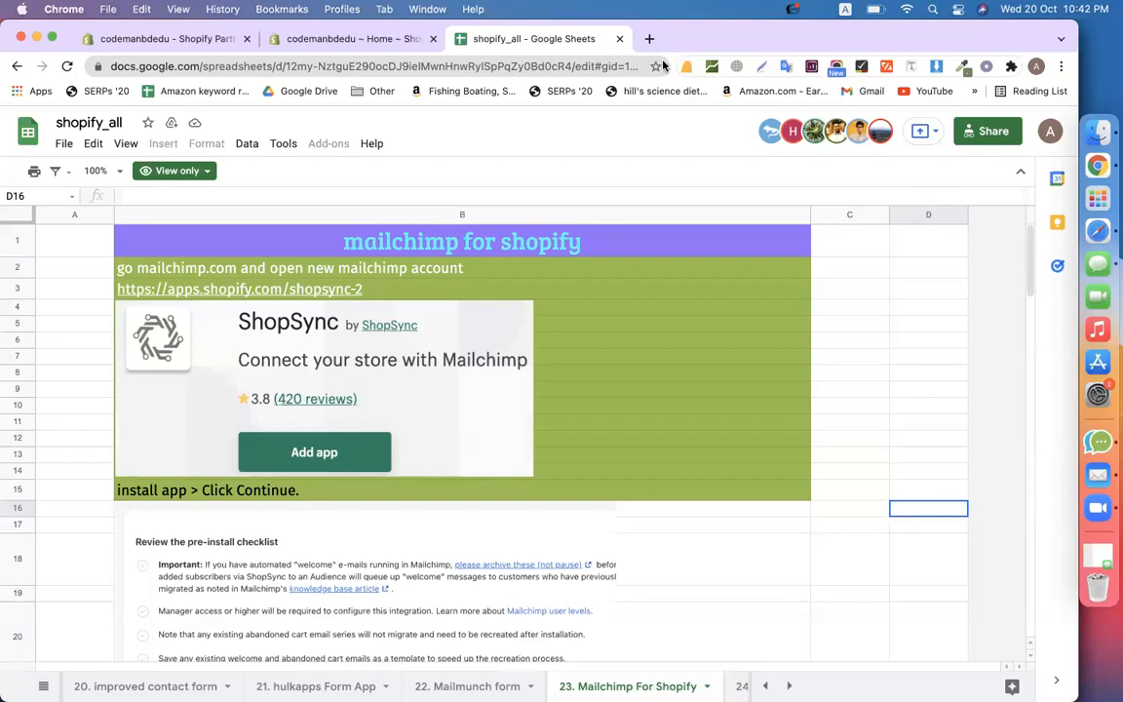
Select cell D5 in the sheet, then bring the Safari window forward
click(899, 329)
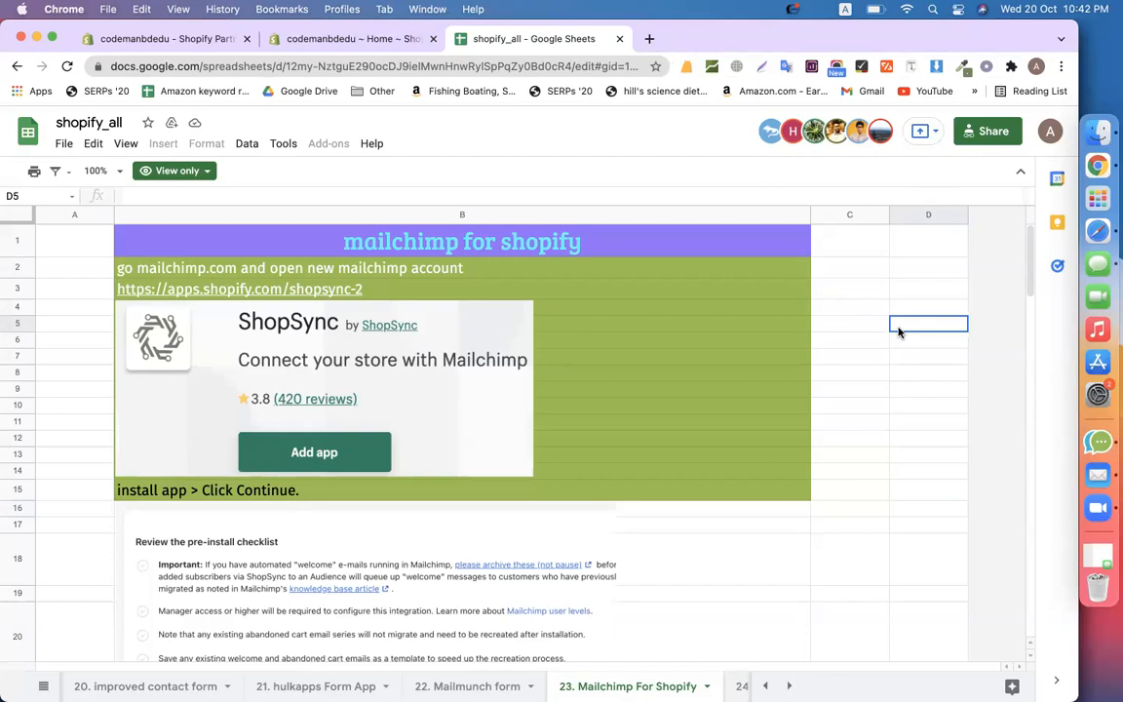
click(1075, 233)
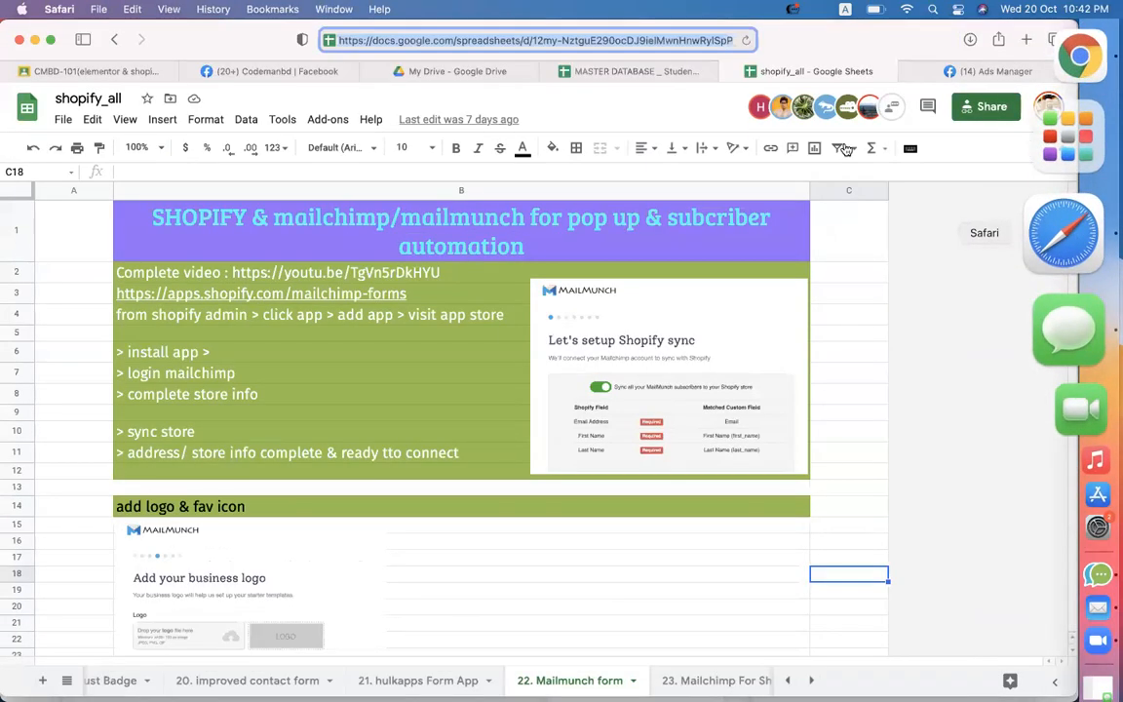
Load gmail.com in the Ads Manager tab and scroll down through the inbox messages
click(965, 71)
click(649, 41)
text(gm)
key(Return)
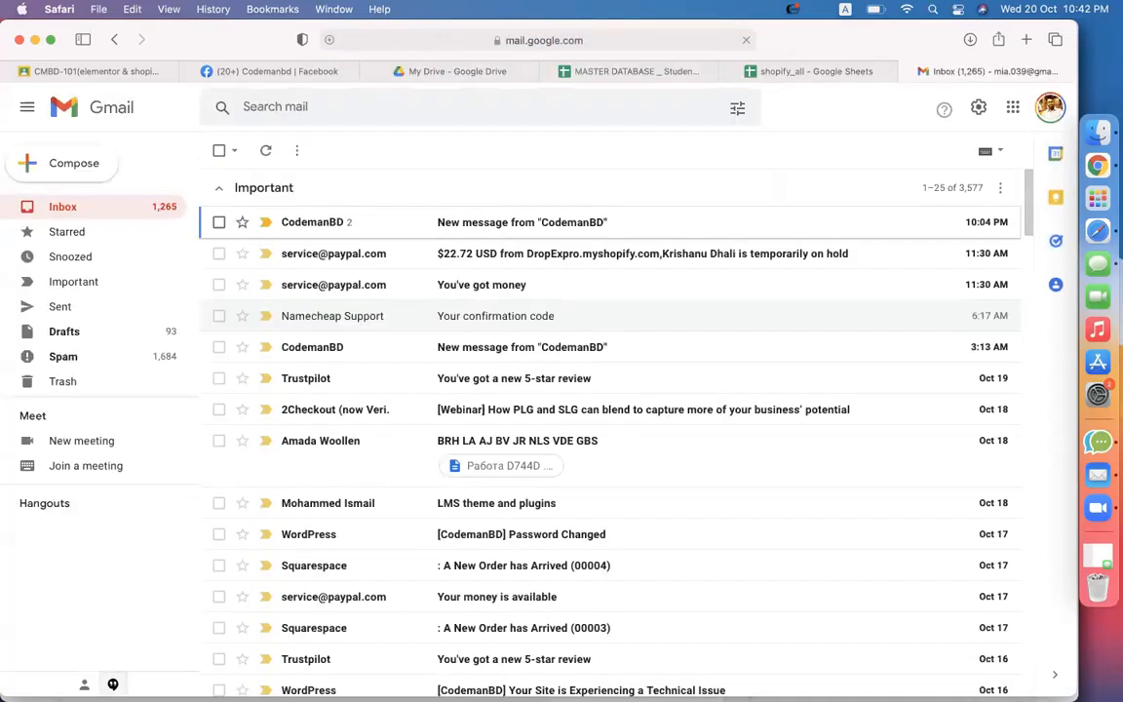
scroll(551, 380, down, 3)
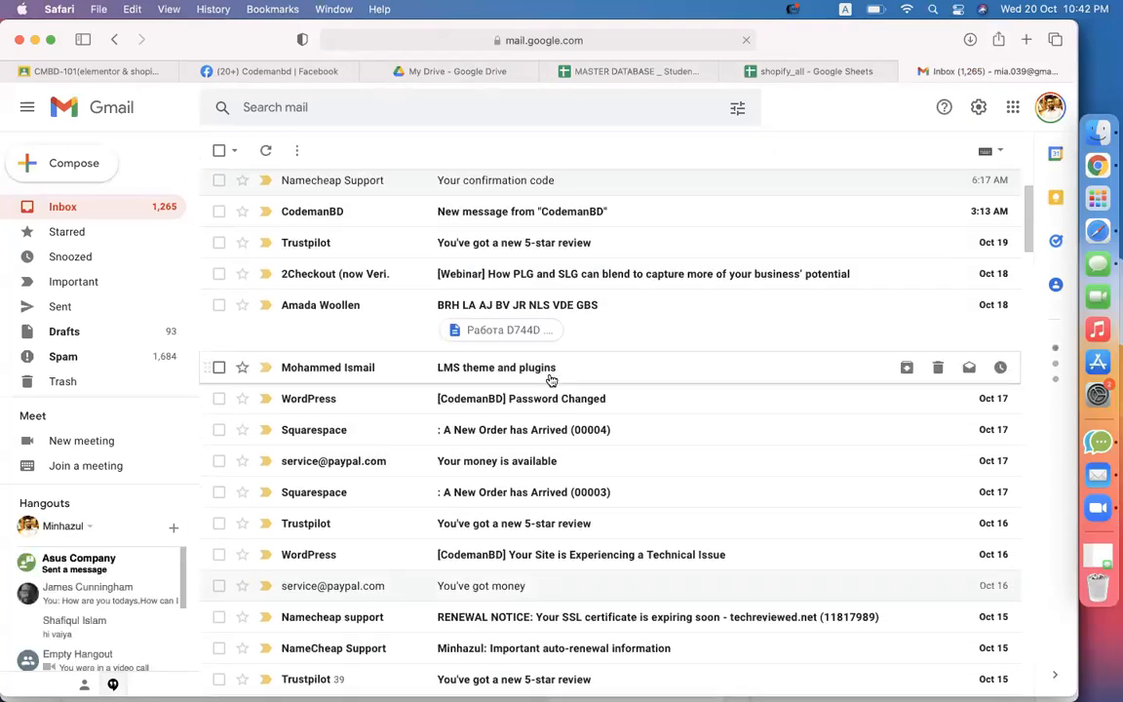
scroll(583, 474, down, 1)
scroll(615, 487, down, 2)
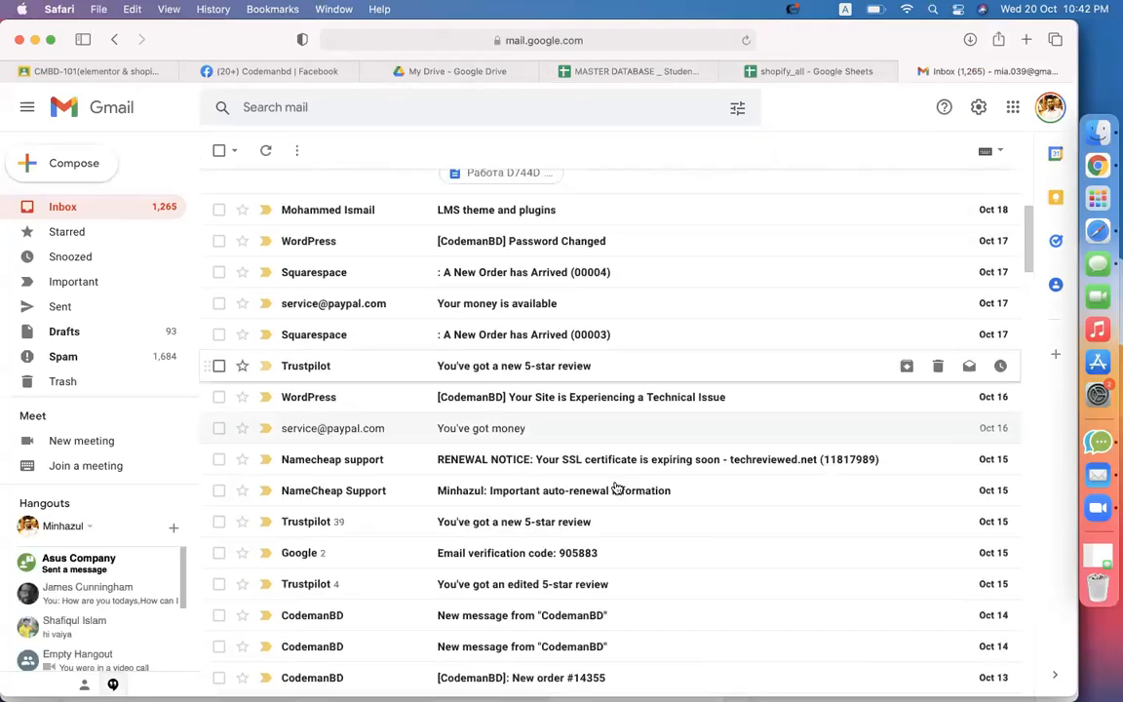
scroll(615, 487, down, 2)
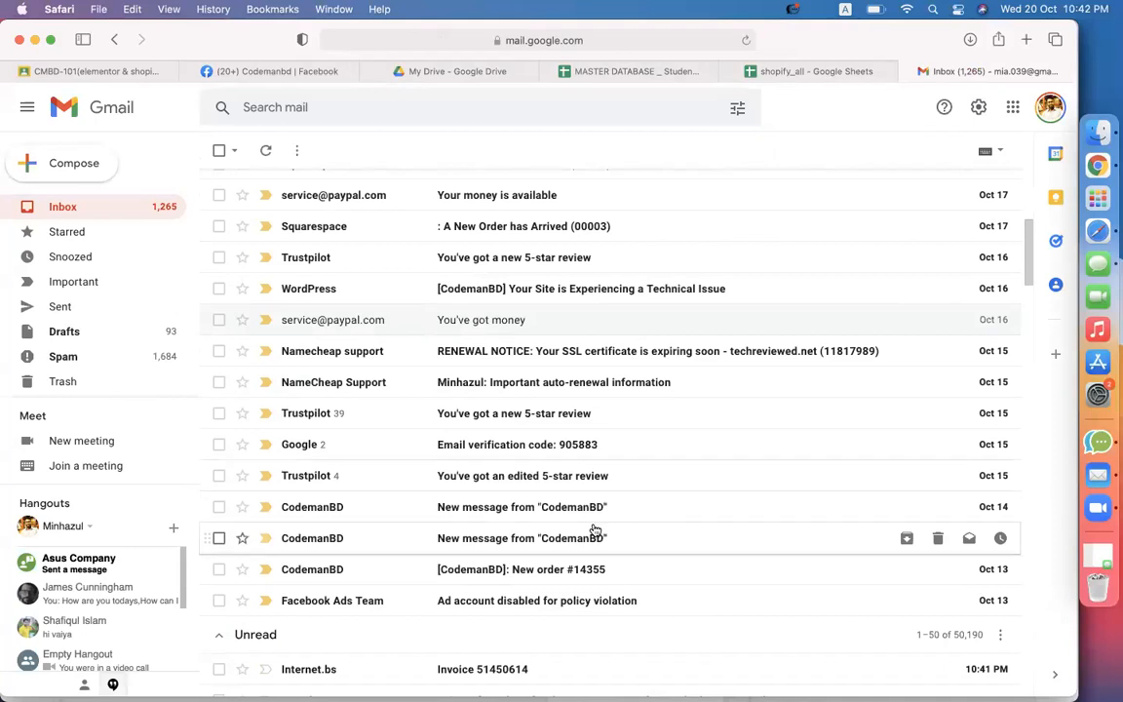
scroll(594, 531, down, 2)
Open the new order notification email and scroll through it
click(575, 492)
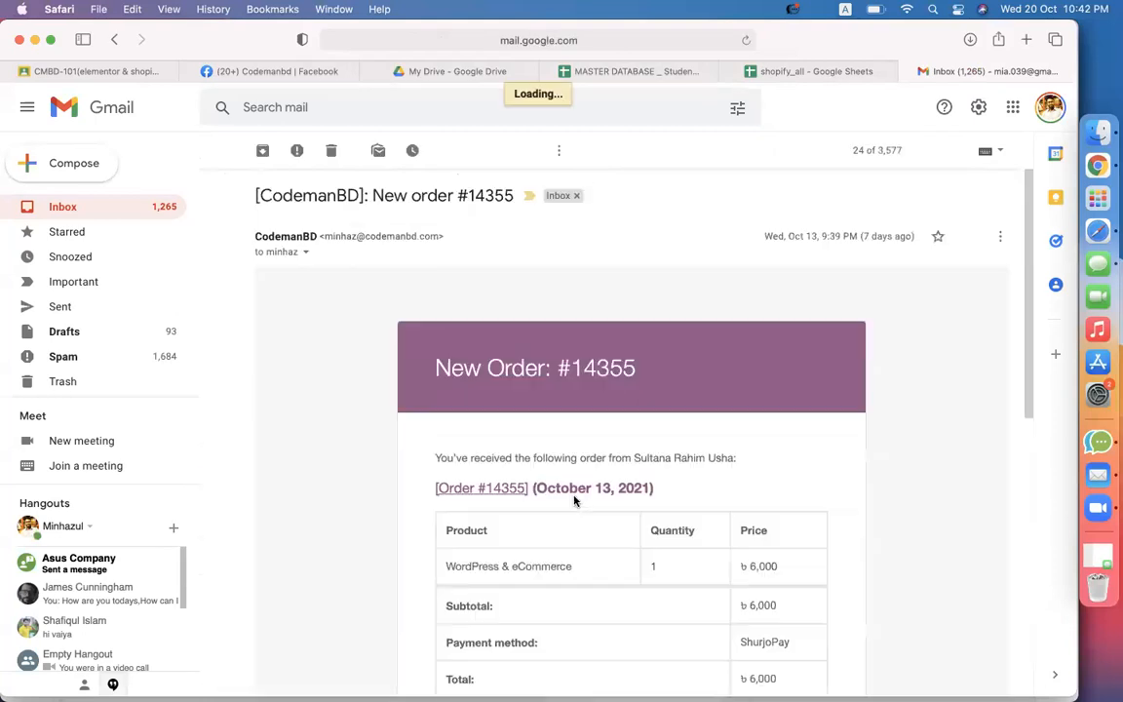
scroll(812, 471, down, 3)
scroll(815, 473, down, 2)
scroll(815, 474, up, 3)
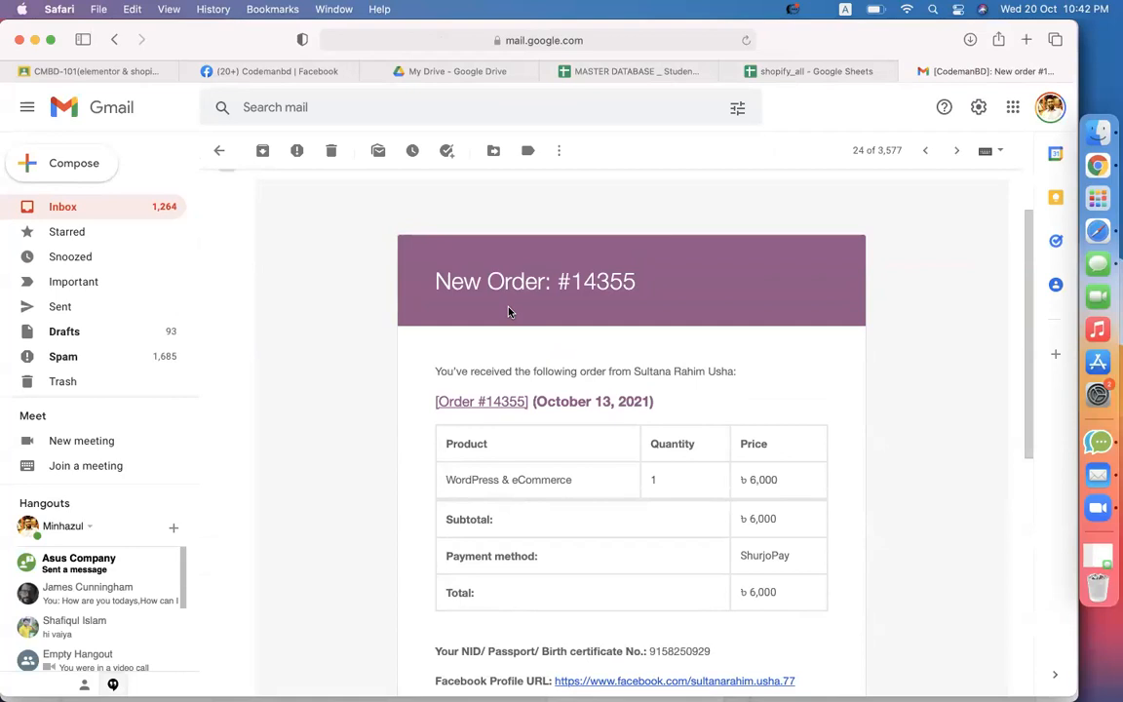
scroll(356, 509, down, 2)
Highlight the product name, price, payment method, ID and customer details in the order email
drag(571, 348, 444, 349)
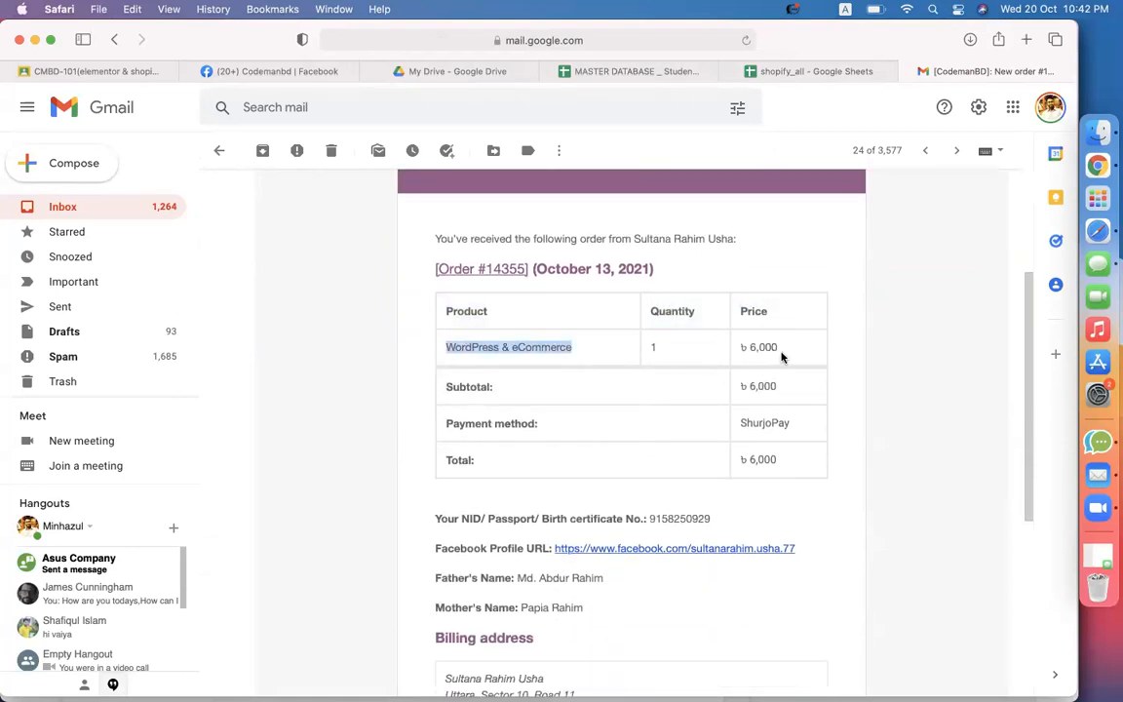
drag(779, 348, 753, 346)
drag(802, 425, 753, 423)
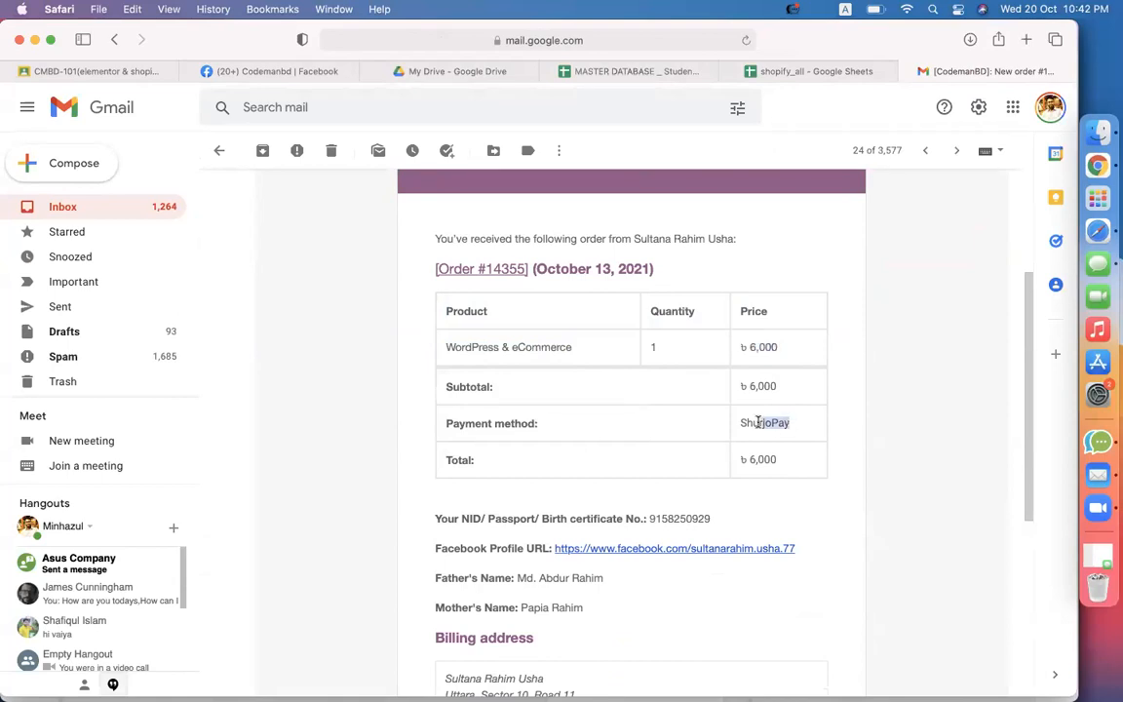
drag(712, 518, 680, 519)
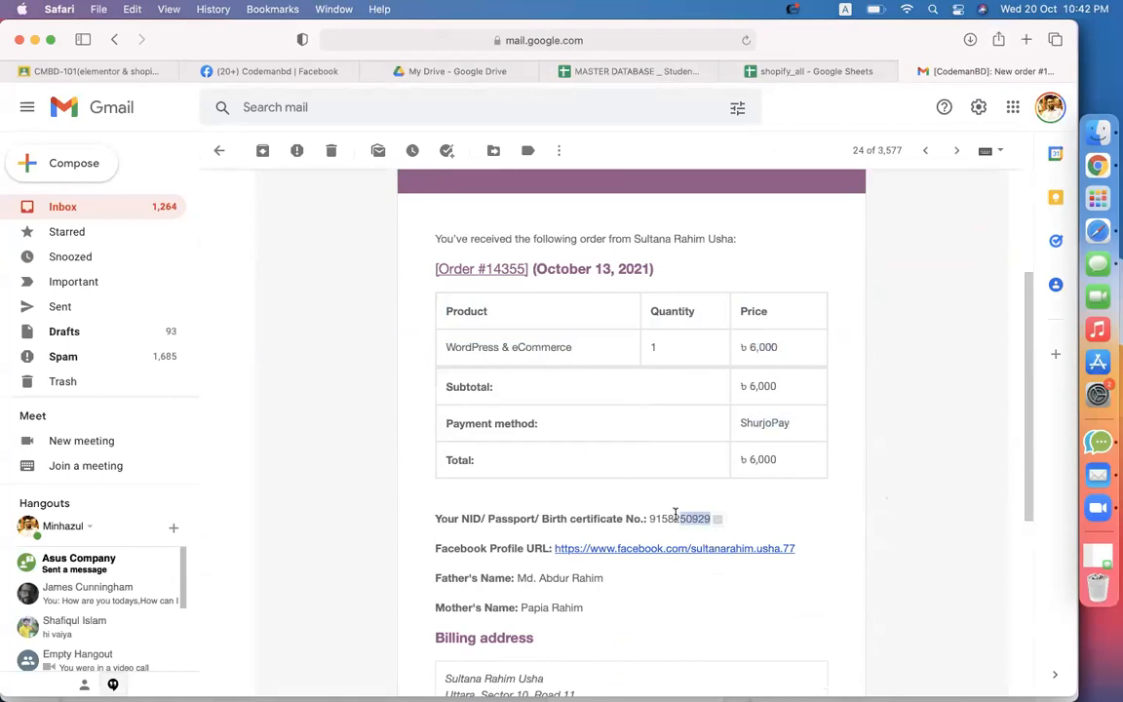
drag(585, 610, 434, 522)
click(379, 563)
Scroll through the rest of the email, then return to the Chrome window
scroll(379, 563, down, 4)
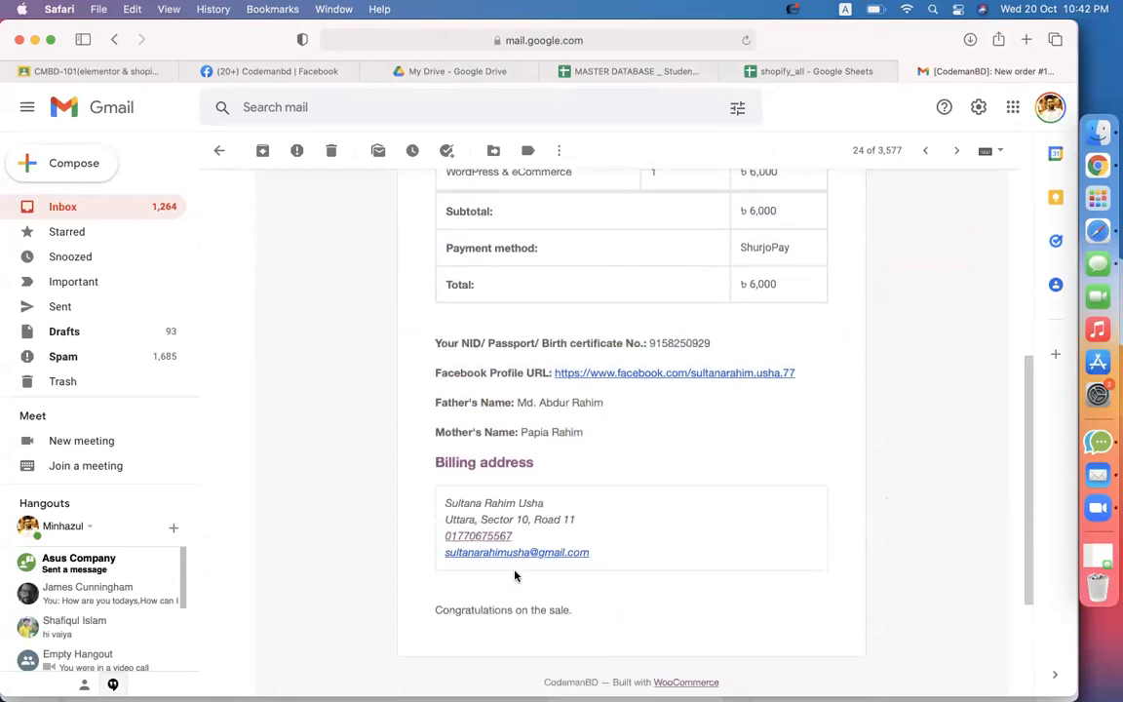
scroll(761, 524, down, 2)
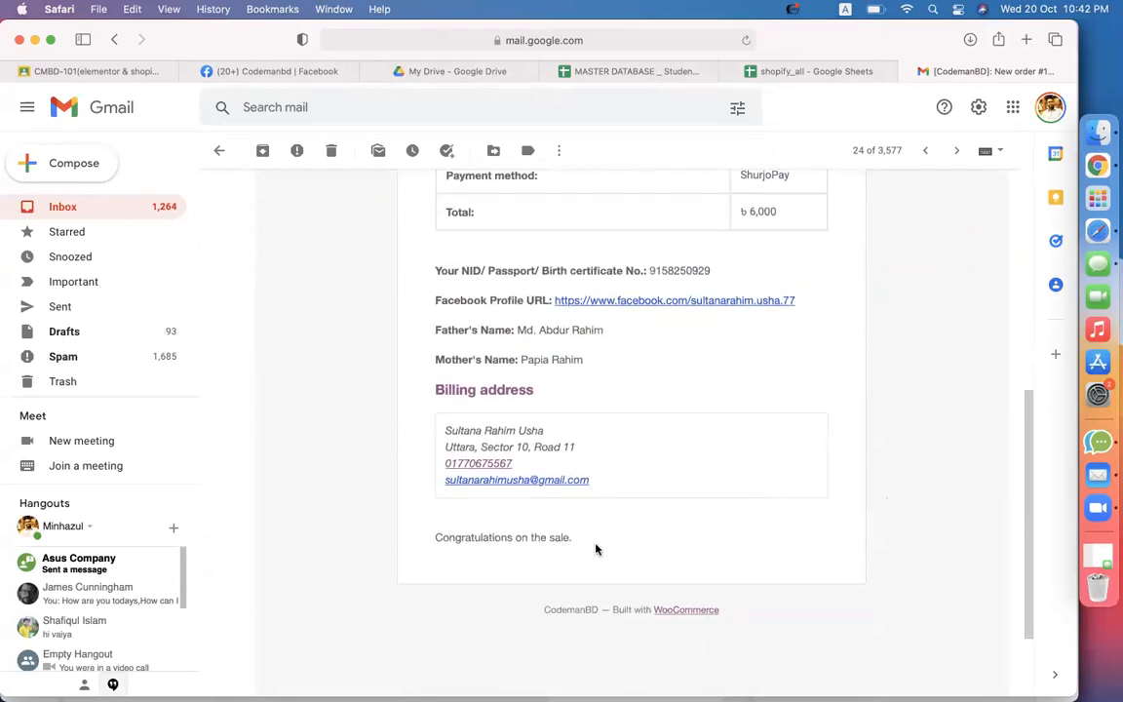
scroll(914, 443, up, 10)
scroll(914, 443, down, 3)
scroll(914, 444, up, 3)
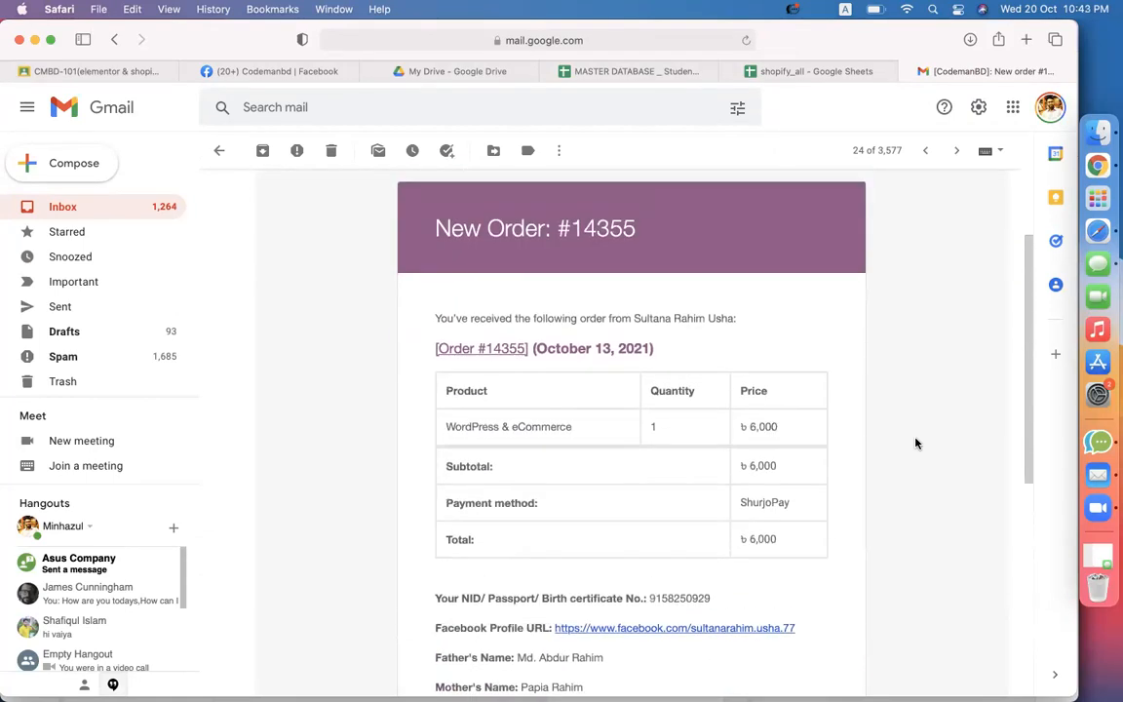
scroll(914, 443, down, 2)
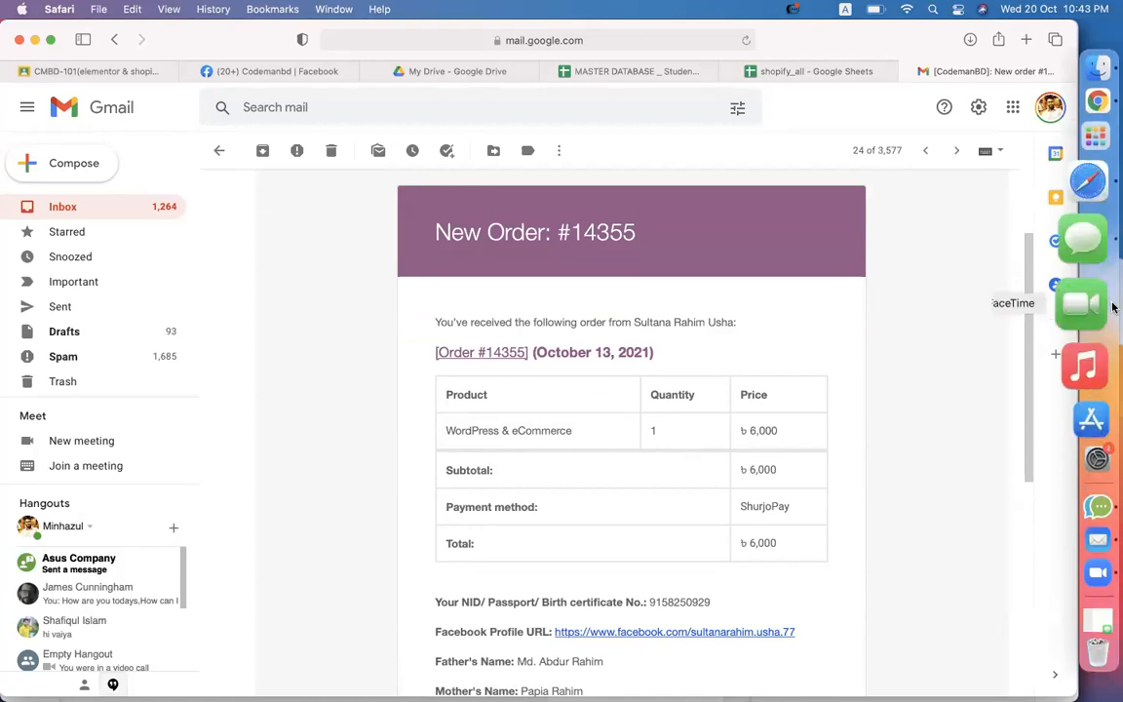
click(1073, 172)
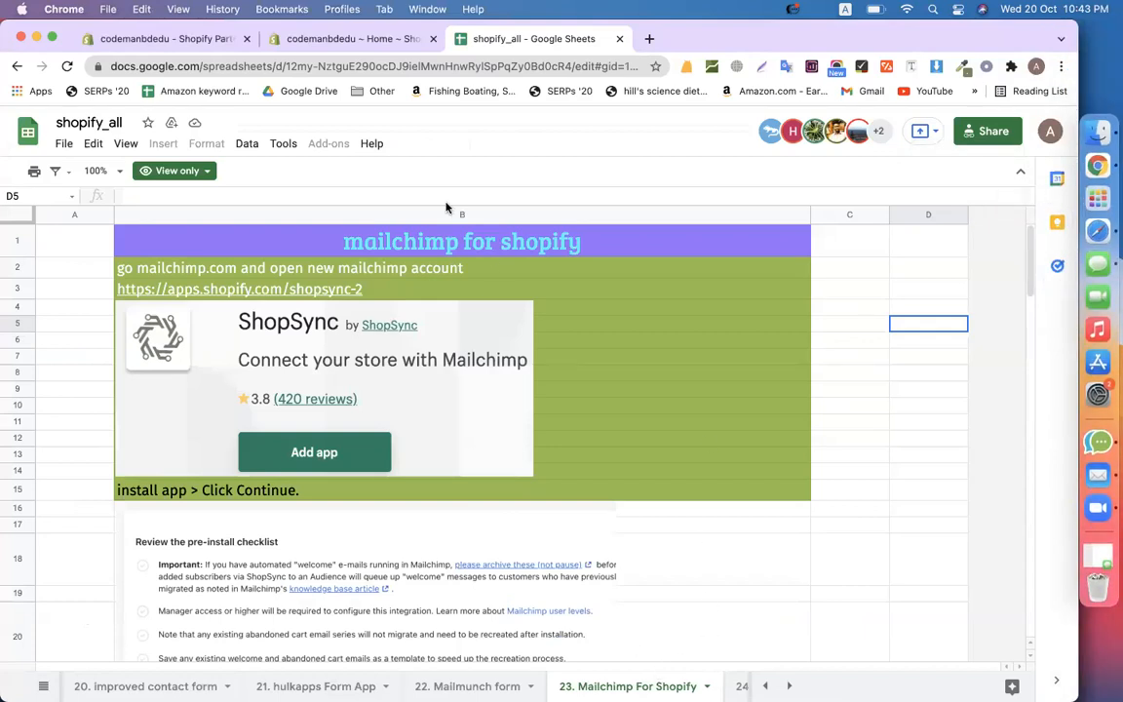
Load mailchimp.com in a new tab and go to its Sign Up Free page
click(650, 38)
text(mail)
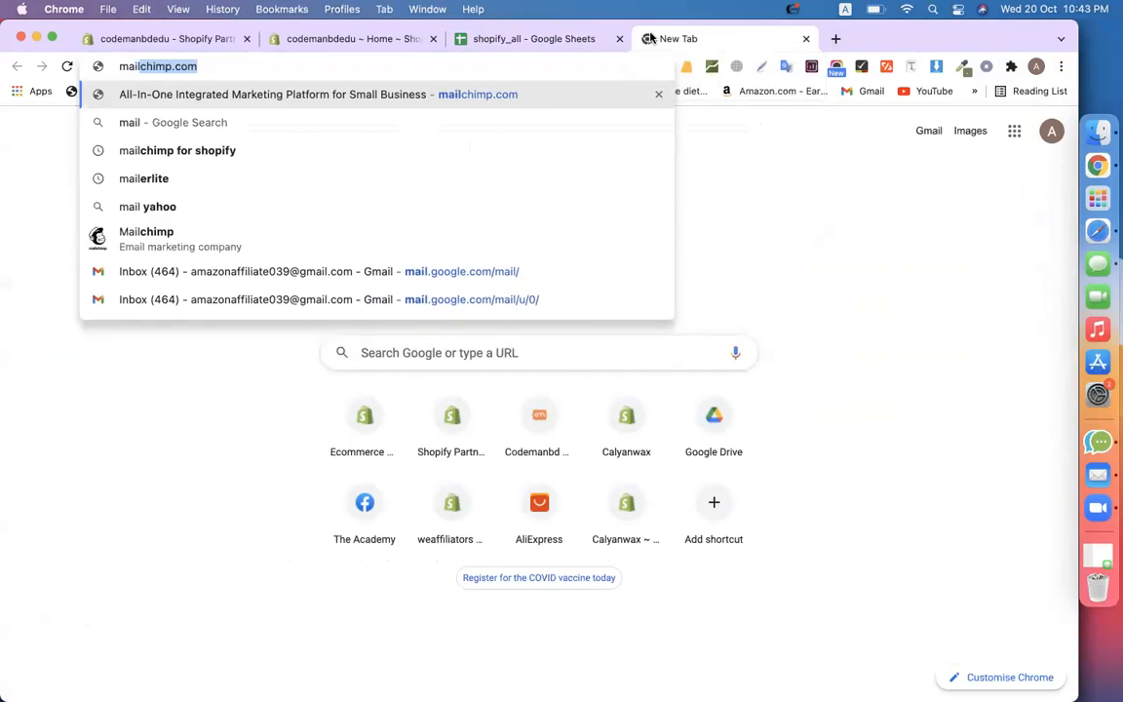
key(Return)
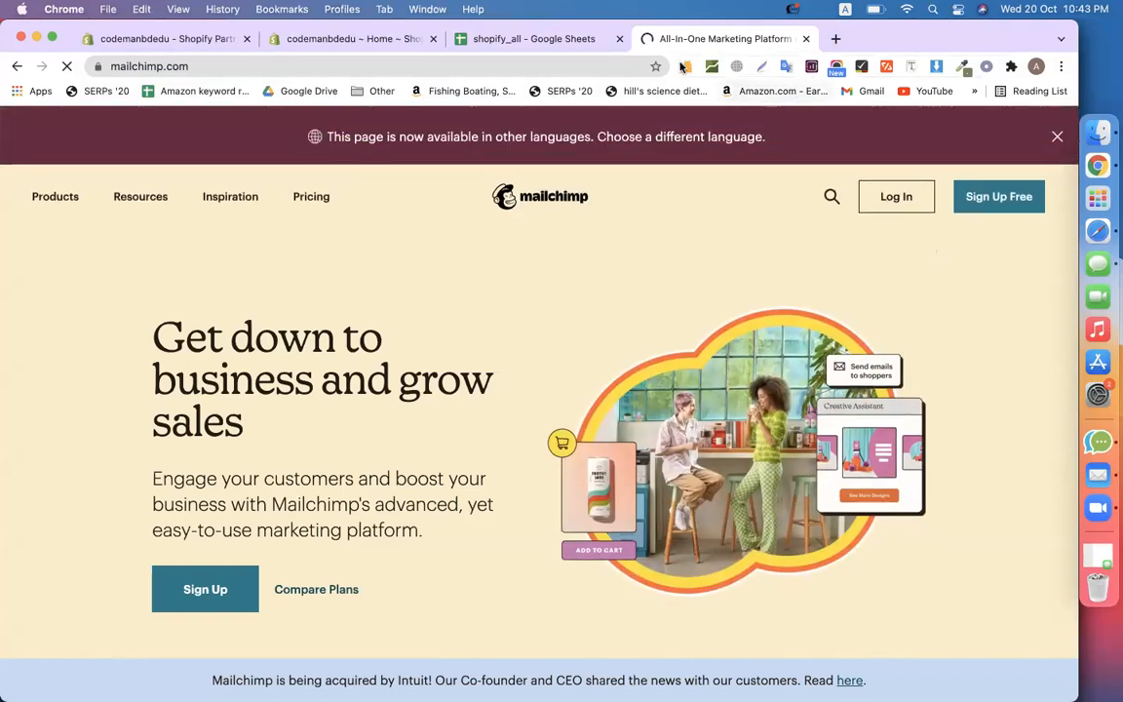
click(965, 199)
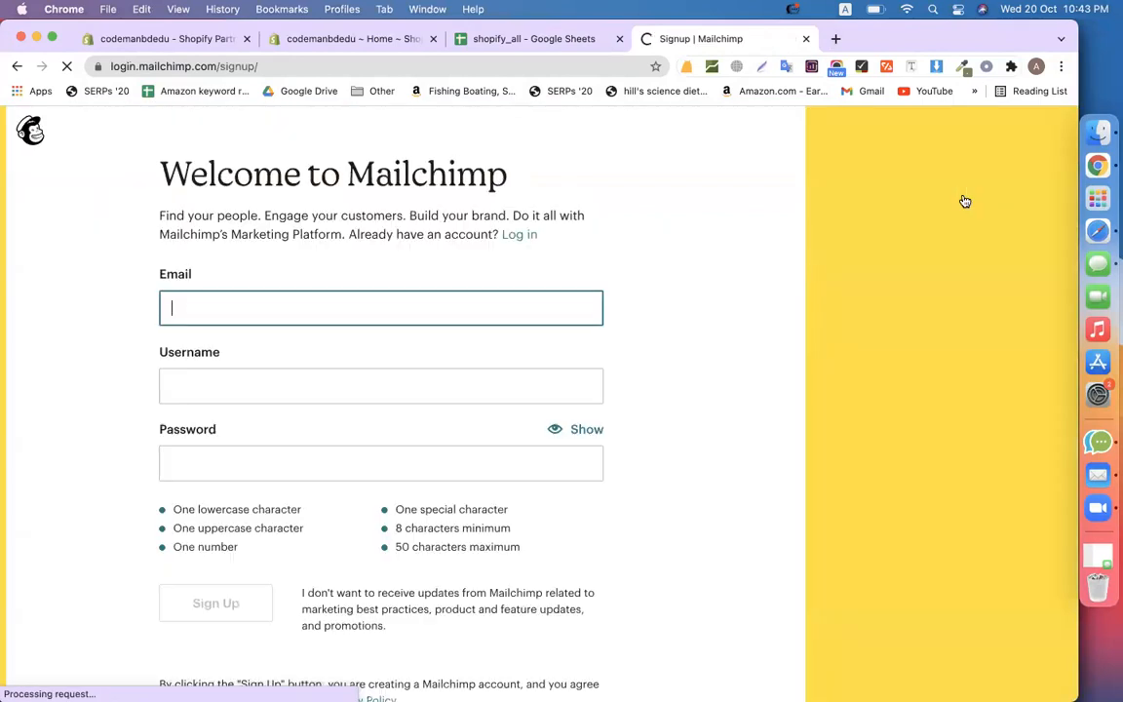
Check which Chrome profile is active, then close the profile list
click(335, 304)
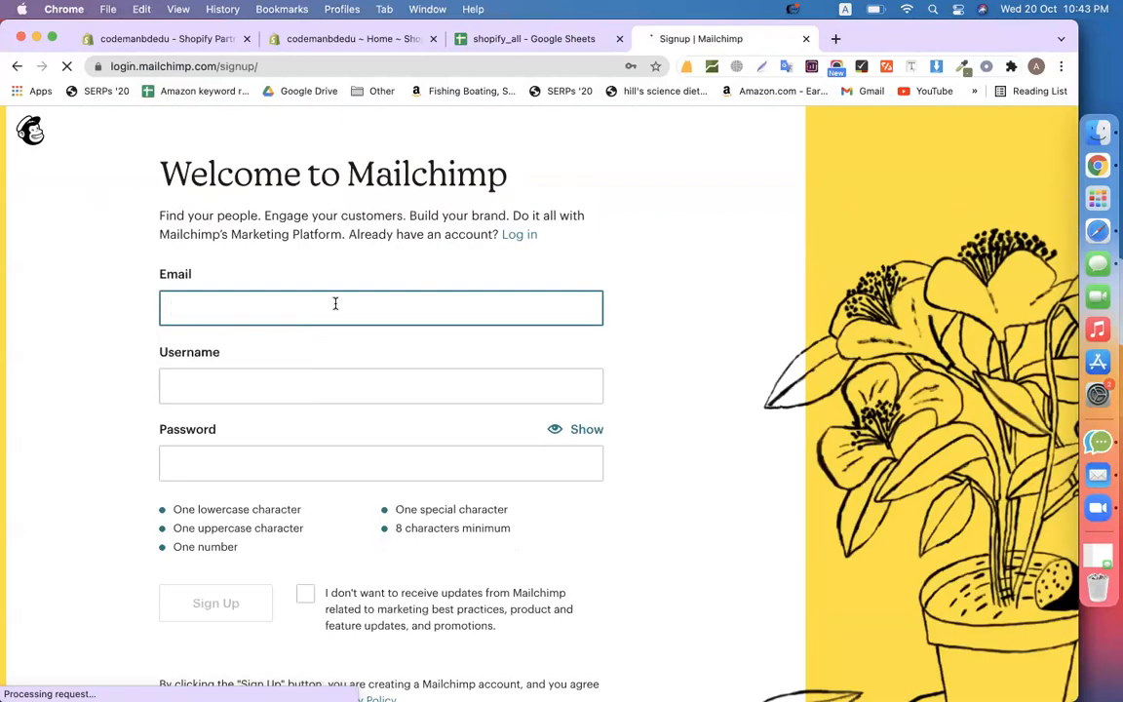
click(1036, 66)
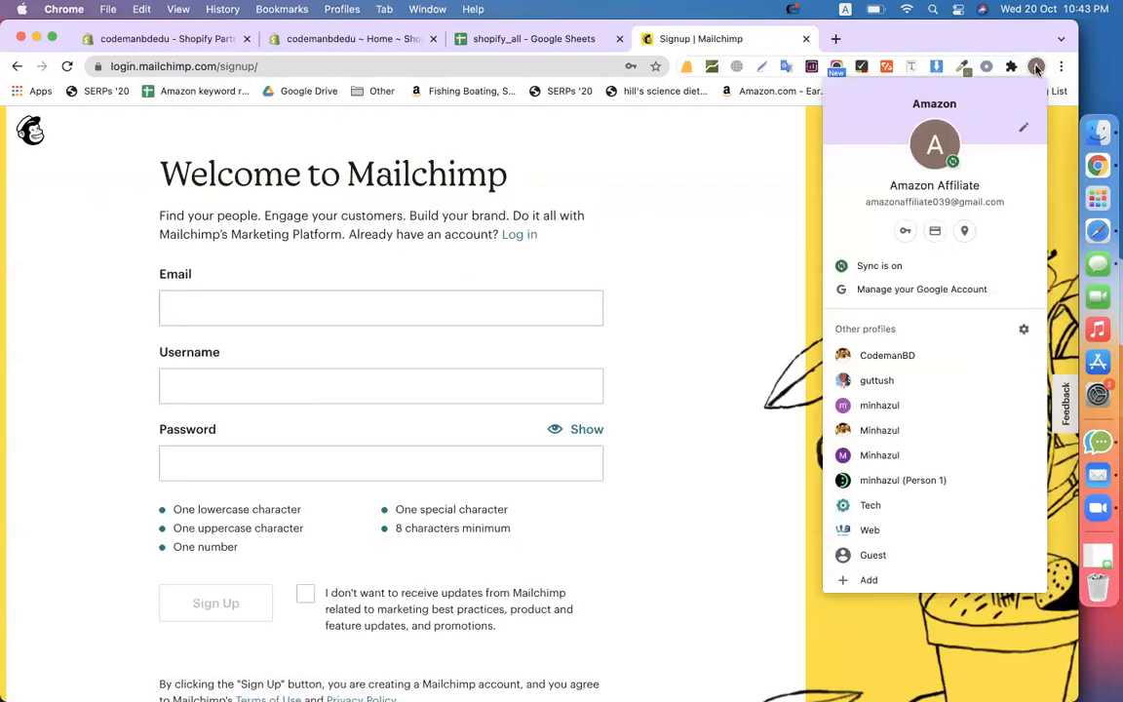
click(777, 244)
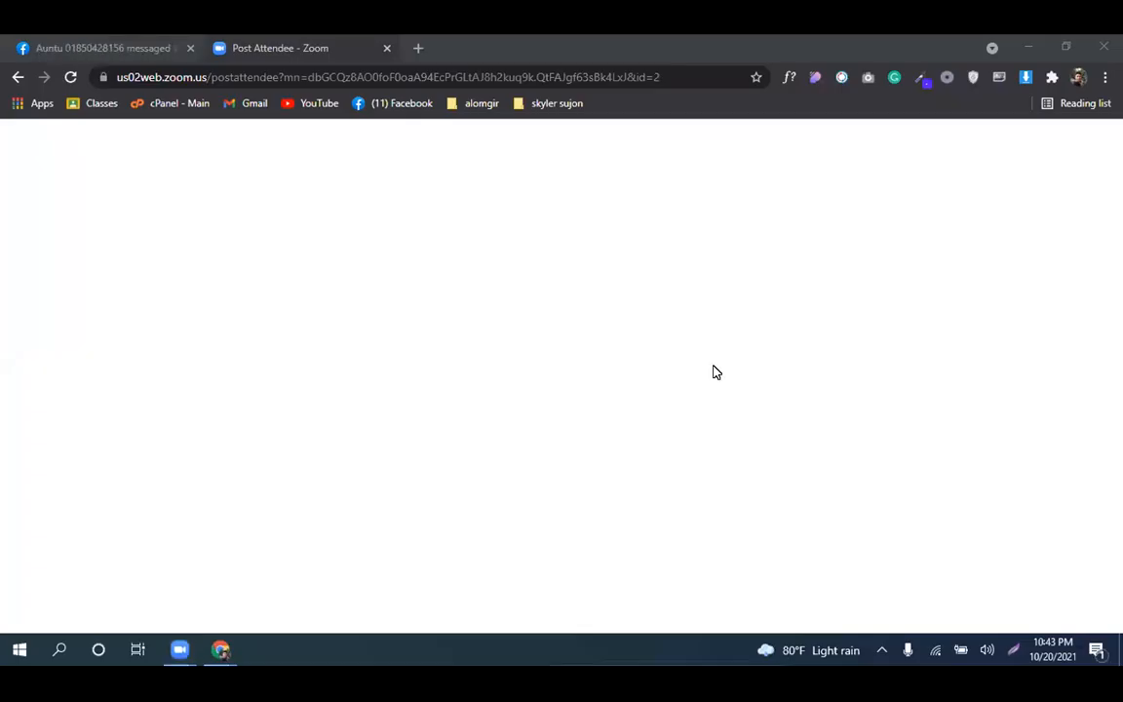
Load mailchimp.com in a fresh Chrome tab, discarding the Gmail autocomplete suggestion
click(417, 48)
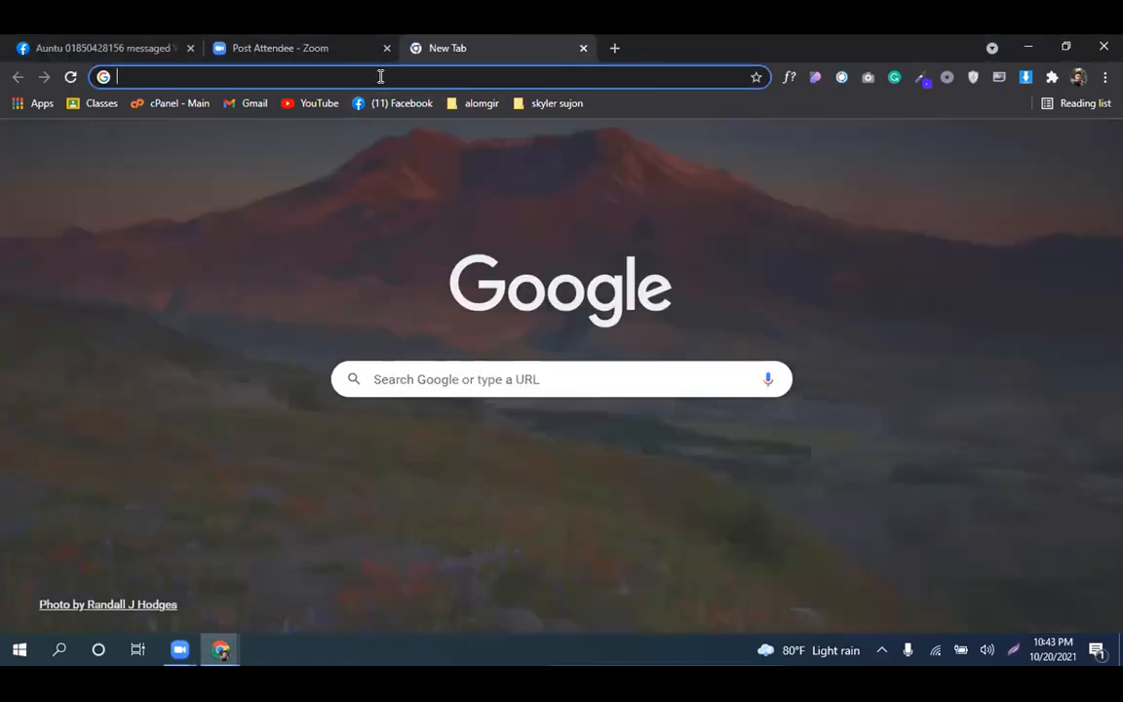
click(380, 76)
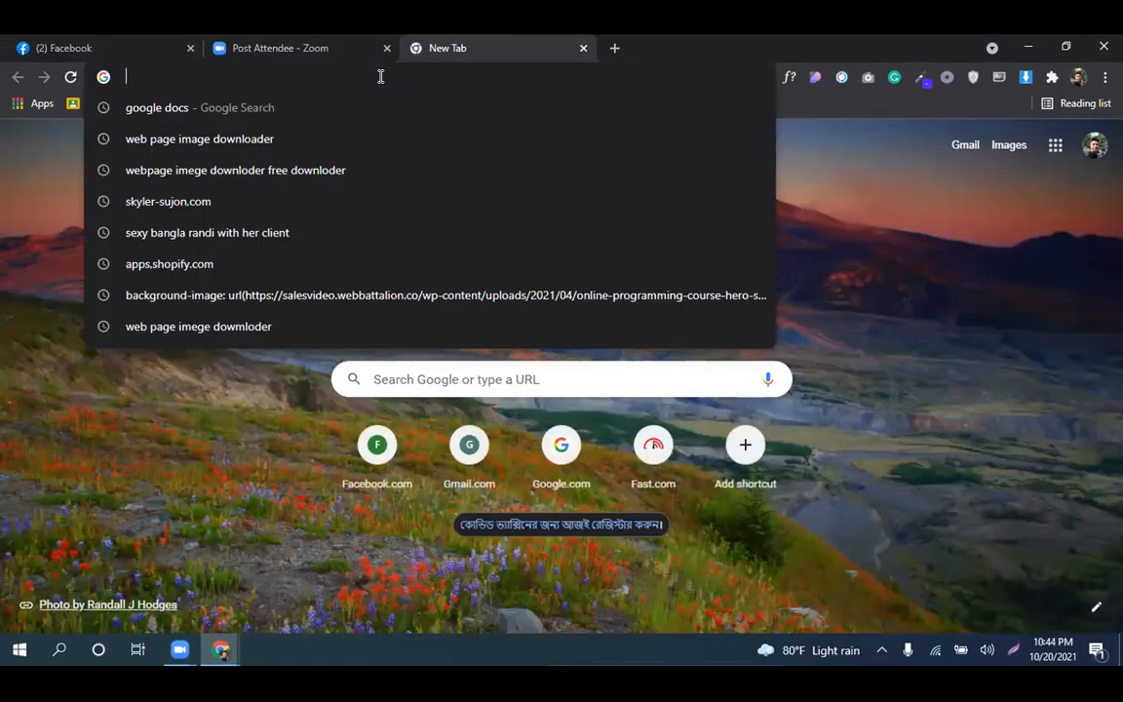
text(mail)
key(Delete)
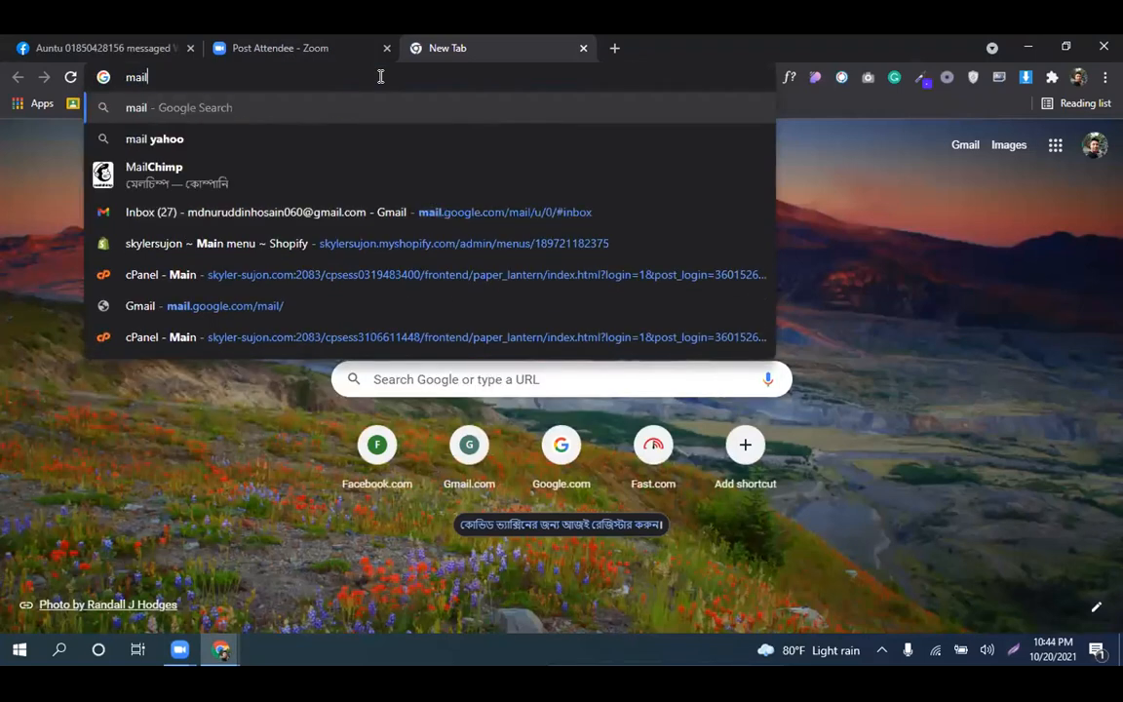
text(chi)
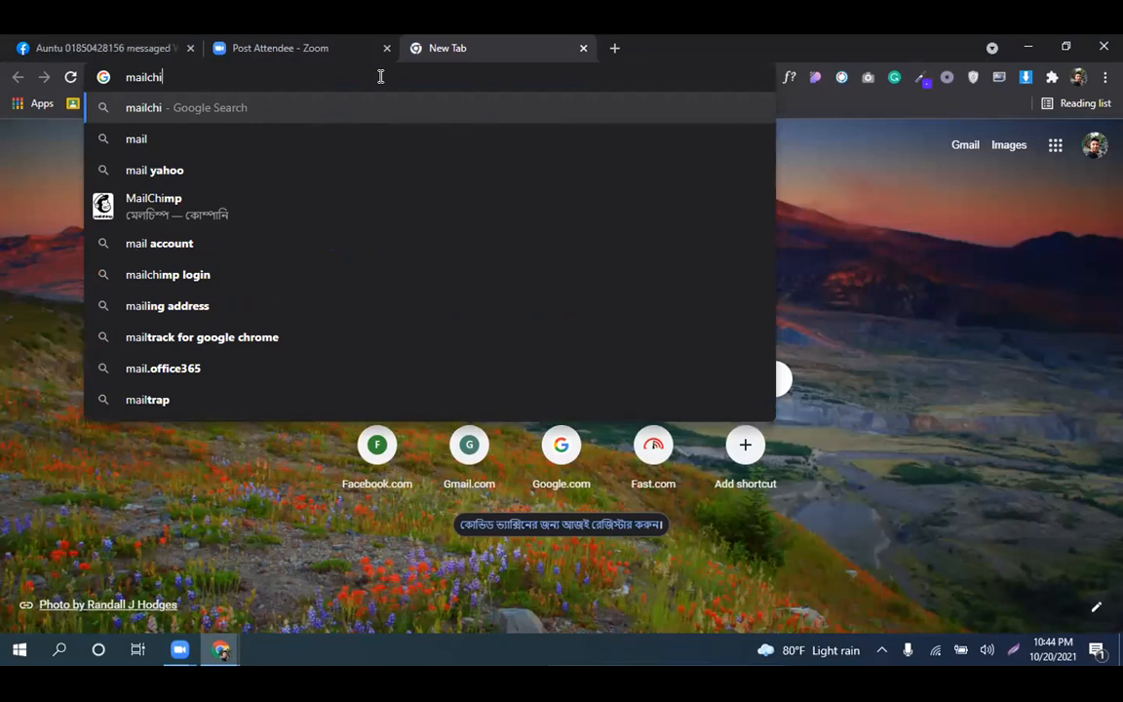
text(mp)
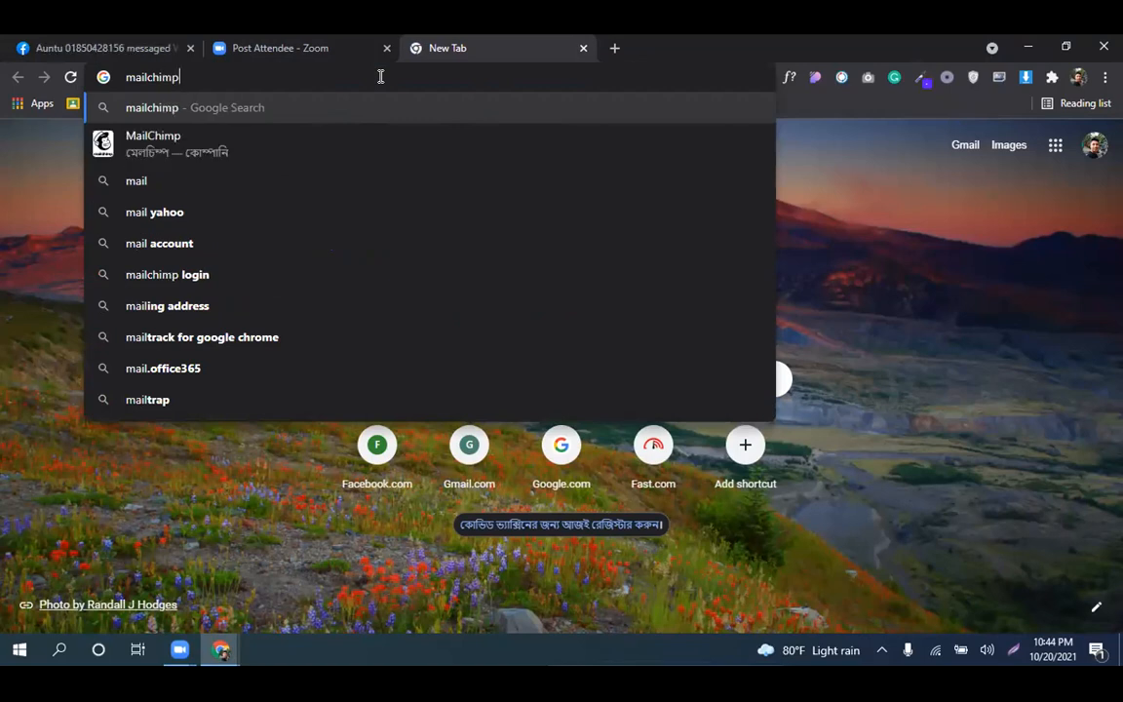
text(.co)
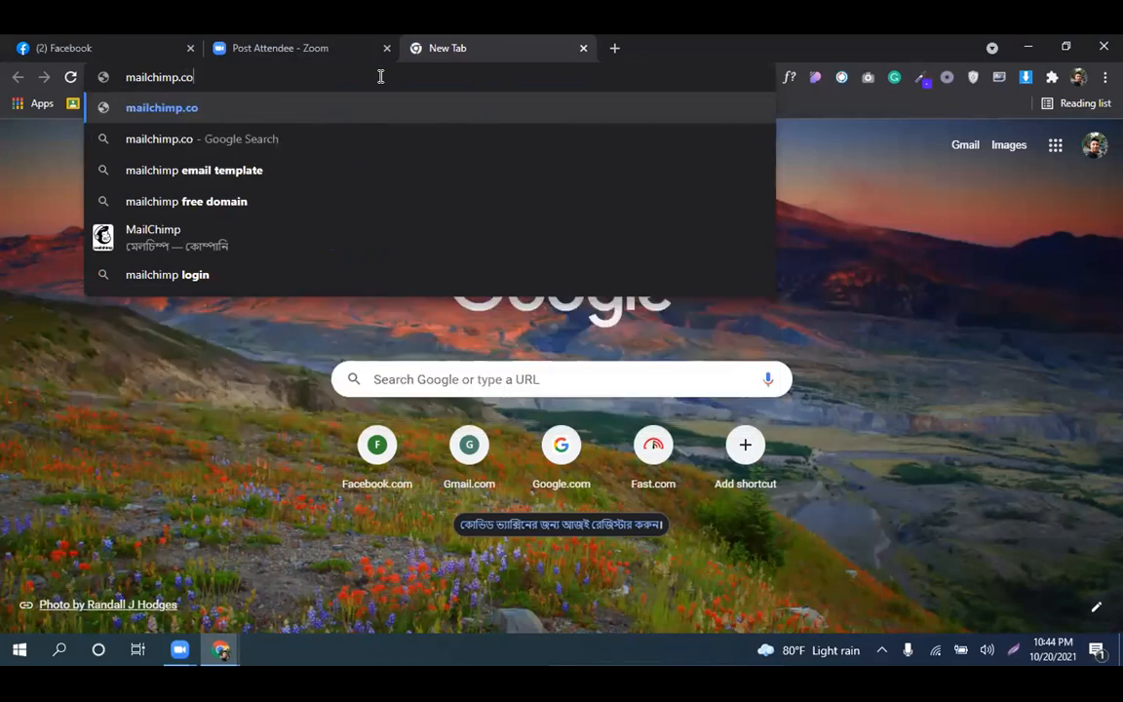
text(m)
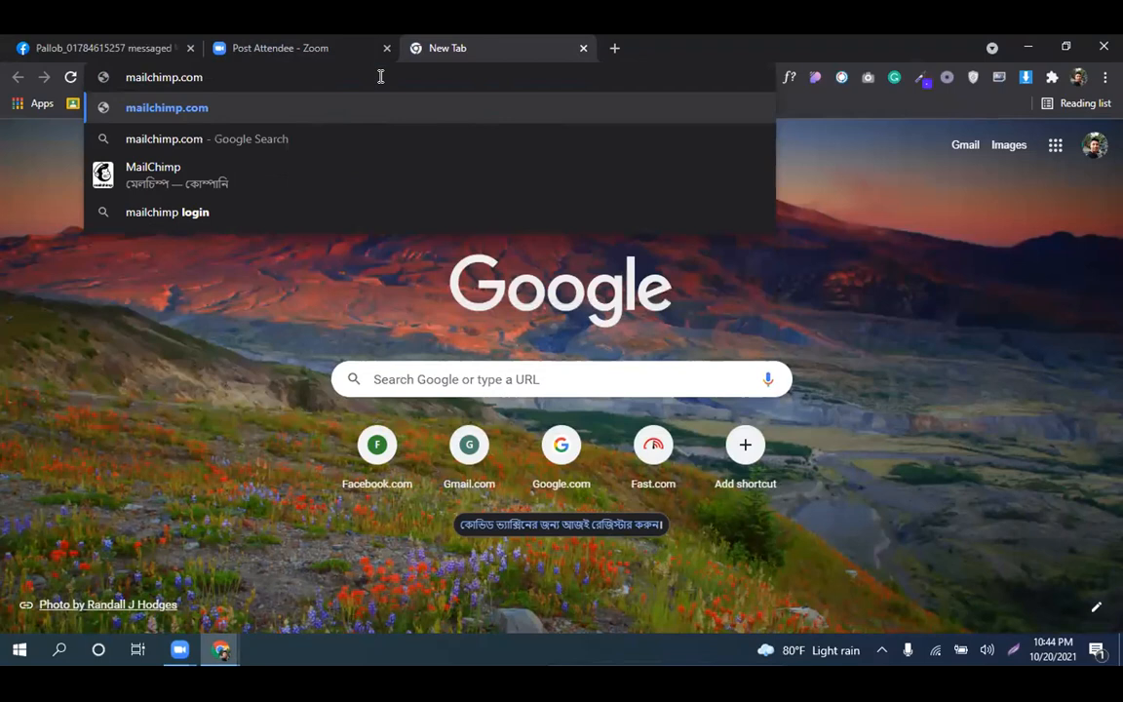
key(Return)
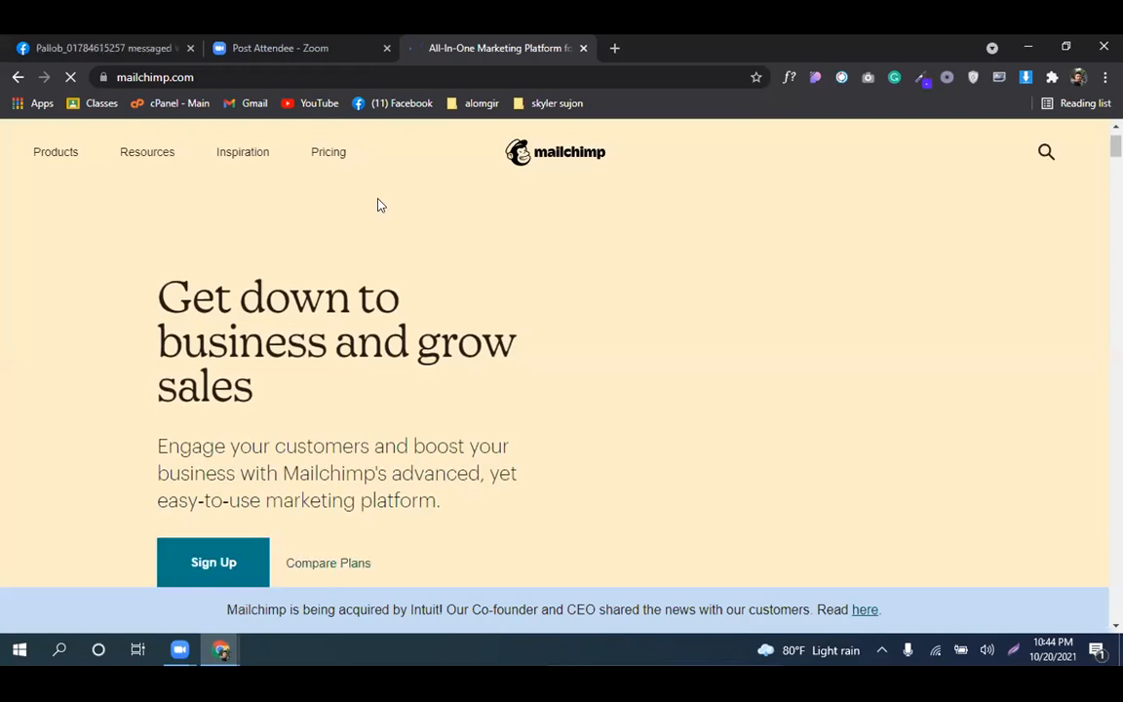
Scroll through the Mailchimp homepage, then choose Sign Up Free in the header
scroll(380, 205, down, 2)
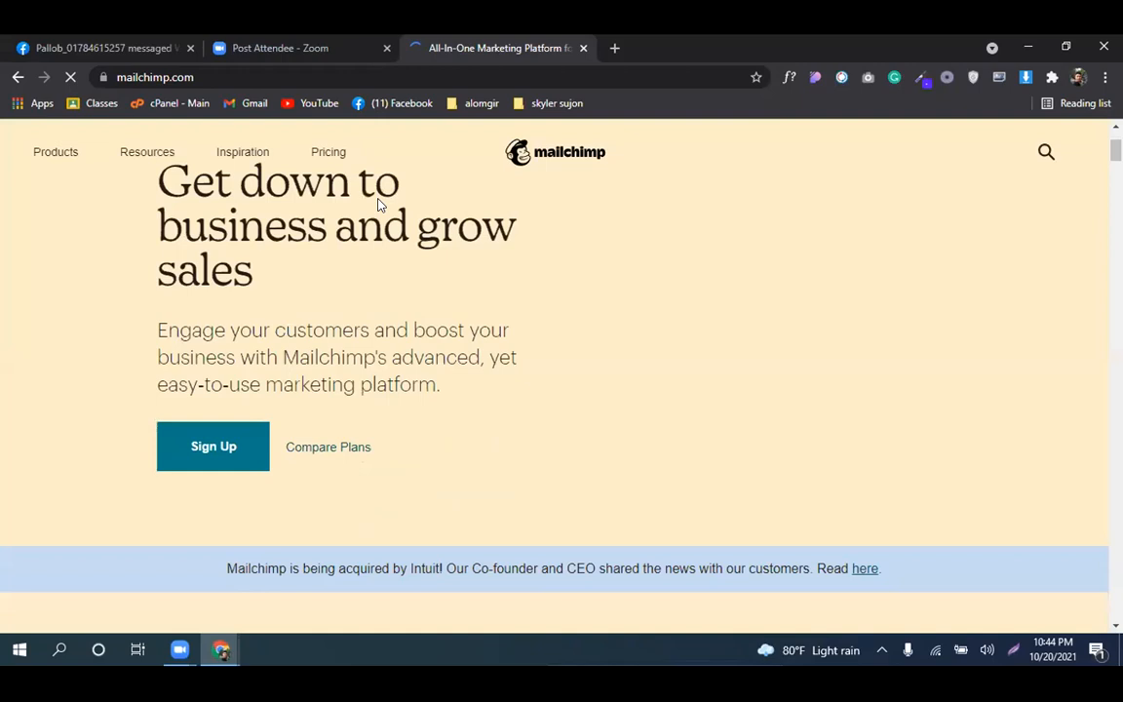
scroll(380, 204, down, 2)
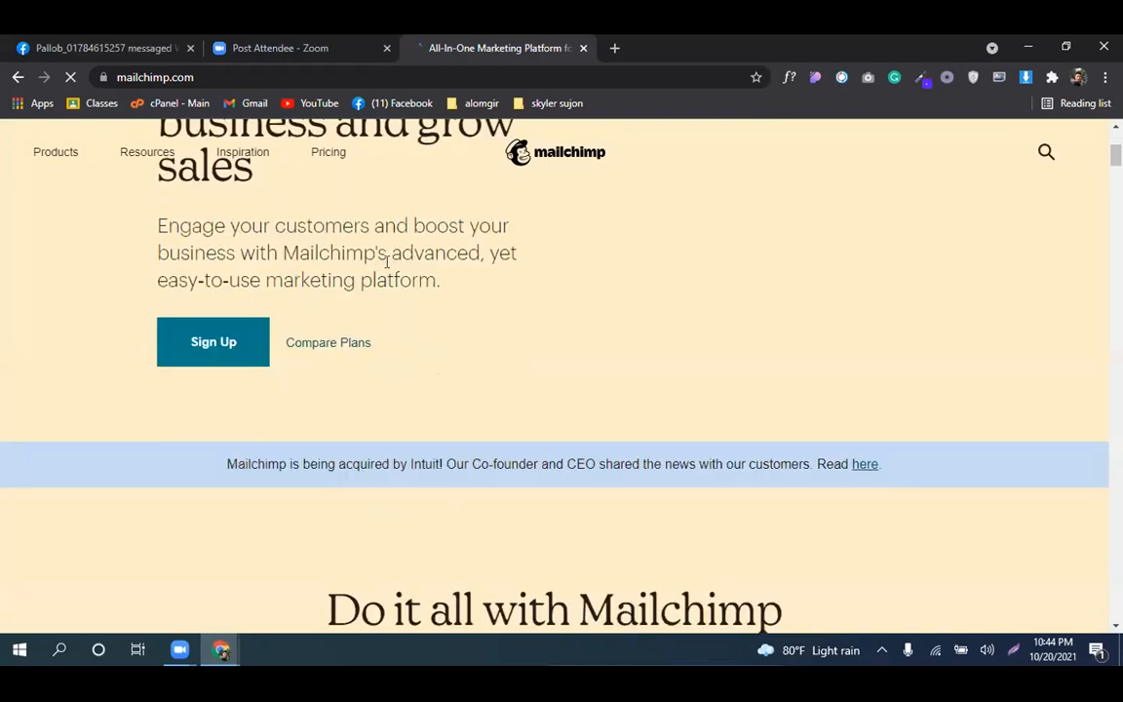
scroll(387, 263, down, 10)
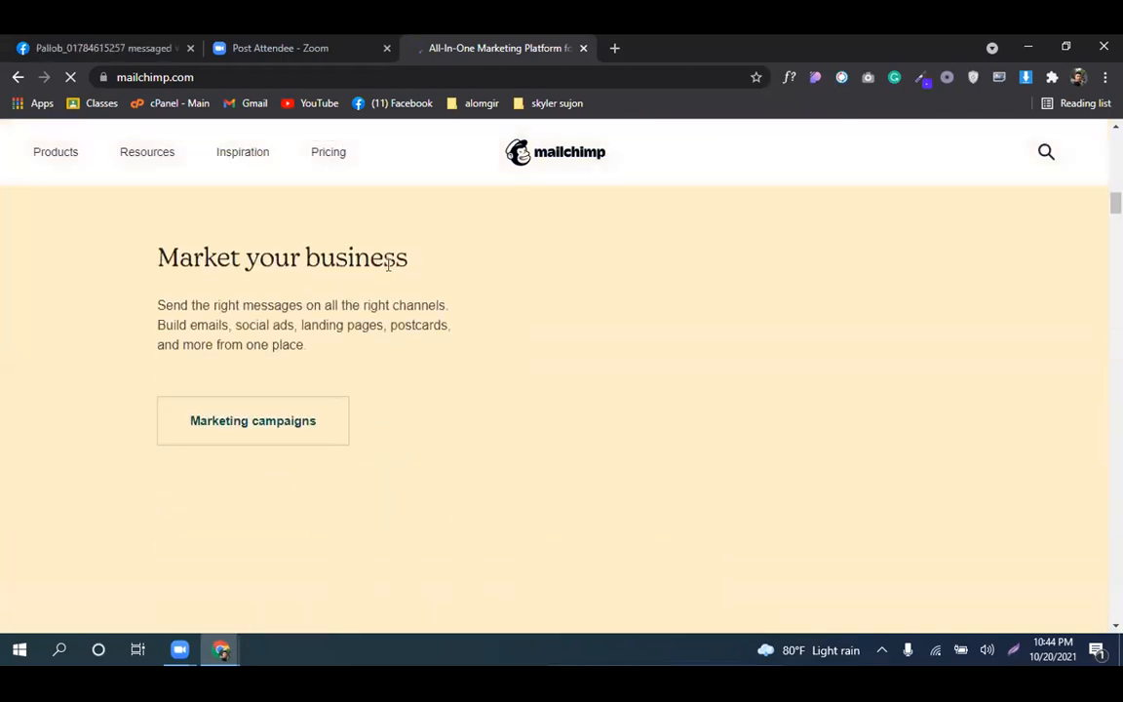
scroll(386, 272, down, 4)
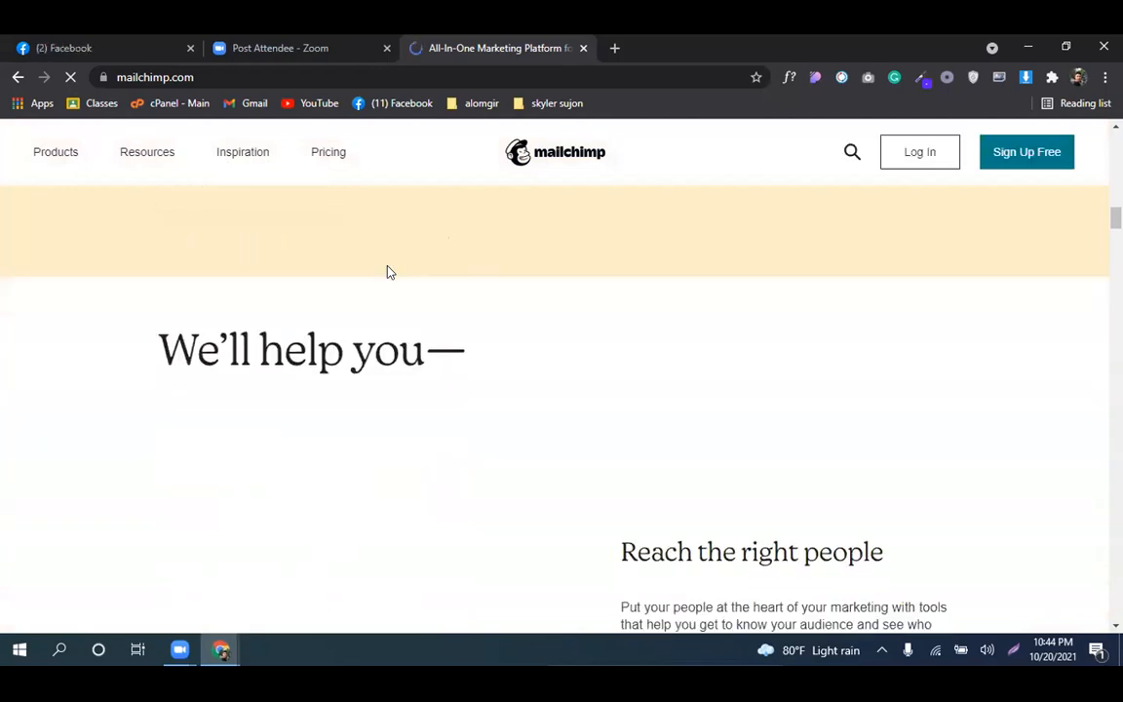
scroll(387, 272, down, 6)
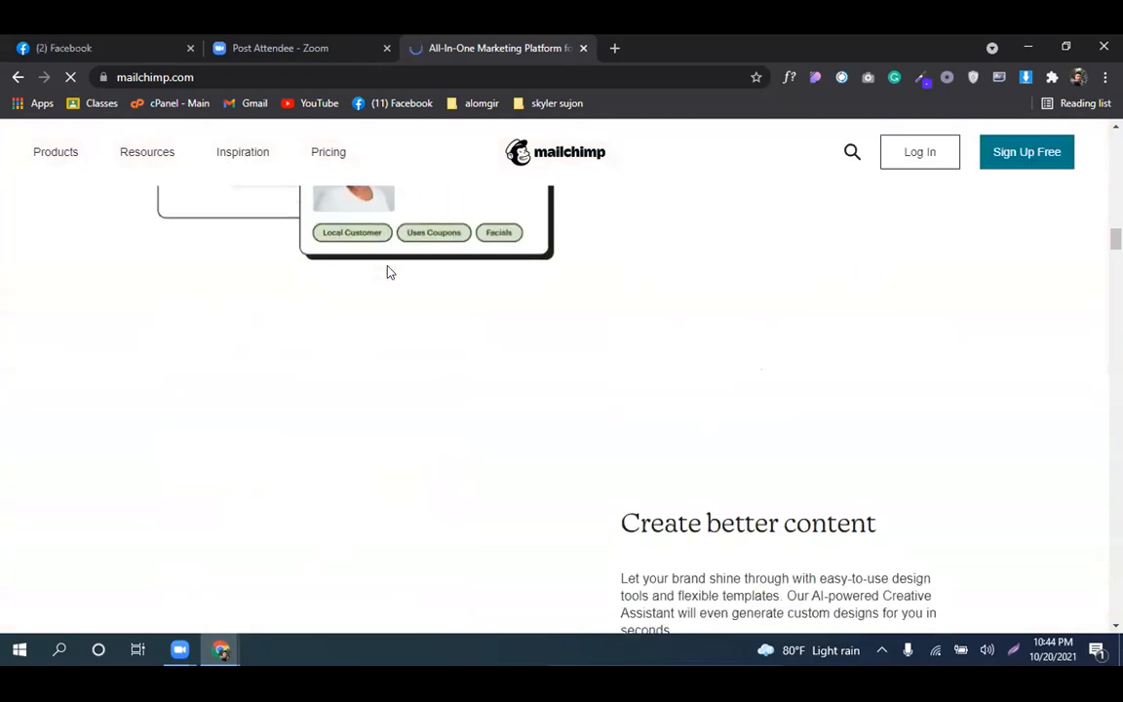
scroll(387, 271, up, 4)
scroll(386, 272, up, 5)
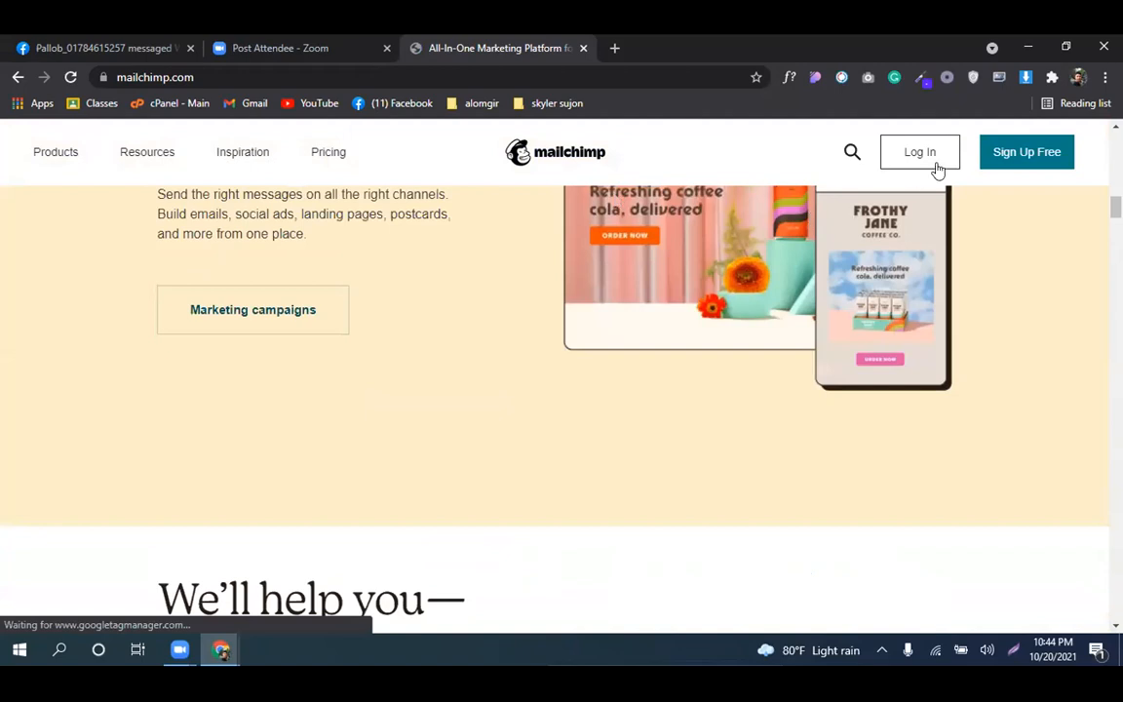
scroll(1041, 139, up, 1)
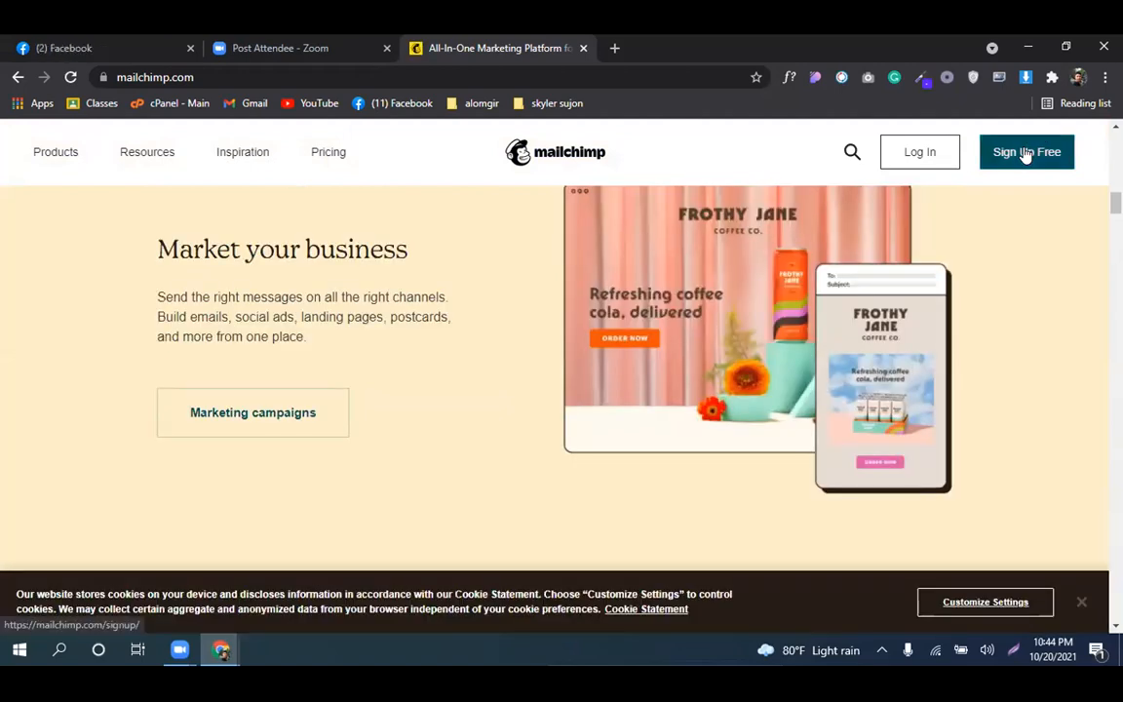
click(1025, 154)
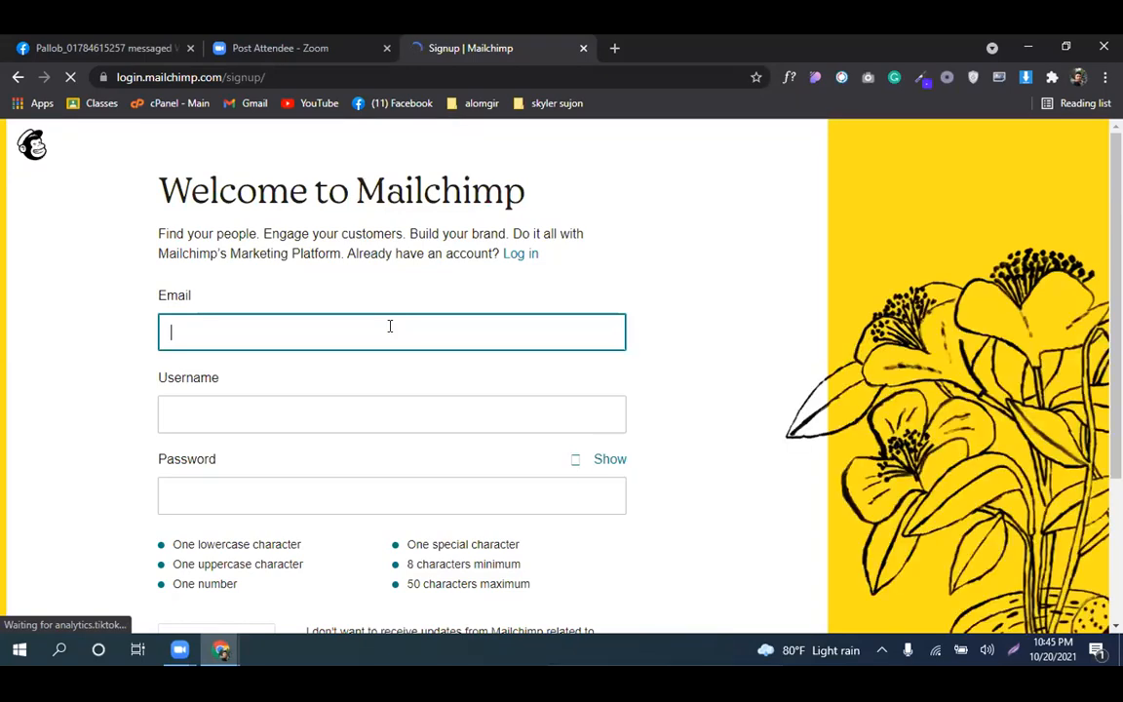
Fill in the sign-up email from a saved suggestion and enter a username
click(389, 327)
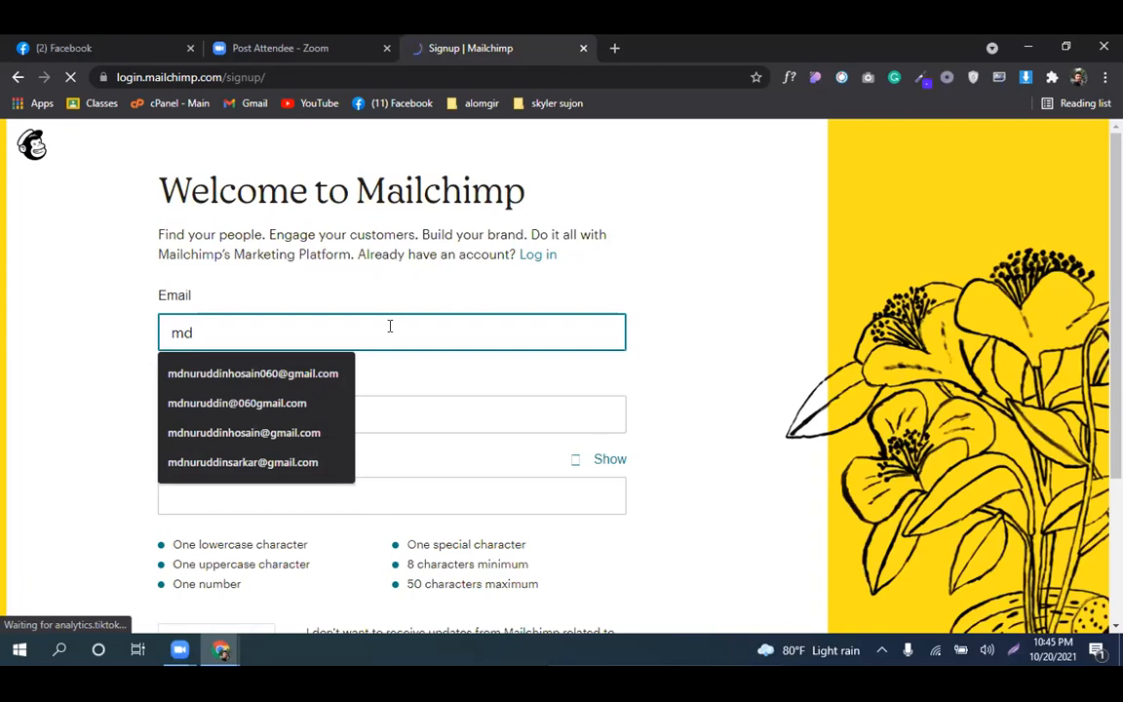
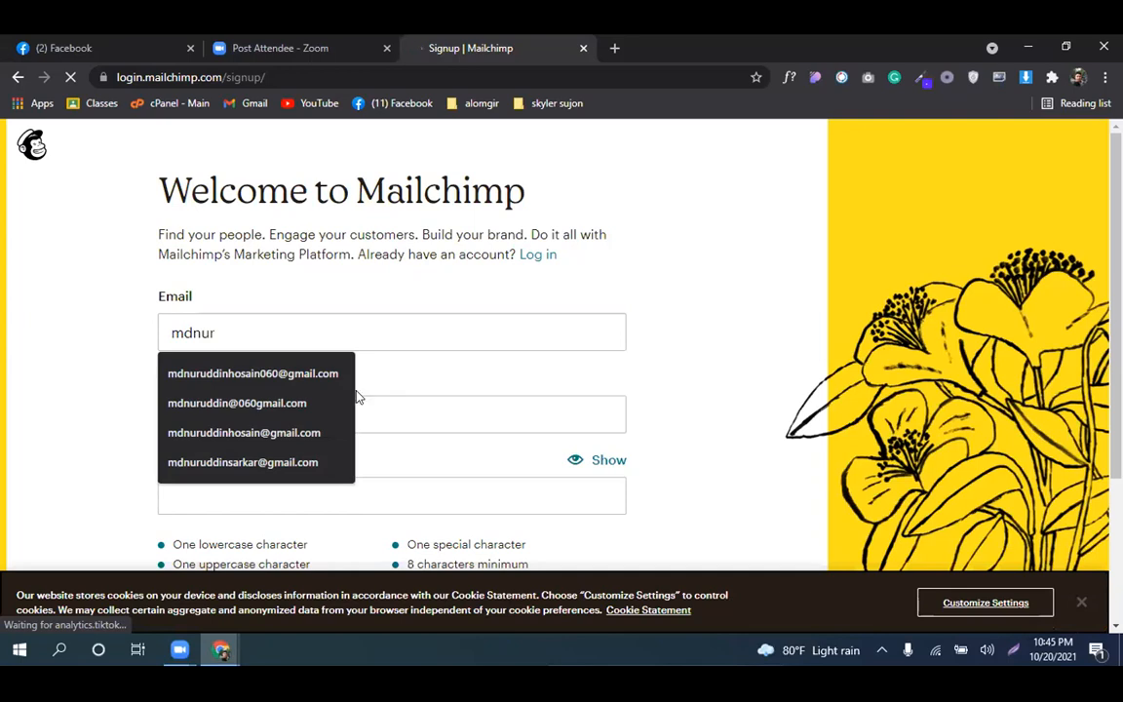
click(325, 384)
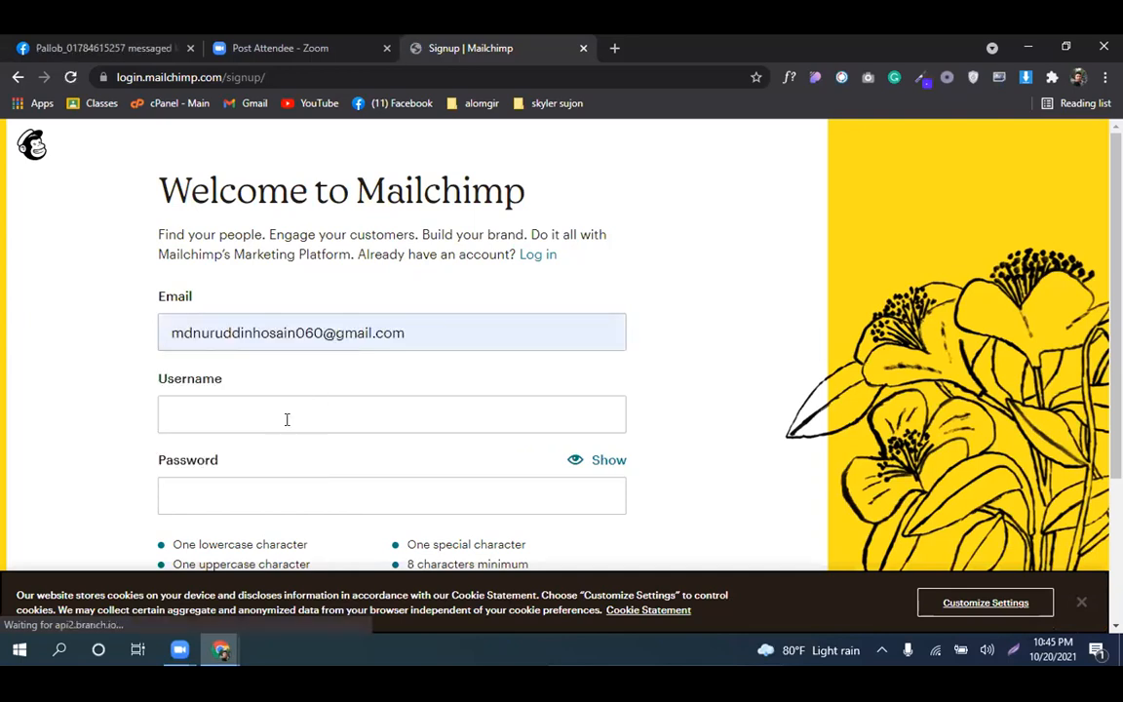
click(286, 414)
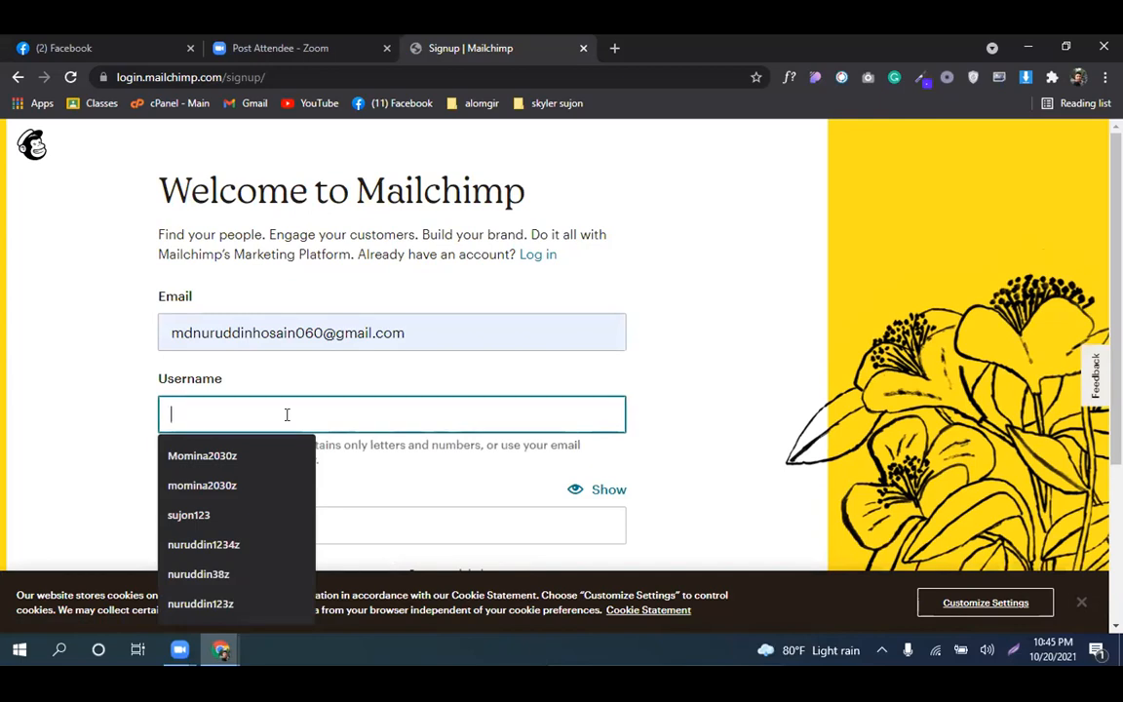
Enter an account password and review the password requirements
click(276, 483)
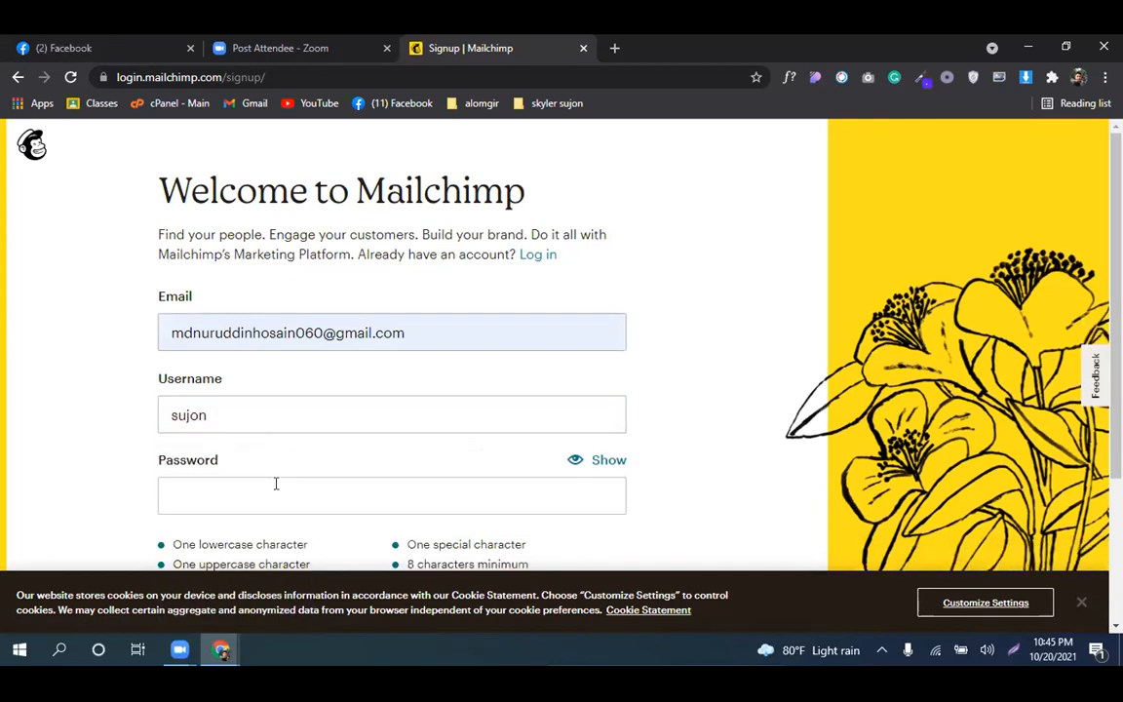
text(••)
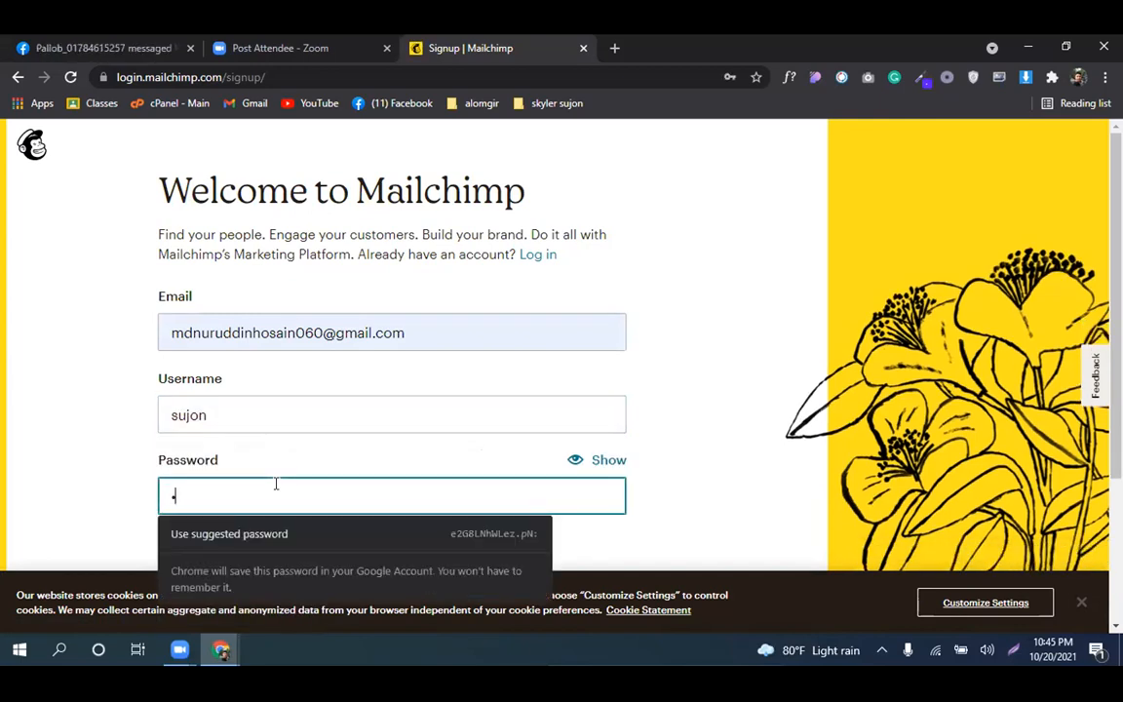
text(••)
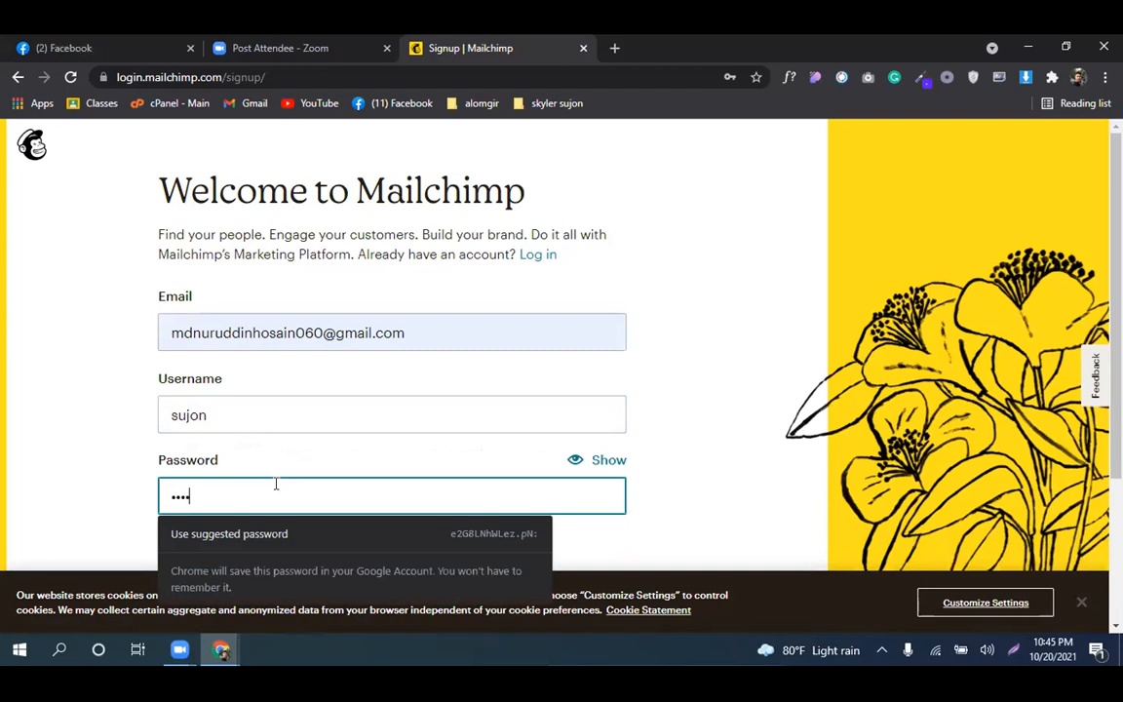
text(•••••••)
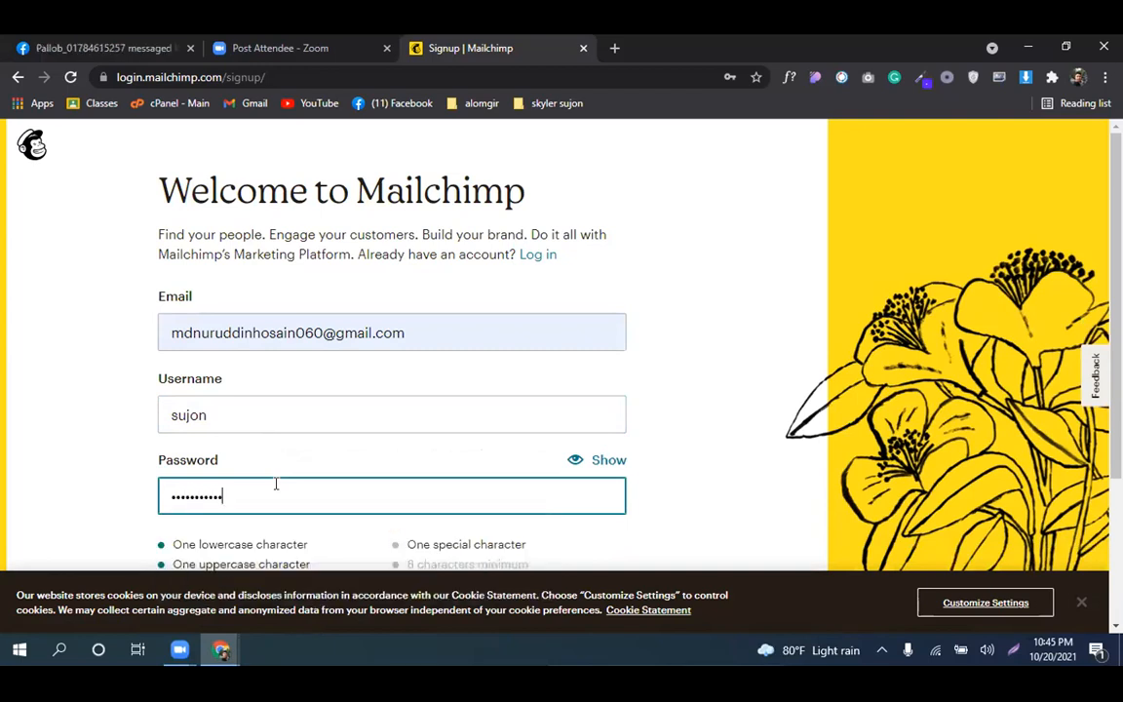
text(••)
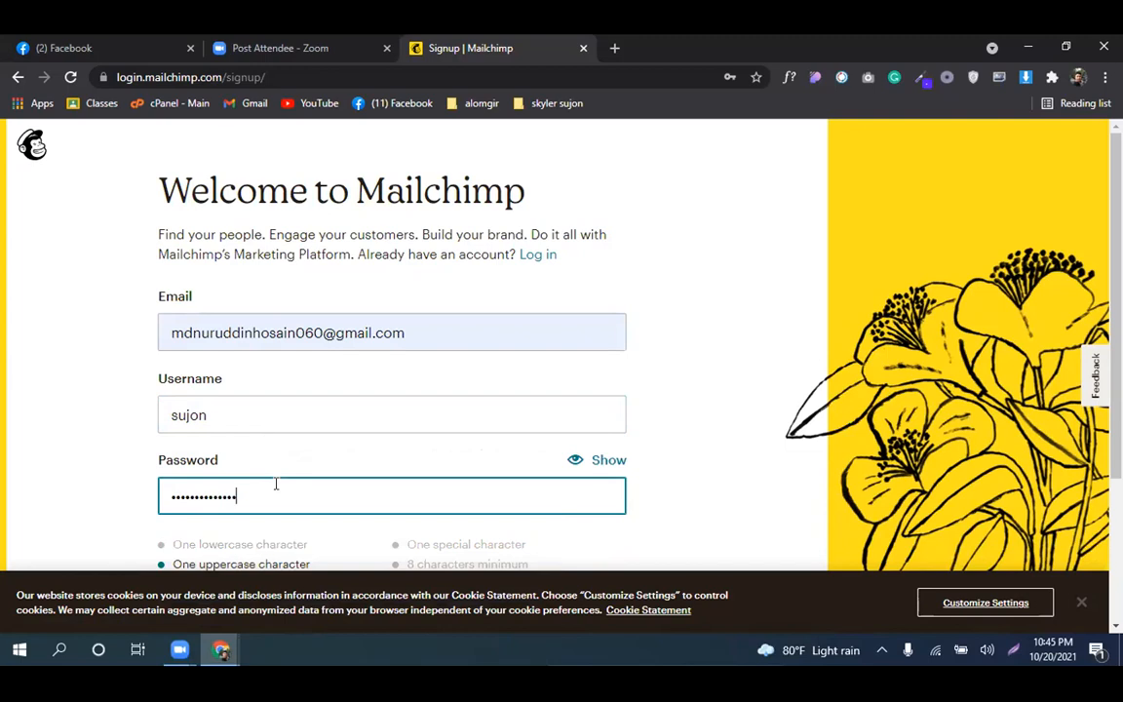
scroll(276, 479, down, 2)
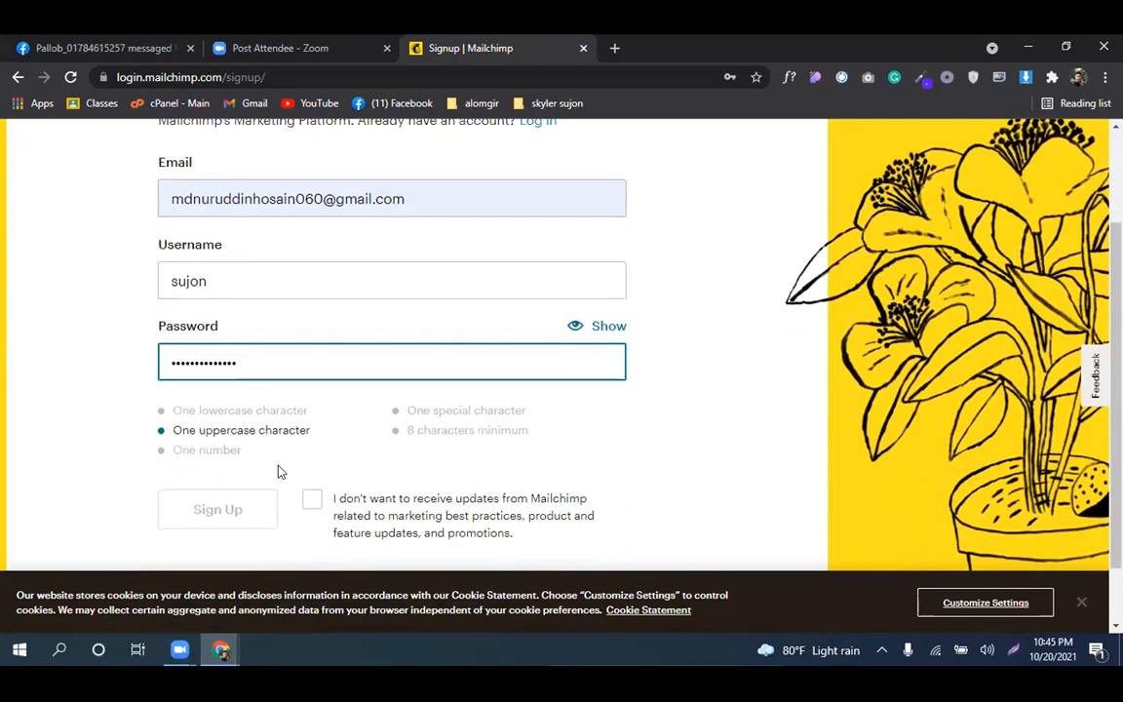
scroll(278, 472, down, 1)
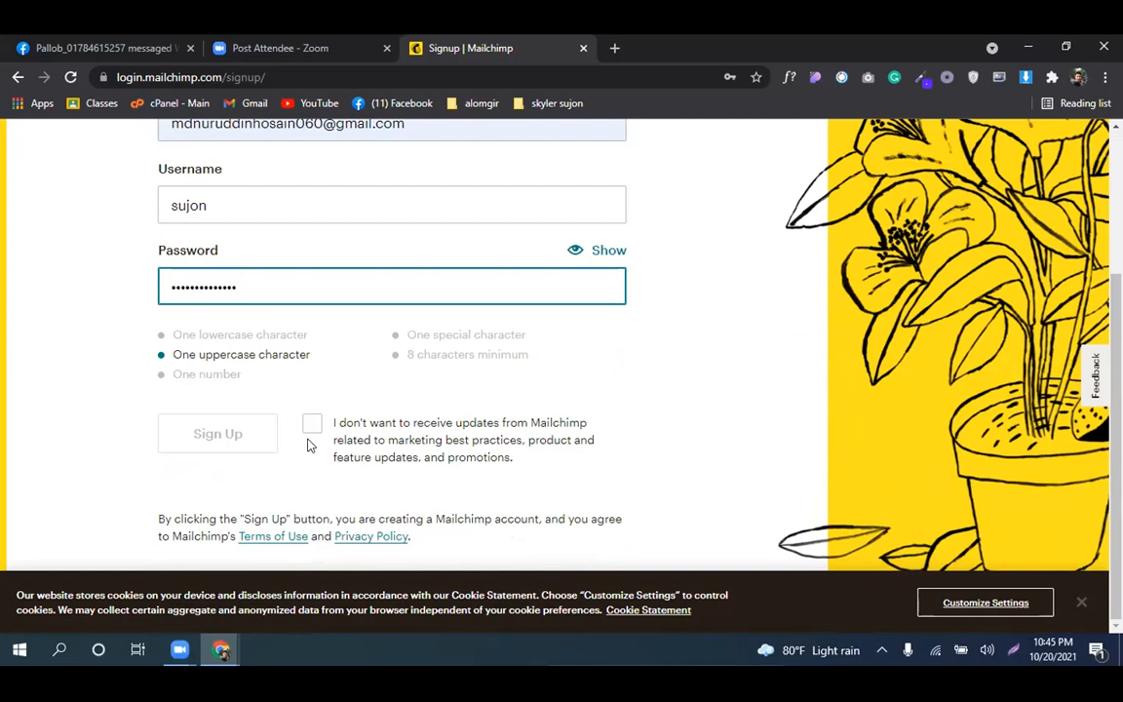
click(335, 394)
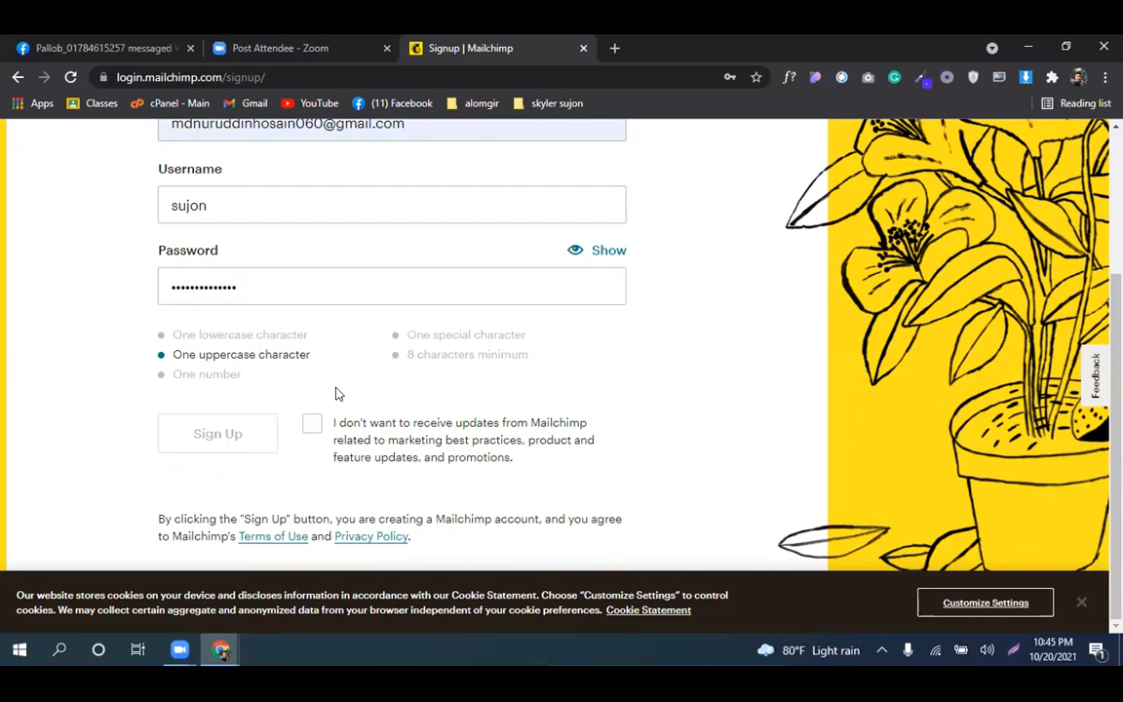
Replace the weak password with a stronger one until it is confirmed secure
click(287, 294)
key(BackSpace)
key(BackSpace)
key(BackSpace)
key(BackSpace)
key(BackSpace)
key(BackSpace)
key(BackSpace)
key(BackSpace)
key(BackSpace)
key(BackSpace)
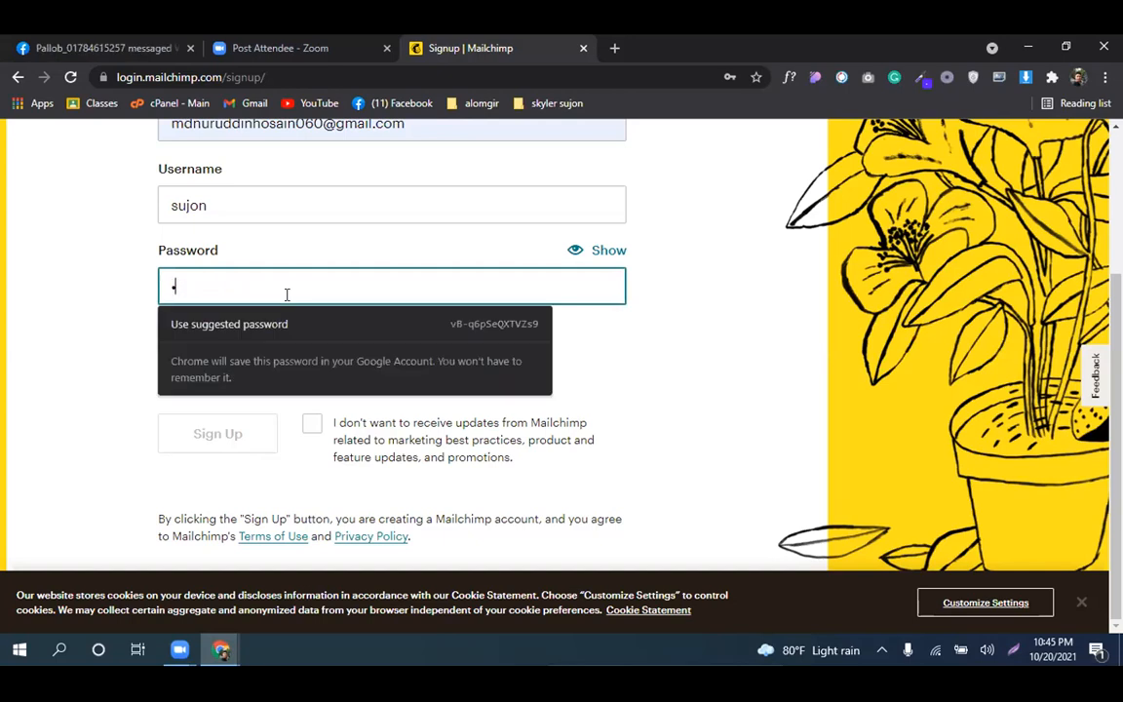
key(BackSpace)
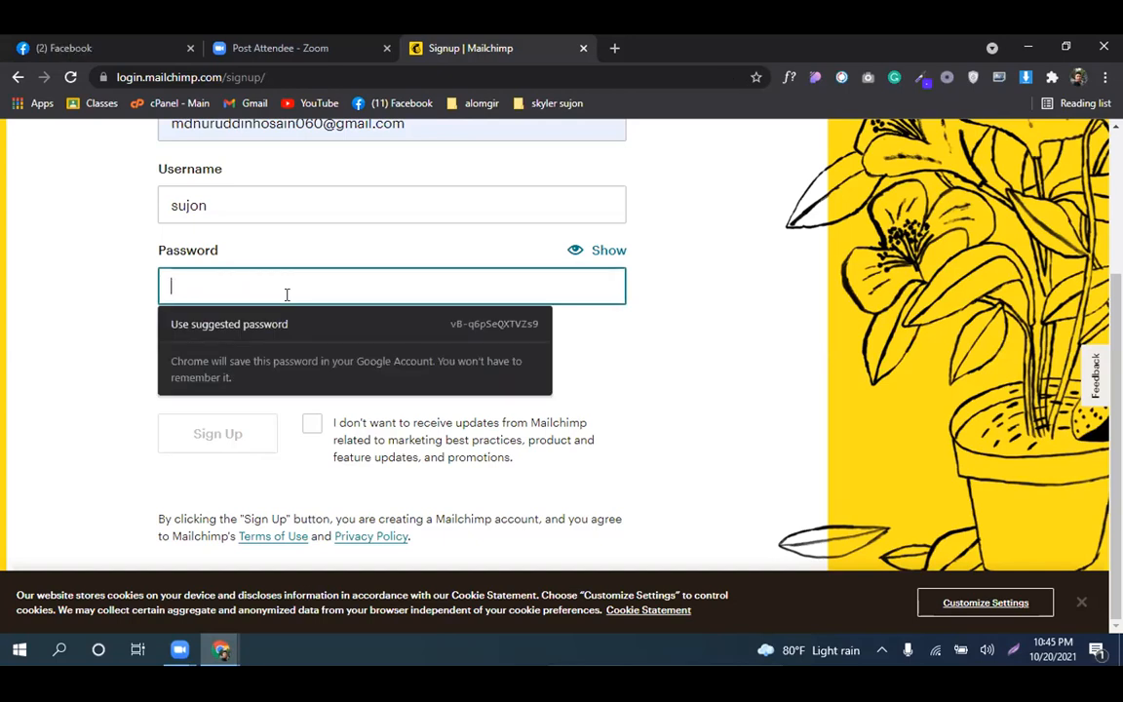
text(••••••••••••)
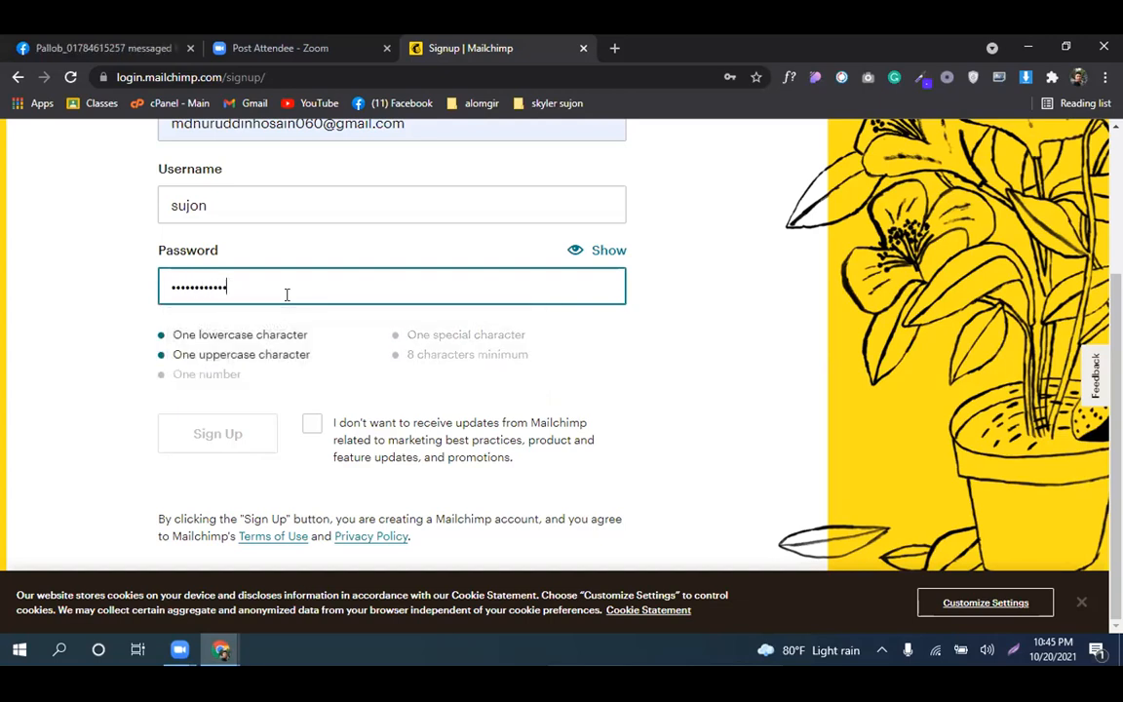
text(•)
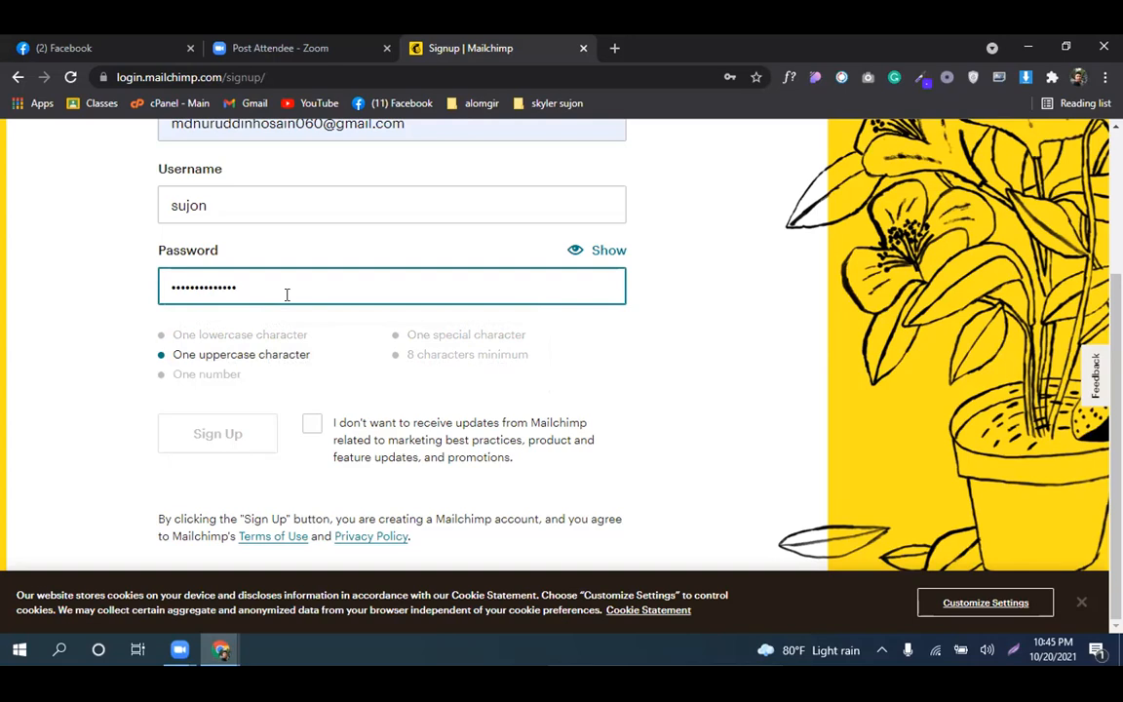
text(•••)
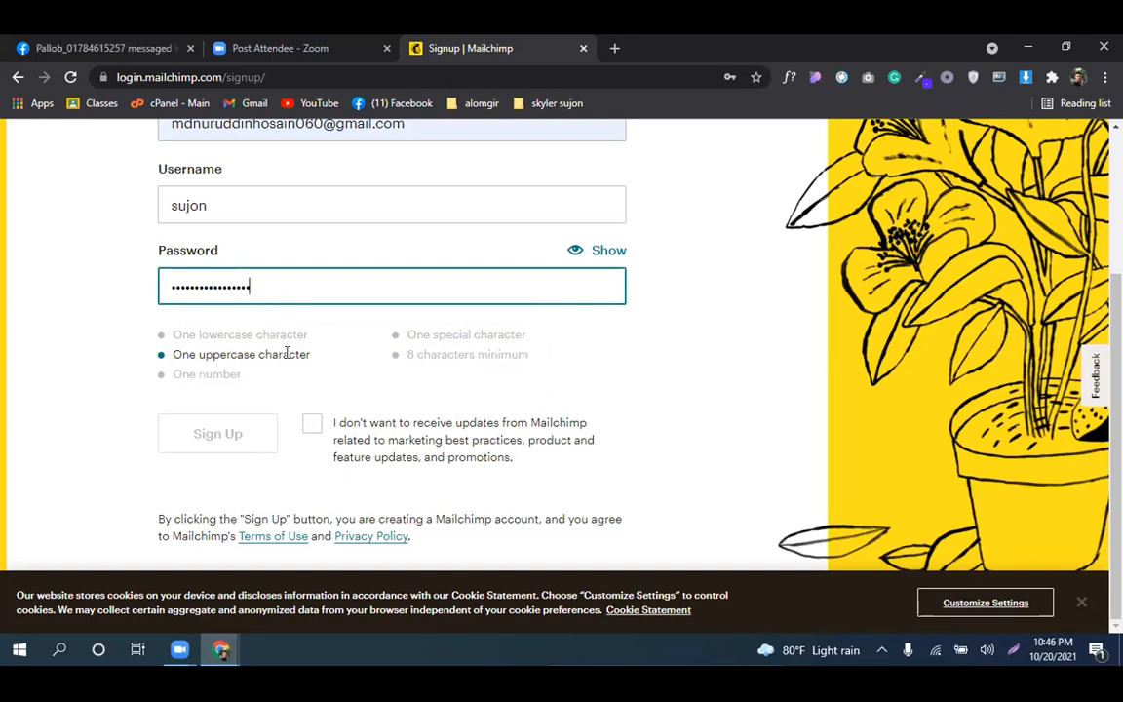
scroll(292, 378, up, 2)
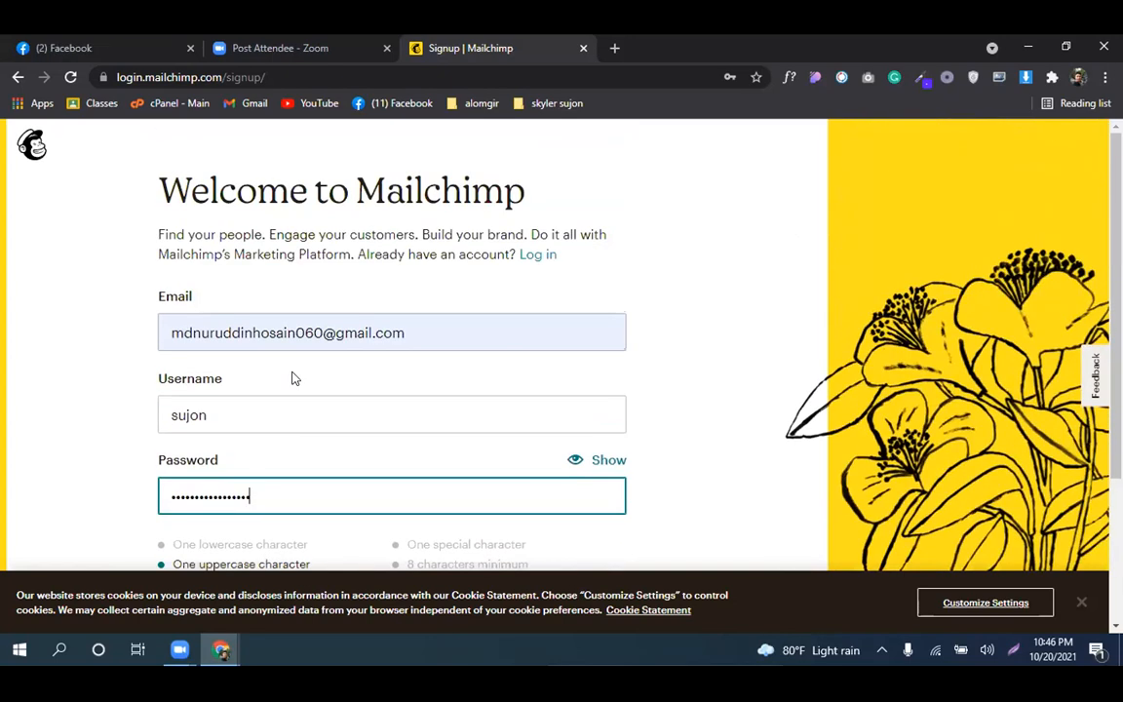
scroll(290, 376, down, 2)
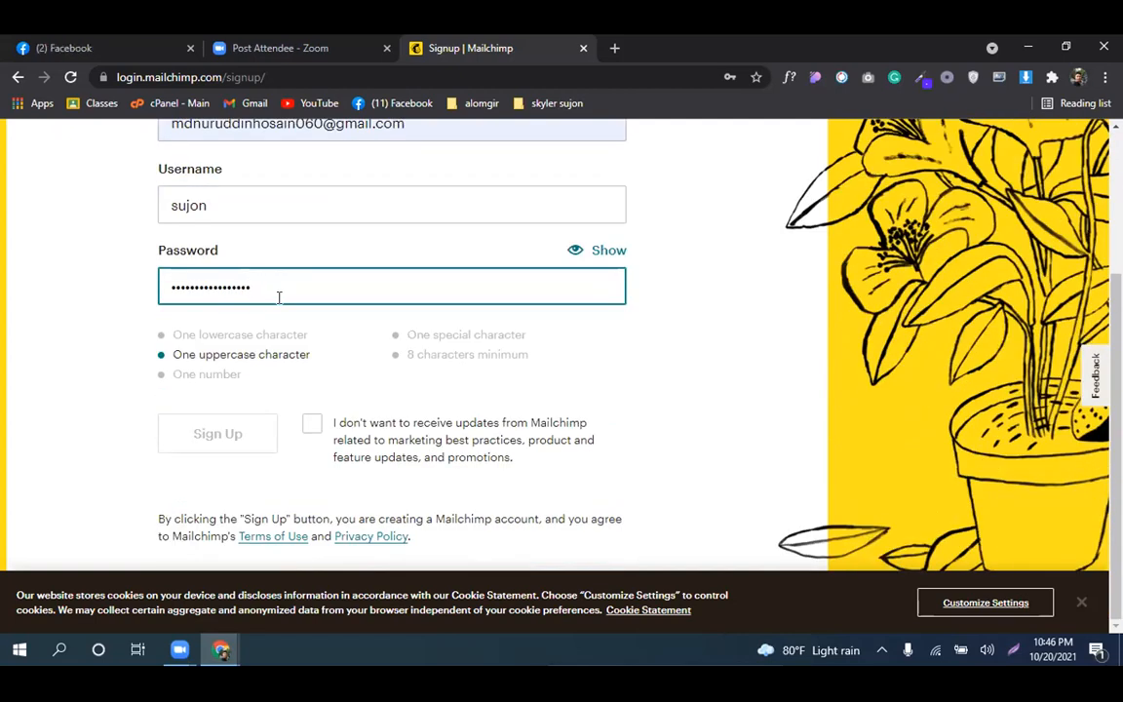
text(1)
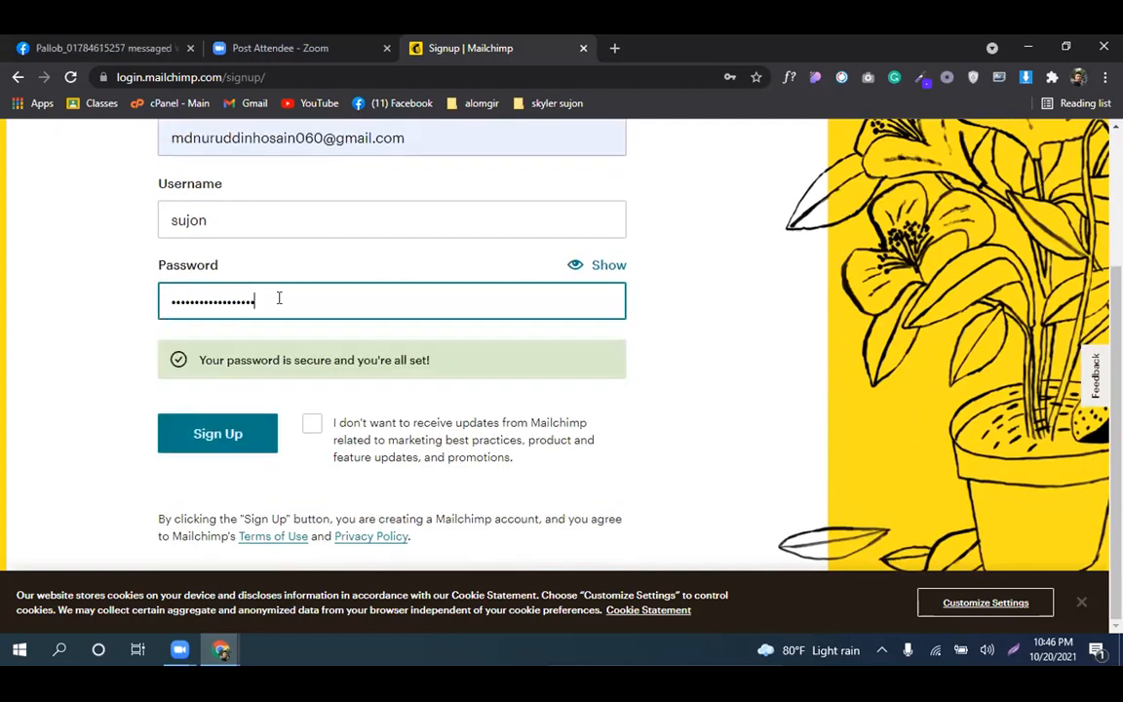
scroll(279, 297, up, 2)
scroll(279, 297, down, 3)
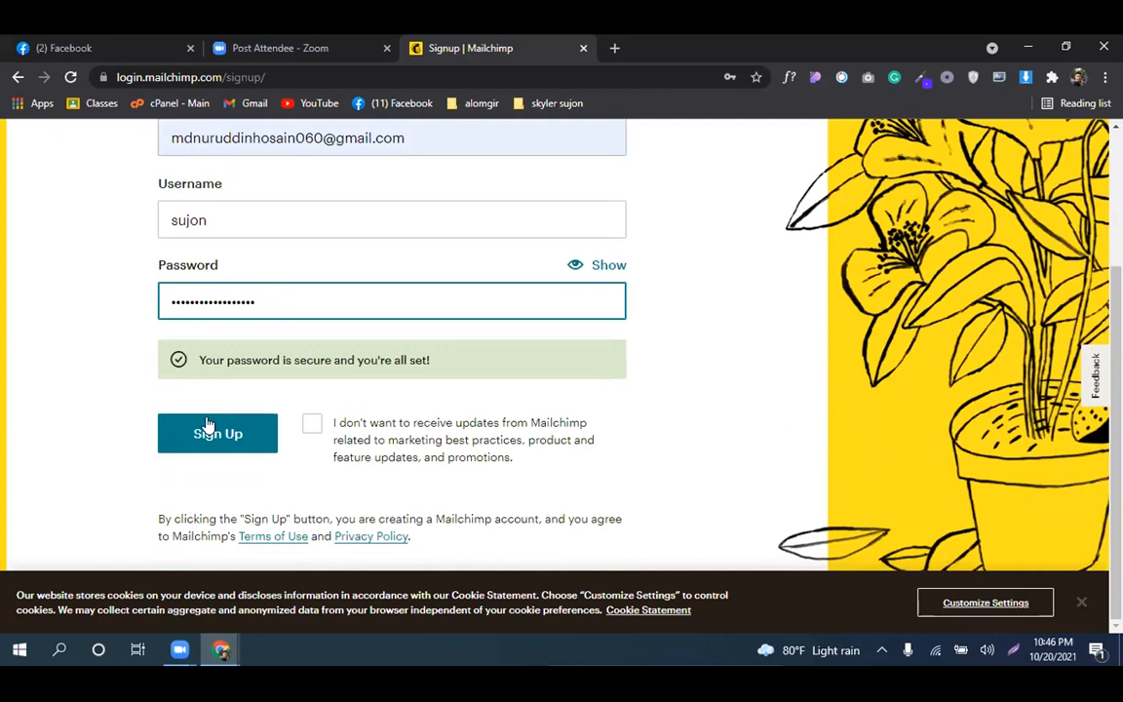
Try submitting the signup form and find the username already taken
click(206, 425)
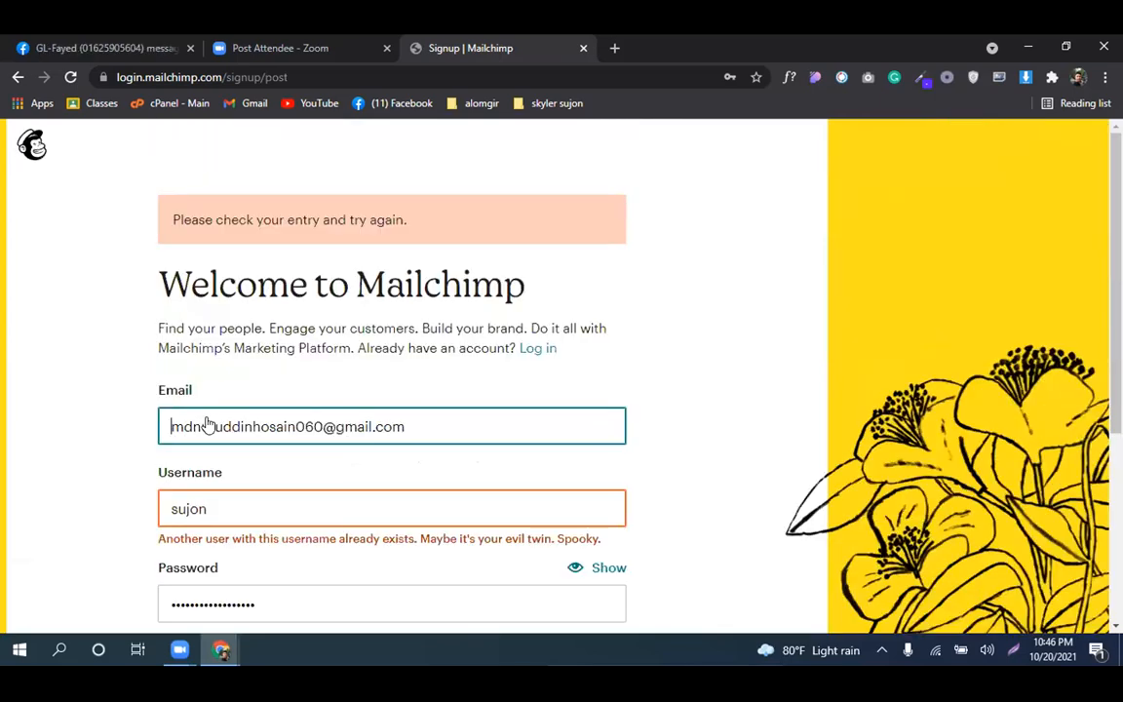
scroll(207, 424, down, 2)
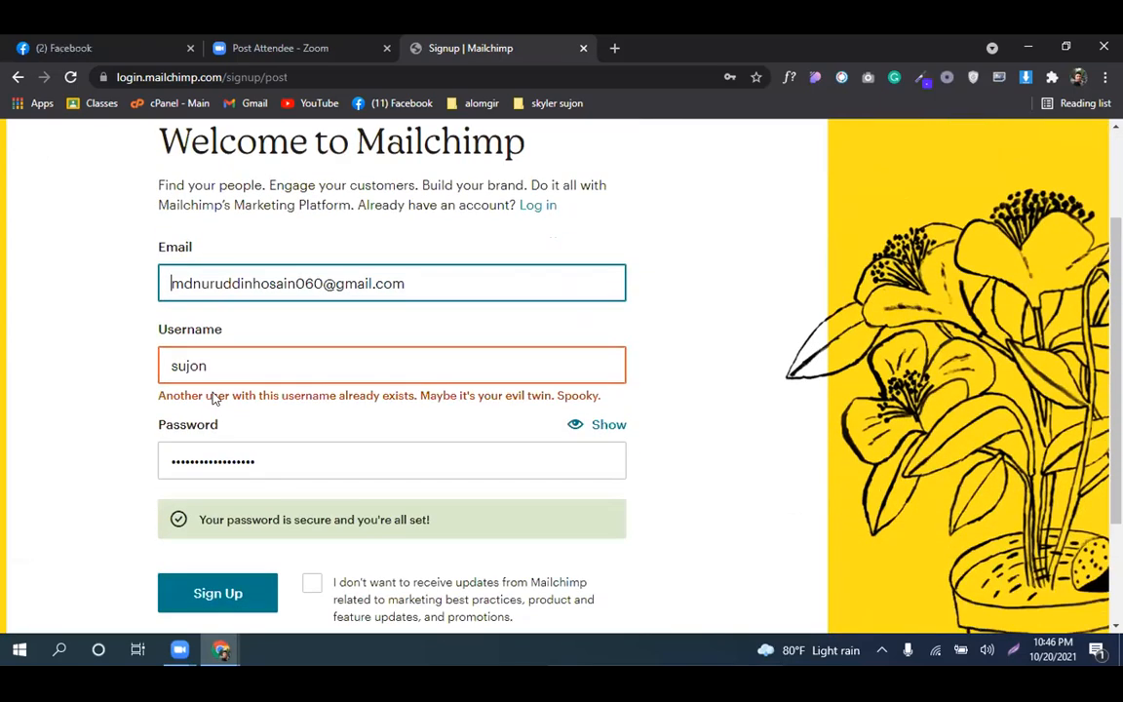
click(236, 354)
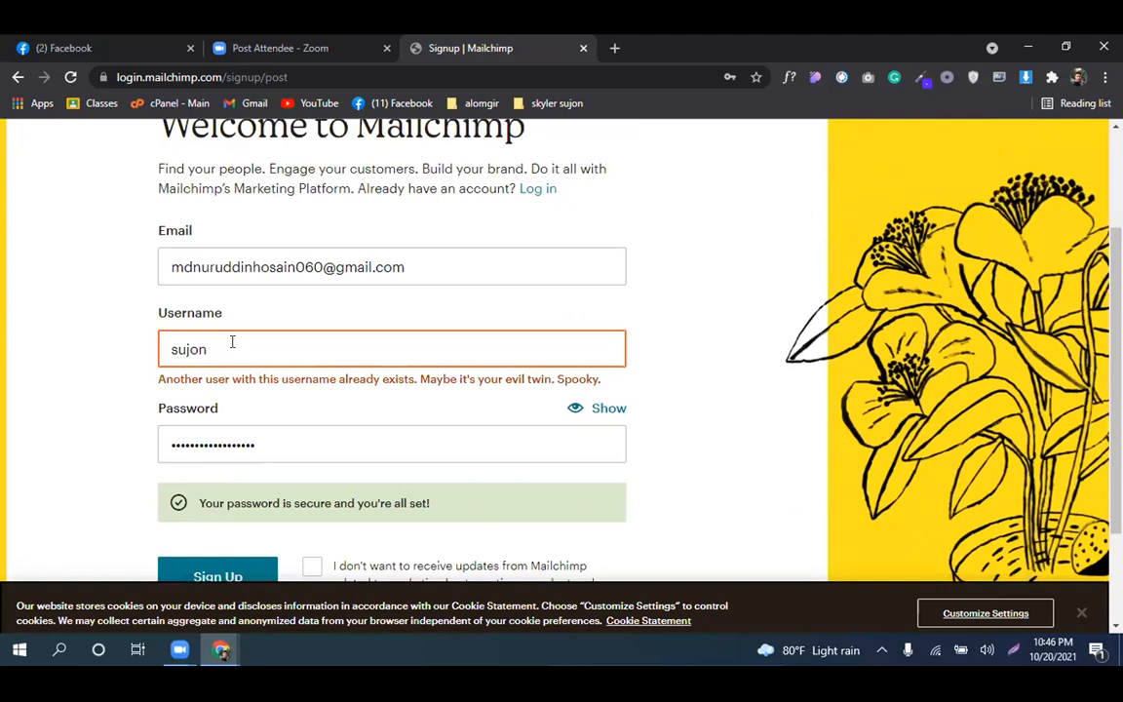
Replace the taken username with a new one and submit the signup form
double_click(232, 341)
text(s)
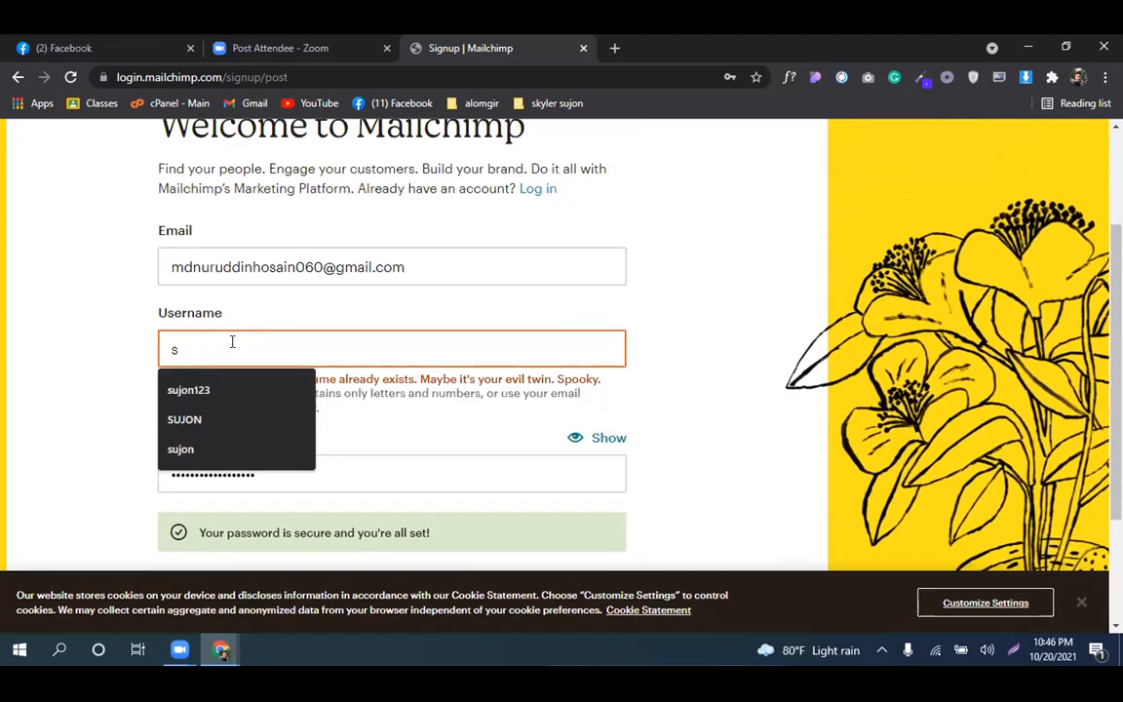
key(BackSpace)
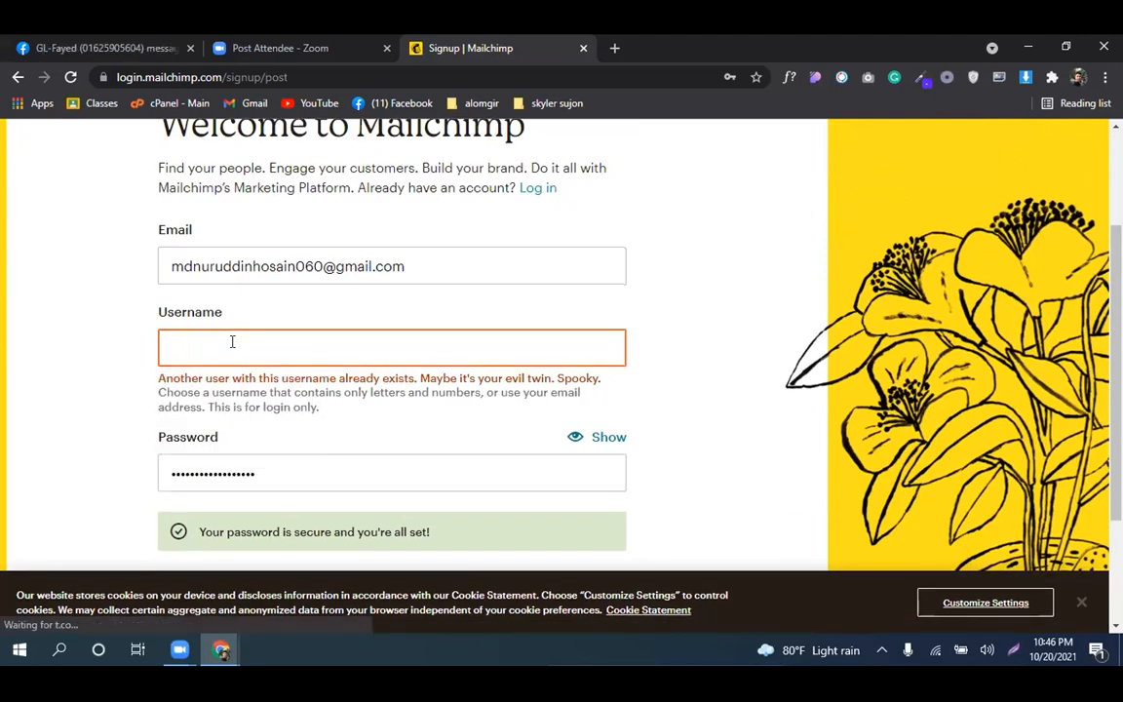
text(SKYLER)
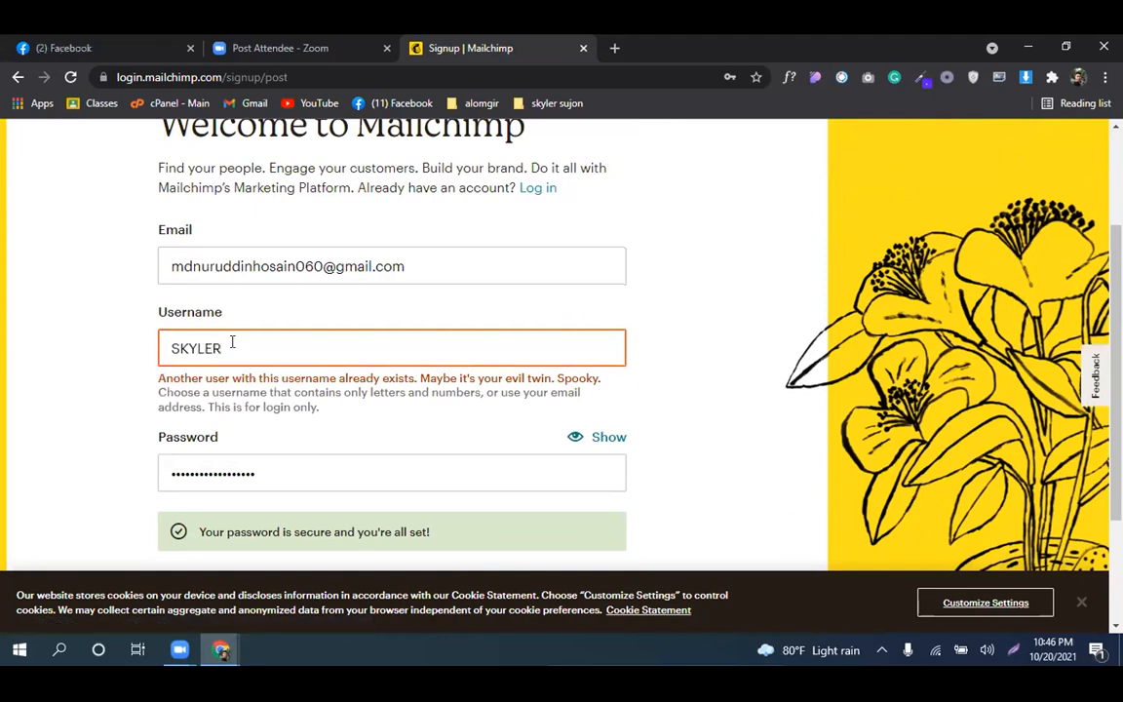
key(BackSpace)
key(BackSpace)
key(BackSpace)
key(BackSpace)
key(BackSpace)
key(BackSpace)
scroll(222, 427, down, 3)
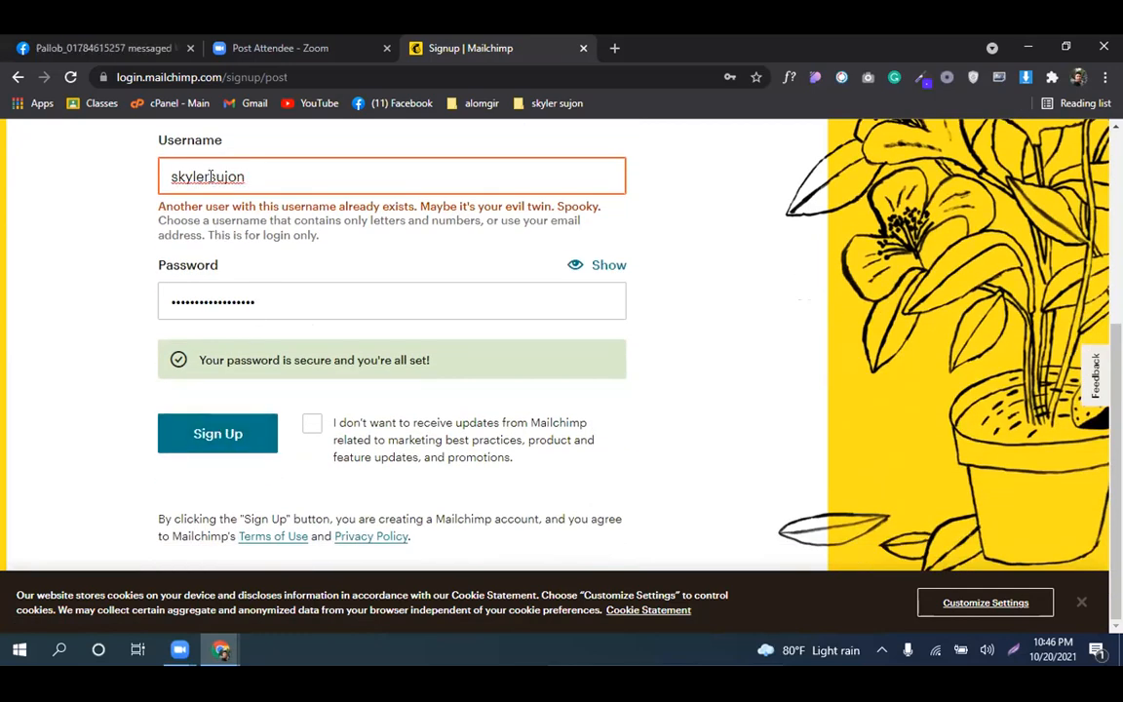
scroll(211, 180, up, 5)
scroll(210, 179, down, 5)
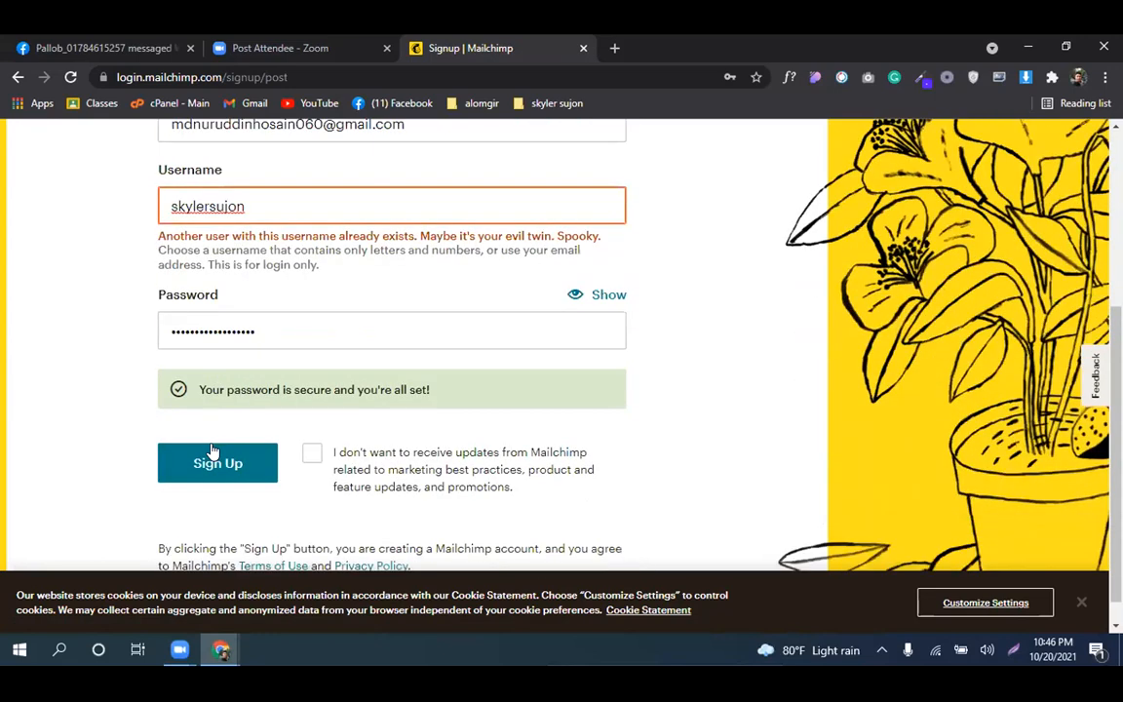
click(215, 454)
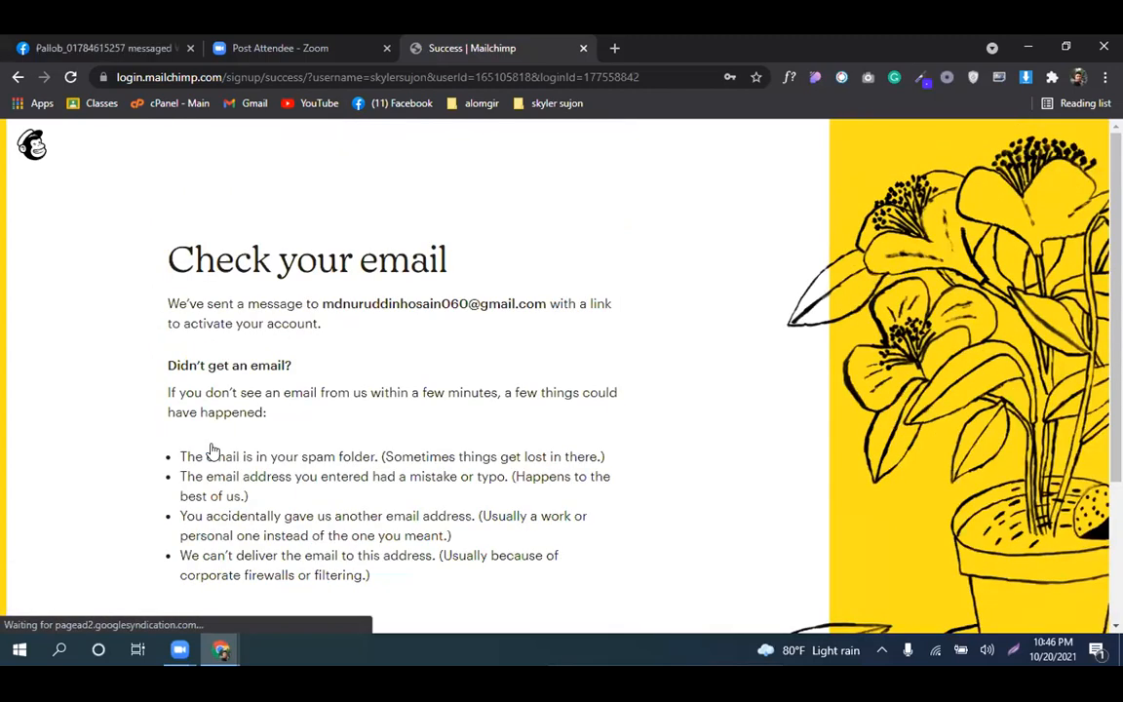
Scroll the check-your-email page, then open a new tab for the Gmail inbox
scroll(213, 450, down, 3)
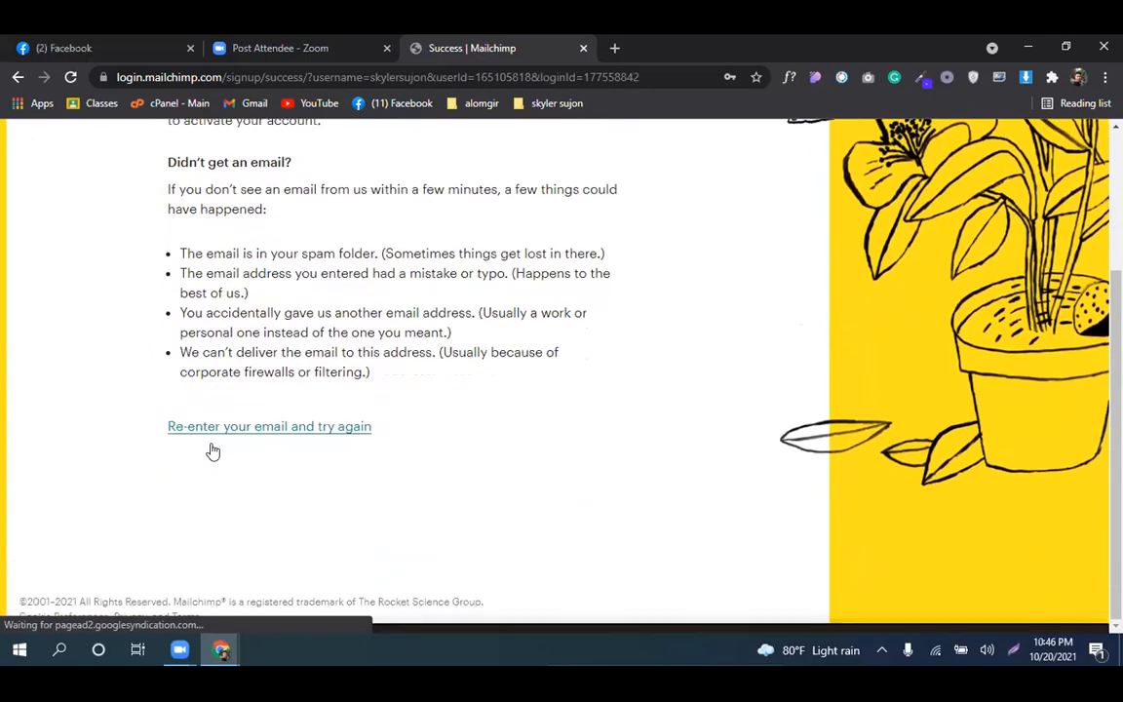
click(617, 47)
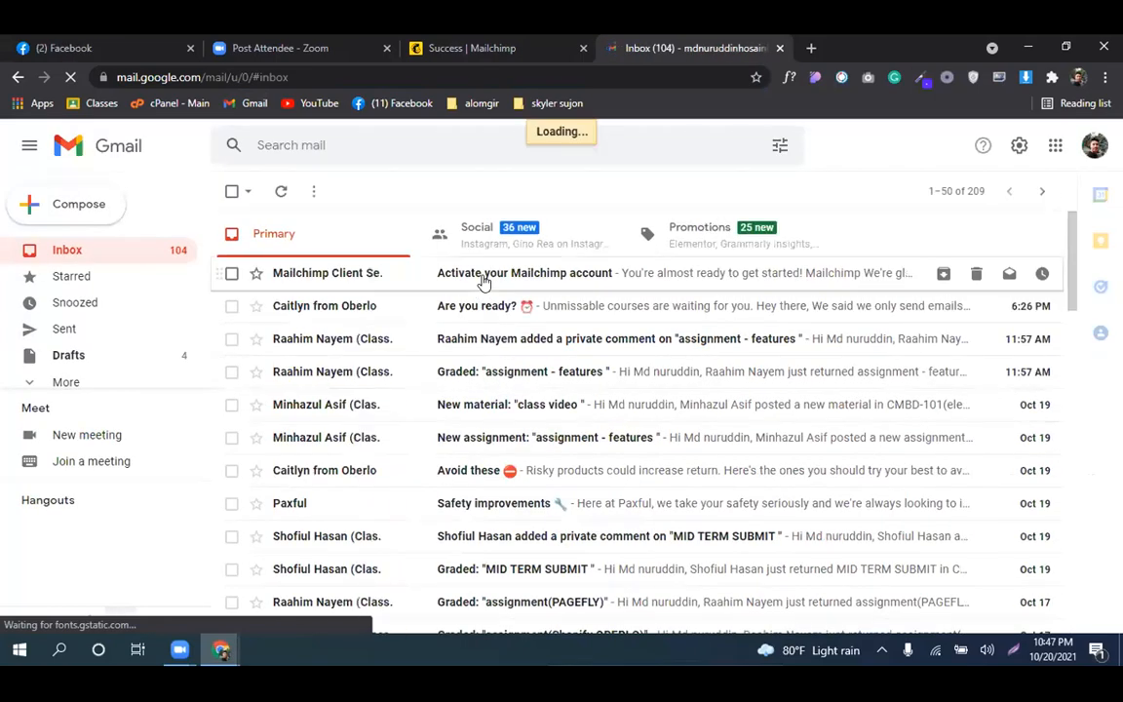
Open the 'Activate your Mailchimp account' email and follow its Activate Account link
click(483, 277)
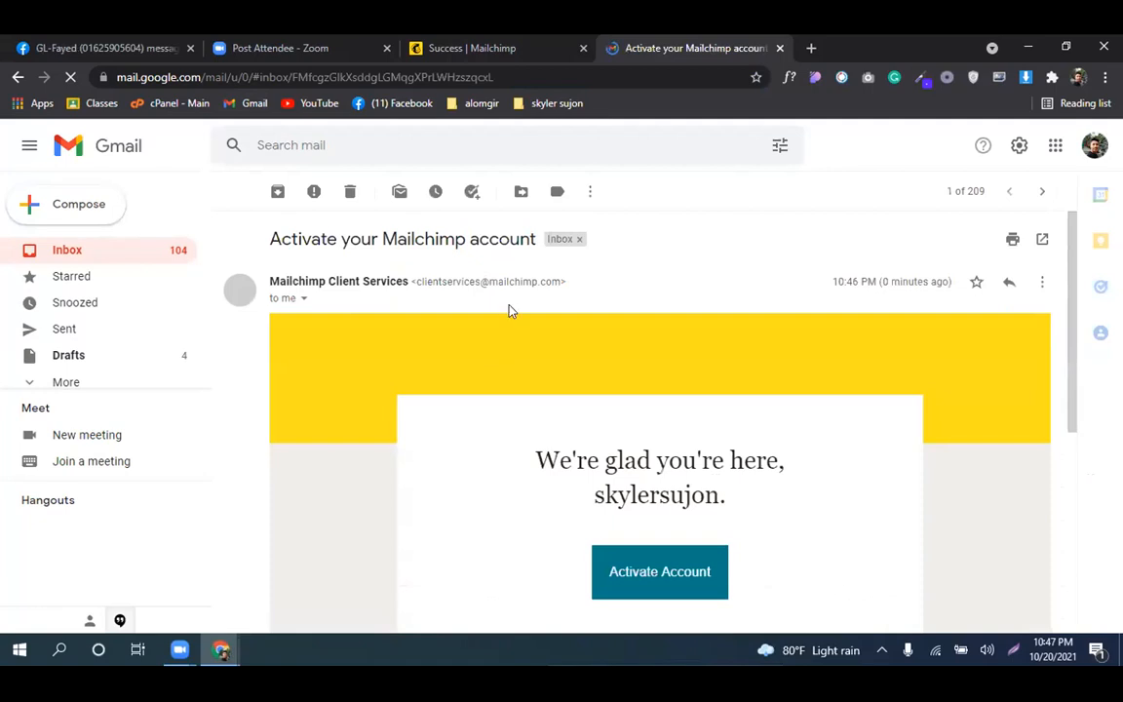
scroll(511, 308, down, 3)
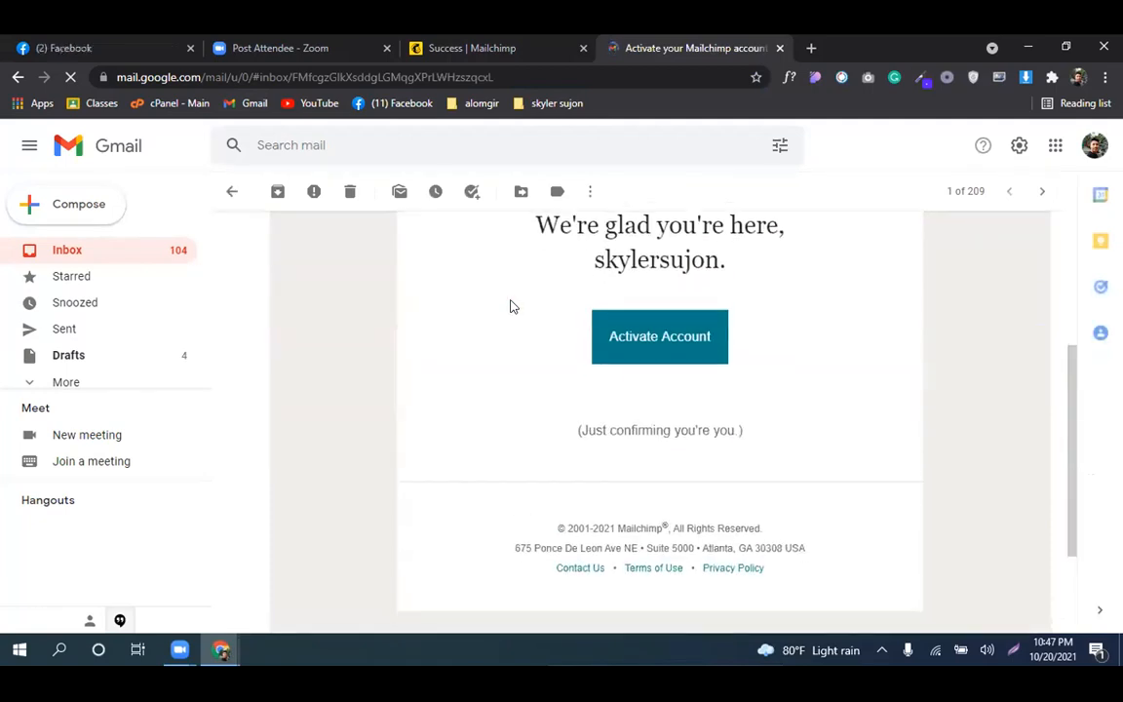
scroll(511, 306, down, 1)
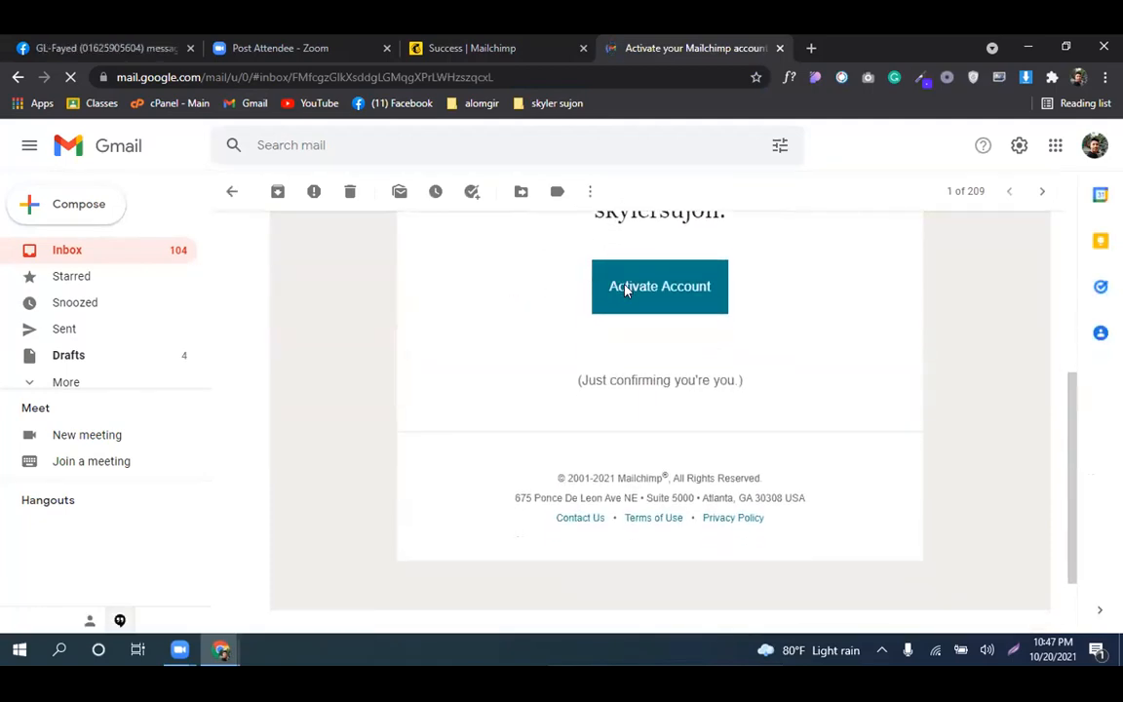
click(627, 289)
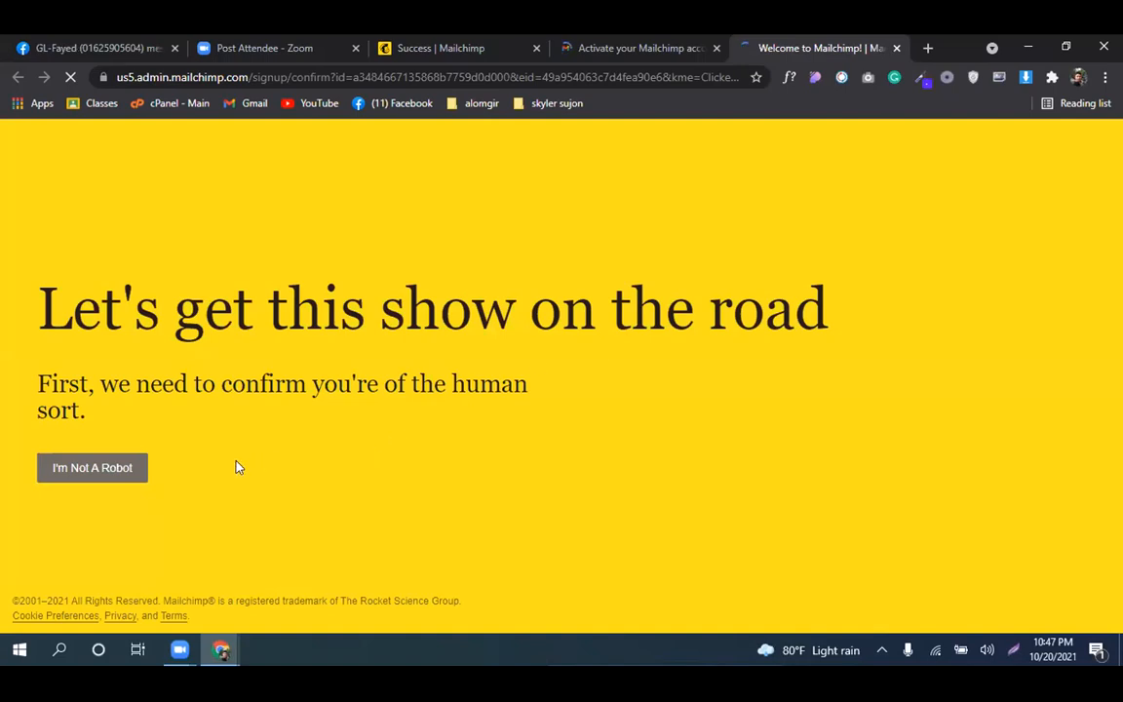
Confirm the I'm Not A Robot check and keep waiting through both Page Unresponsive prompts
click(113, 469)
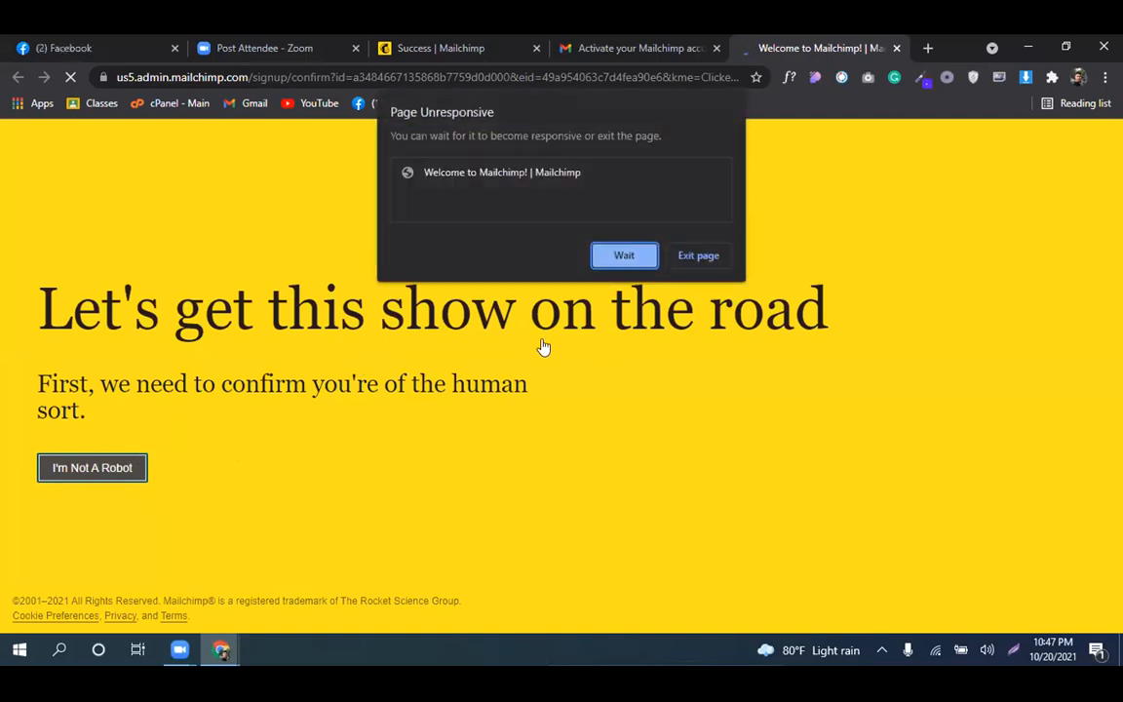
click(622, 257)
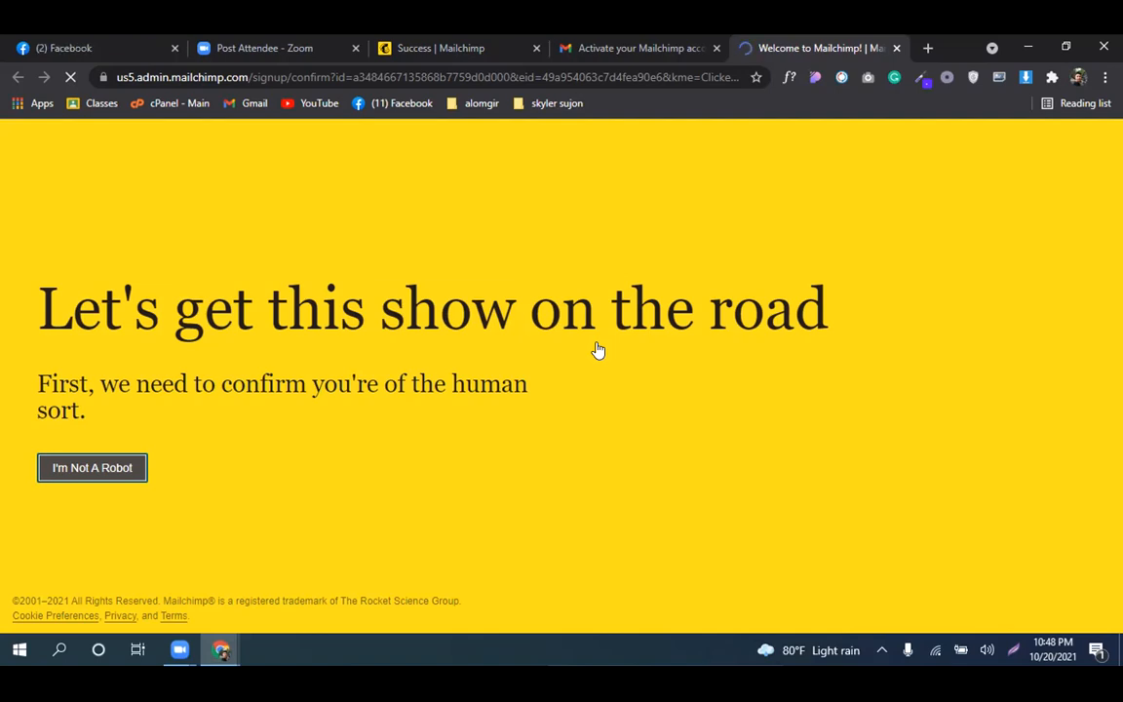
click(614, 255)
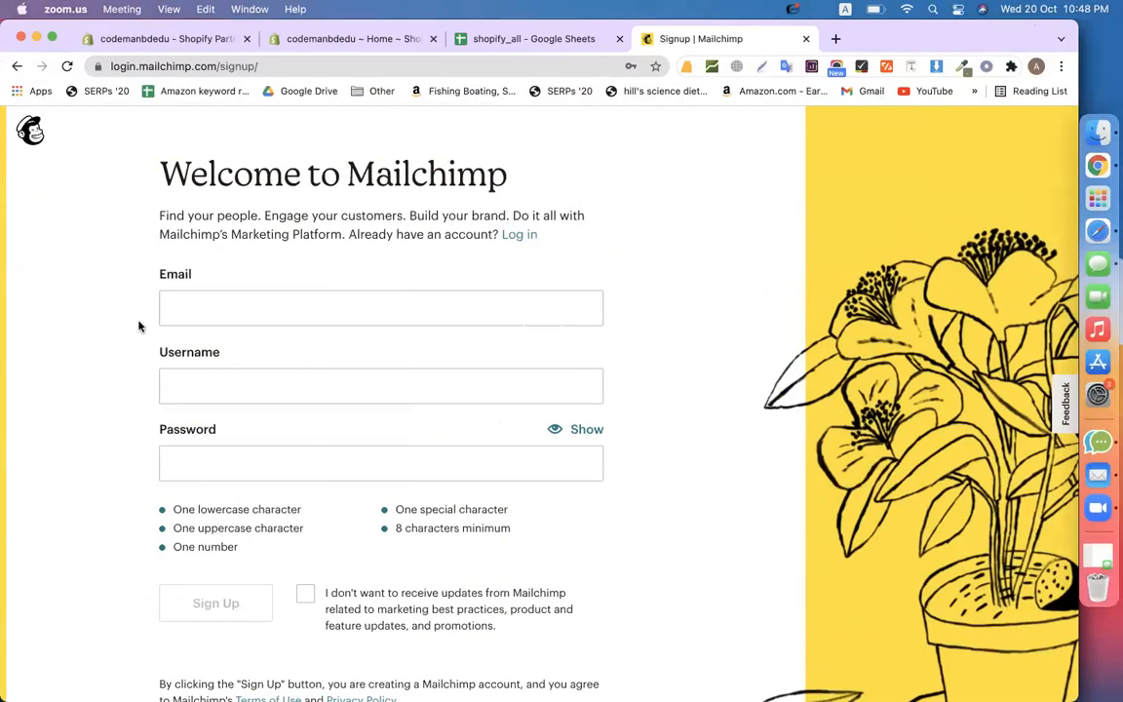
Log in to the existing Mailchimp account, skip security setup, and return to the shopify_all sheet
click(139, 326)
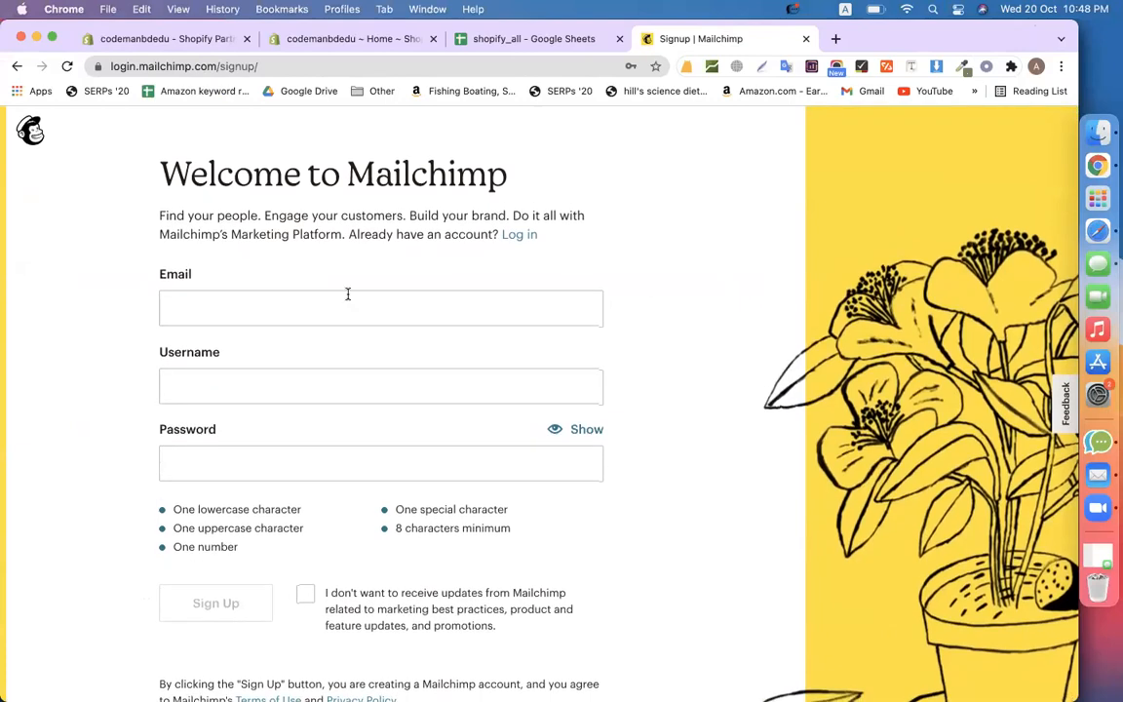
click(17, 66)
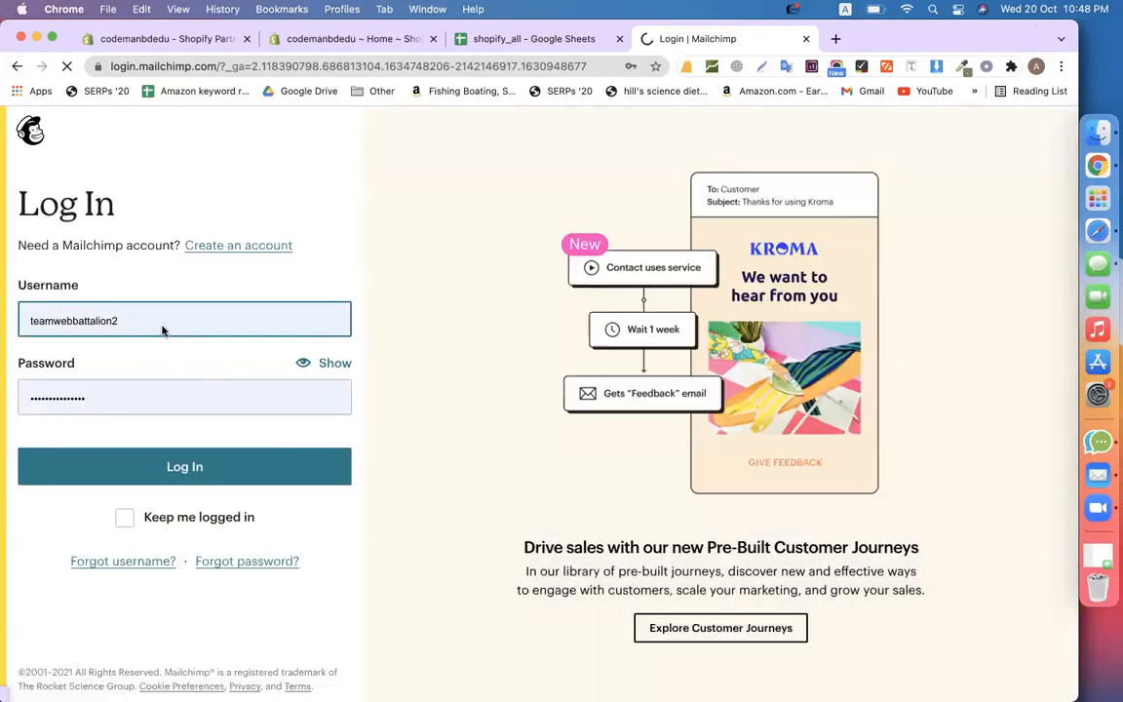
click(119, 465)
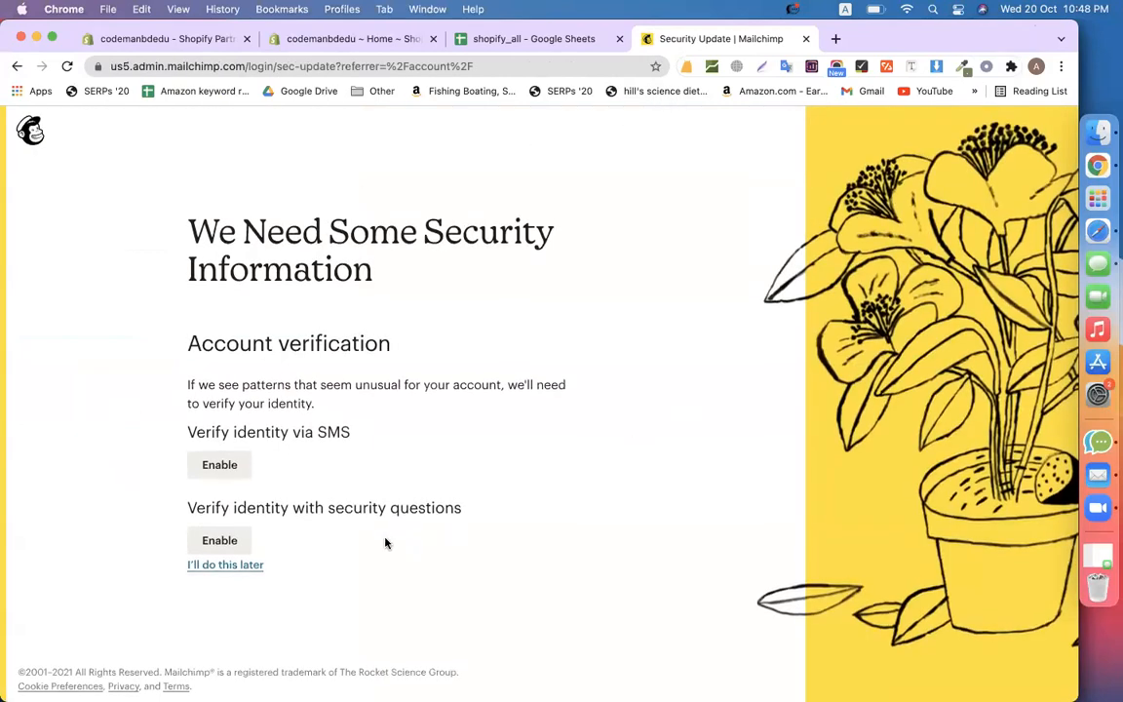
click(251, 566)
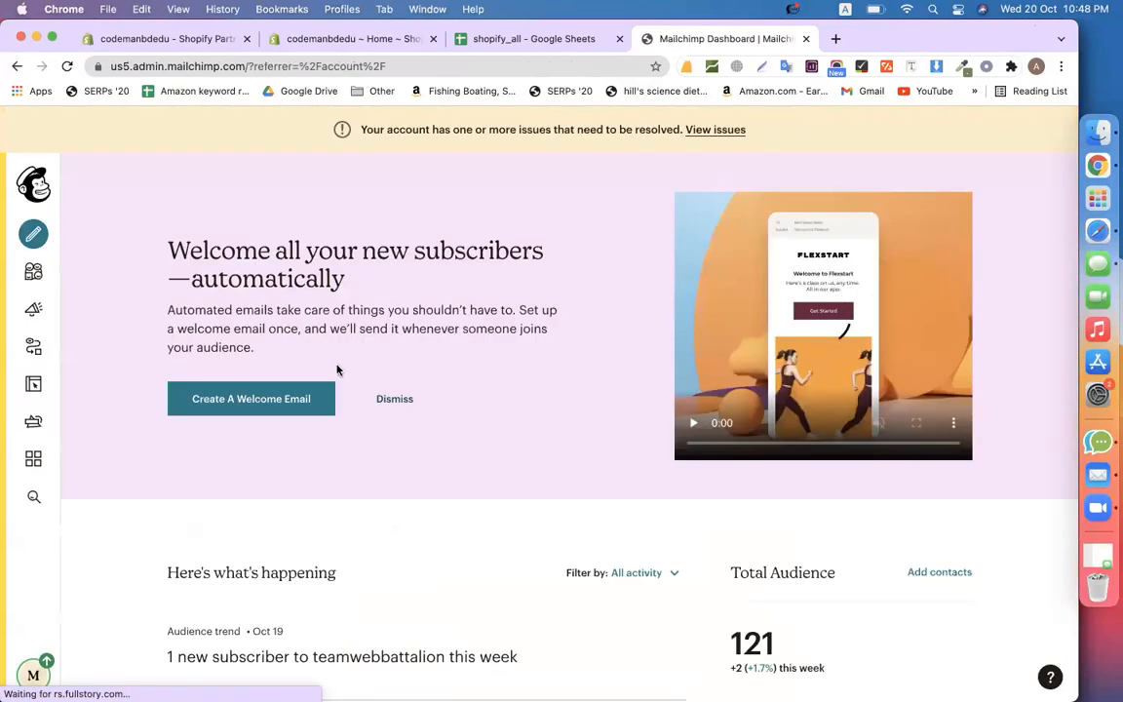
click(521, 39)
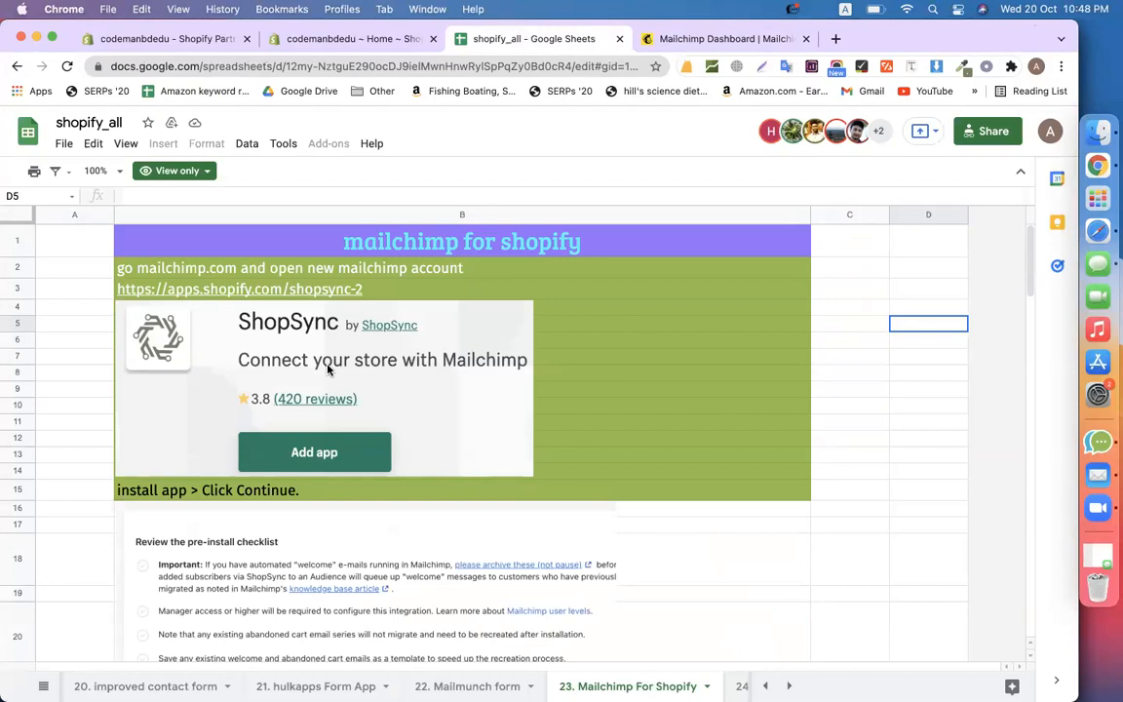
Open the ShopSync app listing from the link in cell B3
click(278, 293)
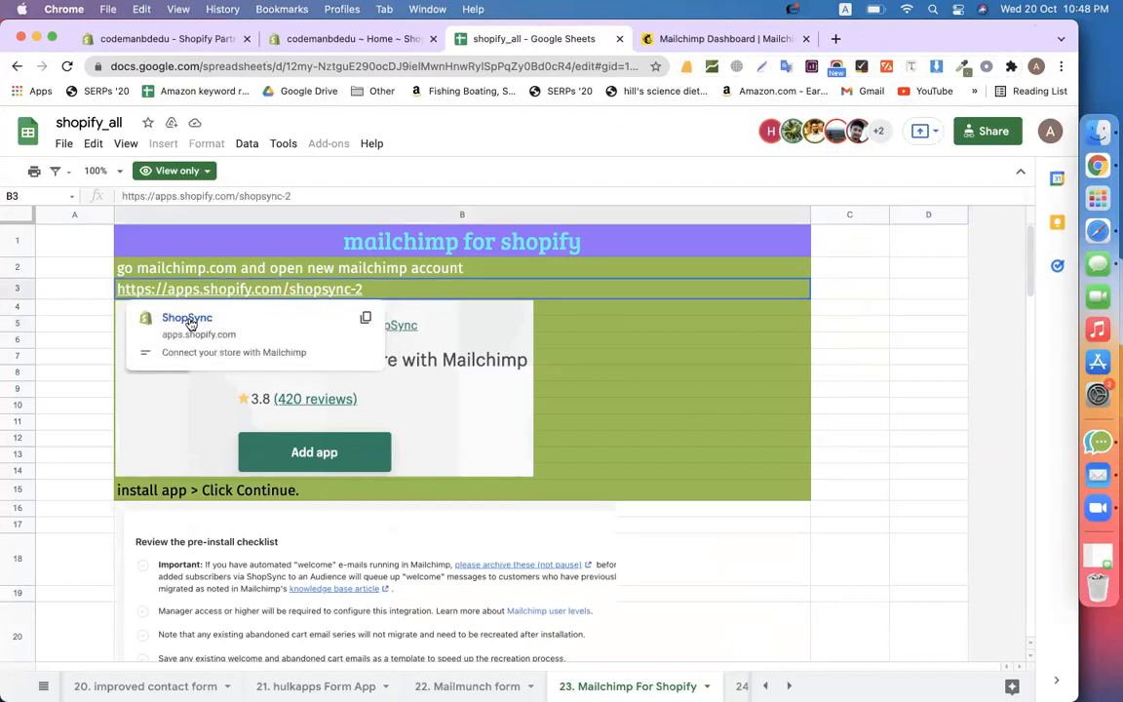
click(187, 319)
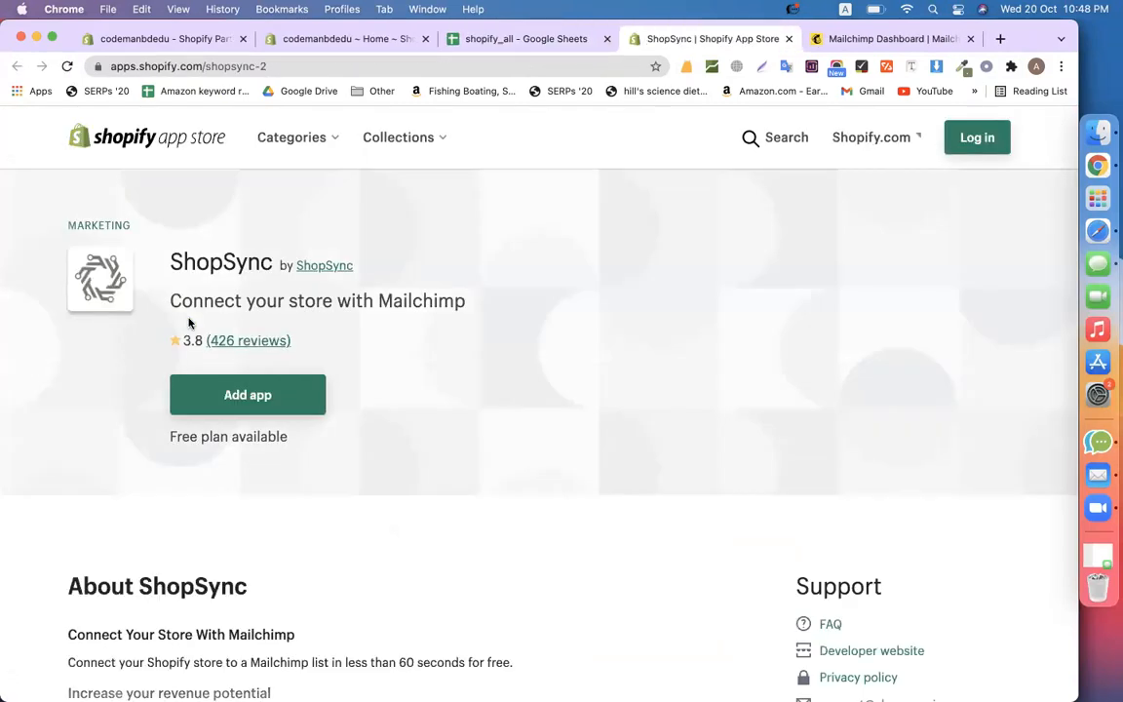
Add ShopSync to the codemanbdedu store using the signed-in Shopify account
click(227, 406)
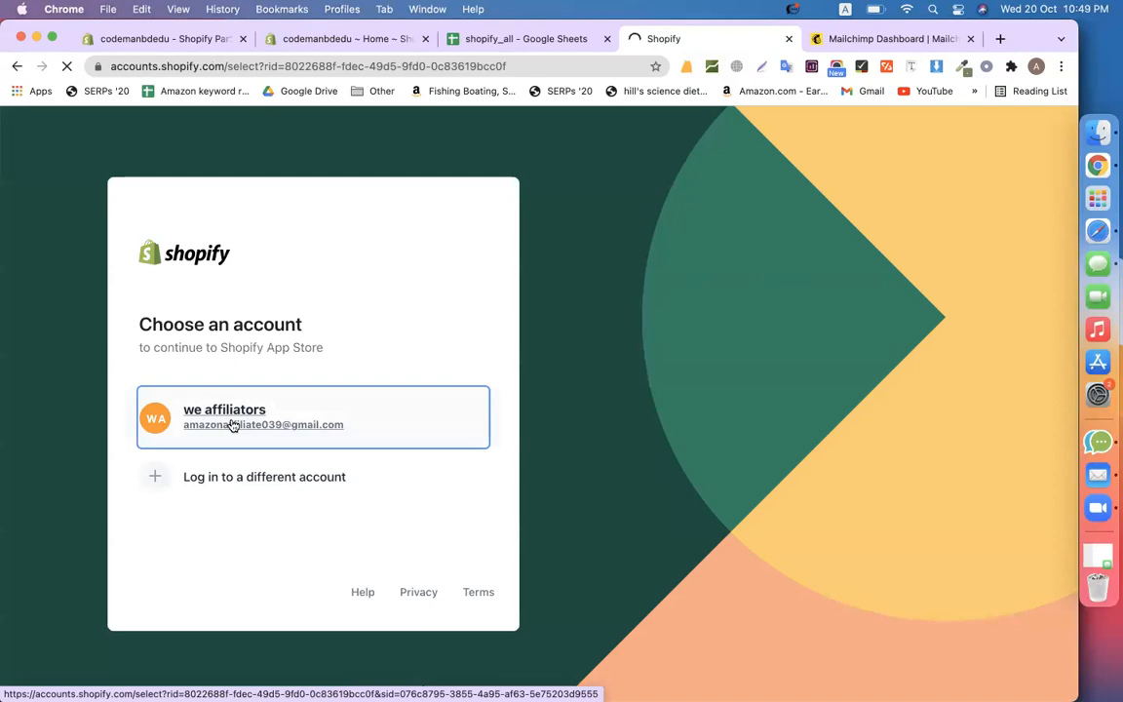
click(234, 419)
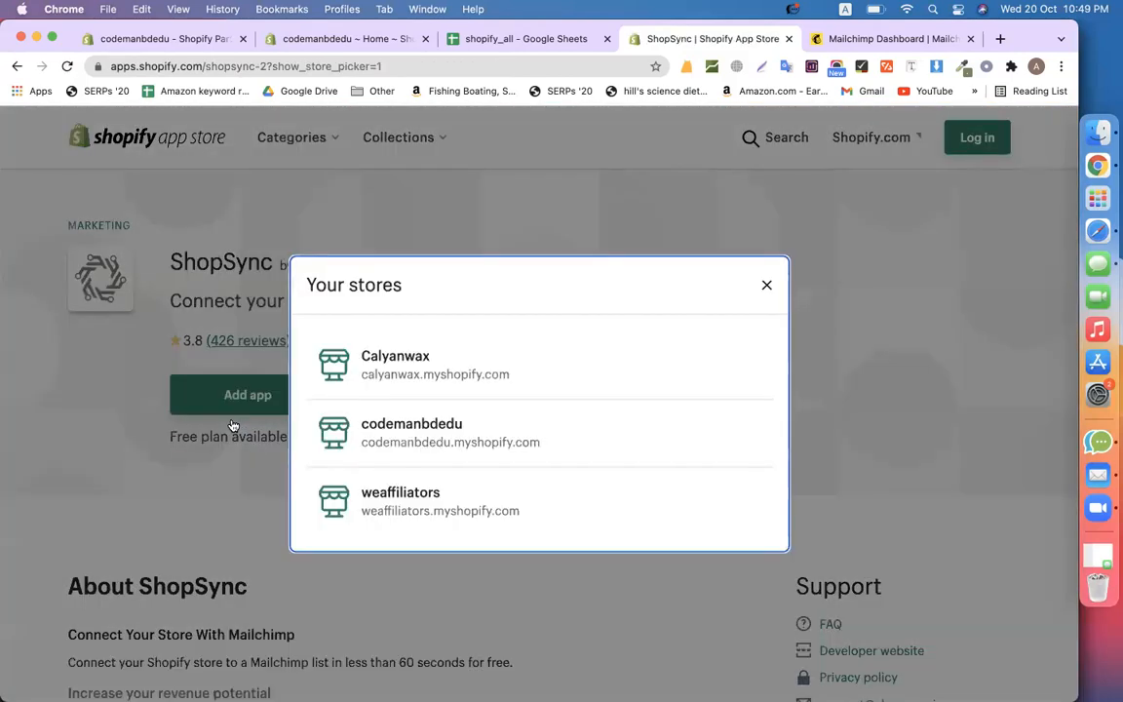
click(417, 422)
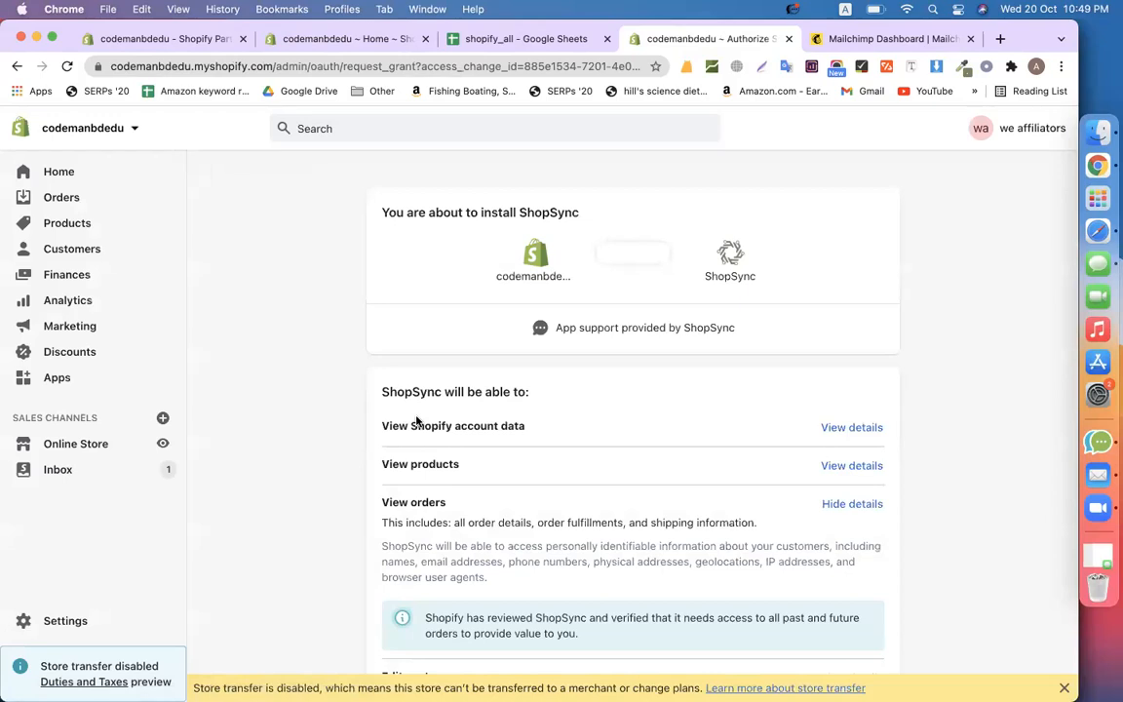
Install ShopSync on the store and continue past its pre-install checklist
scroll(416, 421, down, 5)
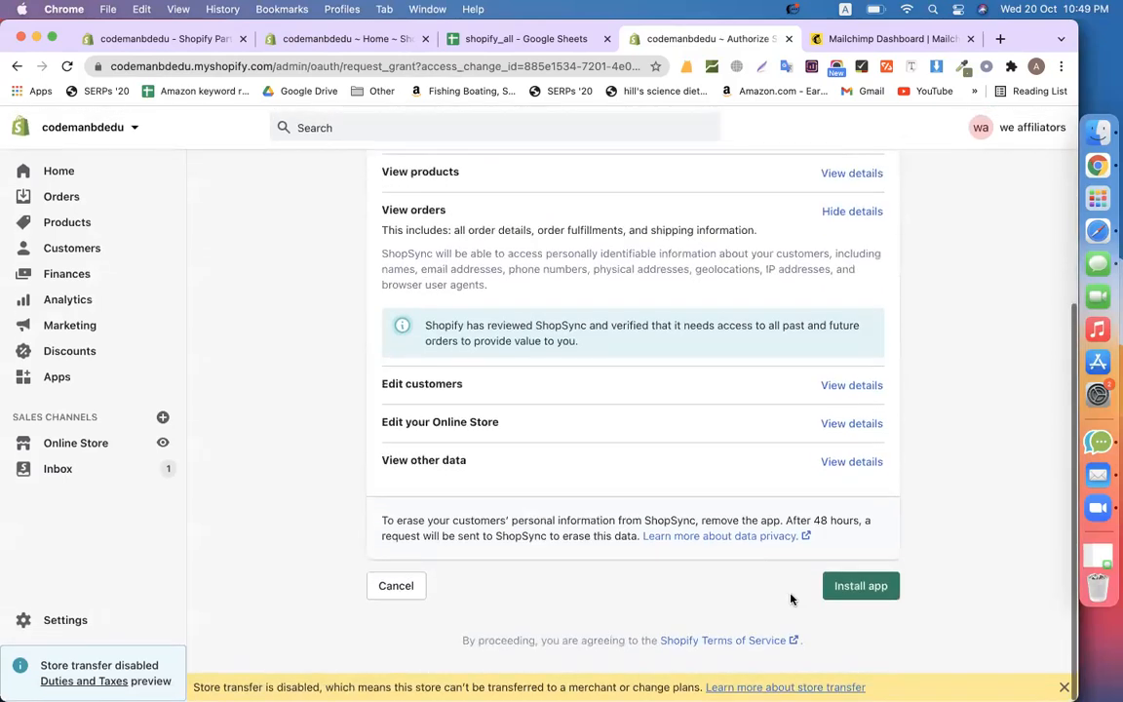
click(875, 586)
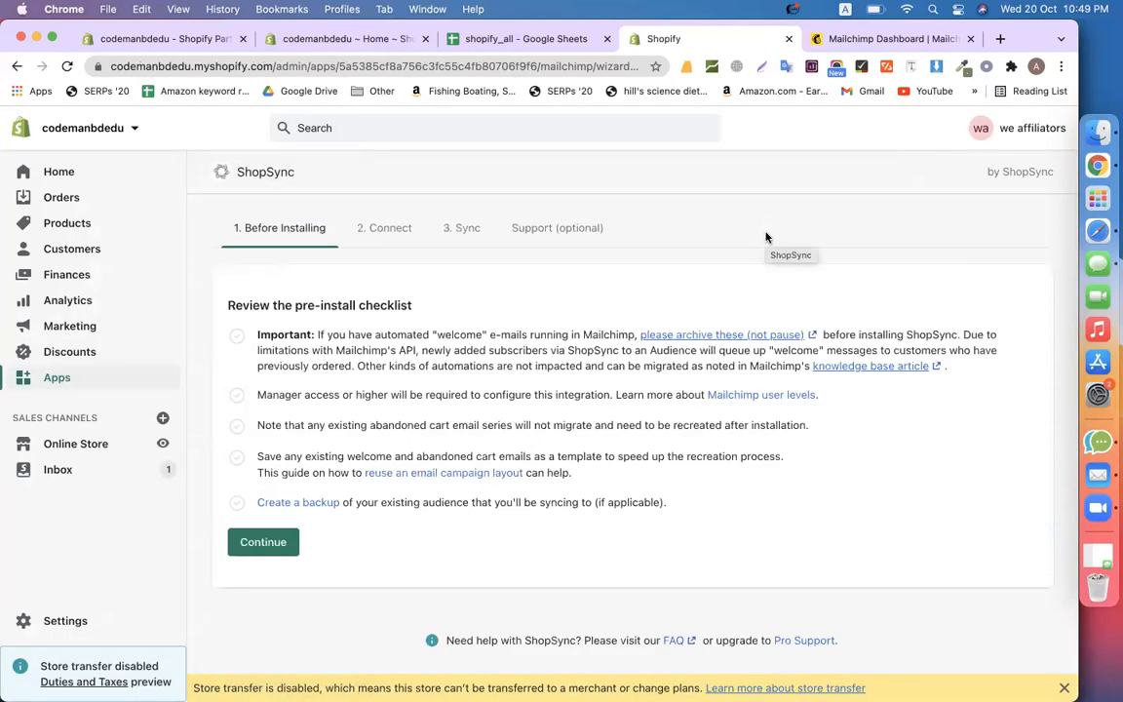
click(877, 41)
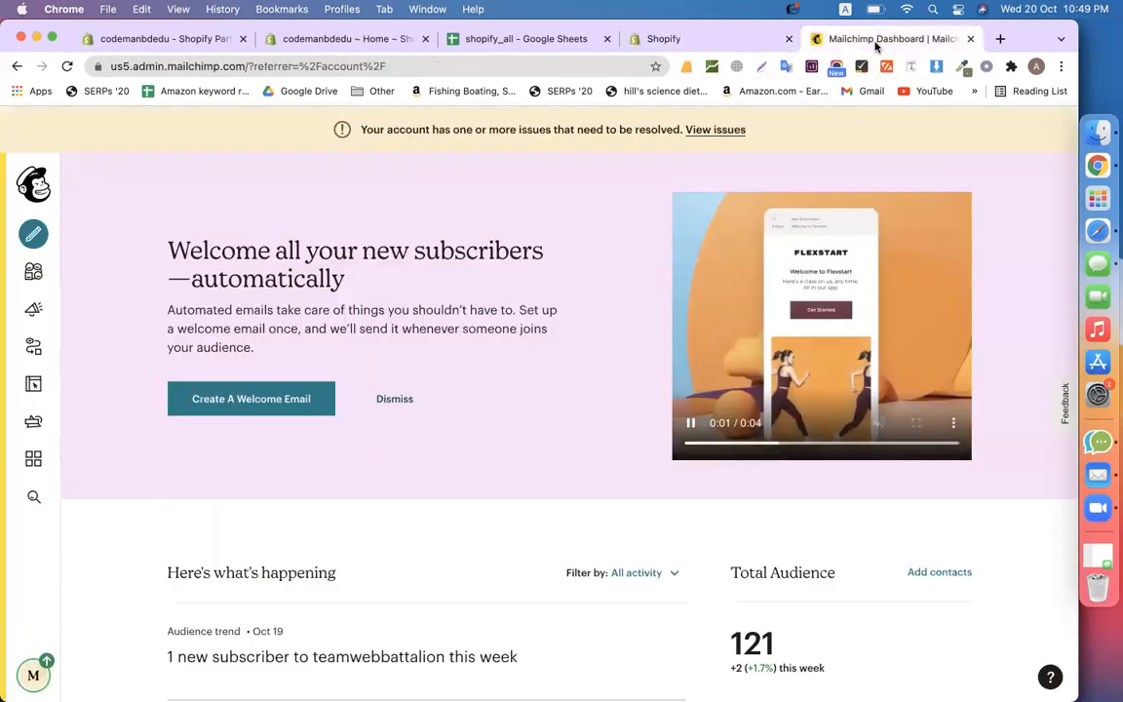
click(742, 42)
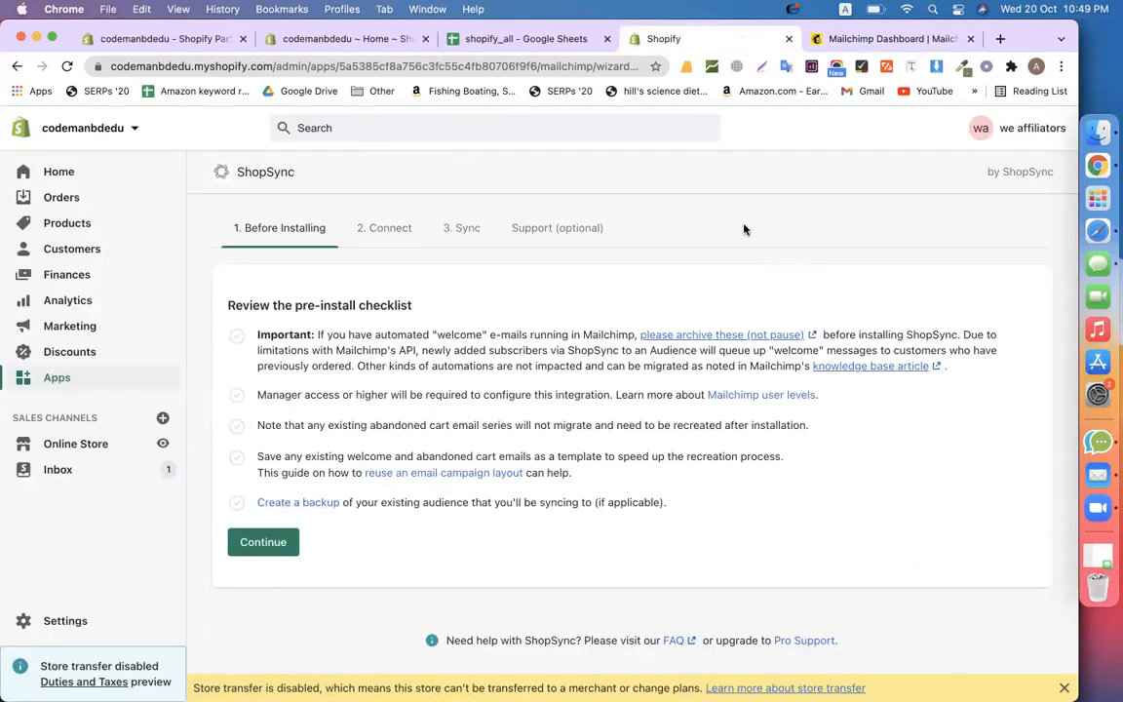
click(263, 552)
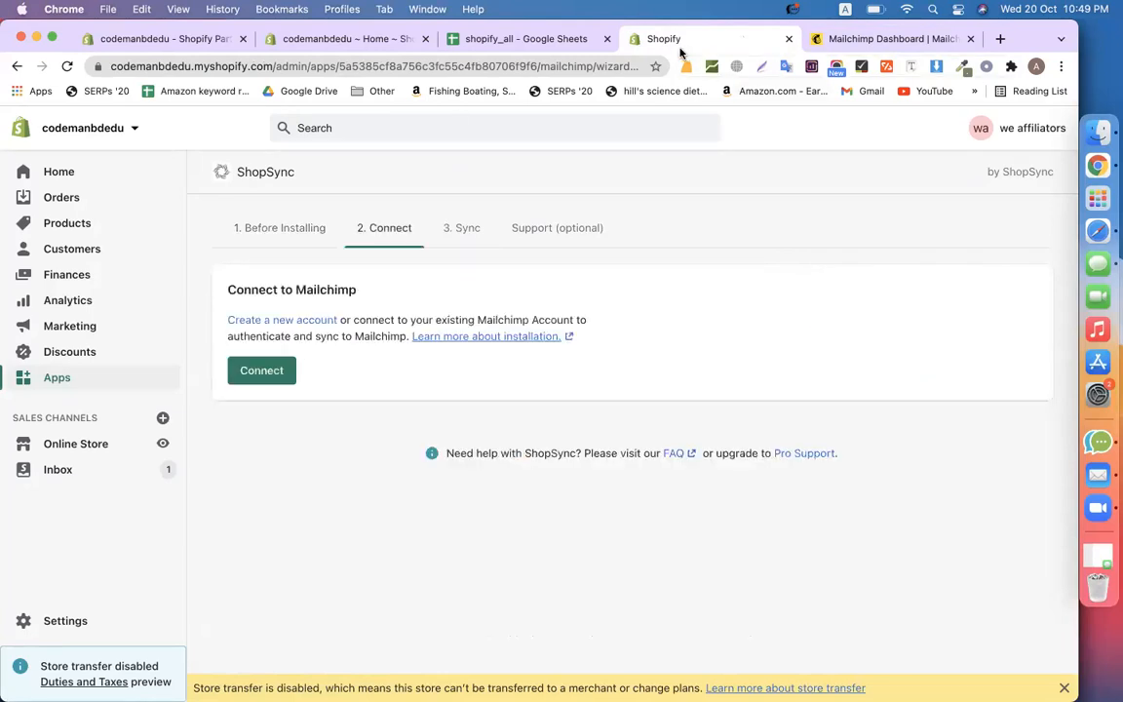
Authorize ShopSync with the Mailchimp account and select the teamwebbattalion audience
click(269, 371)
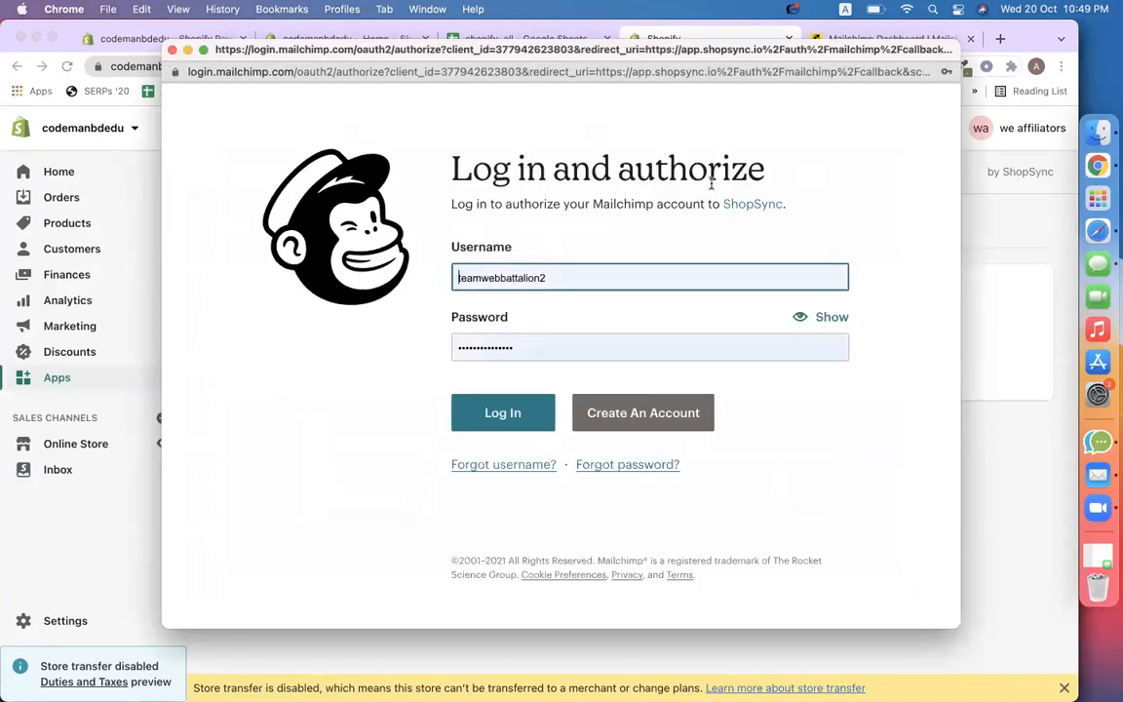
click(516, 414)
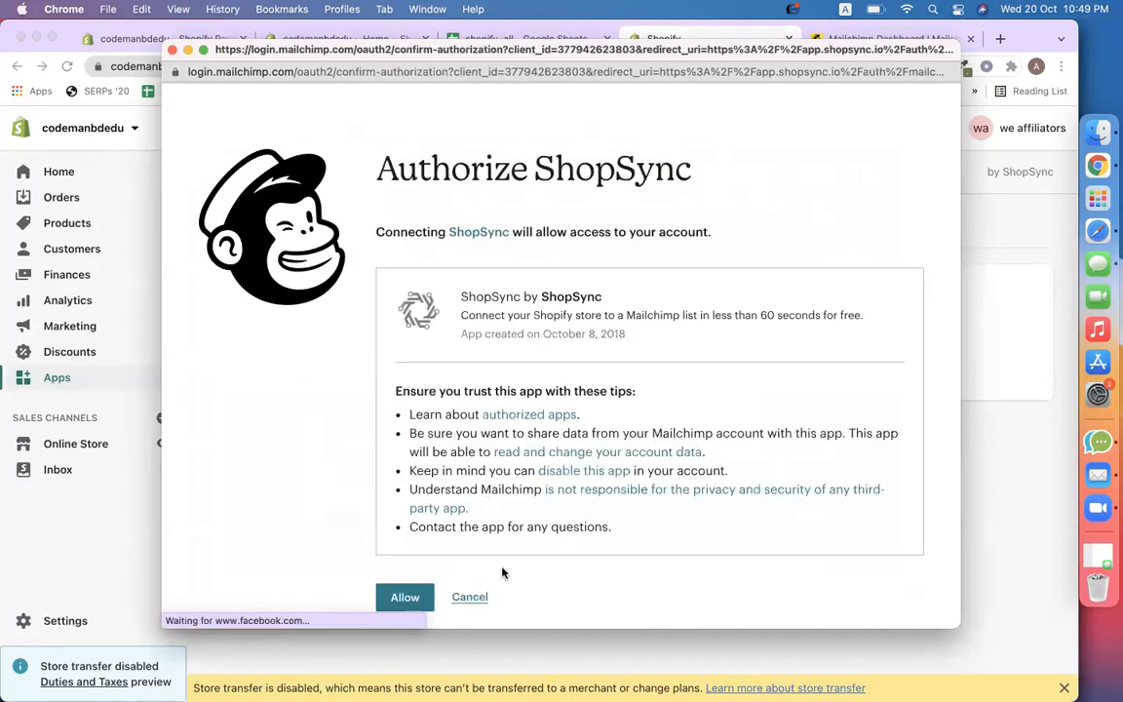
click(410, 597)
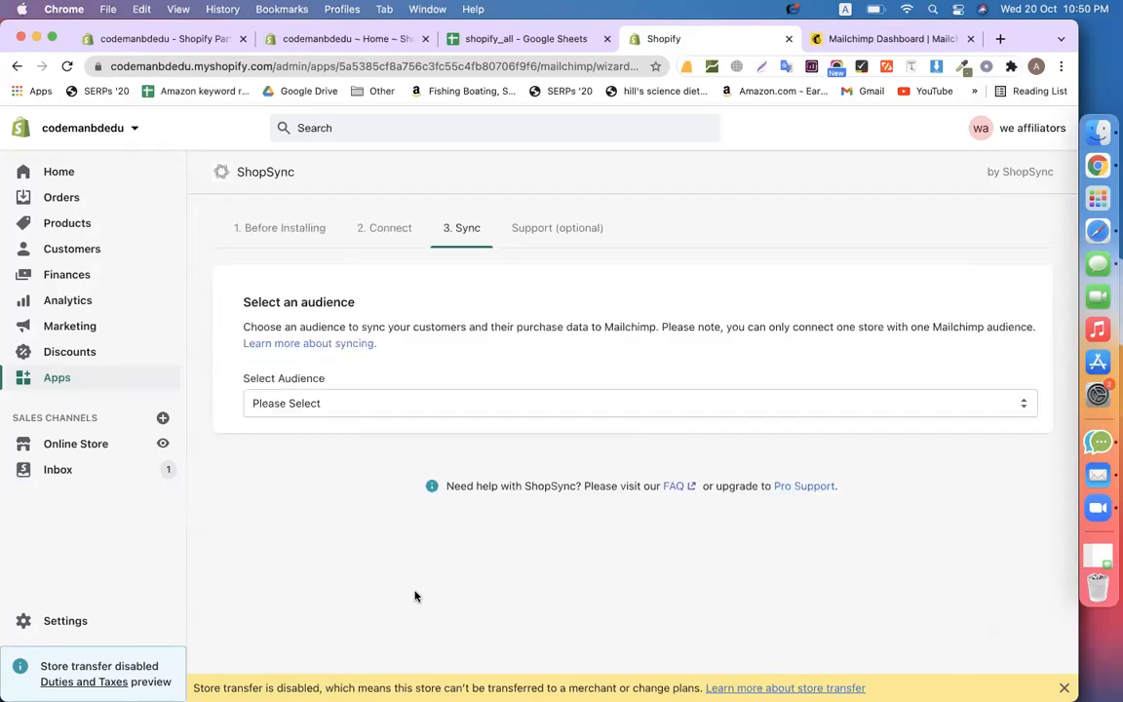
click(497, 402)
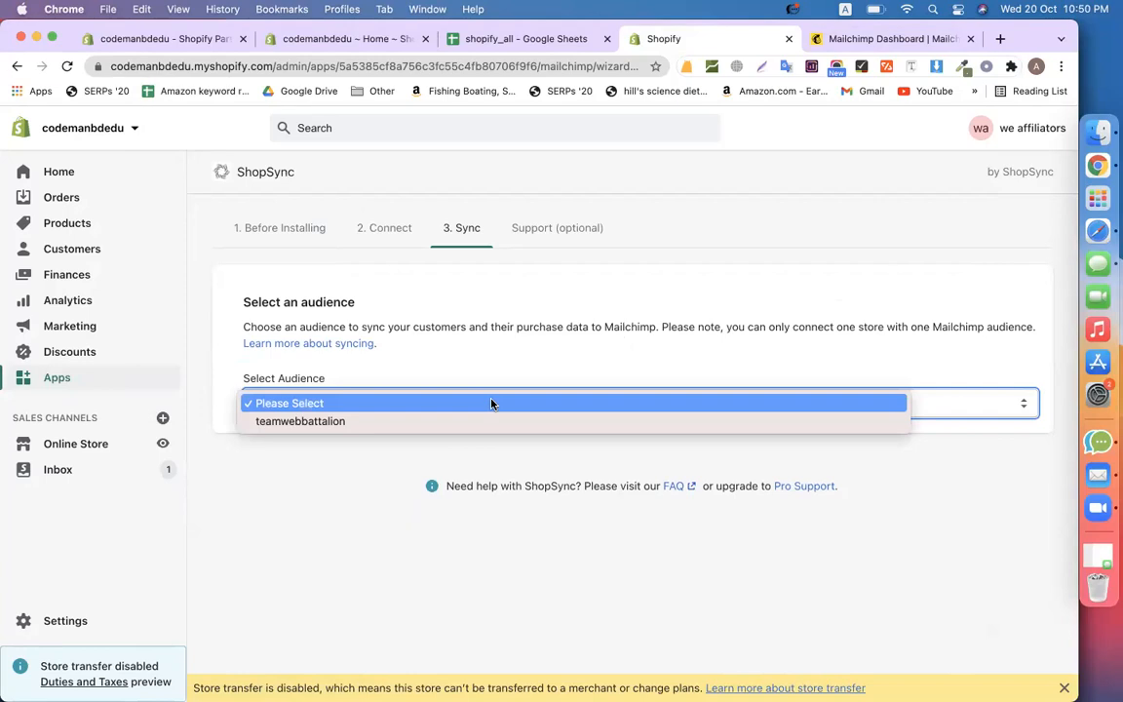
click(361, 421)
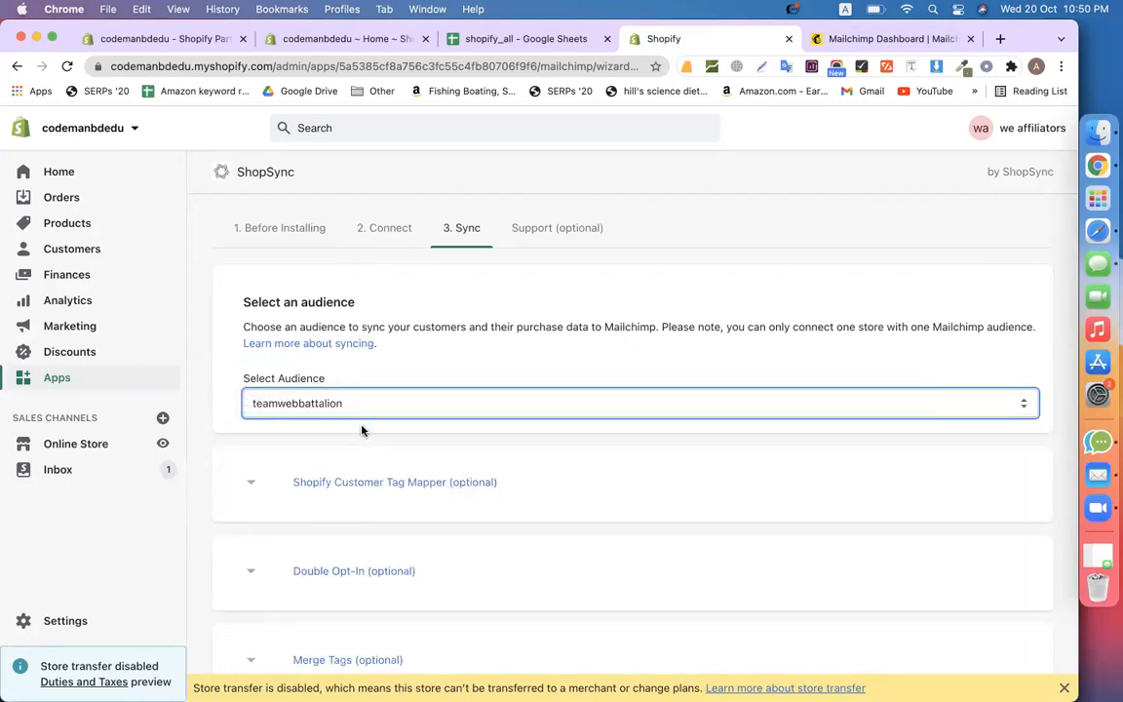
Leave double opt-in disabled and start syncing the audience to Mailchimp
scroll(671, 429, down, 3)
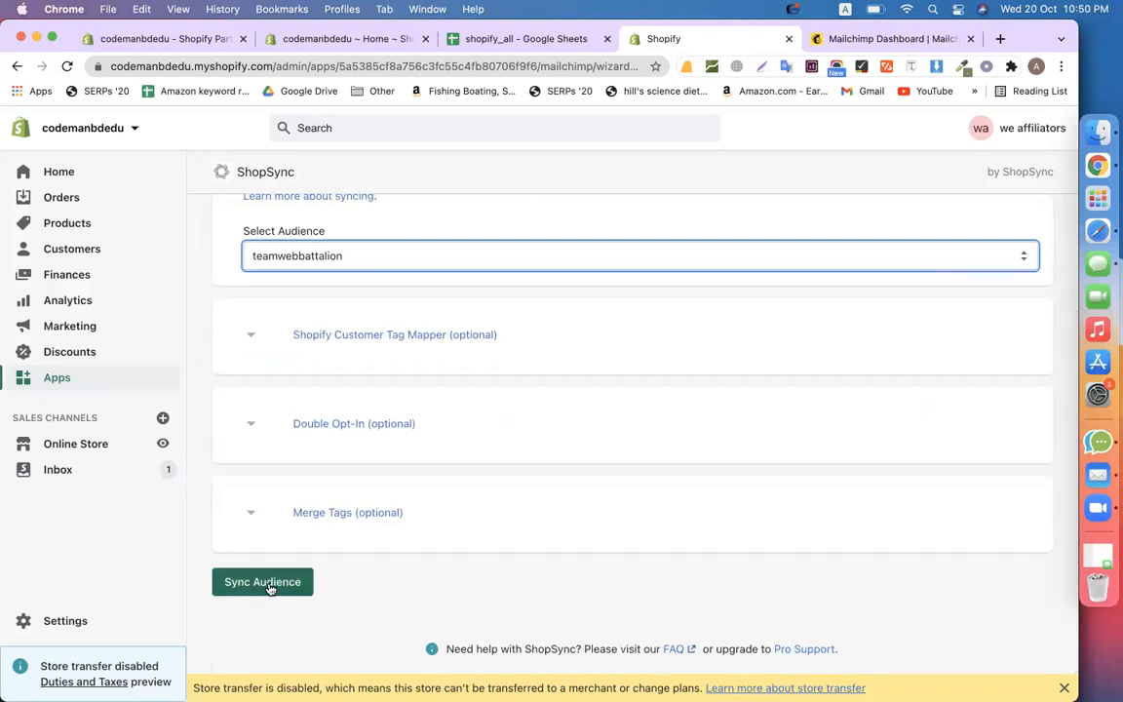
click(251, 427)
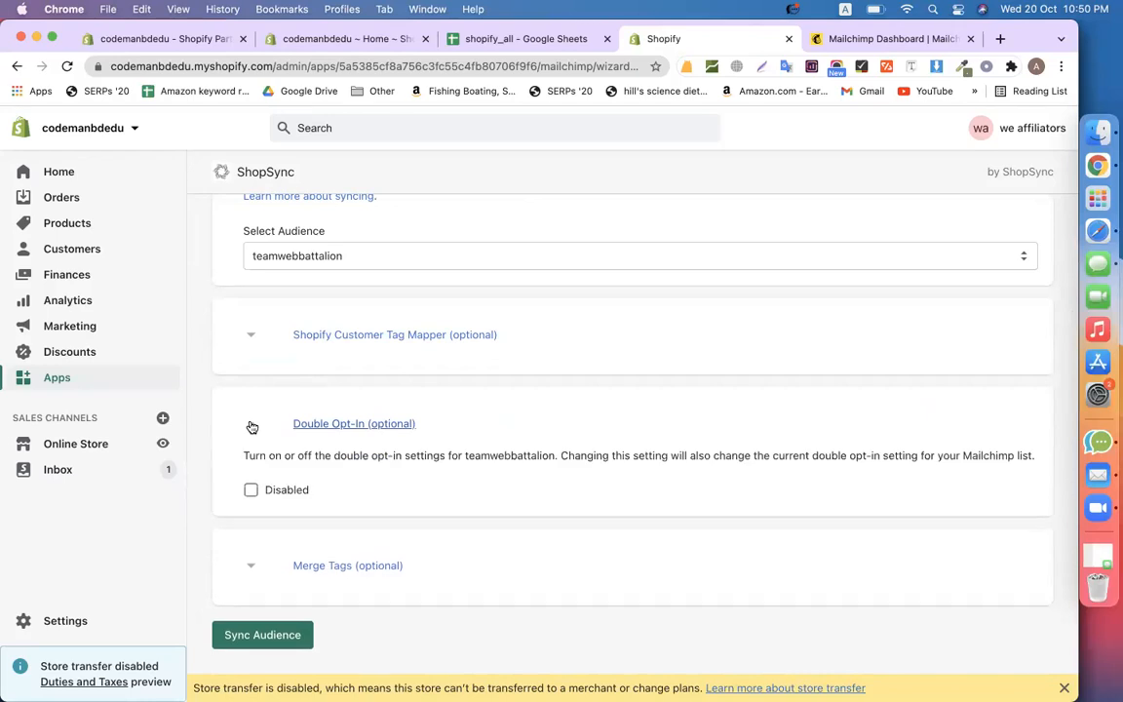
click(250, 491)
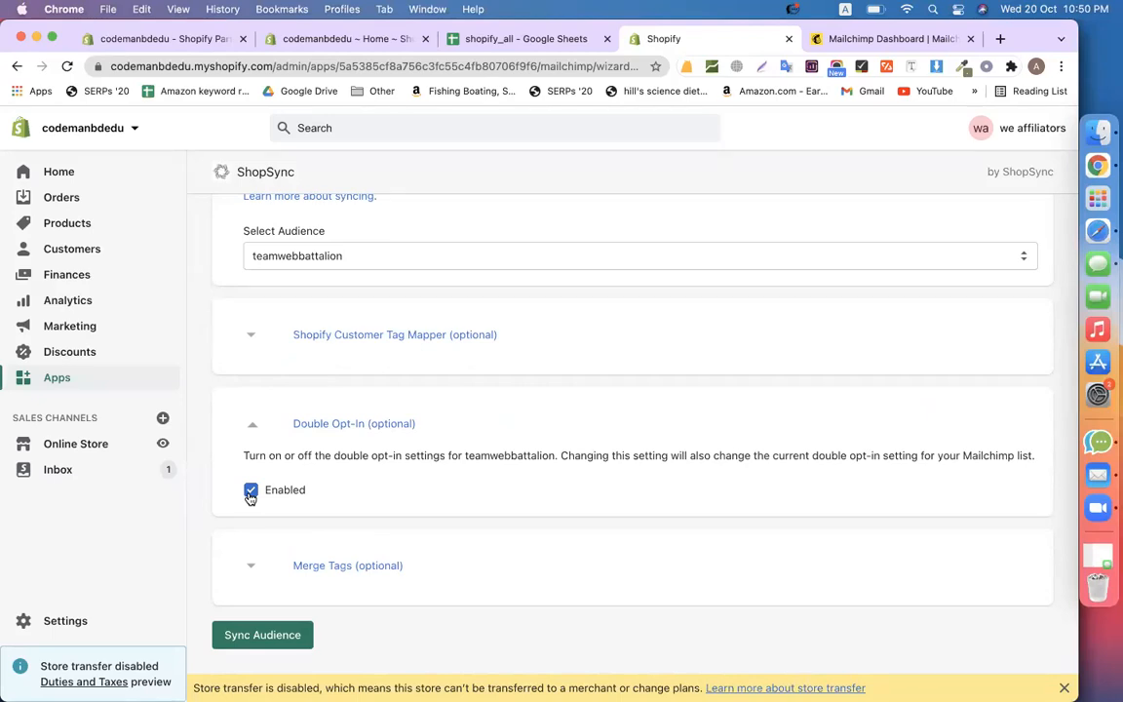
click(251, 490)
scroll(436, 526, down, 1)
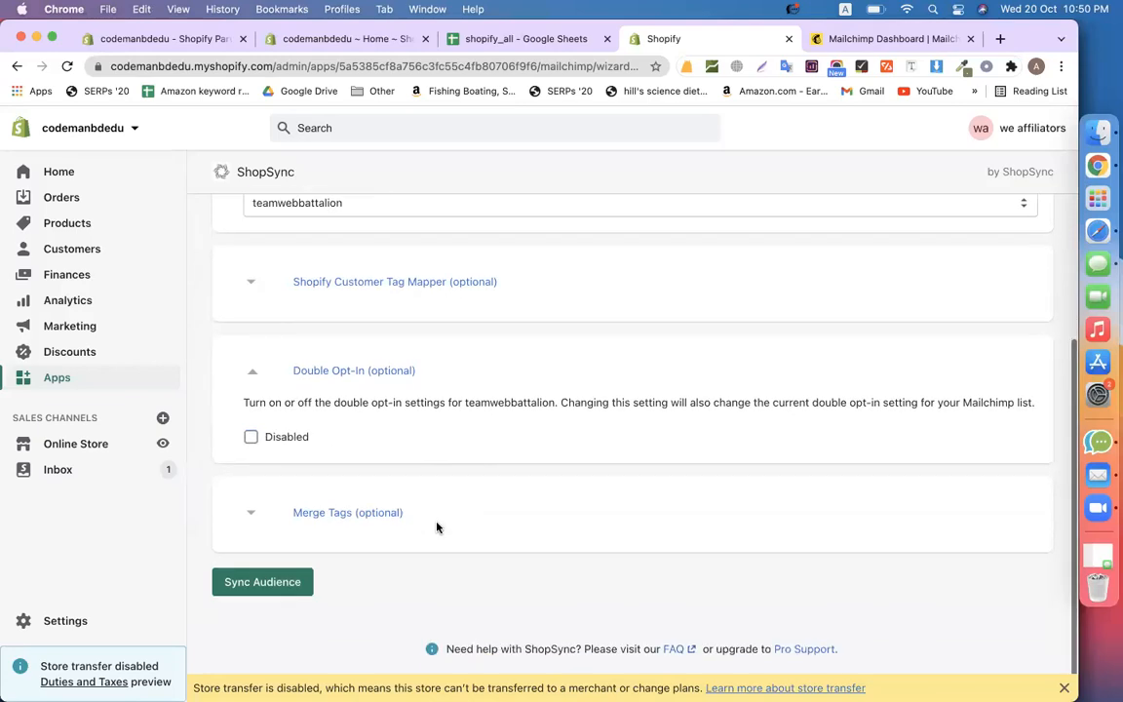
click(277, 590)
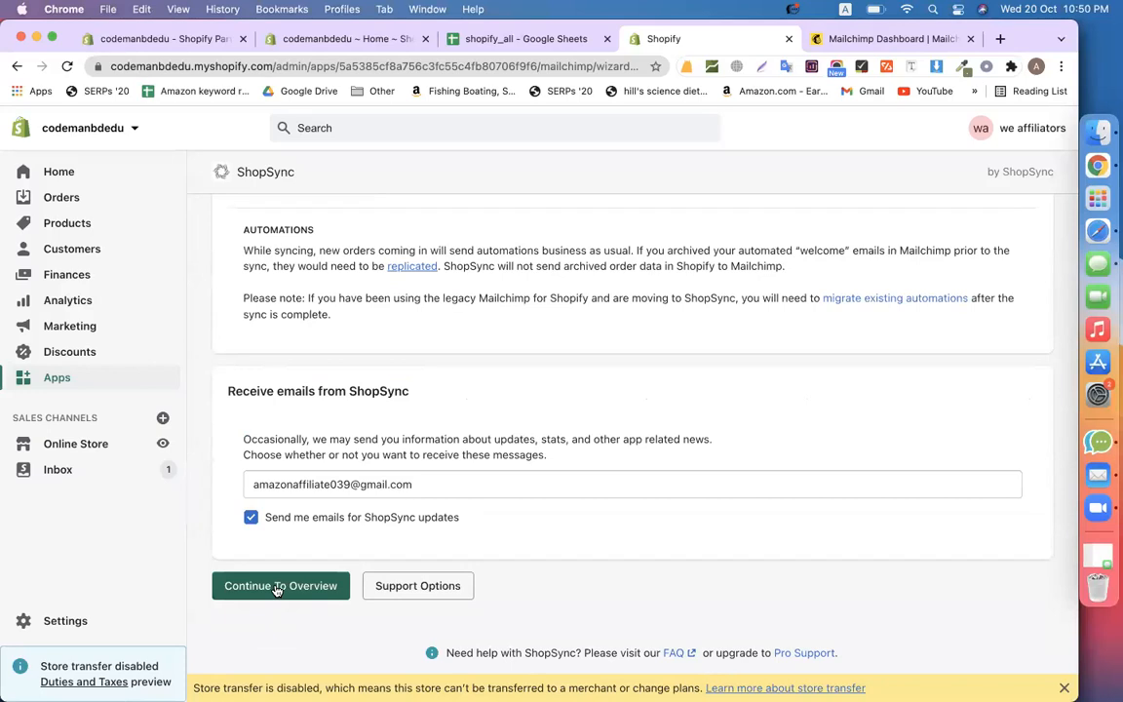
Check the products, customers and orders sync progress on the ShopSync overview, then view the Mailchimp dashboard
click(280, 586)
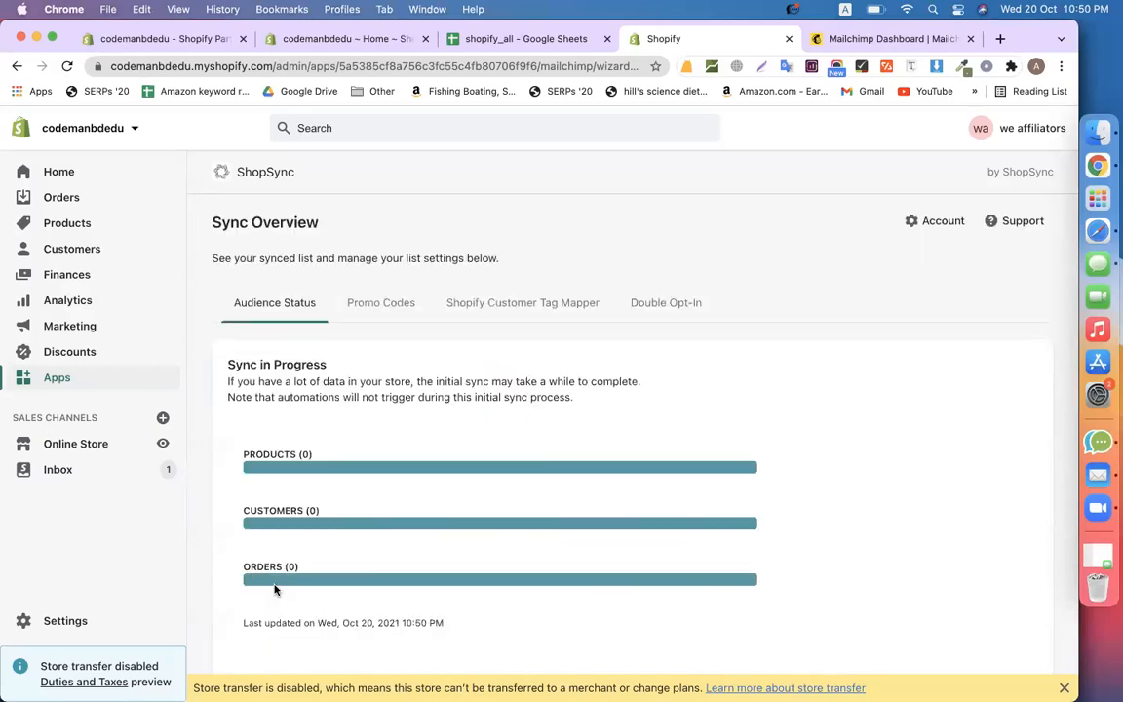
scroll(819, 507, down, 3)
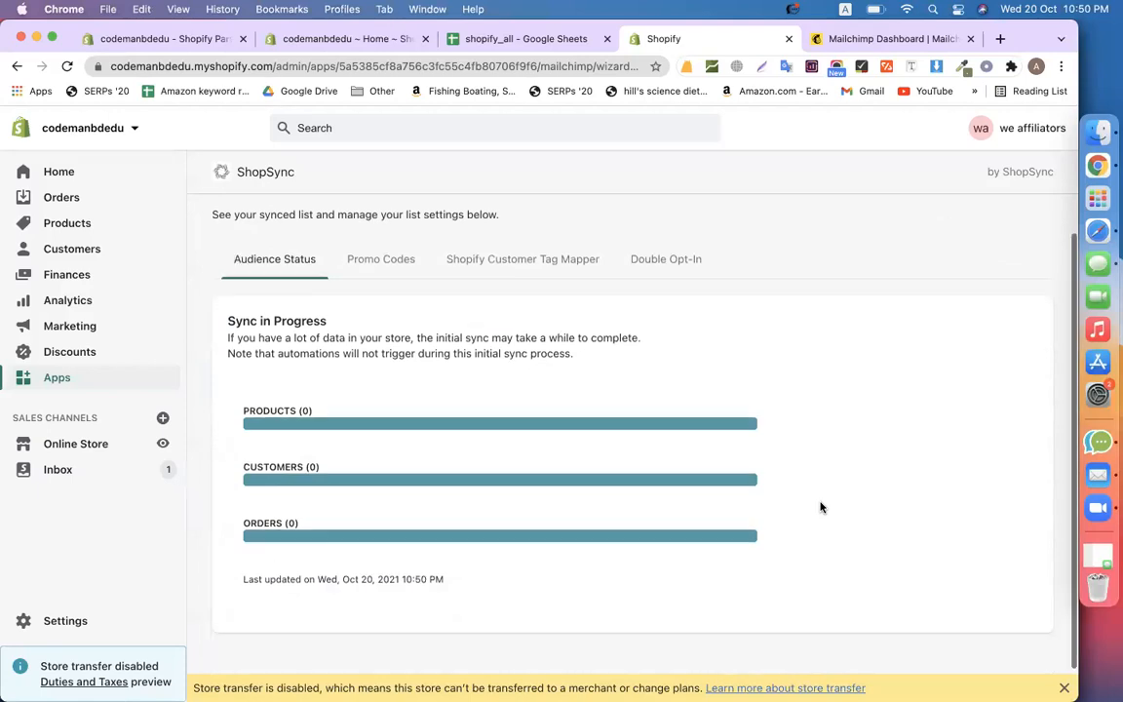
scroll(820, 507, up, 3)
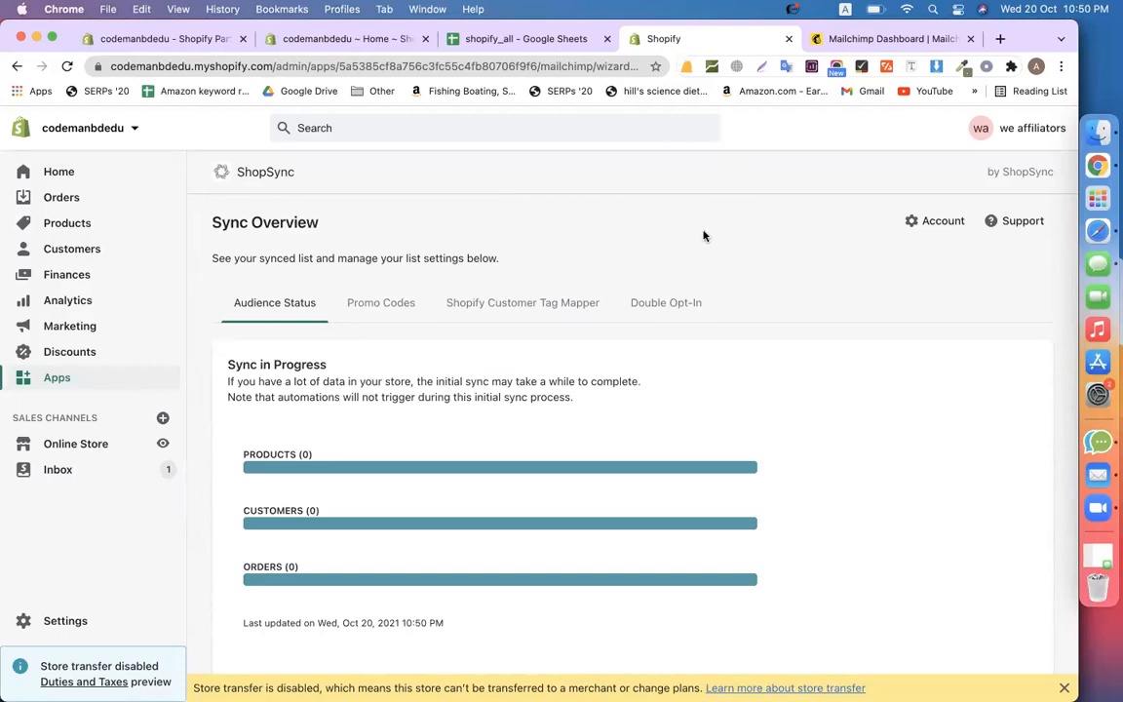
click(850, 40)
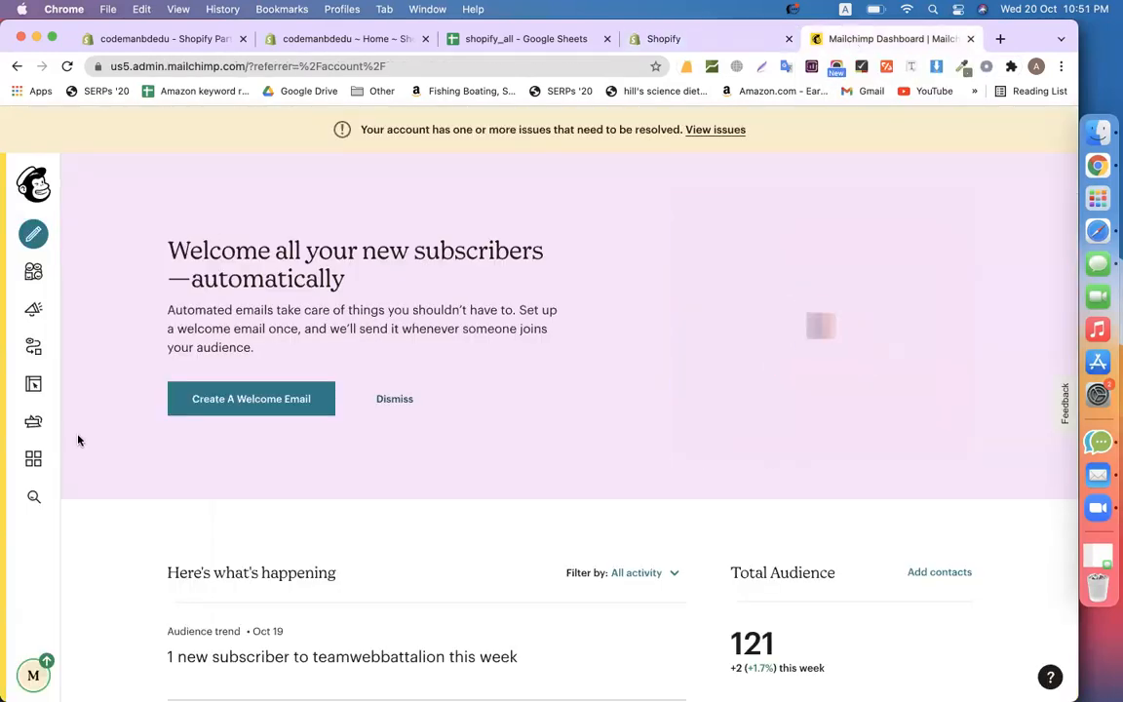
Open the codemanbdedu connected-site details from Integrations, comparing its name with the Shopify admin
click(34, 463)
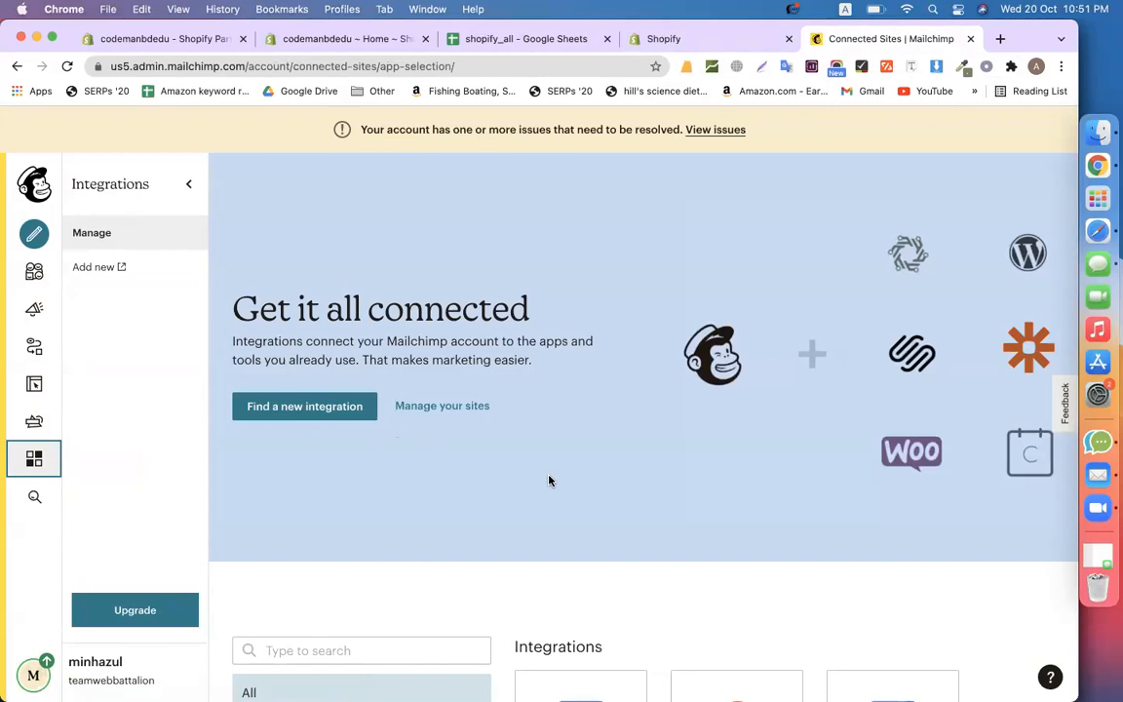
click(471, 408)
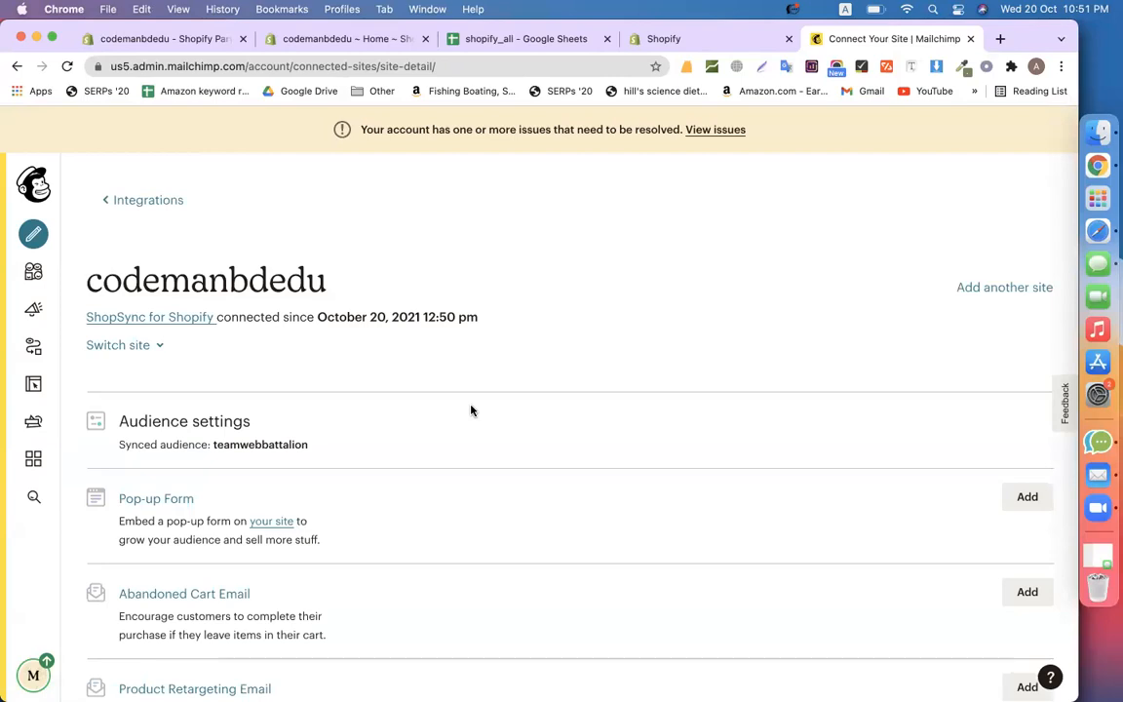
drag(86, 272, 306, 282)
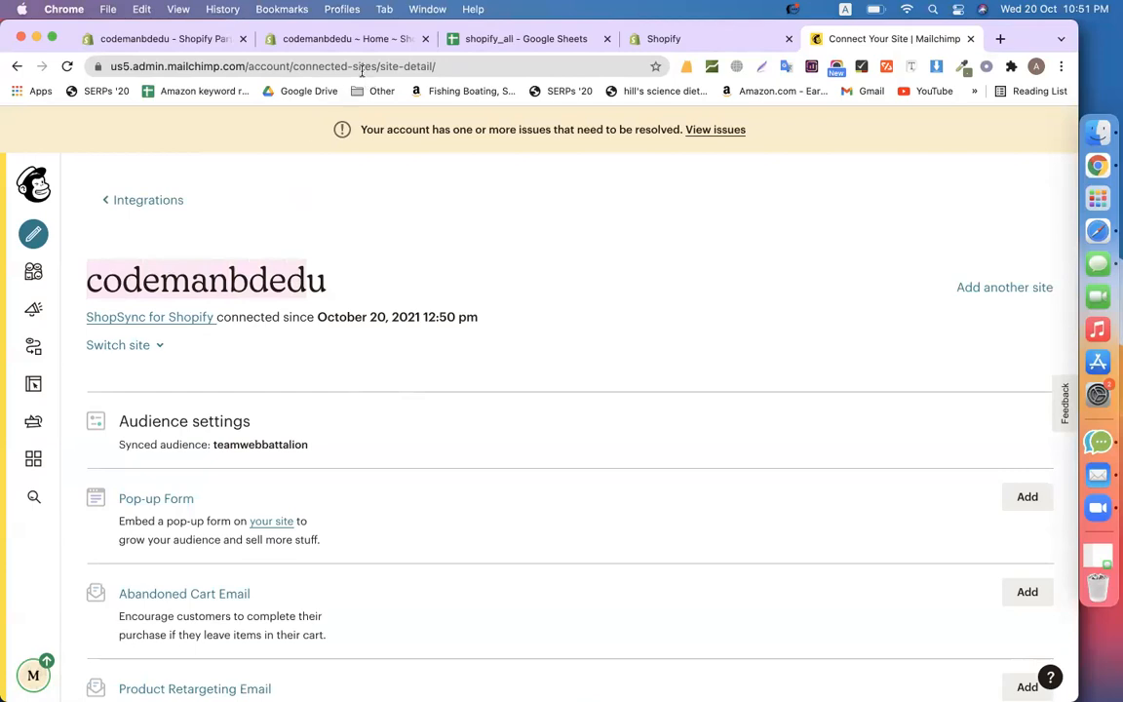
click(340, 40)
drag(187, 65, 110, 66)
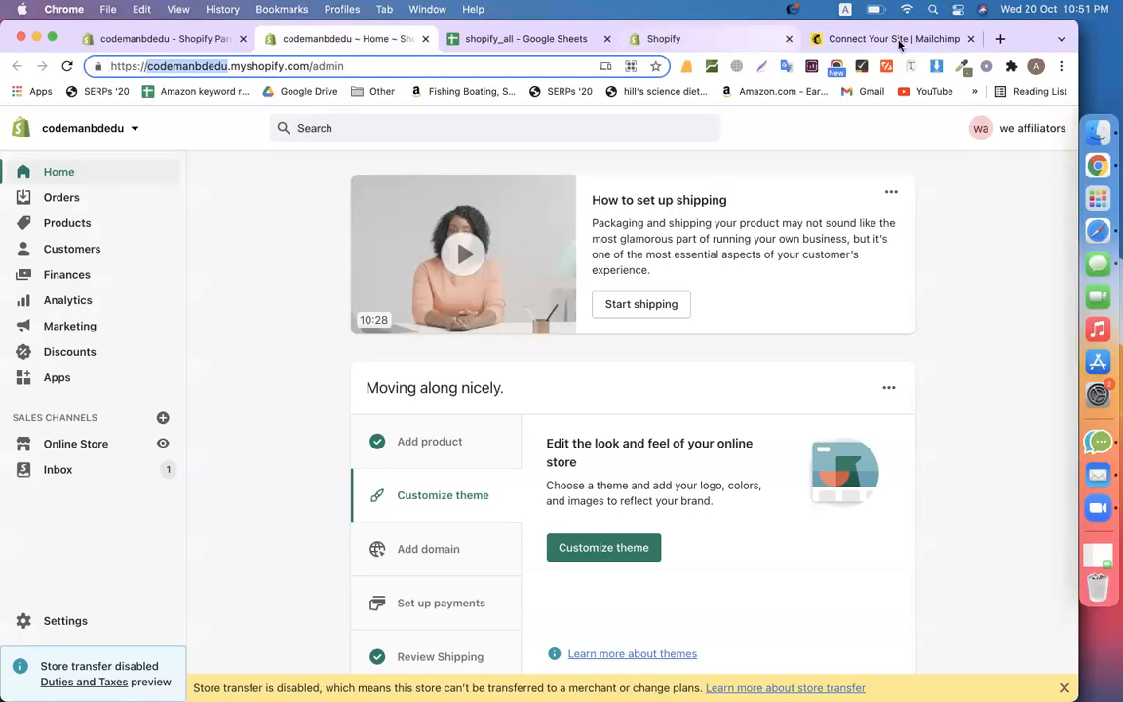
click(889, 38)
double_click(289, 281)
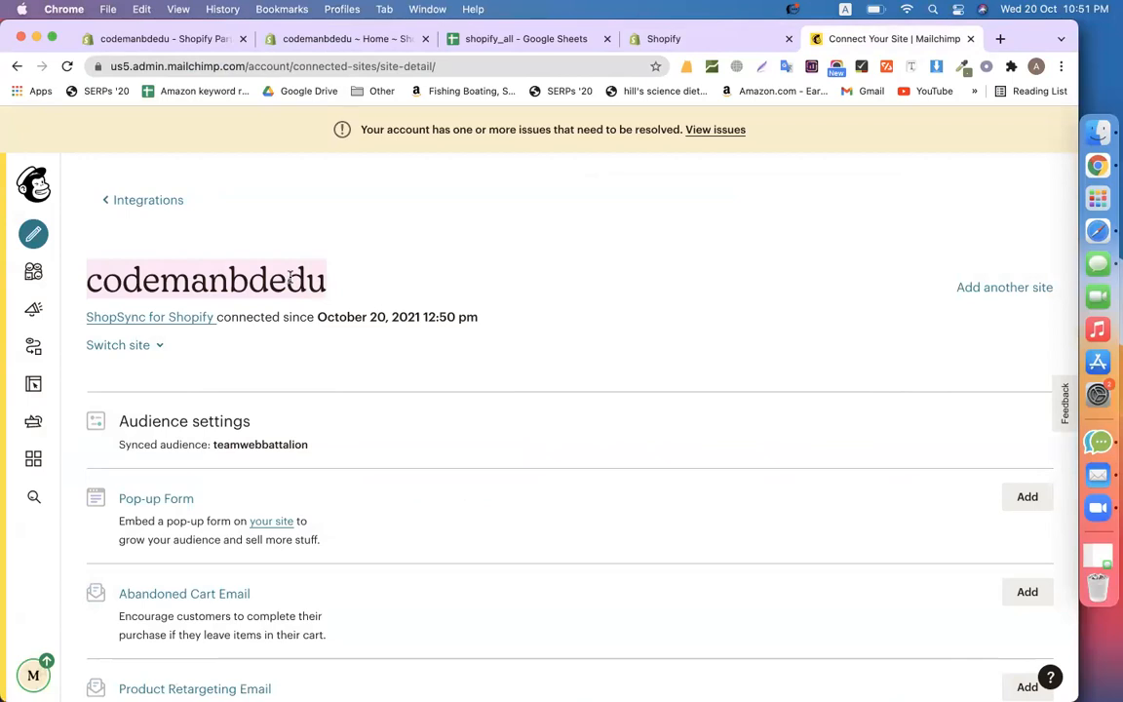
click(411, 322)
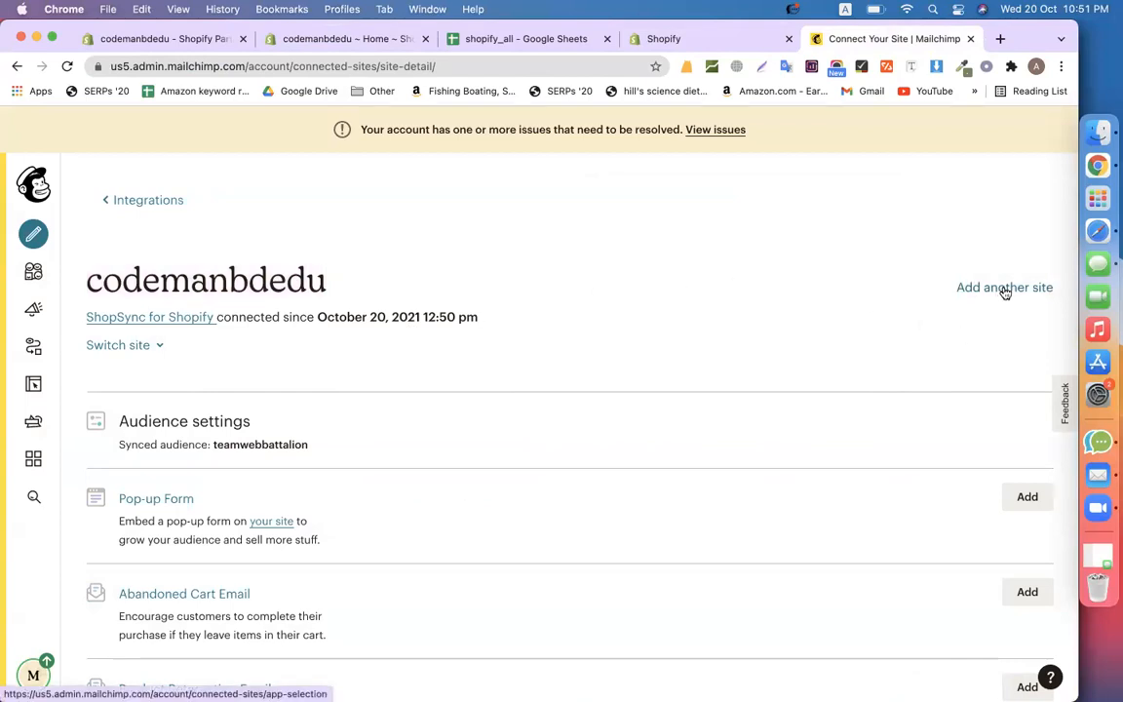
Review the Switch site list without changing sites, then scroll through the site settings
click(155, 347)
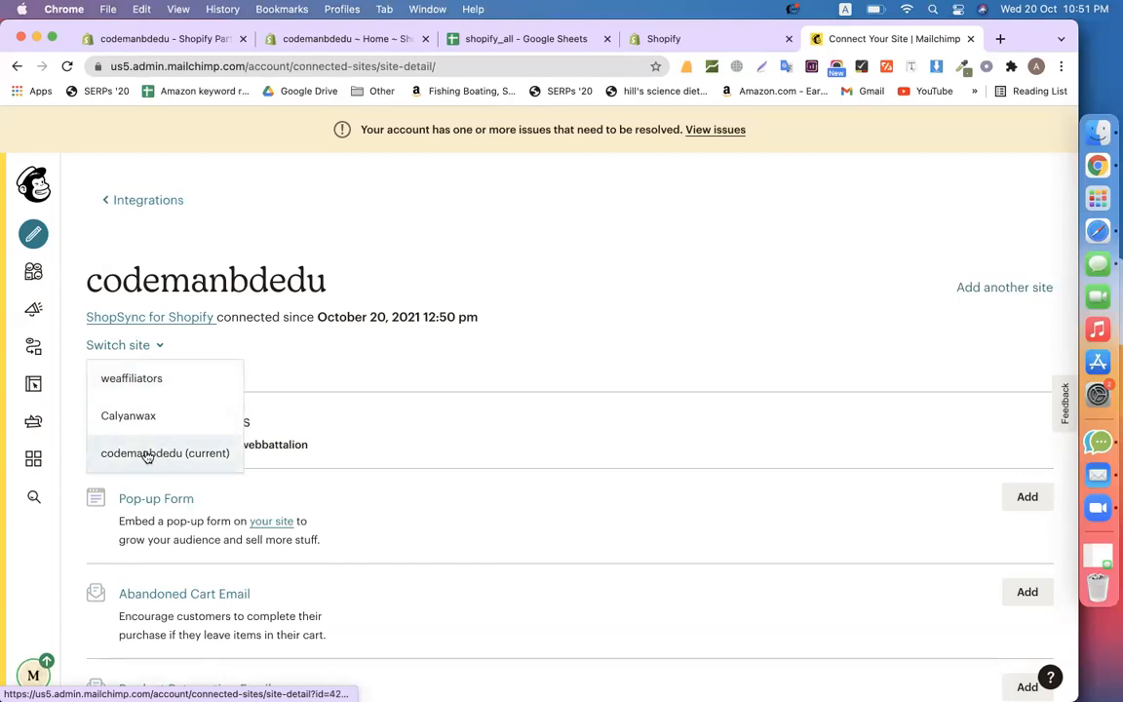
click(659, 313)
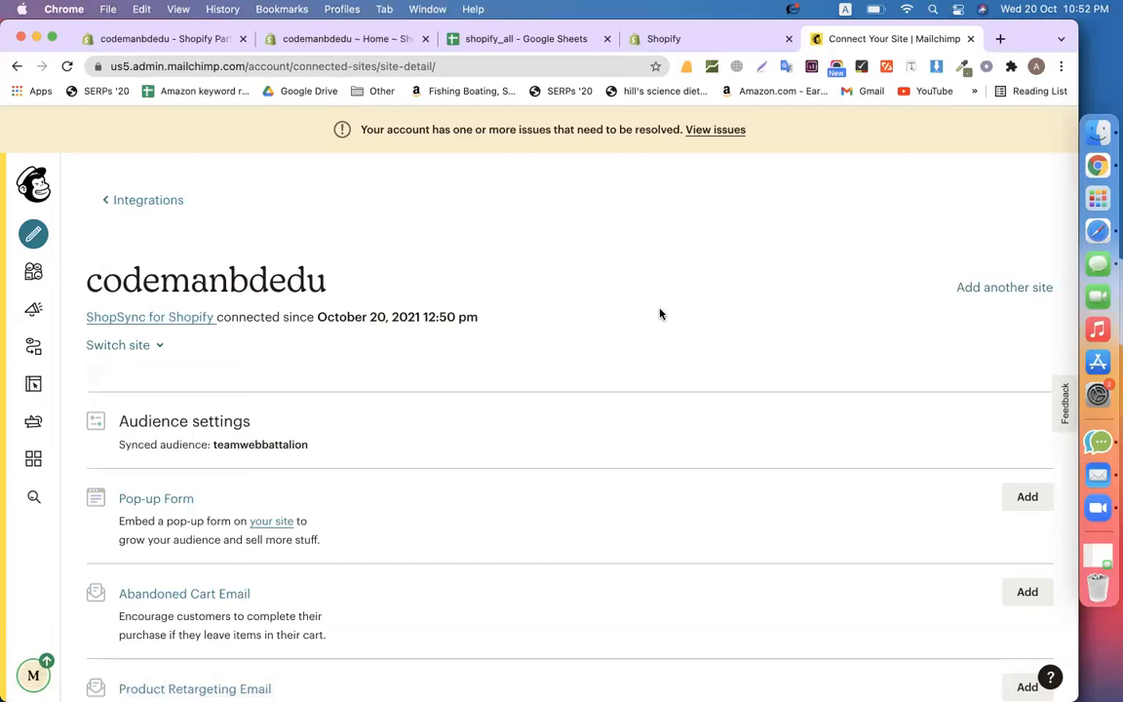
scroll(659, 313, down, 5)
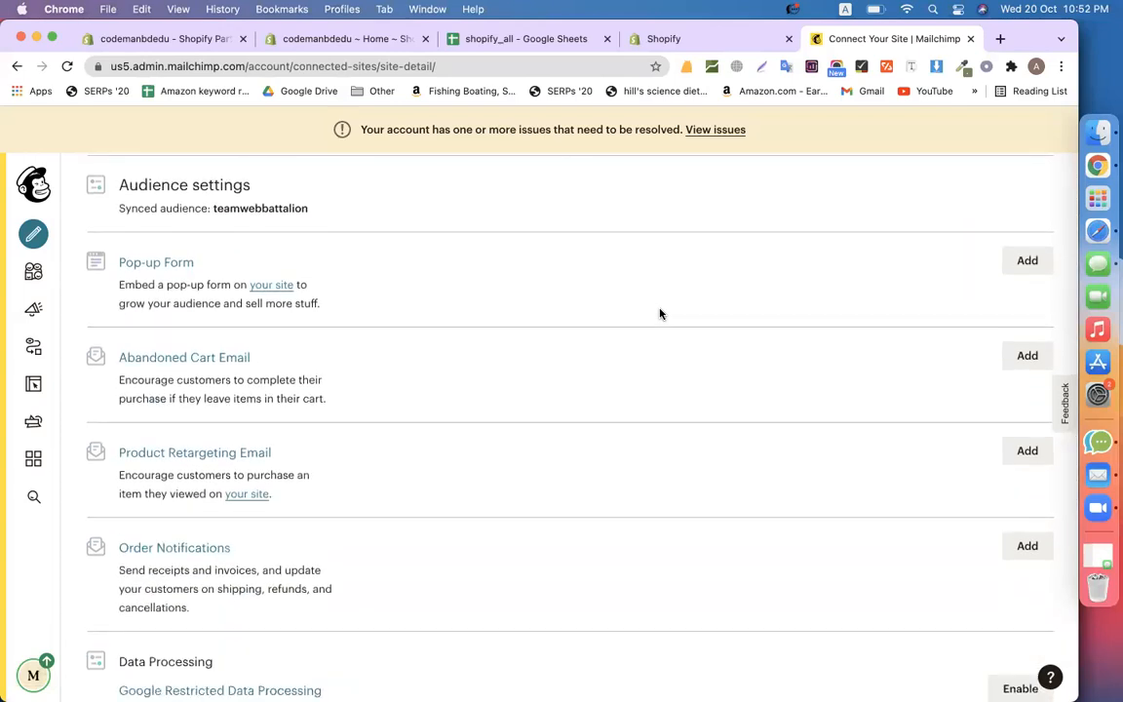
scroll(658, 312, up, 3)
scroll(659, 312, down, 2)
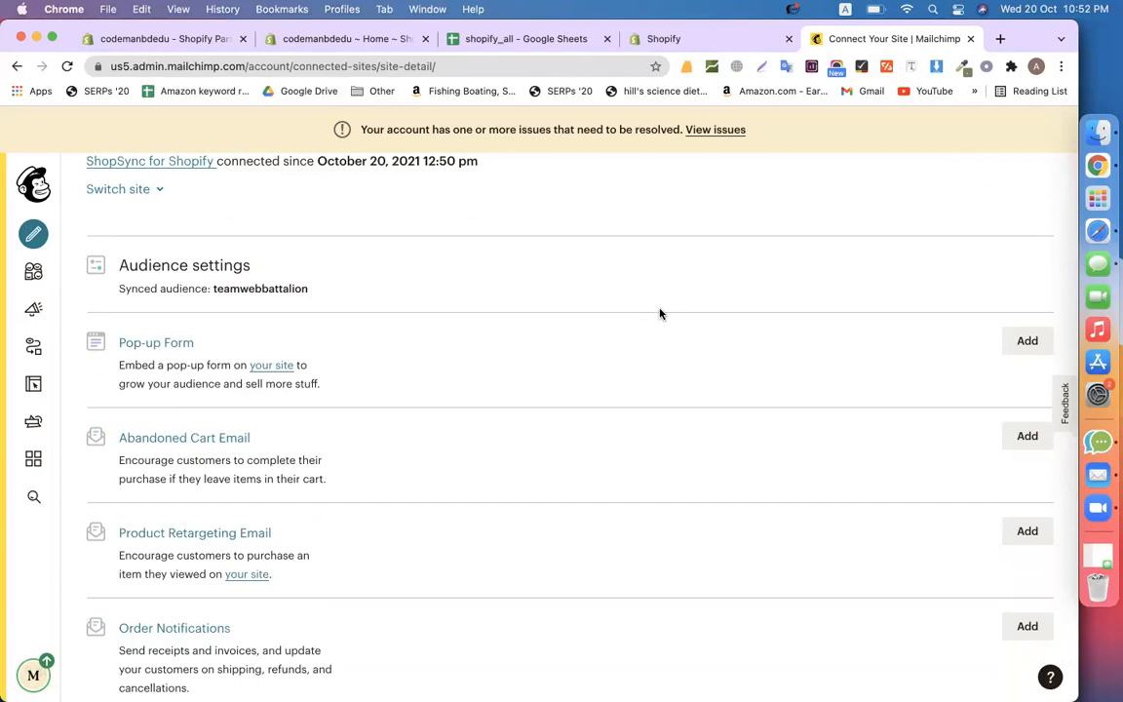
Rename the Shopify 'test' product to 'Wax Product' and save it
click(314, 38)
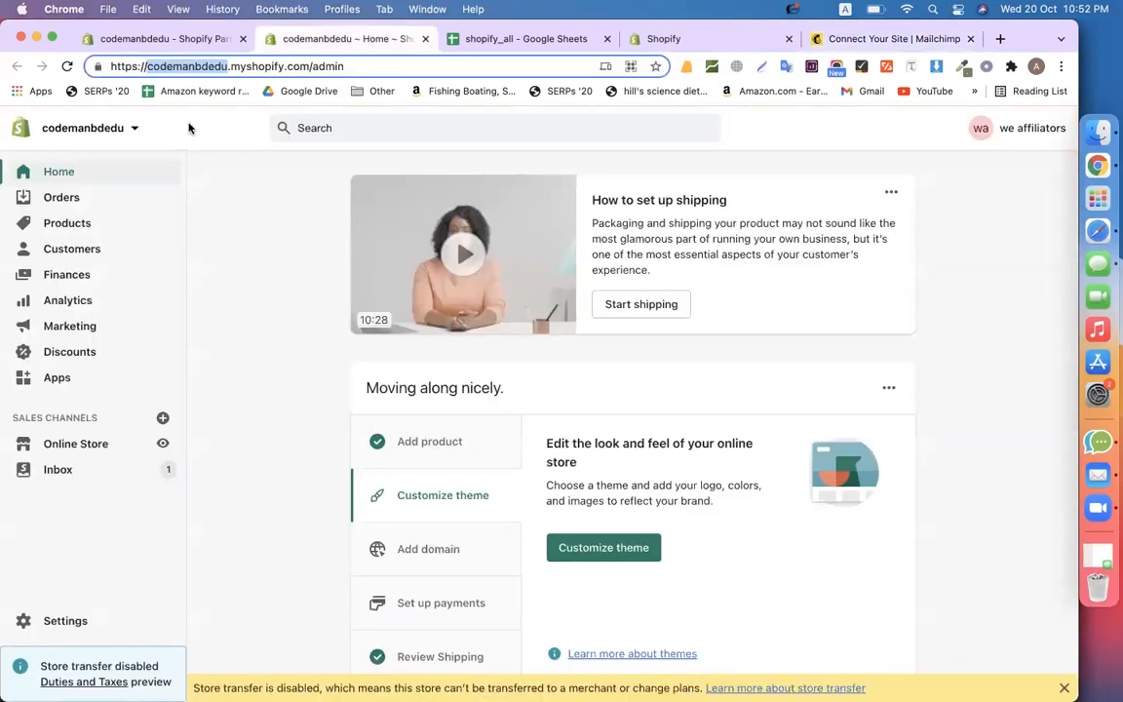
click(105, 231)
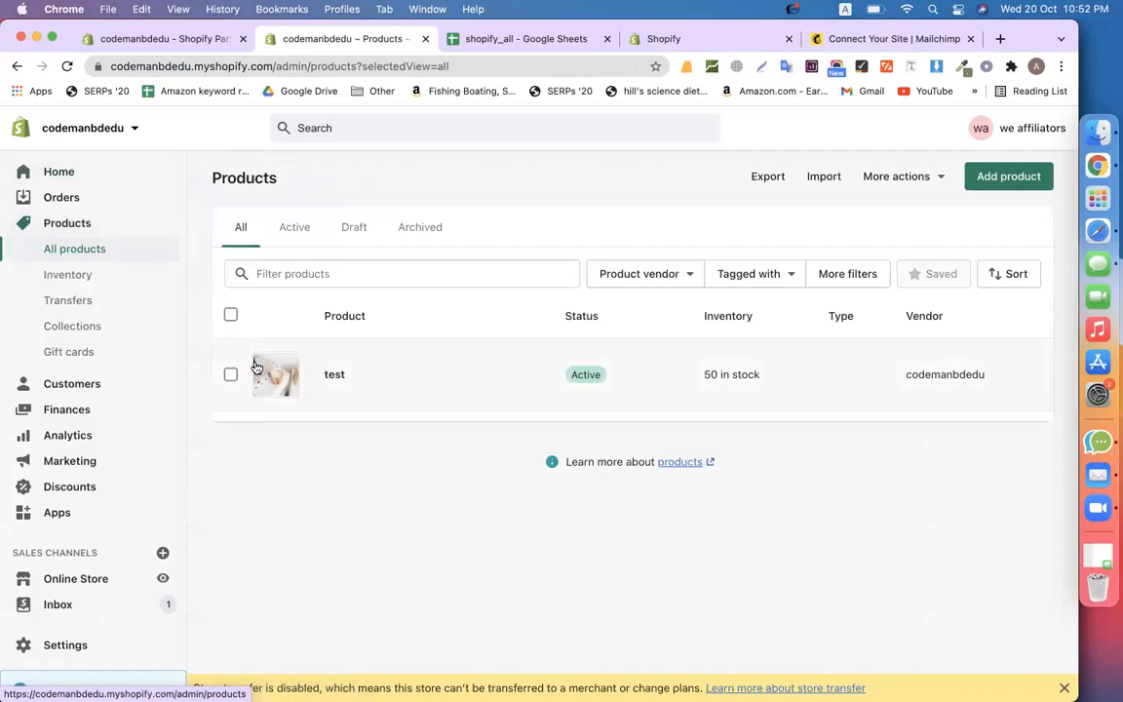
click(354, 380)
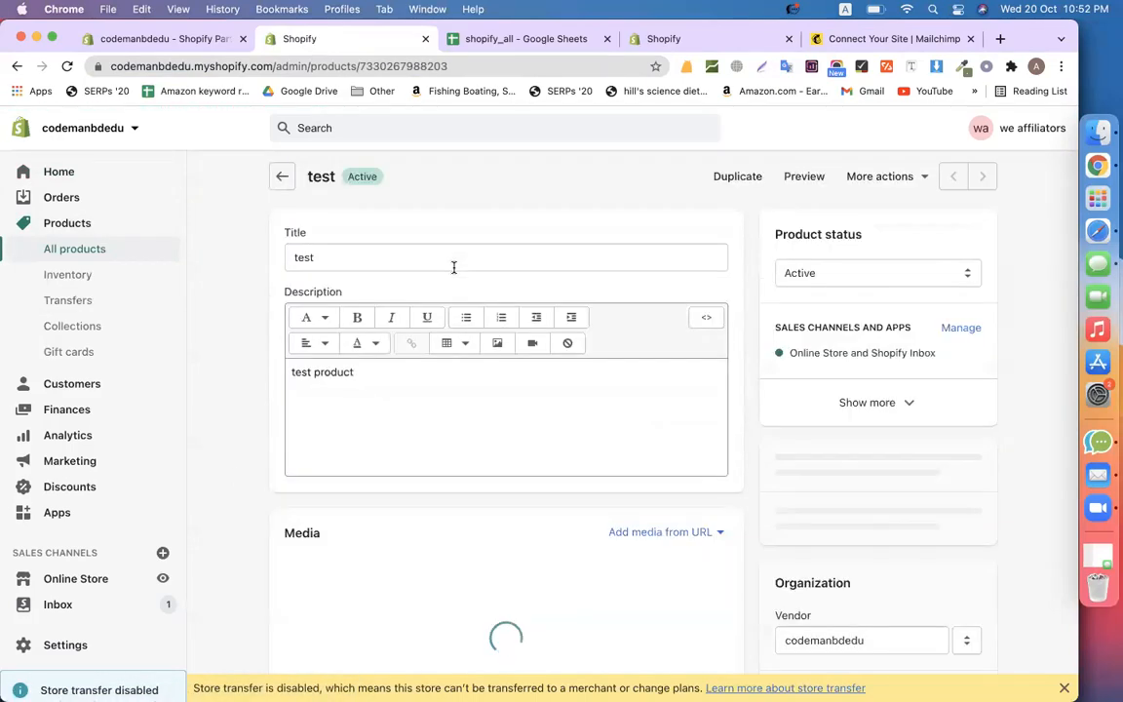
click(416, 261)
key(super+a)
text(Wa)
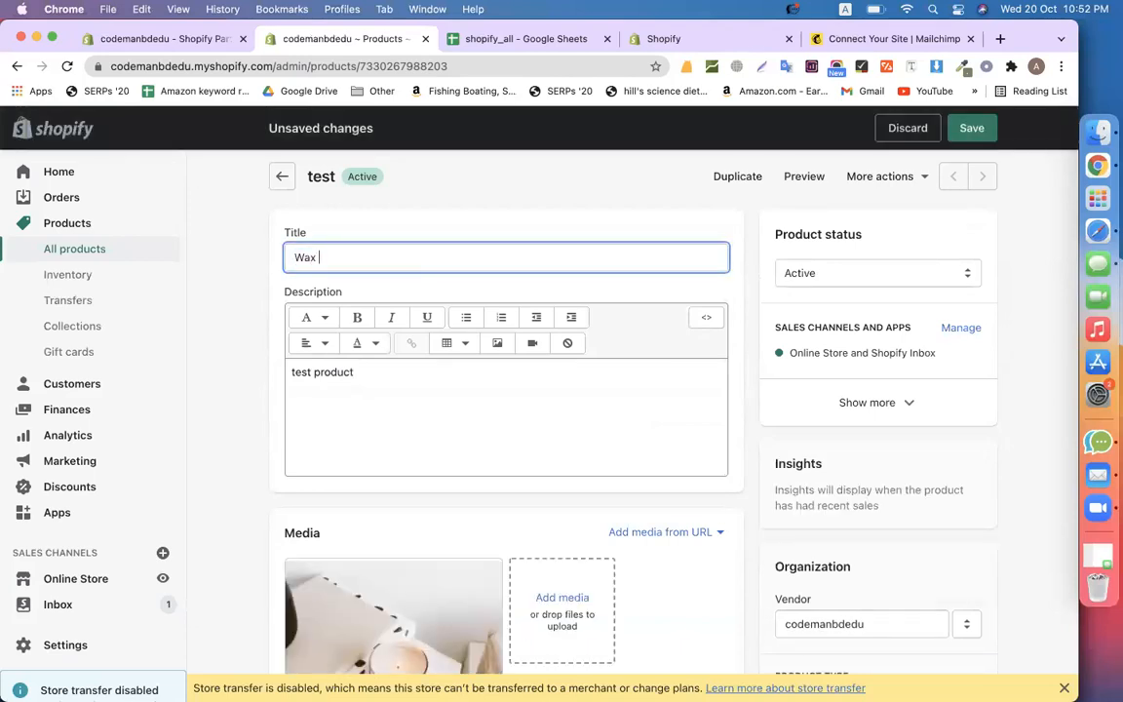
text(x Product)
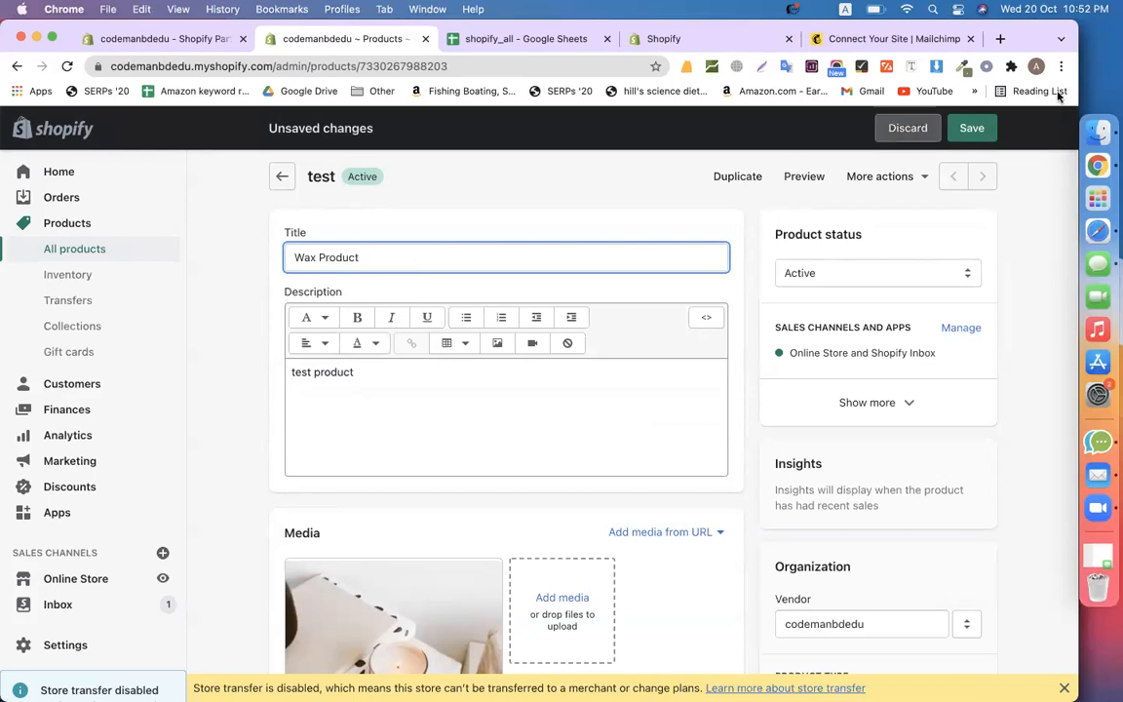
click(971, 128)
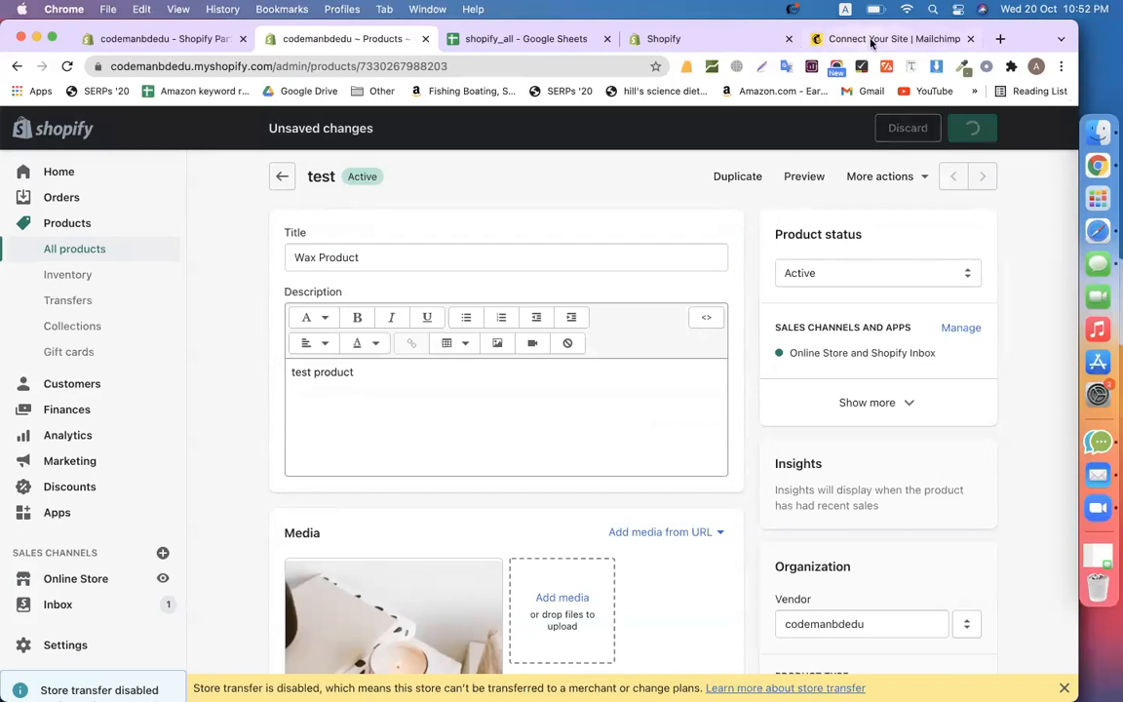
click(872, 41)
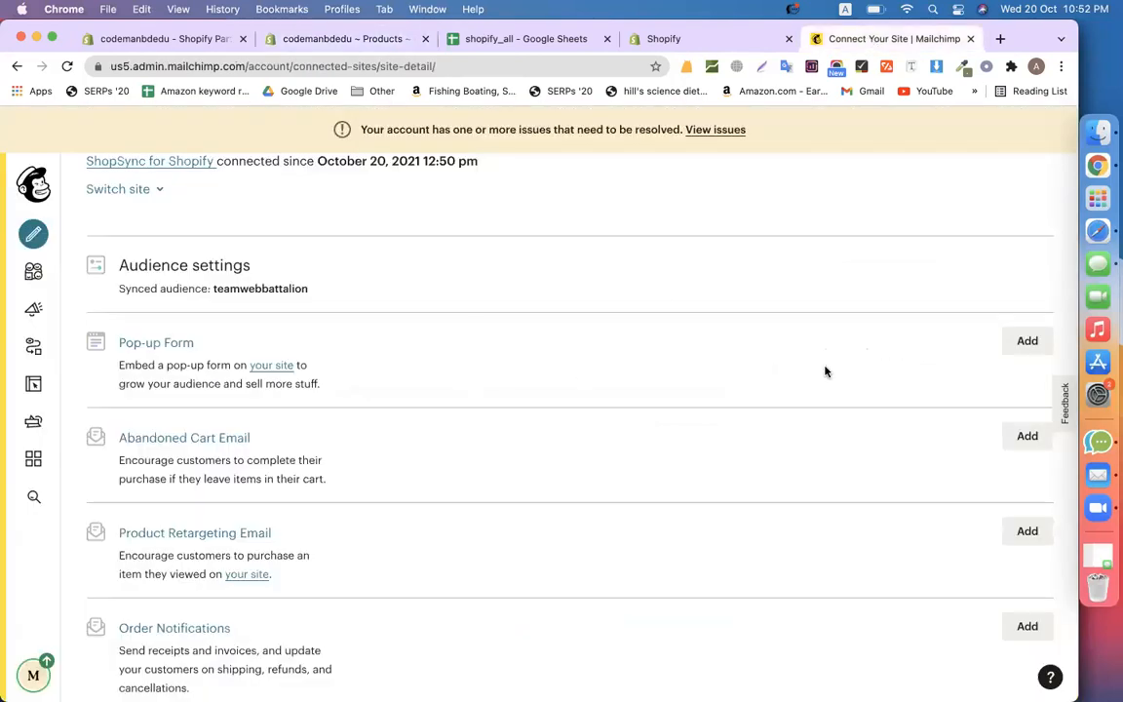
Start a Pop-up Form in Mailchimp and download the Wax Product image 3.jpg from Shopify
click(1029, 341)
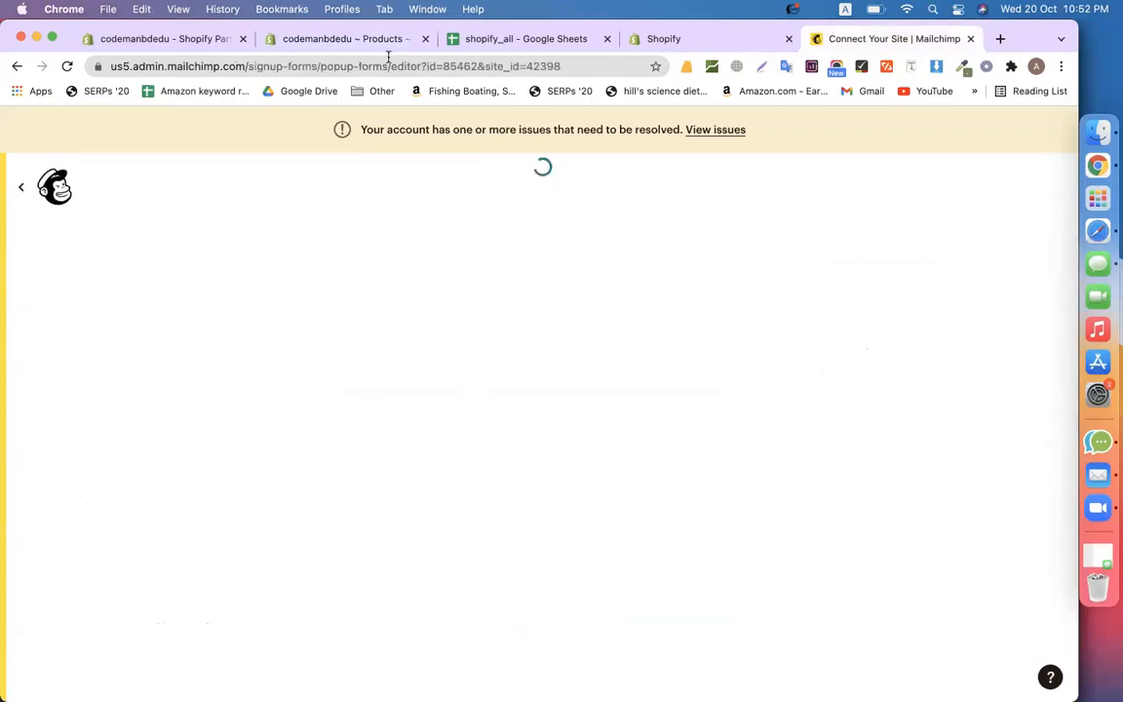
click(365, 39)
scroll(412, 446, down, 4)
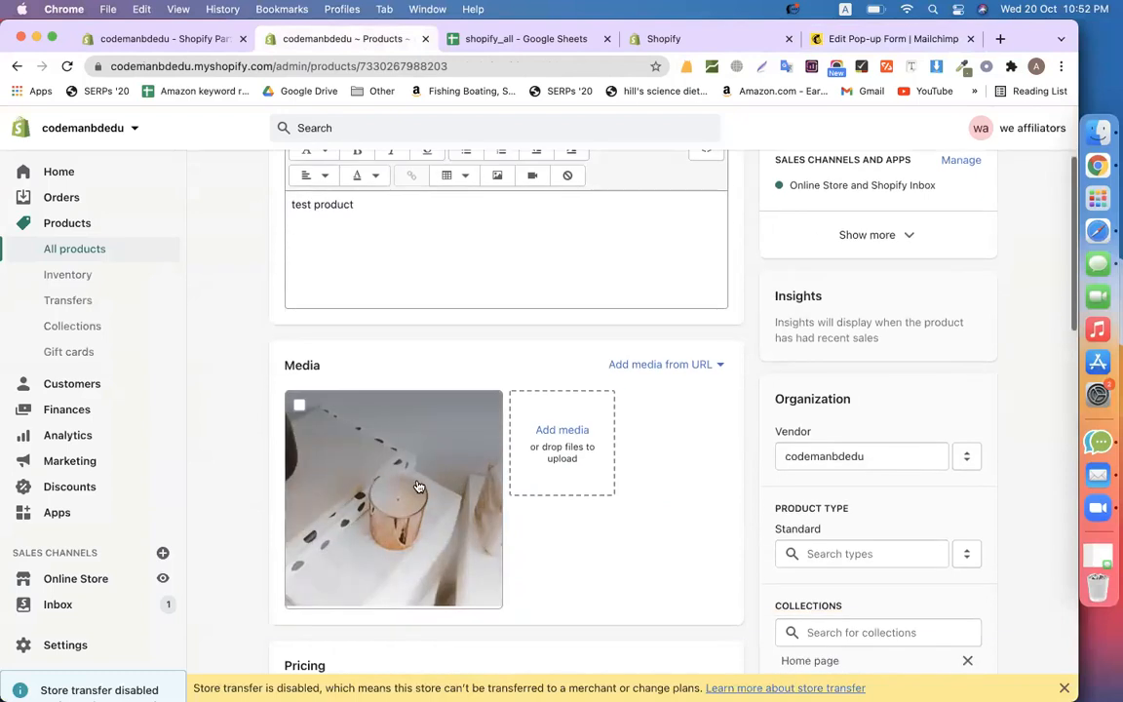
click(416, 484)
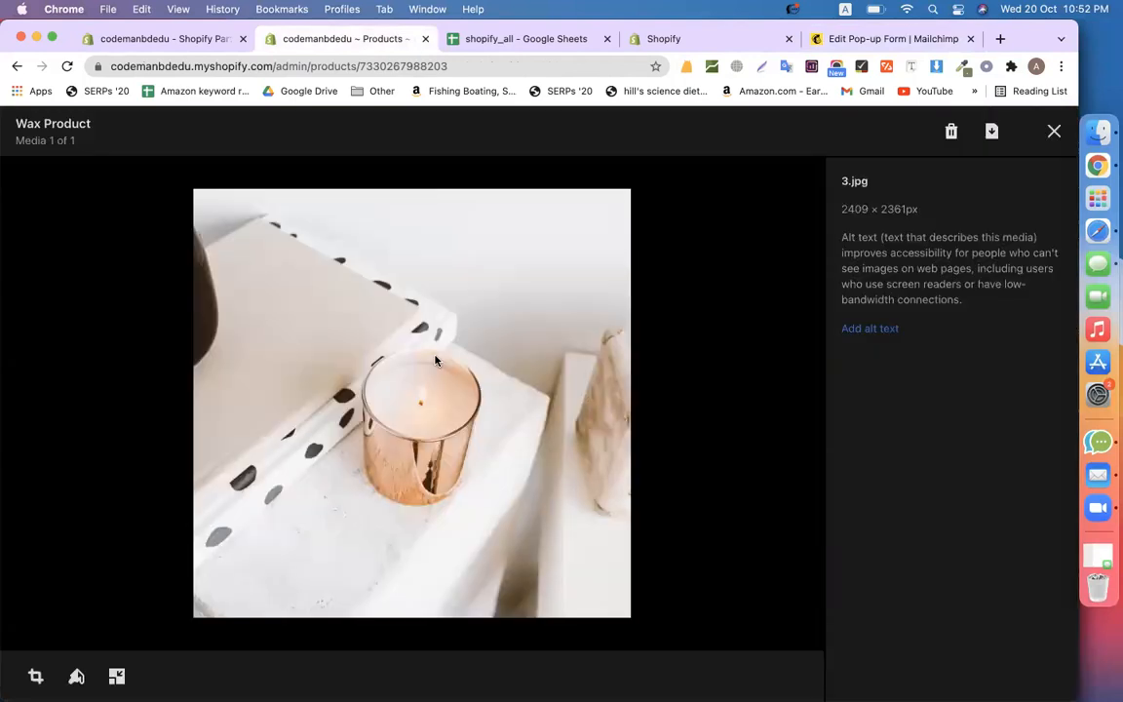
click(991, 131)
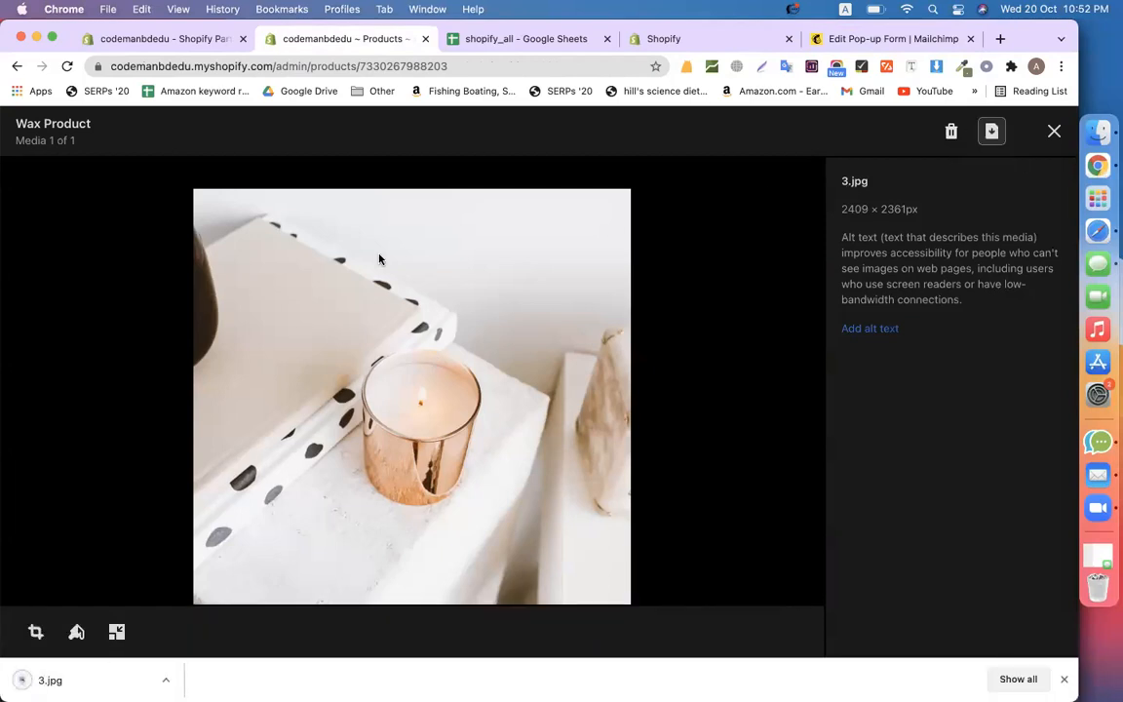
click(859, 41)
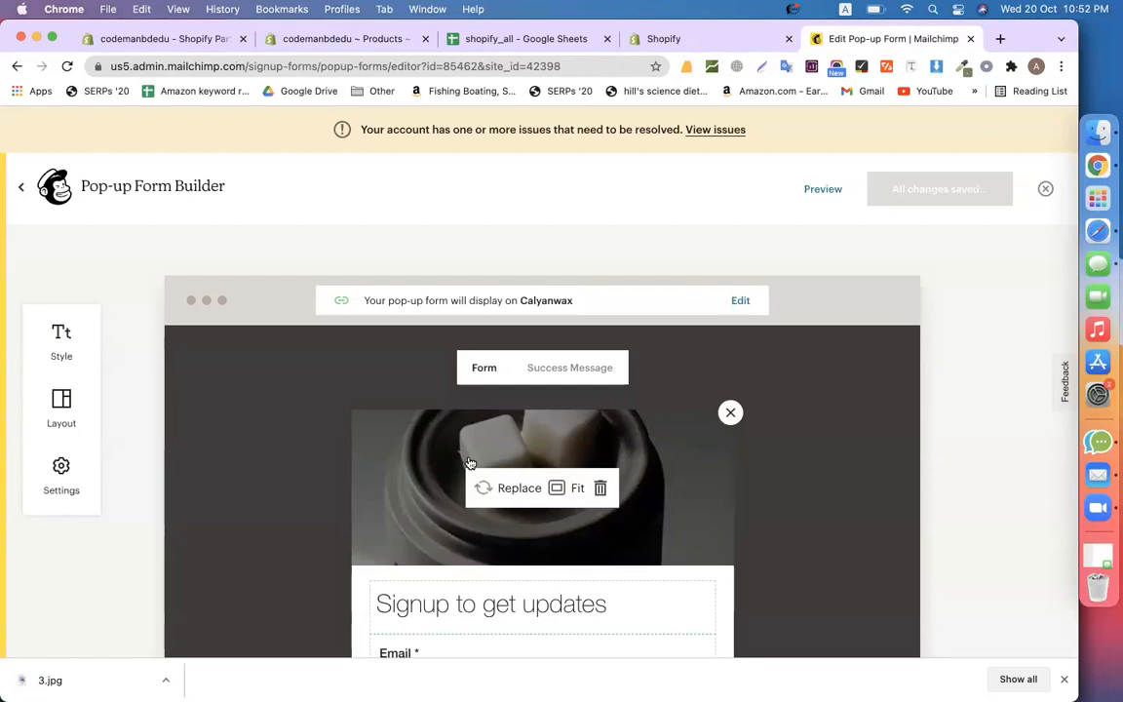
Replace the pop-up's wax-melt image with the uploaded candle photo 3.jpeg, set to fill its frame
scroll(475, 488, down, 5)
scroll(702, 450, up, 2)
scroll(702, 453, down, 1)
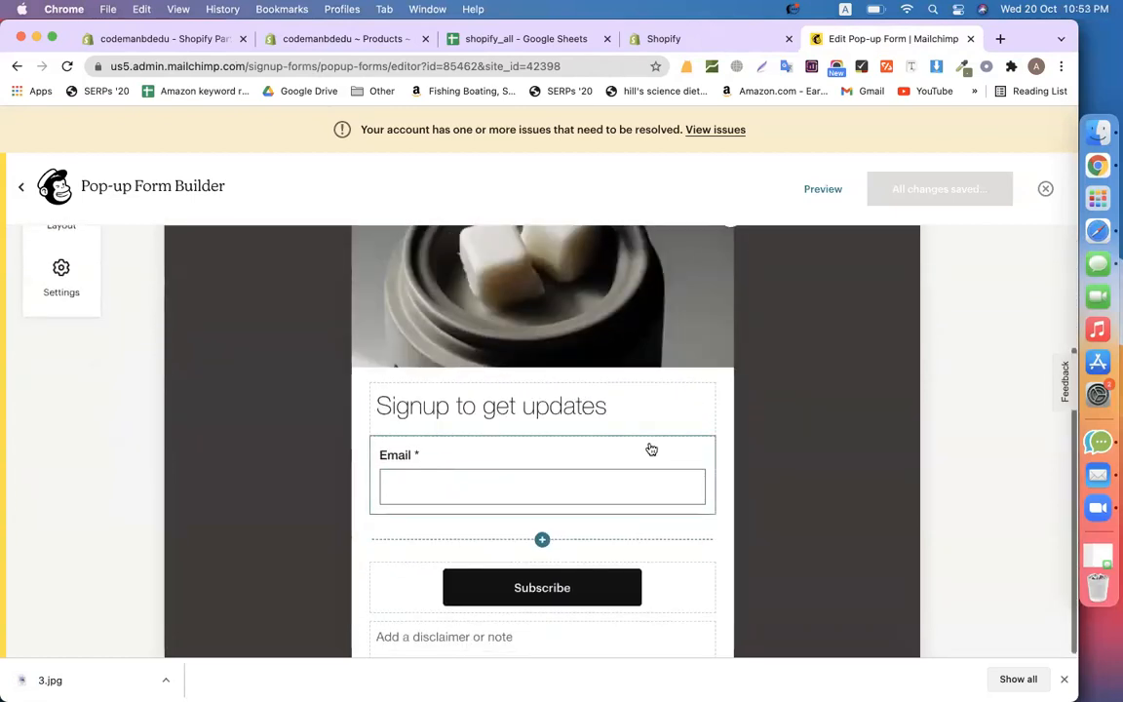
scroll(594, 526, up, 2)
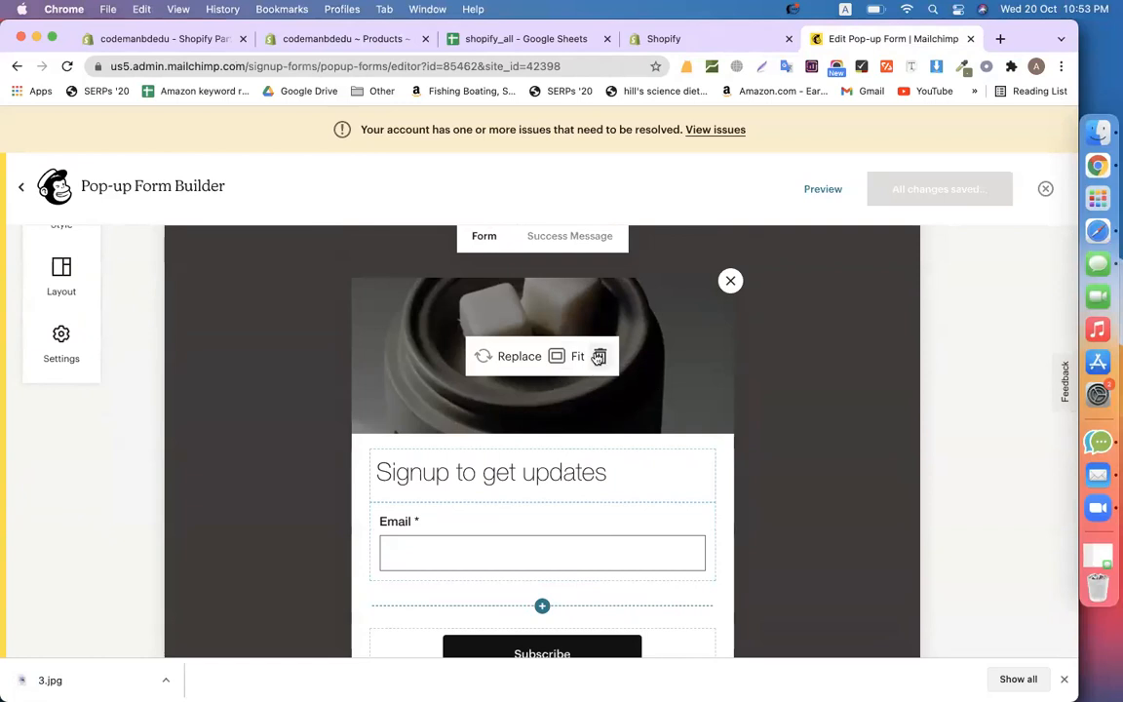
click(601, 356)
click(532, 357)
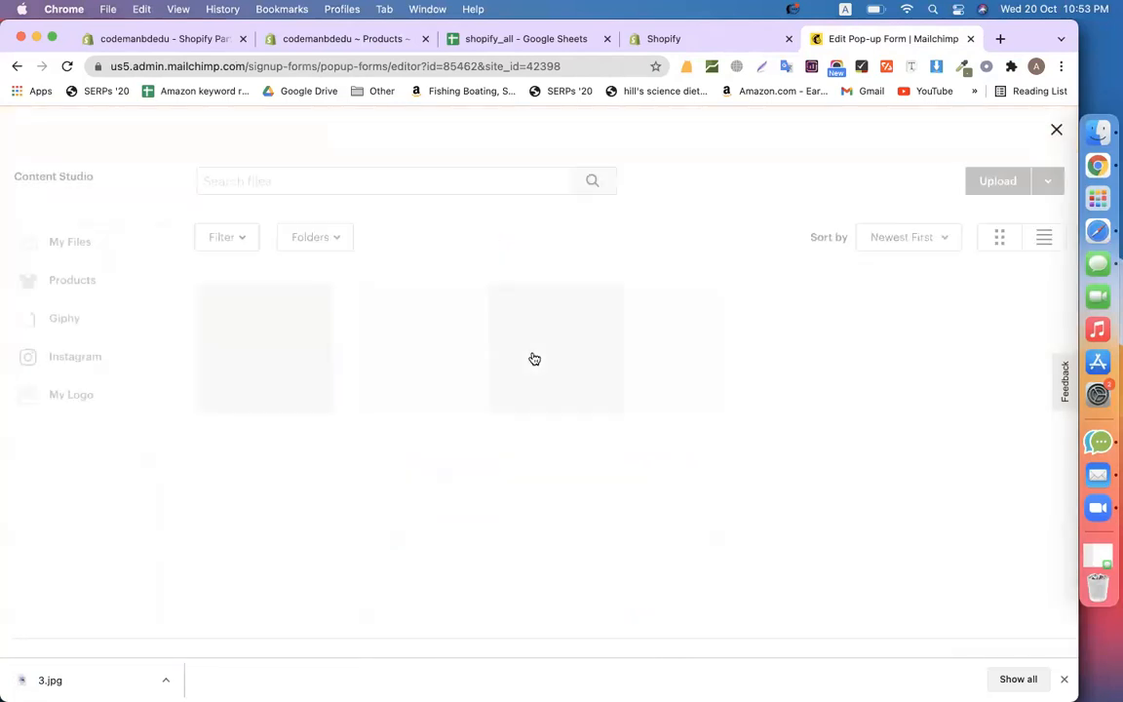
click(990, 185)
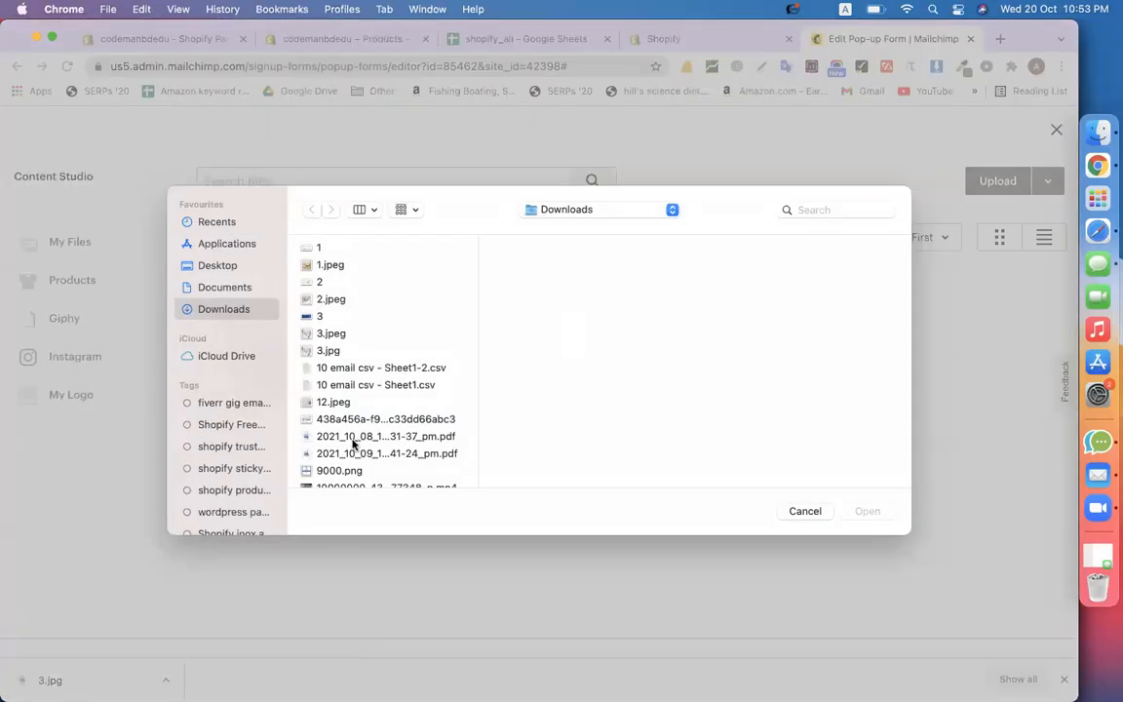
click(330, 317)
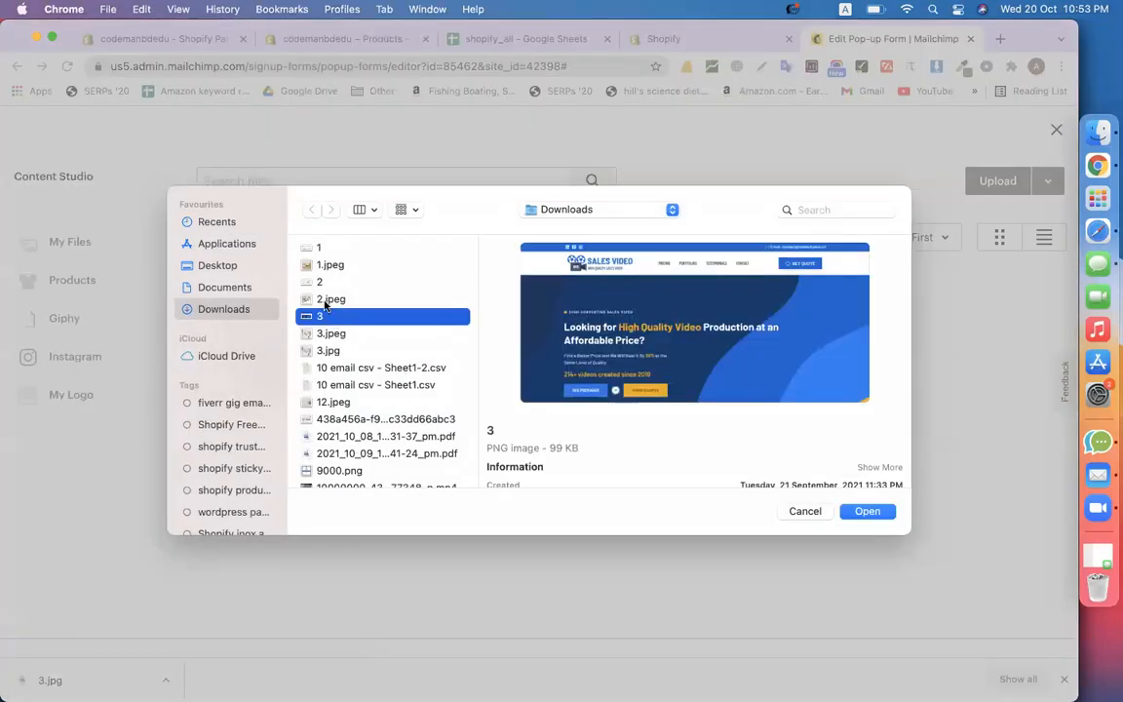
click(332, 334)
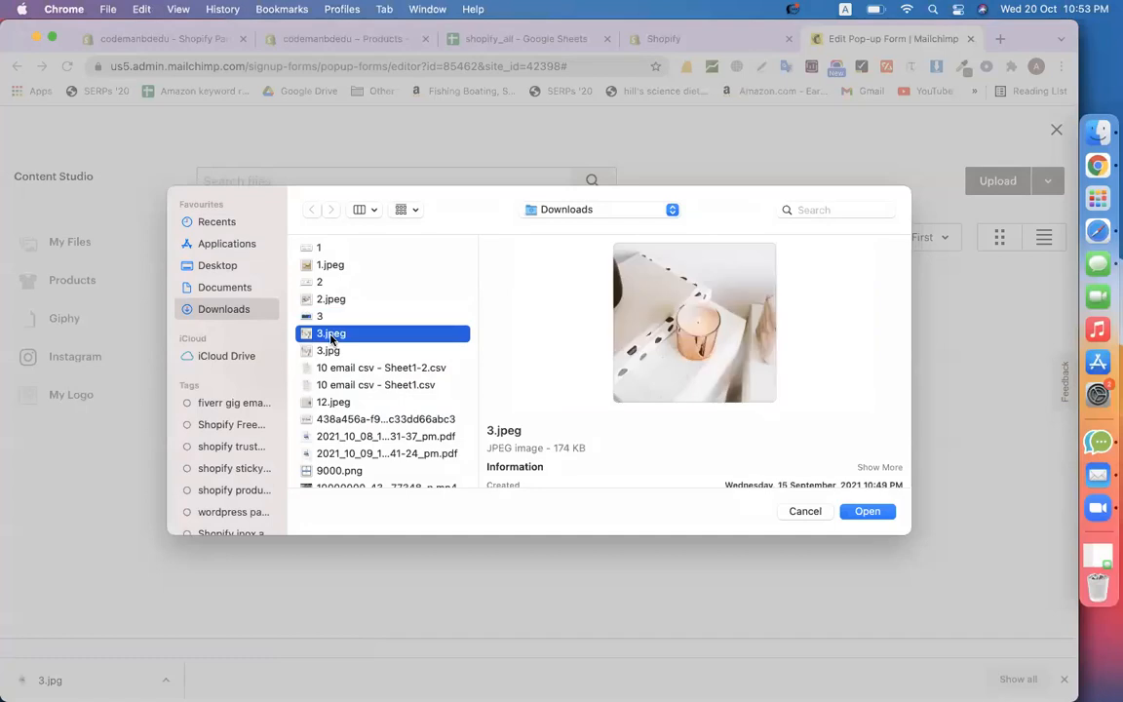
double_click(332, 334)
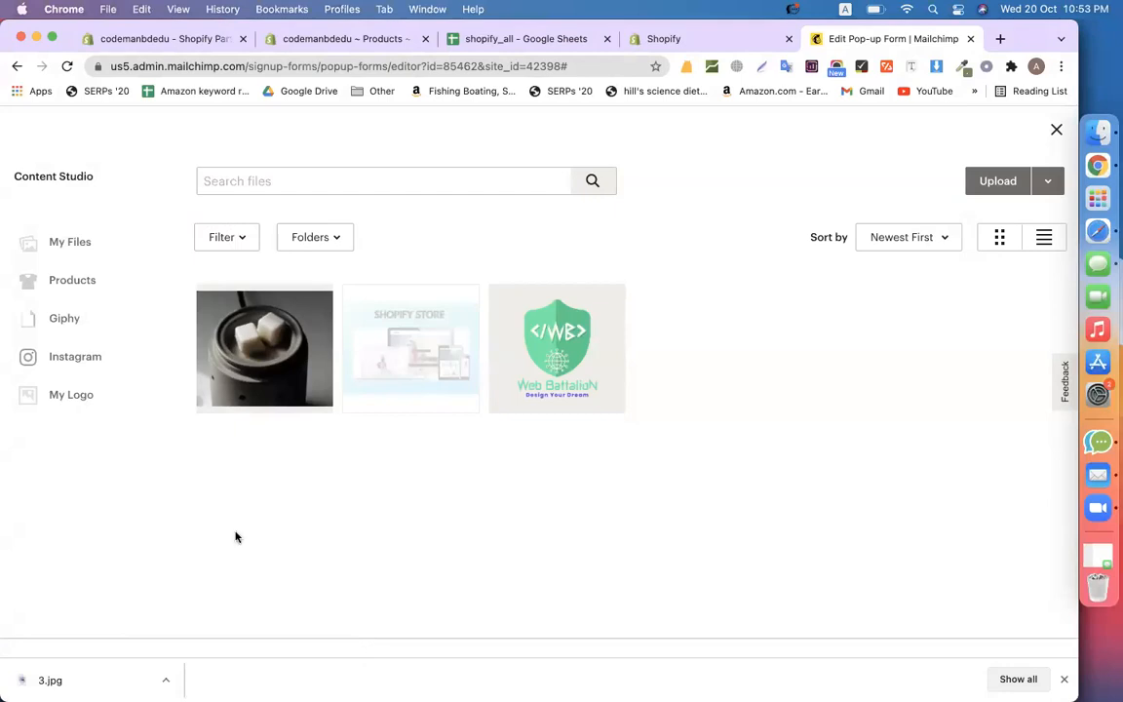
drag(49, 679, 512, 489)
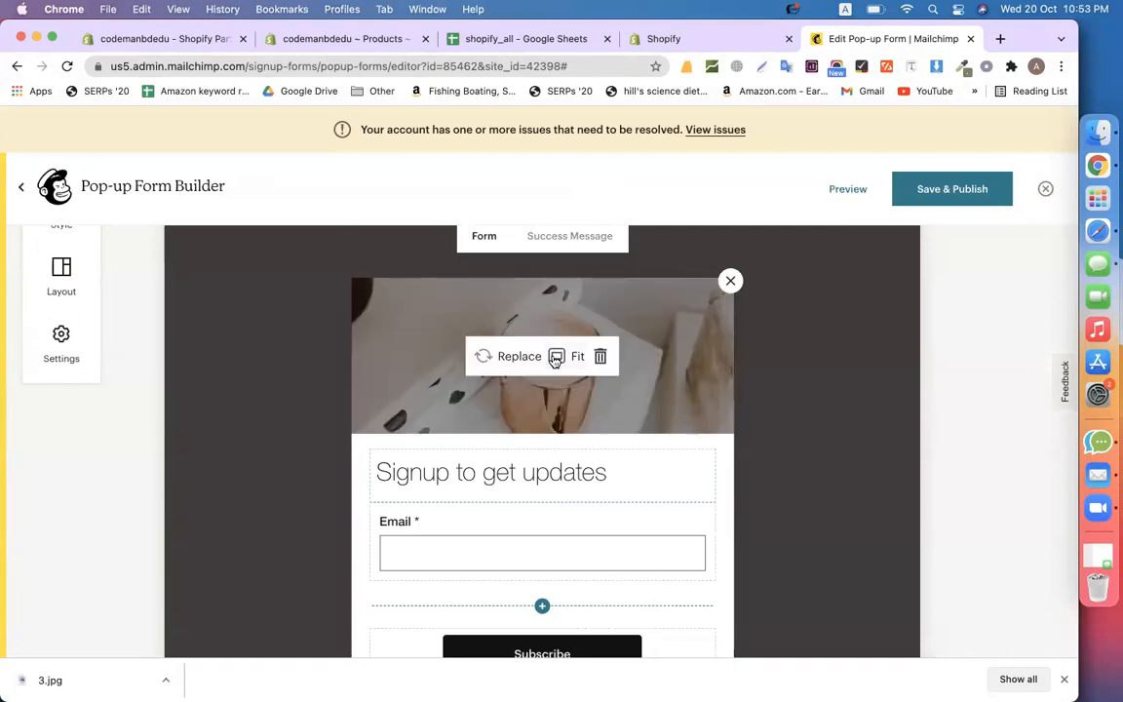
click(557, 359)
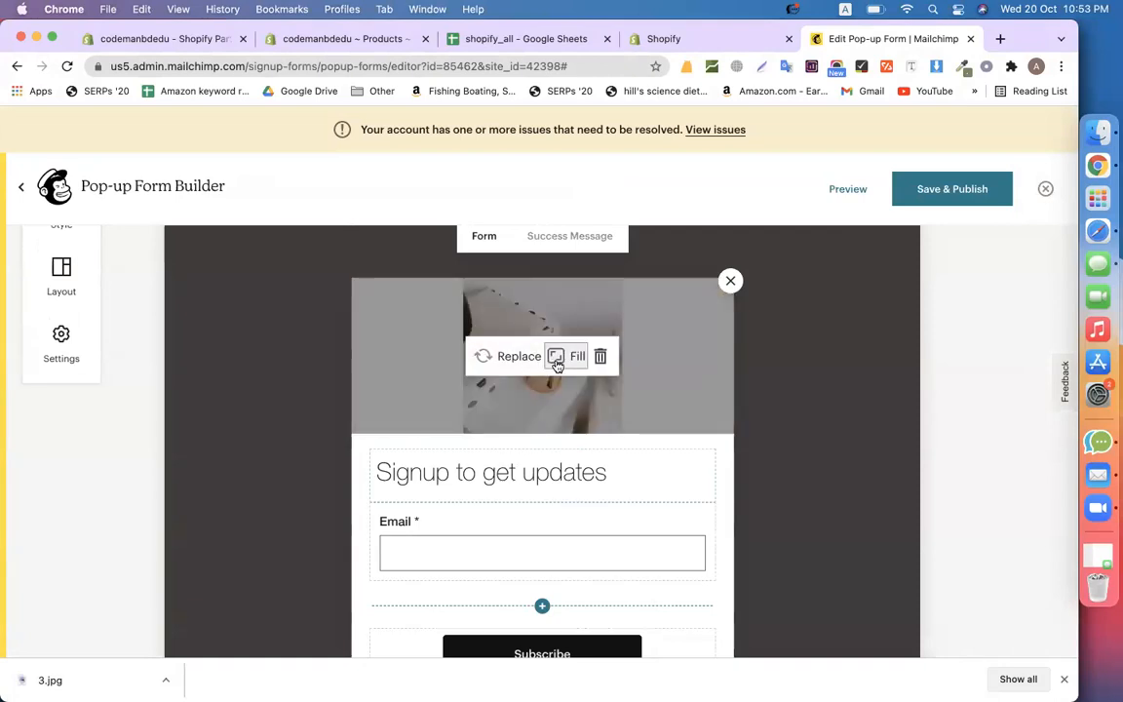
click(556, 359)
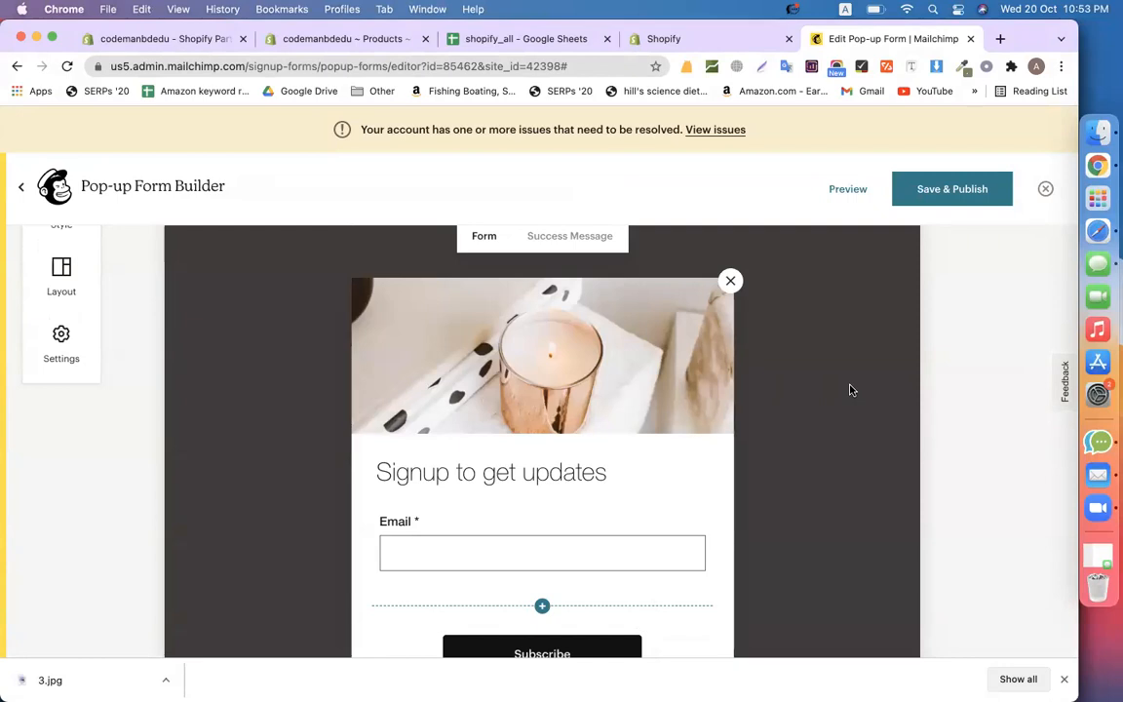
Change the pop-up heading to 'Subscribe to get new offers'
scroll(722, 433, down, 2)
triple_click(477, 375)
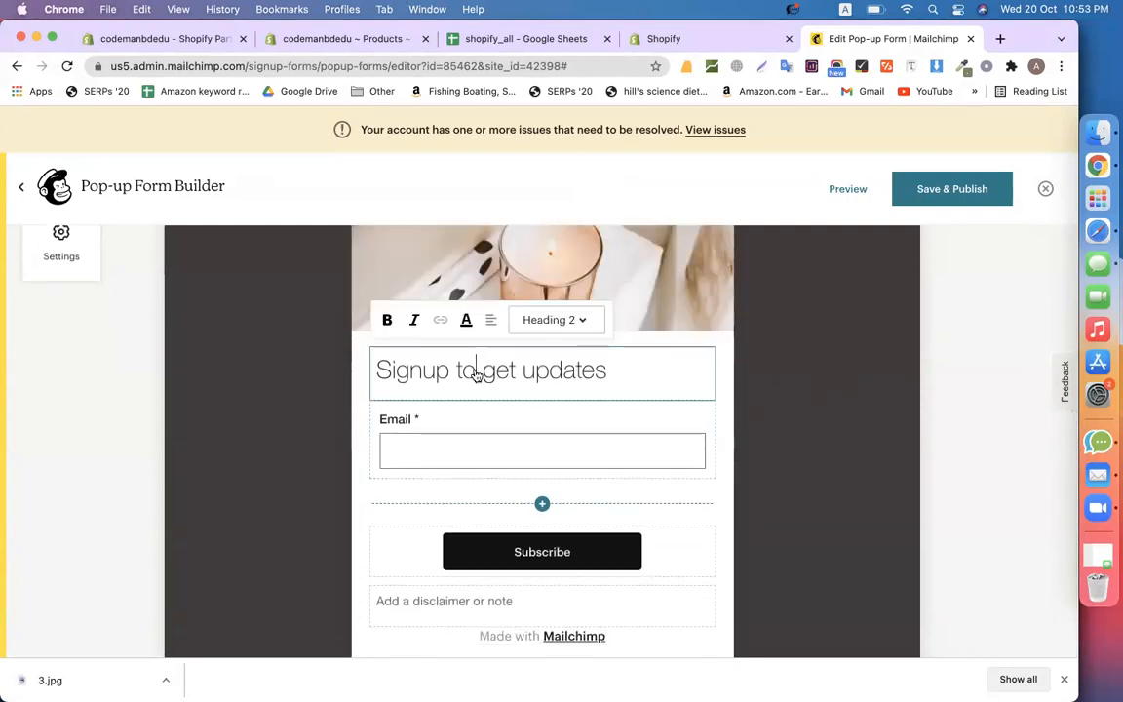
click(534, 368)
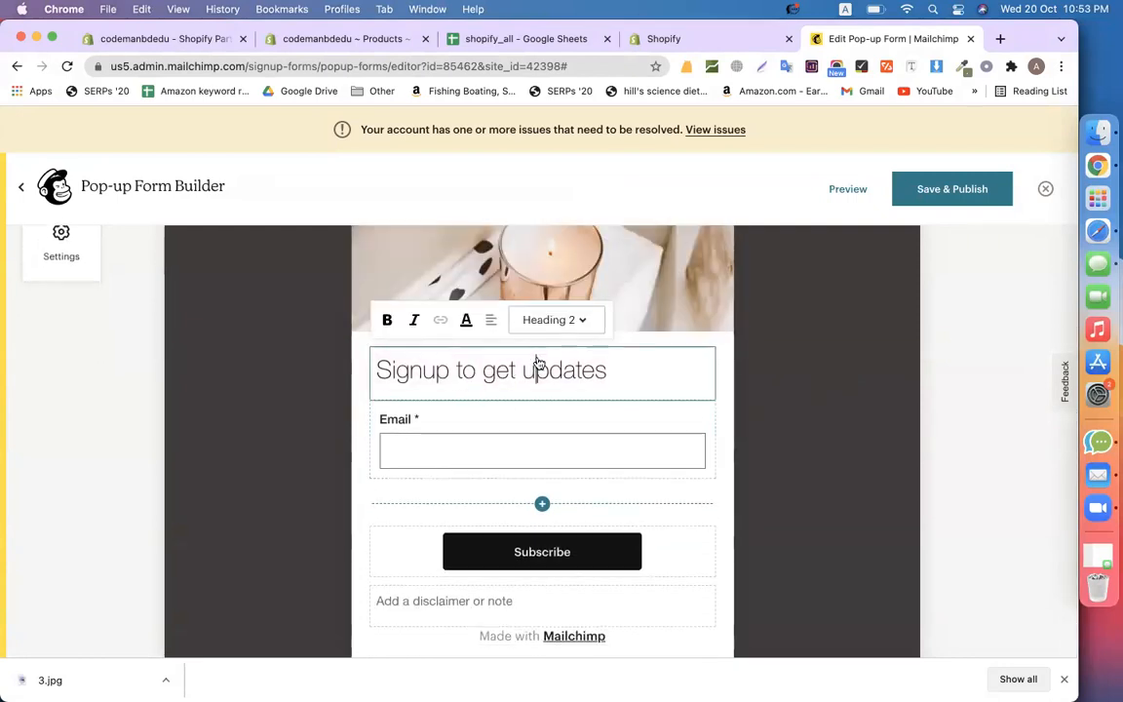
triple_click(505, 370)
text(S)
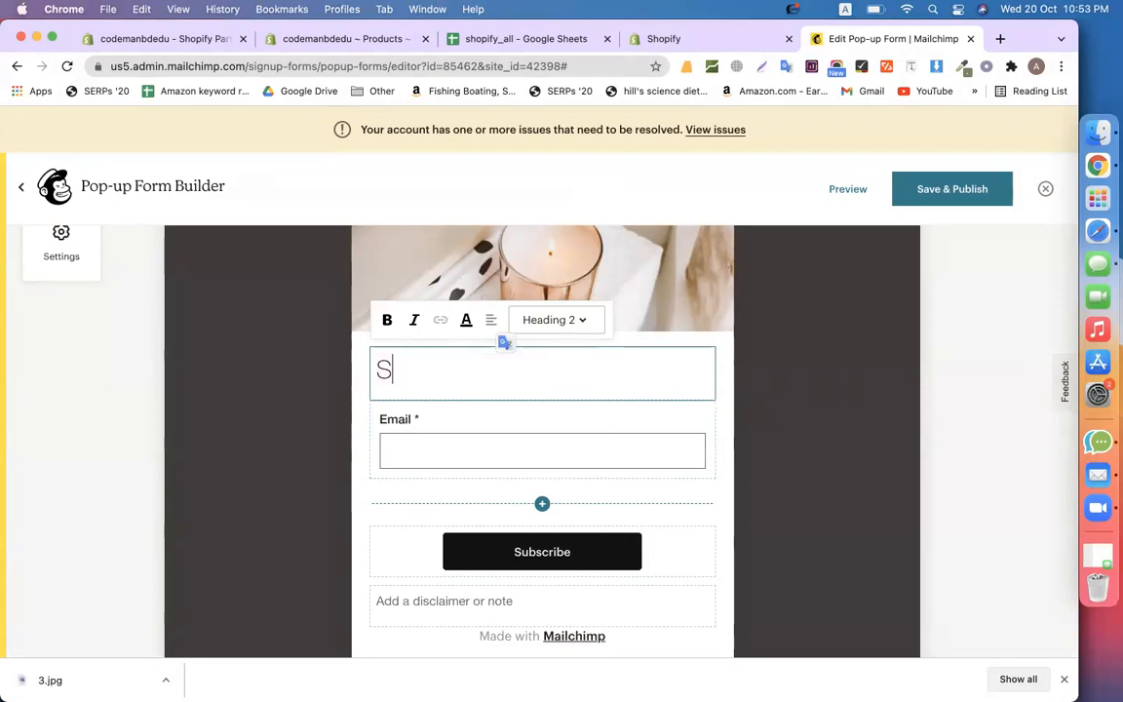
text(ubscribe)
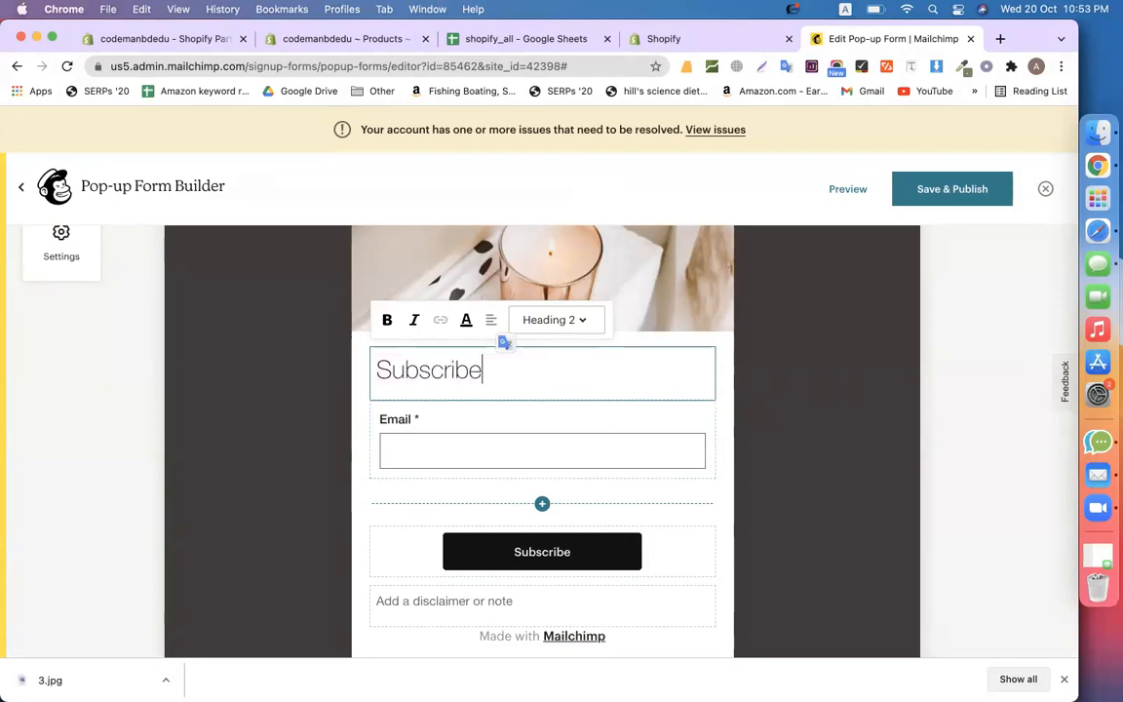
text( to get )
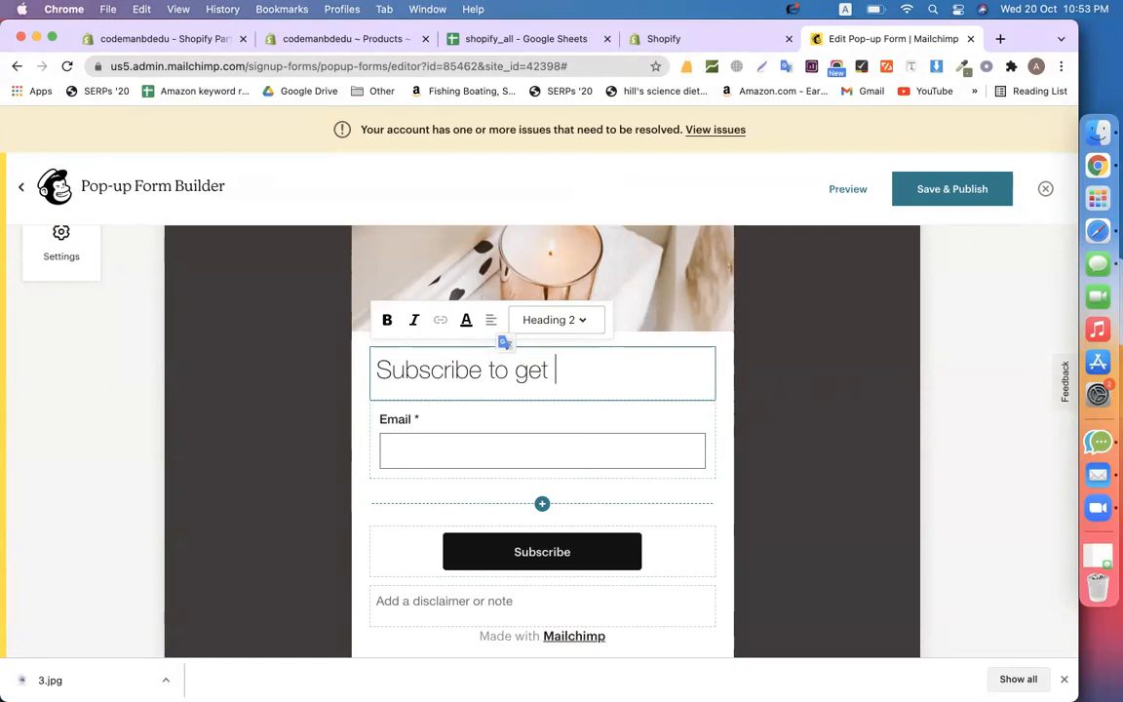
text(new offers)
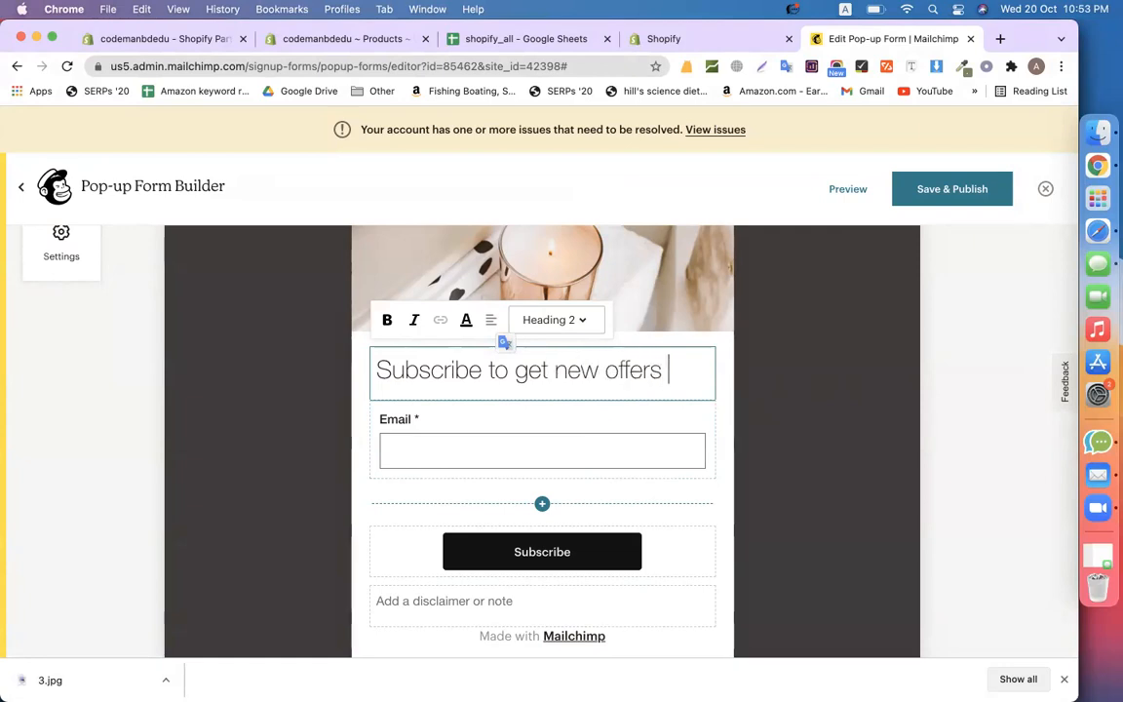
Add a First Name field to the form, placed above the Email field
click(452, 437)
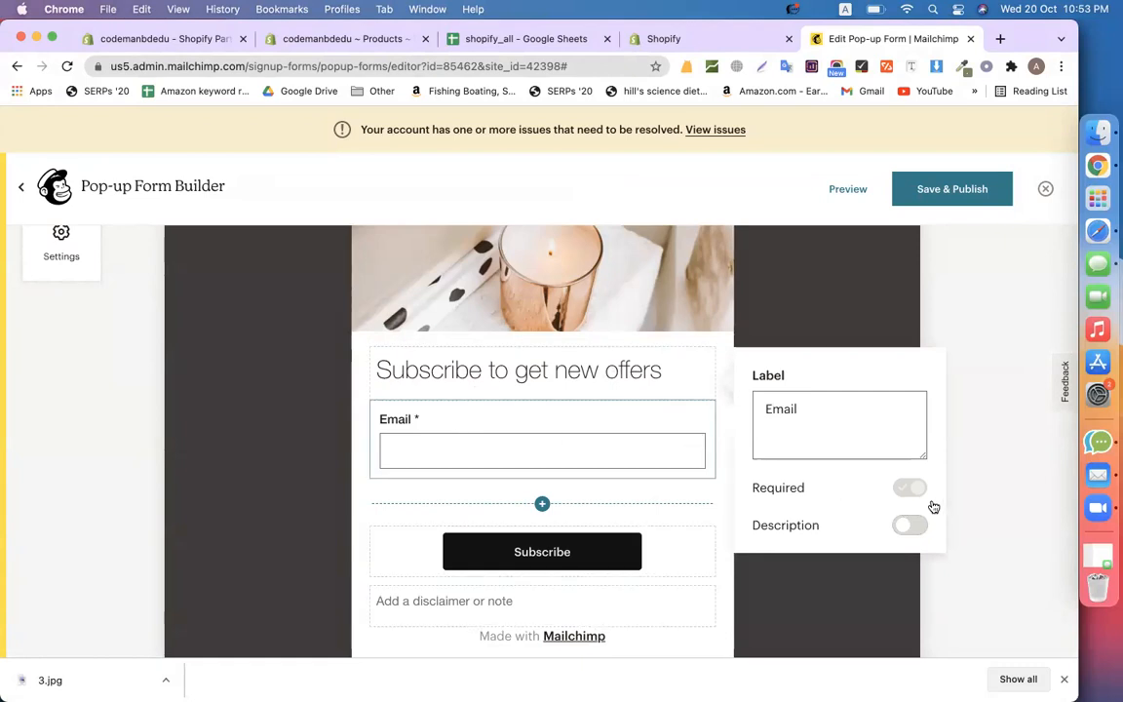
click(542, 503)
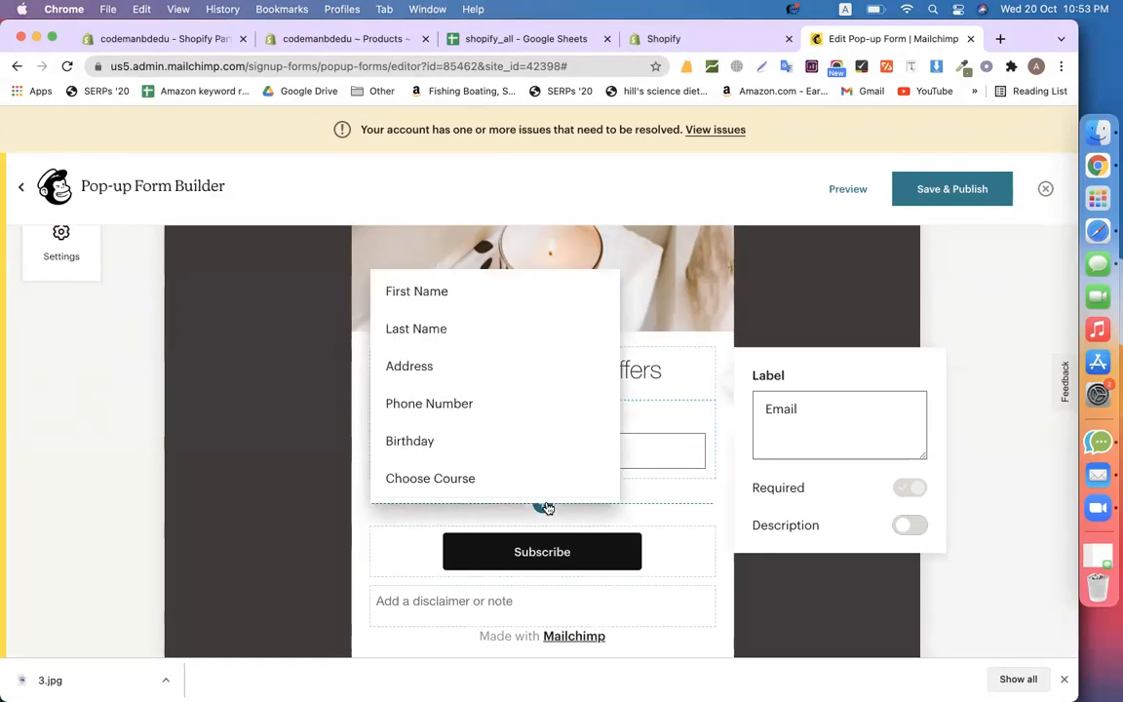
click(429, 305)
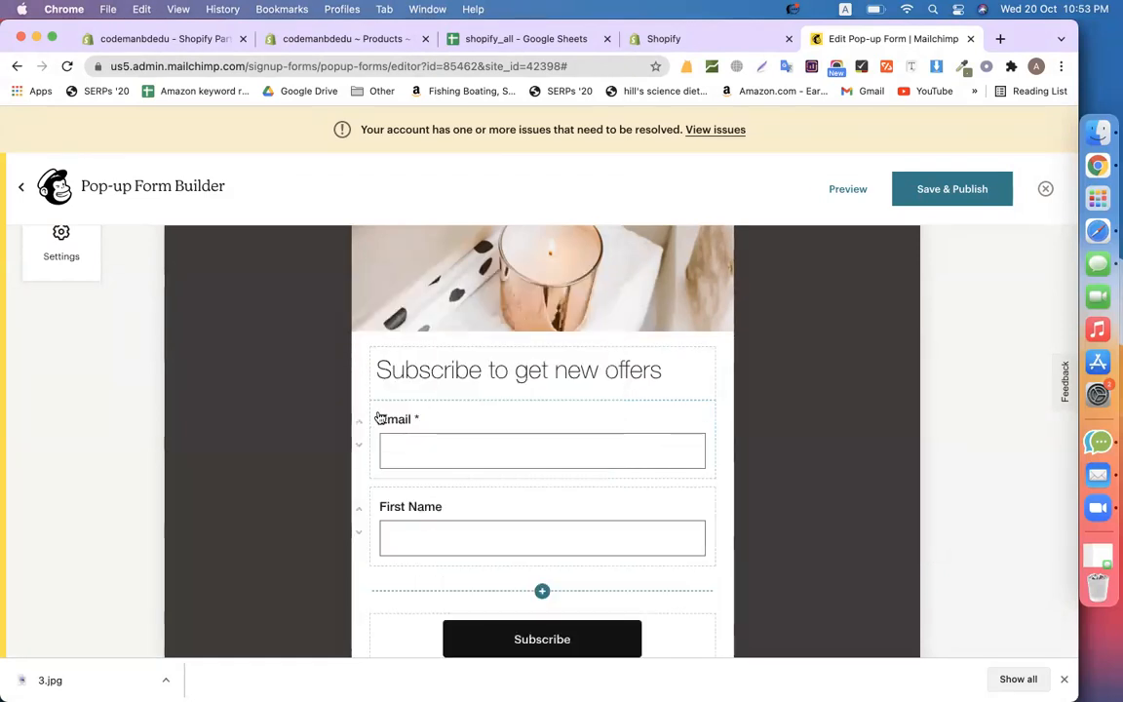
click(360, 510)
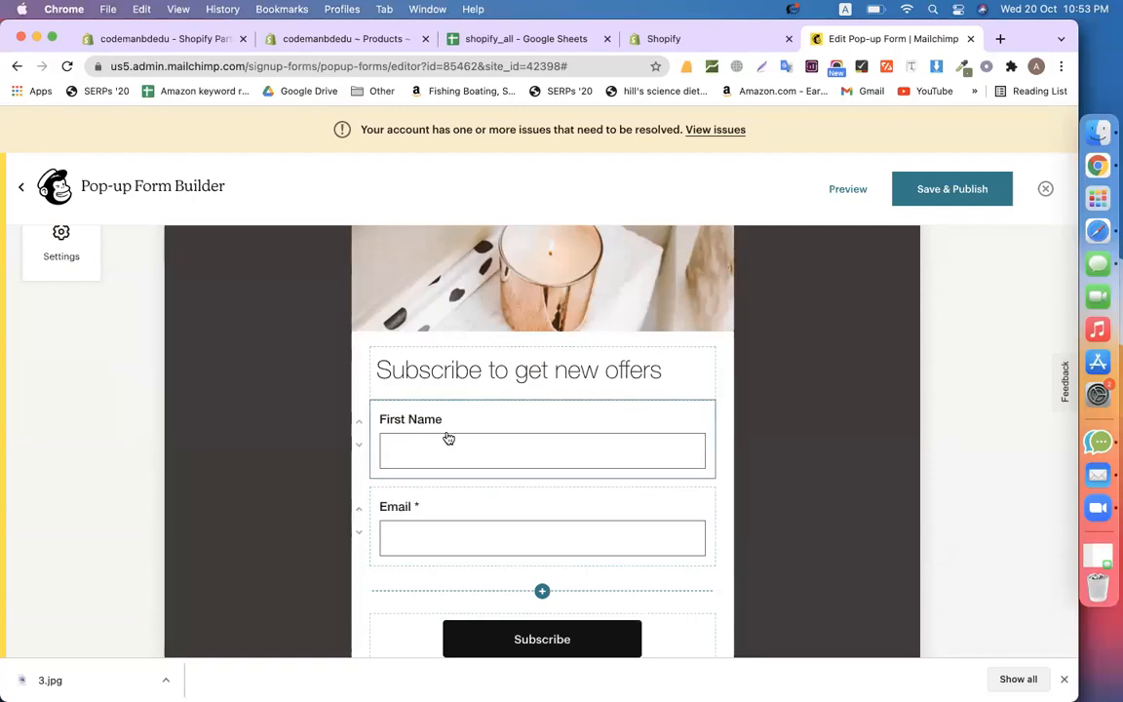
Relabel the button 'SUBCRIBE NOW' and make it span the full width
scroll(443, 511, down, 3)
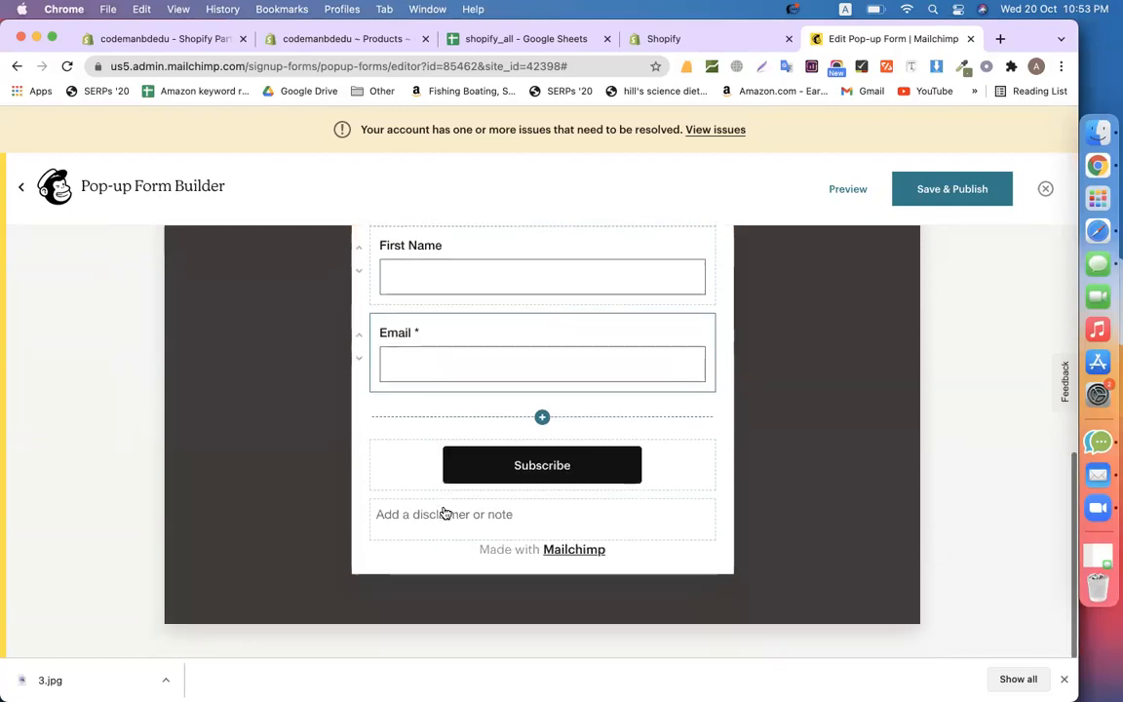
click(582, 461)
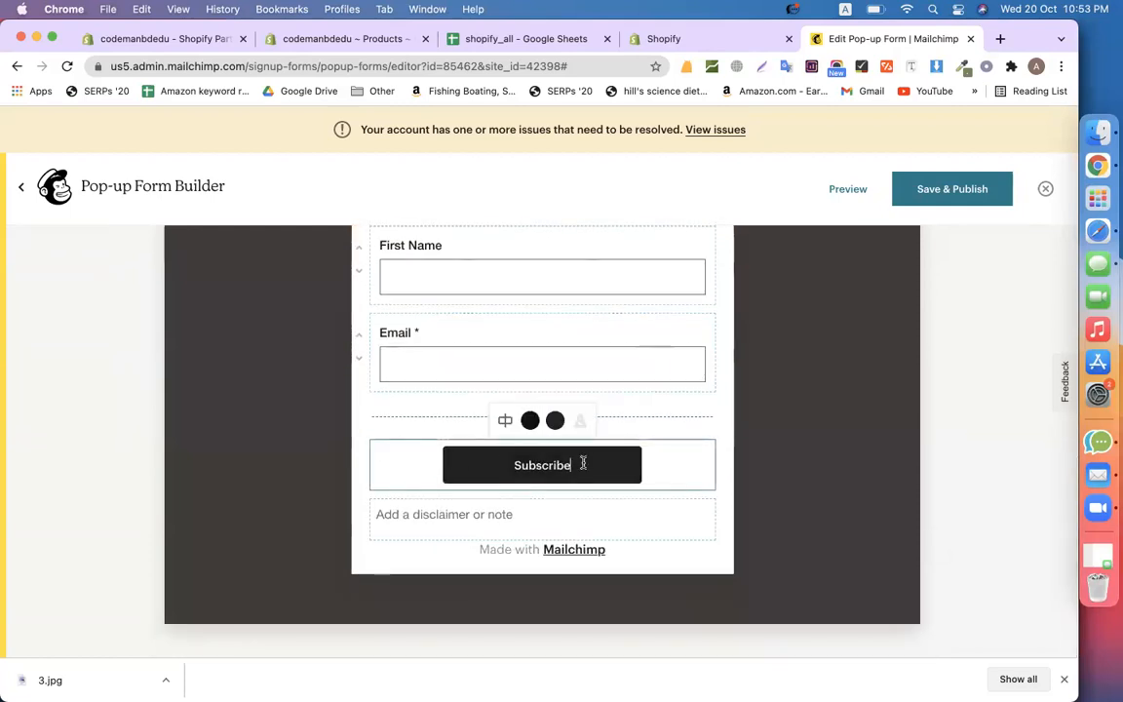
double_click(535, 467)
text(SUB)
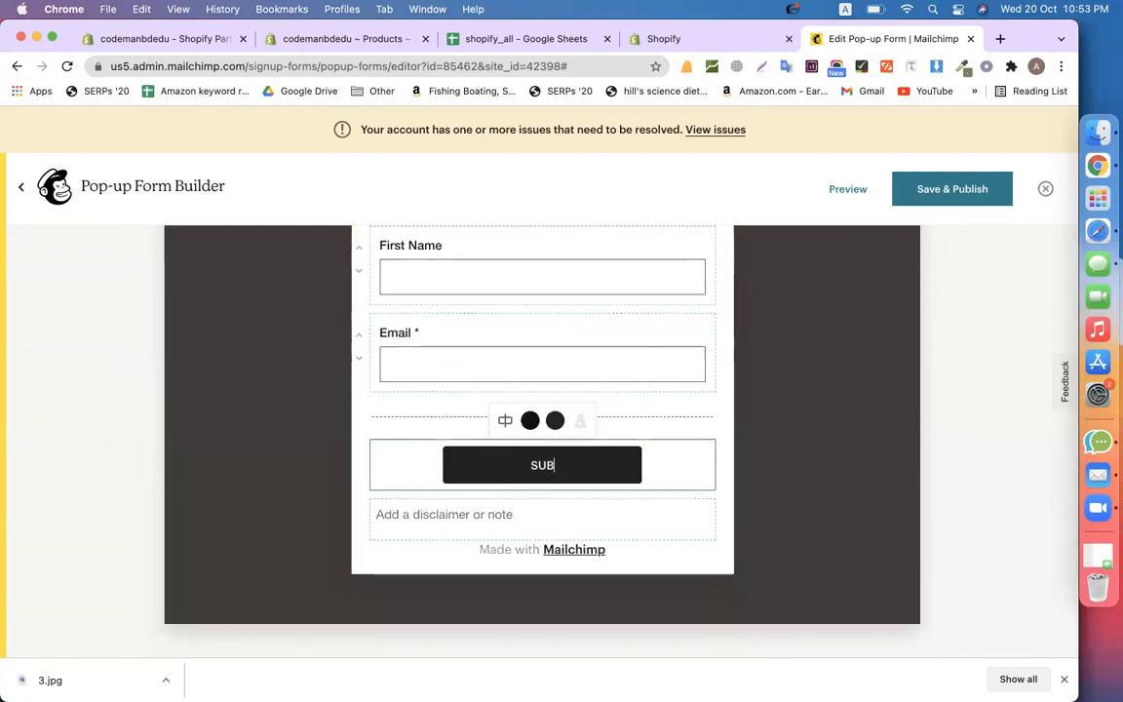
text(CRIBE )
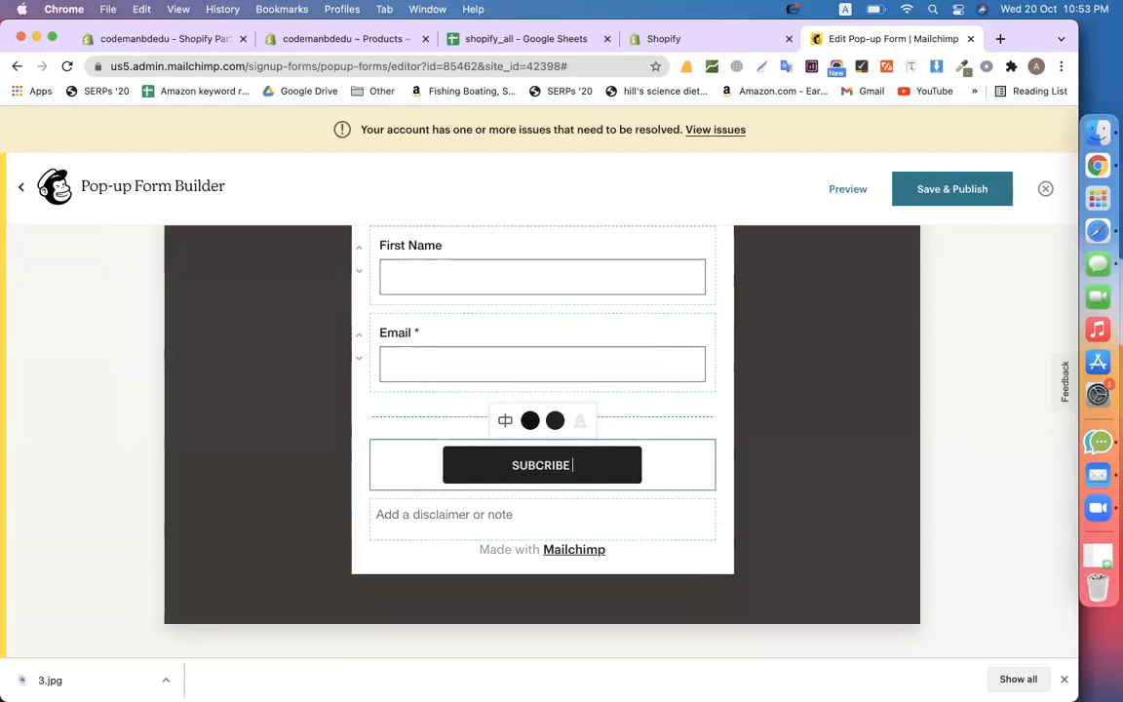
text(NOW)
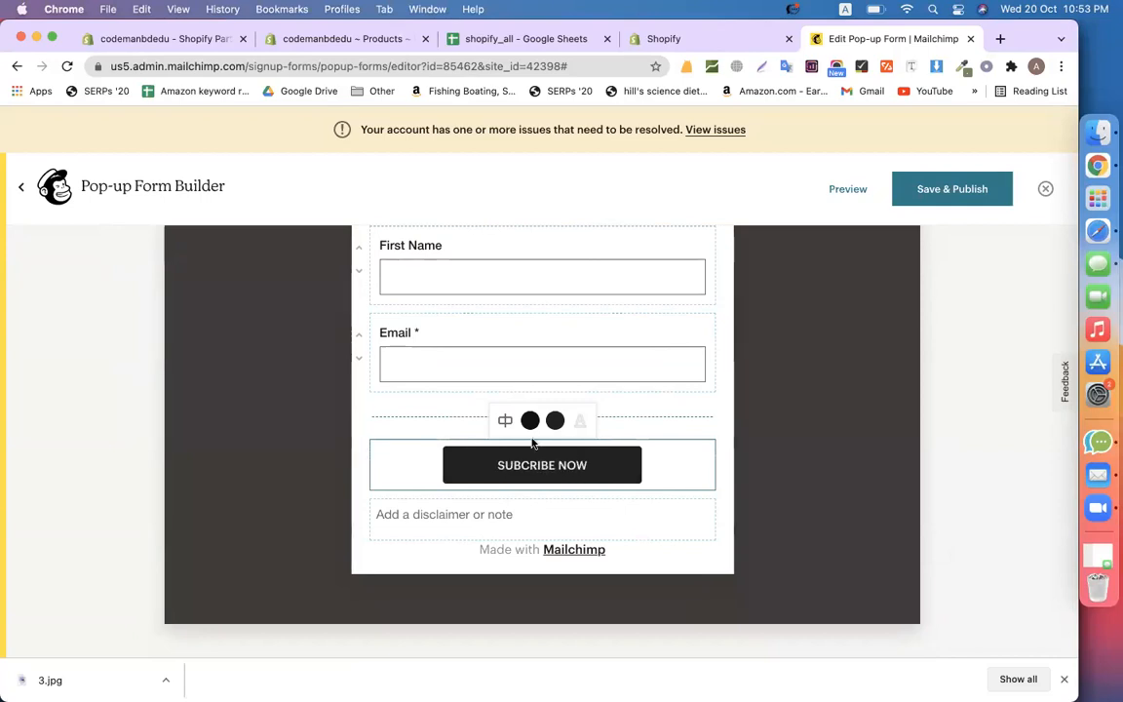
click(504, 420)
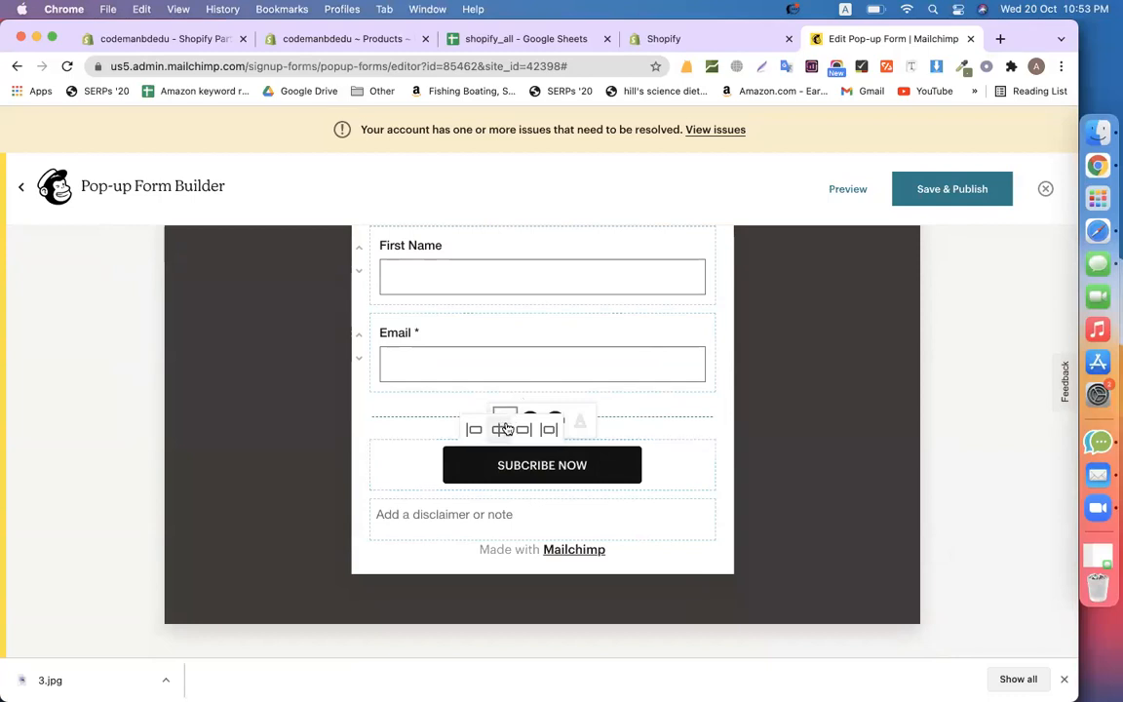
click(475, 428)
click(499, 429)
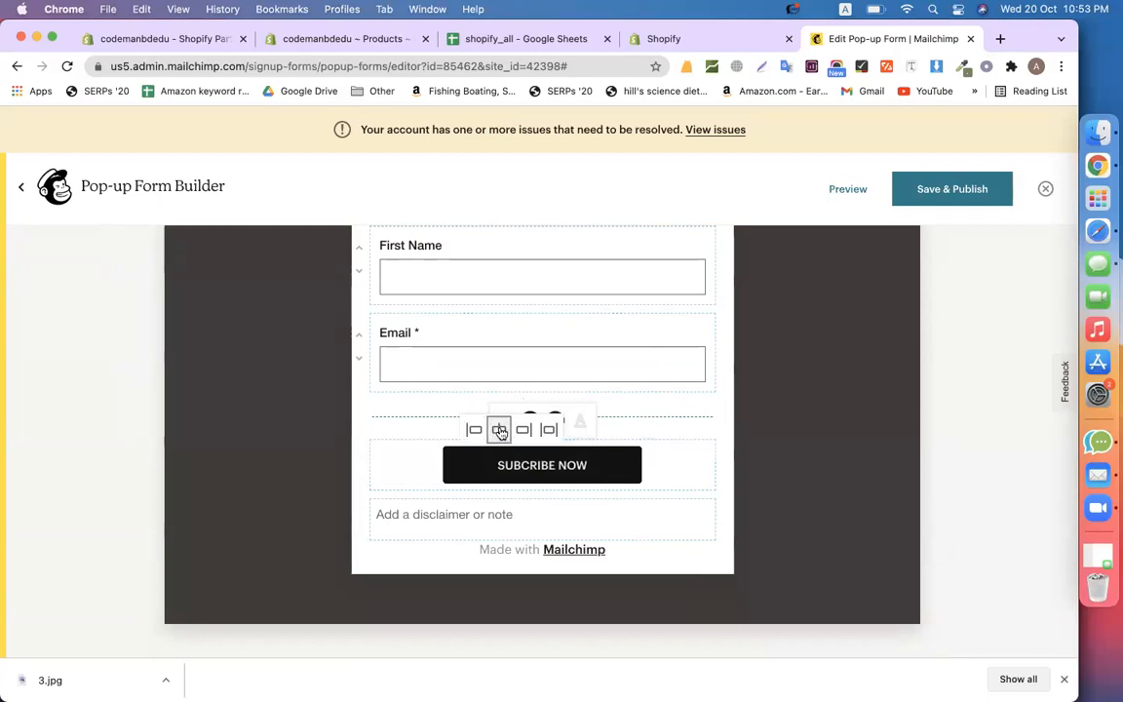
click(550, 435)
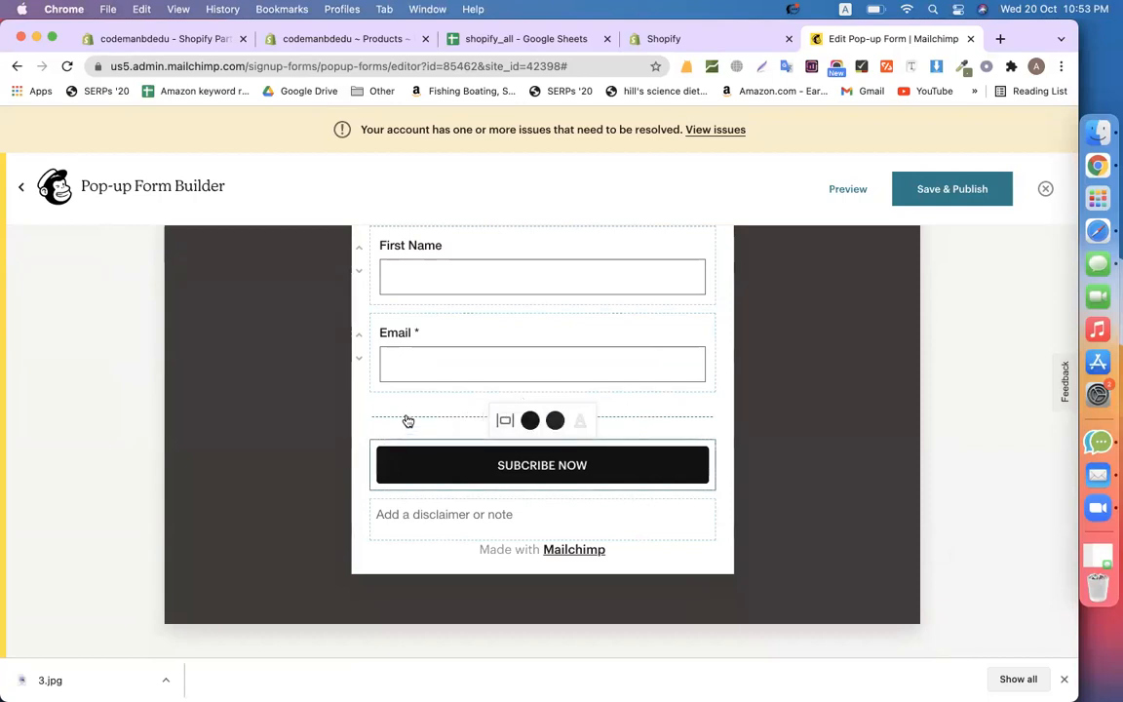
Begin writing the disclaimer note below the subscribe button
scroll(438, 458, up, 5)
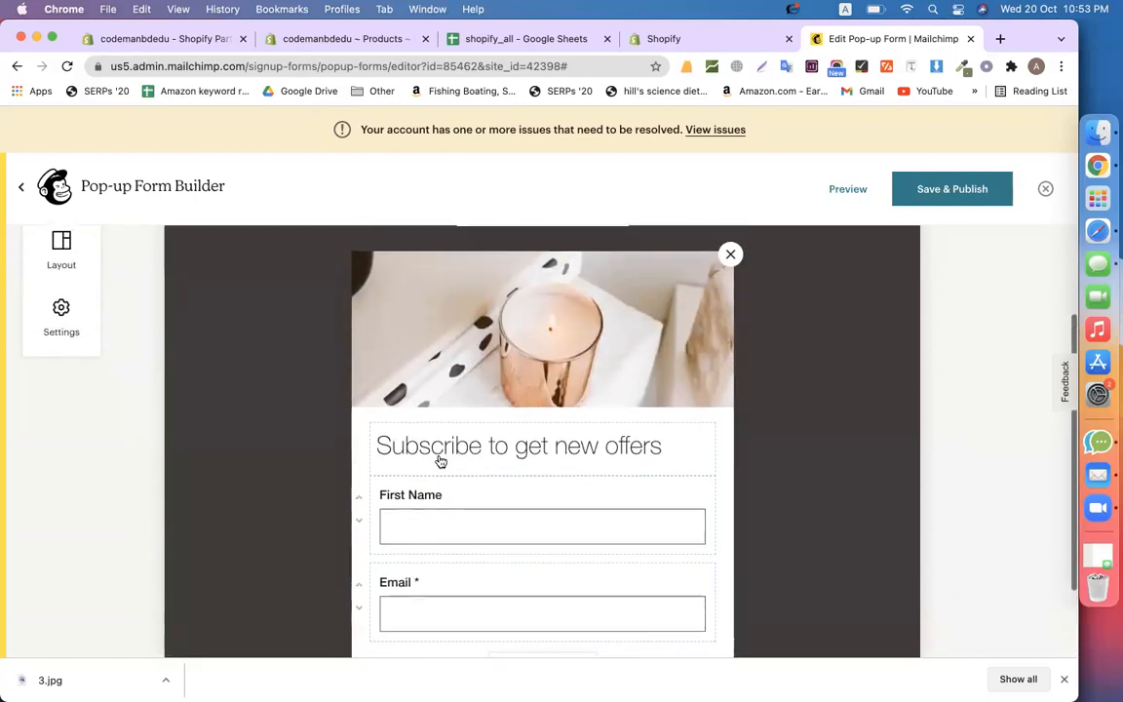
scroll(592, 421, down, 5)
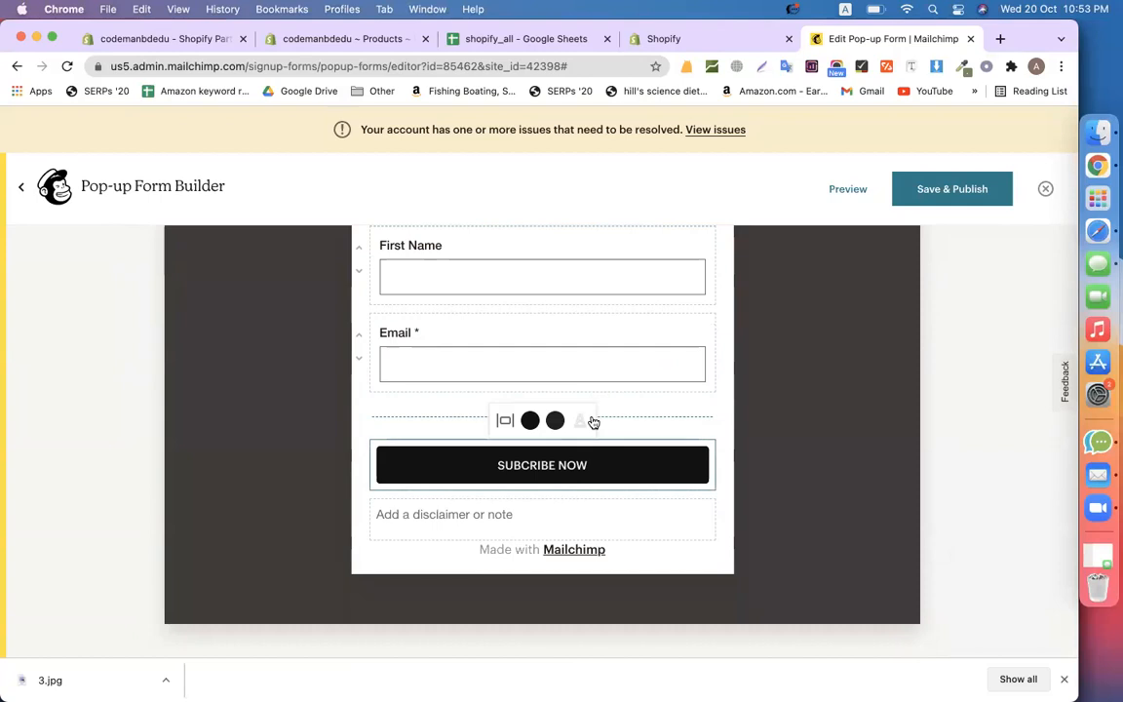
click(463, 526)
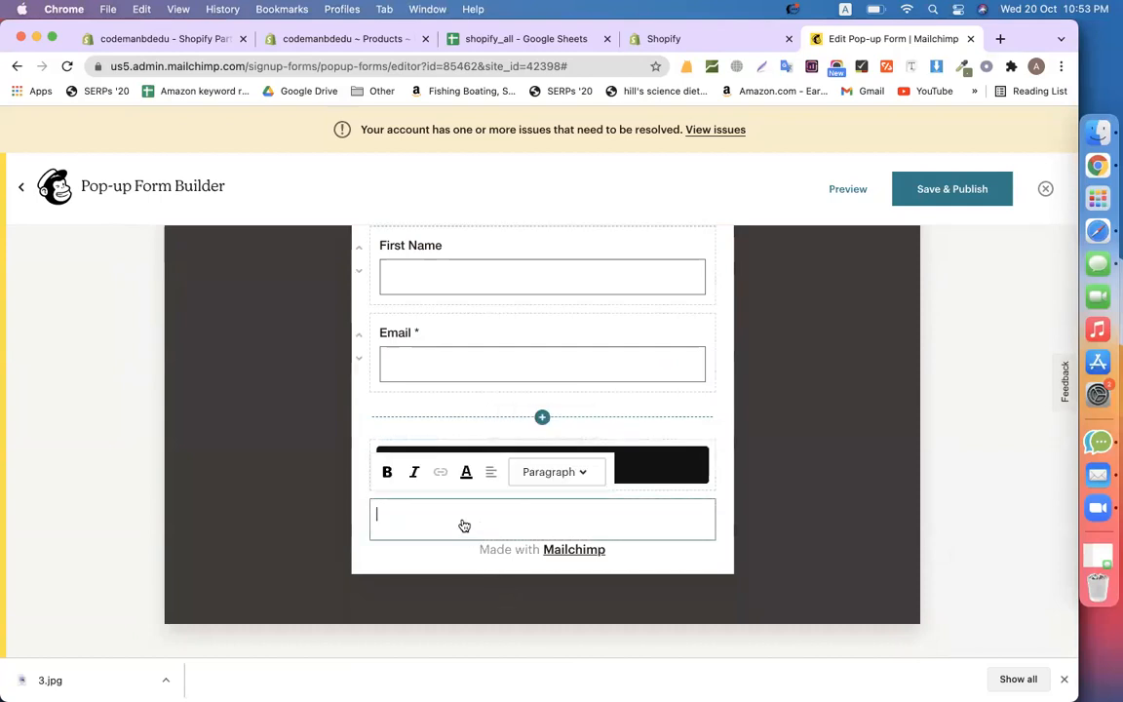
scroll(571, 416, up, 5)
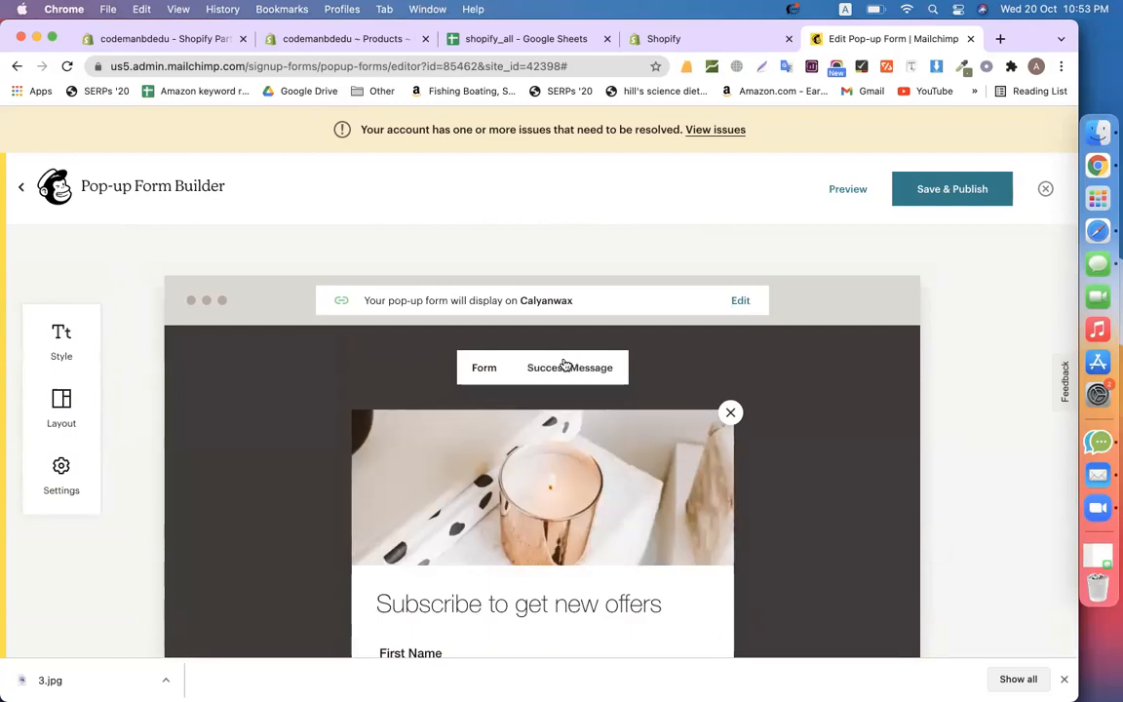
Change the success heading to 'Thanks for subscribing us!' and make it bold
click(563, 367)
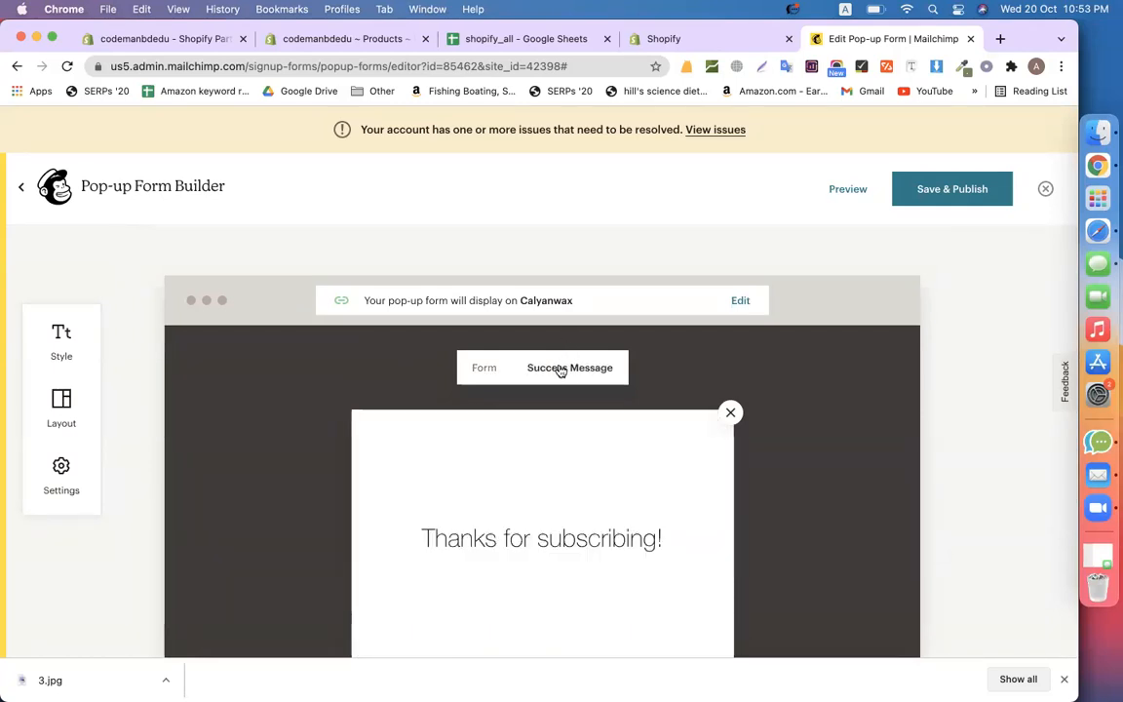
scroll(571, 460, down, 2)
double_click(605, 445)
key(Right)
key(Right)
key(Left)
text(us)
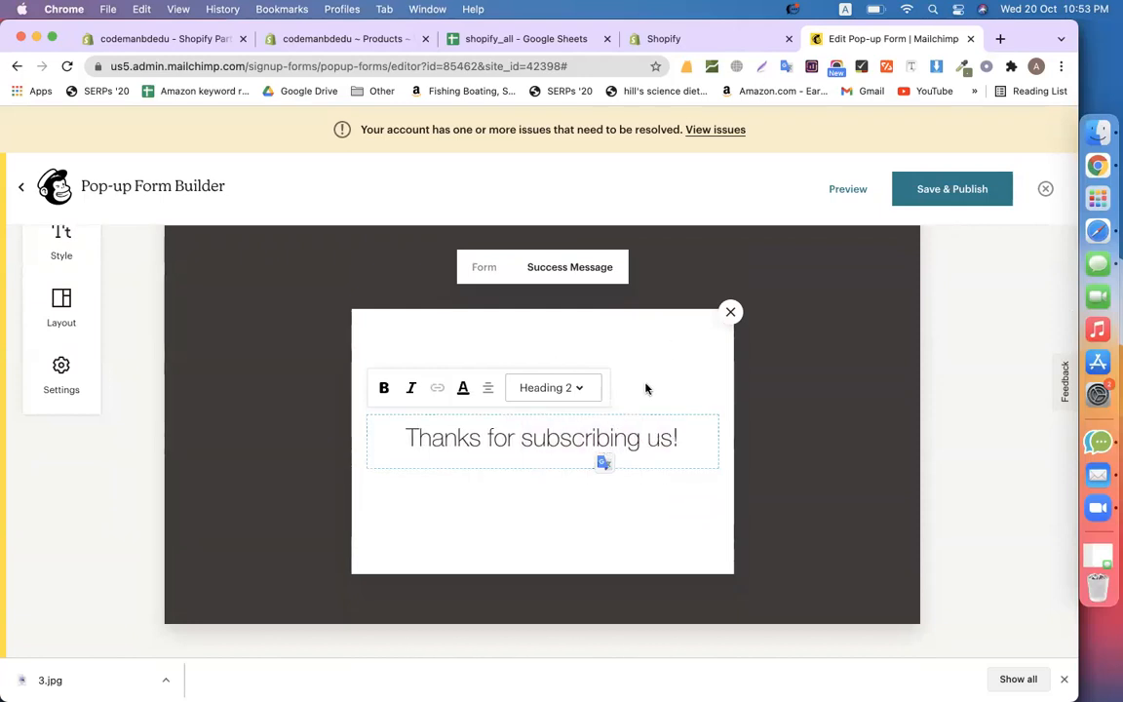
triple_click(511, 440)
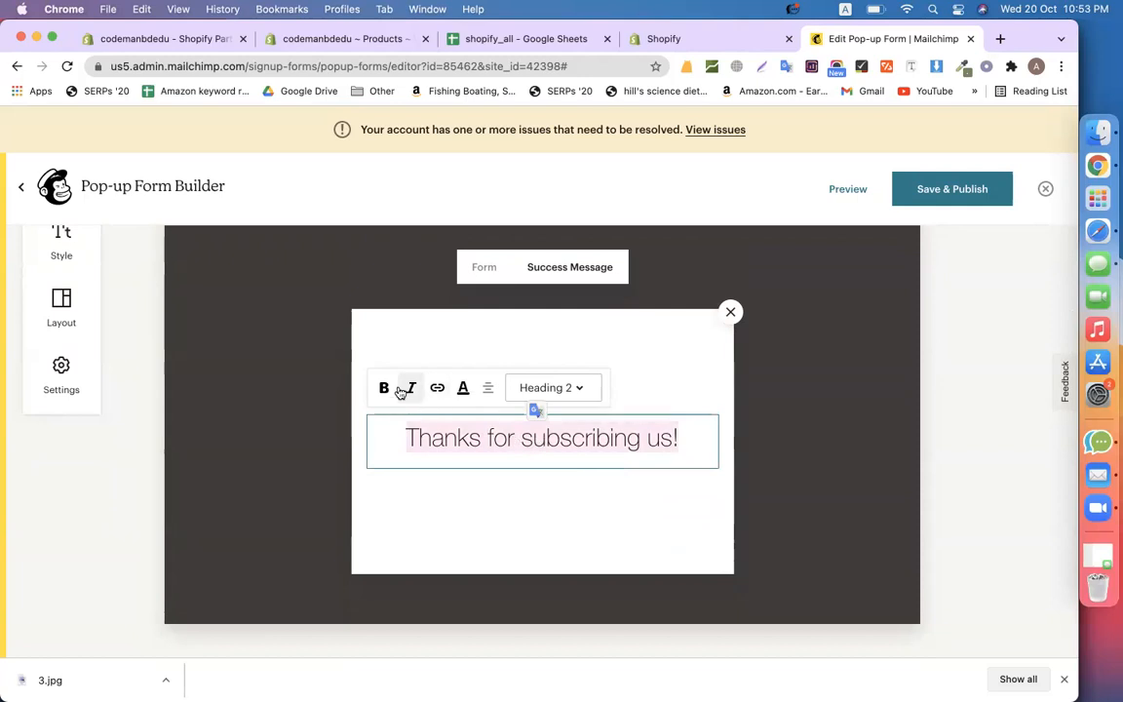
click(383, 387)
click(536, 524)
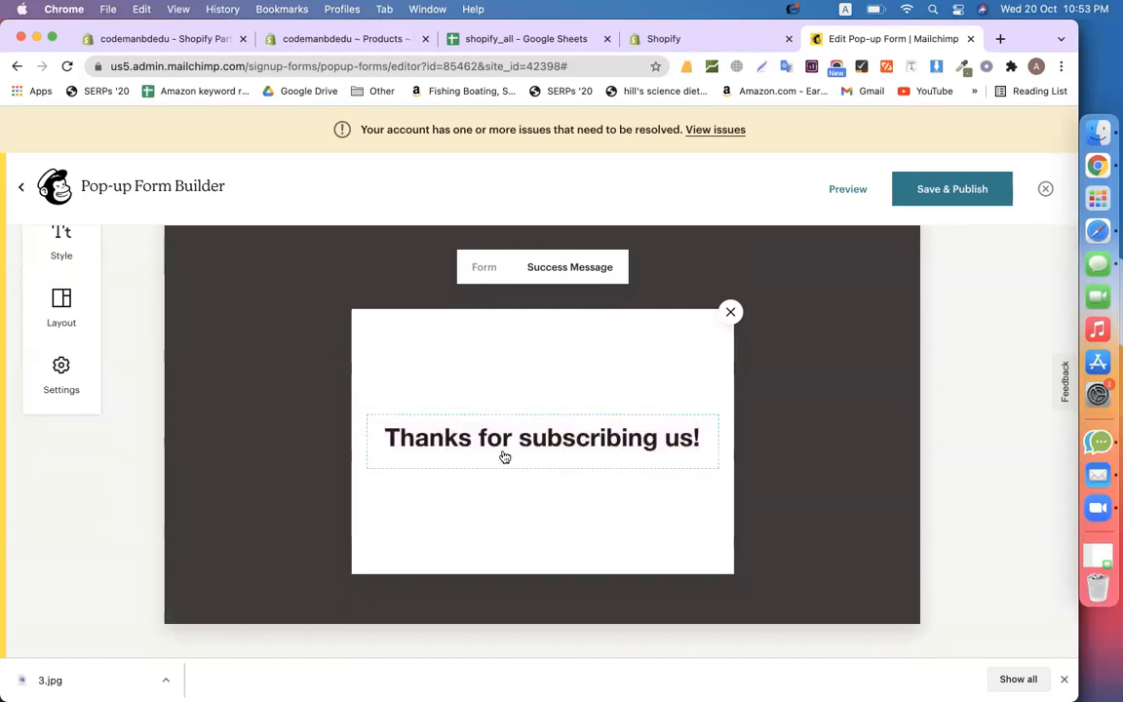
Compare the form and success message previews, ending on the signup form
click(484, 269)
click(573, 269)
click(482, 271)
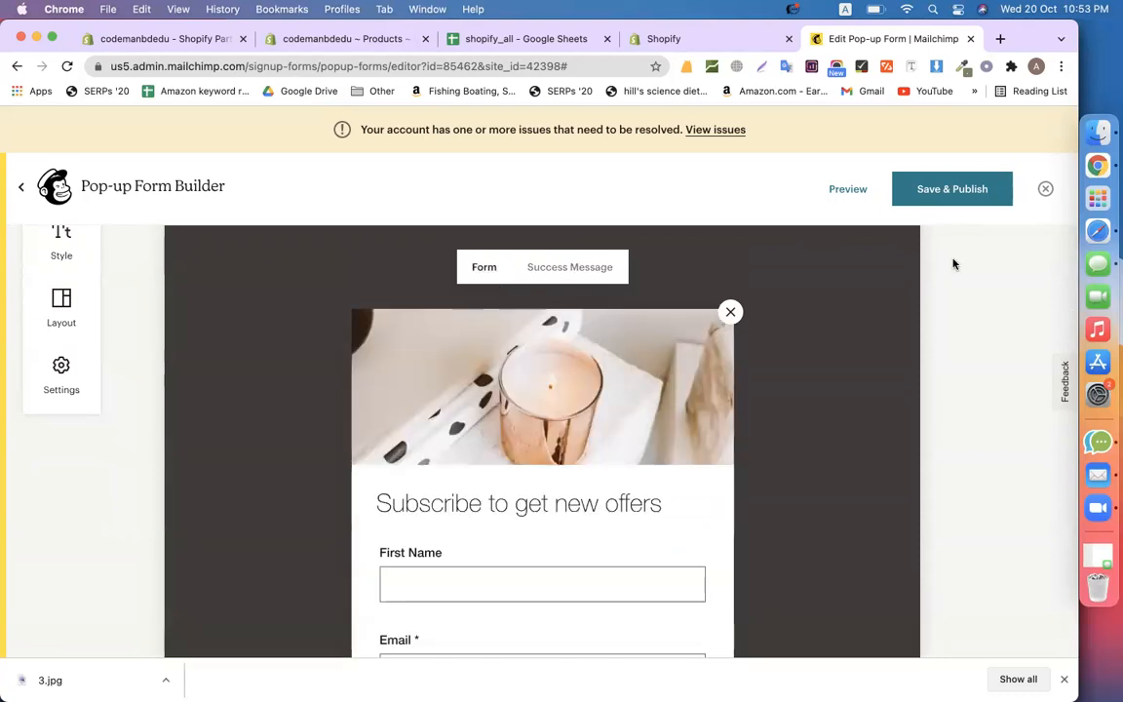
Save and publish the pop-up on codemanbdedu instead of Calyanwax
click(960, 184)
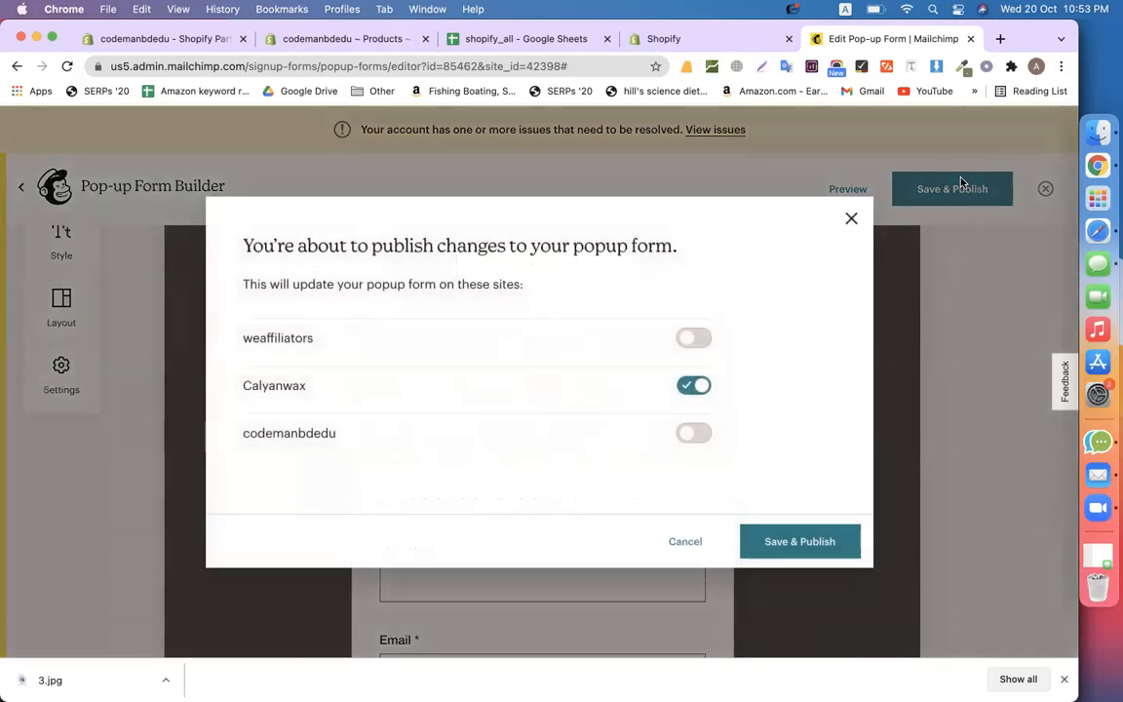
click(693, 386)
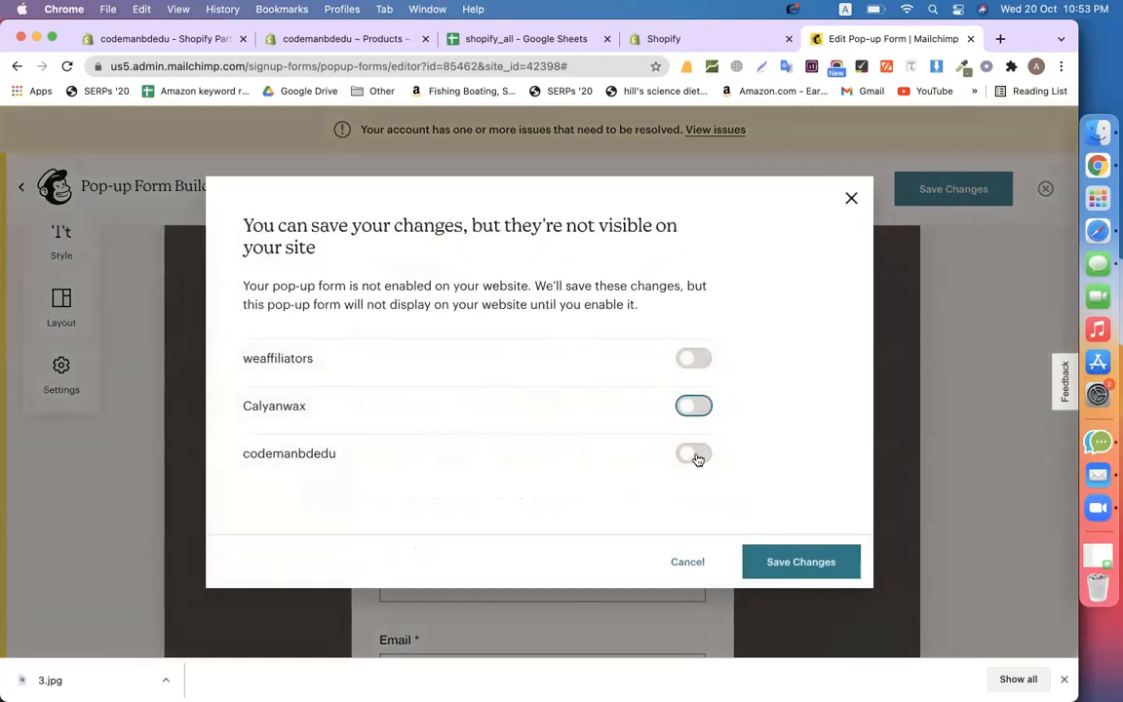
click(694, 433)
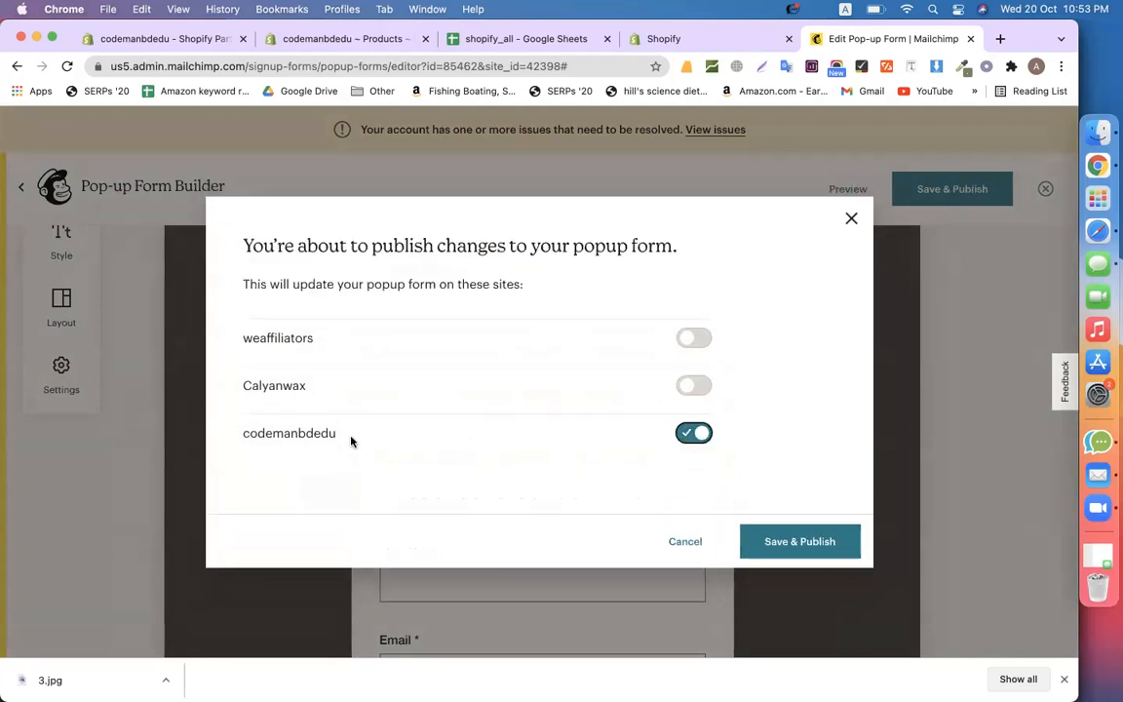
click(787, 545)
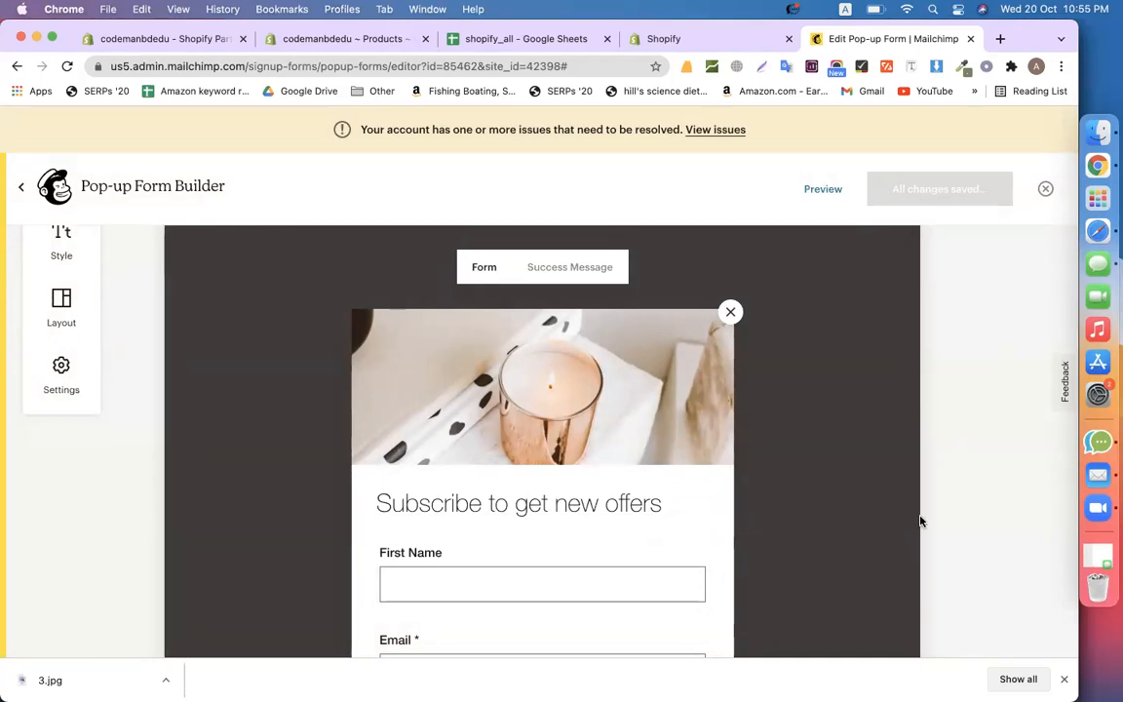
Close the downloads bar and switch to the Shopify products tab
click(1063, 678)
scroll(978, 509, up, 2)
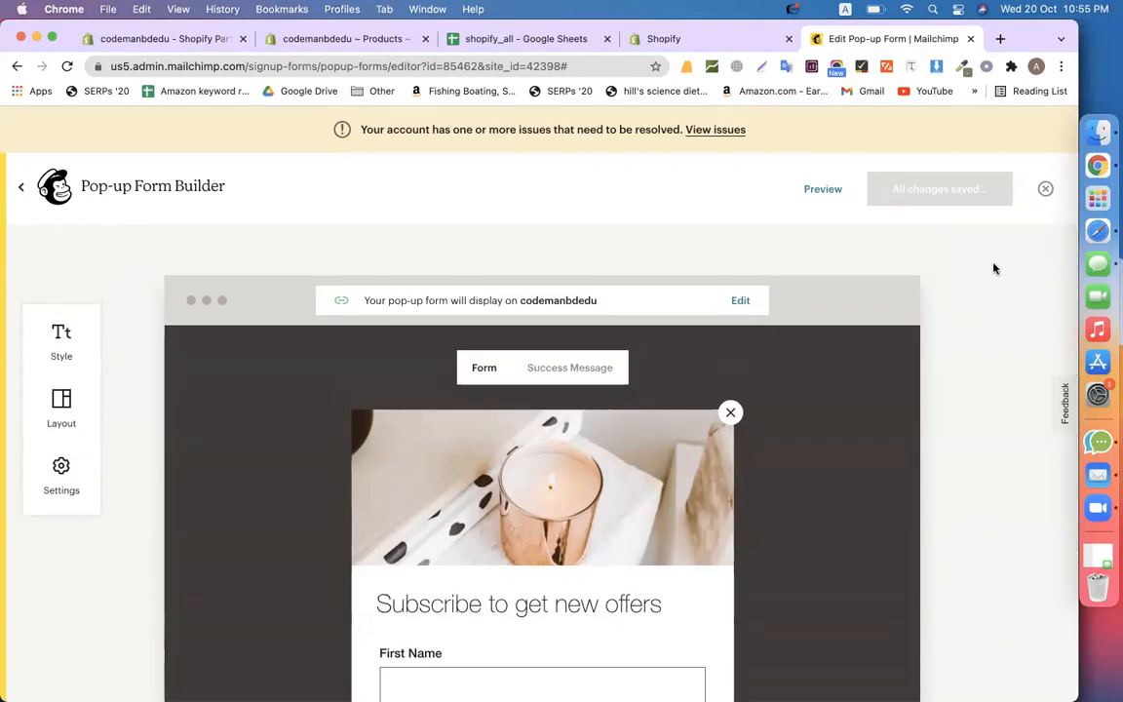
click(358, 45)
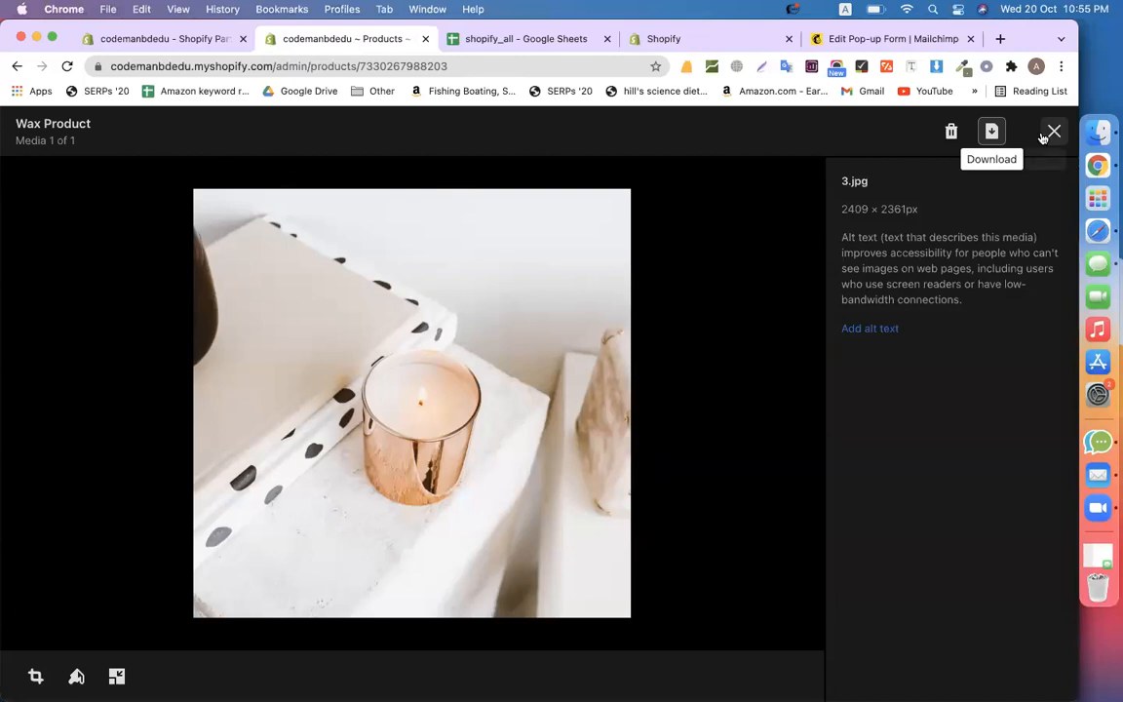
Close the product image viewer and open the live codemanbdedu online store
click(1049, 133)
scroll(471, 254, up, 3)
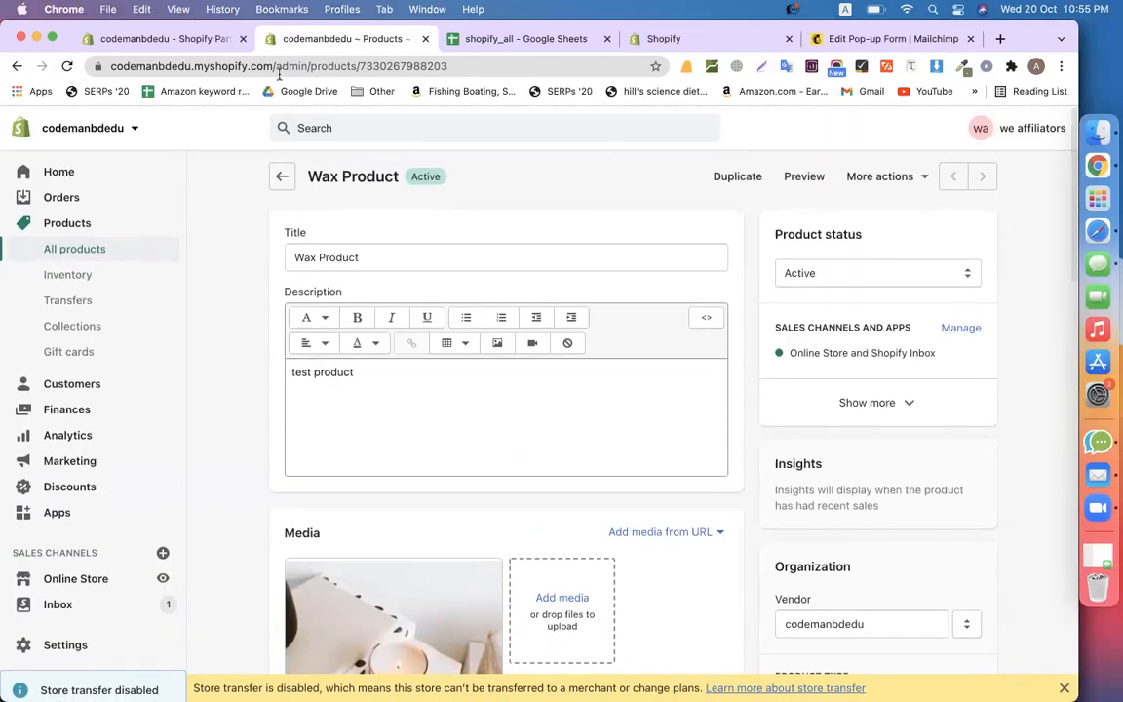
click(163, 578)
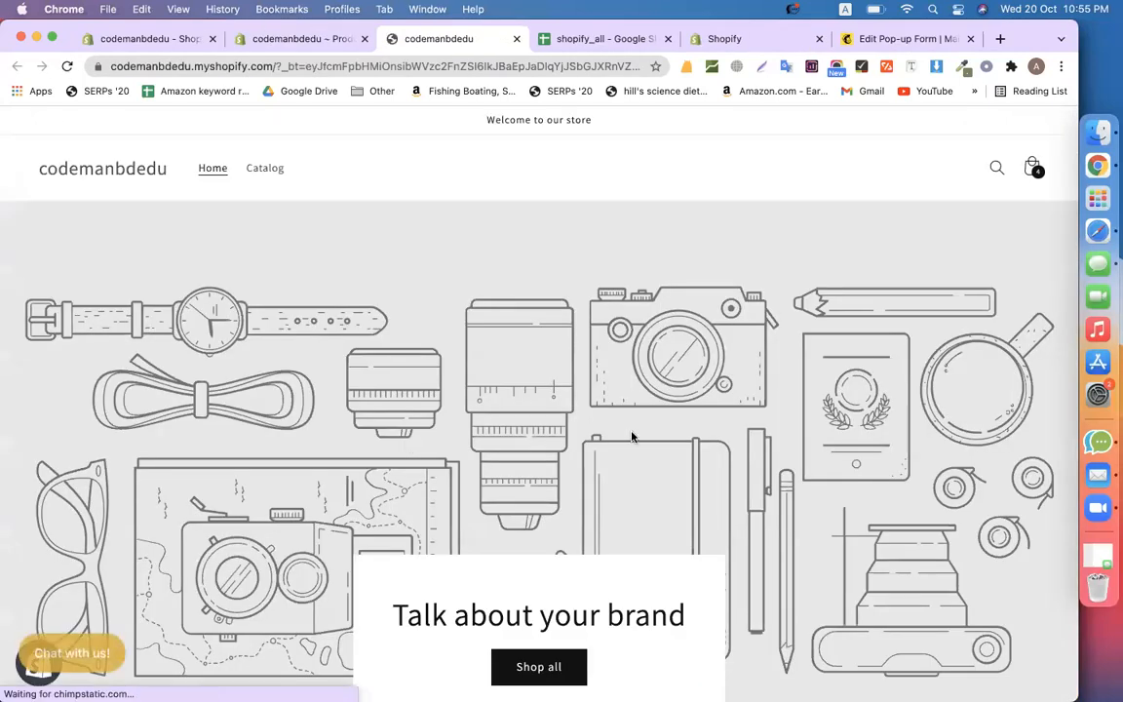
scroll(632, 436, down, 6)
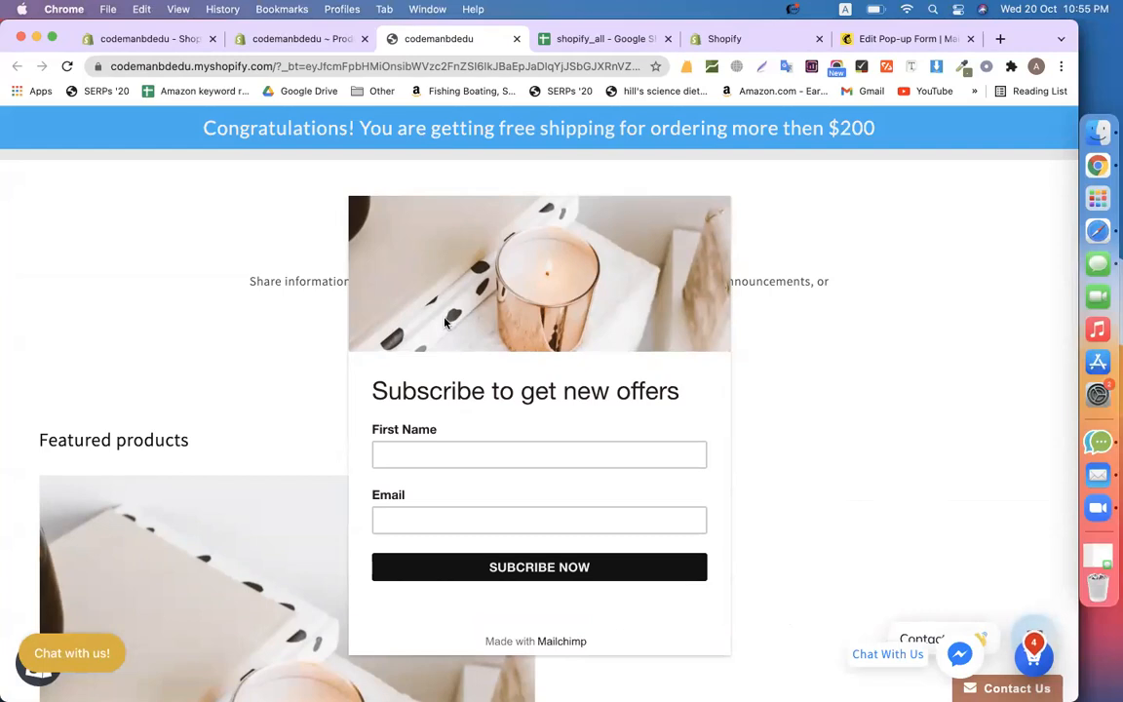
Submit a test signup in the pop-up with a first name and email address
click(452, 445)
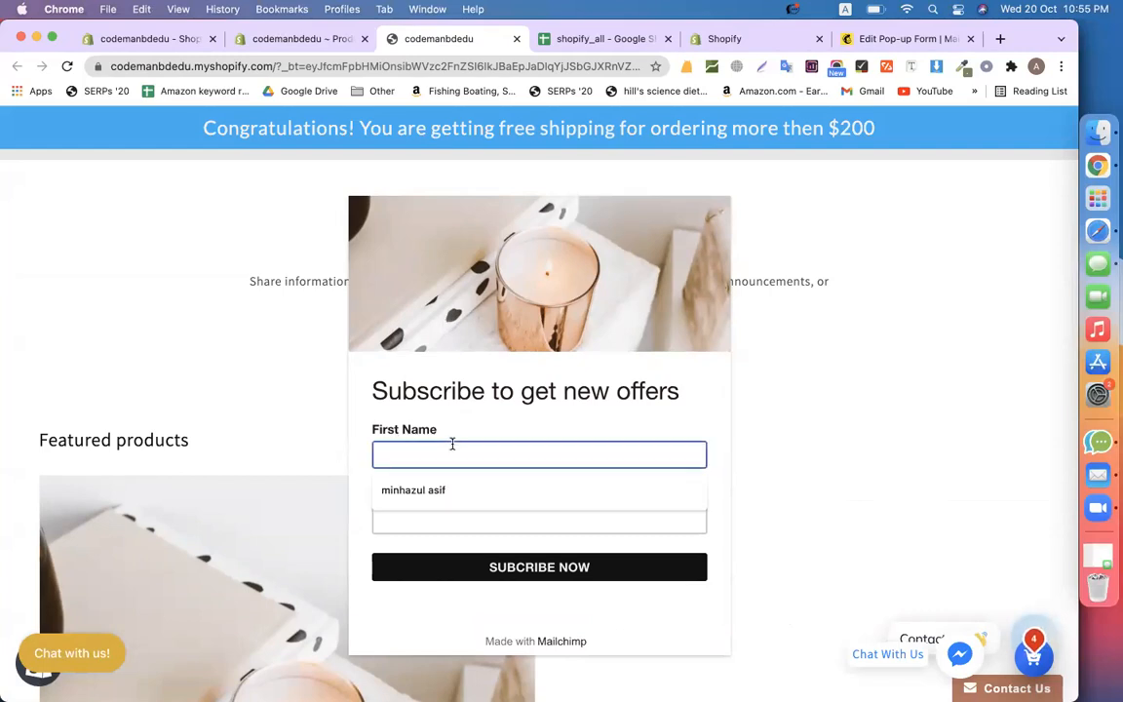
click(430, 495)
click(441, 514)
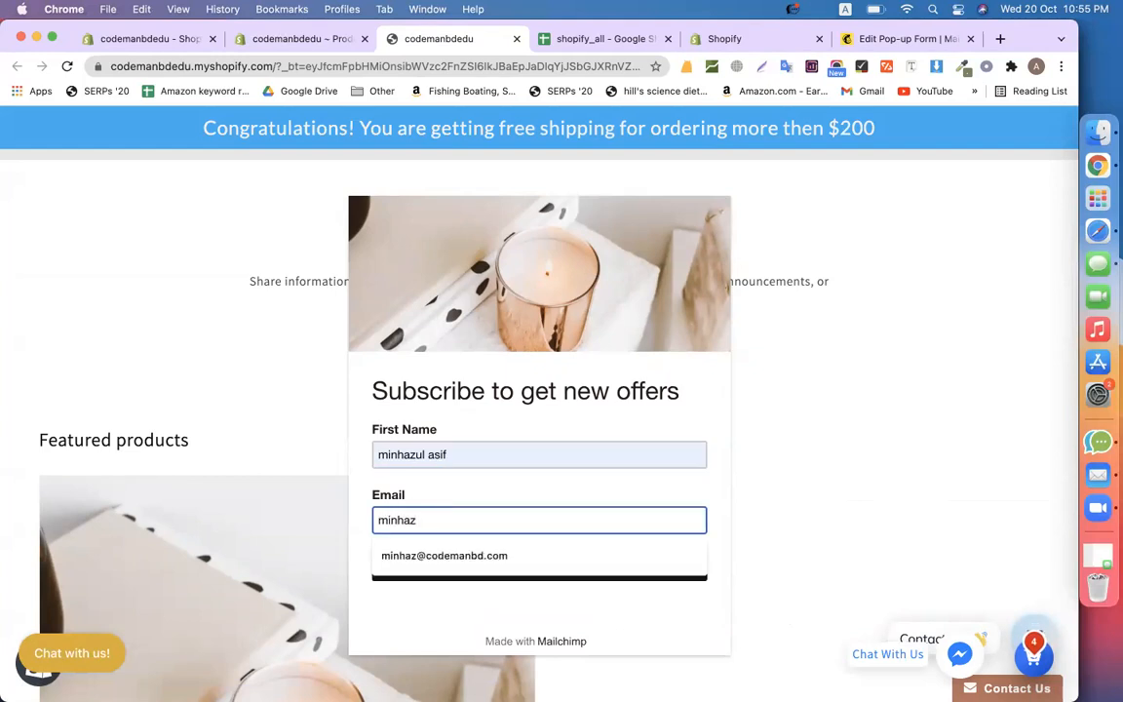
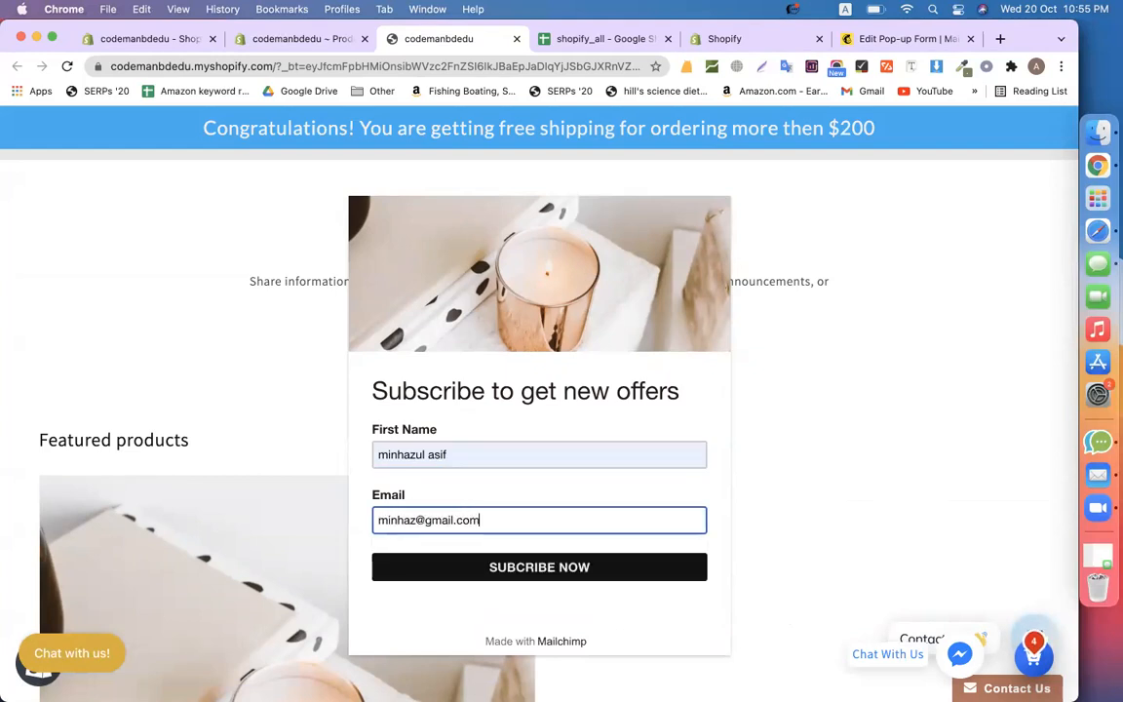
click(539, 577)
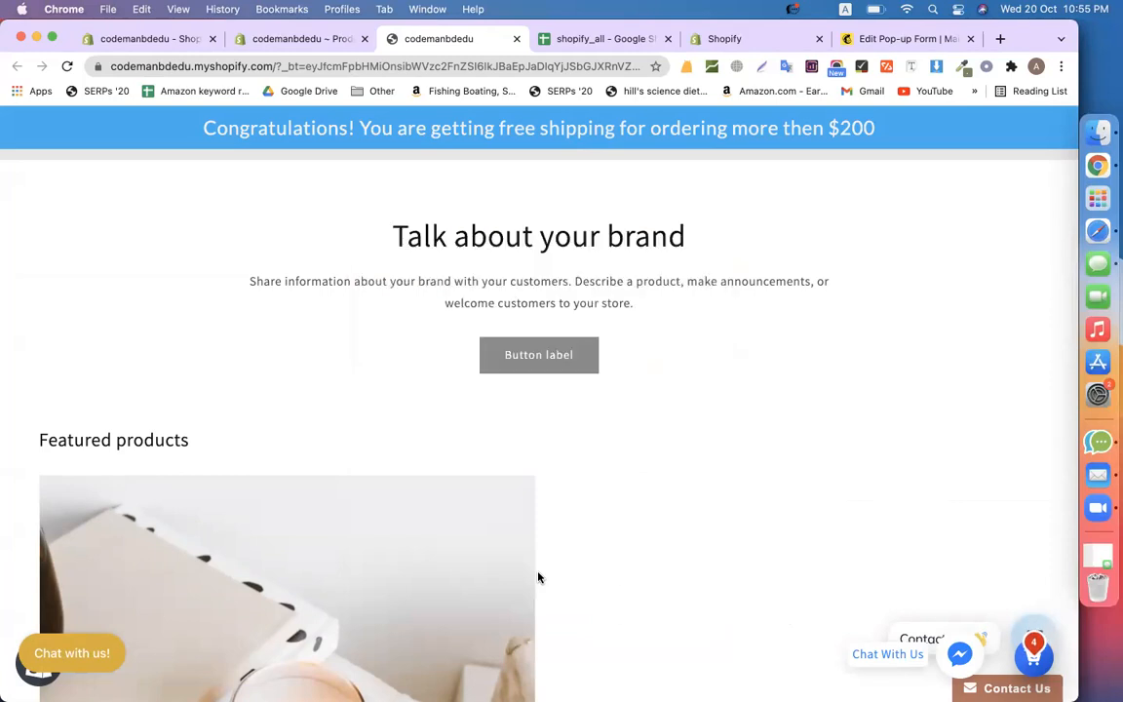
click(928, 39)
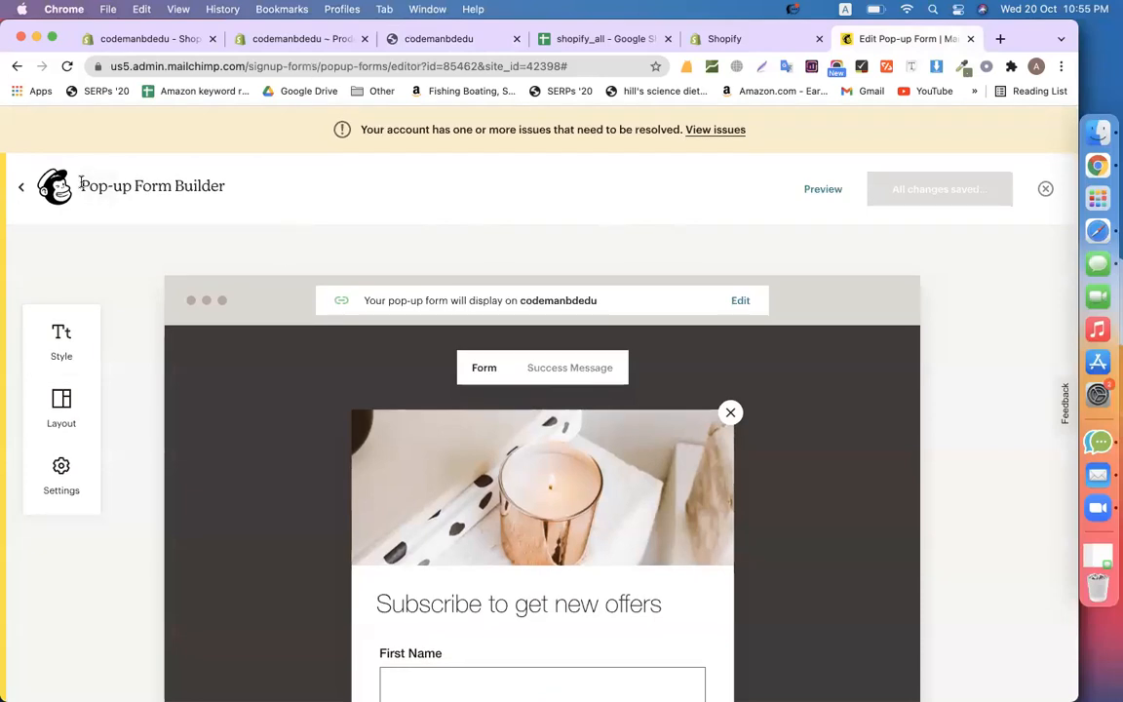
Leave the pop-up builder for the Audience section and dismiss the privacy notice
click(22, 187)
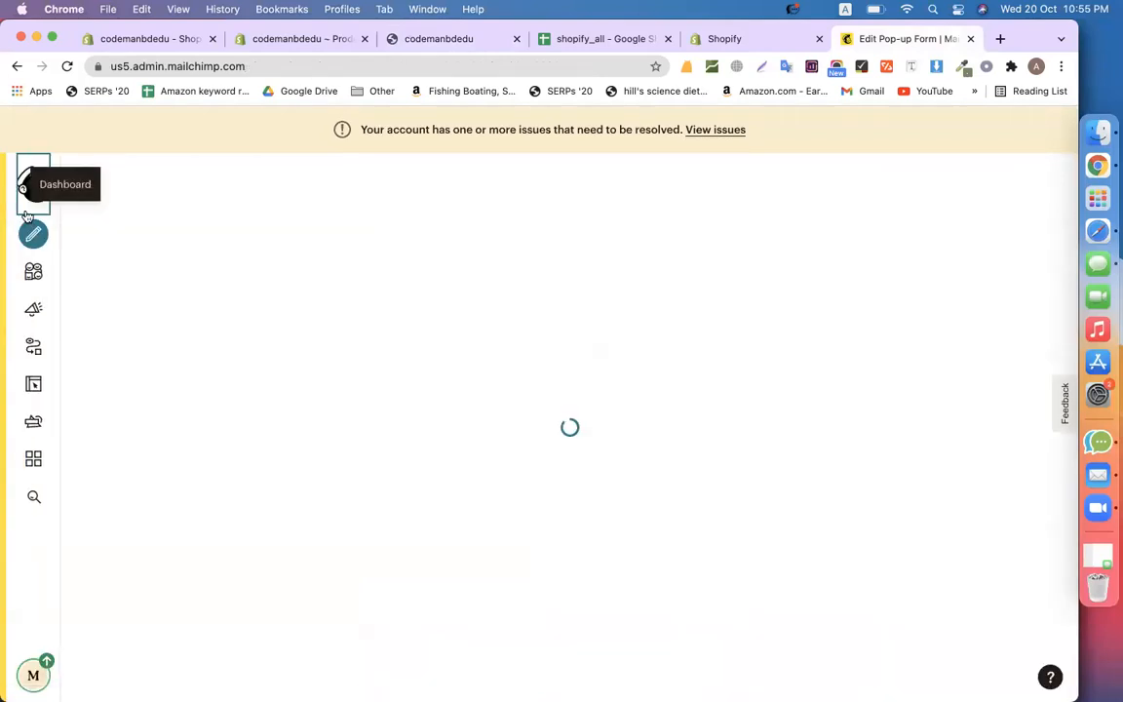
click(37, 272)
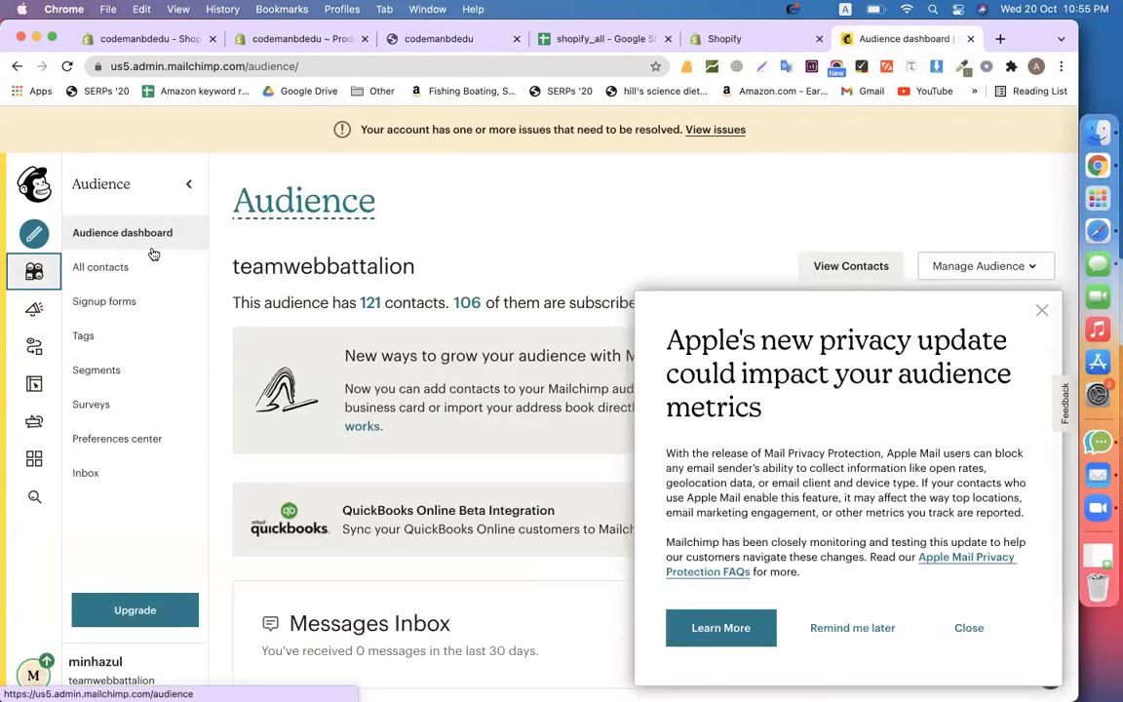
click(1043, 312)
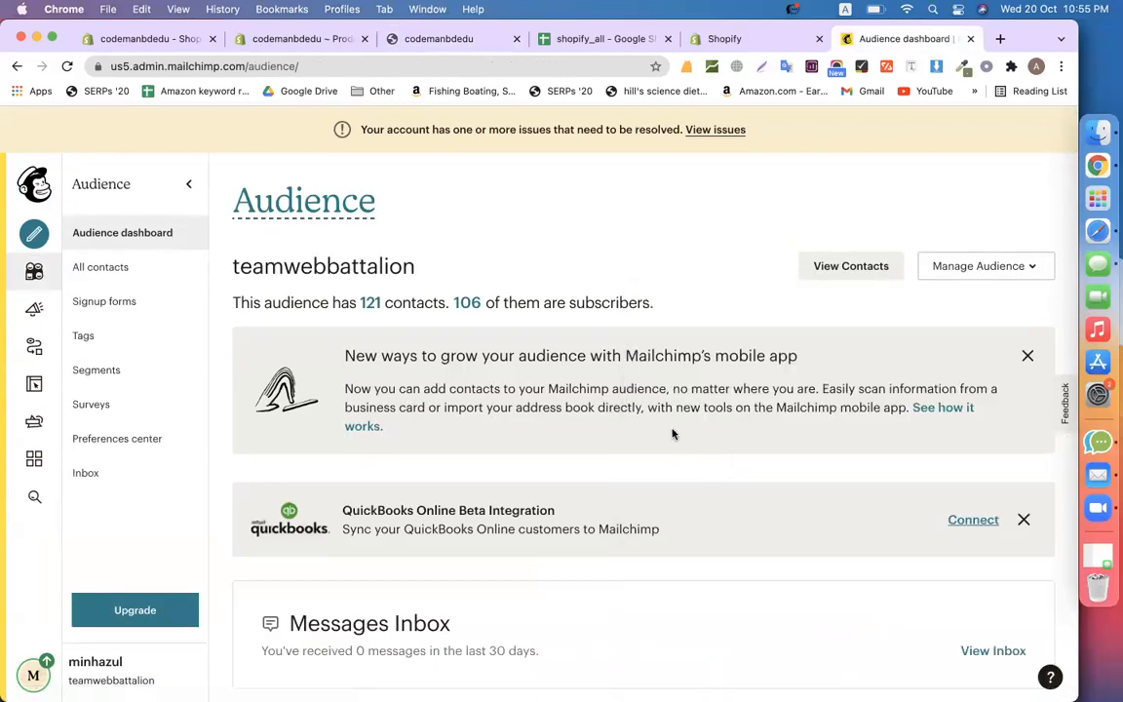
scroll(672, 430, down, 5)
scroll(671, 431, up, 4)
scroll(672, 431, up, 2)
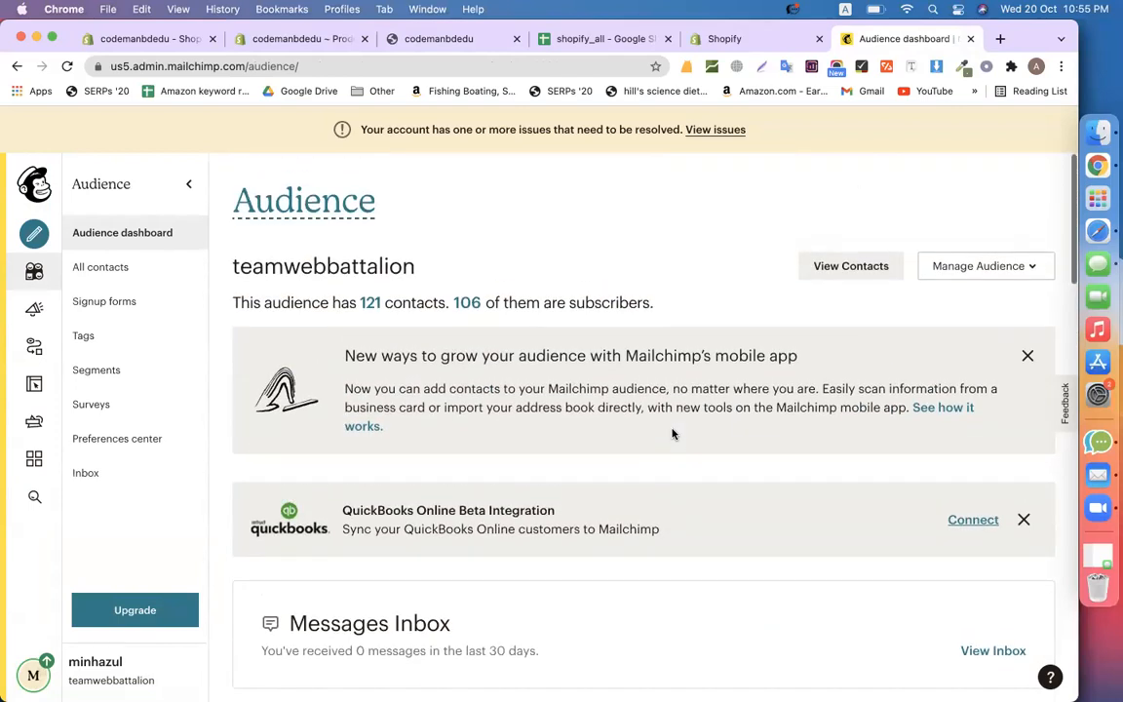
Open All contacts and review the list, now totalling 122 contacts
click(370, 303)
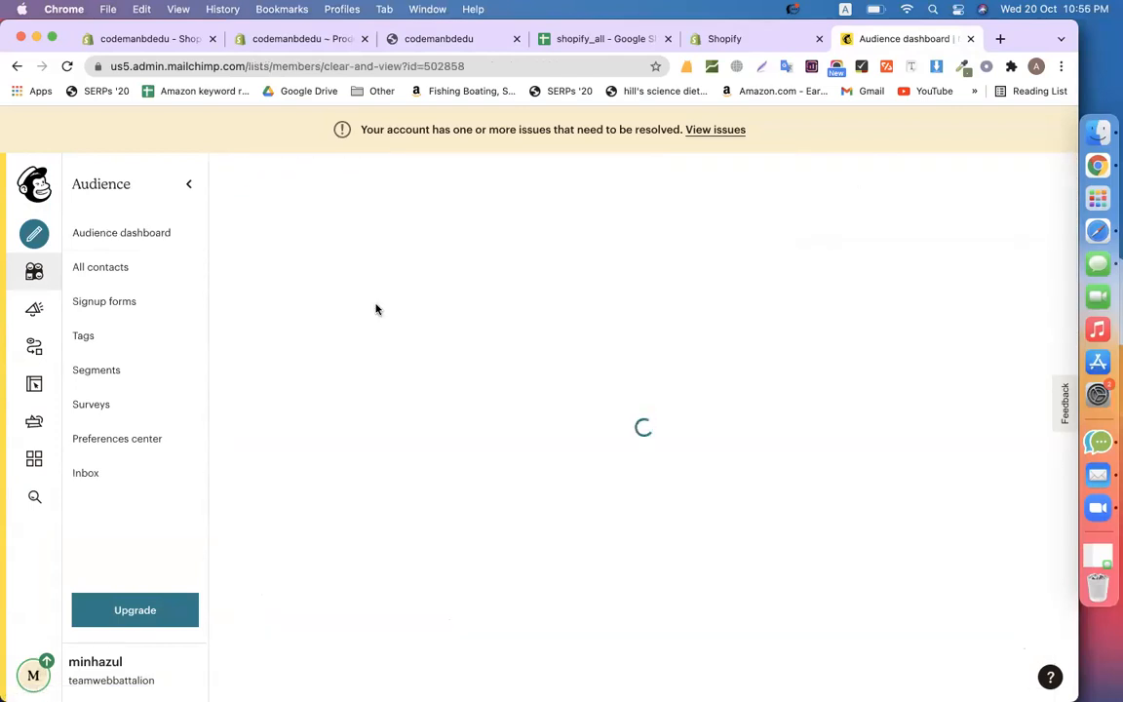
scroll(663, 322, down, 4)
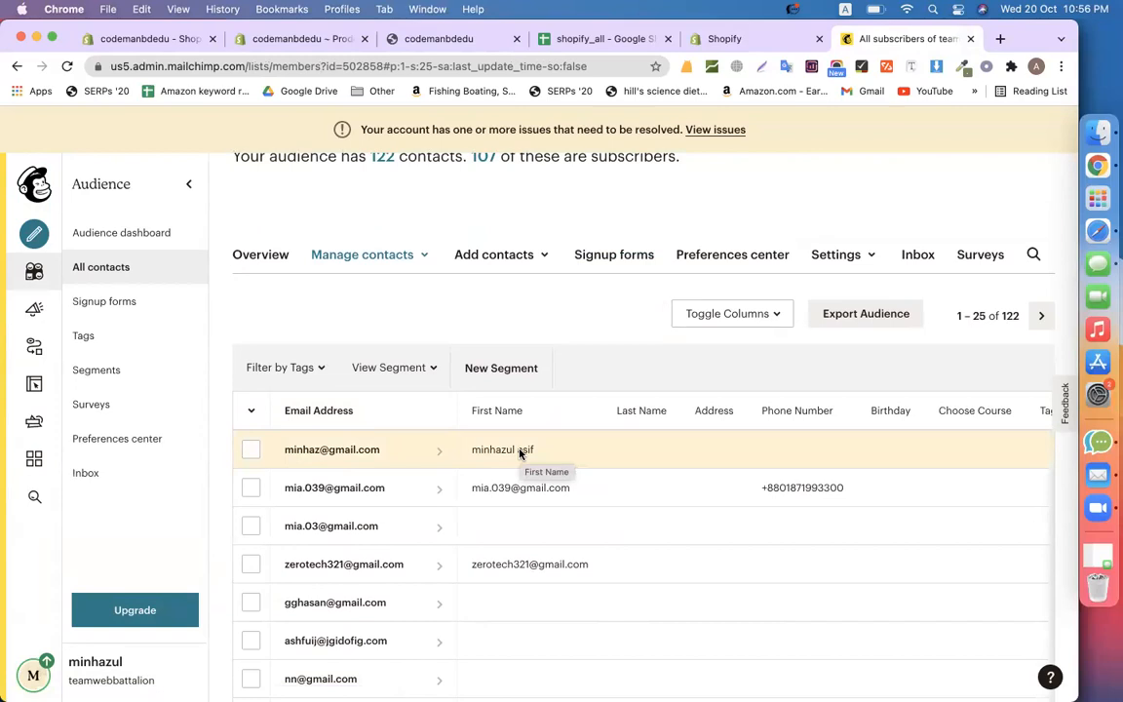
scroll(495, 298, up, 3)
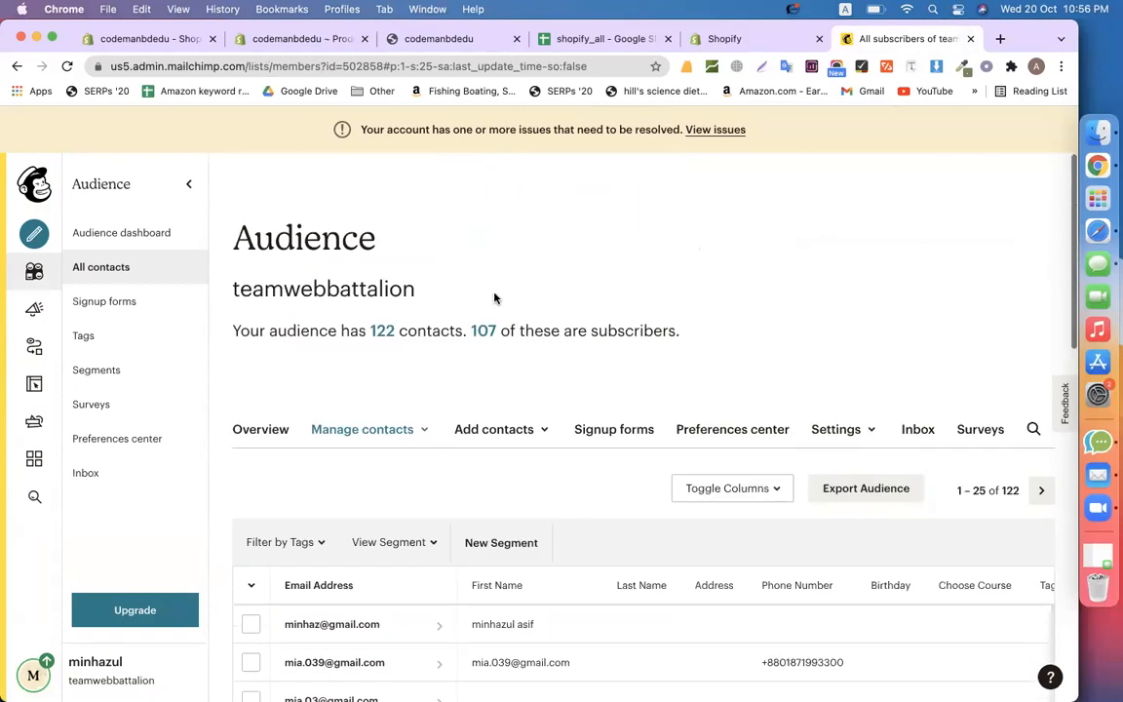
scroll(494, 299, down, 6)
scroll(494, 298, up, 6)
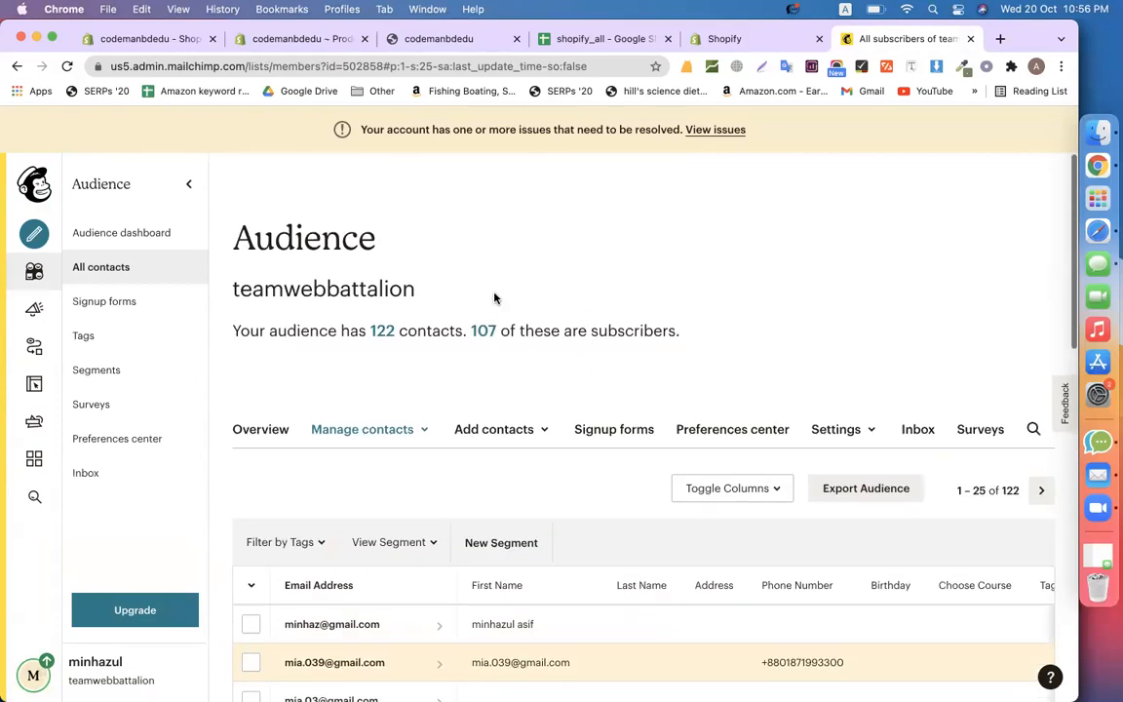
scroll(494, 298, down, 5)
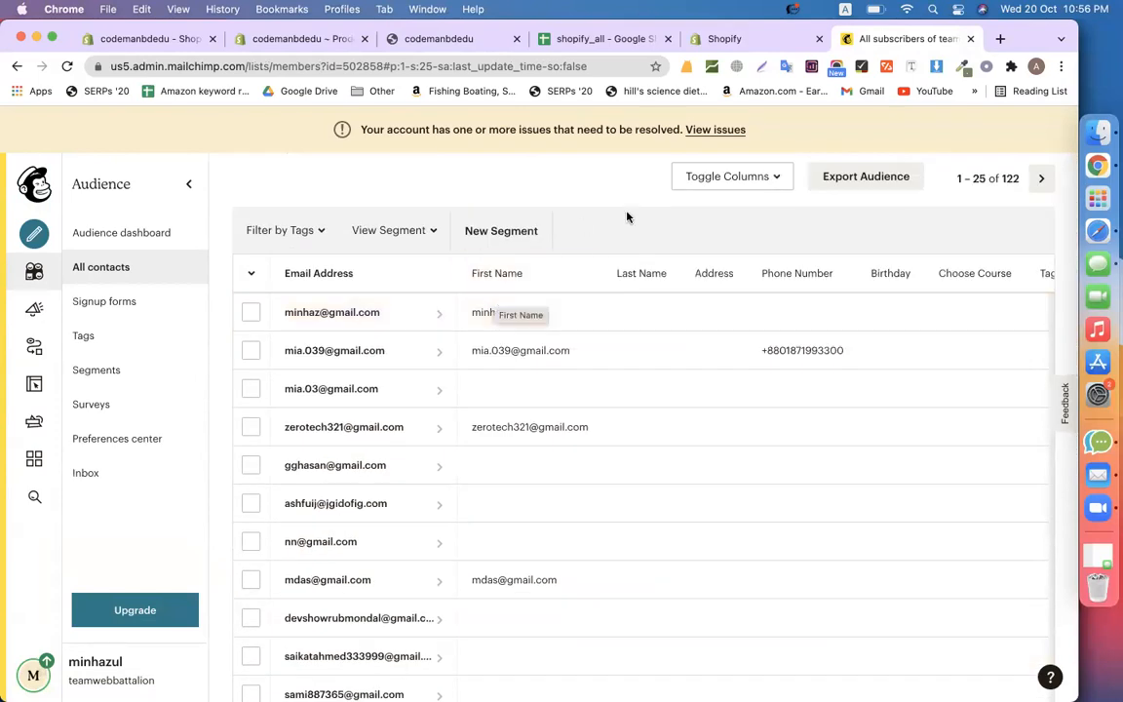
scroll(546, 189, up, 4)
scroll(545, 190, up, 1)
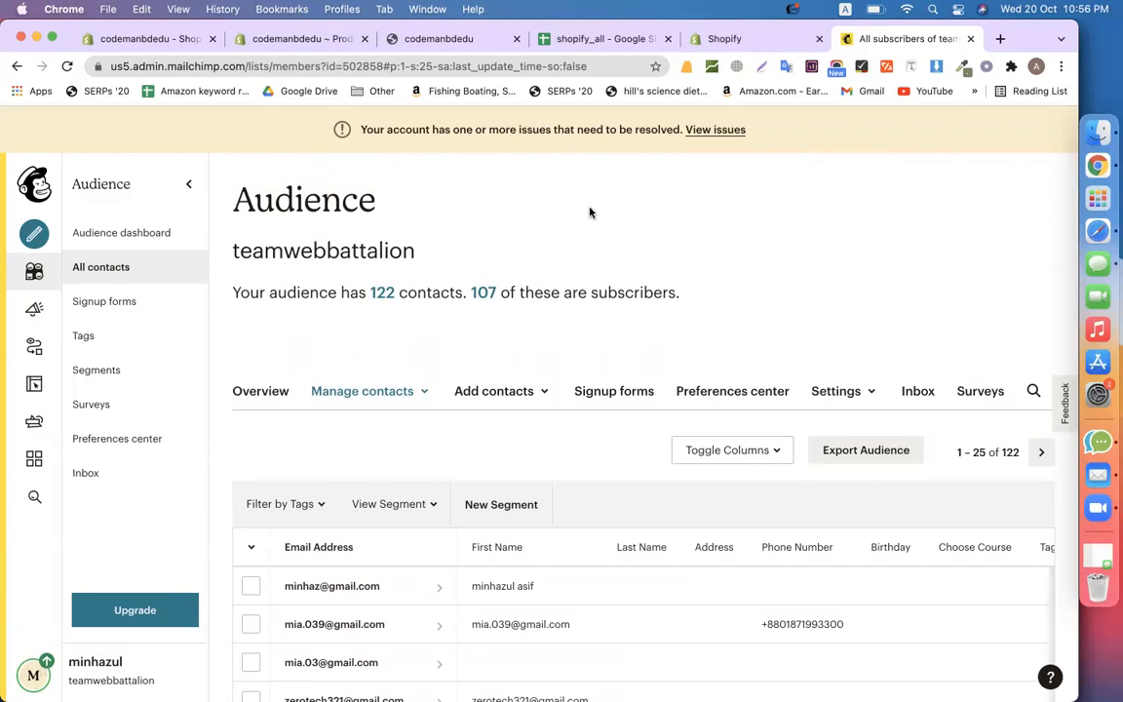
Create a new Regular email campaign from the Campaigns section
click(35, 311)
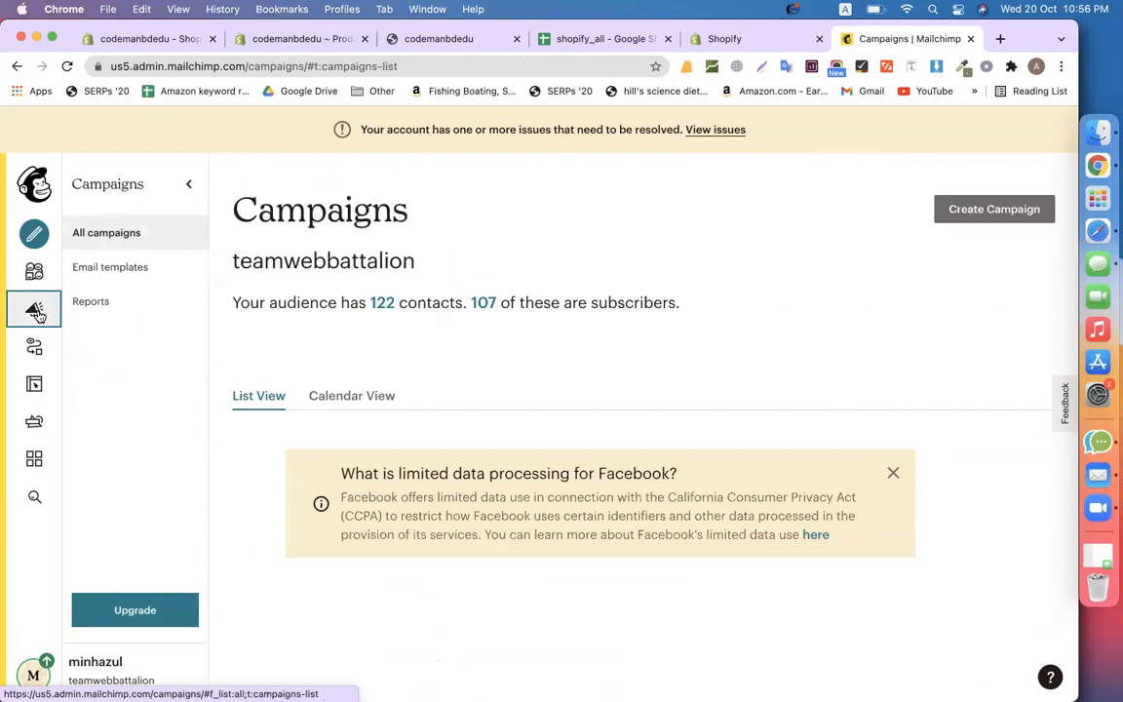
click(166, 274)
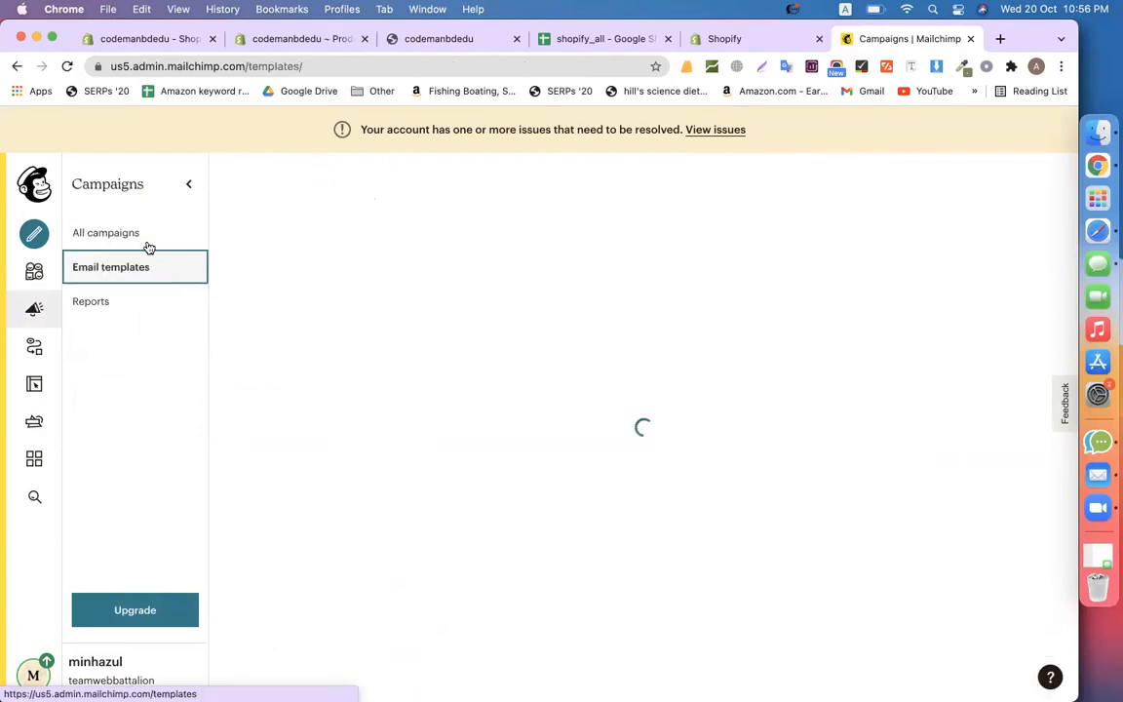
click(145, 240)
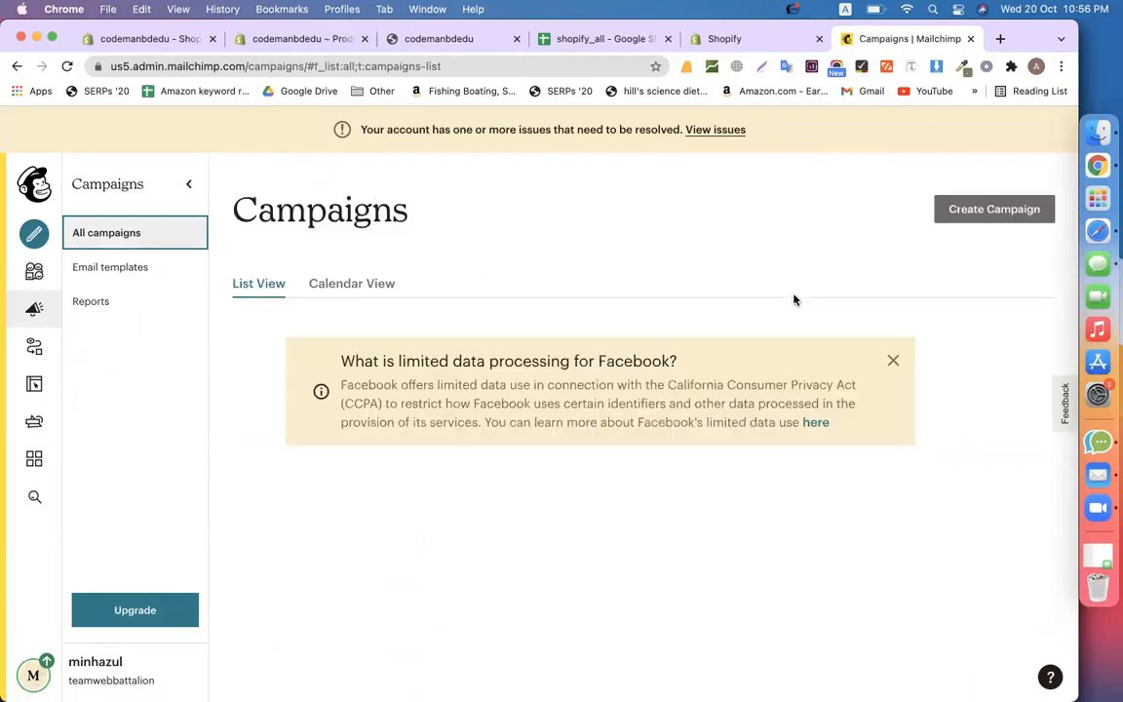
click(968, 210)
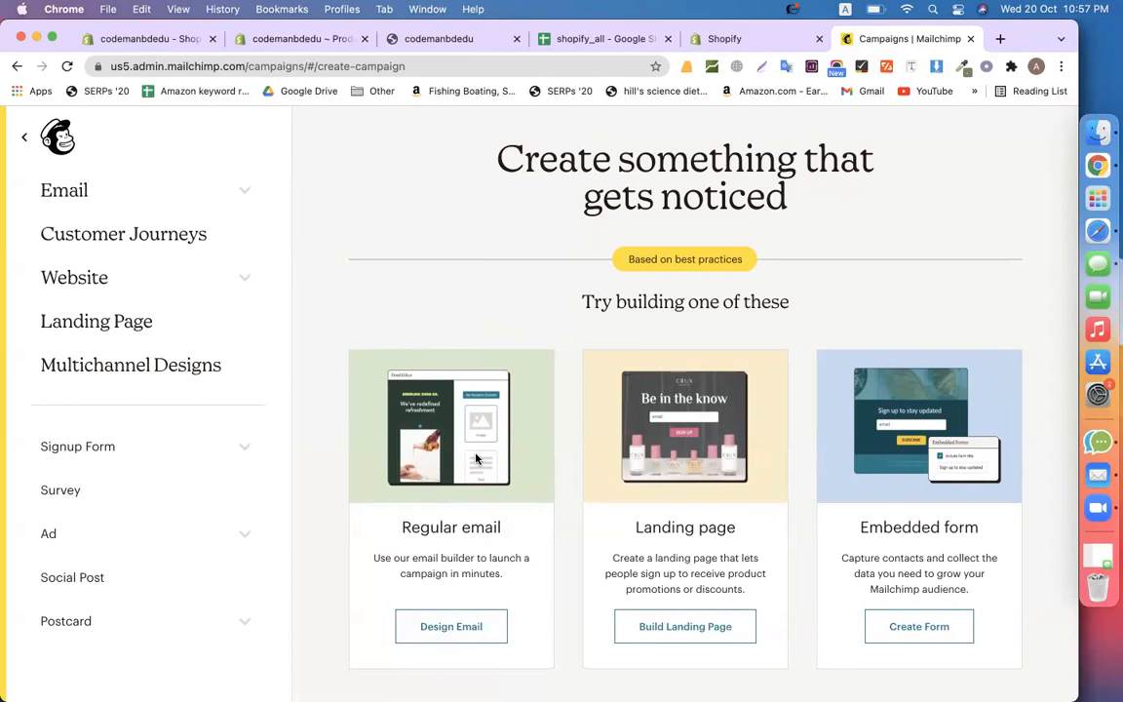
click(462, 629)
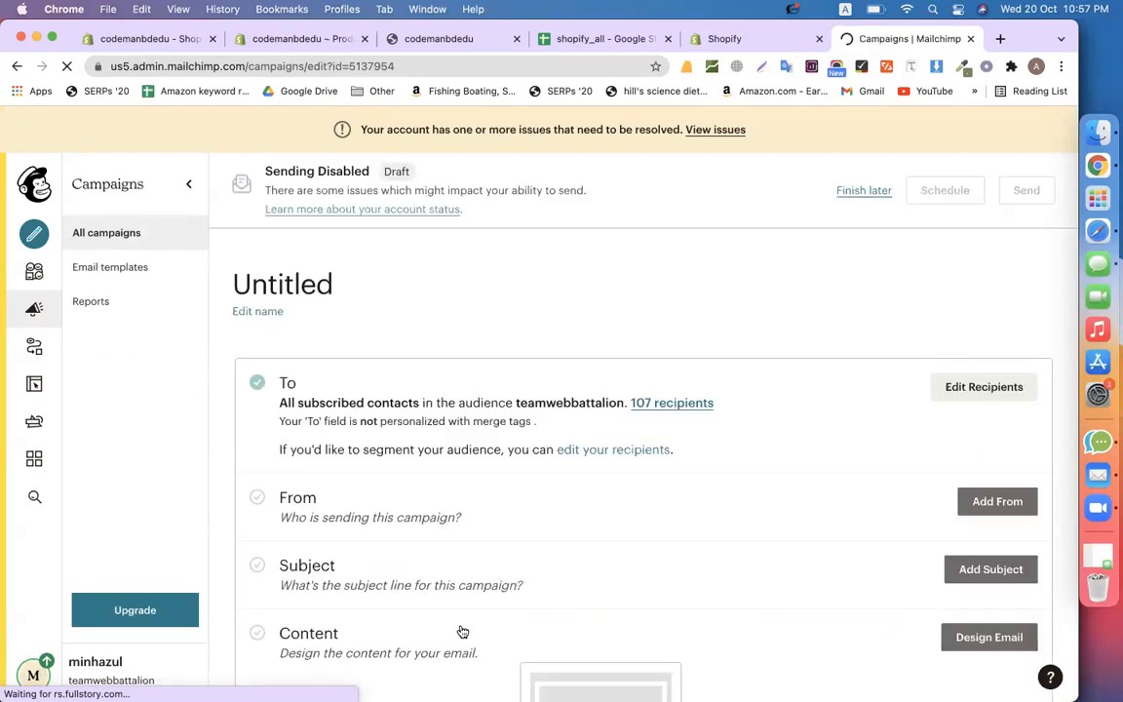
Fill in and save the campaign's From name and sender email address
scroll(513, 539, down, 2)
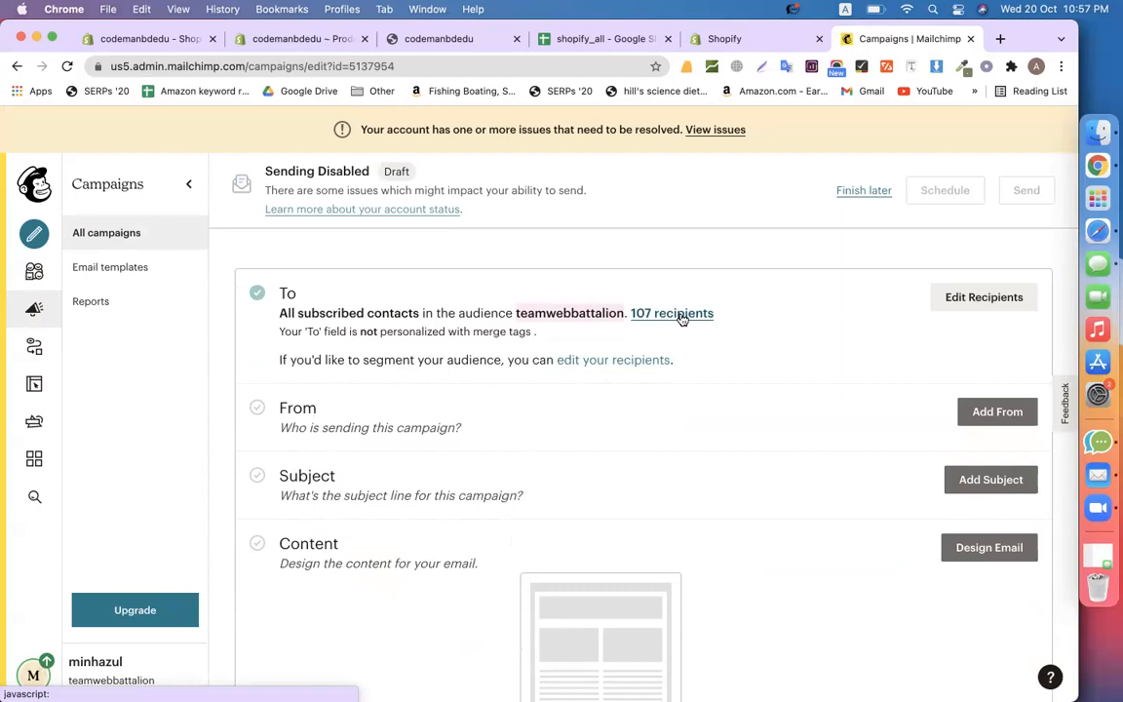
scroll(434, 401, down, 2)
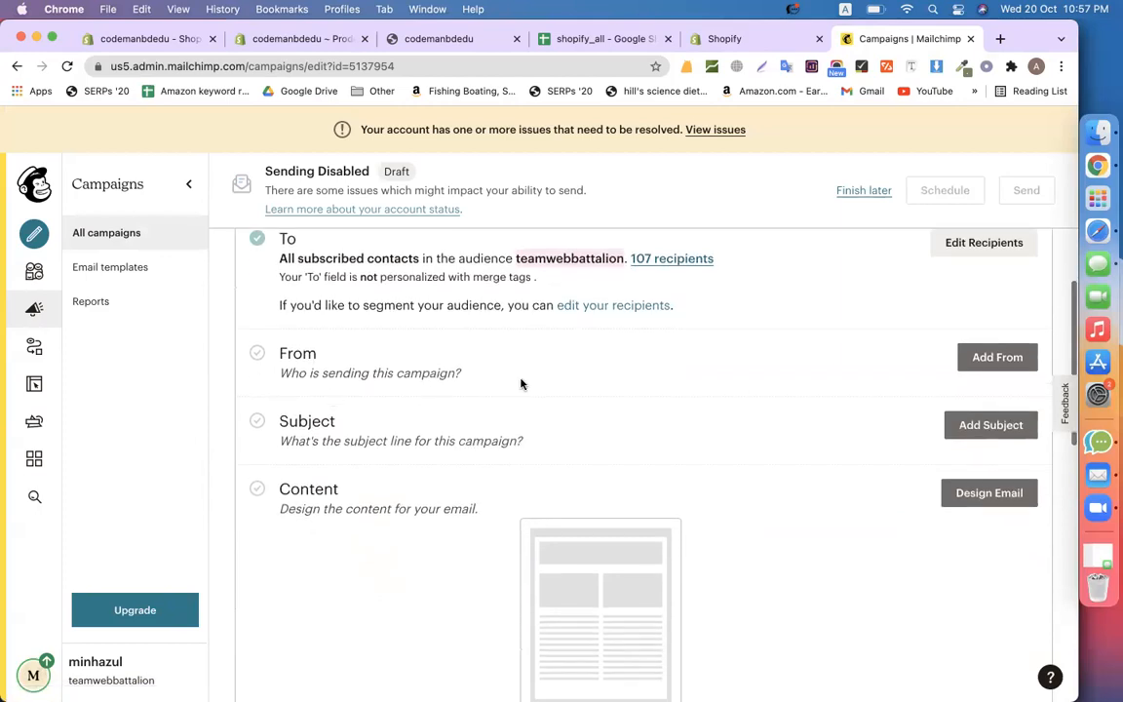
click(996, 360)
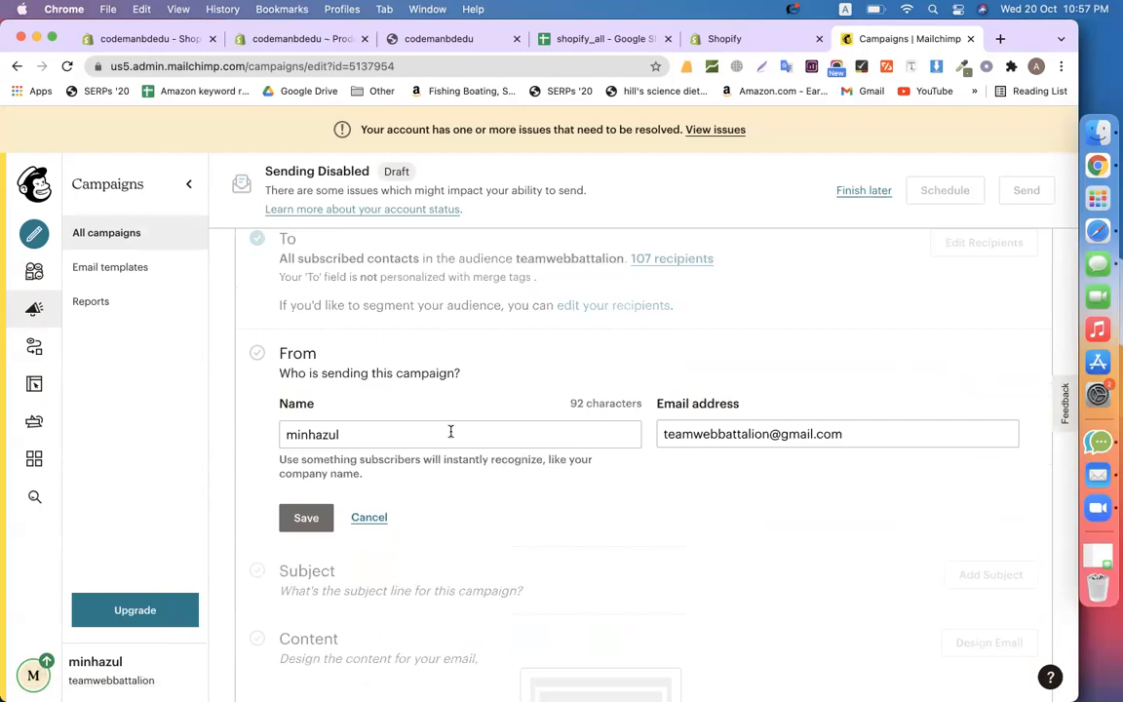
click(754, 432)
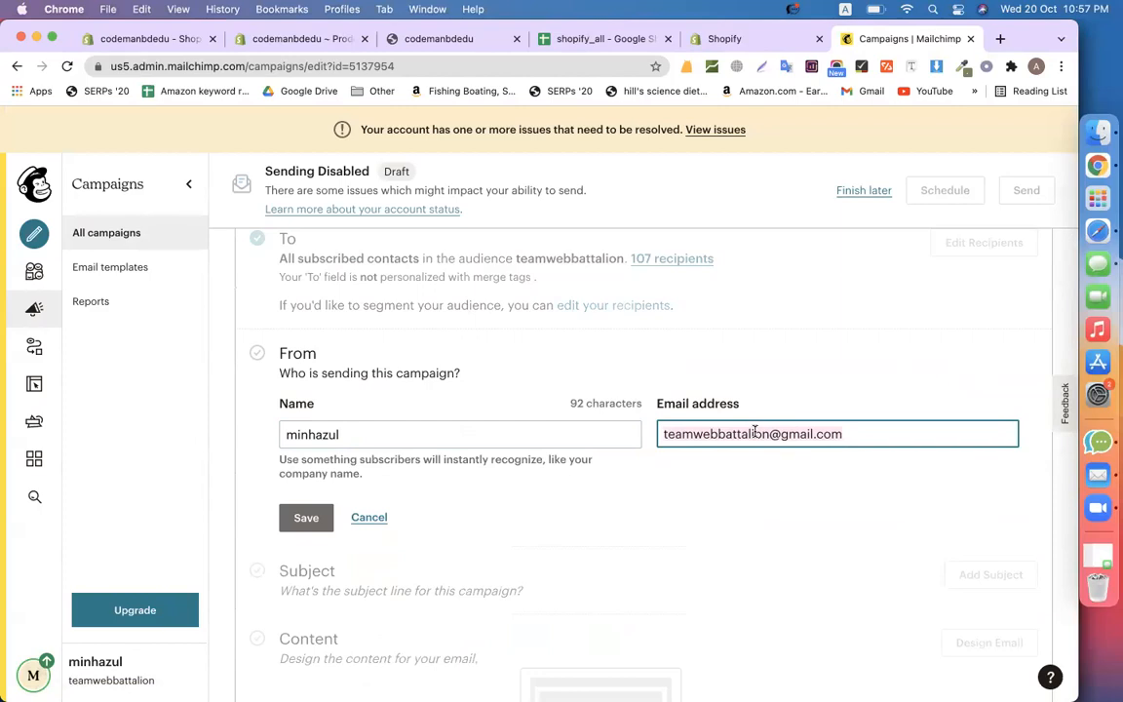
click(308, 523)
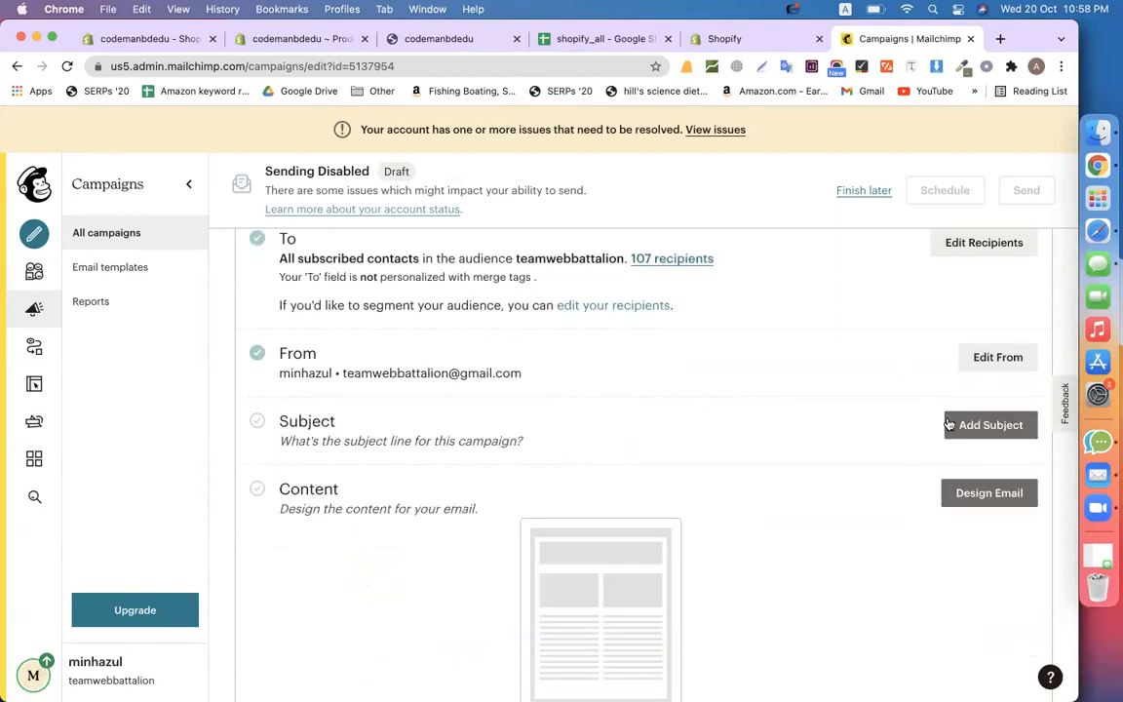
Enter subject 'New product launched' plus the store name codemanbdedu copied from Shopify
click(979, 426)
click(497, 455)
text(New pro)
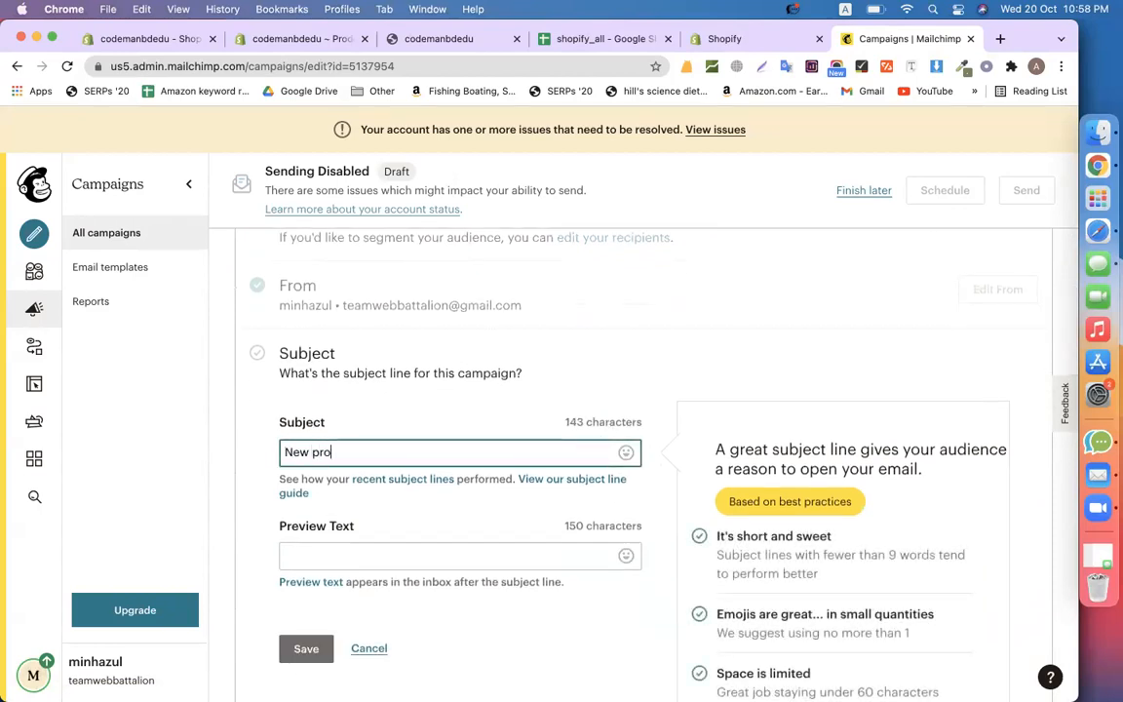
text(duct launched at c)
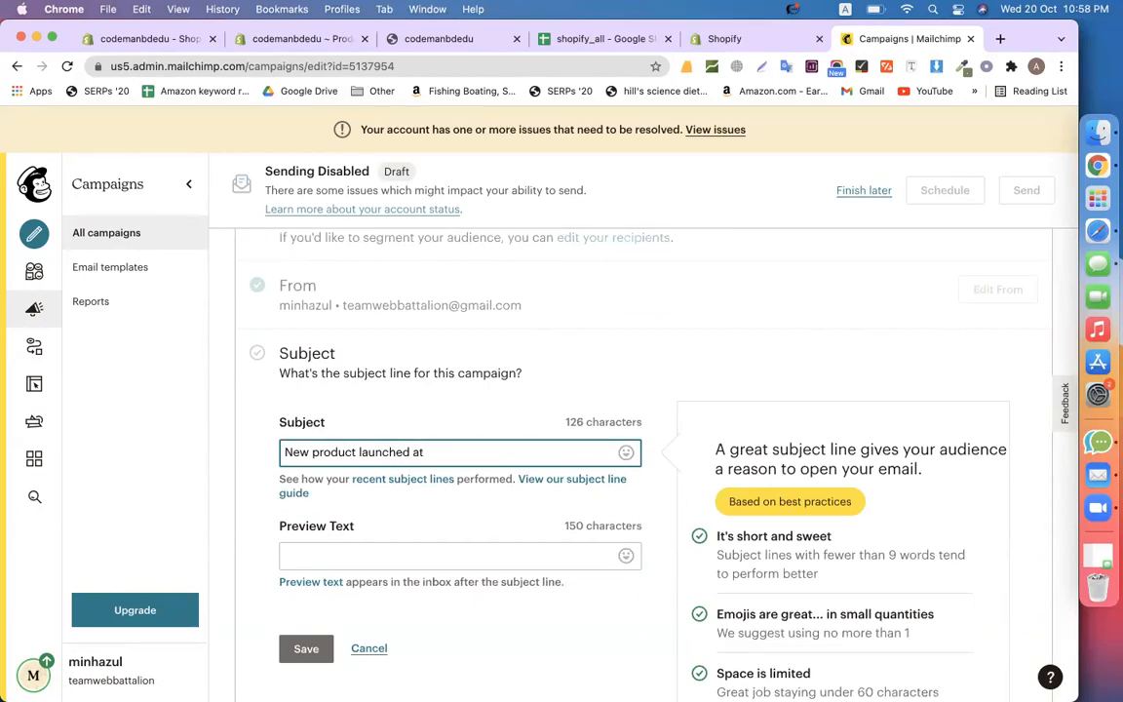
click(290, 39)
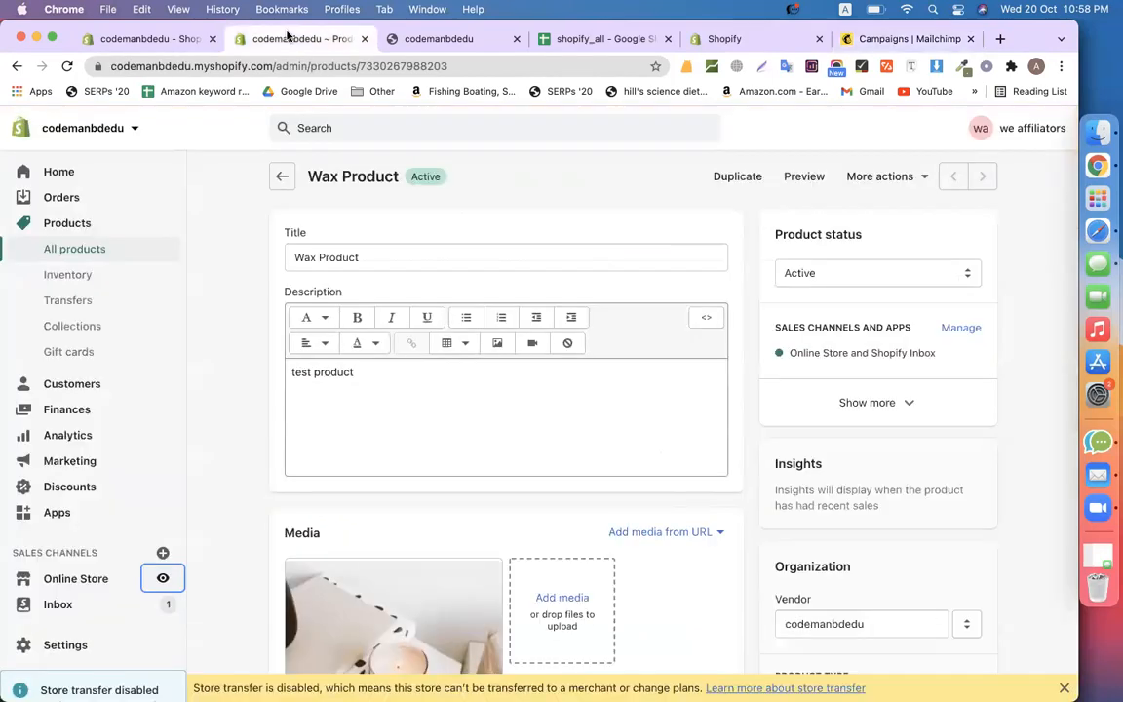
double_click(190, 61)
key(super+c)
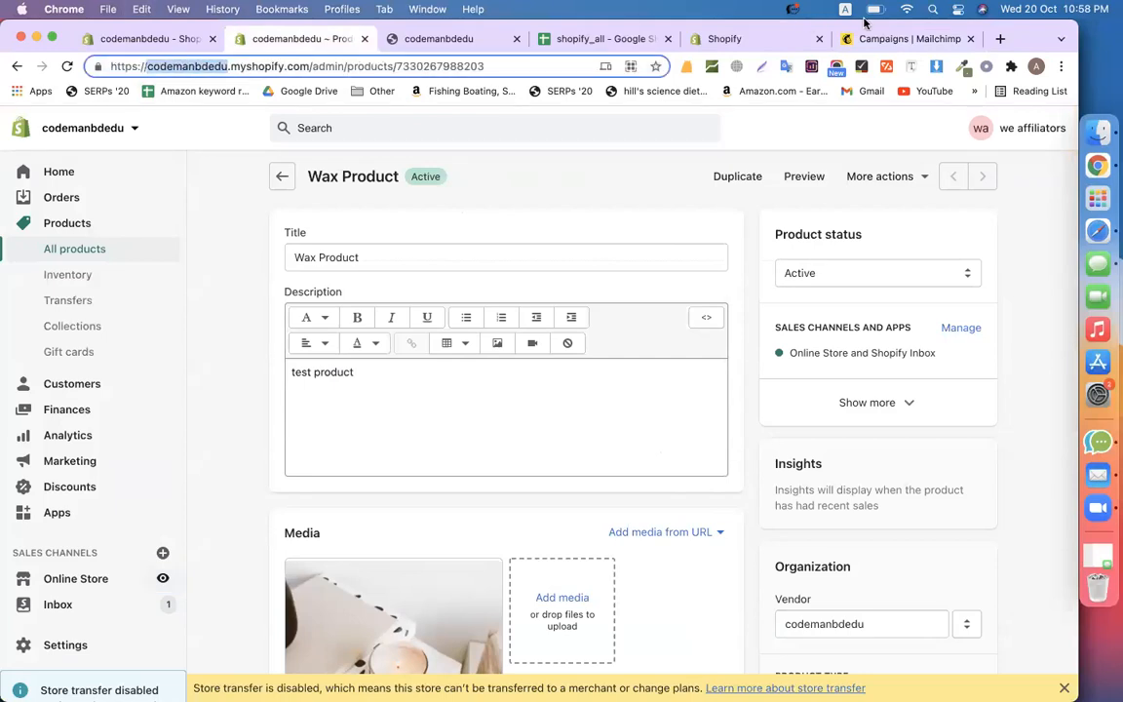
click(889, 39)
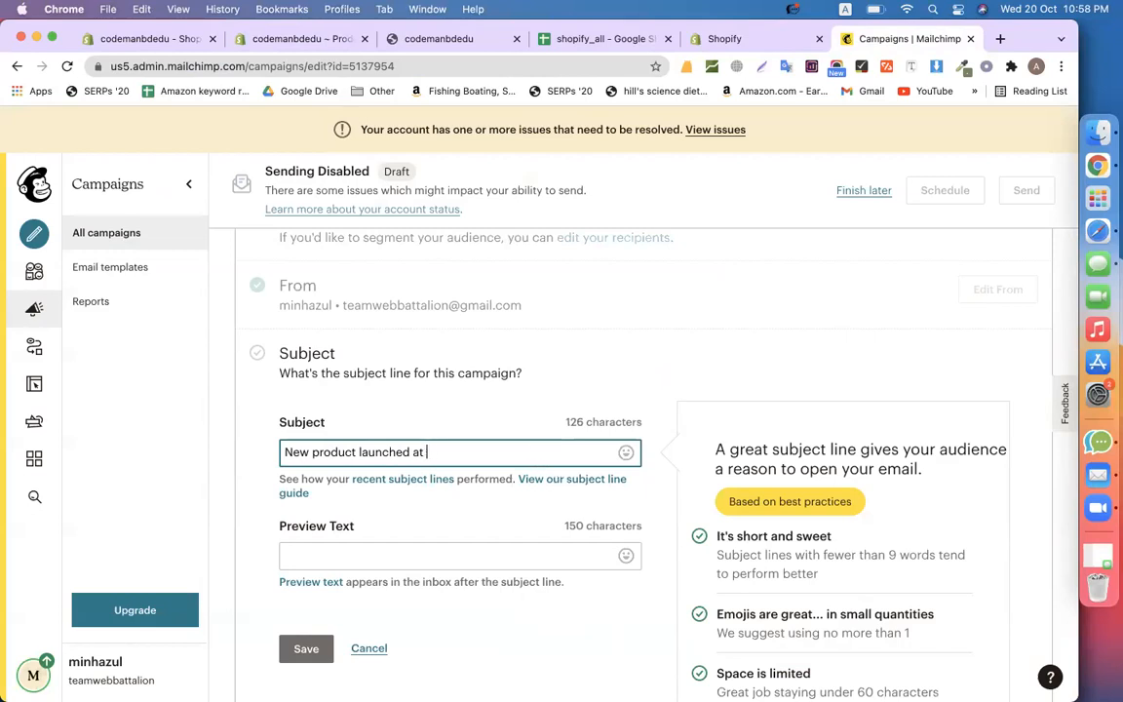
key(super+v)
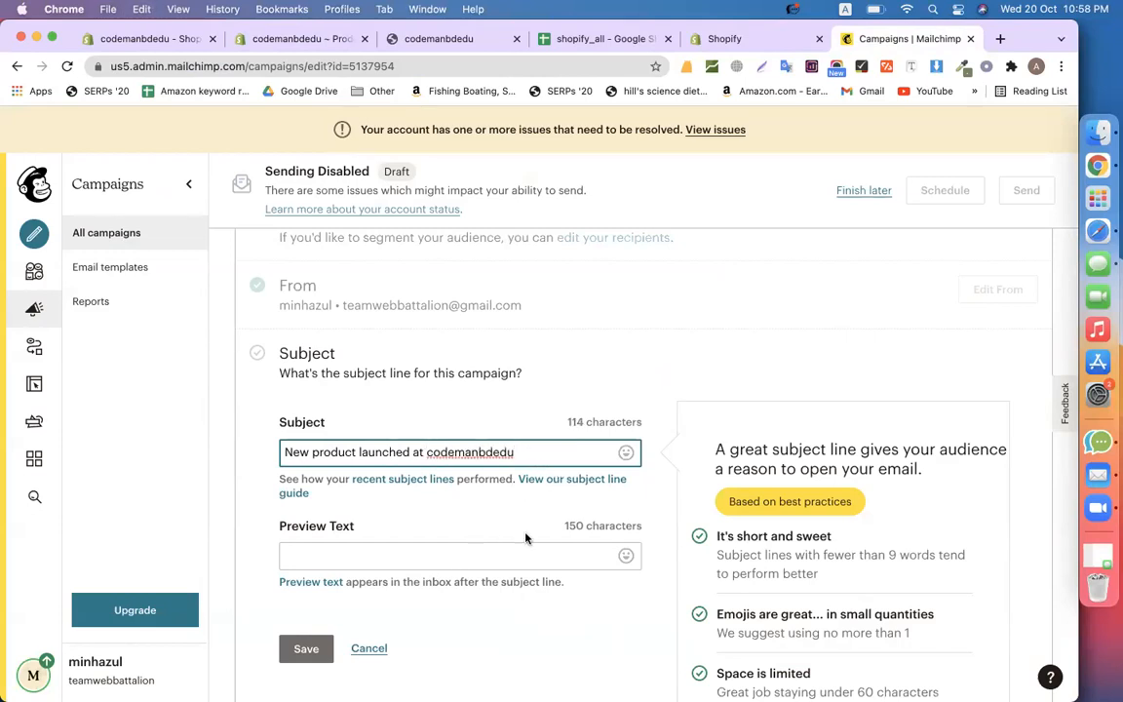
scroll(526, 537, down, 2)
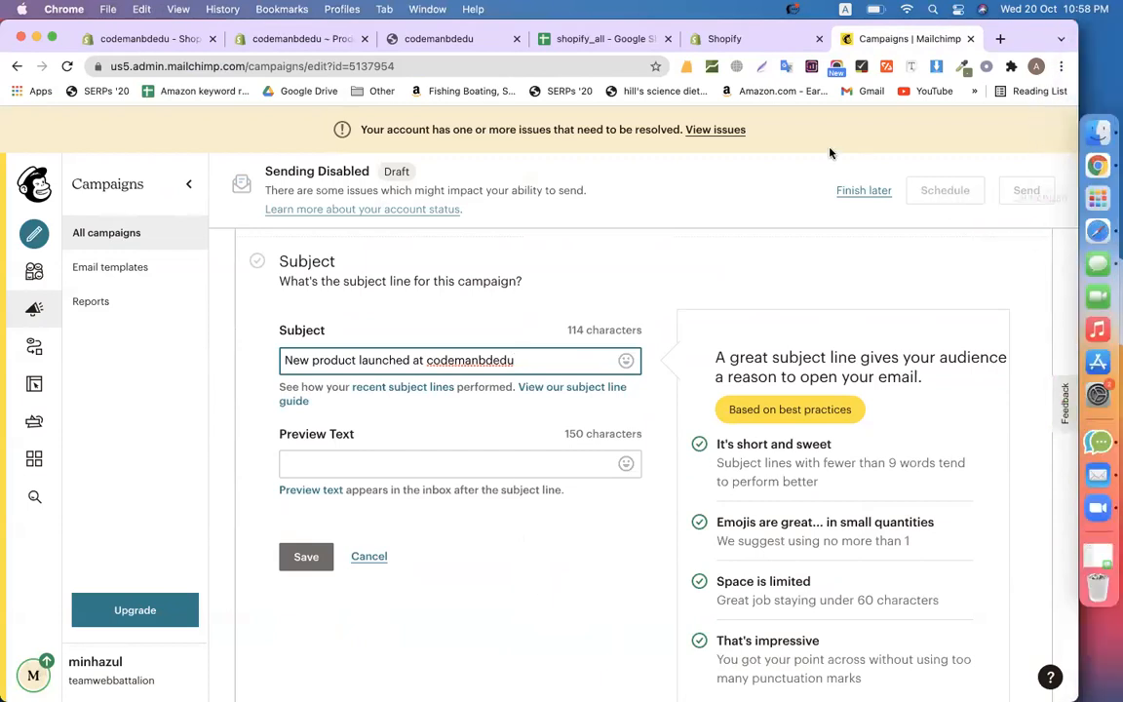
Save the subject line 'New product launched at codemanbdedu' after briefly checking Gmail
click(1069, 261)
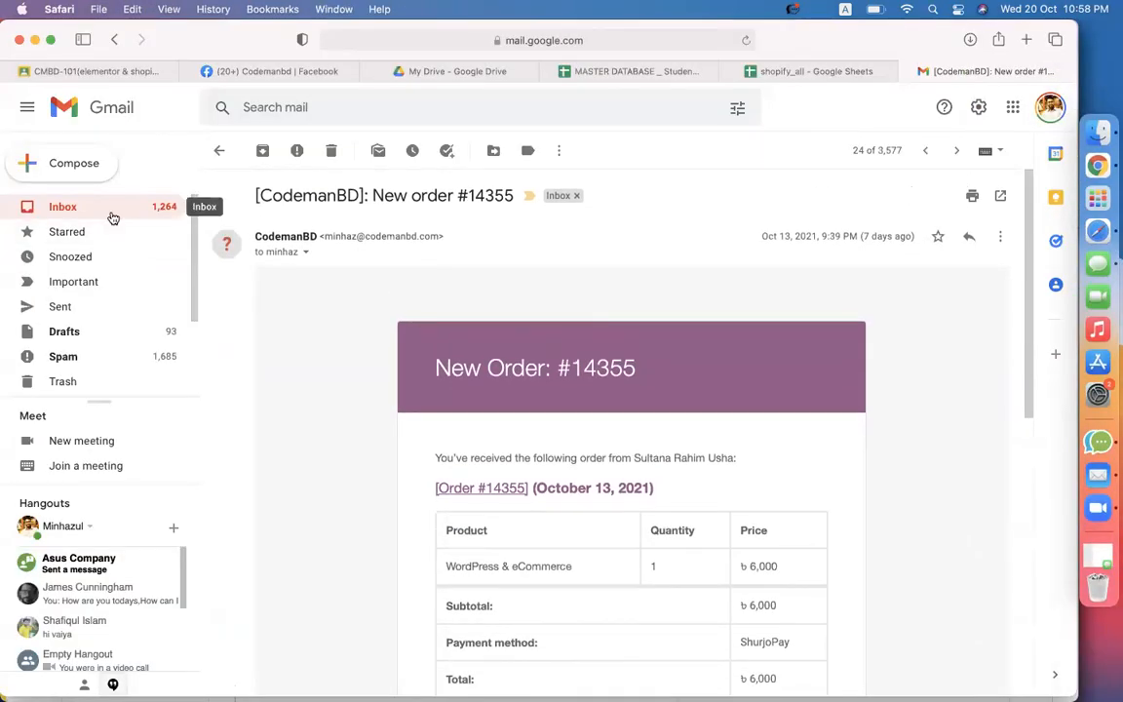
click(111, 215)
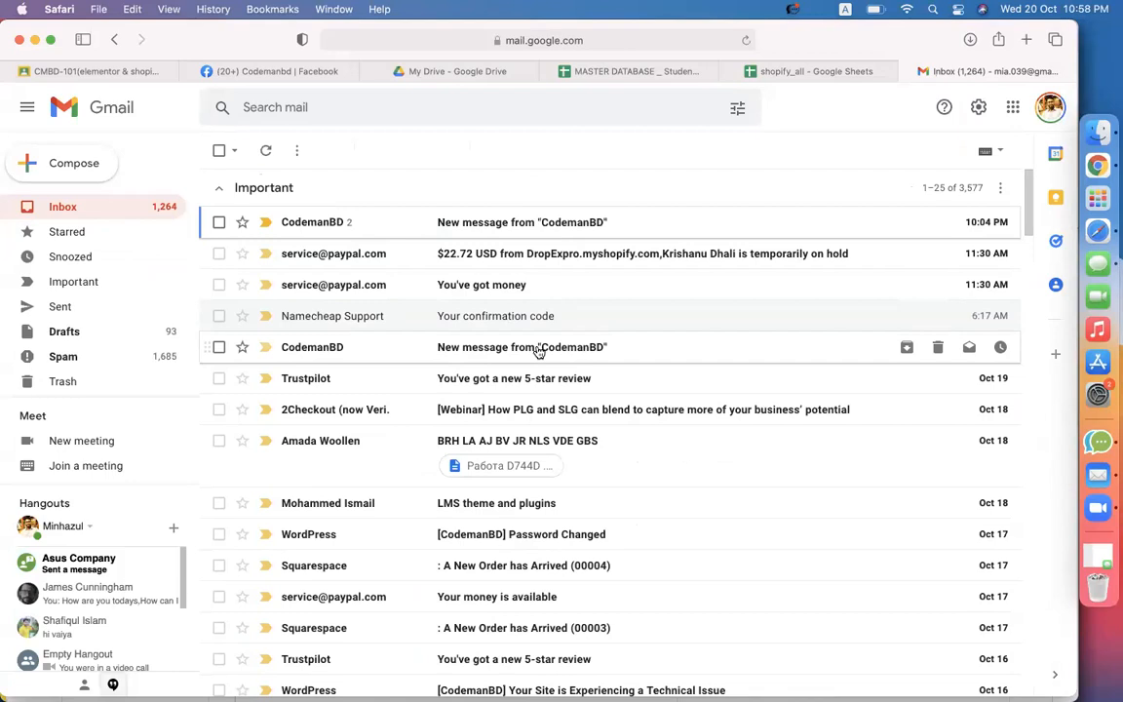
key(super+Tab)
double_click(397, 360)
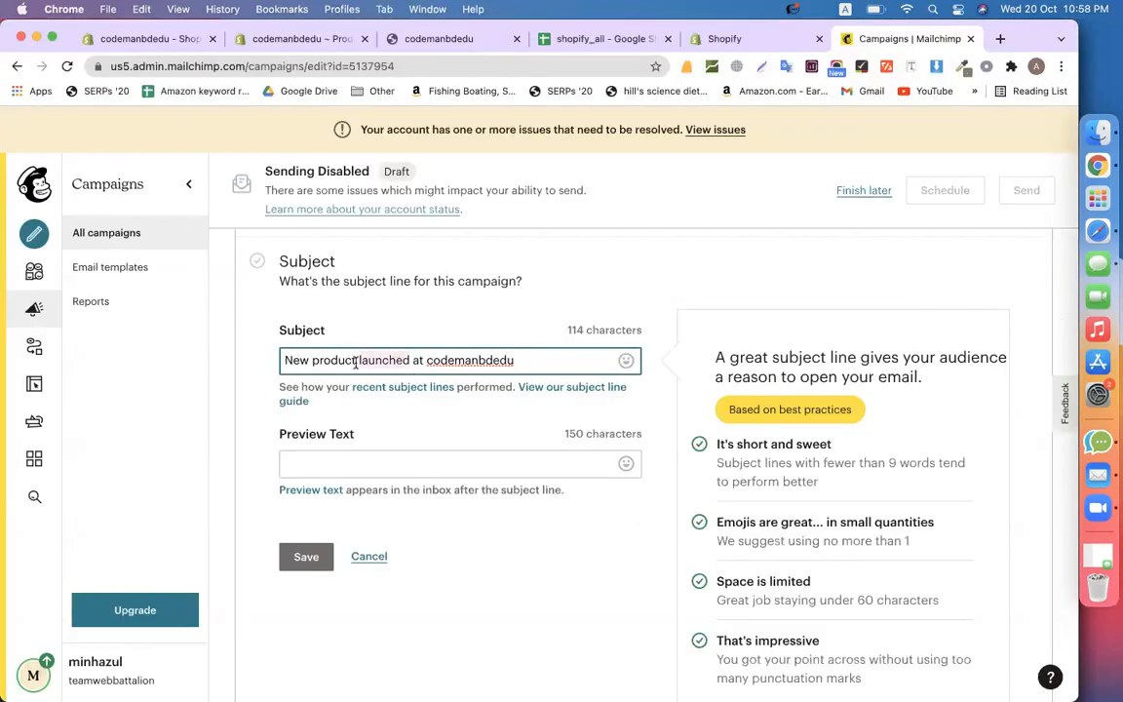
click(306, 556)
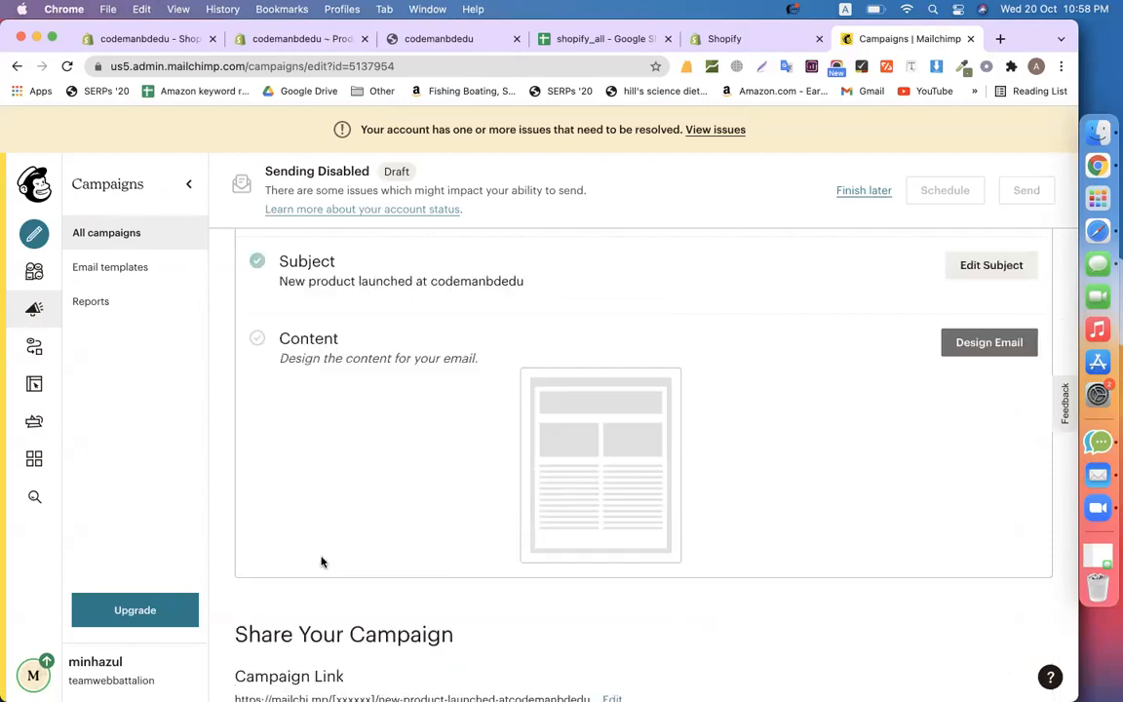
scroll(372, 454, up, 1)
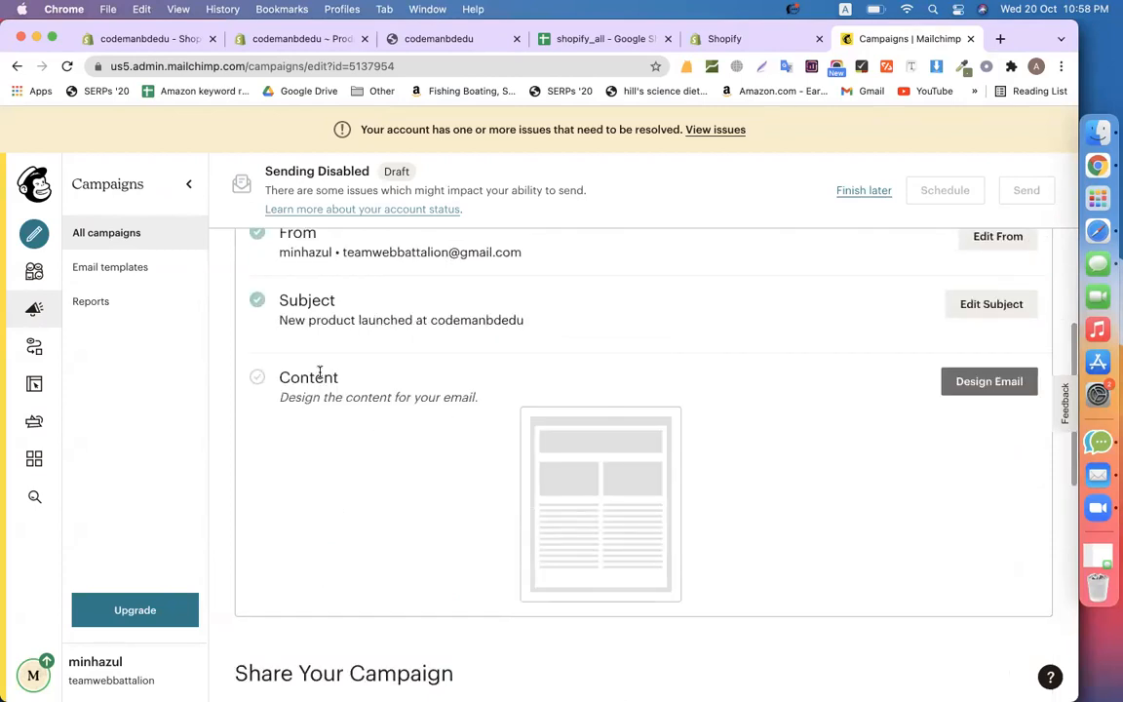
scroll(319, 371, up, 5)
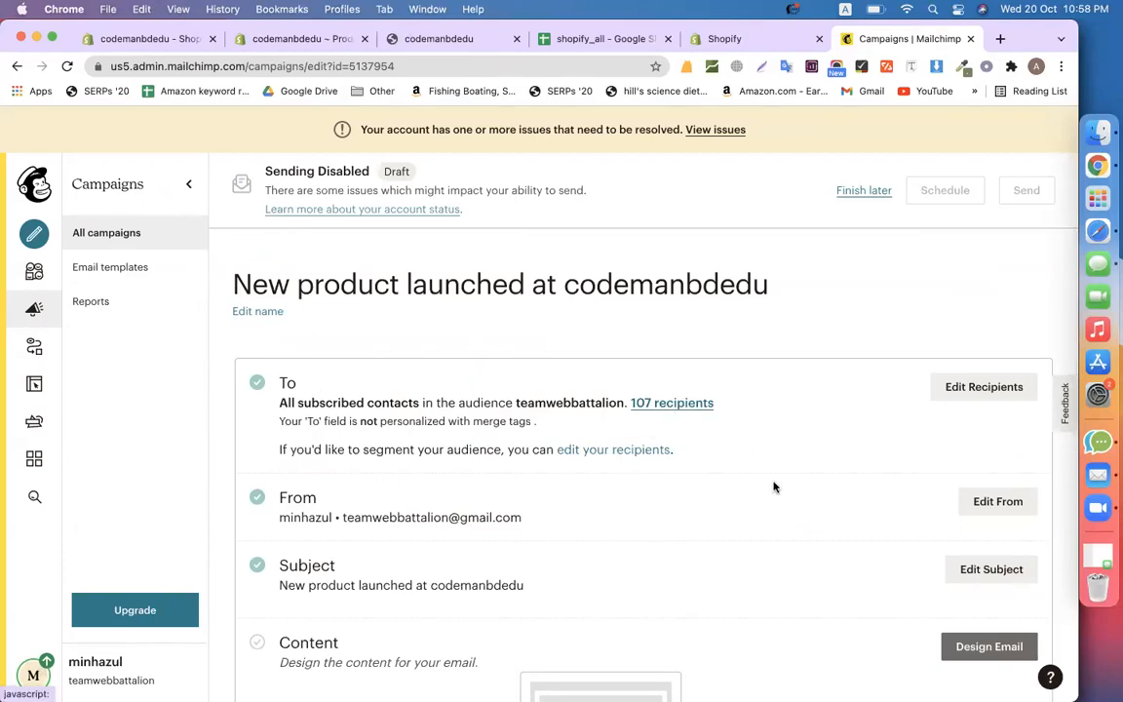
scroll(775, 486, down, 3)
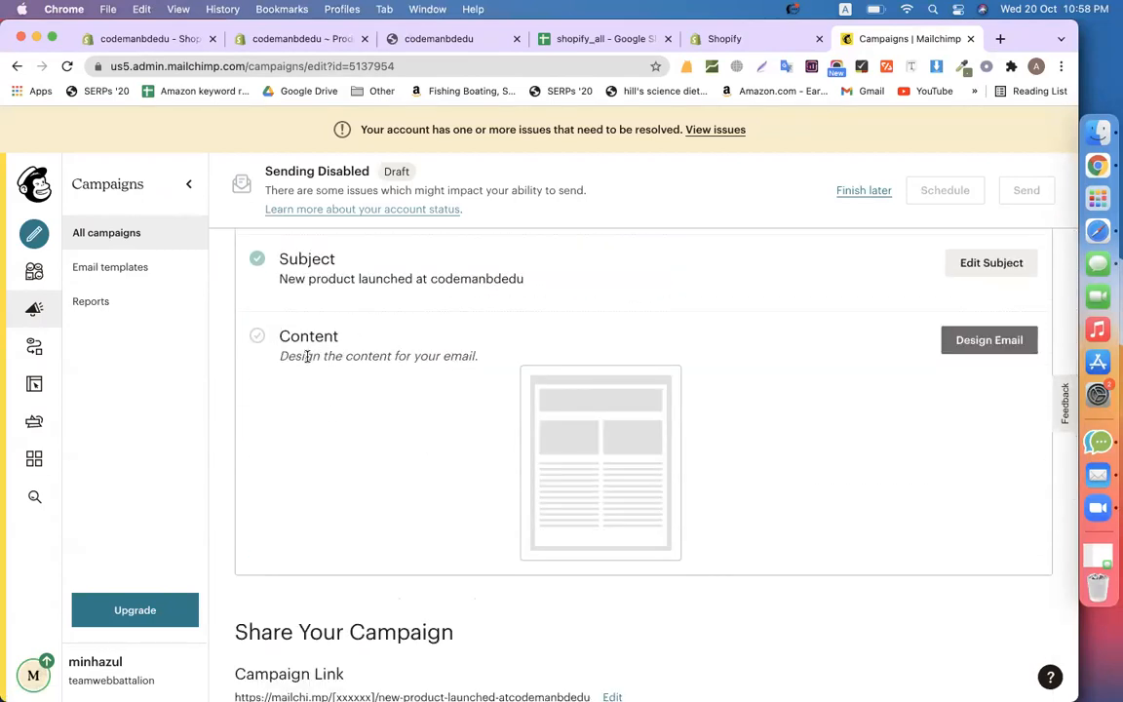
scroll(439, 388, up, 1)
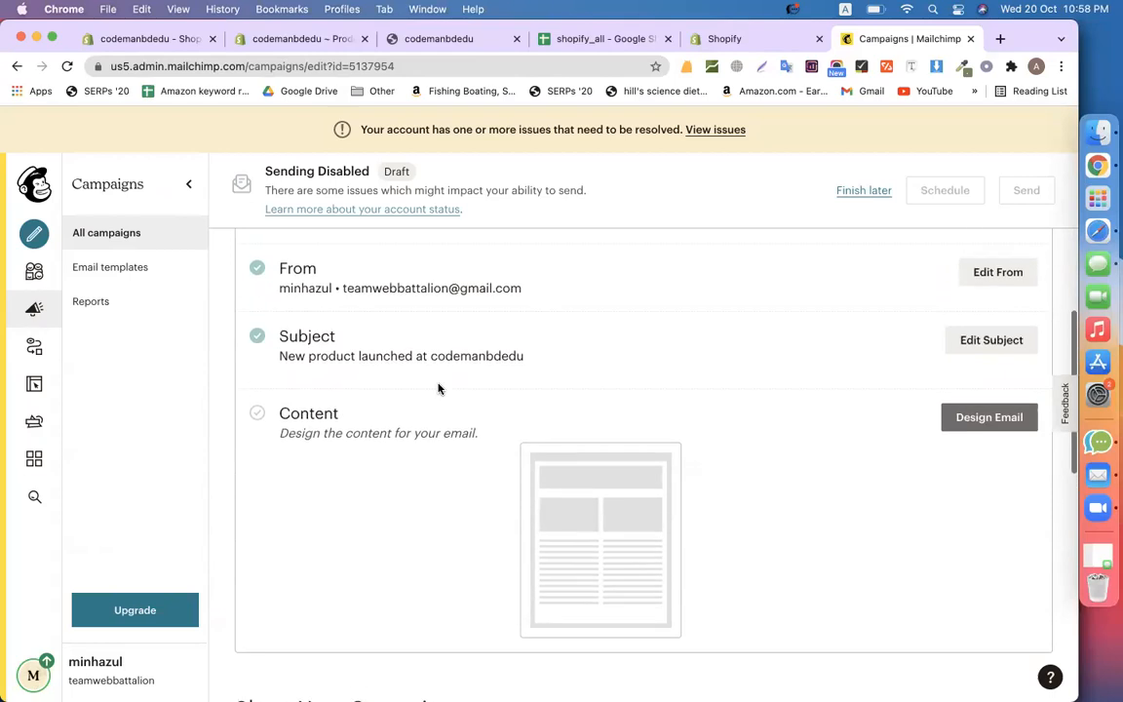
click(960, 427)
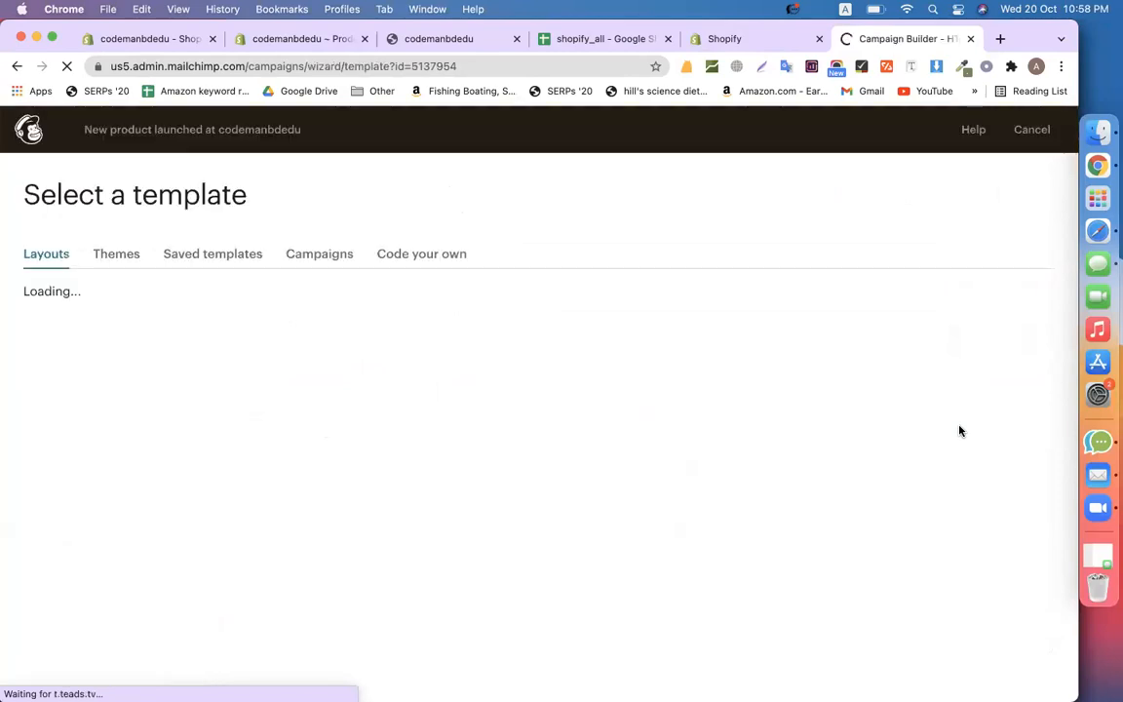
Pick the Boutique theme from the Themes list to load it in the email designer
scroll(426, 376, down, 2)
scroll(426, 377, up, 2)
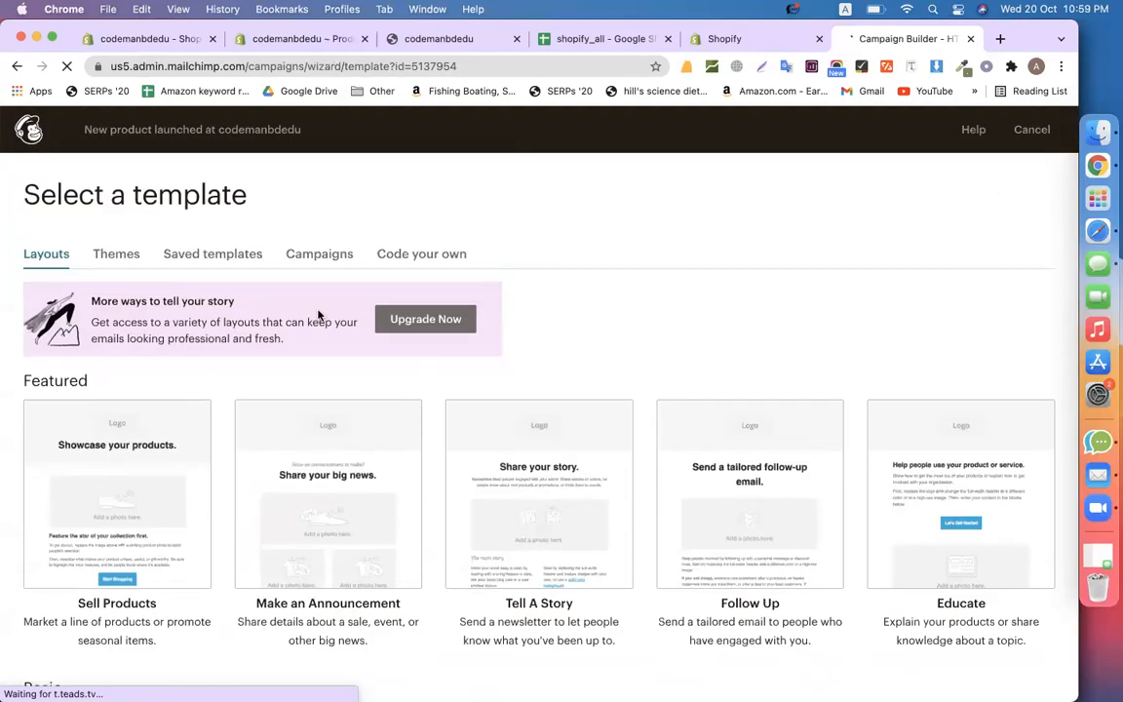
click(125, 263)
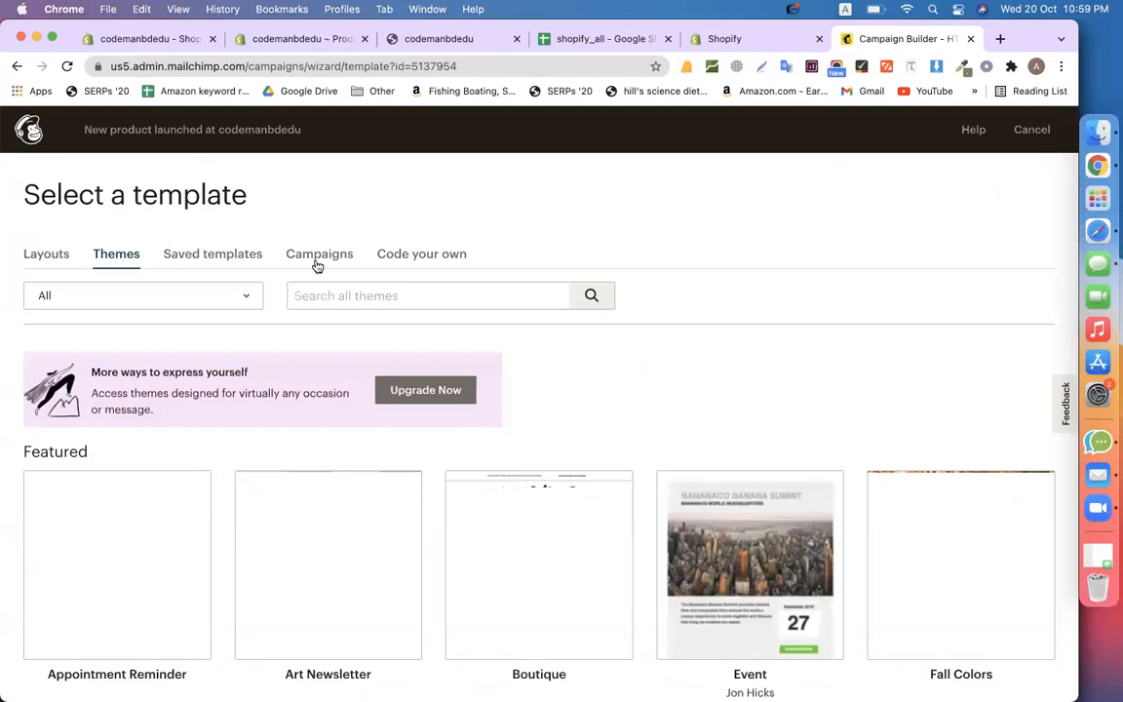
scroll(664, 346, down, 3)
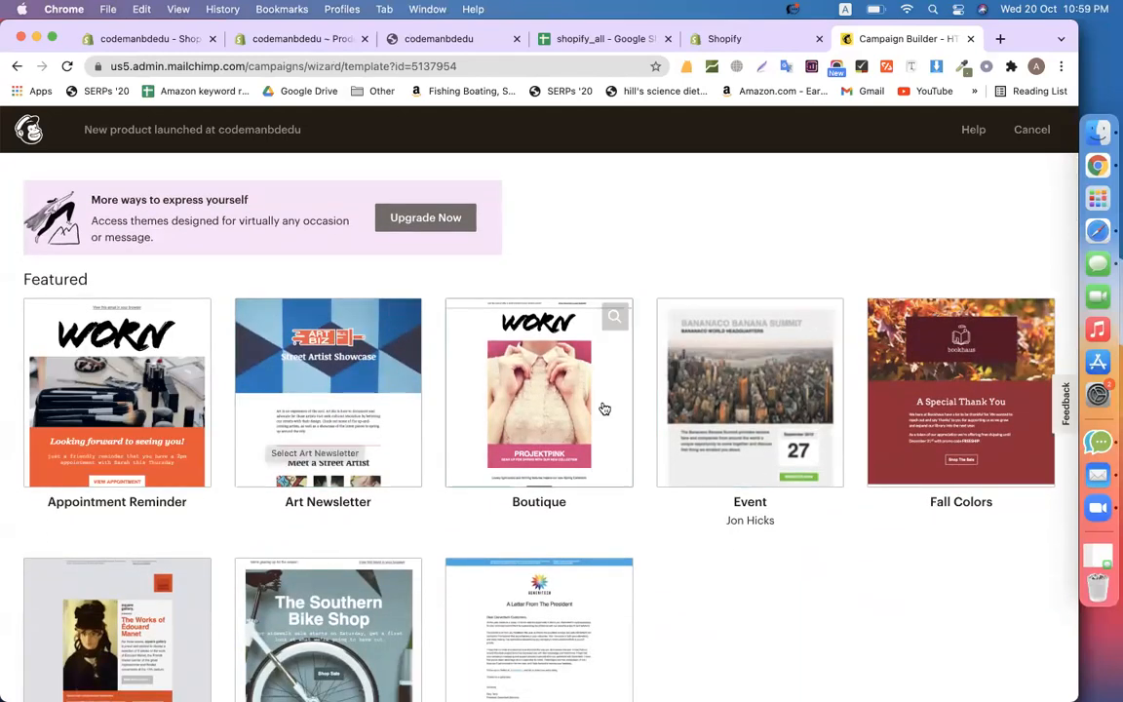
click(539, 411)
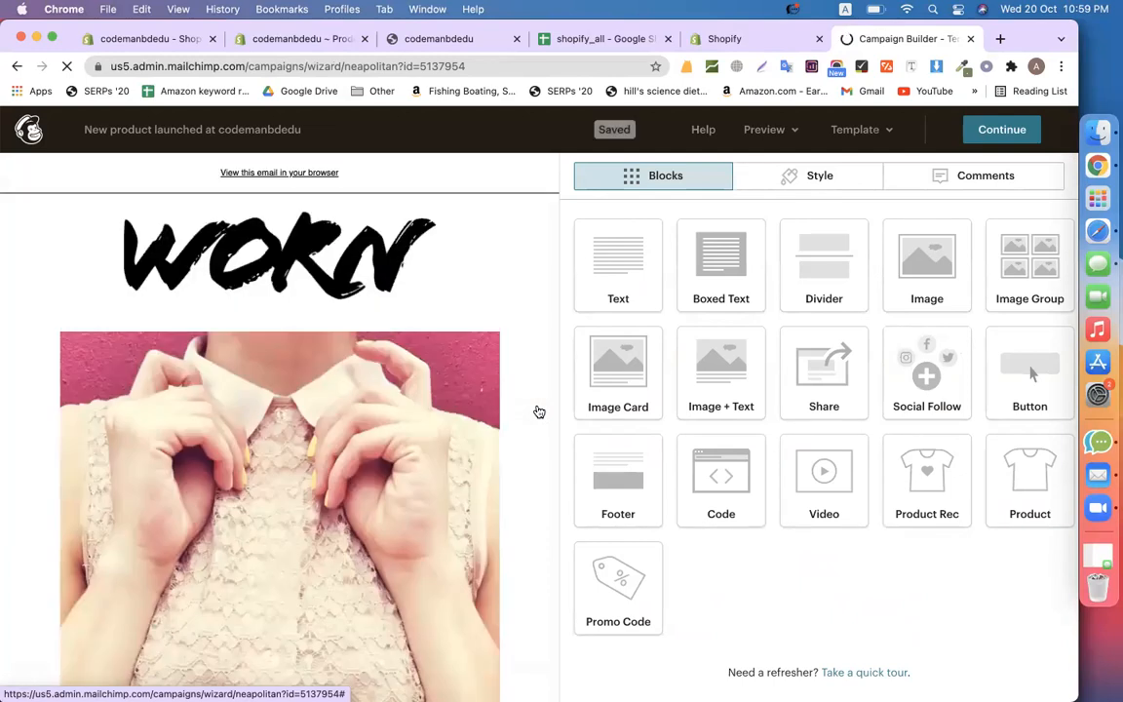
Search Google for calyanwax, fixing the misspelled query, and open the Calyan Wax Co. website
click(1000, 39)
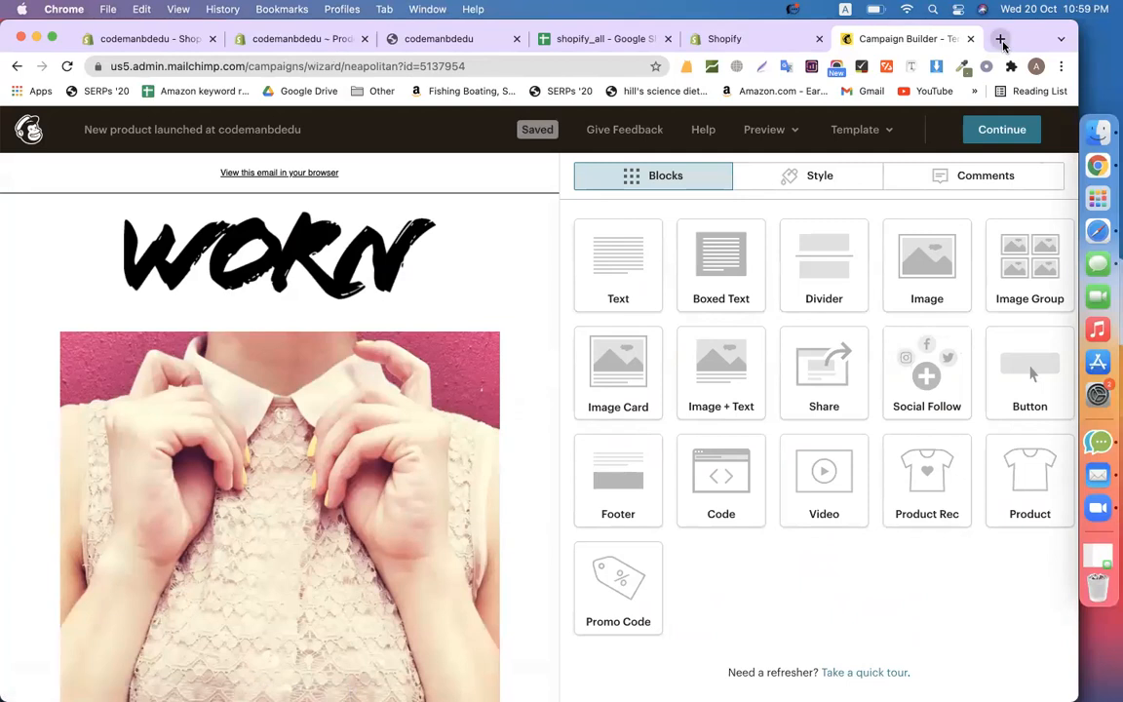
text(calwan)
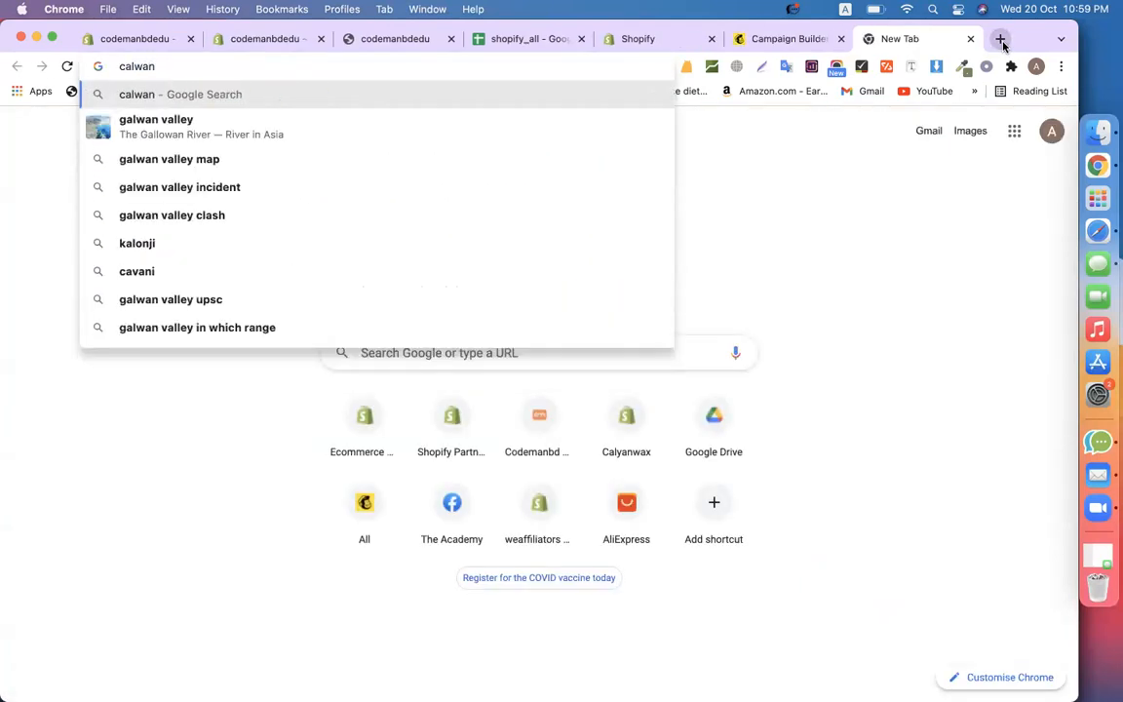
text(wax)
key(Return)
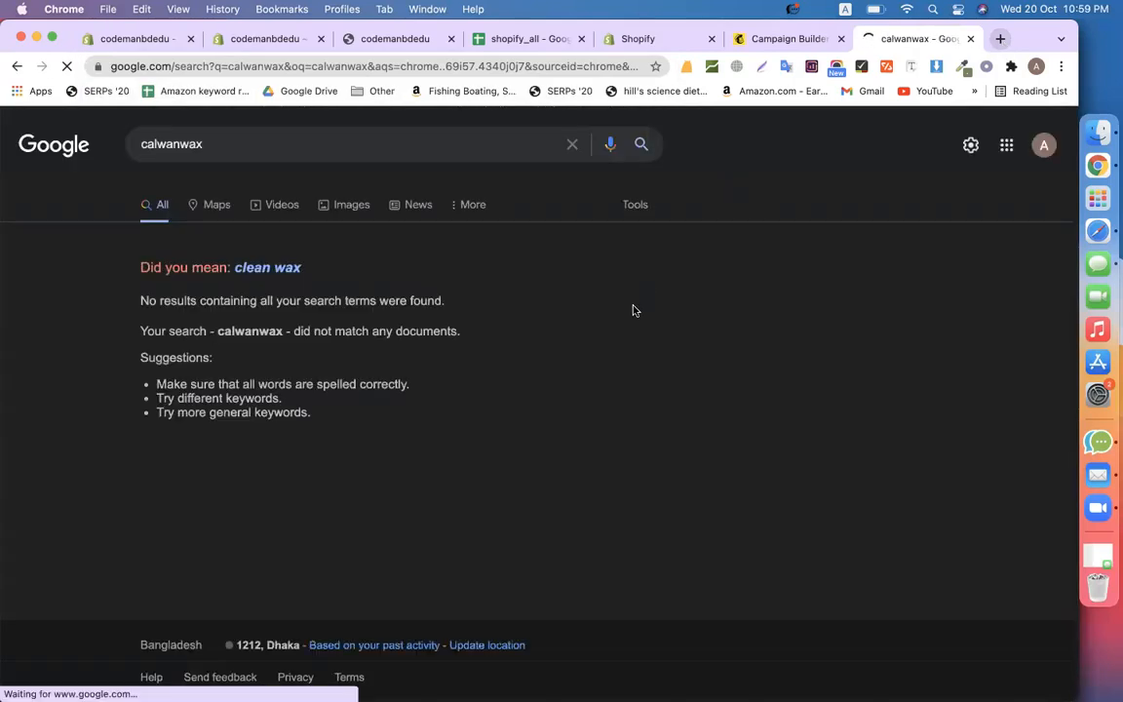
click(164, 144)
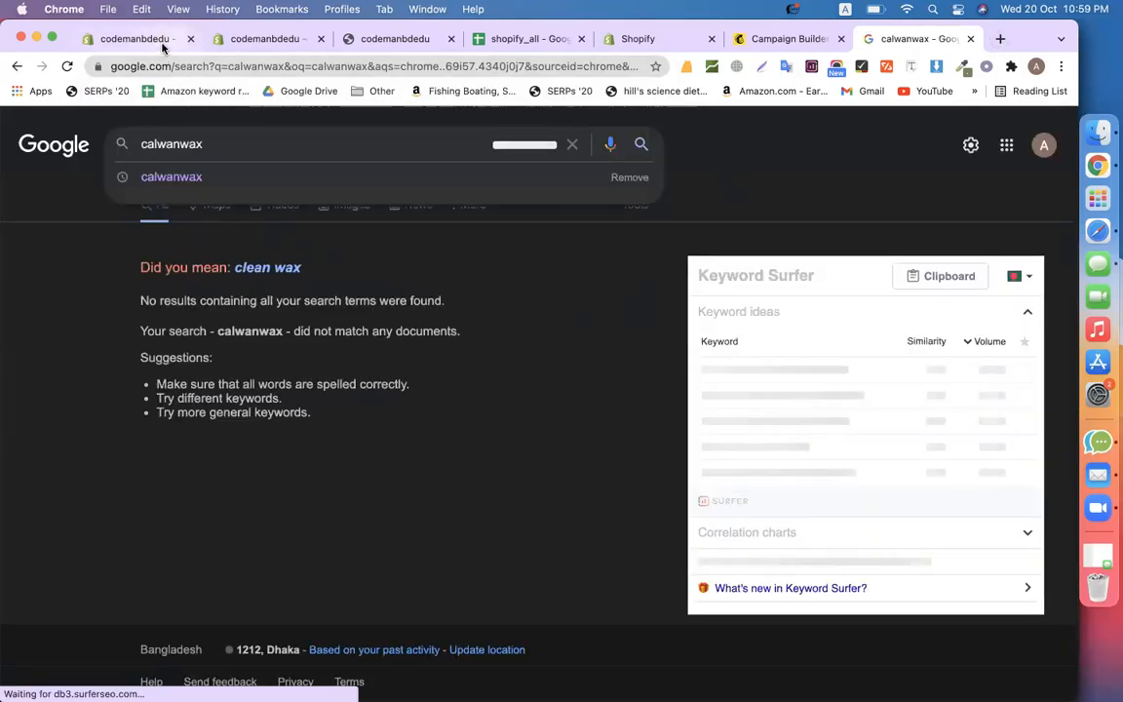
click(169, 144)
key(BackSpace)
text(y)
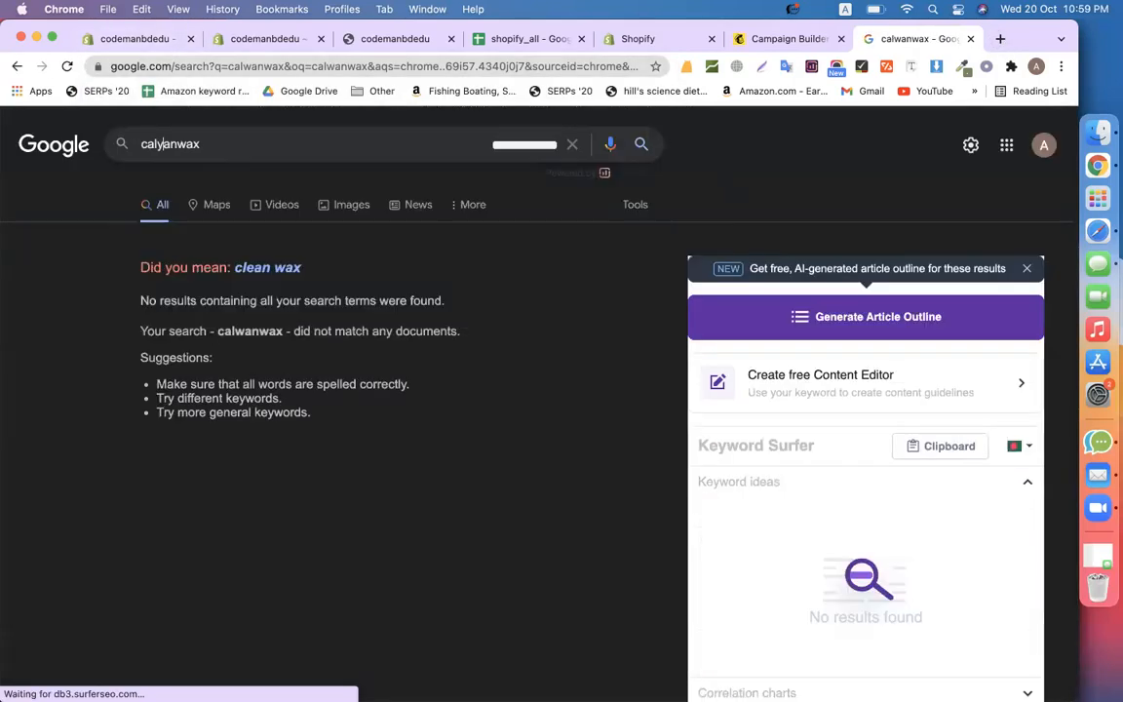
key(Return)
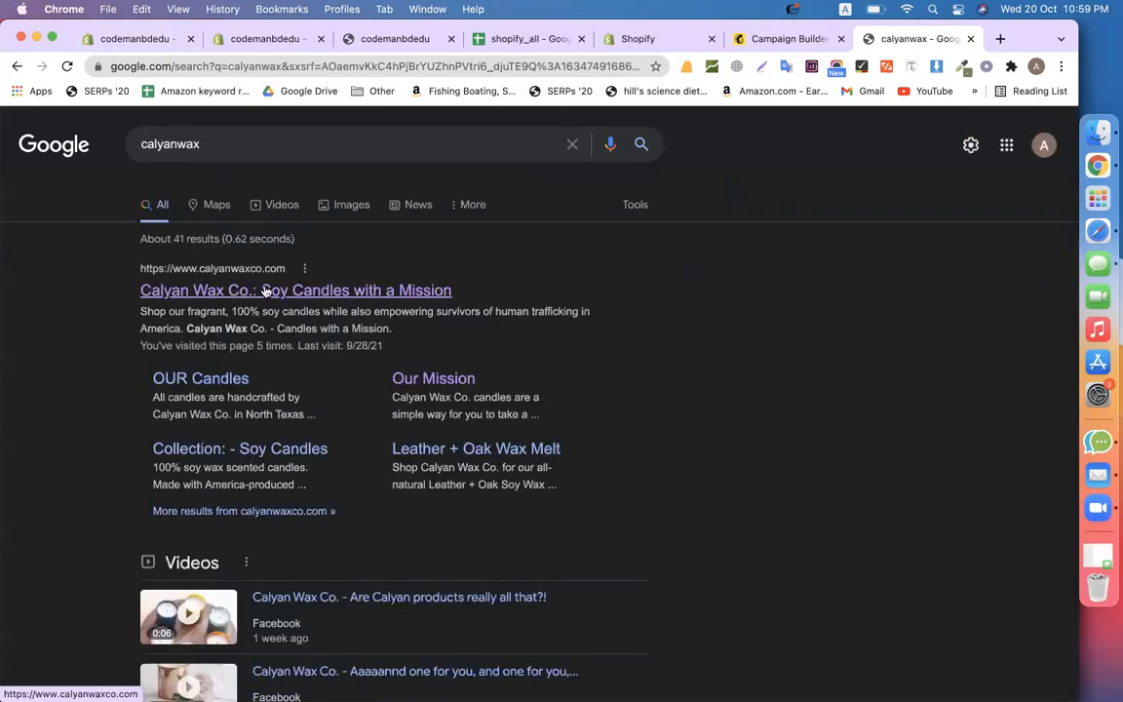
click(263, 289)
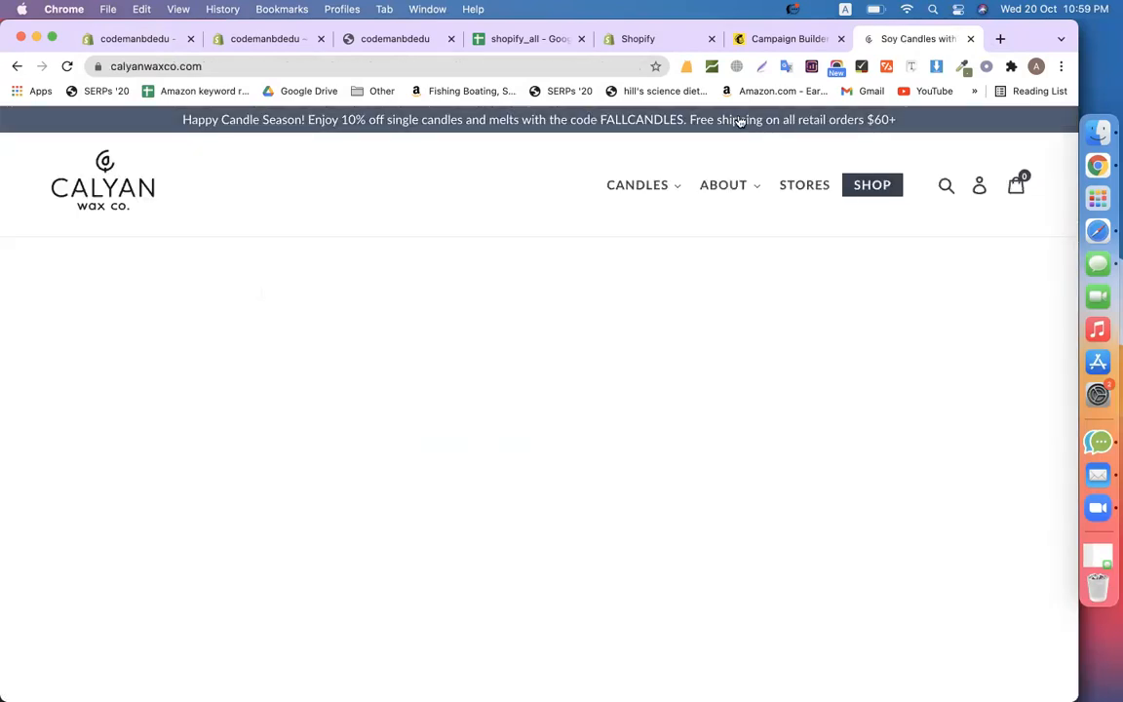
Screenshot the Calyan Wax Co. logo, then go back to Mailchimp's WORN logo block
click(766, 44)
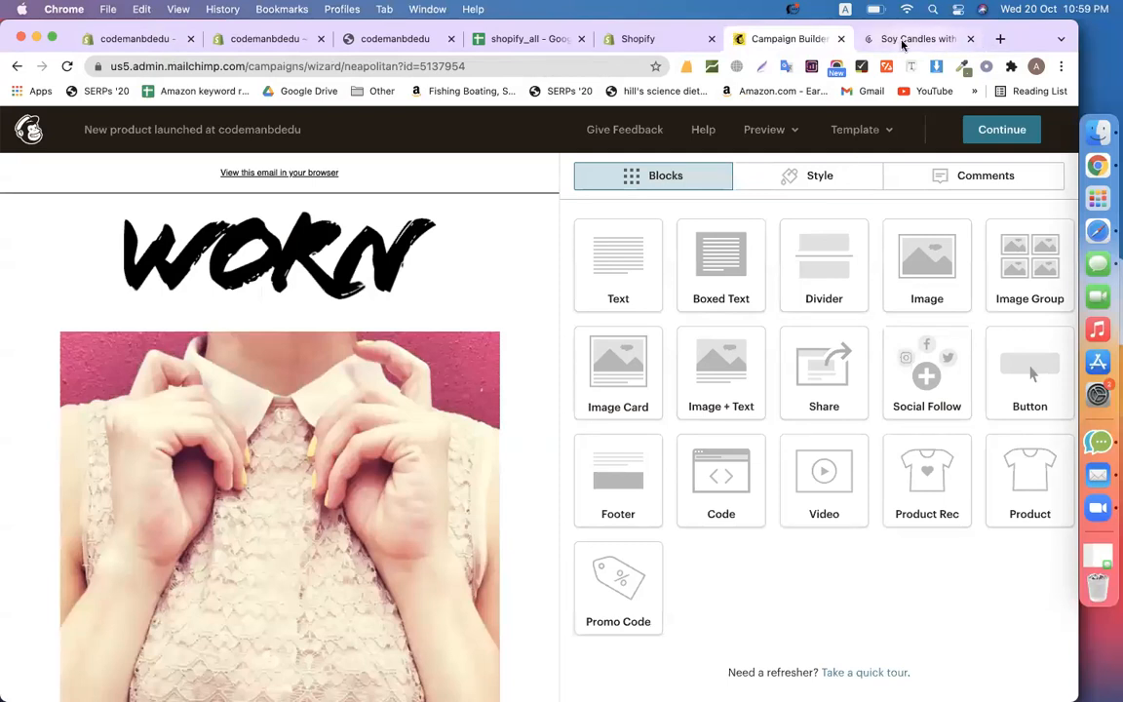
click(902, 39)
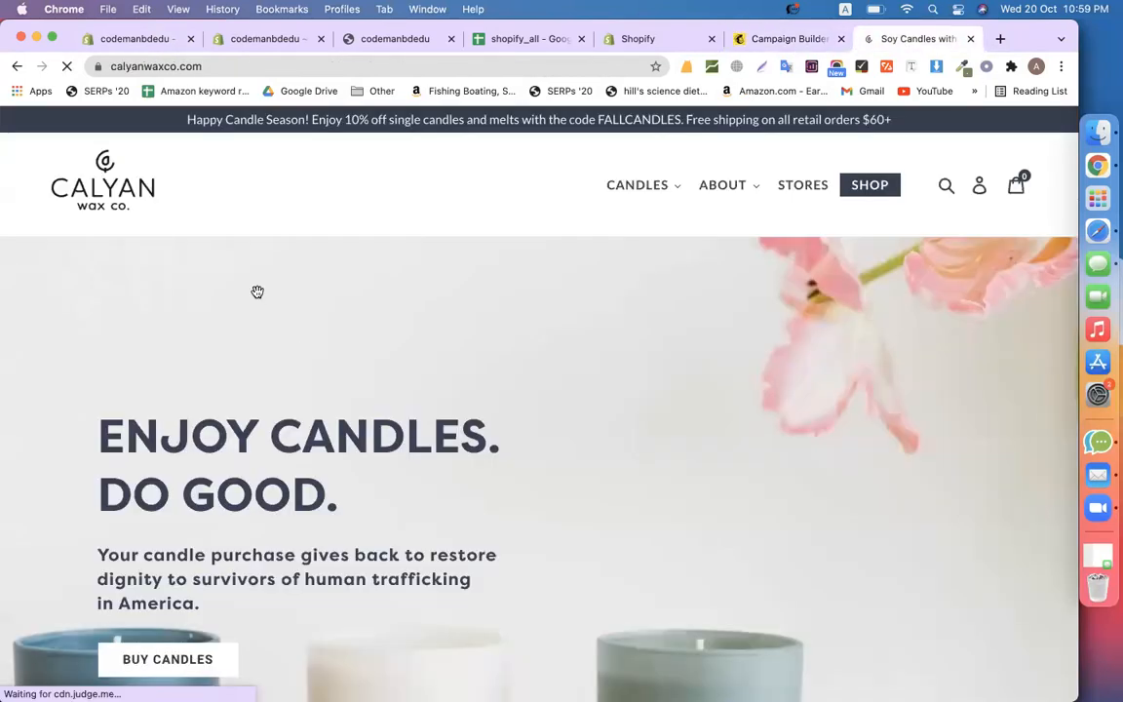
key(super+shift+5)
drag(8, 66, 547, 474)
drag(726, 572, 203, 236)
drag(555, 324, 191, 231)
click(688, 651)
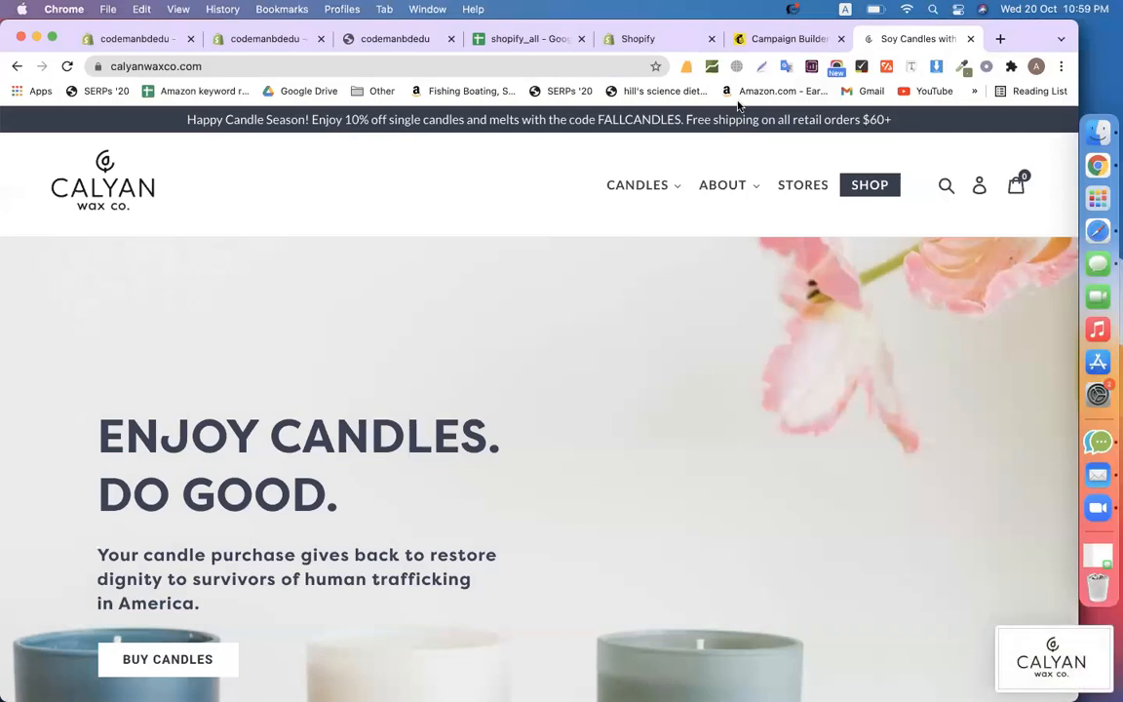
click(757, 41)
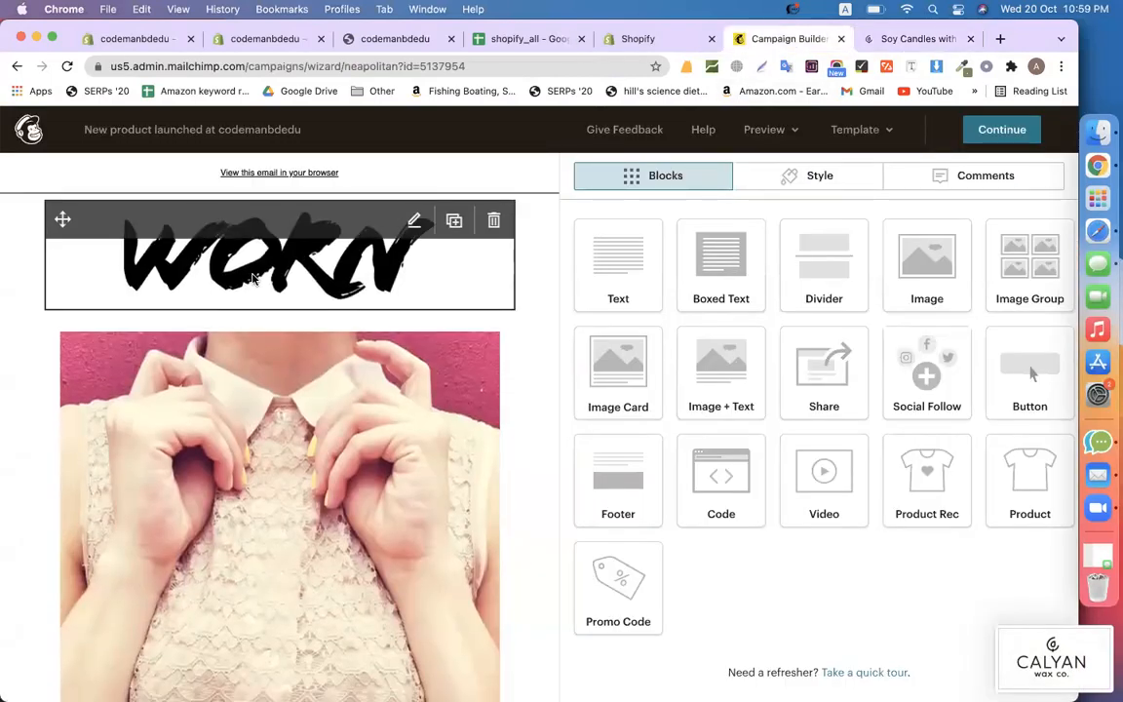
click(282, 255)
Replace the WORN header logo with the uploaded Calyan logo screenshot from the Desktop
click(681, 293)
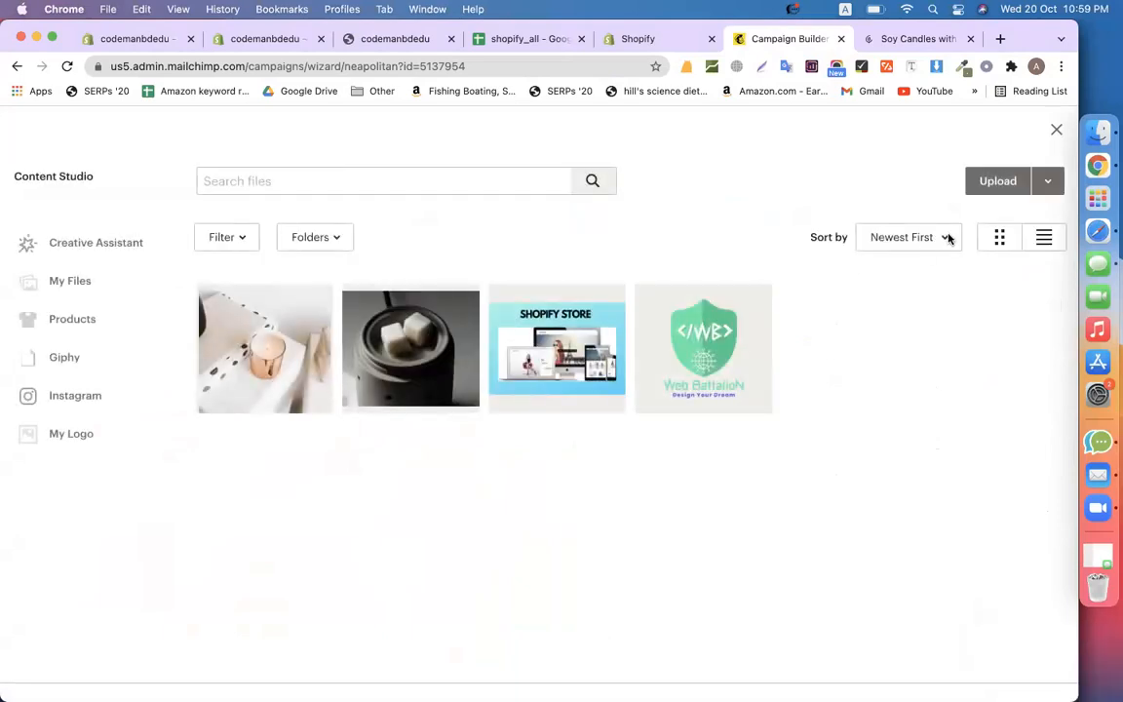
click(988, 185)
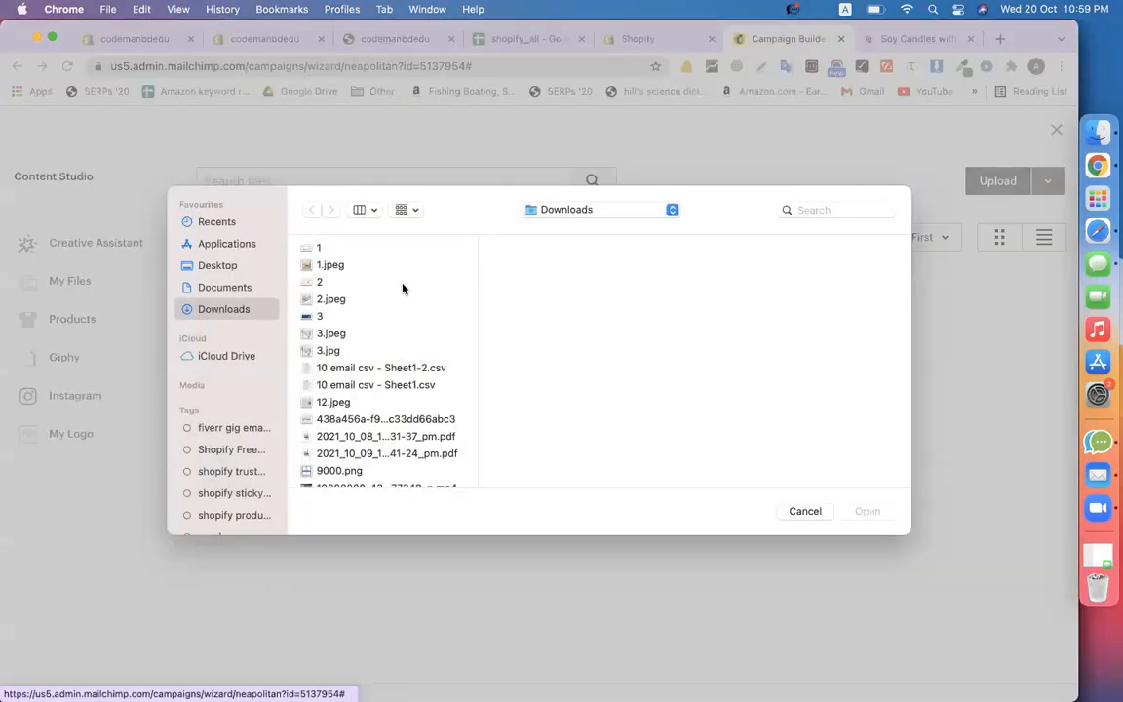
click(216, 266)
click(337, 368)
scroll(336, 390, down, 10)
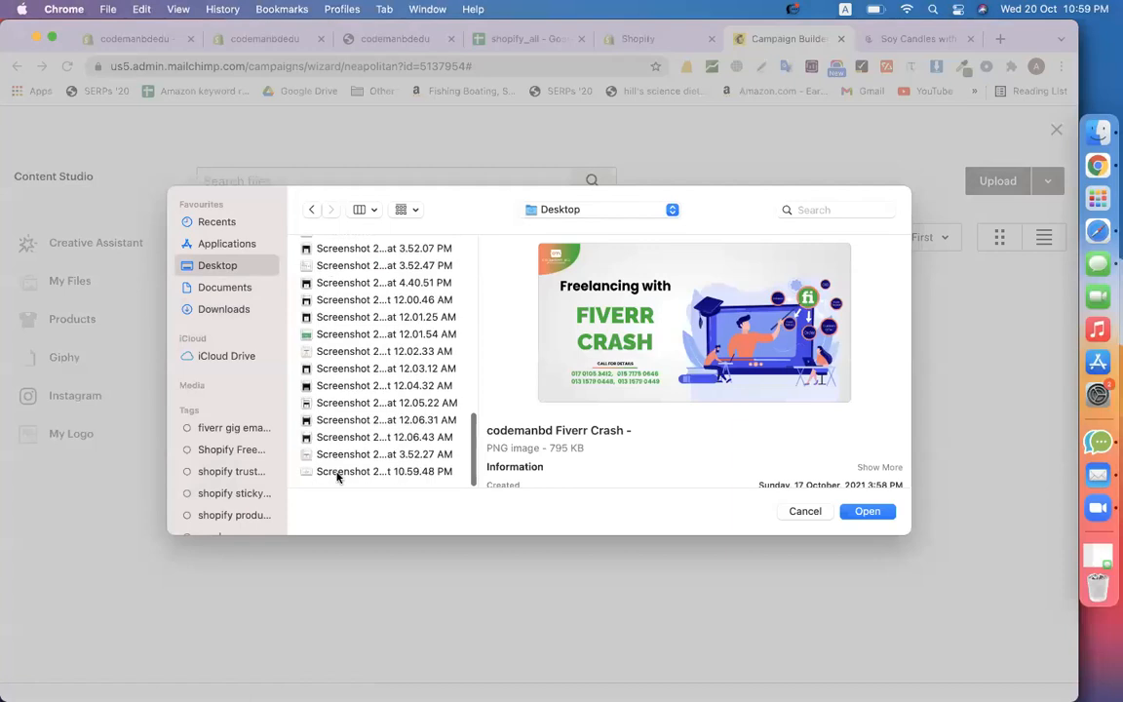
click(338, 472)
double_click(338, 471)
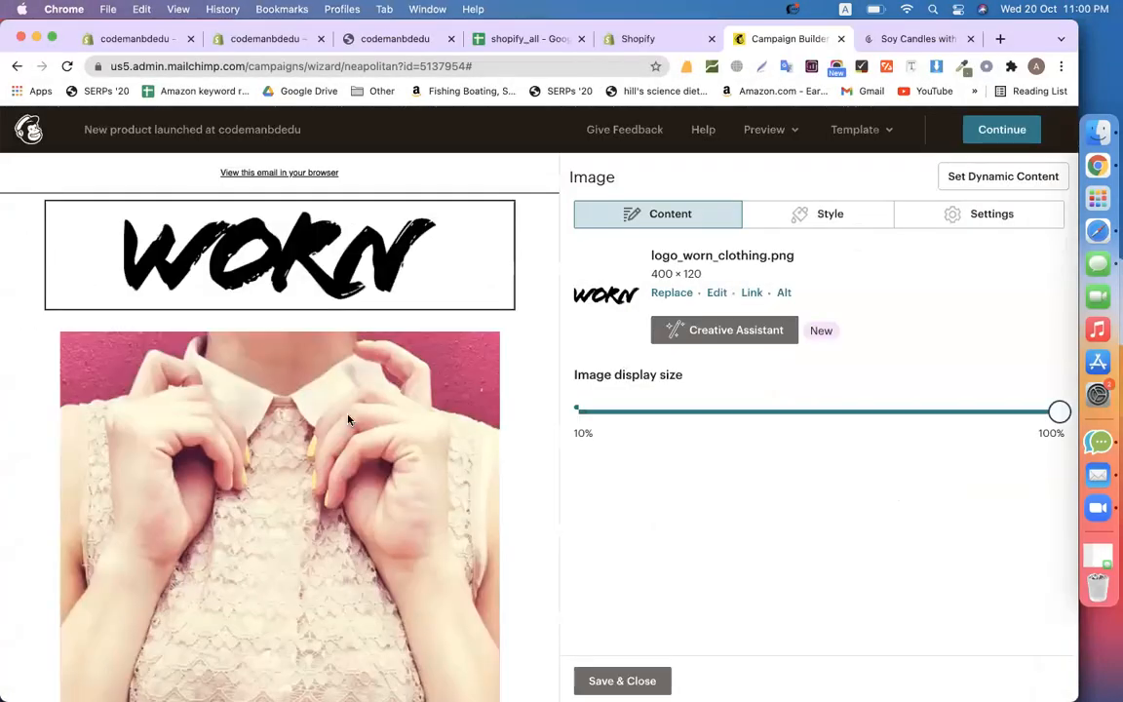
scroll(321, 422, down, 3)
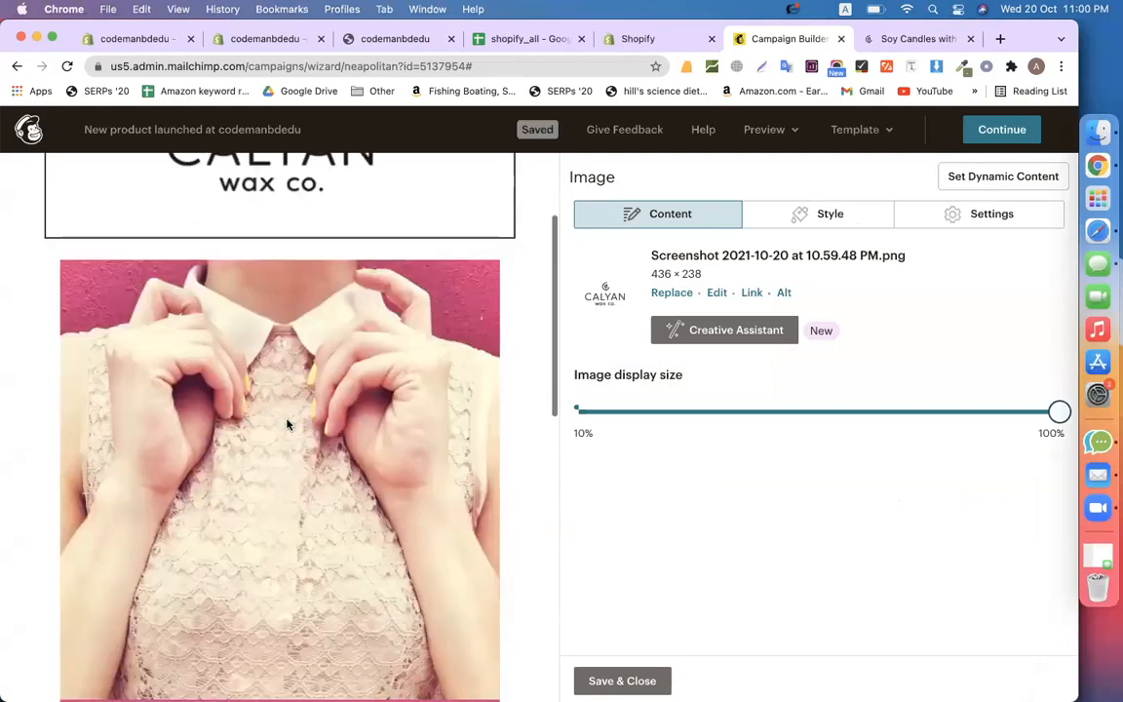
click(287, 424)
Swap the image card's photo for the copper candle picture 3.jpg
click(415, 277)
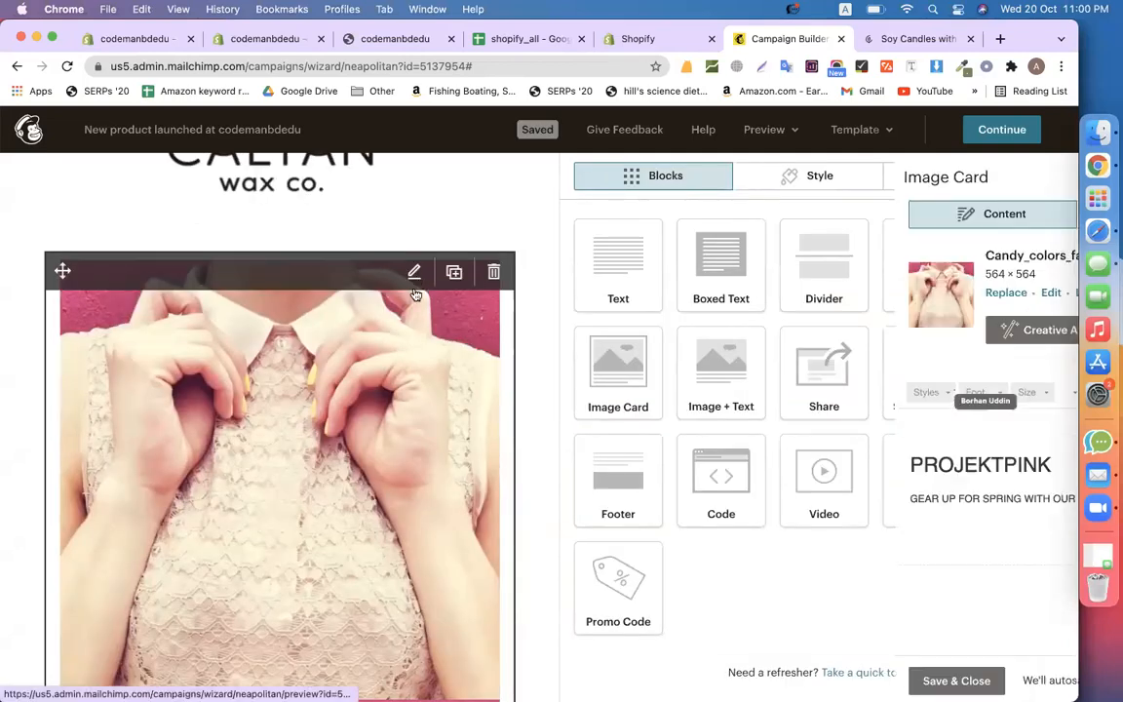
click(672, 298)
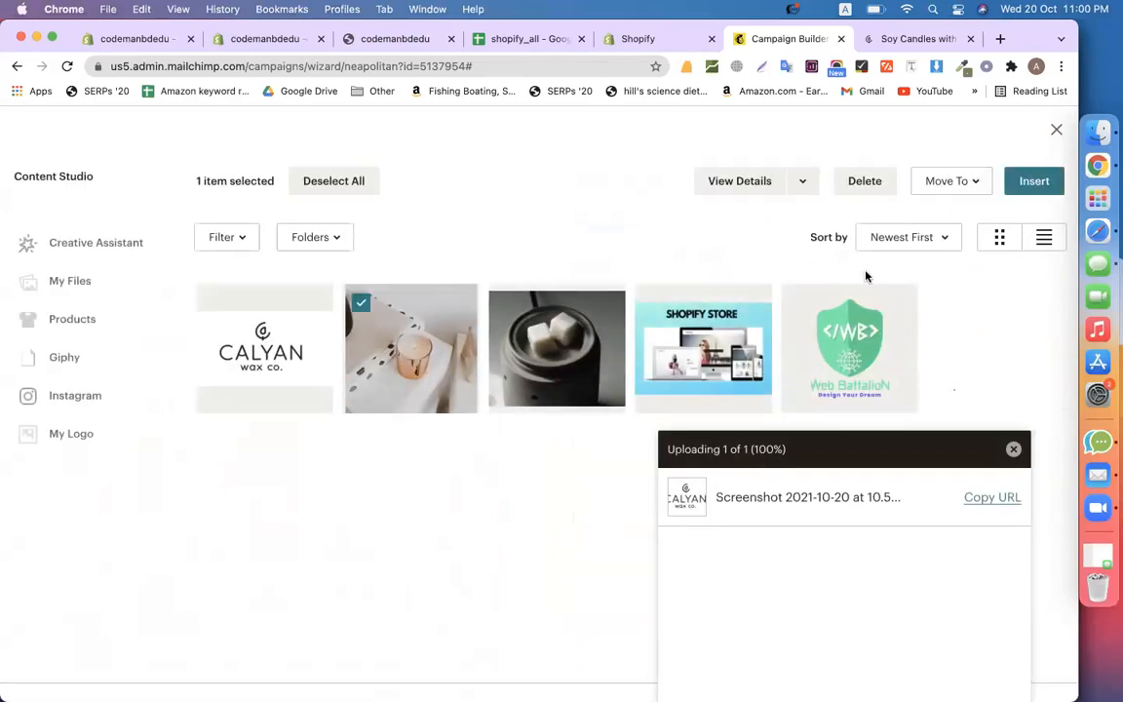
click(1034, 180)
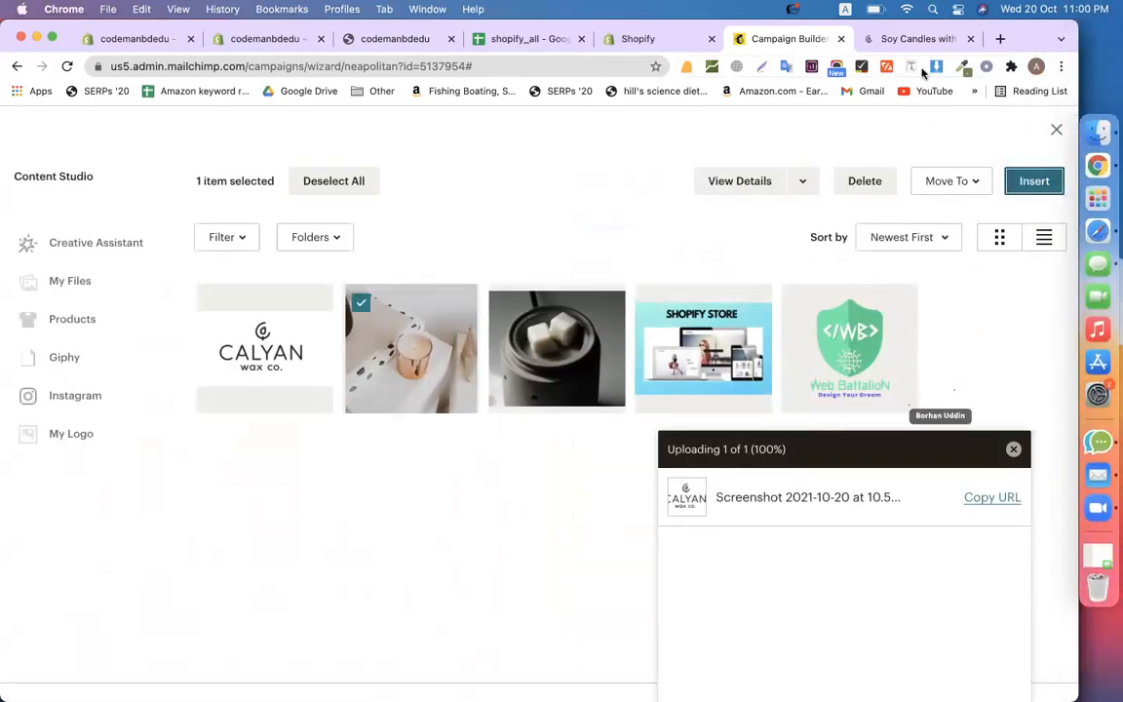
click(916, 38)
scroll(637, 301, down, 5)
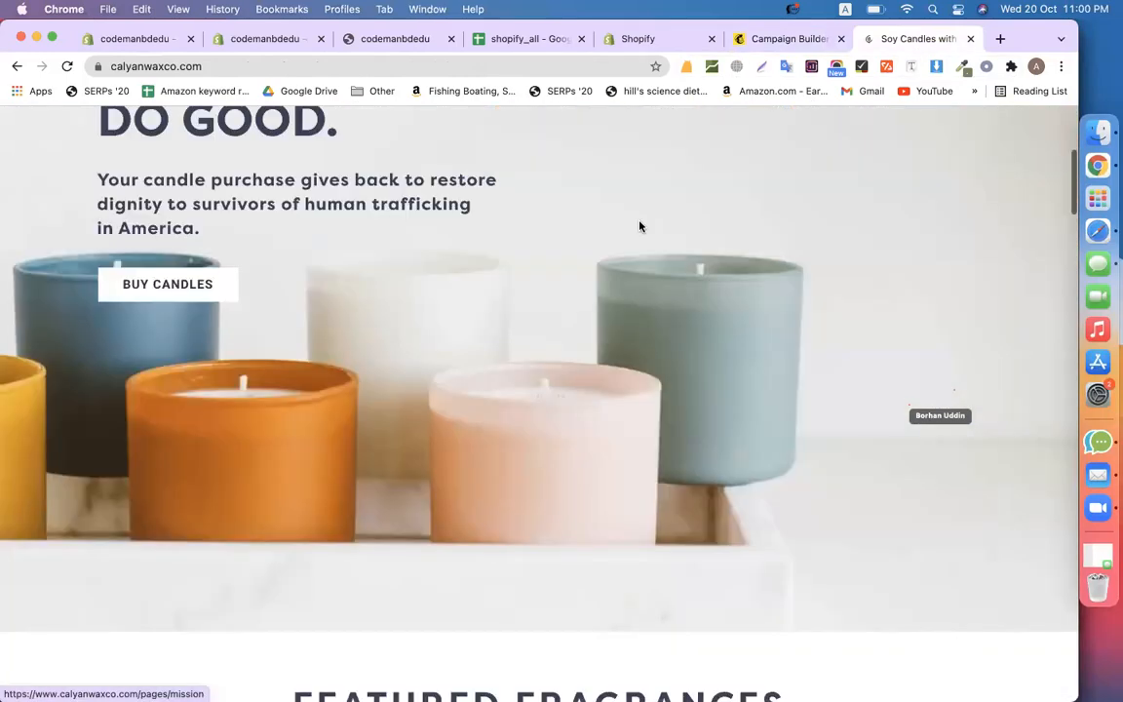
scroll(639, 226, down, 10)
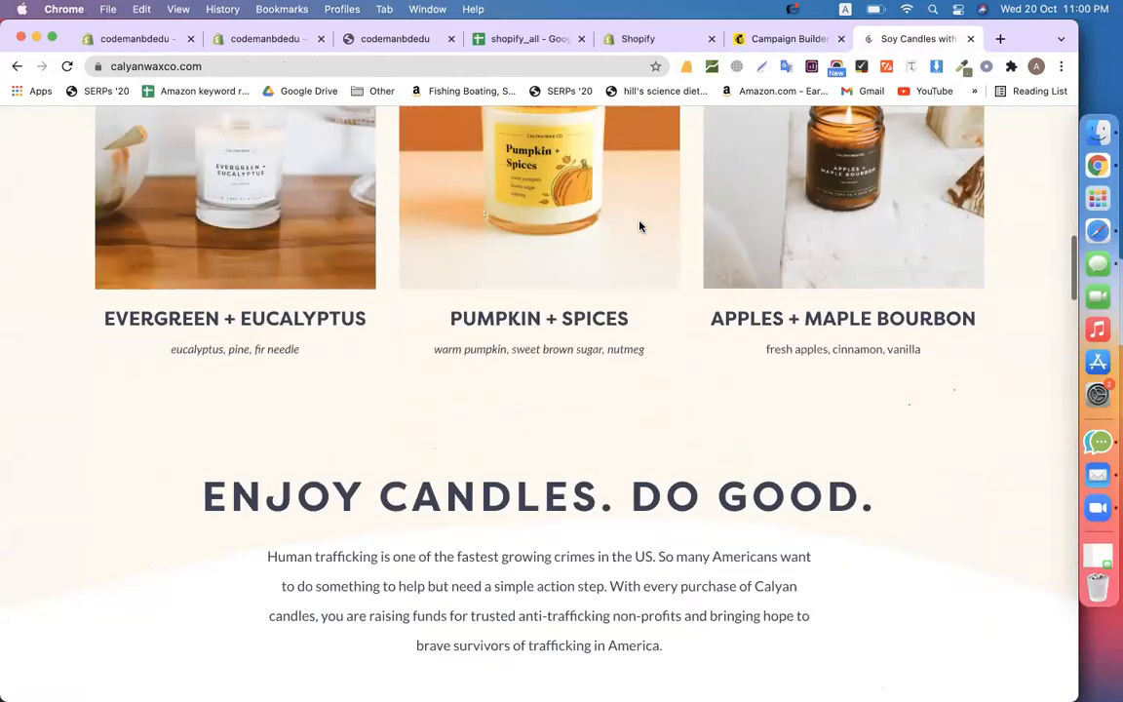
Scroll calyanwaxco.com down to Our Candle Lines and select the METAL TIN CANDLES heading
scroll(639, 226, down, 10)
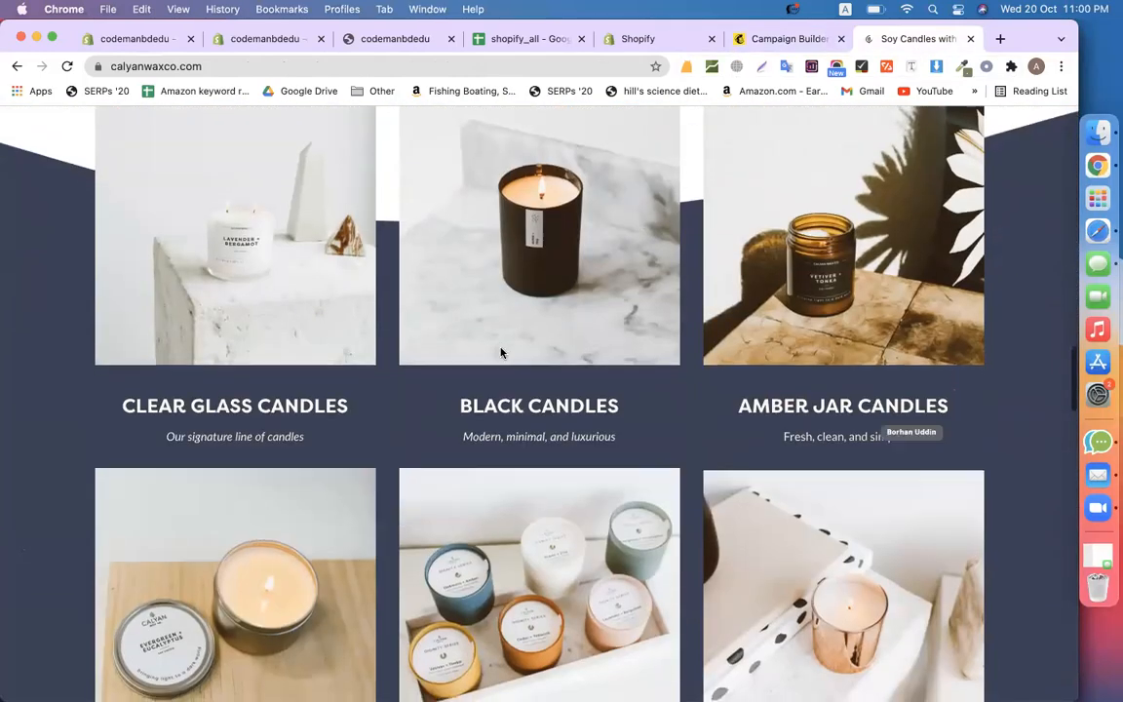
scroll(501, 352, down, 1)
scroll(501, 352, down, 4)
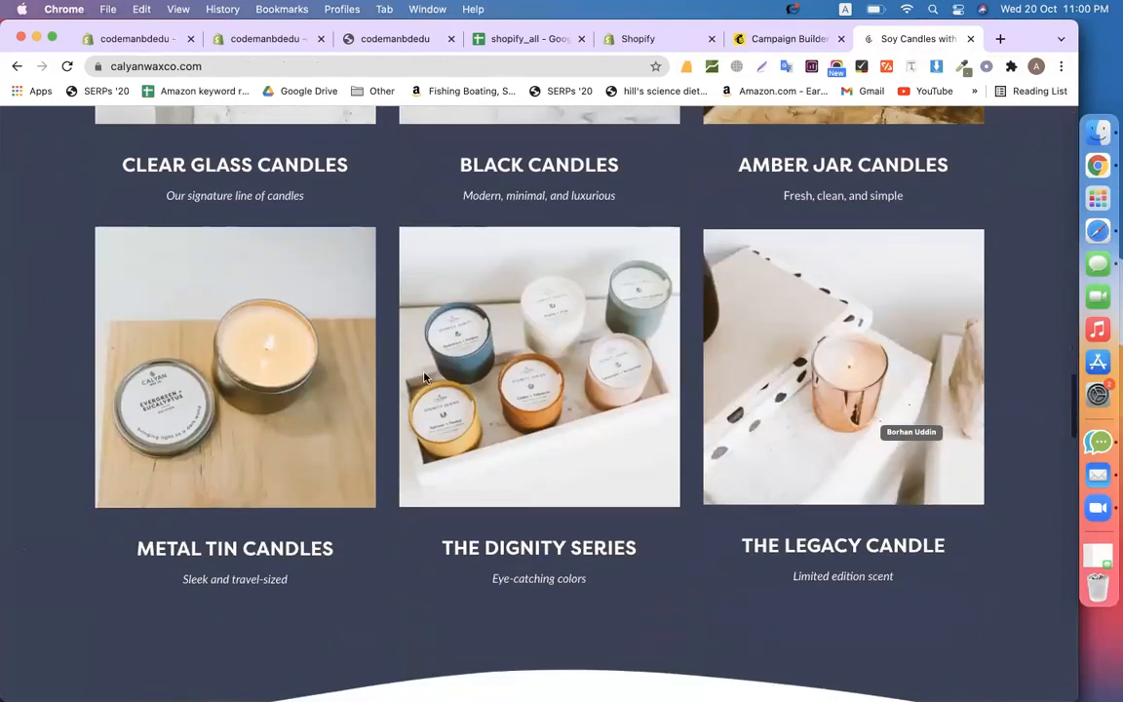
triple_click(230, 552)
key(super+c)
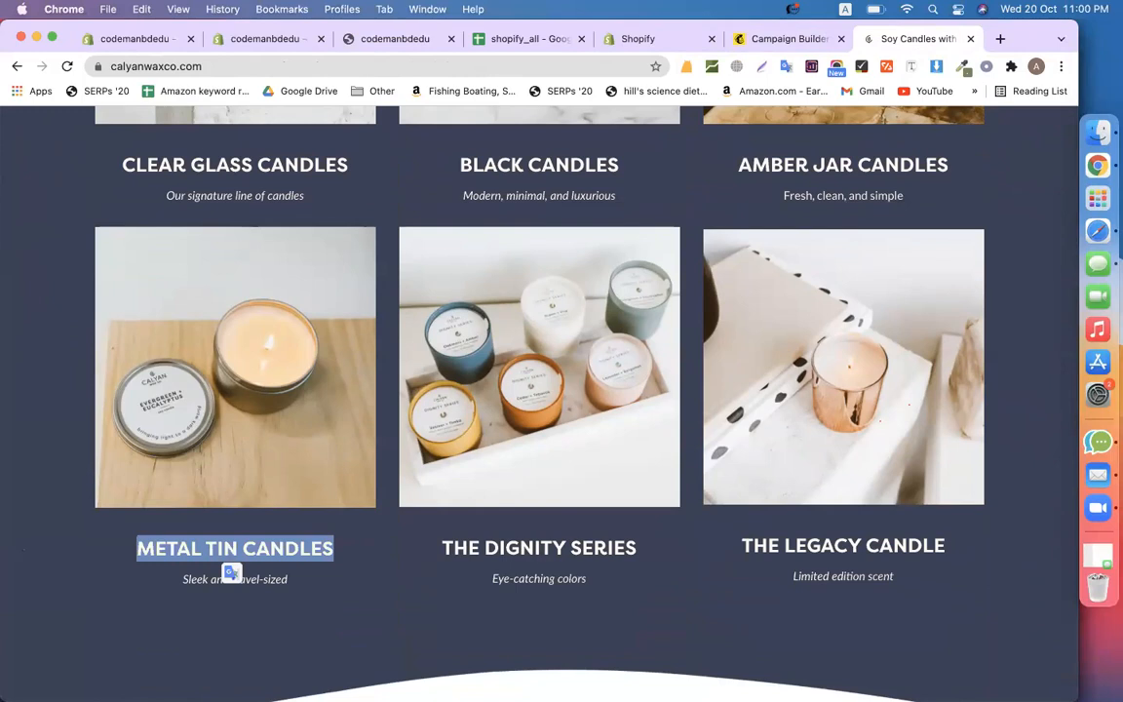
Paste METAL TIN CANDLES over the PROJEKTPINK caption heading and center the caption
click(773, 37)
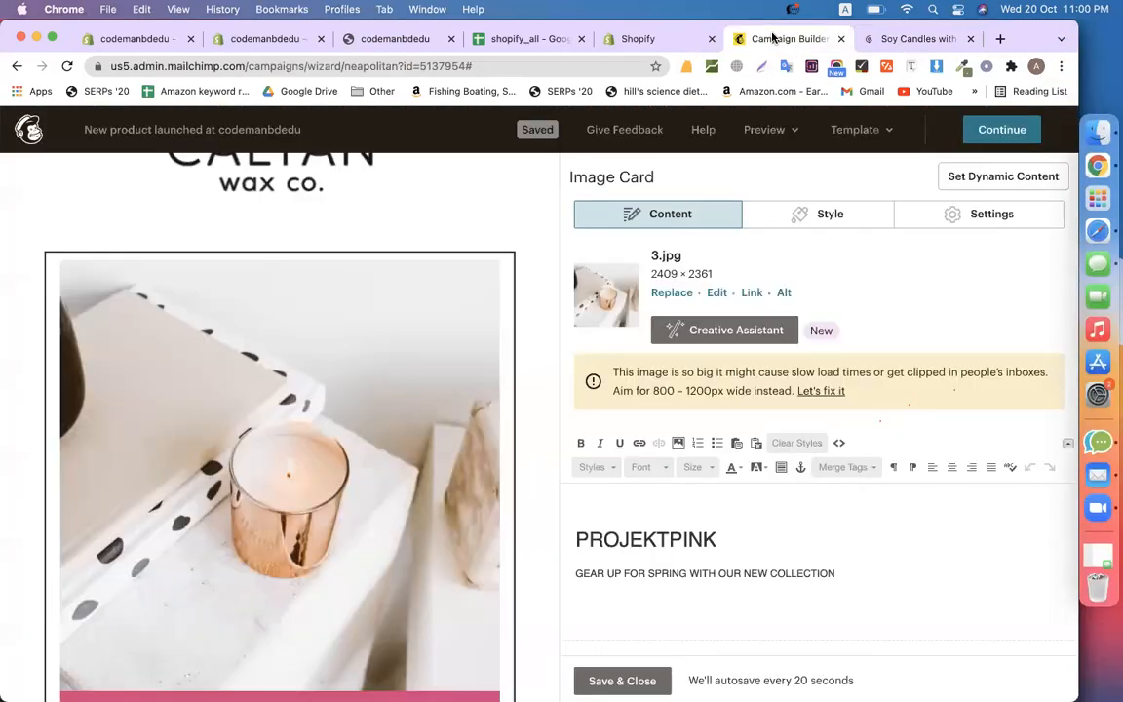
scroll(389, 468, down, 5)
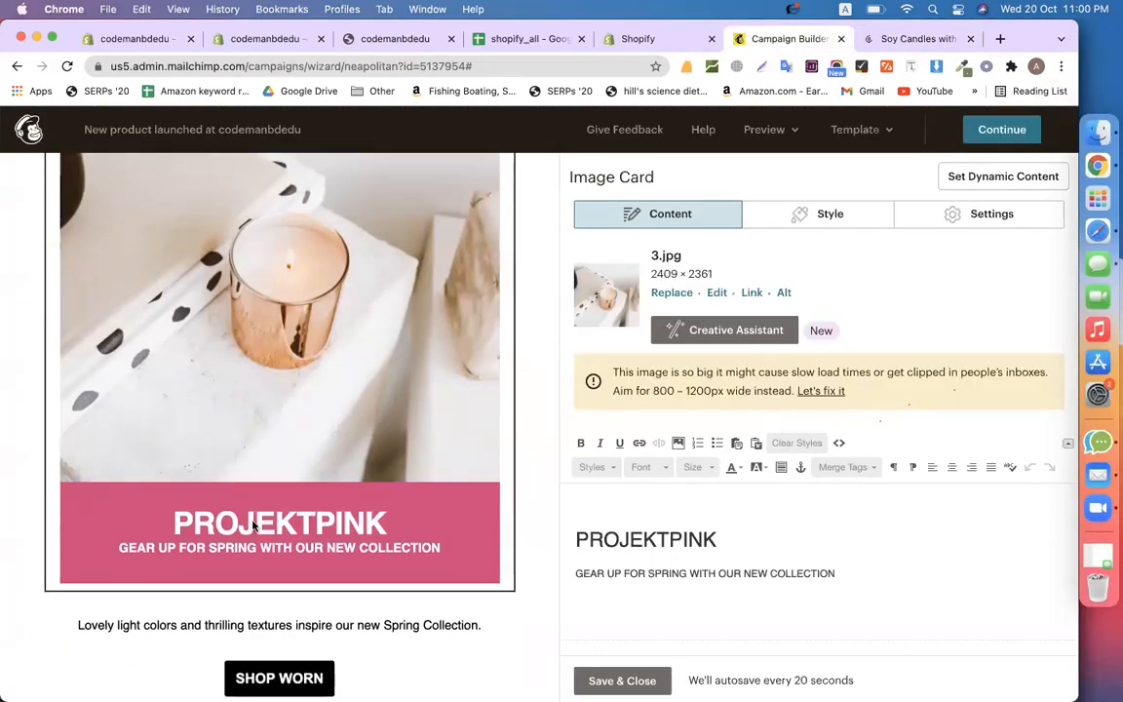
double_click(663, 539)
key(super+v)
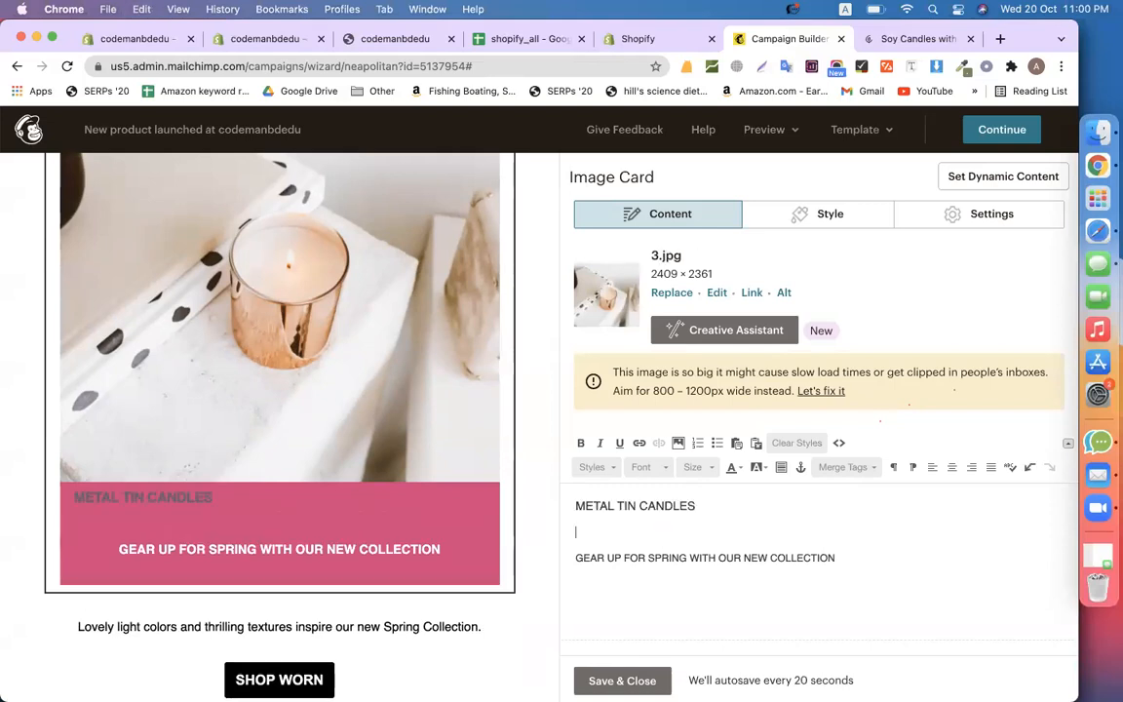
key(BackSpace)
key(super+a)
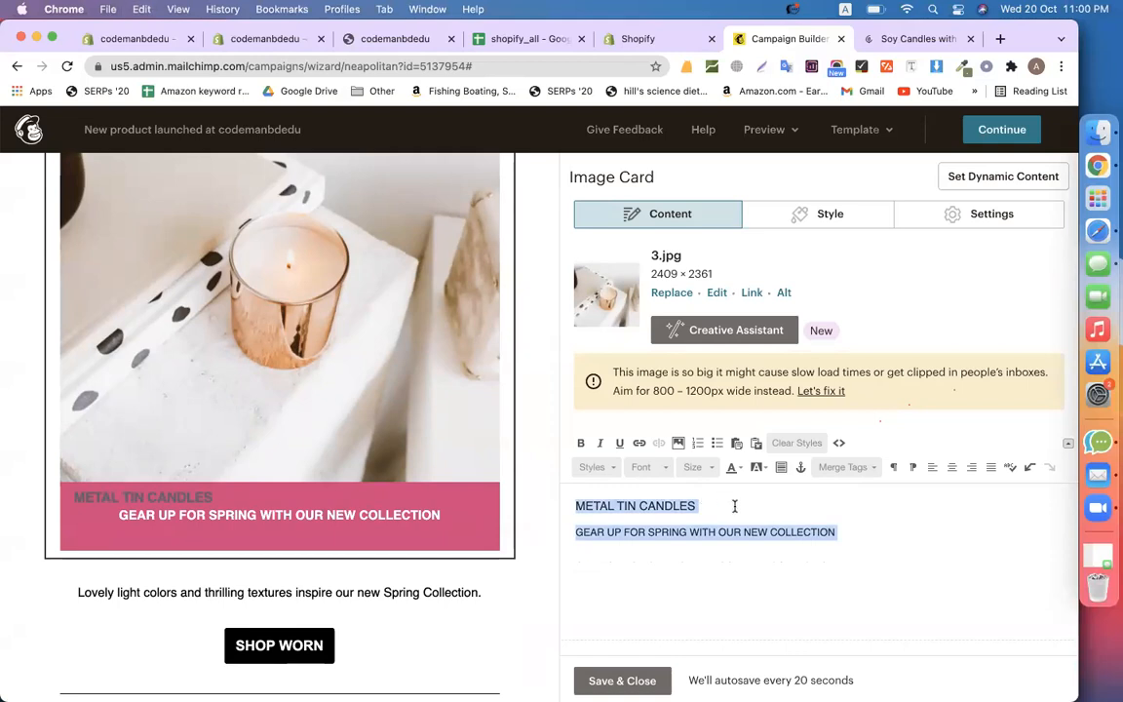
click(952, 467)
click(809, 551)
Color the METAL TIN CANDLES heading white
click(740, 498)
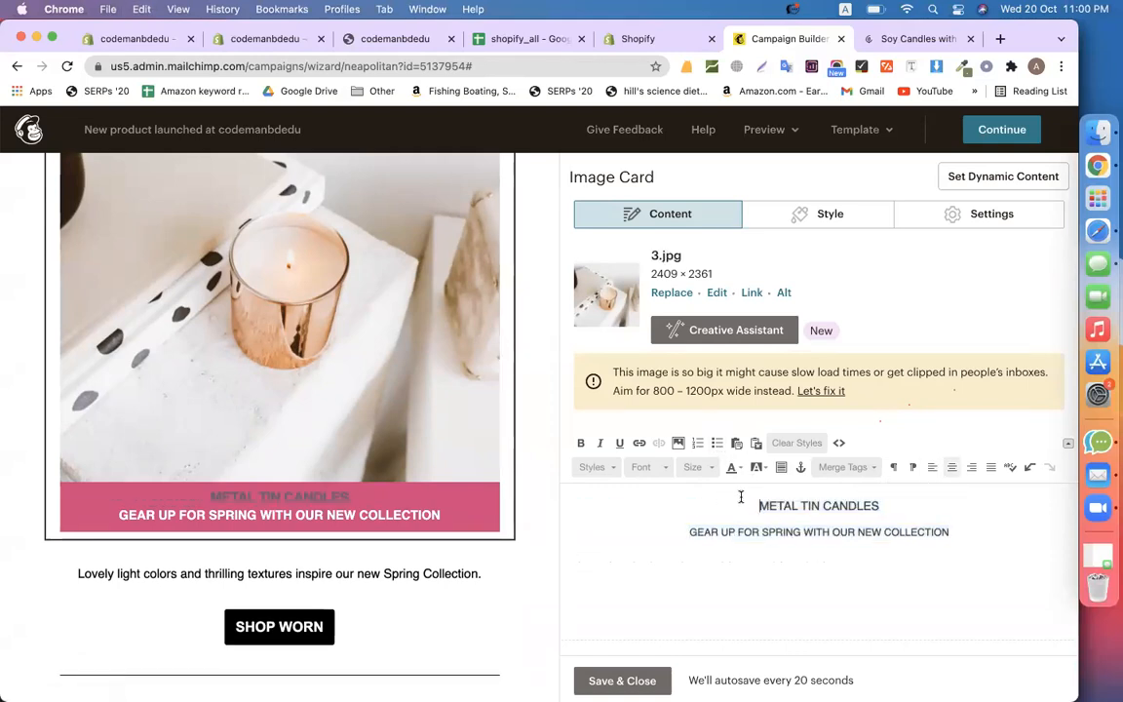
drag(795, 497, 918, 498)
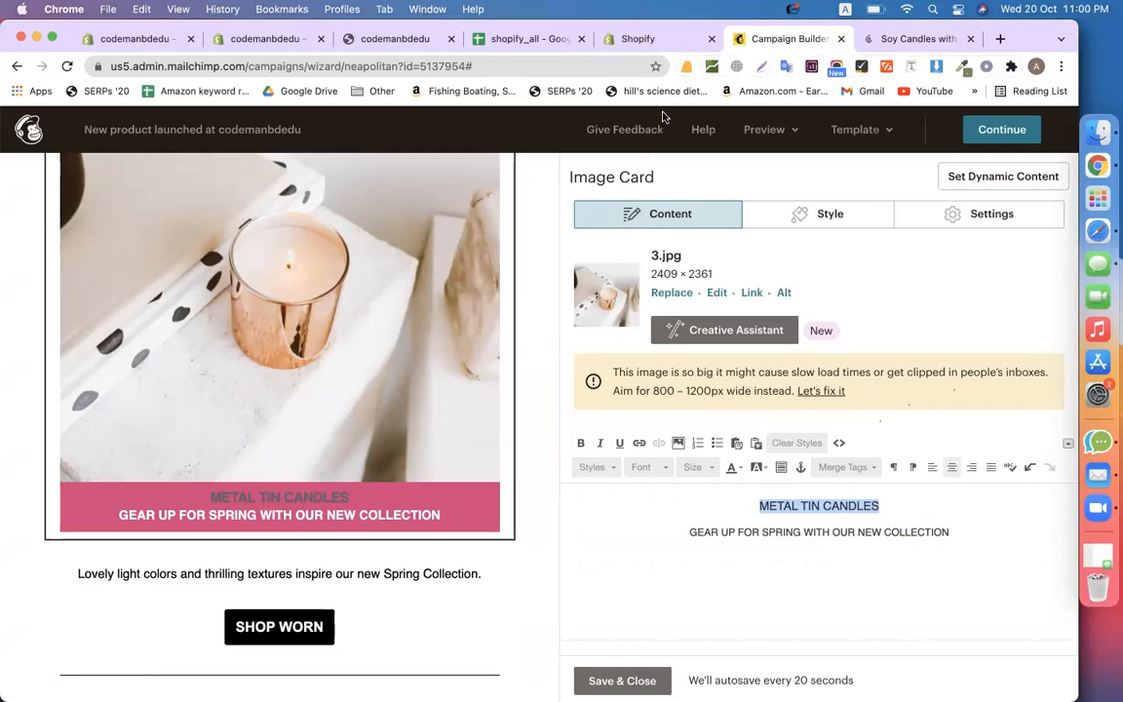
click(731, 469)
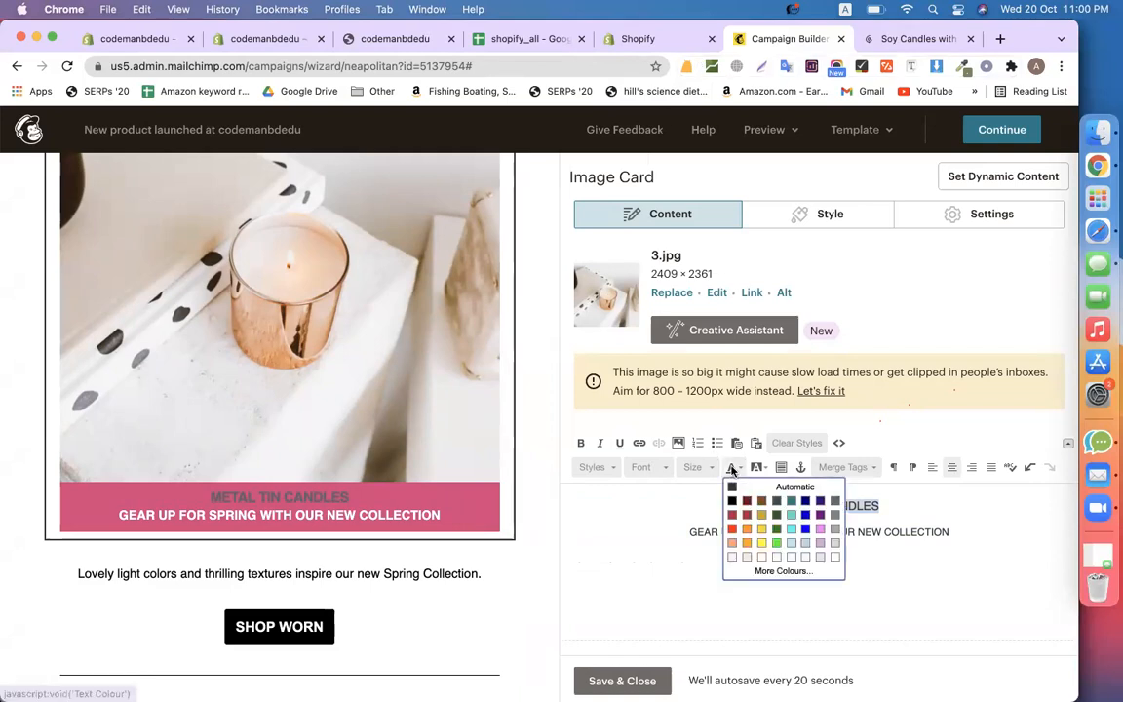
click(834, 557)
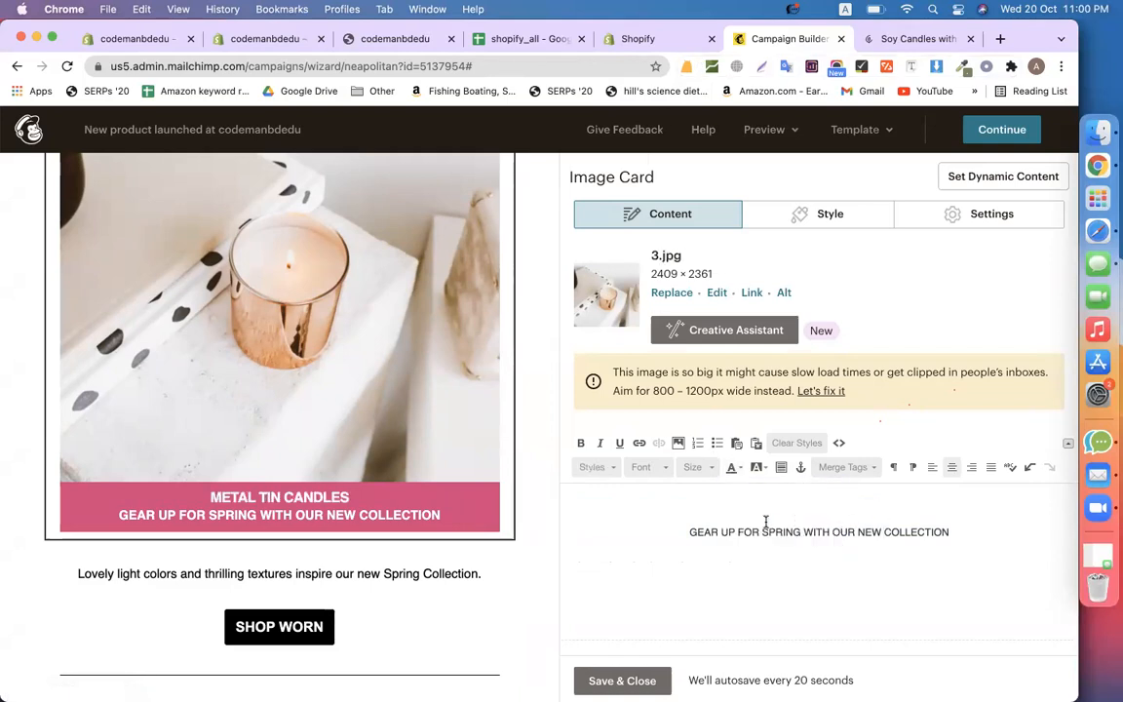
Replace the GEAR UP FOR SPRING subtitle with 'Sleek and travel-sized' from the website
triple_click(751, 526)
click(901, 39)
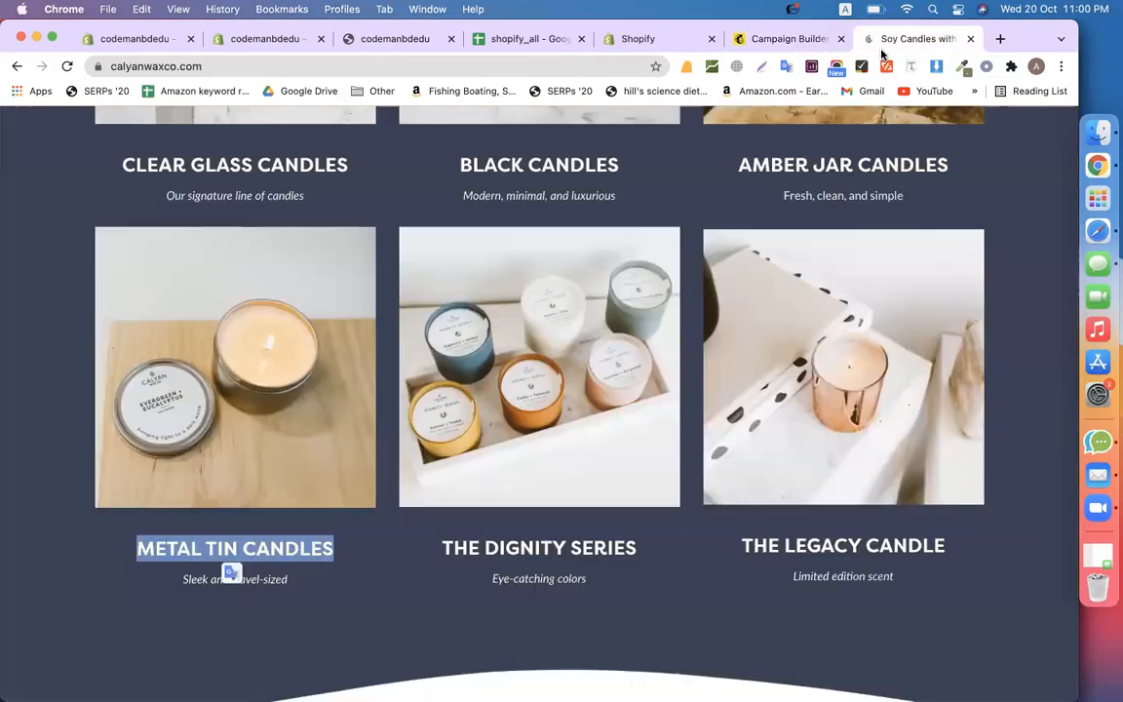
triple_click(313, 591)
key(super+c)
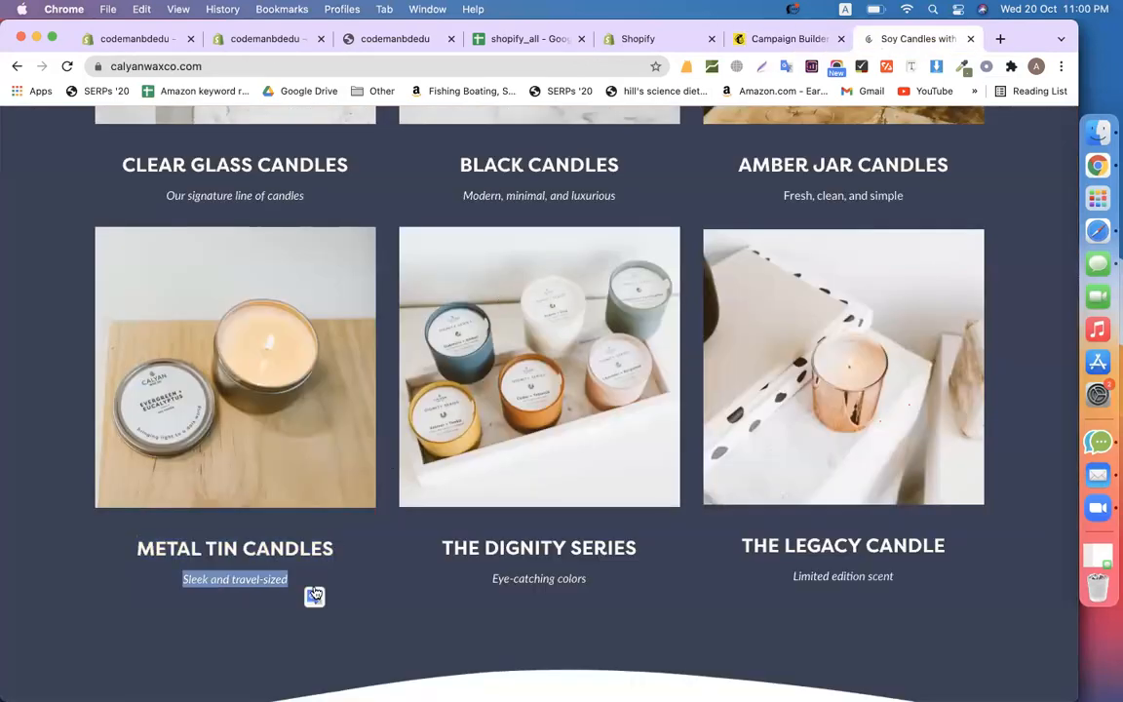
click(785, 39)
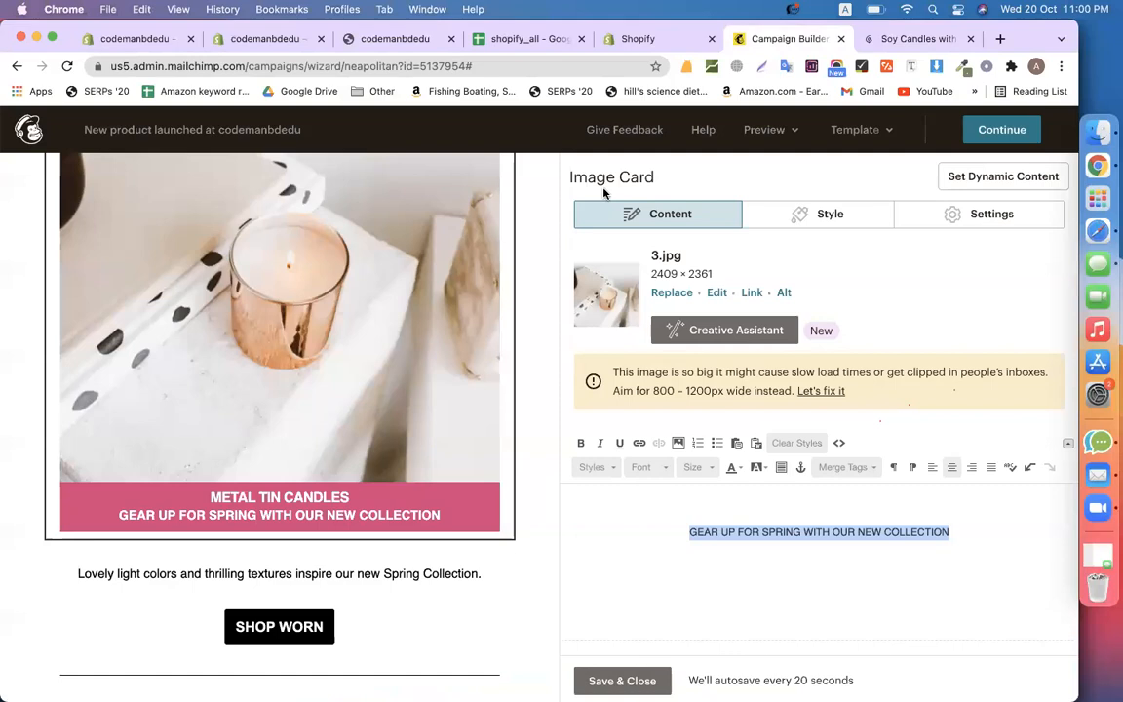
key(super+v)
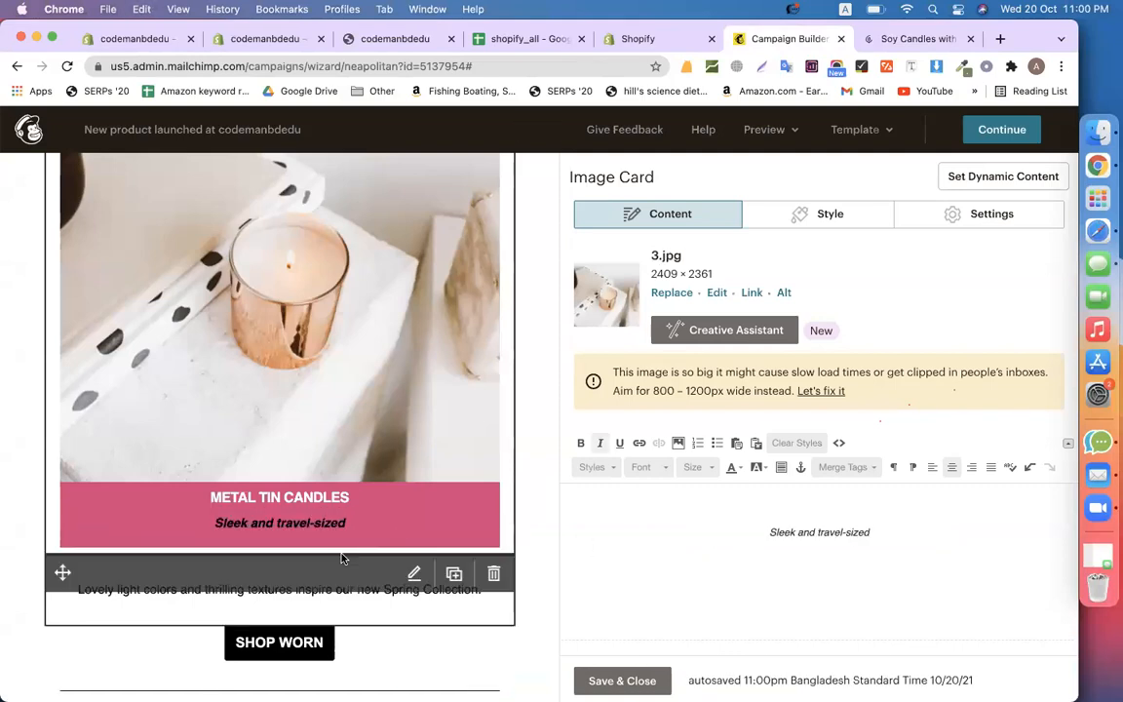
Select the whole placeholder line in the description text block below the card
scroll(352, 530, down, 3)
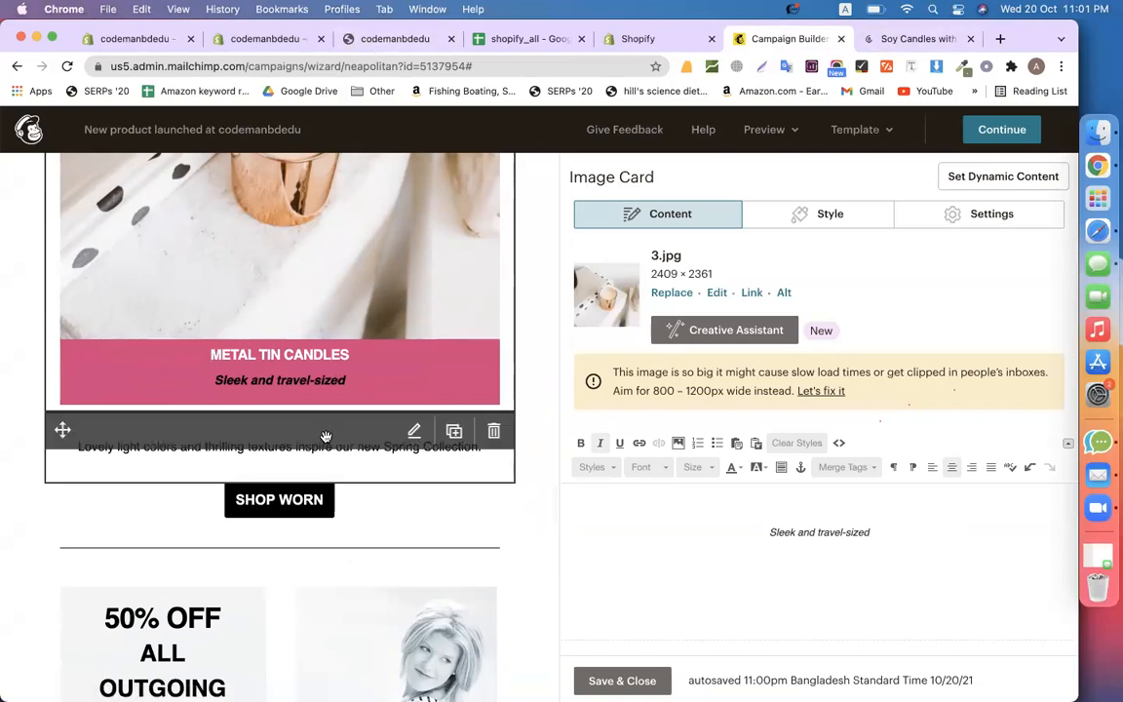
click(414, 432)
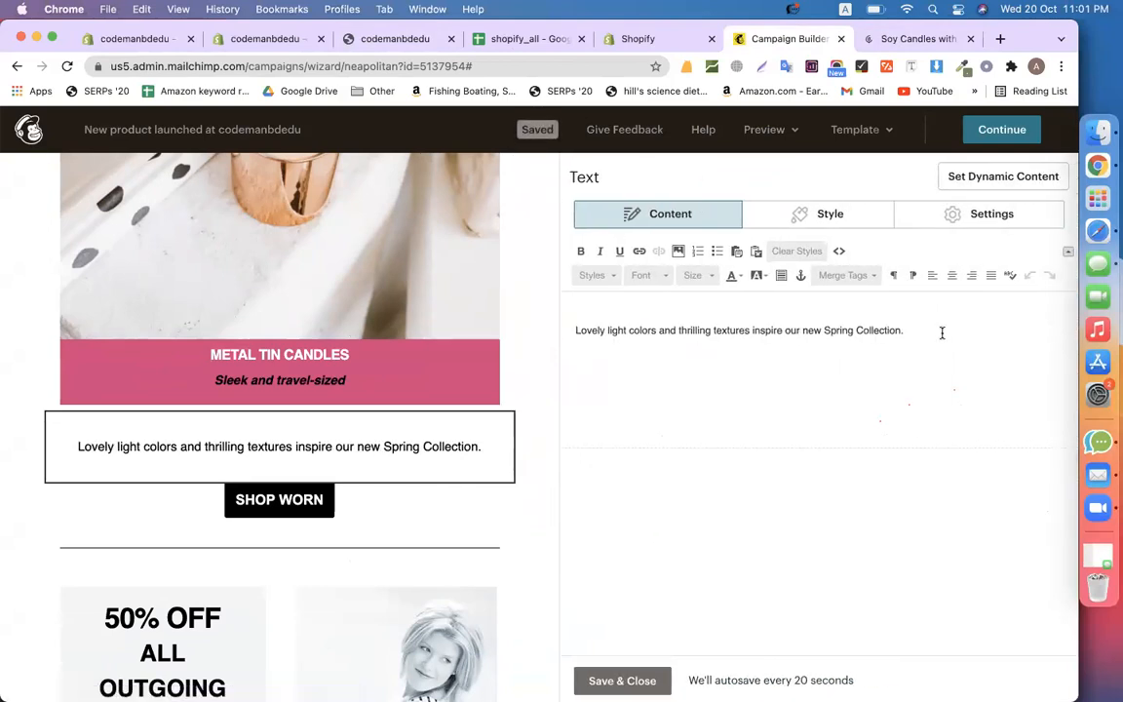
triple_click(943, 333)
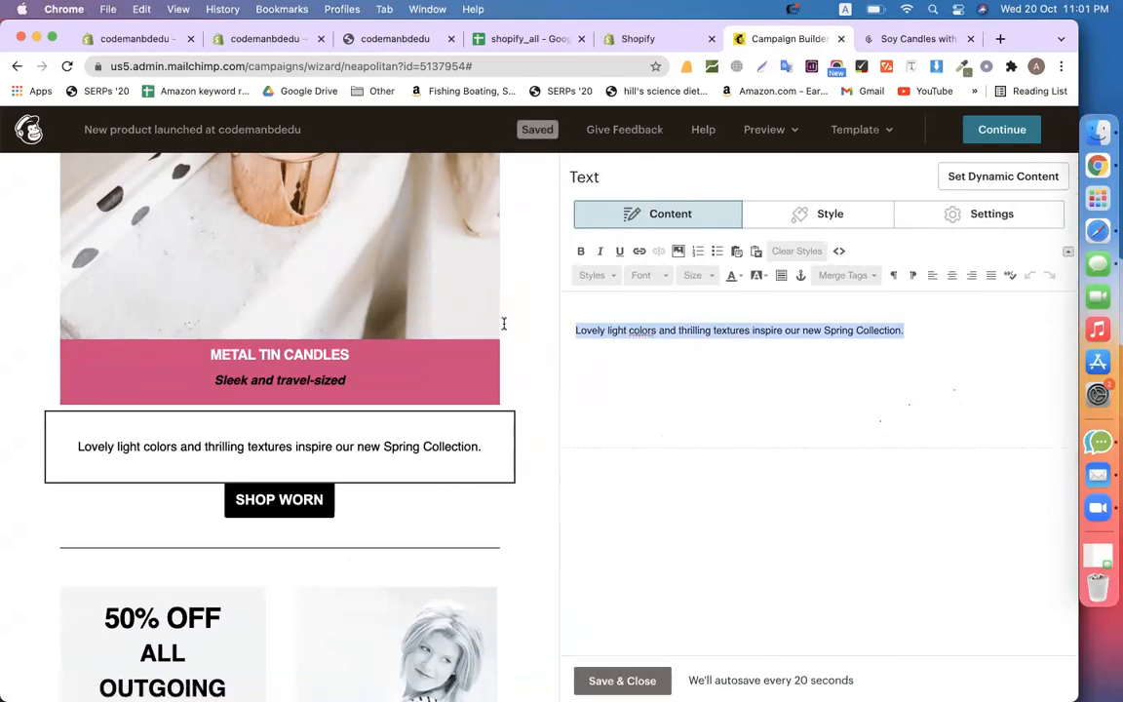
Navigate calyanwaxco.com through Best Sellers to the Pumpkin + Spices candle product page
click(892, 37)
scroll(591, 332, up, 10)
scroll(591, 332, down, 20)
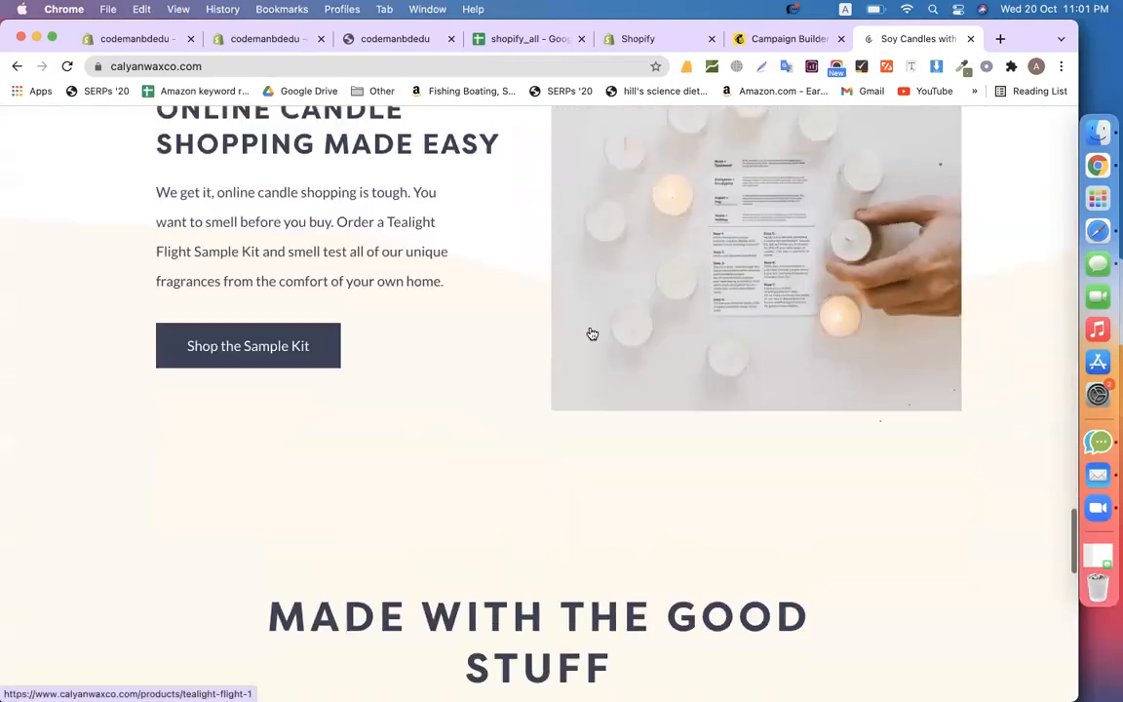
scroll(590, 333, up, 15)
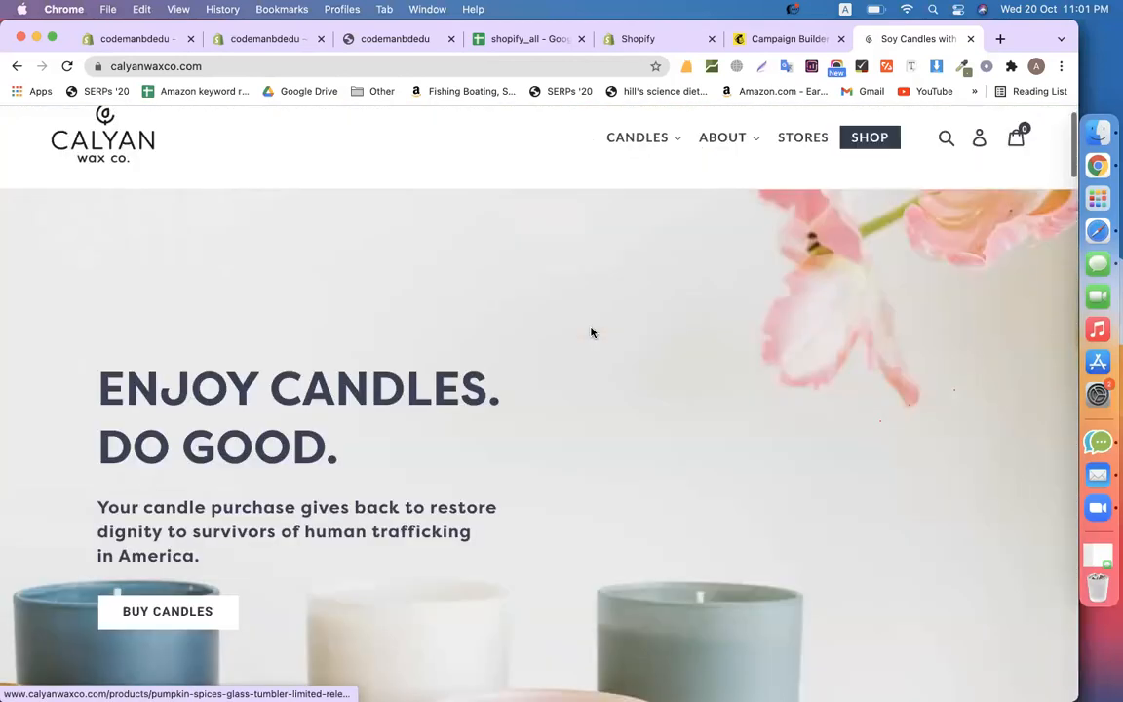
click(794, 174)
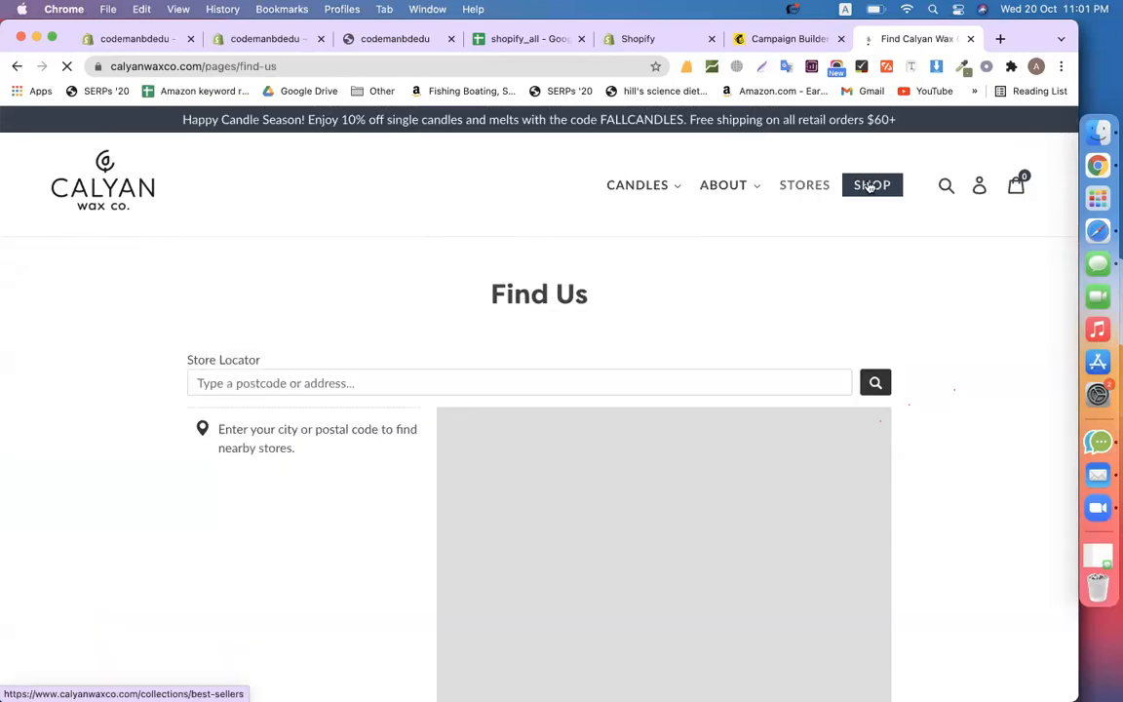
click(870, 185)
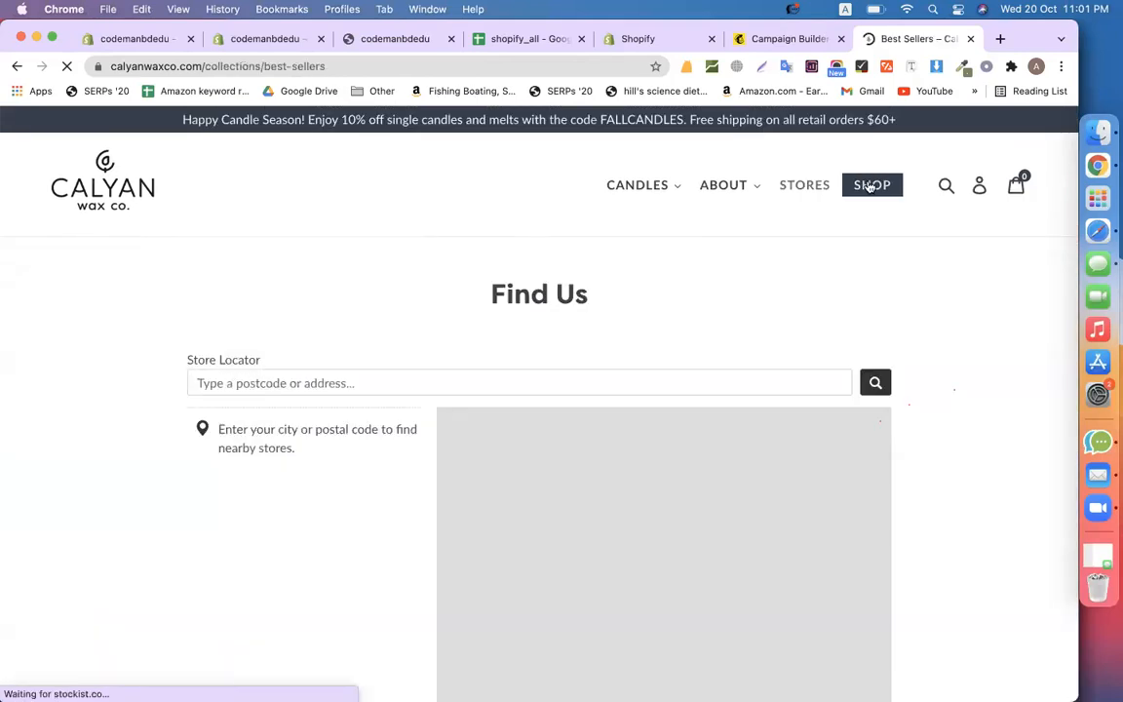
scroll(585, 395, down, 4)
click(543, 391)
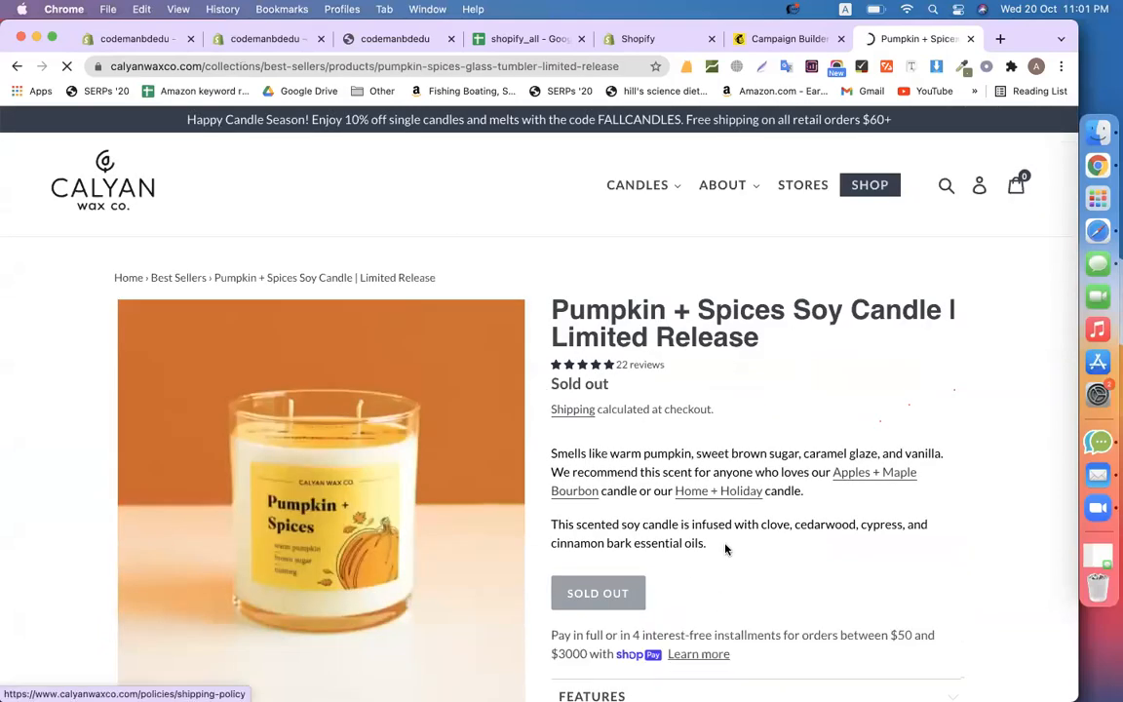
Copy the Pumpkin + Spices description paragraphs and paste them over the email's placeholder text
drag(716, 544, 541, 413)
key(super+c)
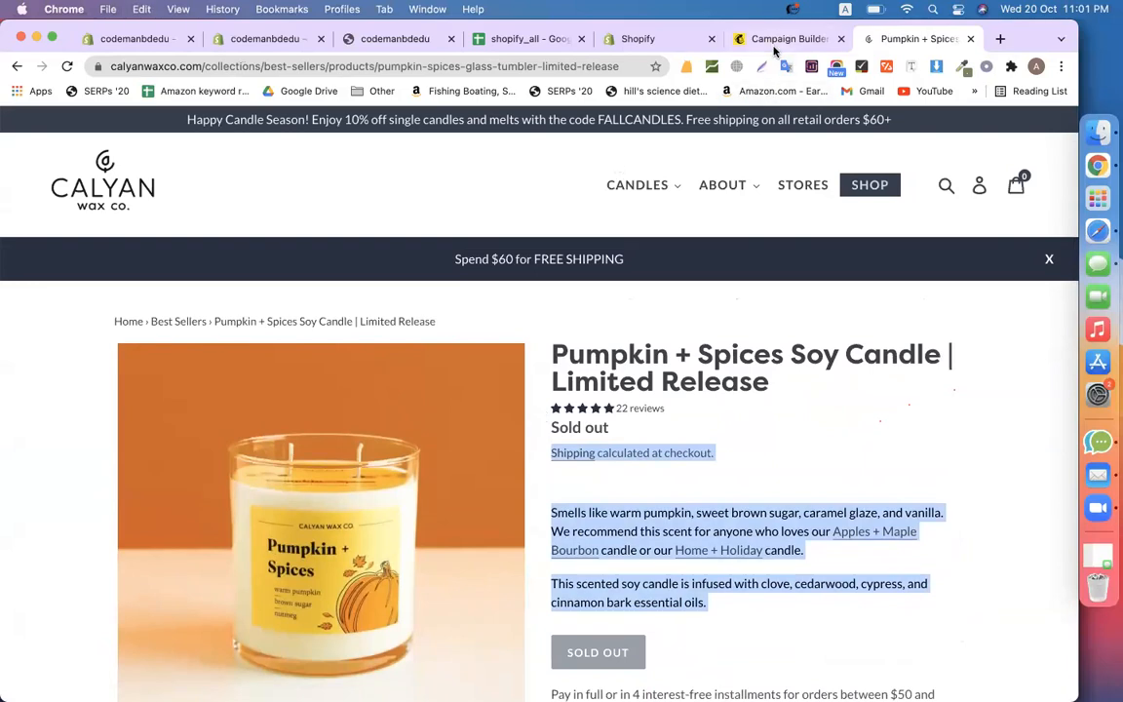
click(865, 451)
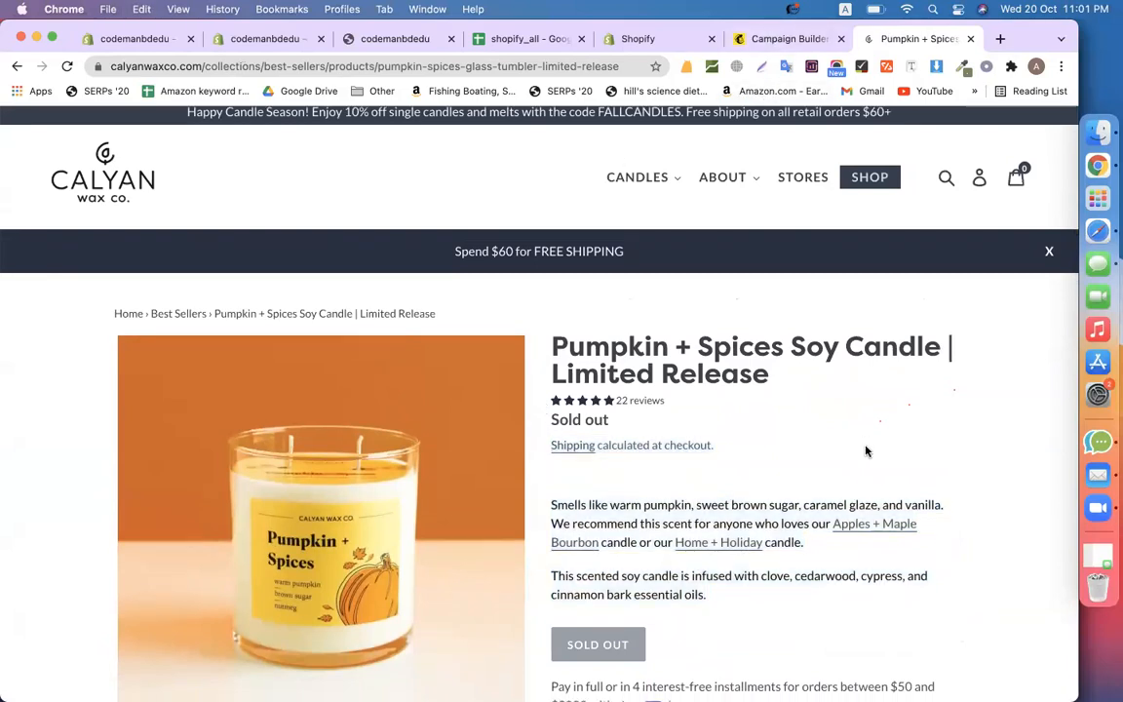
scroll(858, 458, down, 2)
drag(703, 506, 554, 424)
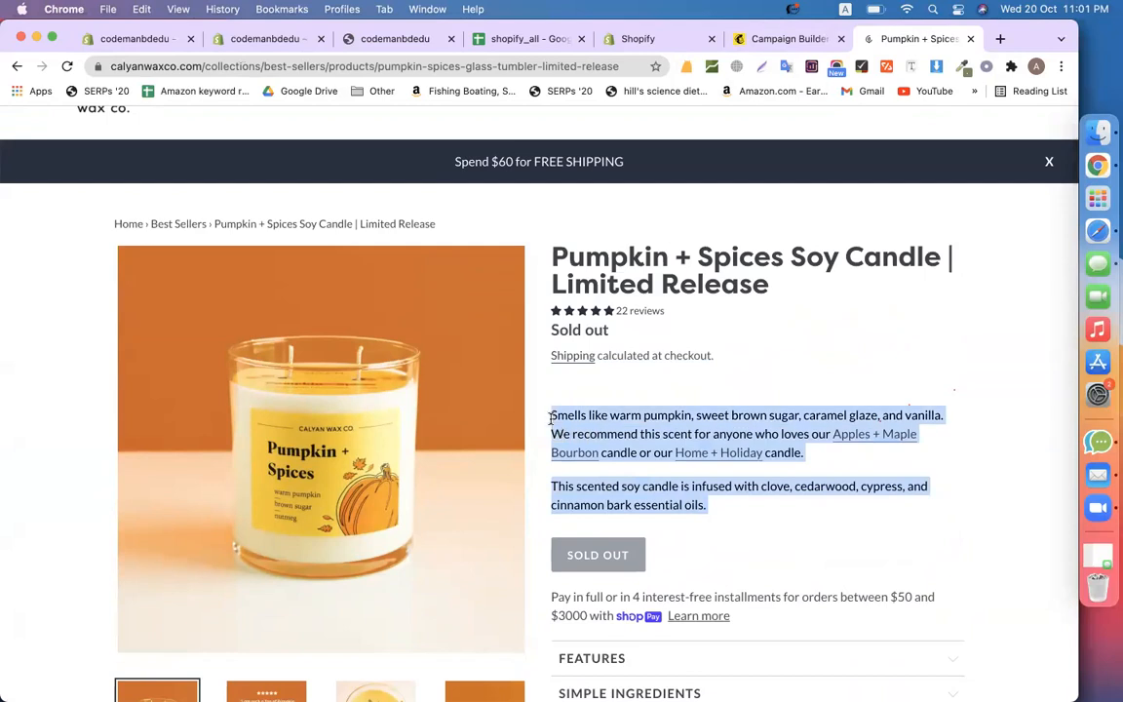
click(798, 38)
scroll(221, 395, up, 3)
scroll(220, 396, down, 5)
key(super+v)
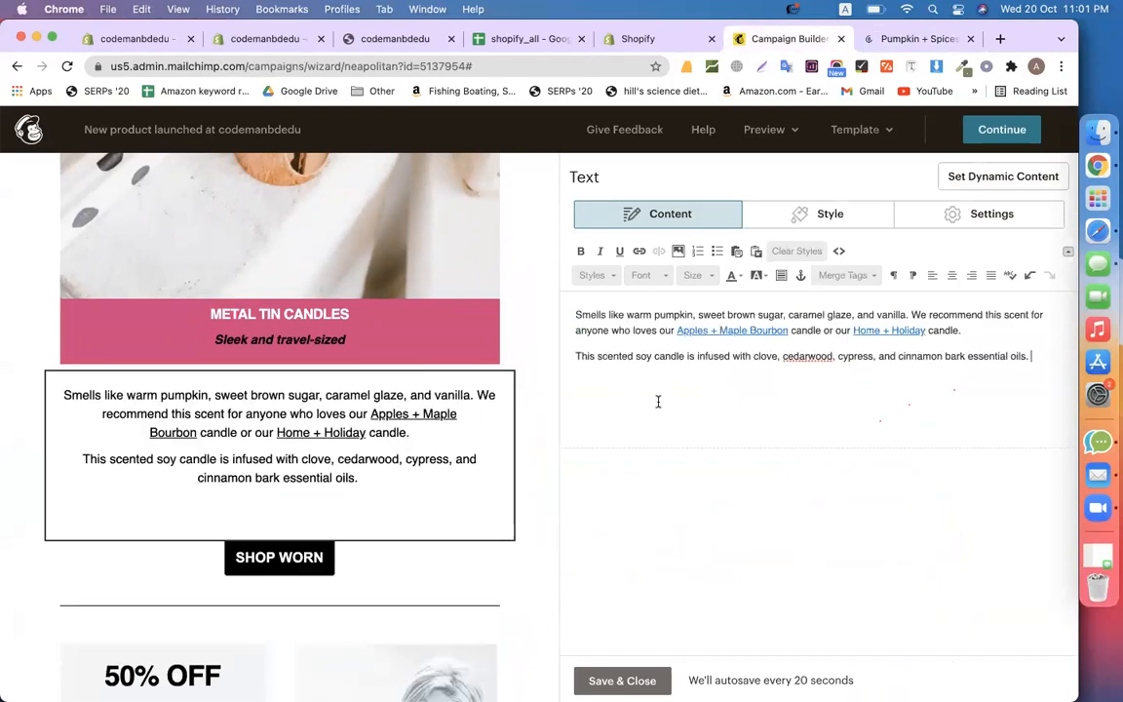
Scroll the Pumpkin + Spices product page and select some of its text
click(893, 39)
scroll(721, 399, down, 5)
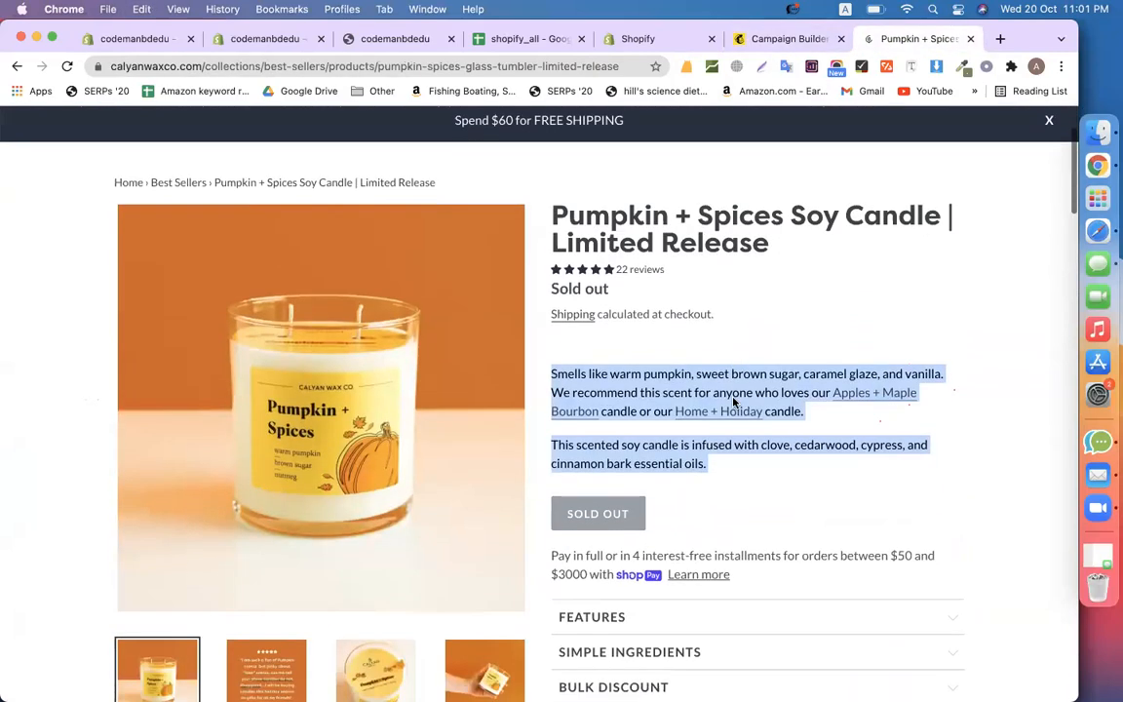
drag(590, 433, 547, 438)
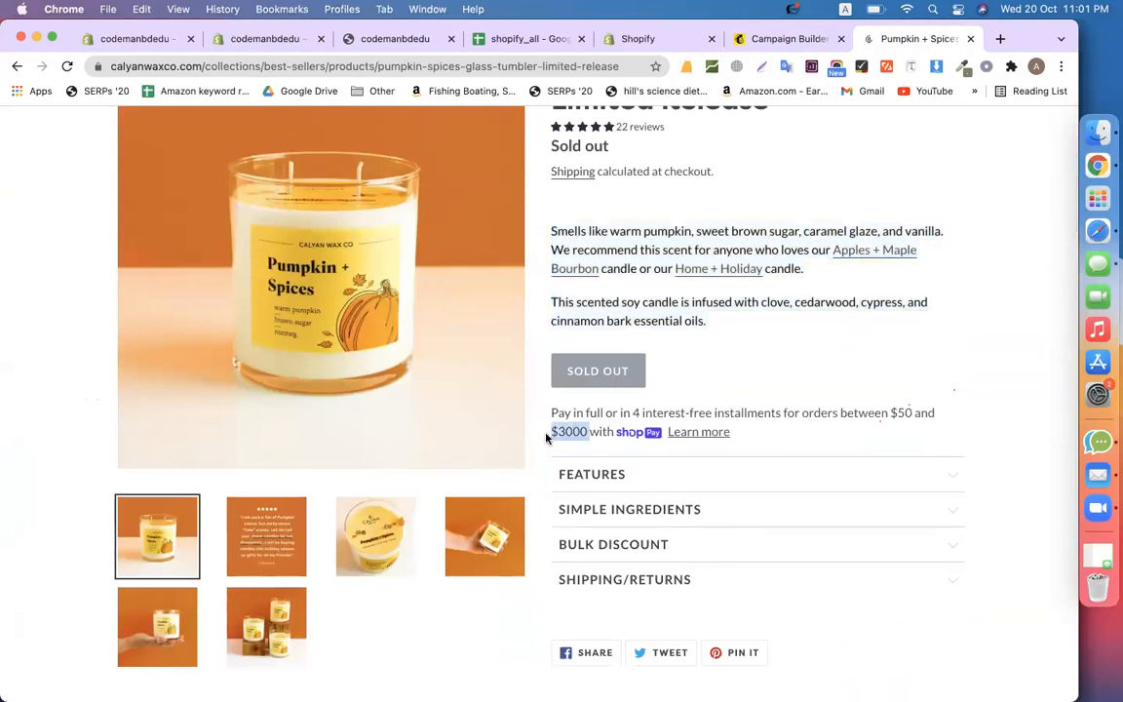
scroll(789, 387, up, 1)
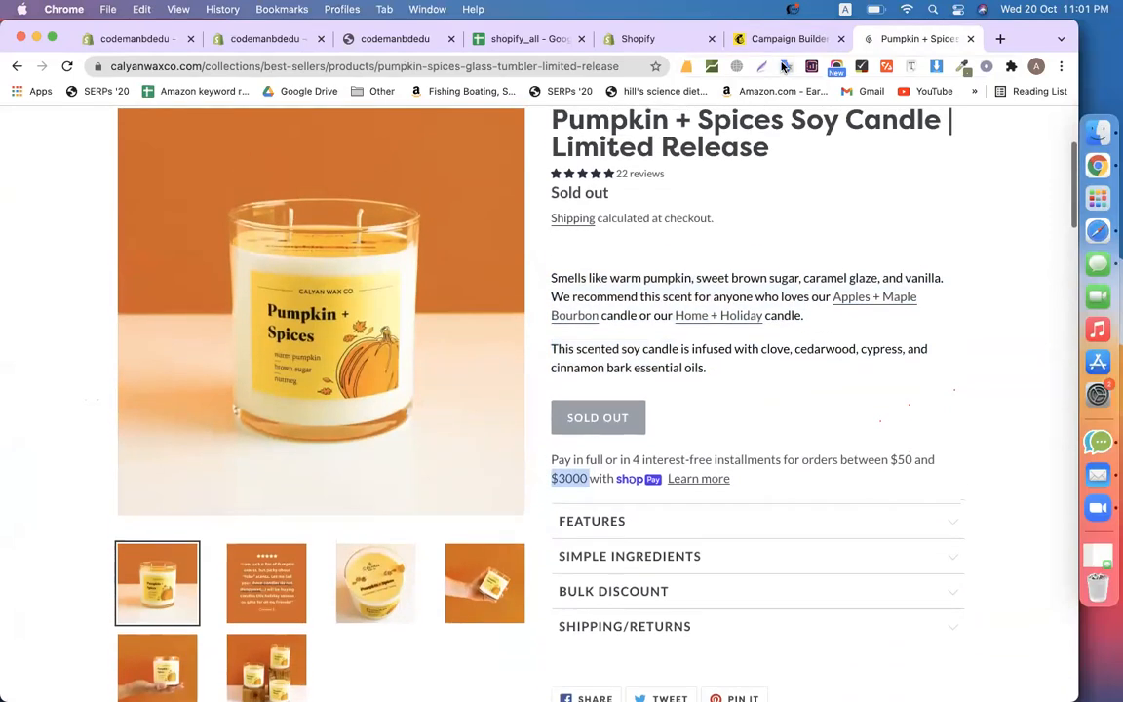
click(778, 39)
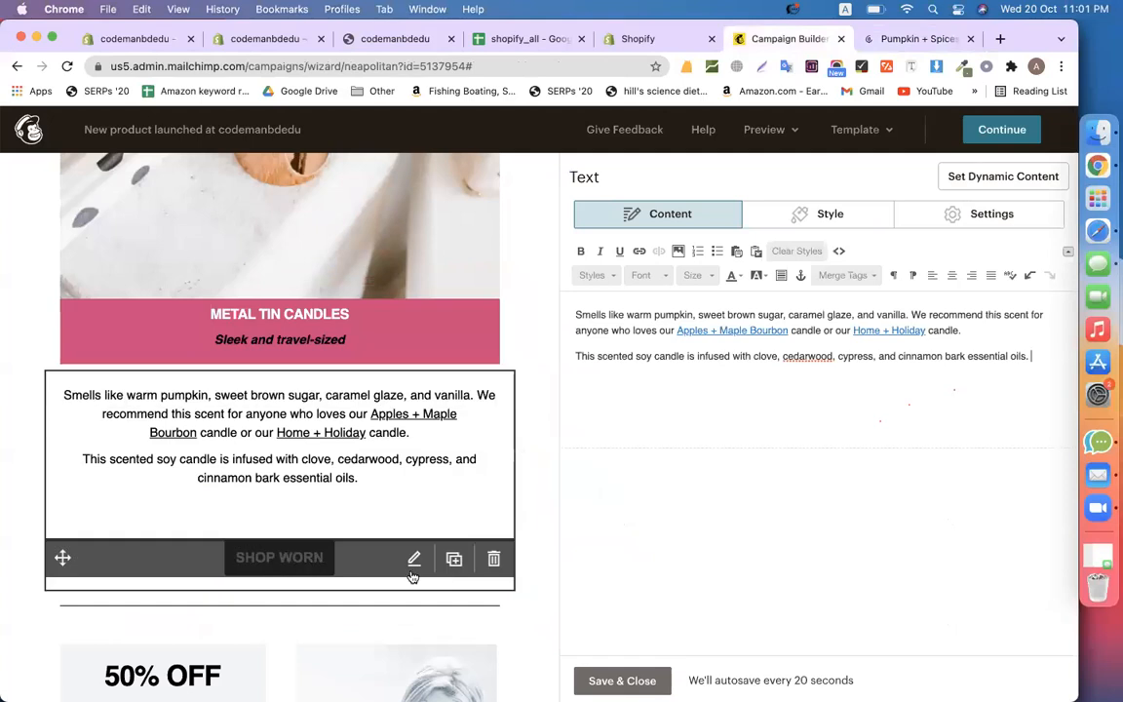
Open the SHOP WORN button's settings and keep its link type as Web address
click(413, 567)
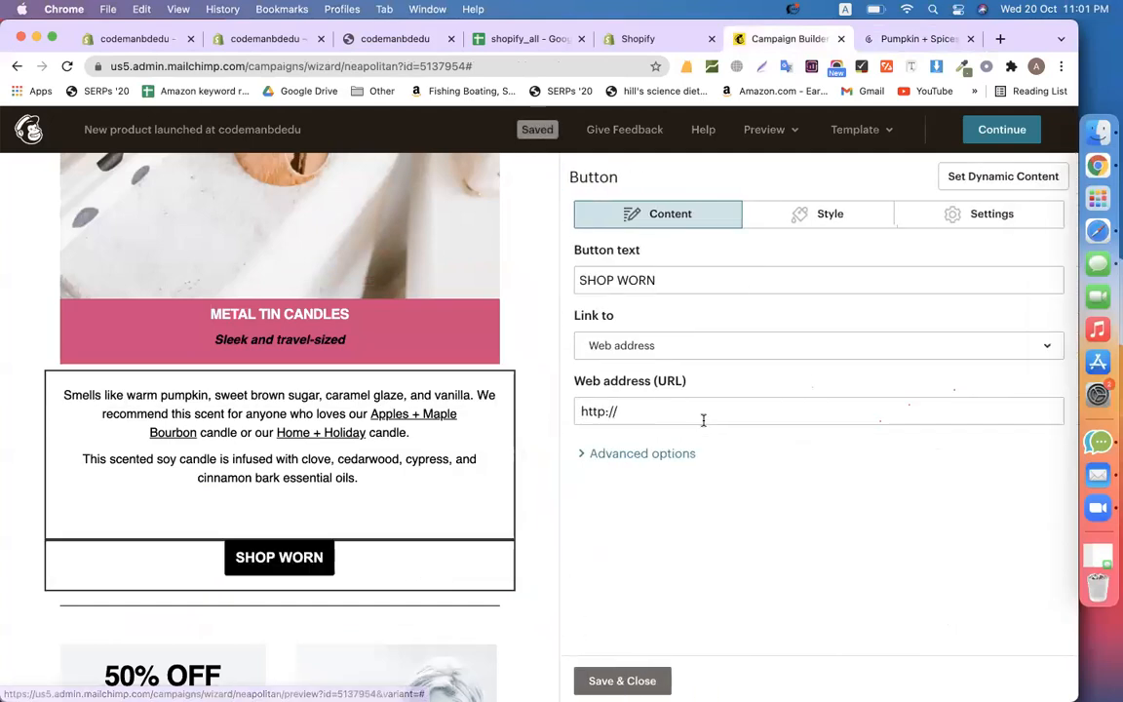
click(680, 346)
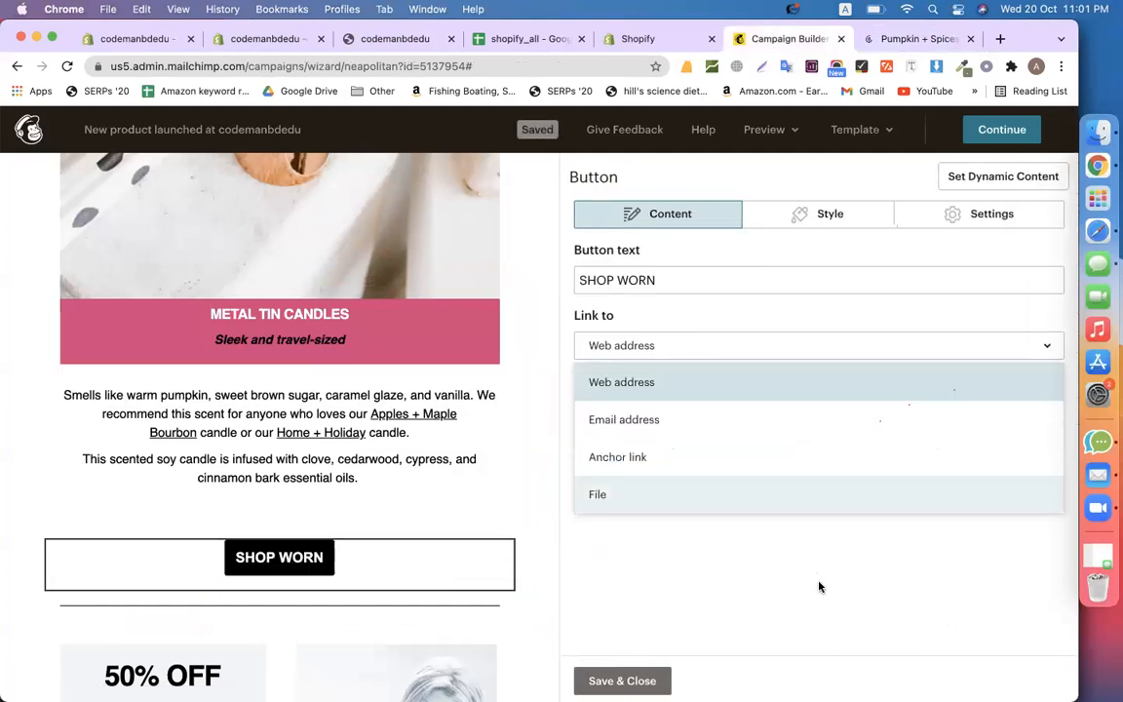
click(820, 587)
Copy the Pumpkin + Spices page URL and screenshot the full product photo
click(886, 45)
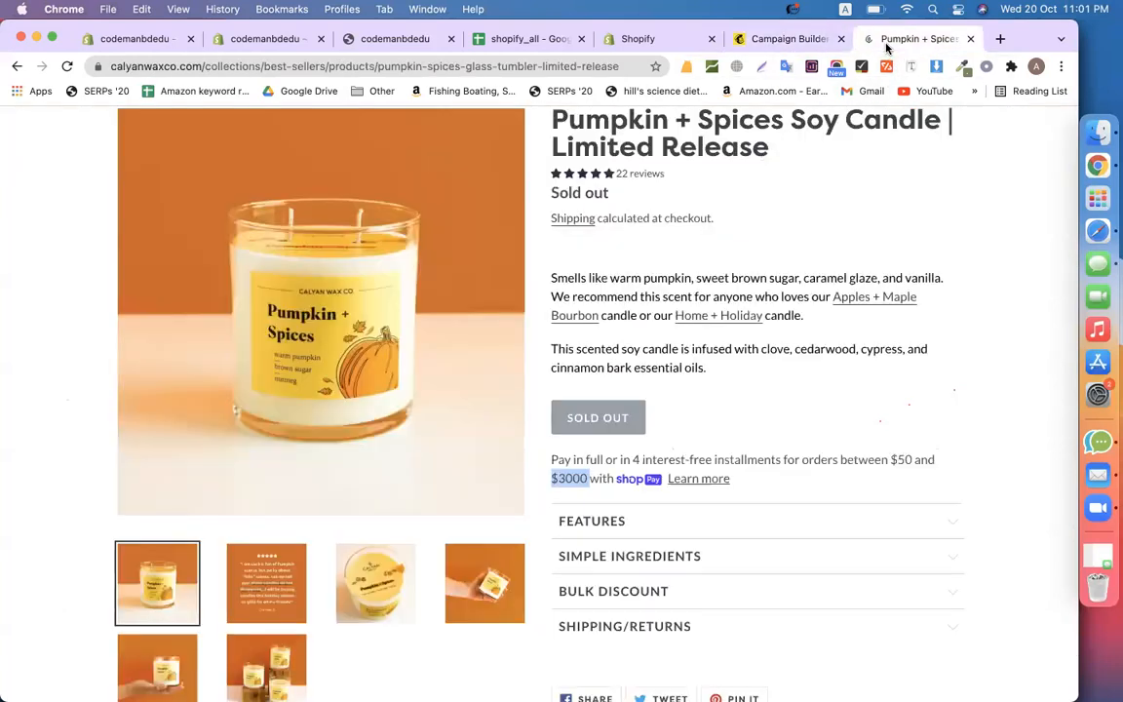
click(195, 64)
key(super+c)
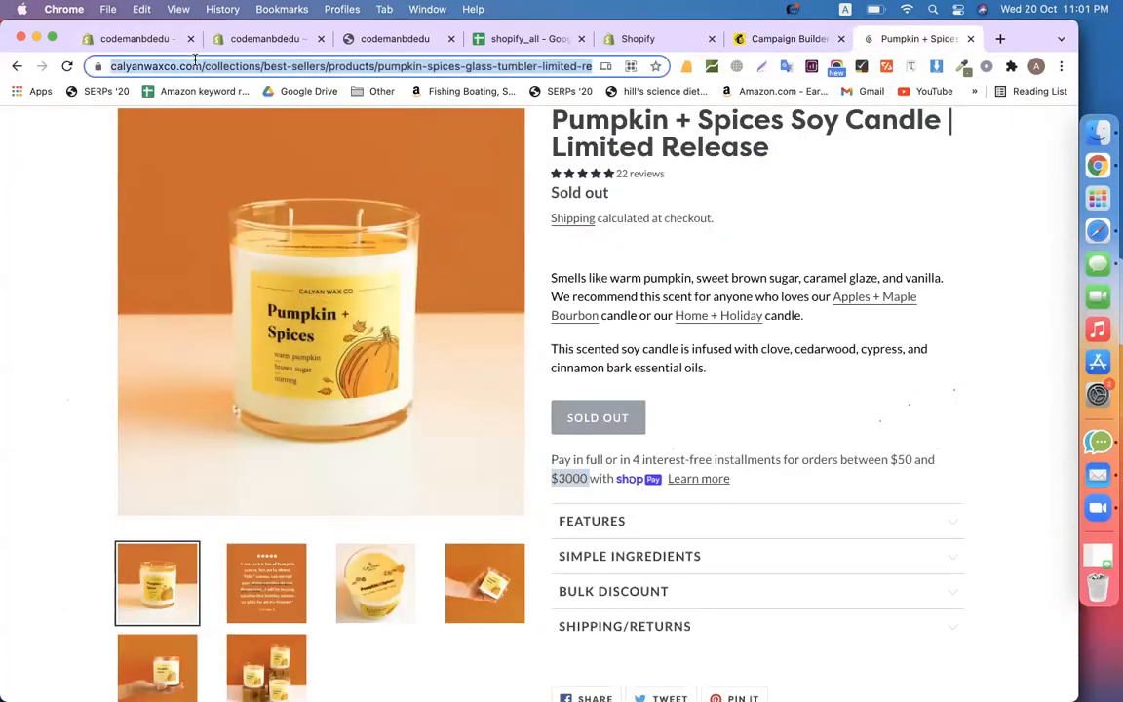
scroll(692, 444, up, 1)
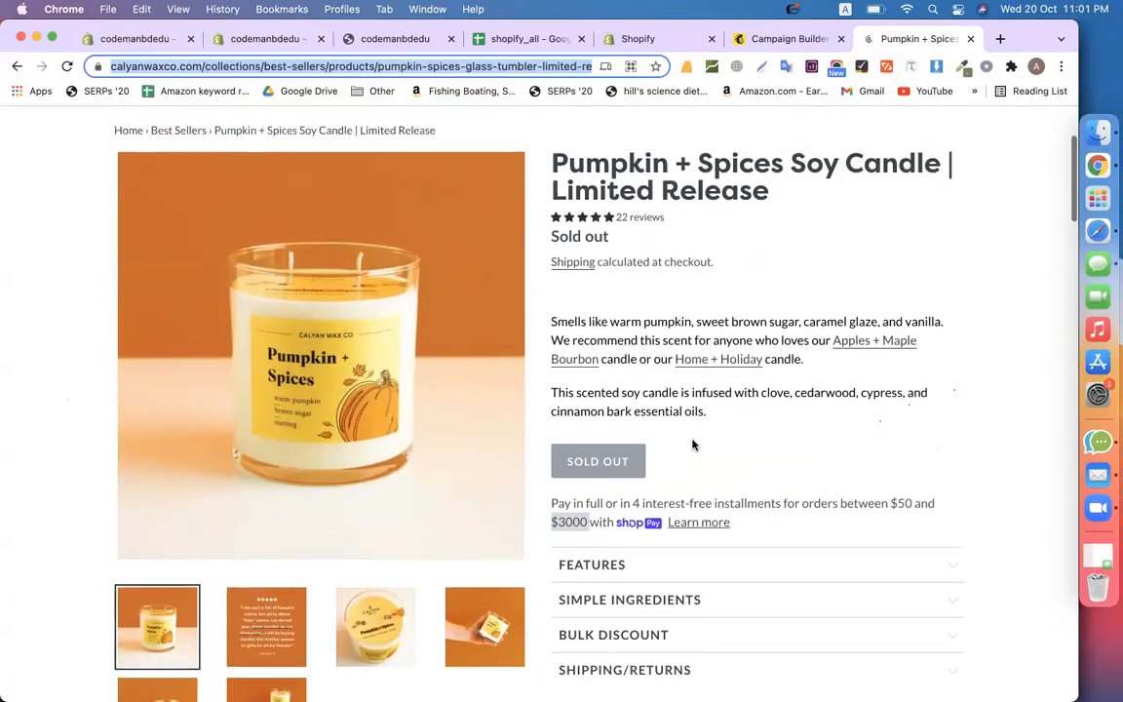
key(super+shift+5)
drag(112, 195, 208, 212)
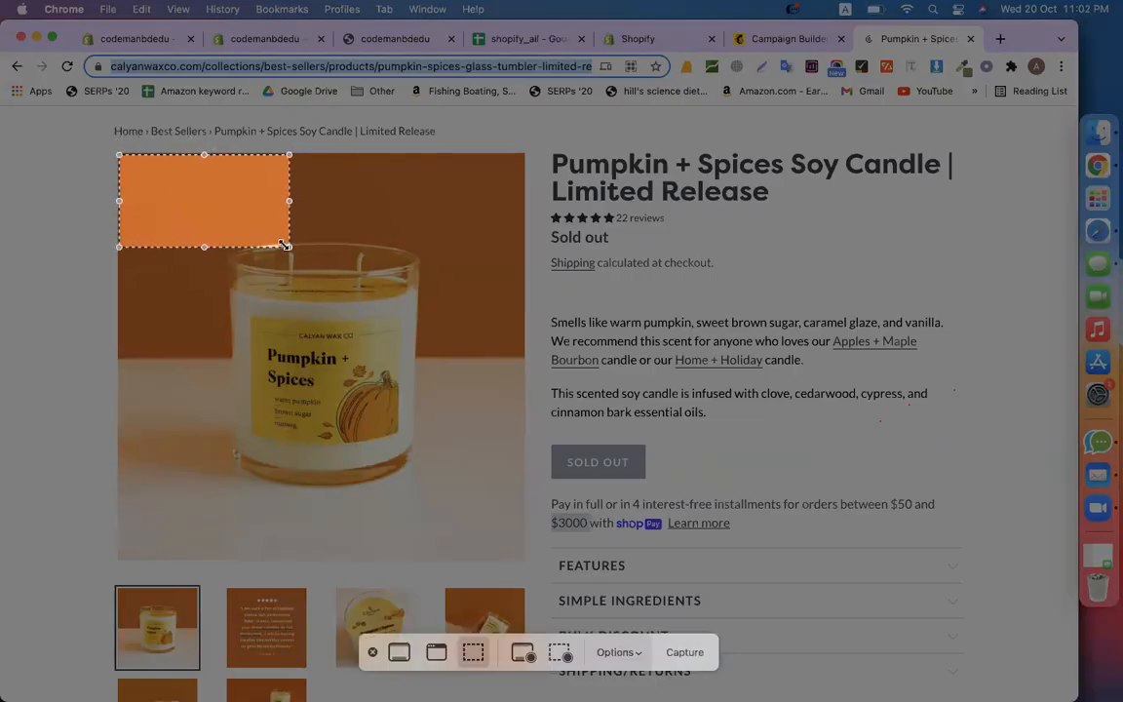
drag(293, 274, 526, 557)
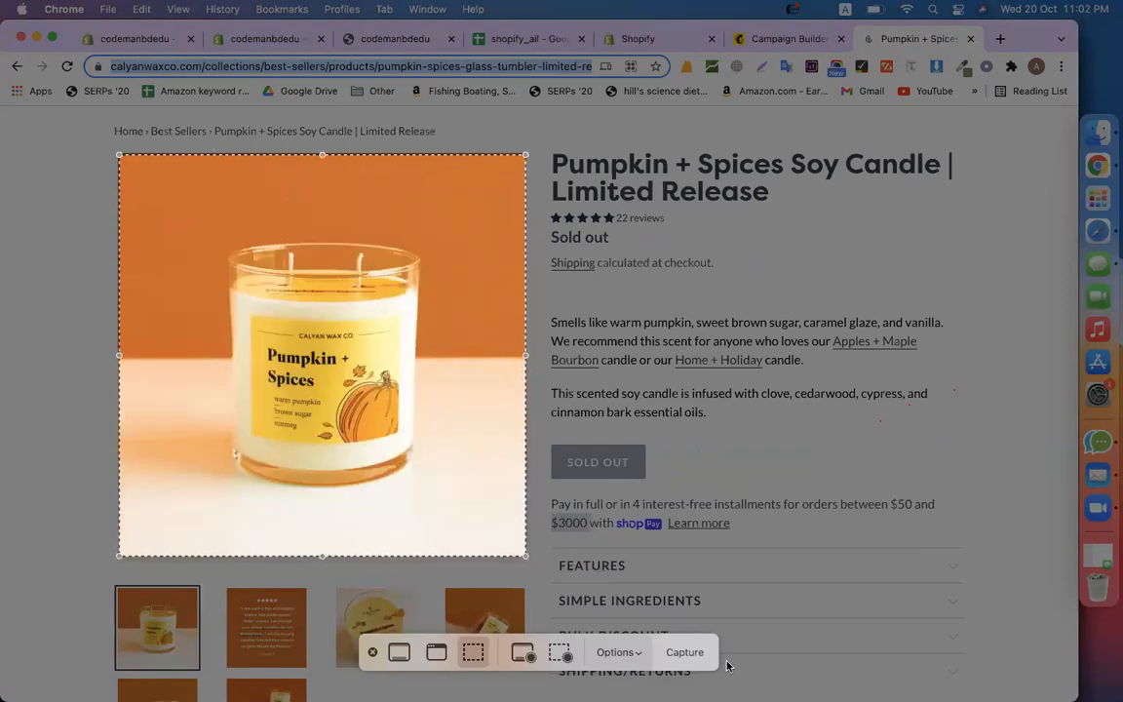
click(685, 652)
Paste the Pumpkin + Spices URL as the SHOP WORN button's web address link
click(782, 41)
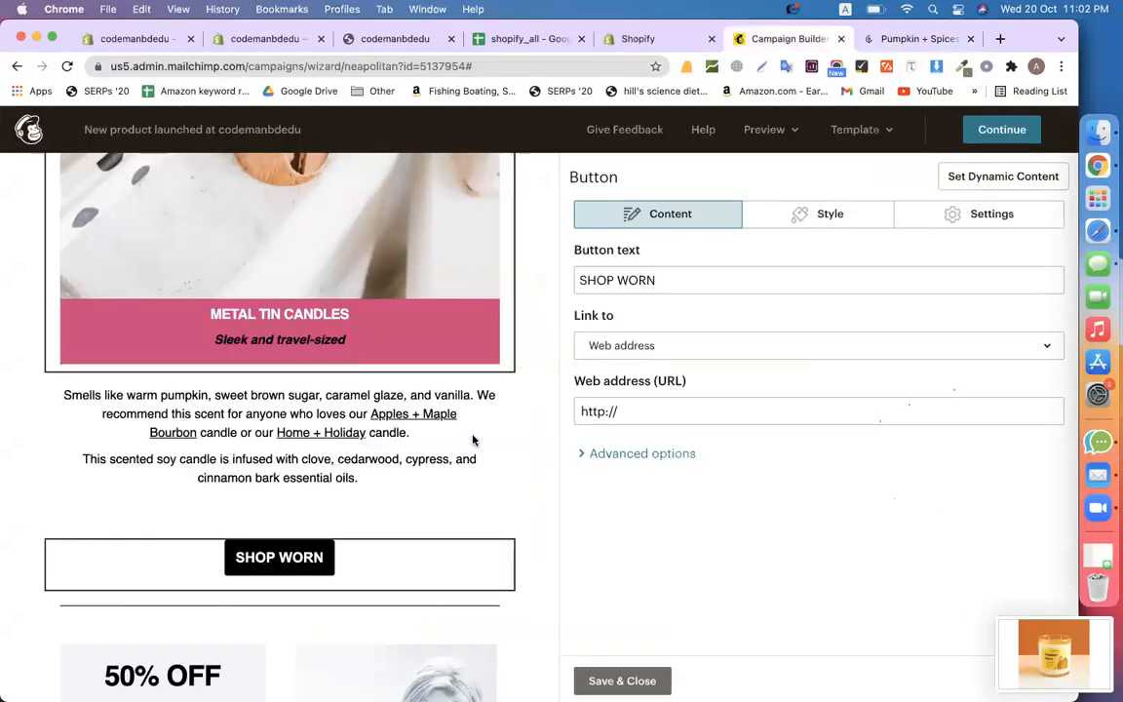
click(723, 410)
key(super+v)
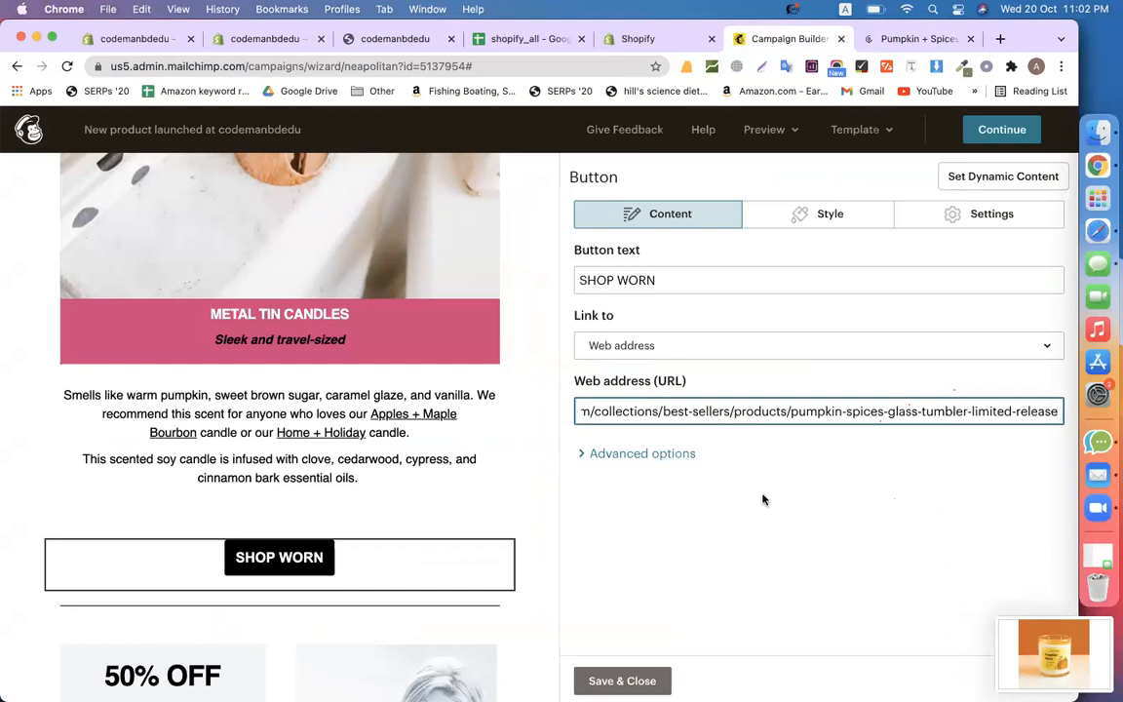
click(786, 536)
scroll(350, 466, up, 3)
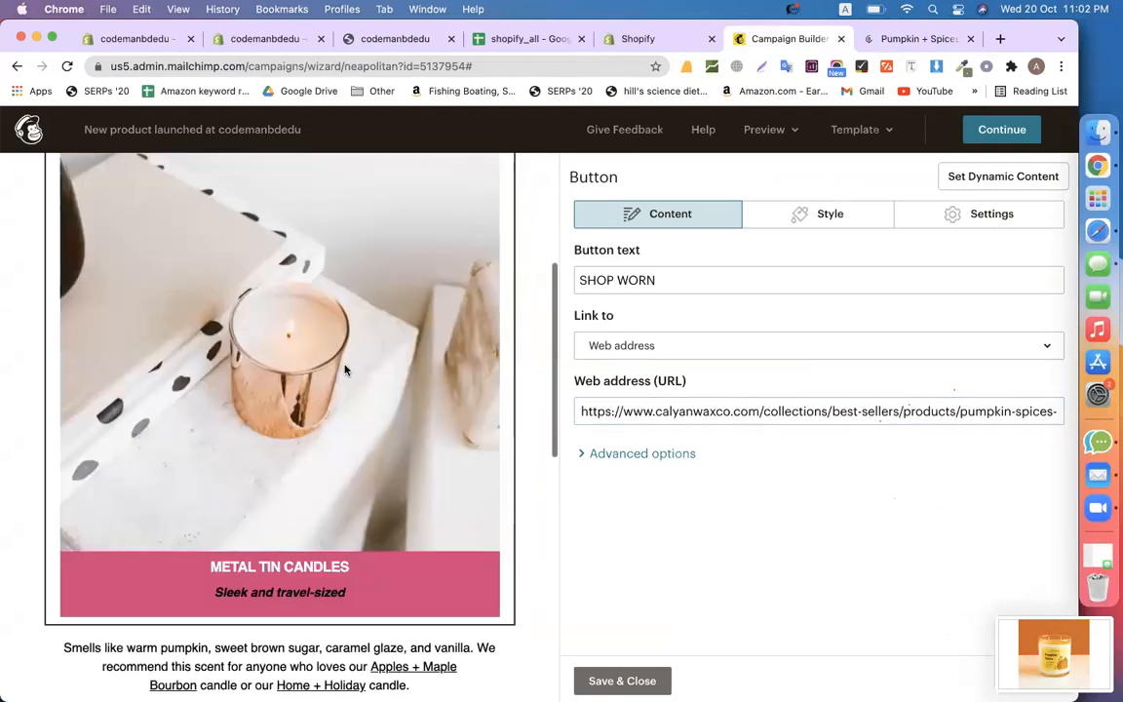
click(345, 367)
Replace the Metal Tin Candles card image by uploading the 11.02.04 PM product screenshot
click(329, 235)
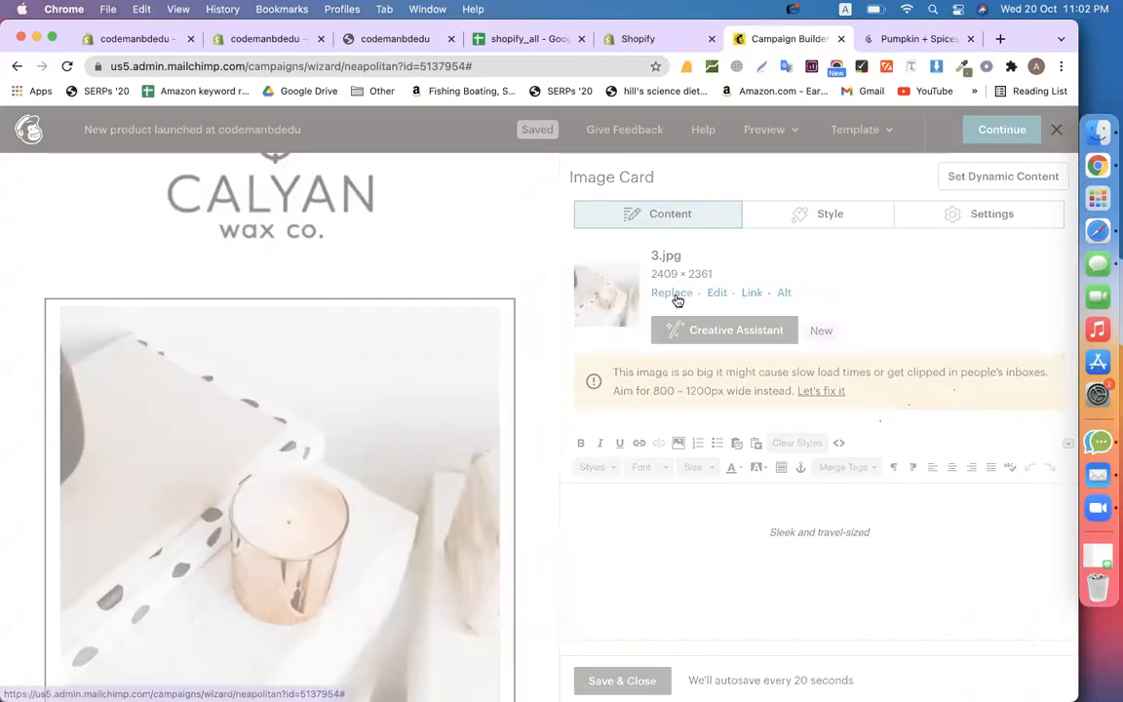
click(676, 296)
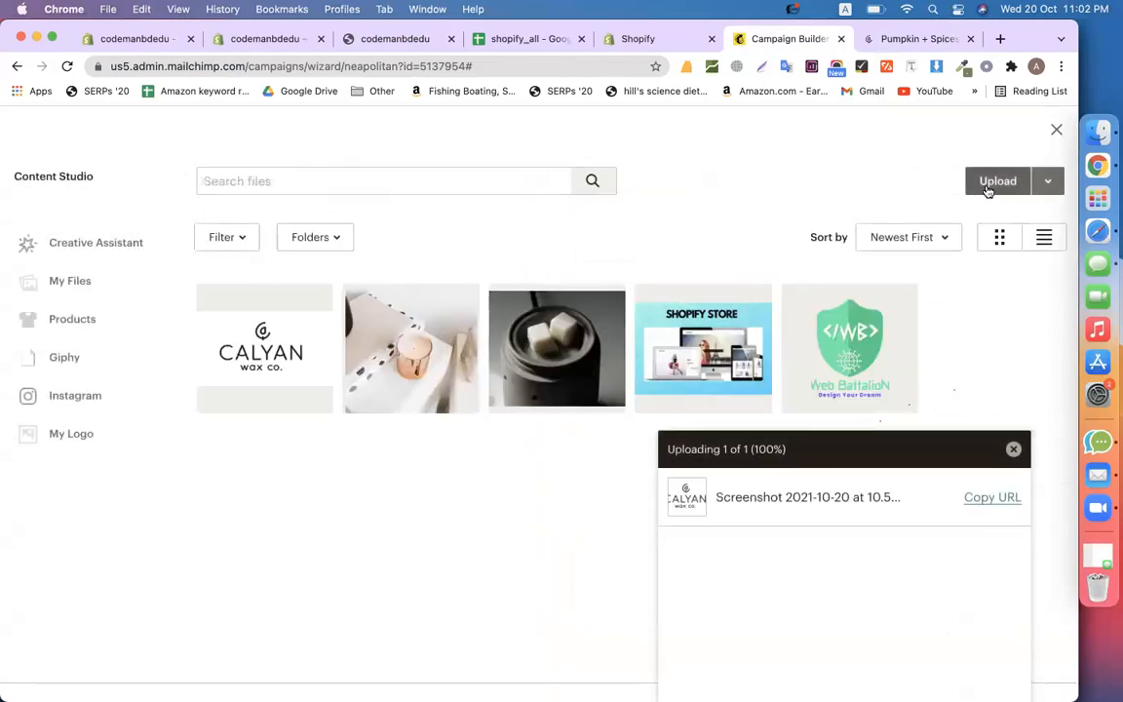
click(987, 183)
click(348, 339)
scroll(348, 409, down, 10)
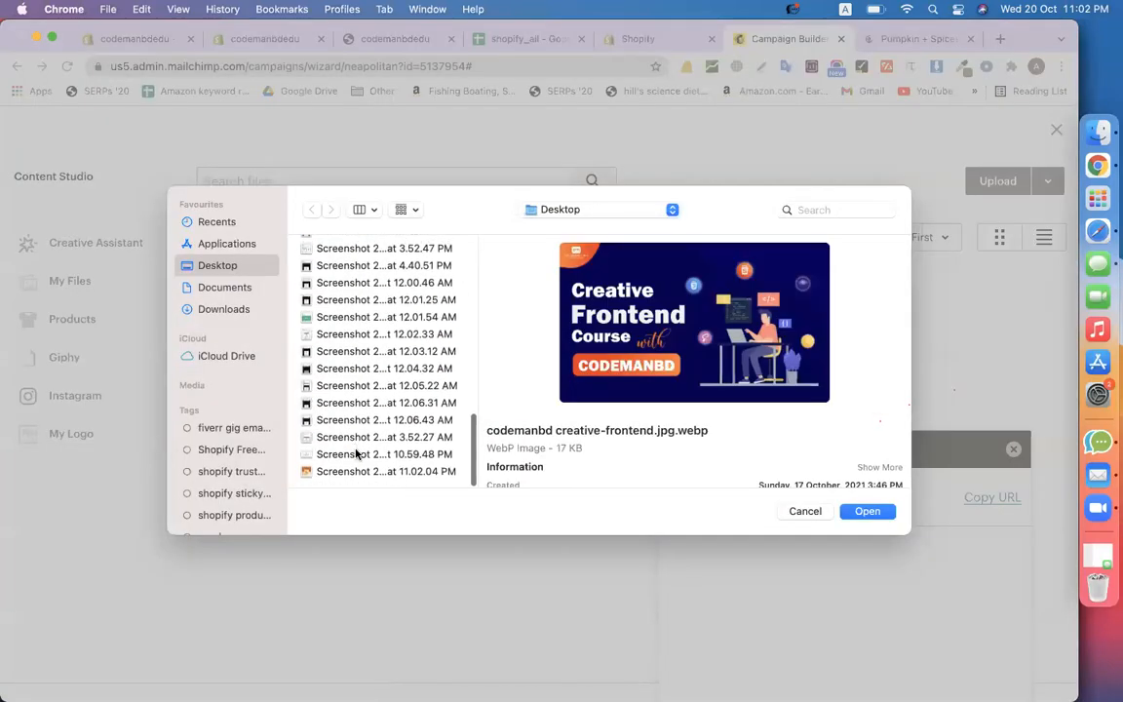
click(350, 472)
double_click(351, 472)
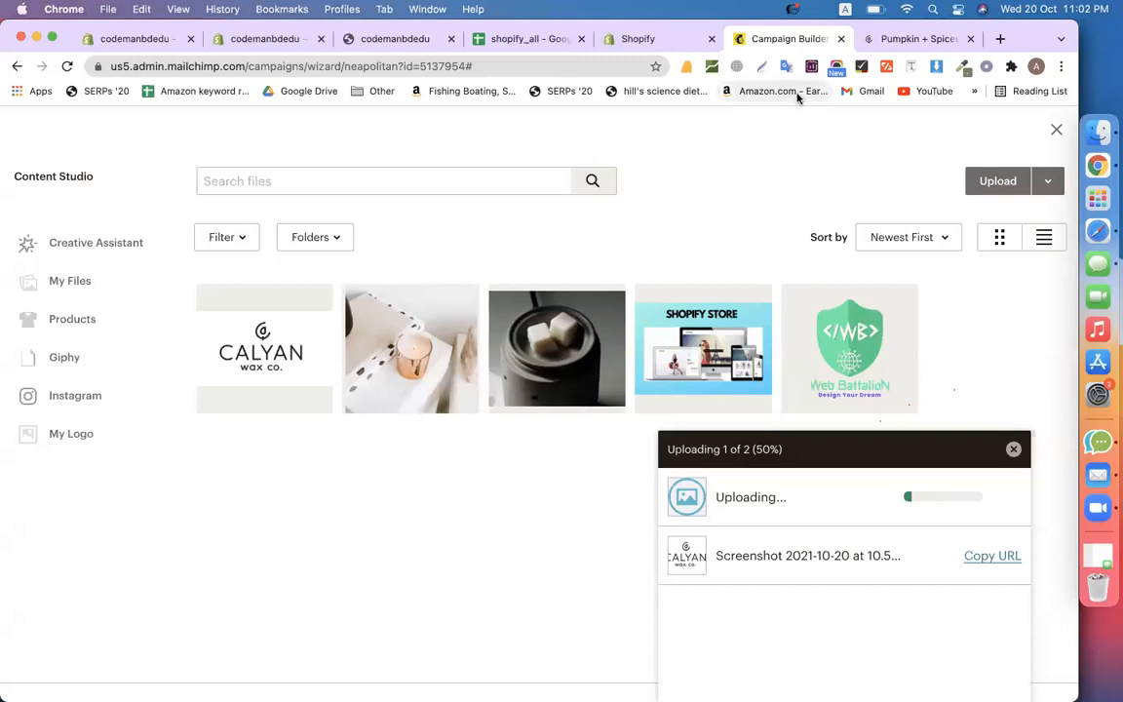
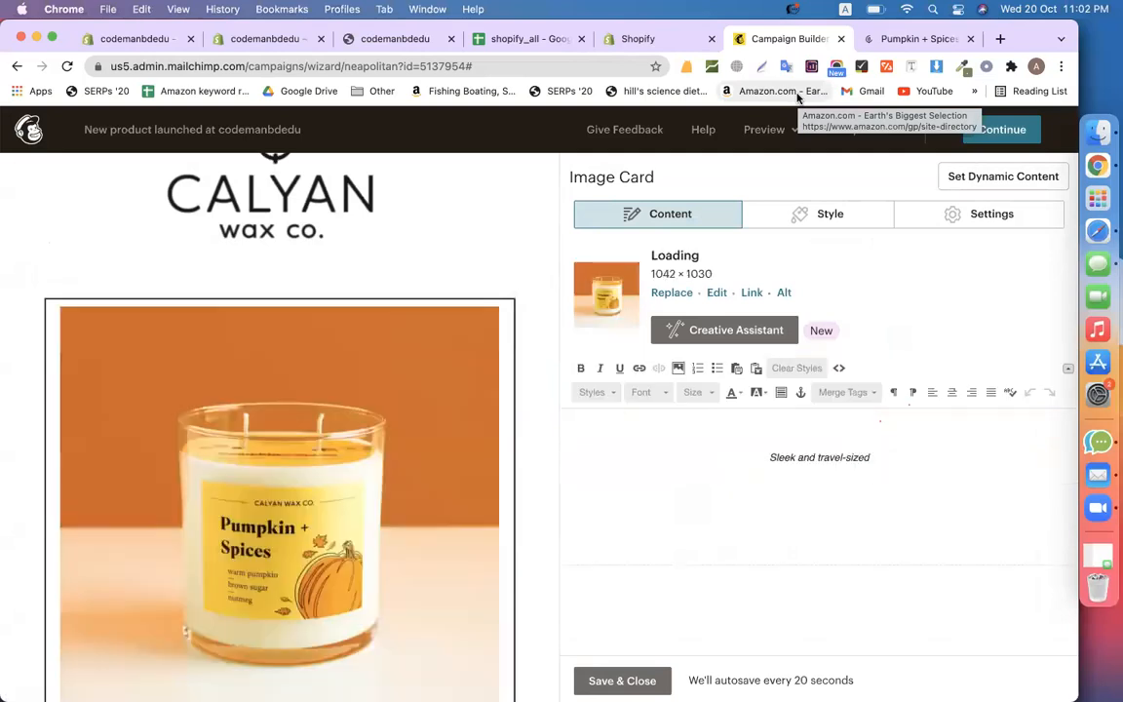
Bring up the Style options for the METAL TIN CANDLES image card
scroll(447, 482, down, 5)
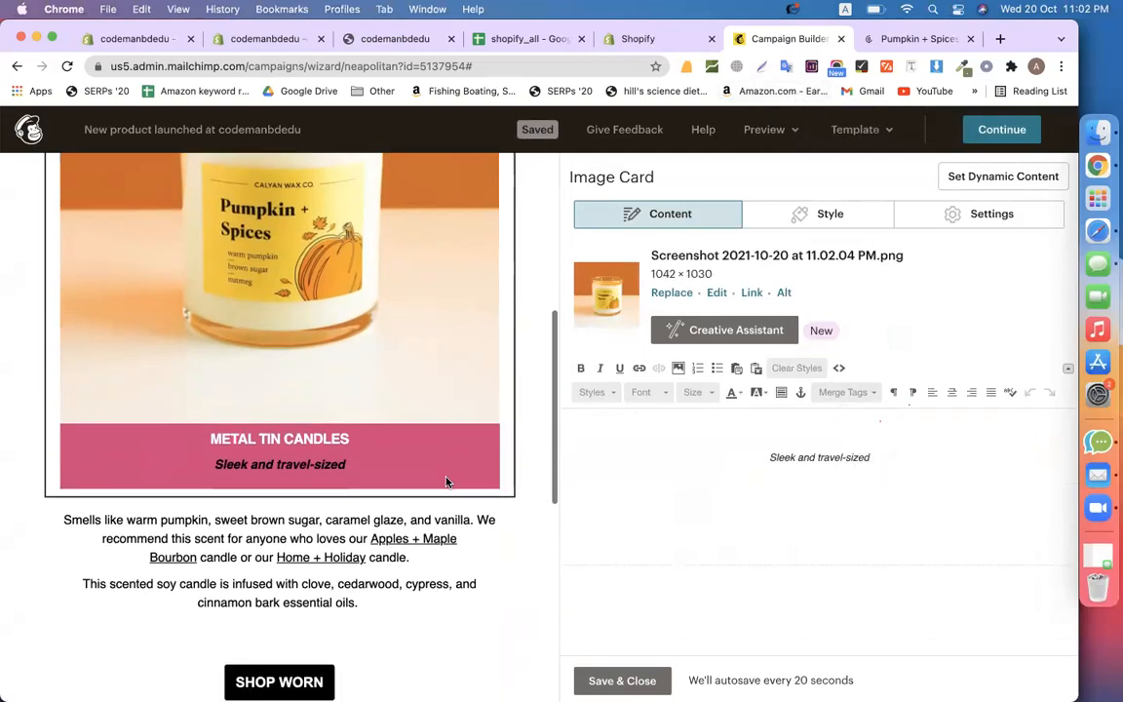
scroll(446, 482, down, 2)
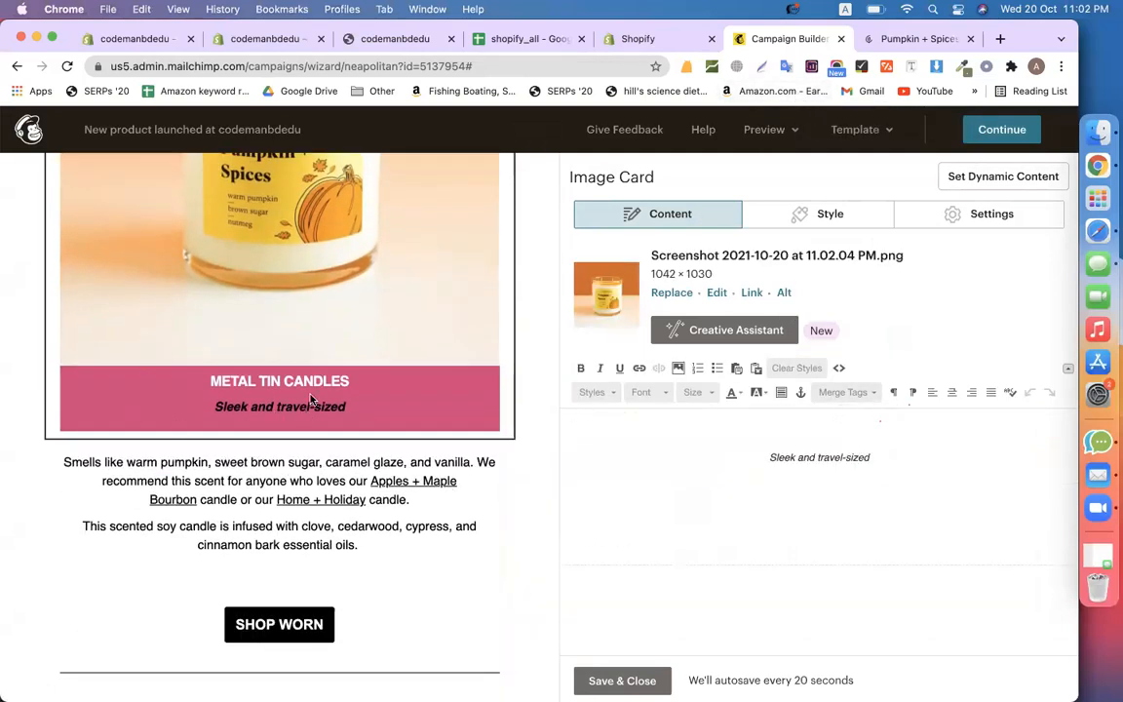
click(830, 216)
Set the METAL TIN CANDLES card background to the orange preset #ea5b3a
scroll(726, 454, down, 5)
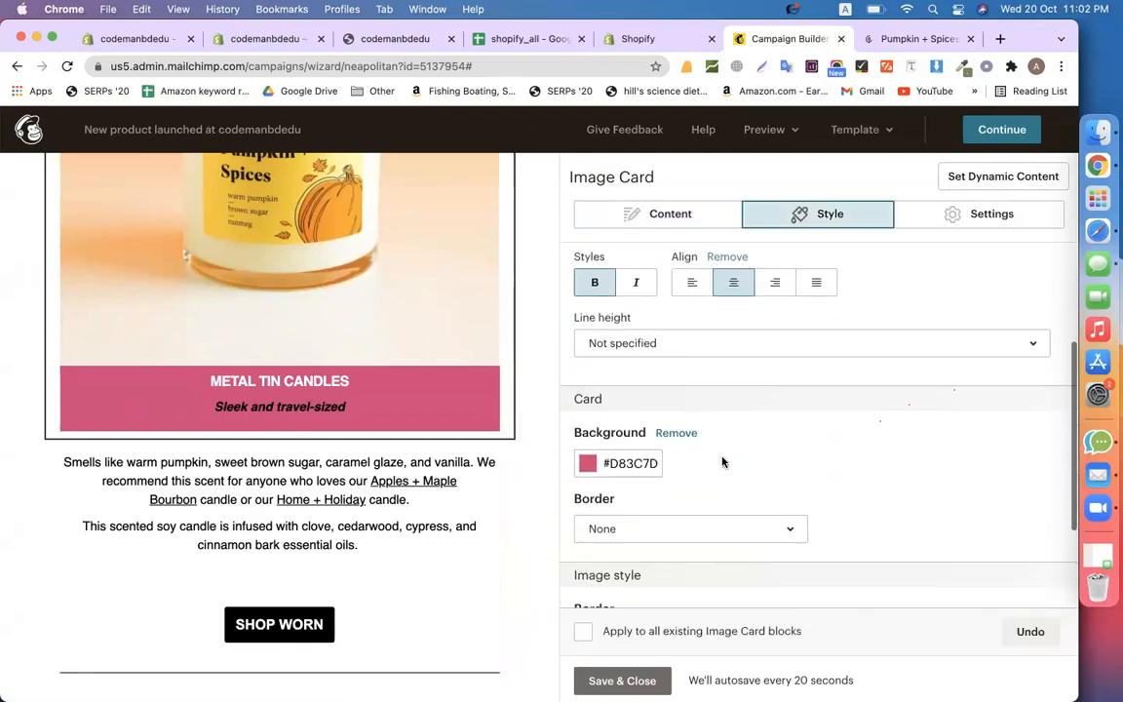
scroll(411, 416, up, 3)
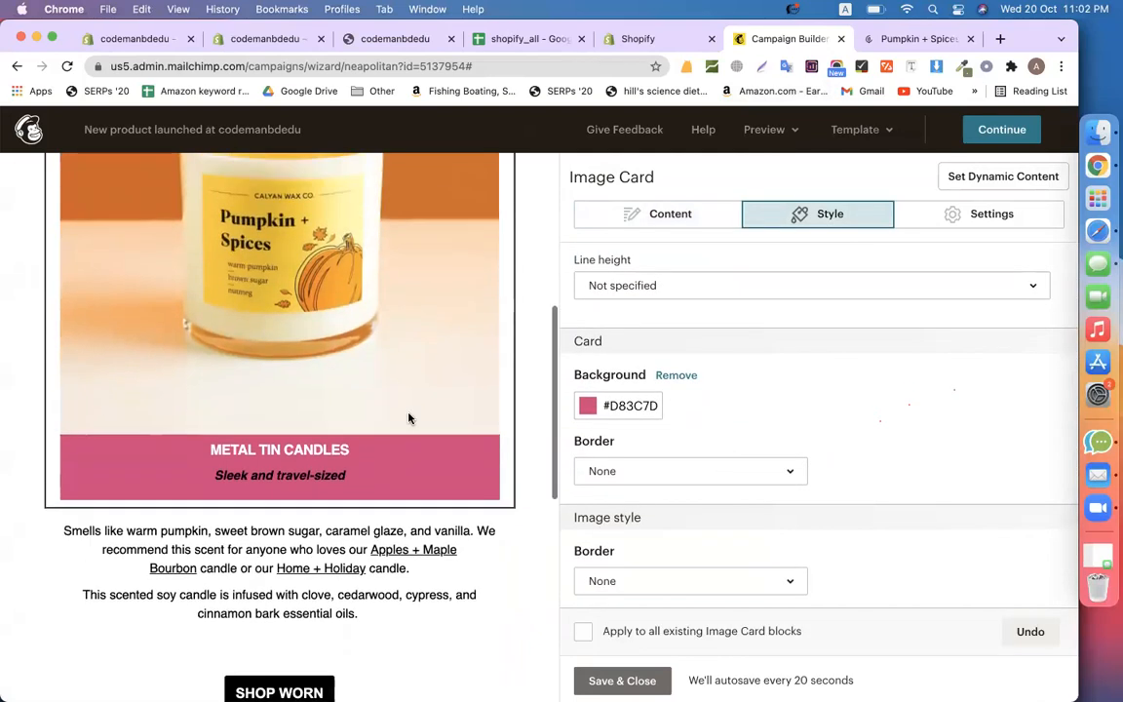
click(586, 410)
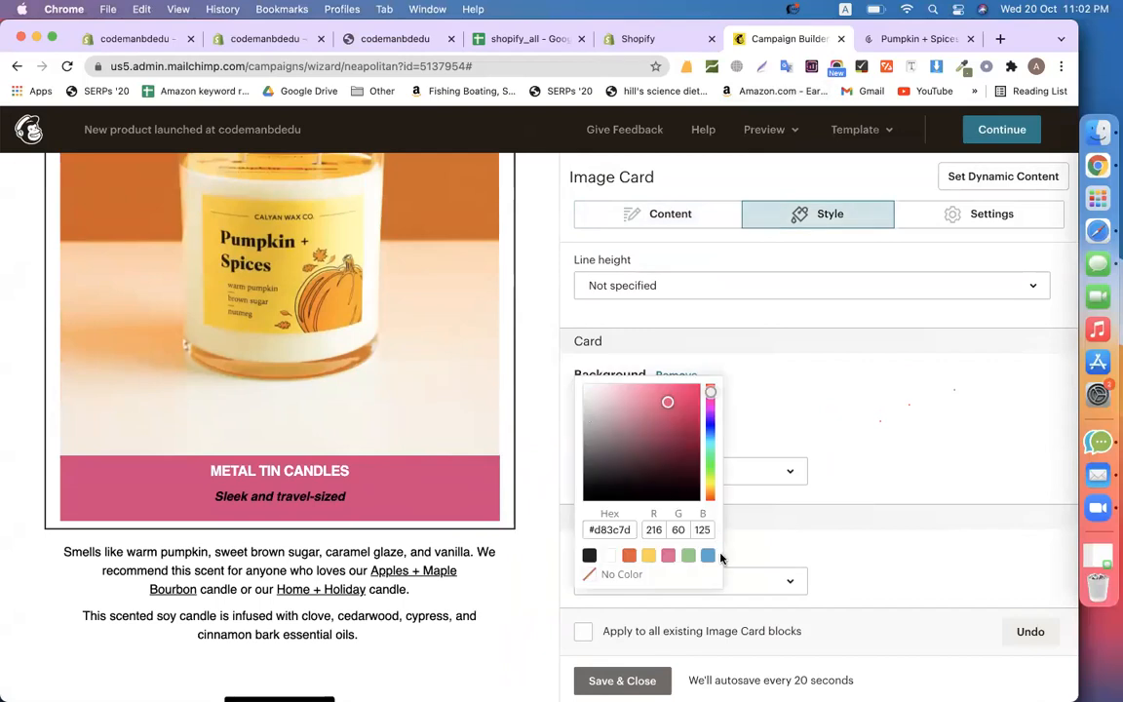
click(629, 556)
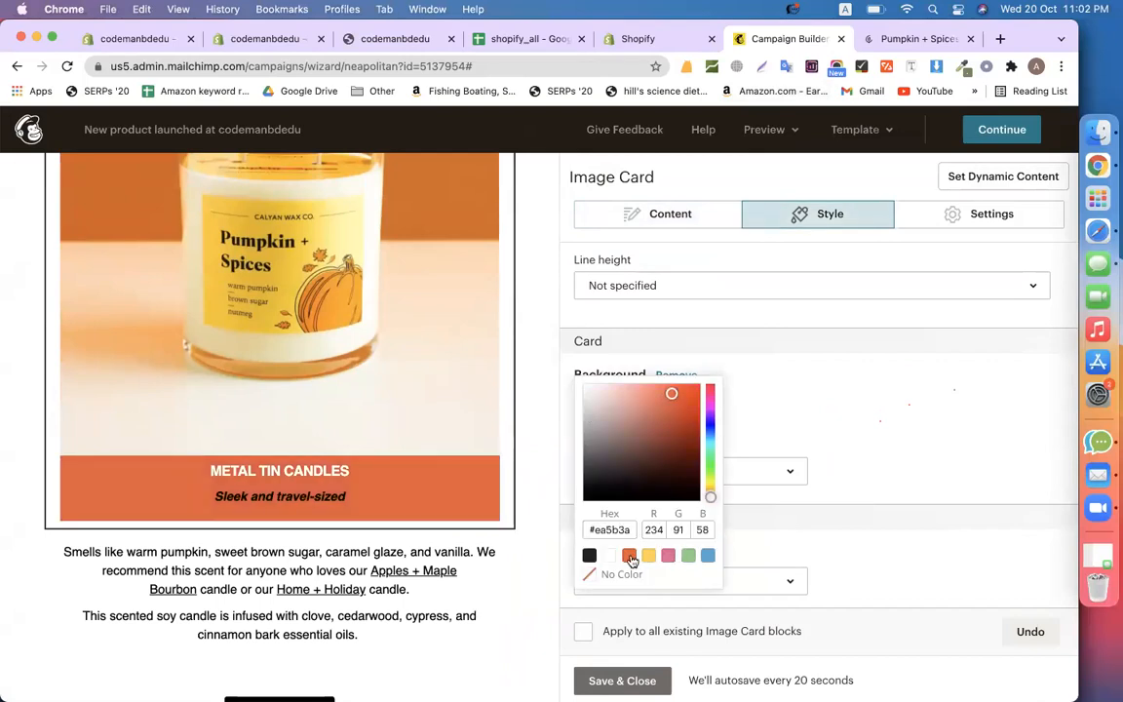
click(872, 410)
Select the 50% OFF text block in the email
scroll(388, 393, up, 4)
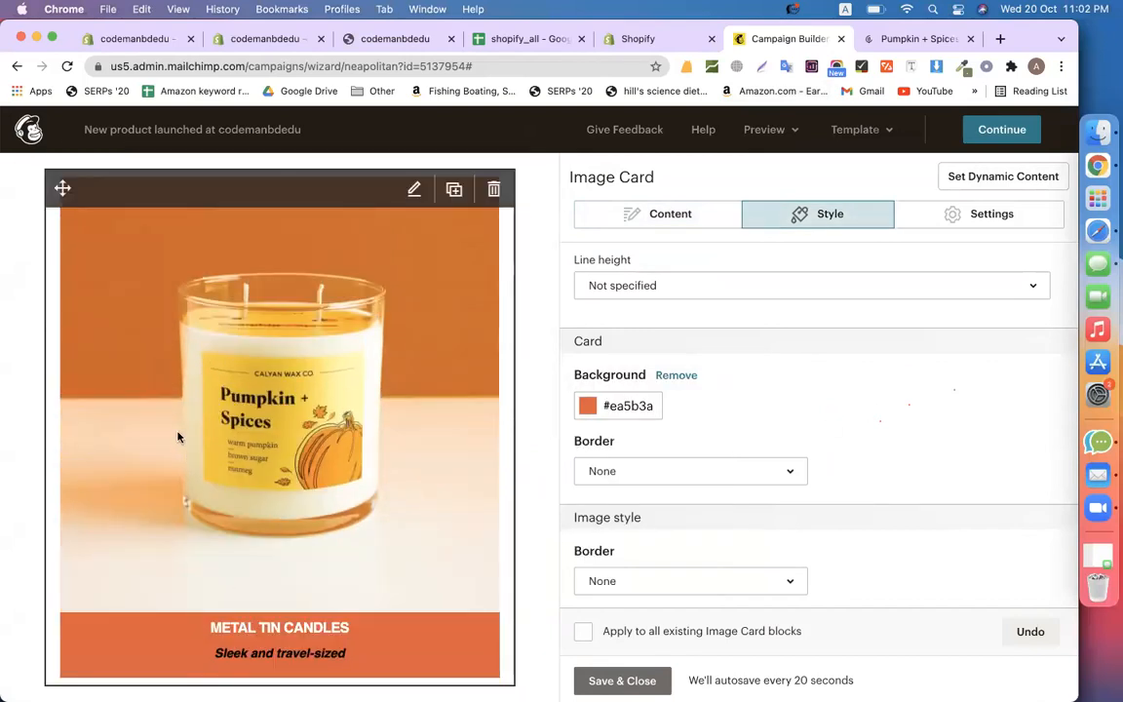
scroll(179, 435, down, 3)
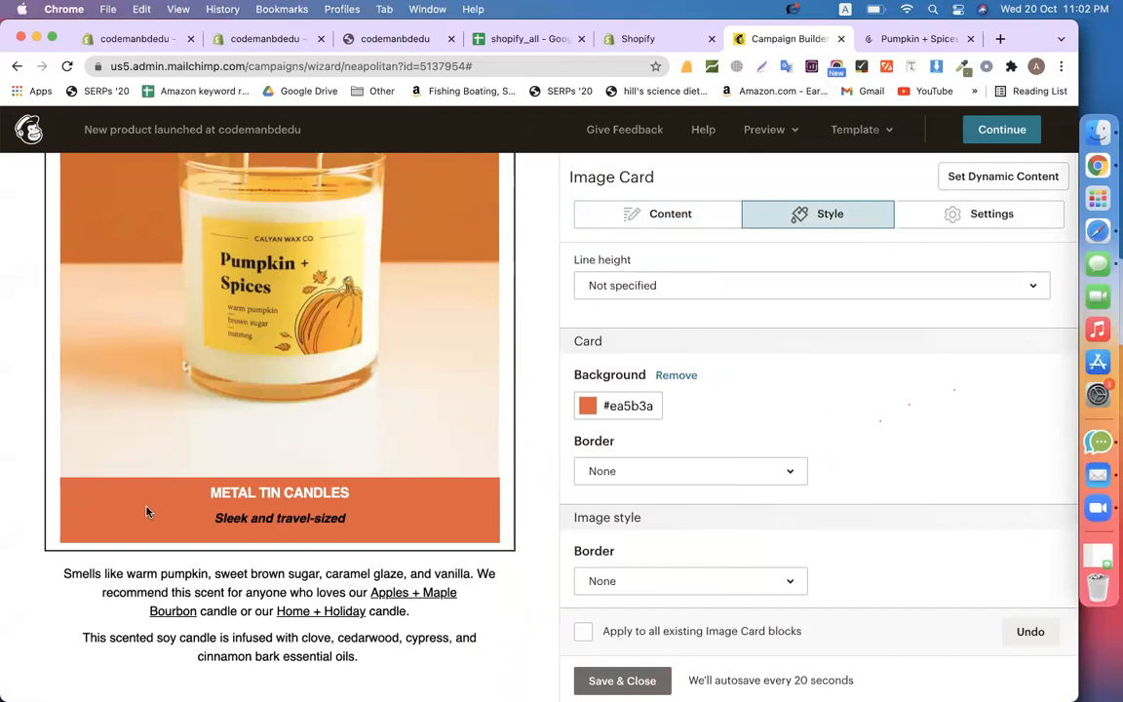
scroll(164, 518, down, 10)
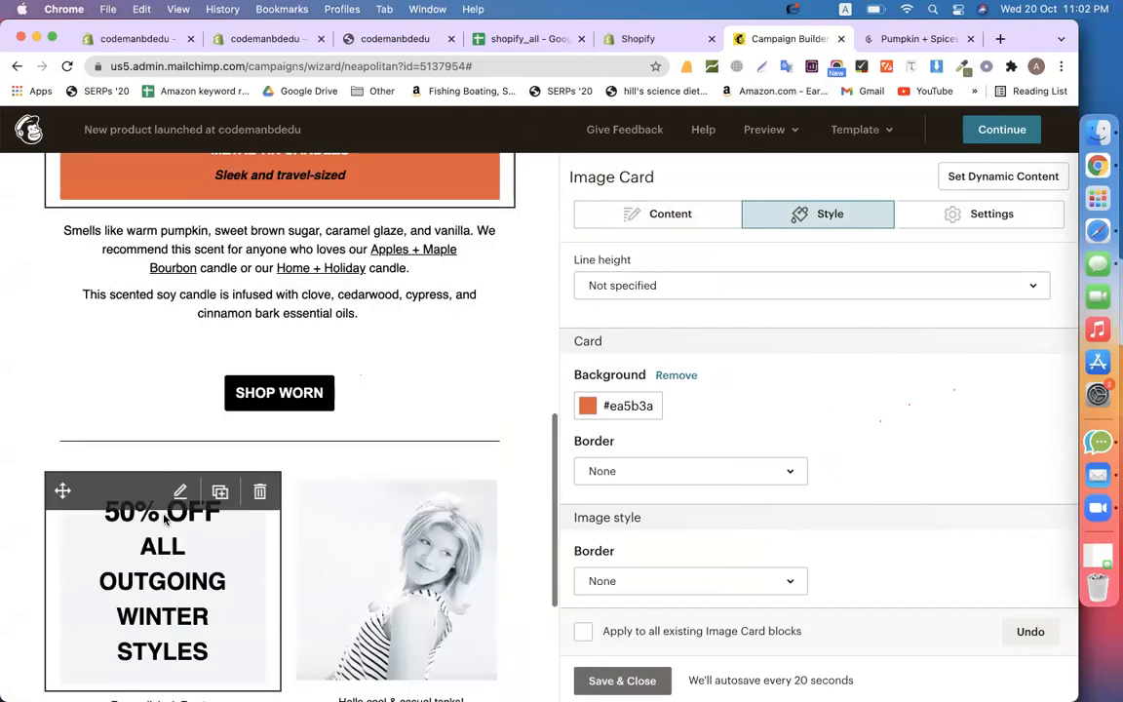
click(131, 290)
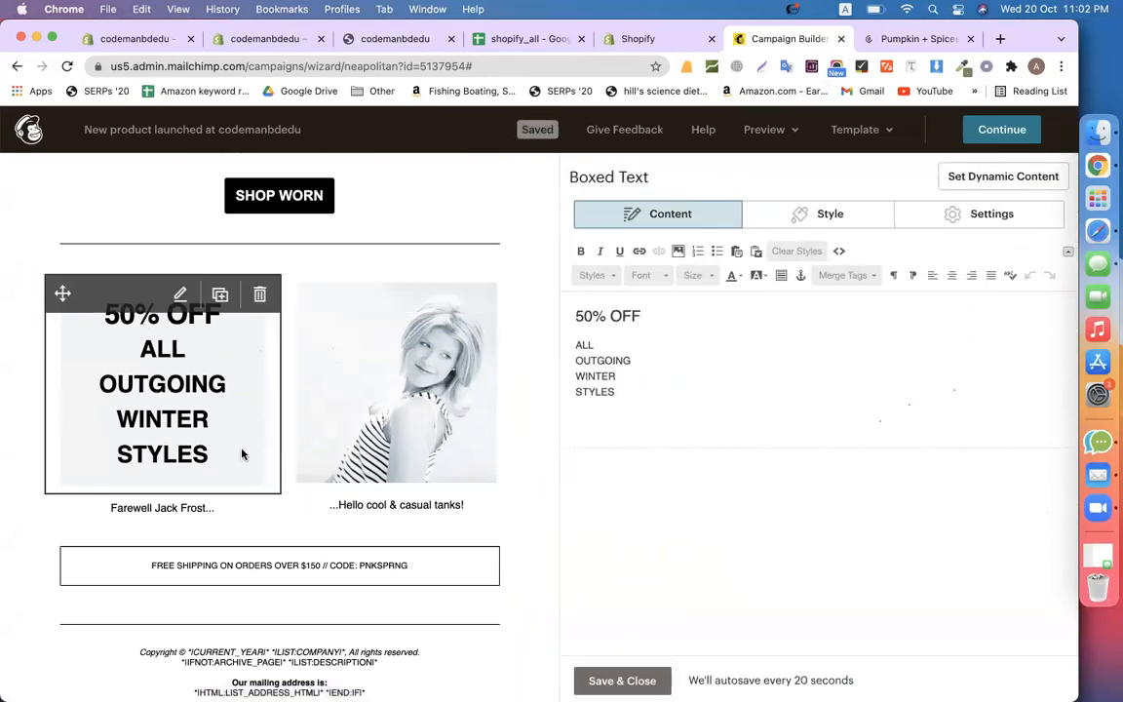
Delete the 50% OFF, model photo, Farewell Jack Frost, Hello cool & casual tanks and FREE SHIPPING blocks
click(259, 296)
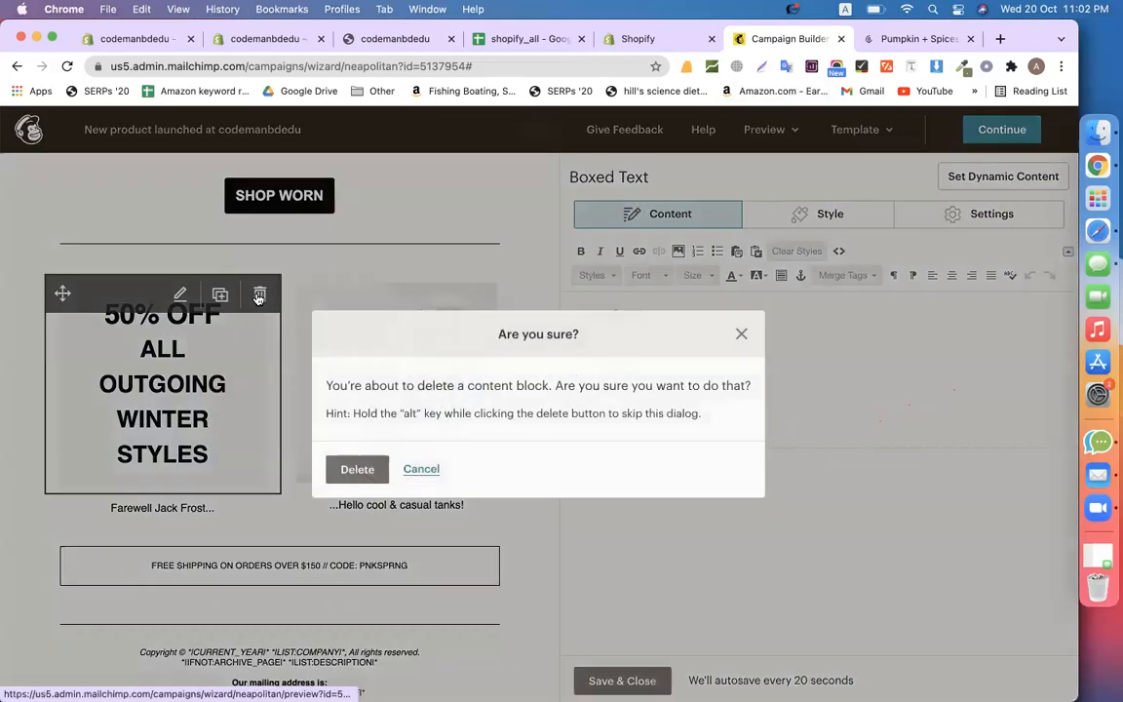
click(354, 470)
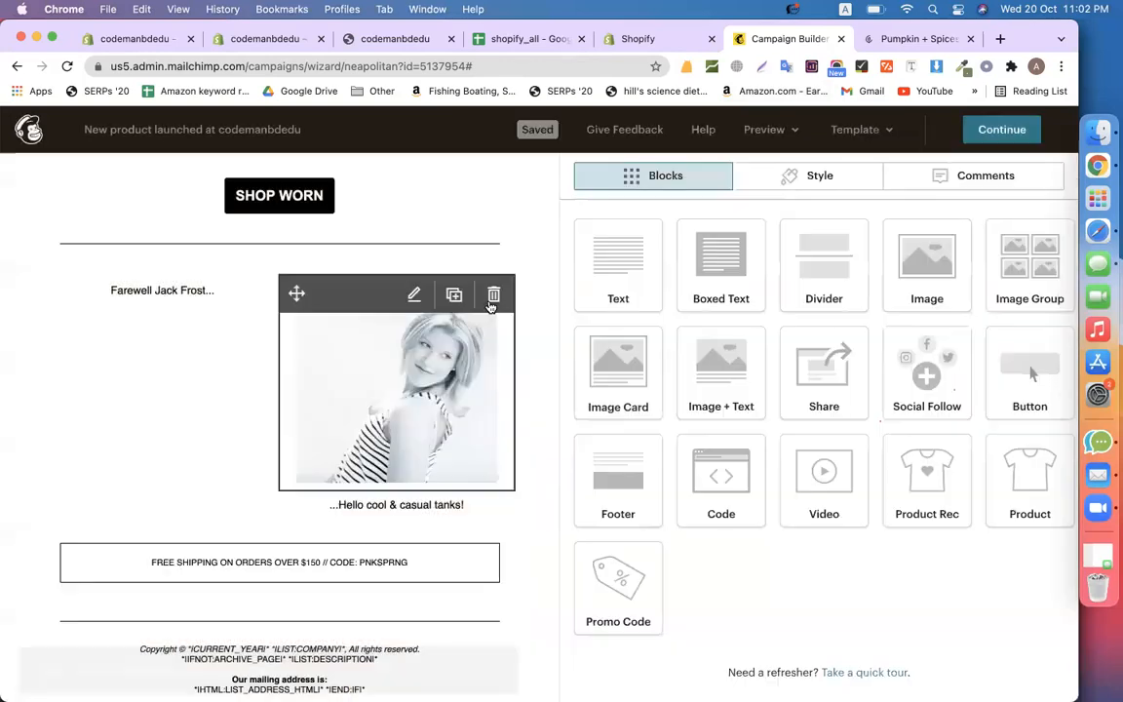
click(492, 300)
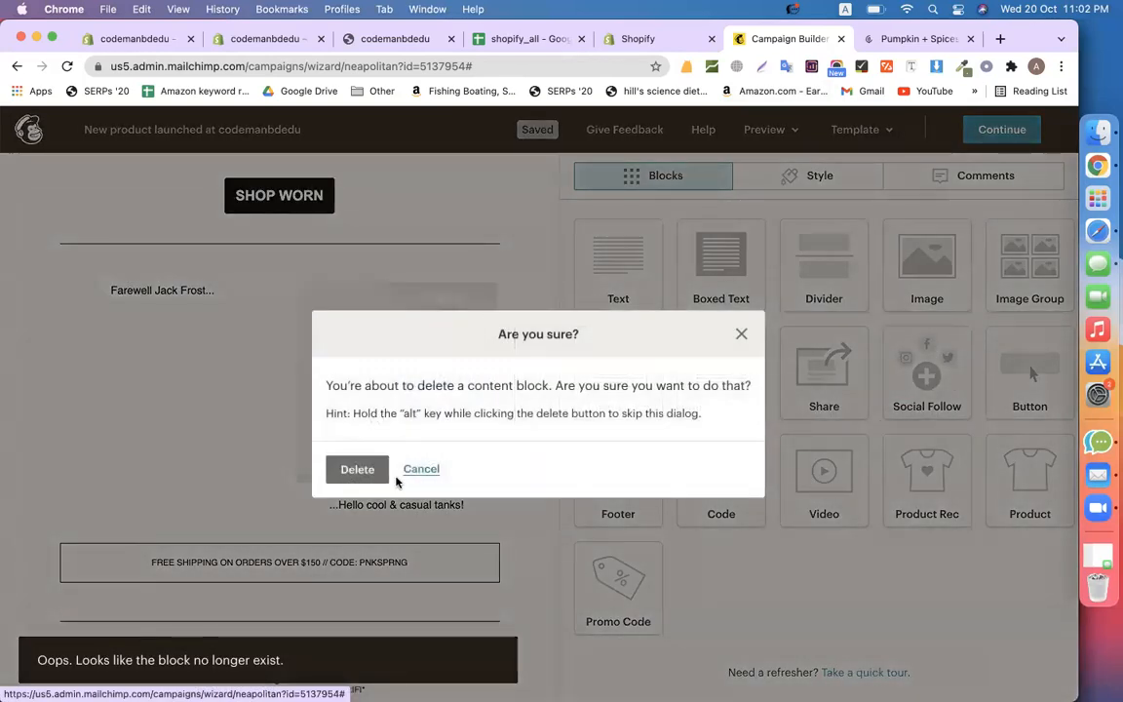
click(349, 470)
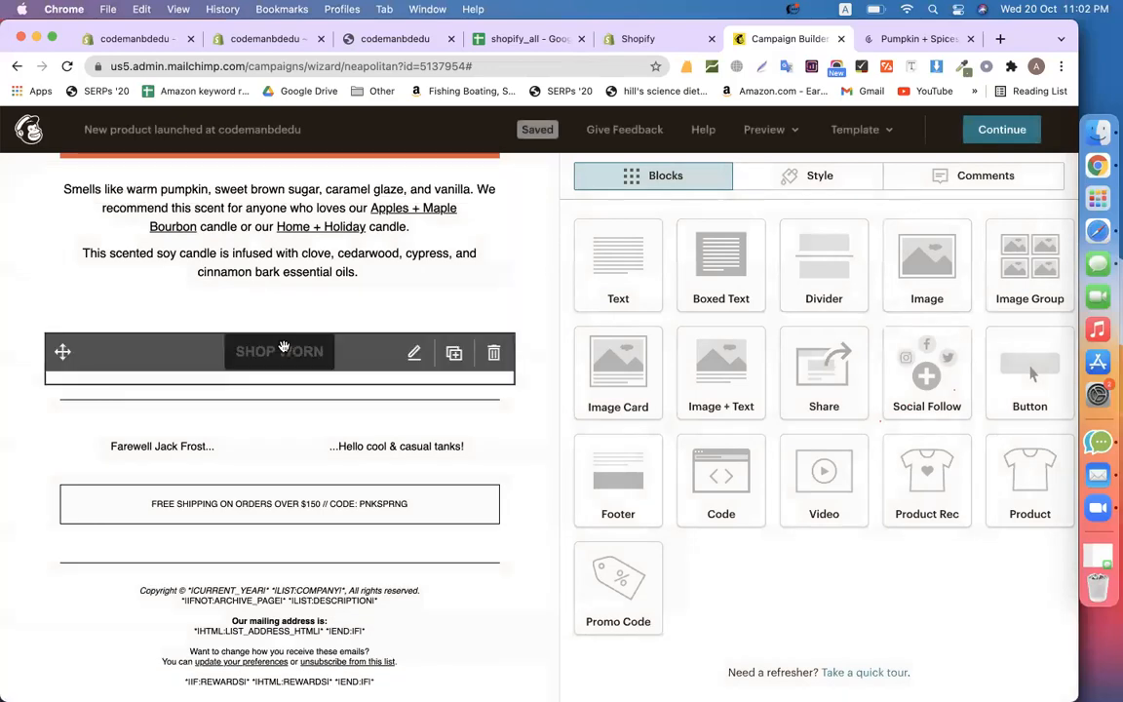
click(259, 450)
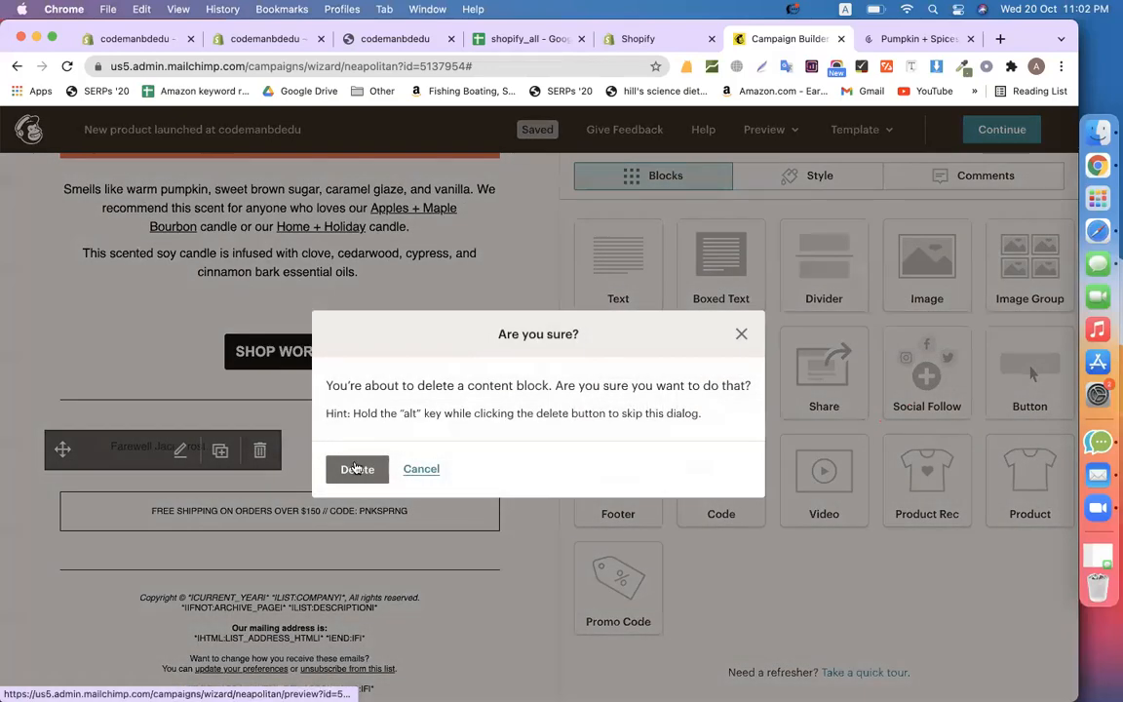
click(329, 468)
mouse_move(289, 464)
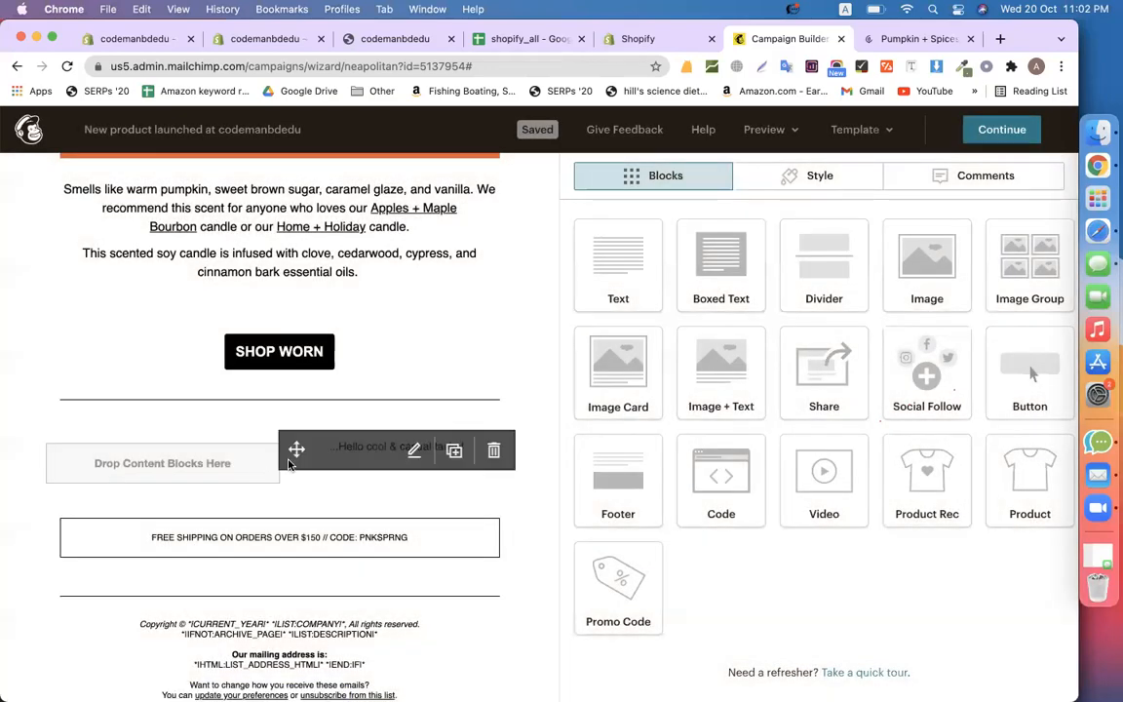
click(491, 451)
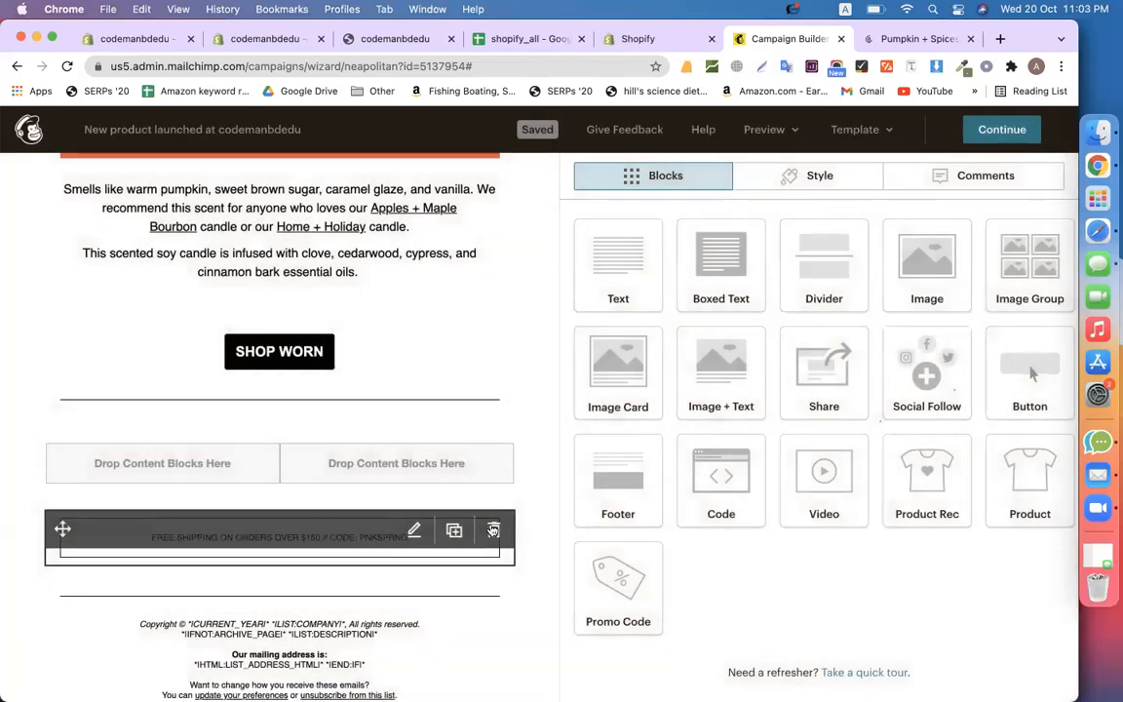
click(493, 530)
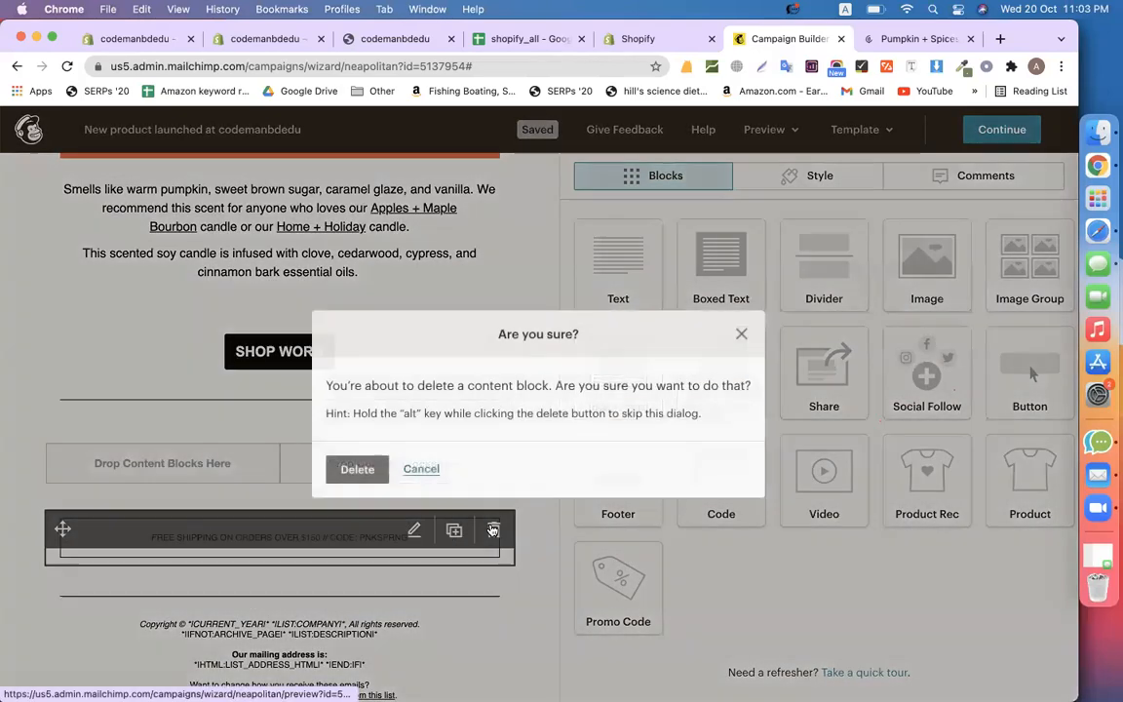
click(332, 476)
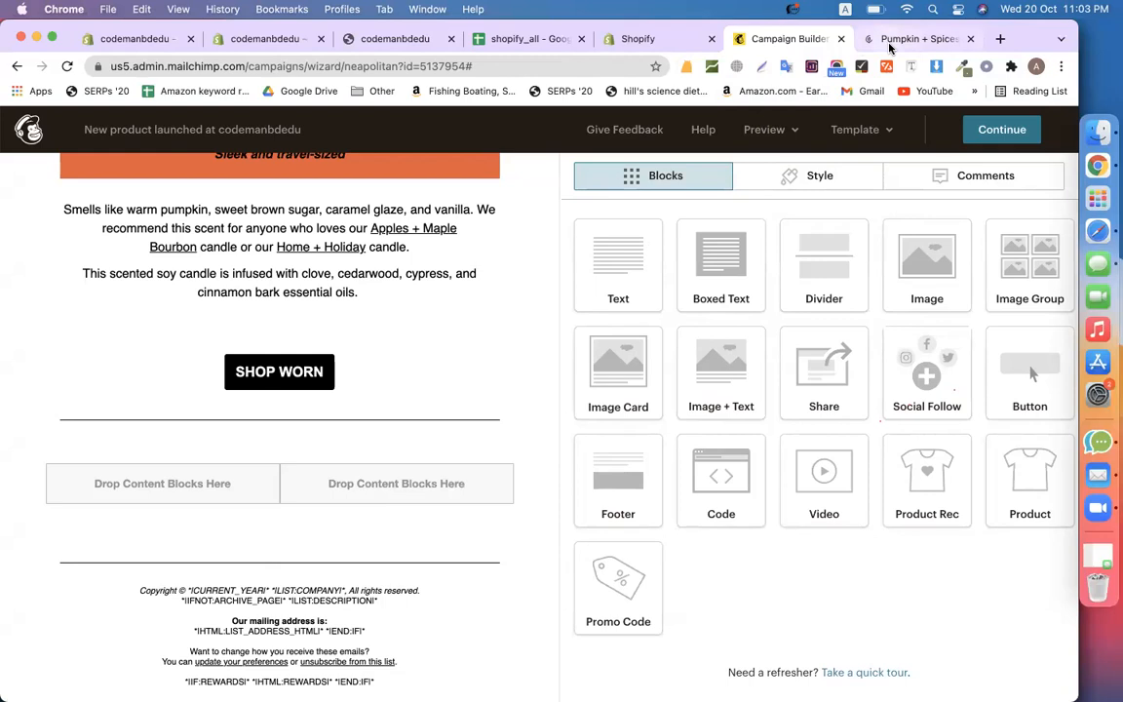
Load the Calyan Wax Co Best Sellers collection, then come back to the Mailchimp editor
click(891, 44)
click(19, 68)
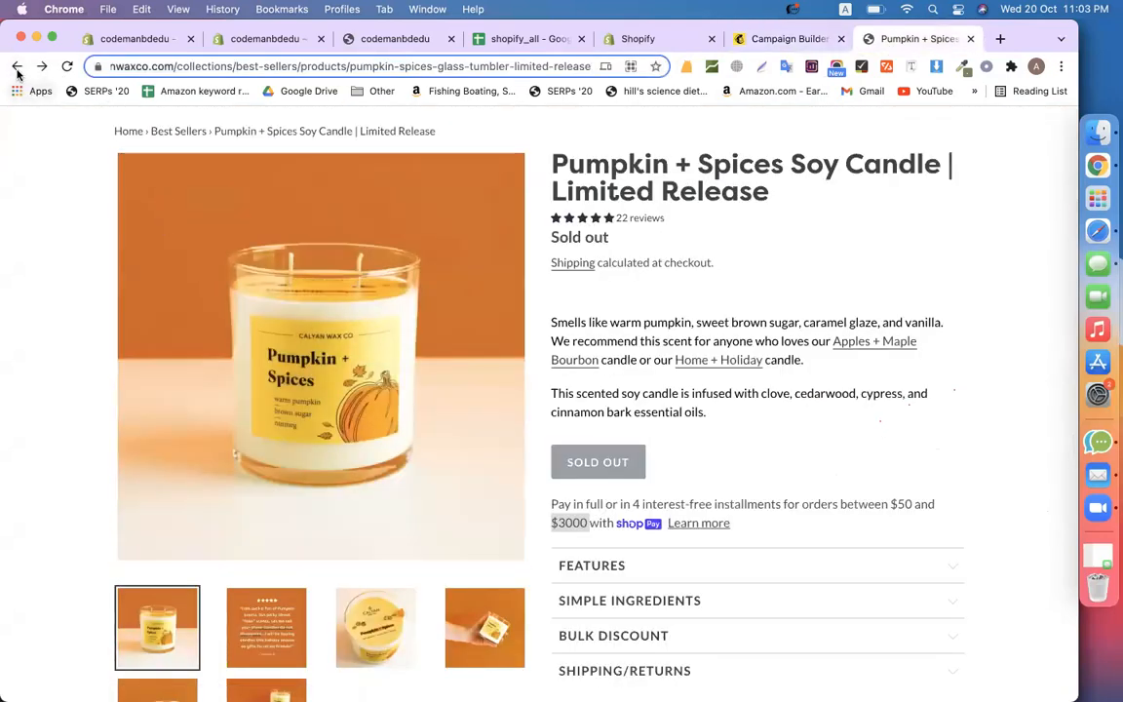
scroll(228, 184, up, 3)
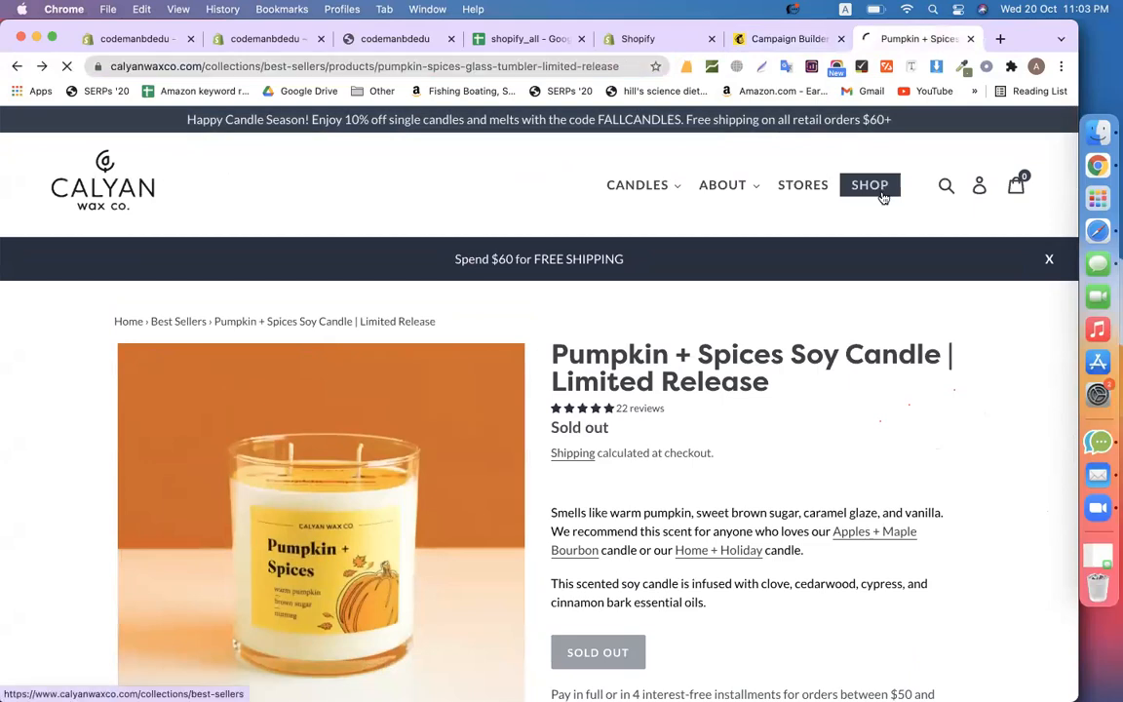
click(882, 194)
scroll(717, 286, down, 3)
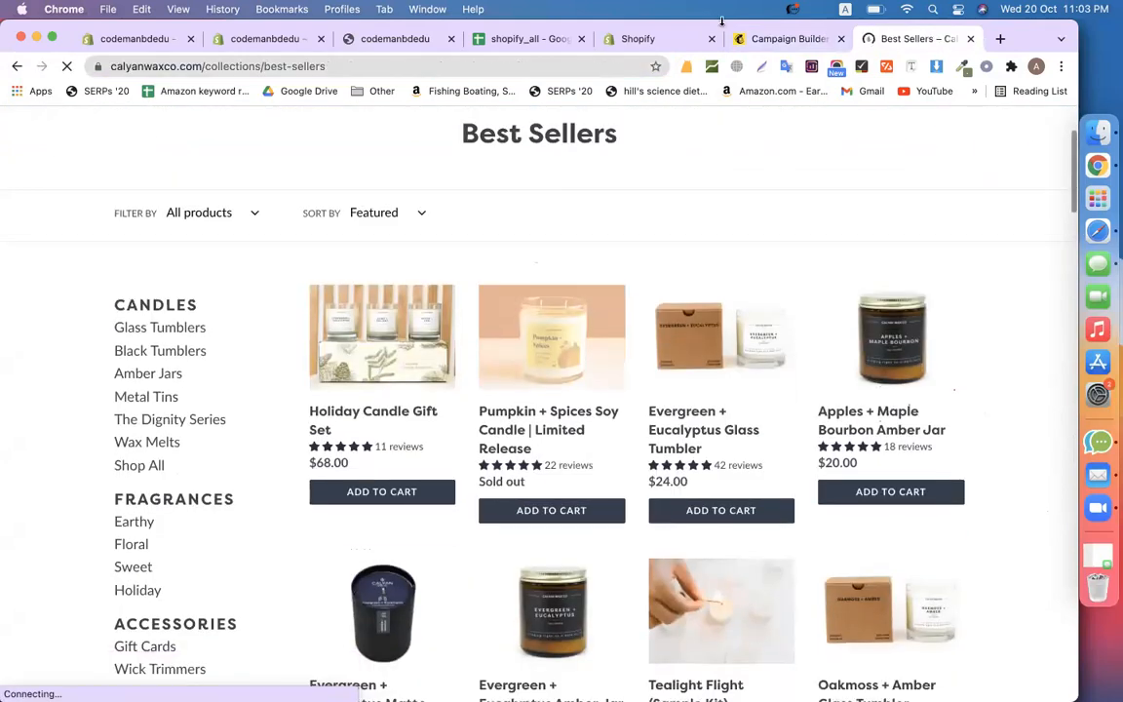
click(761, 40)
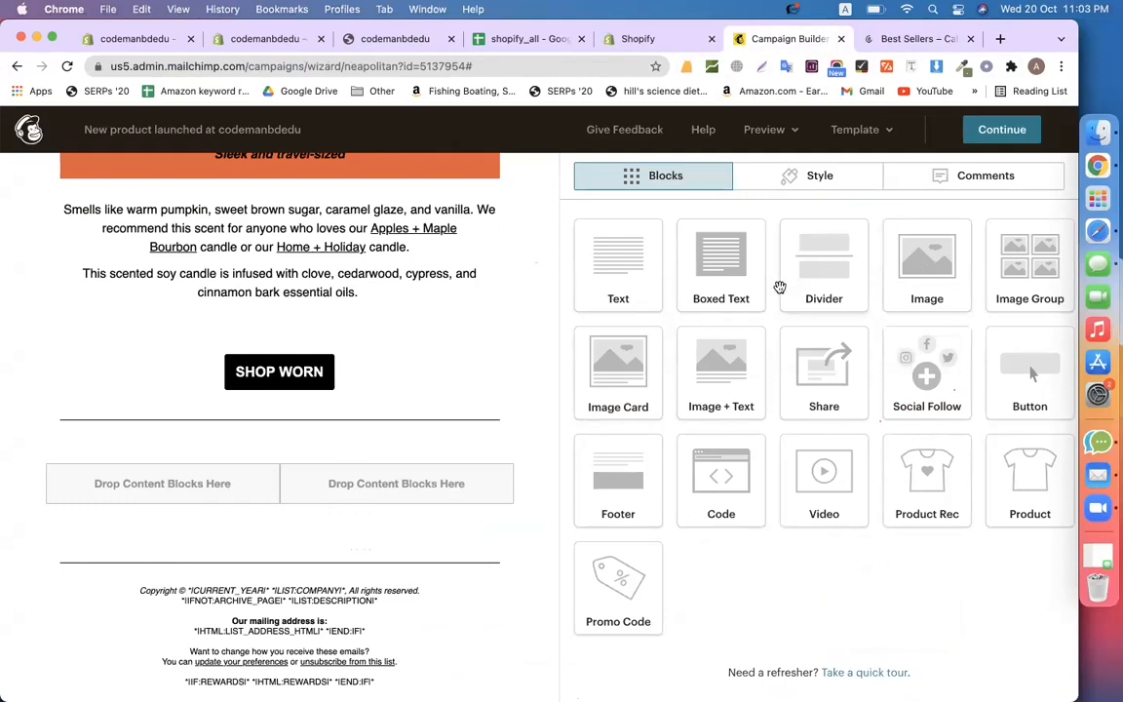
Add an Image + Text block below the divider with 2 images, editing Column 1
drag(709, 383, 270, 392)
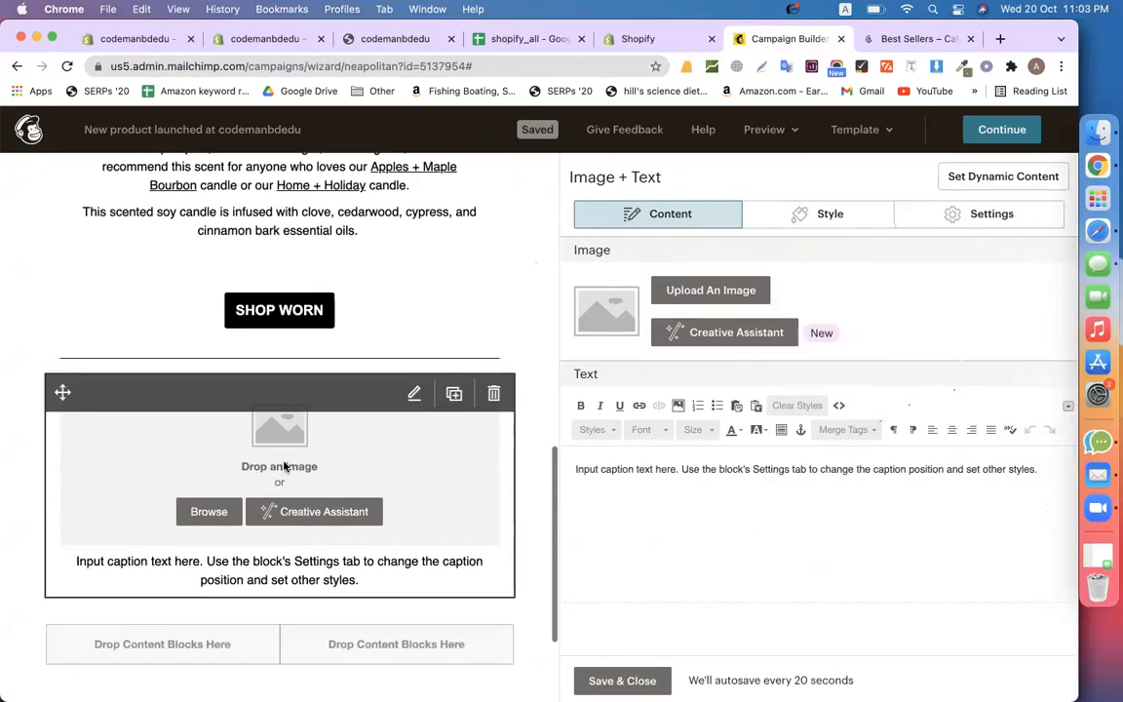
click(972, 220)
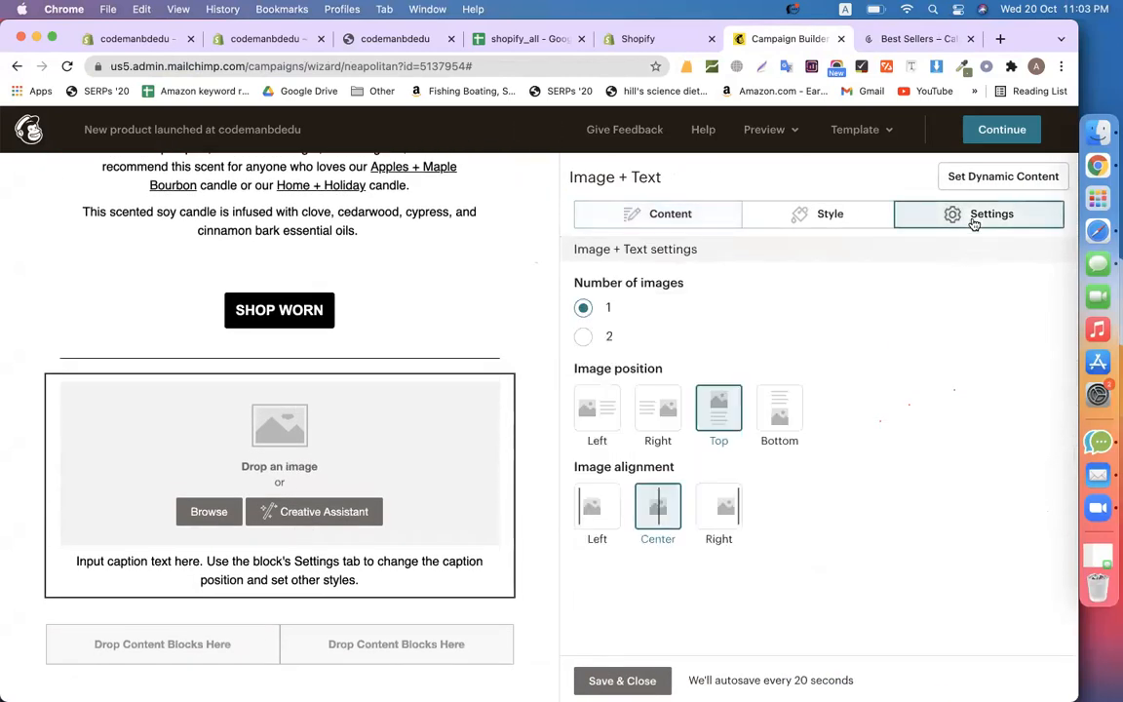
click(583, 337)
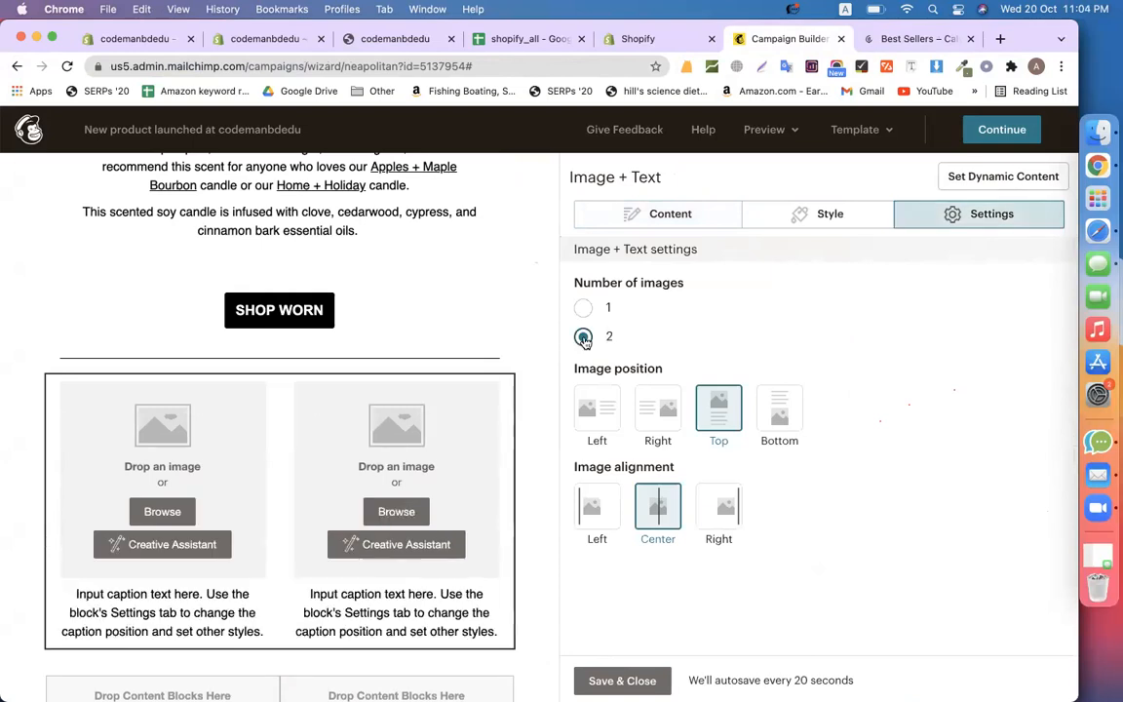
scroll(151, 562, down, 2)
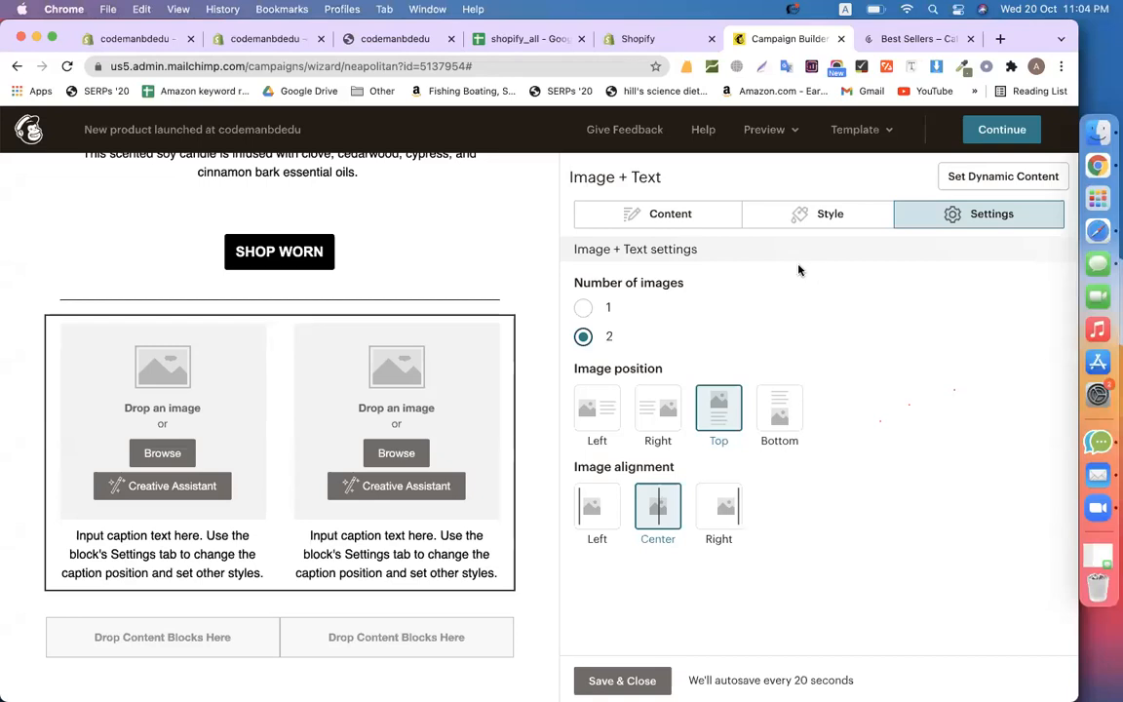
click(671, 217)
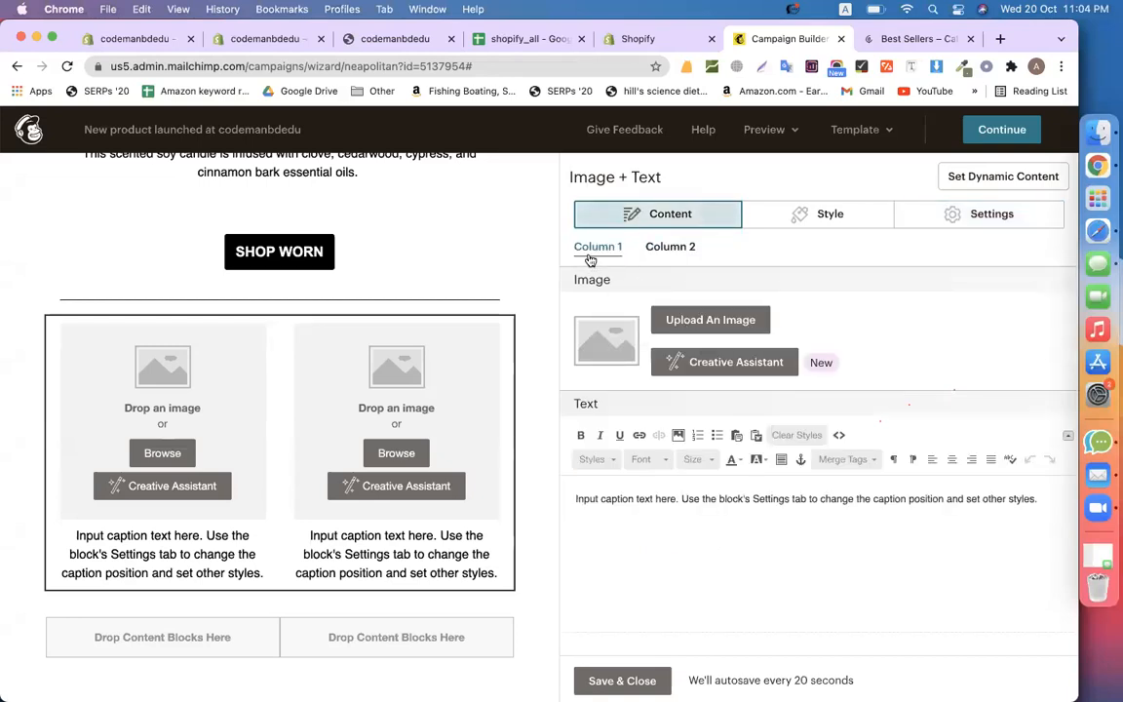
click(609, 252)
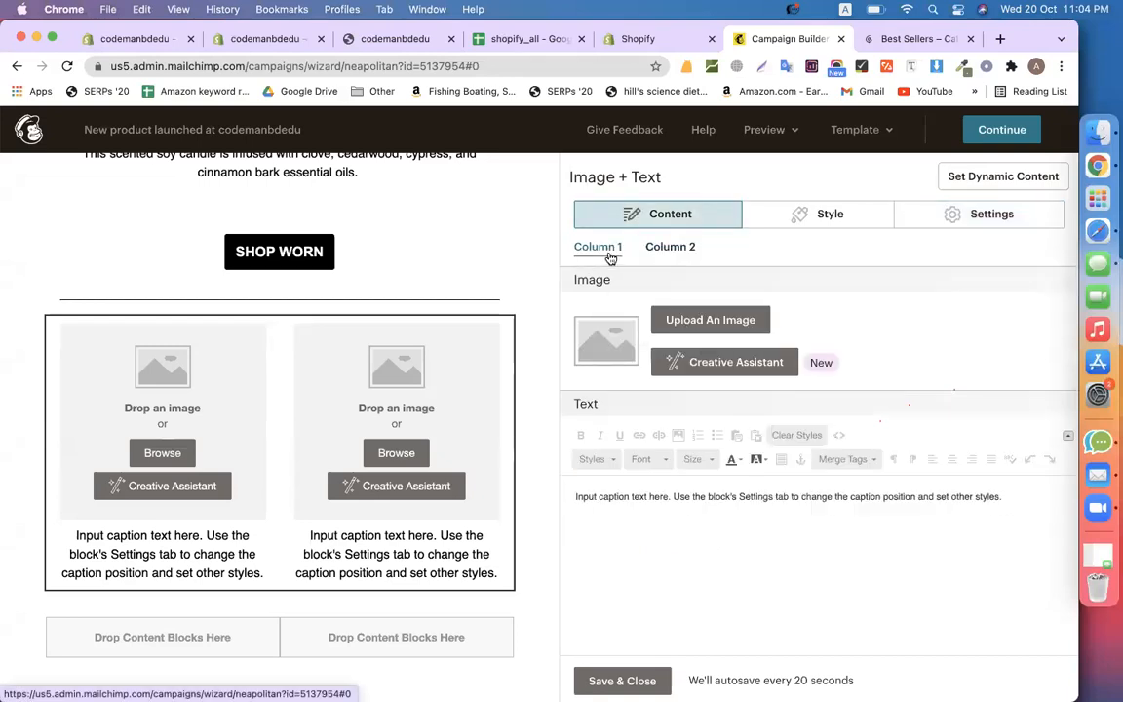
Open the Pumpkin + Spices Soy Candle page from the Best Sellers collection
click(901, 41)
scroll(623, 371, down, 1)
click(543, 379)
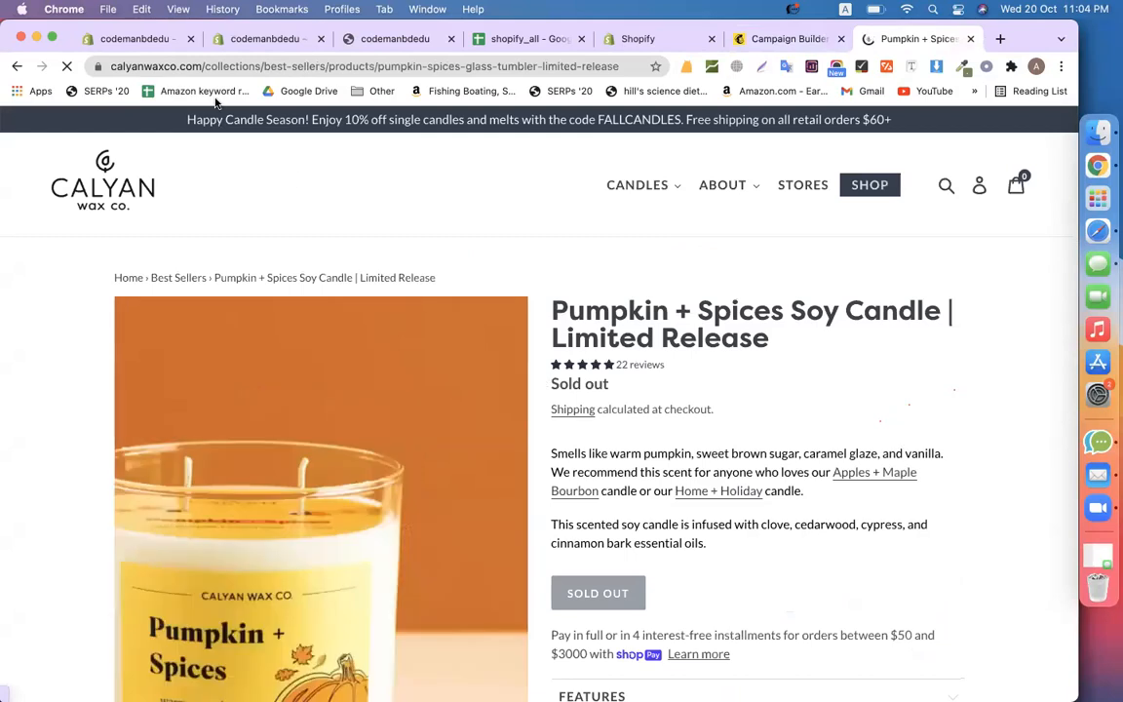
Screenshot the Apples + Maple Bourbon Amber Jar product photo from the Best Sellers collection
click(17, 67)
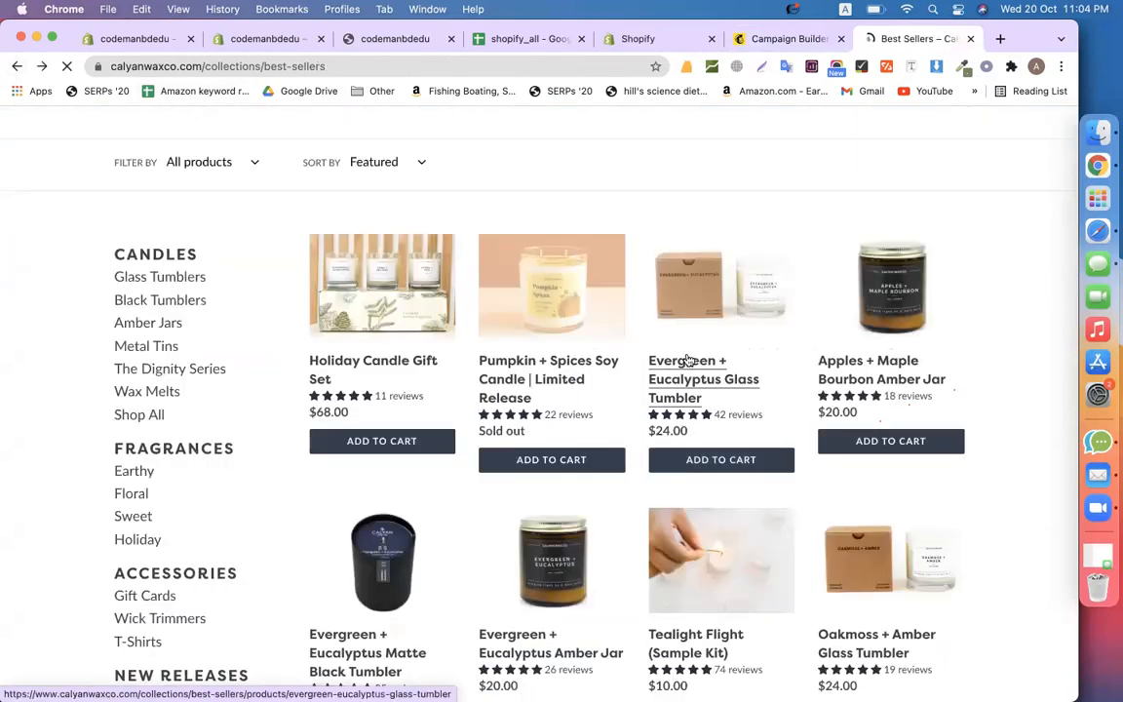
click(882, 382)
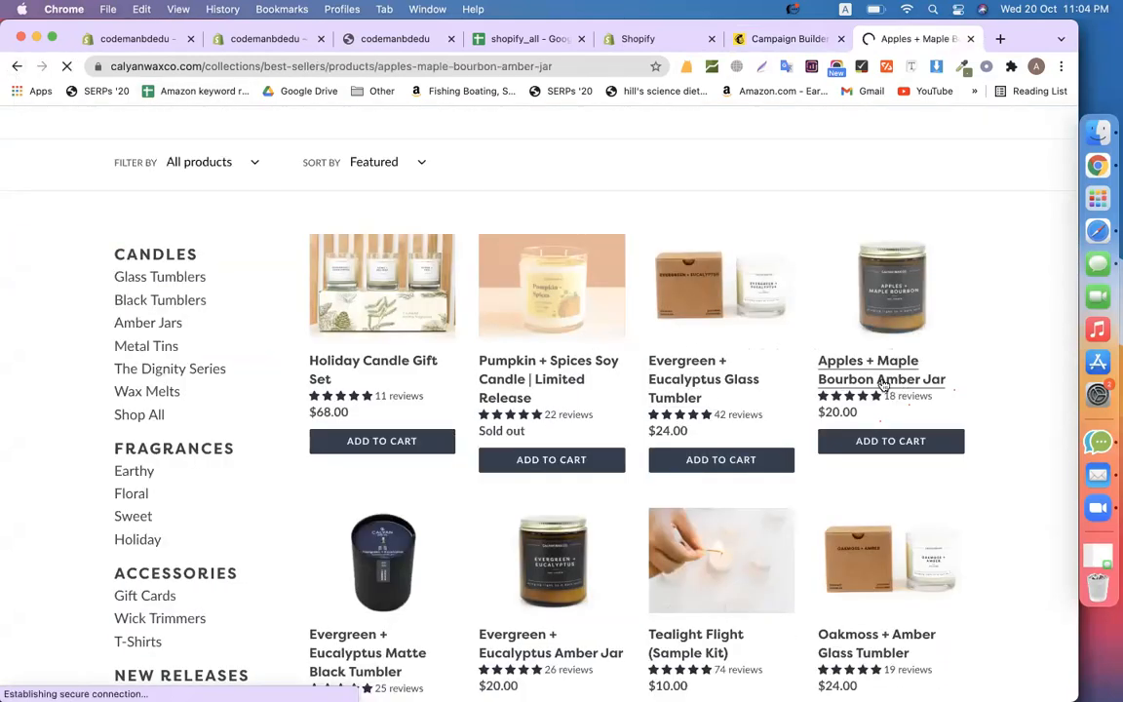
scroll(882, 385, down, 3)
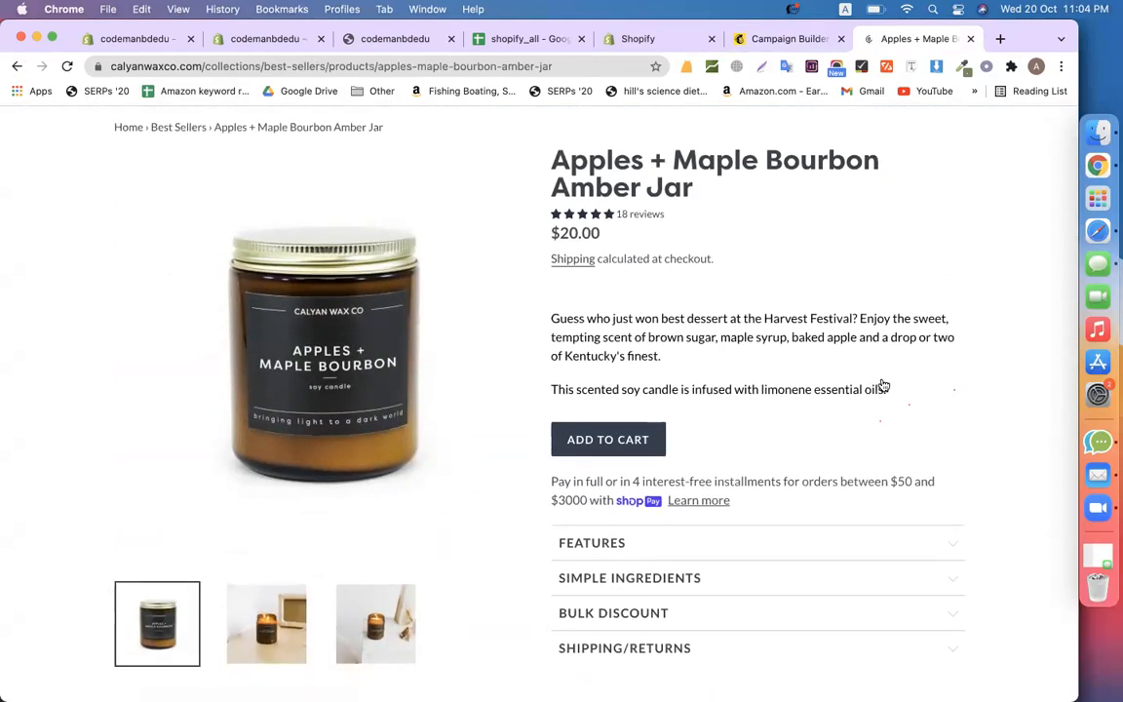
key(super+shift+5)
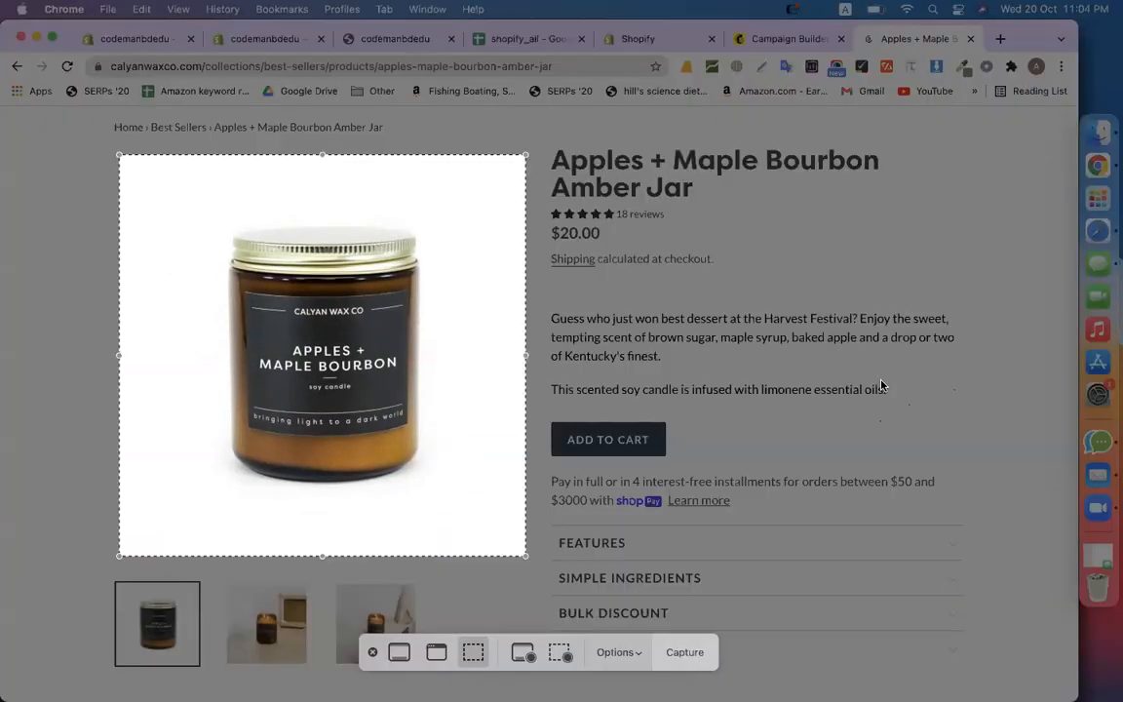
click(683, 652)
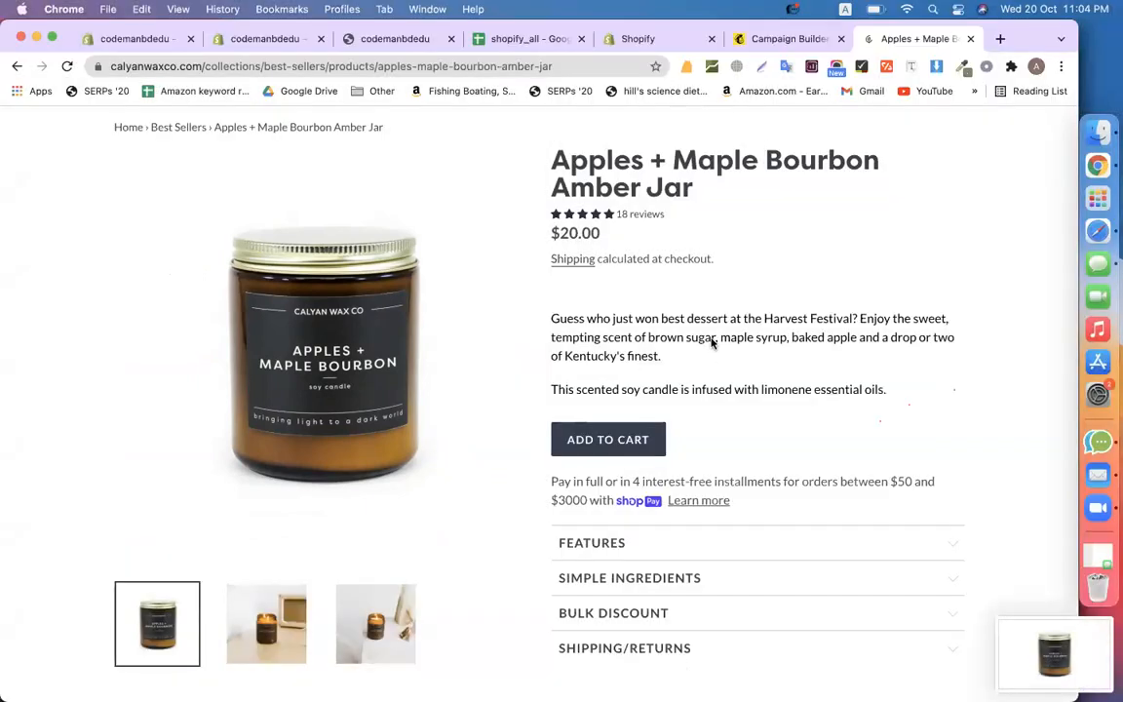
click(765, 41)
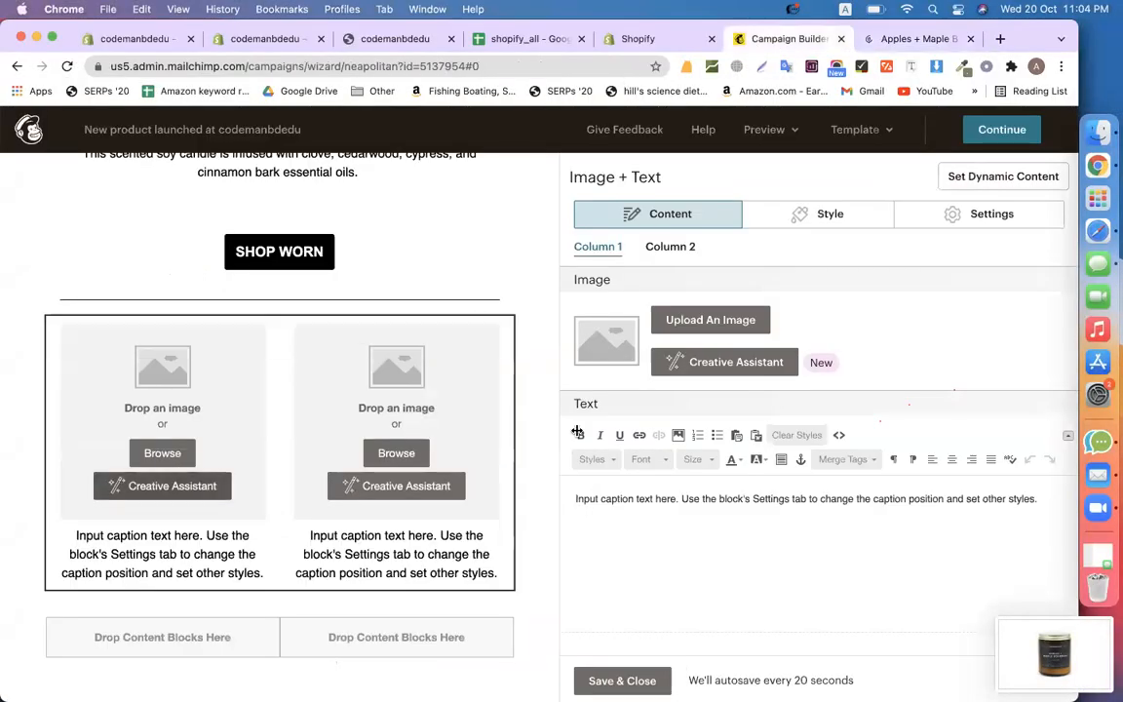
Upload the 11.04.26 PM jar screenshot into the first image column
click(682, 324)
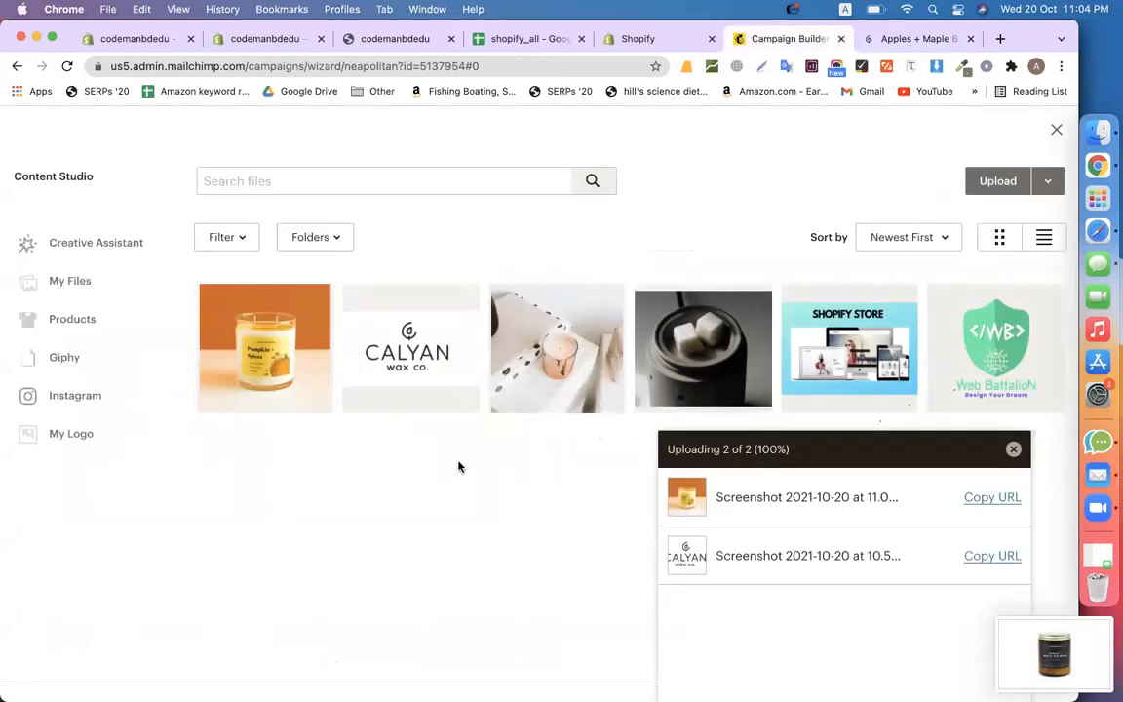
click(986, 194)
click(375, 352)
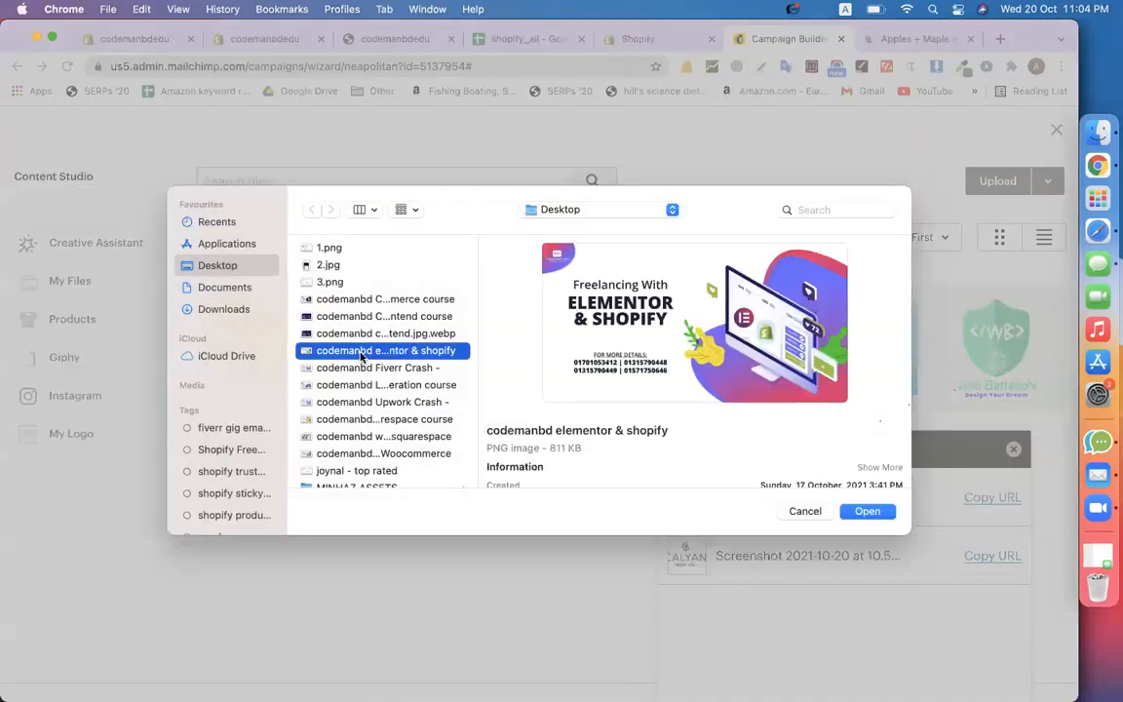
scroll(351, 464, down, 10)
click(351, 462)
double_click(352, 467)
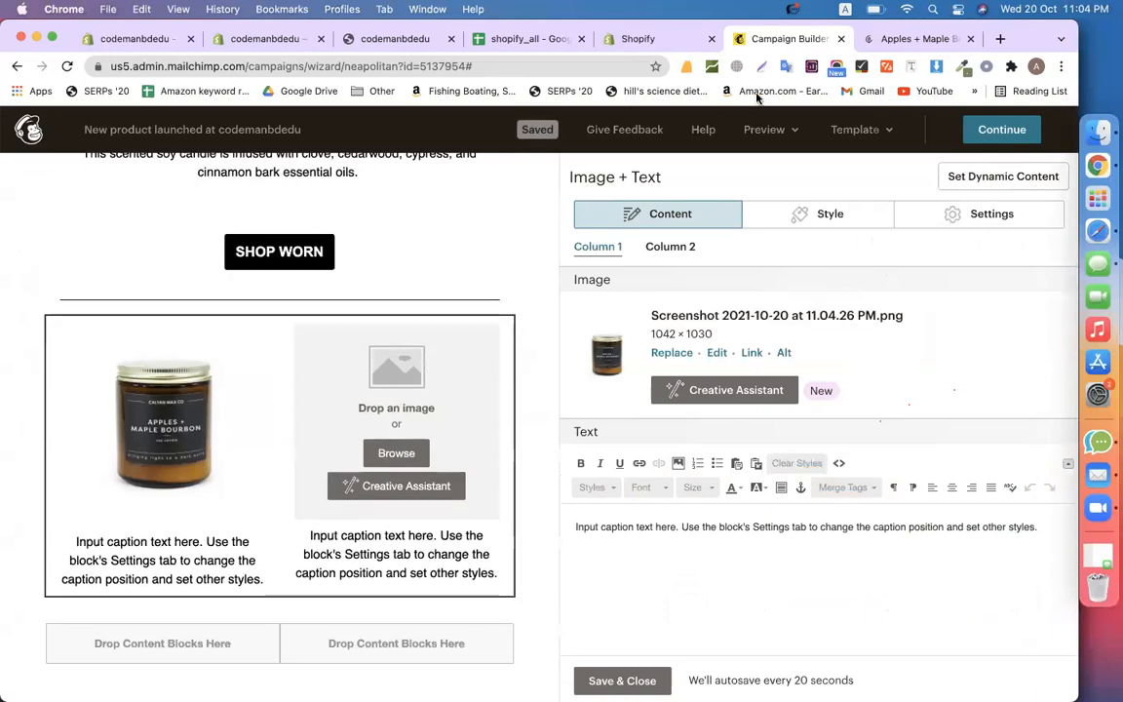
Select the product title, reviews, price and shipping lines on the jar's product page
click(899, 39)
drag(696, 189, 553, 164)
drag(744, 268, 550, 162)
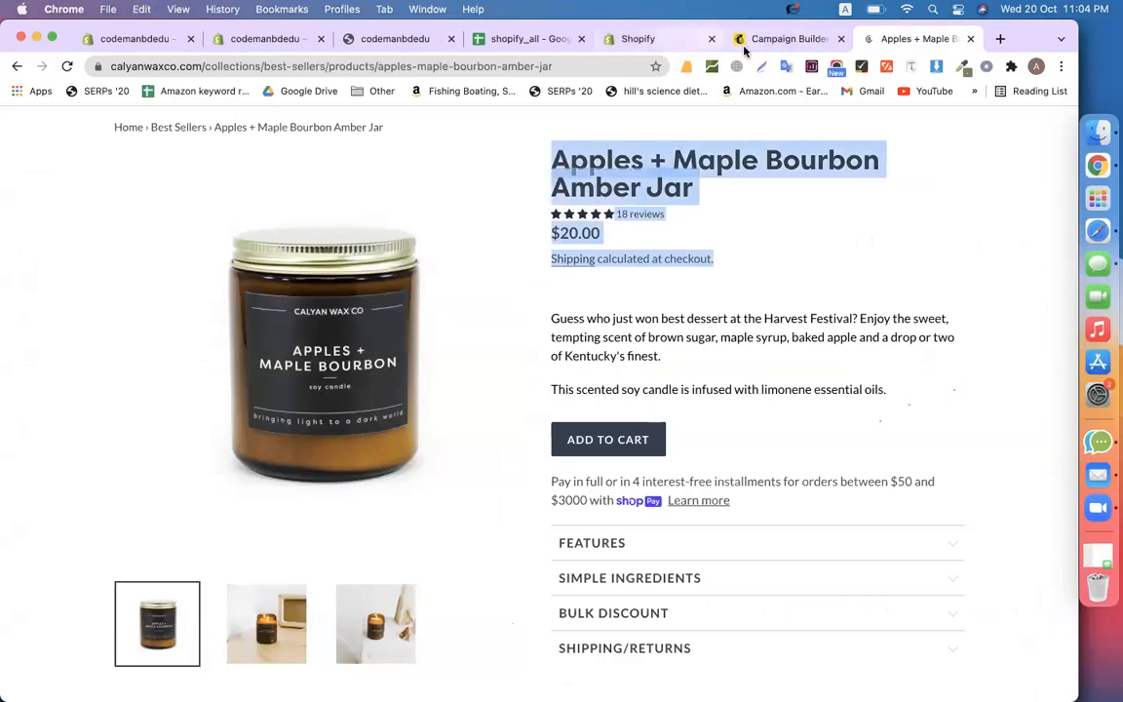
Paste the copied product details into the first column caption, then clear it
click(784, 38)
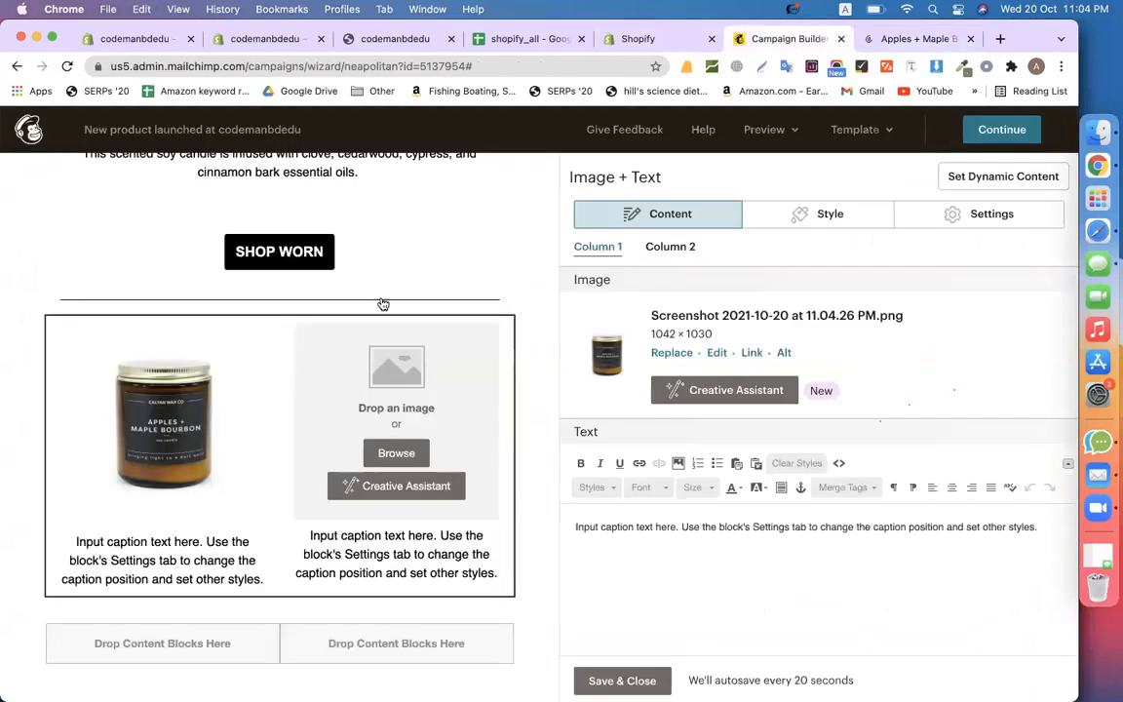
click(646, 532)
key(ctrl+a)
text(Apples + Maple Bourbon Amber Jar 18 reviews Regular price $20.00 Shipping calculated at checkout.)
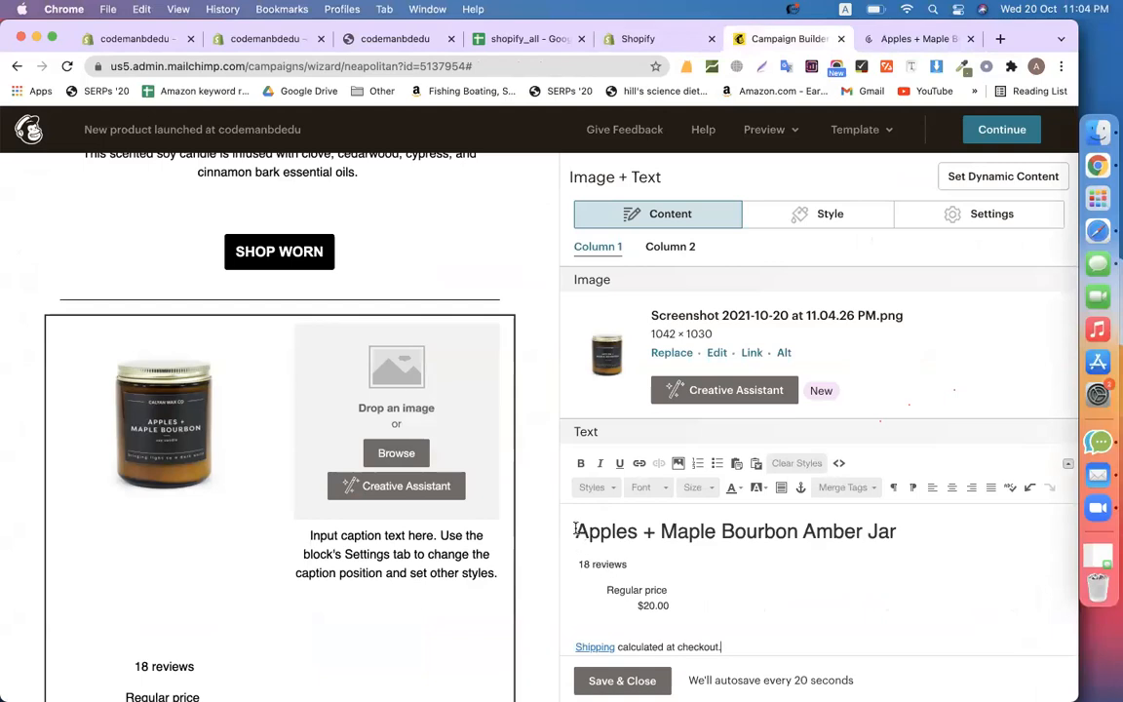
scroll(227, 516, down, 2)
key(ctrl+a)
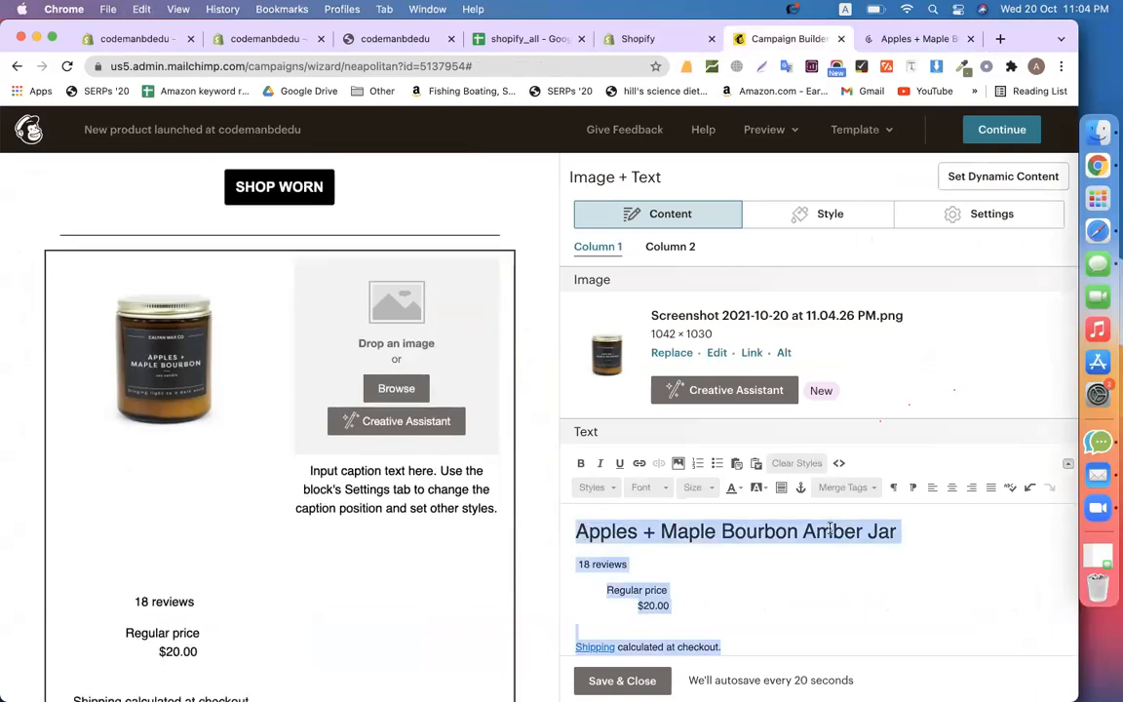
click(932, 490)
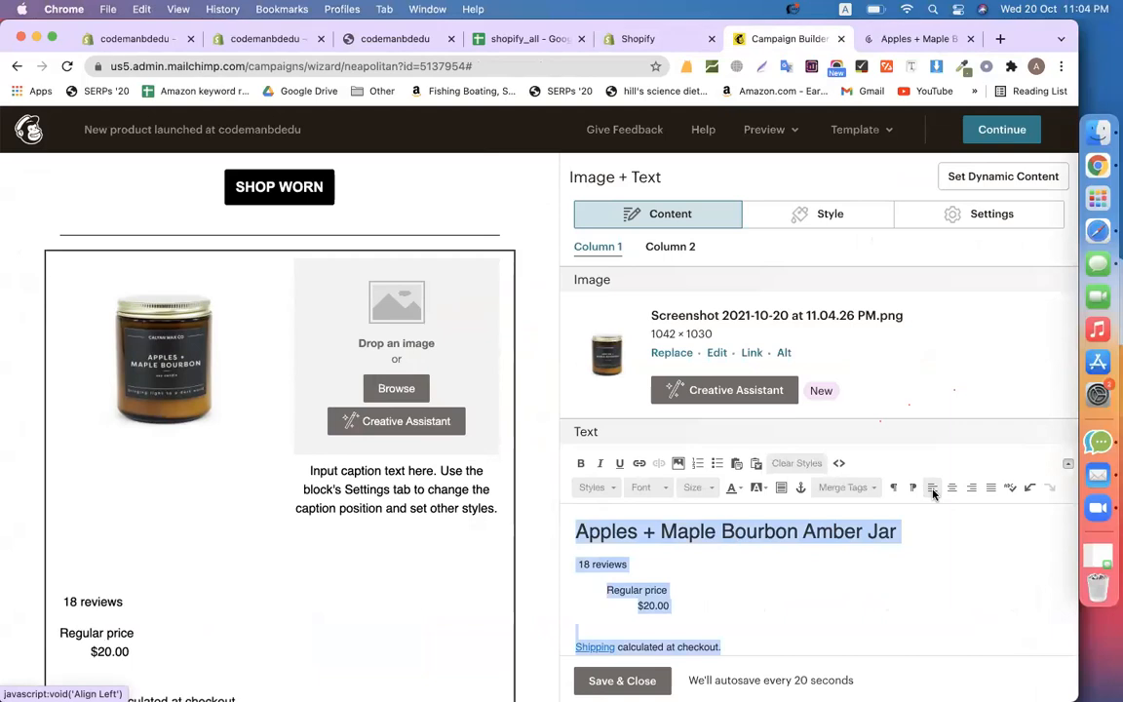
click(786, 592)
key(ctrl+a)
key(BackSpace)
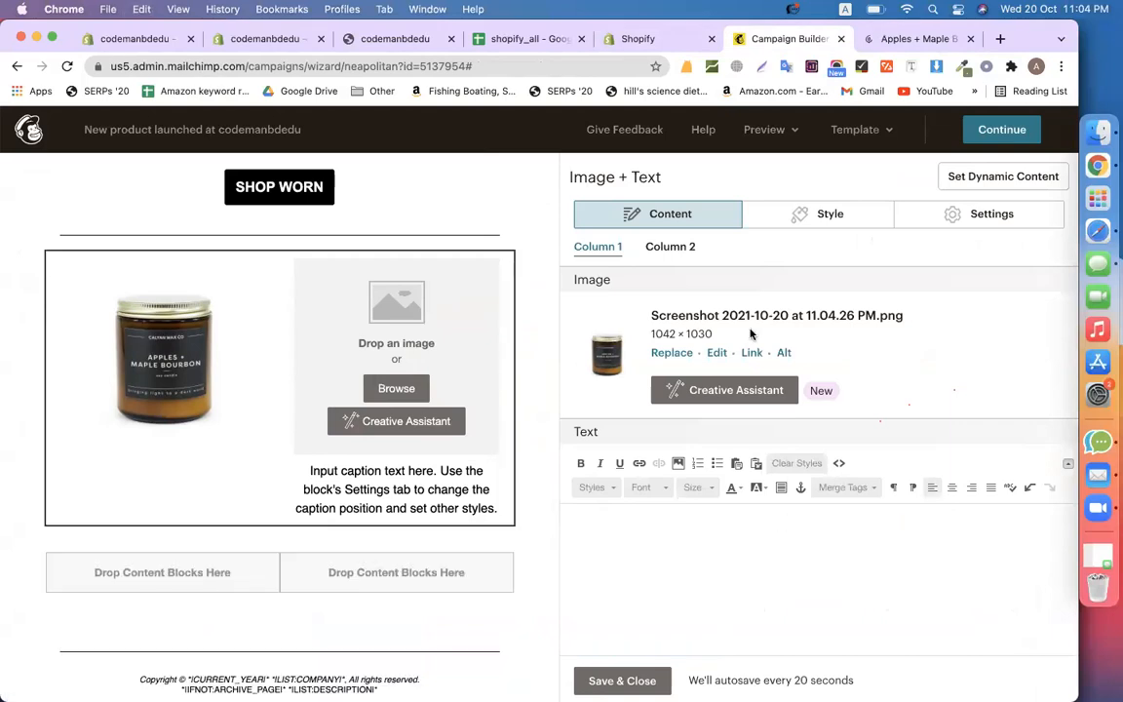
Copy only the Apples + Maple Bourbon Amber Jar title into the caption
click(921, 39)
click(662, 155)
mouse_move(704, 189)
mouse_down()
mouse_move(526, 181)
mouse_move(612, 161)
mouse_move(689, 165)
mouse_move(702, 183)
mouse_up()
double_click(657, 168)
key(super+c)
click(761, 44)
key(super+v)
Make the title black at font size 17 so it fits on one line
triple_click(688, 531)
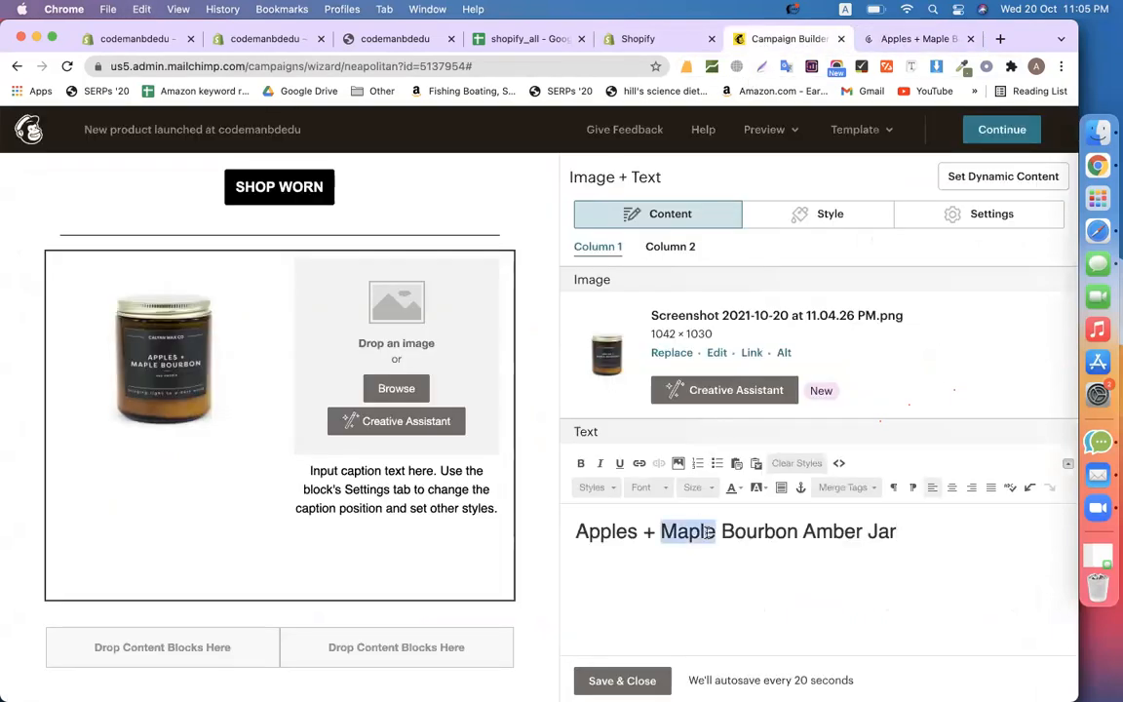
click(735, 494)
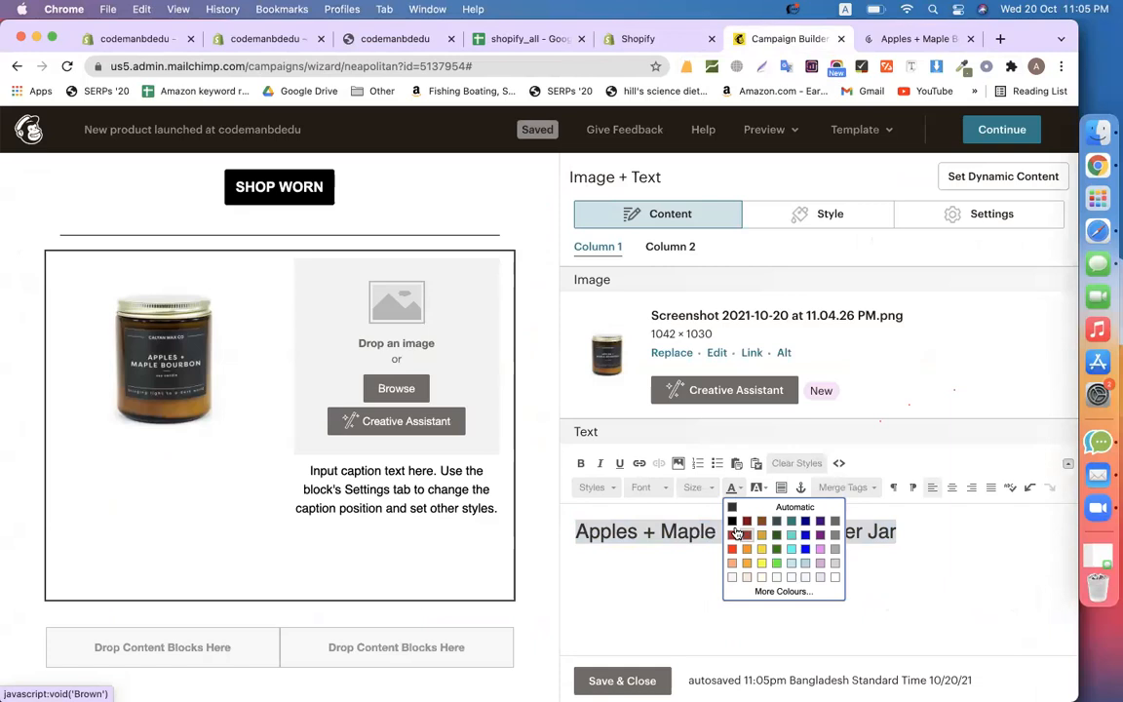
click(731, 521)
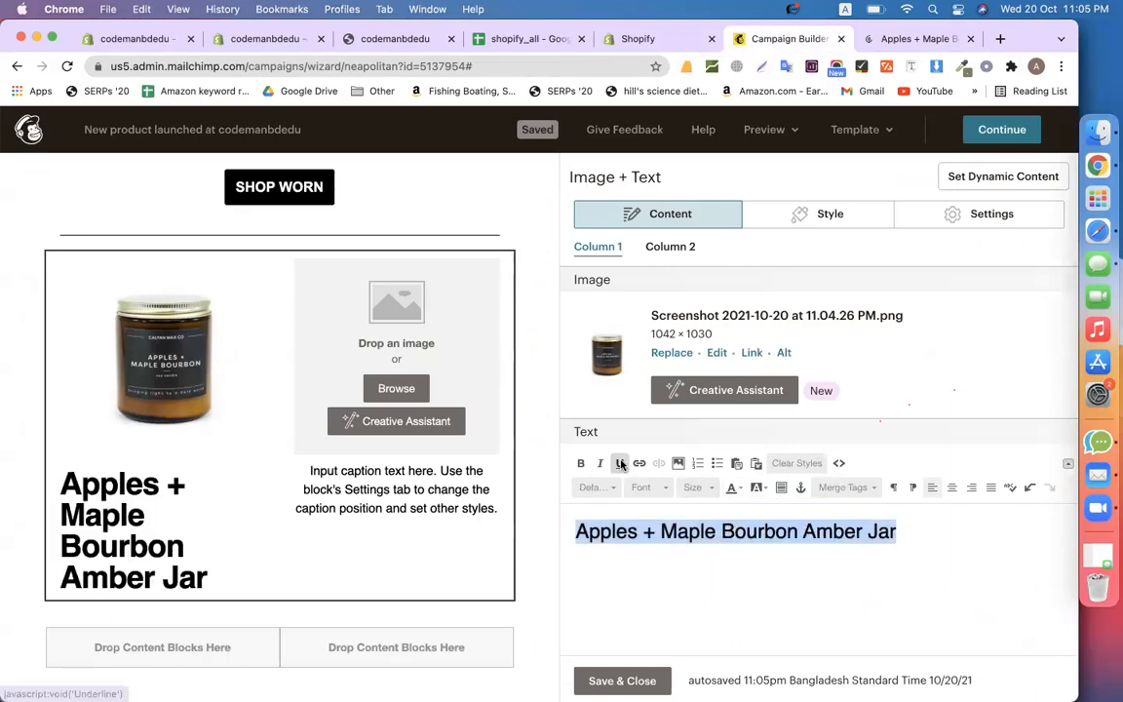
click(694, 489)
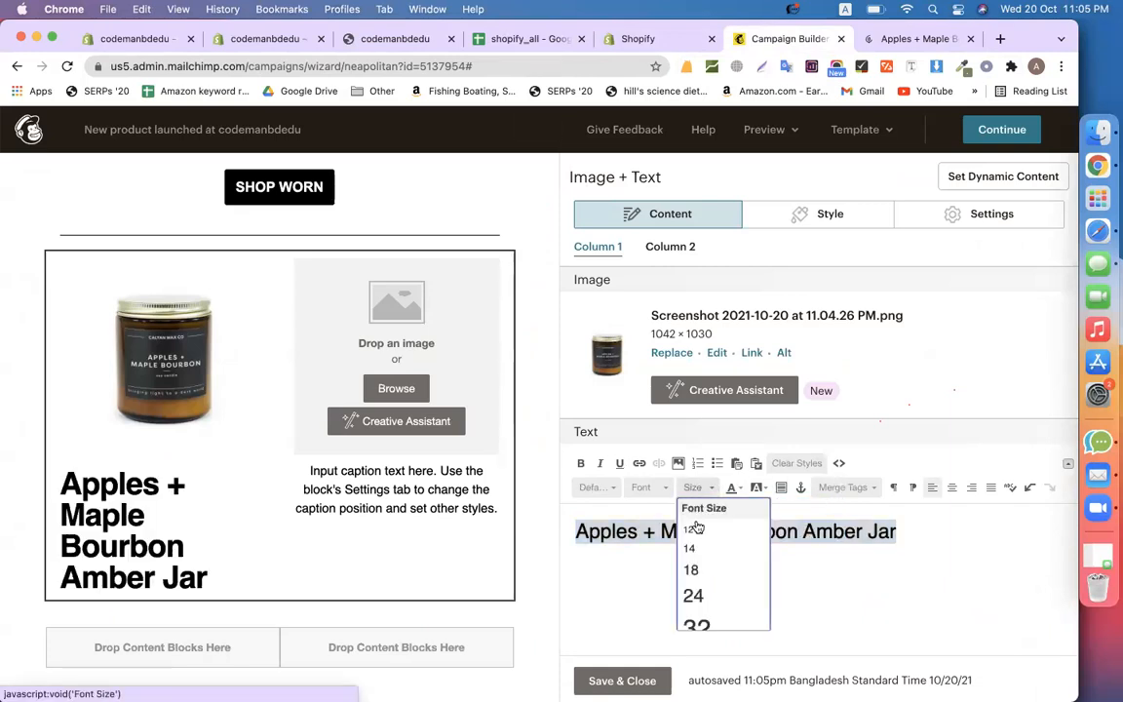
click(702, 566)
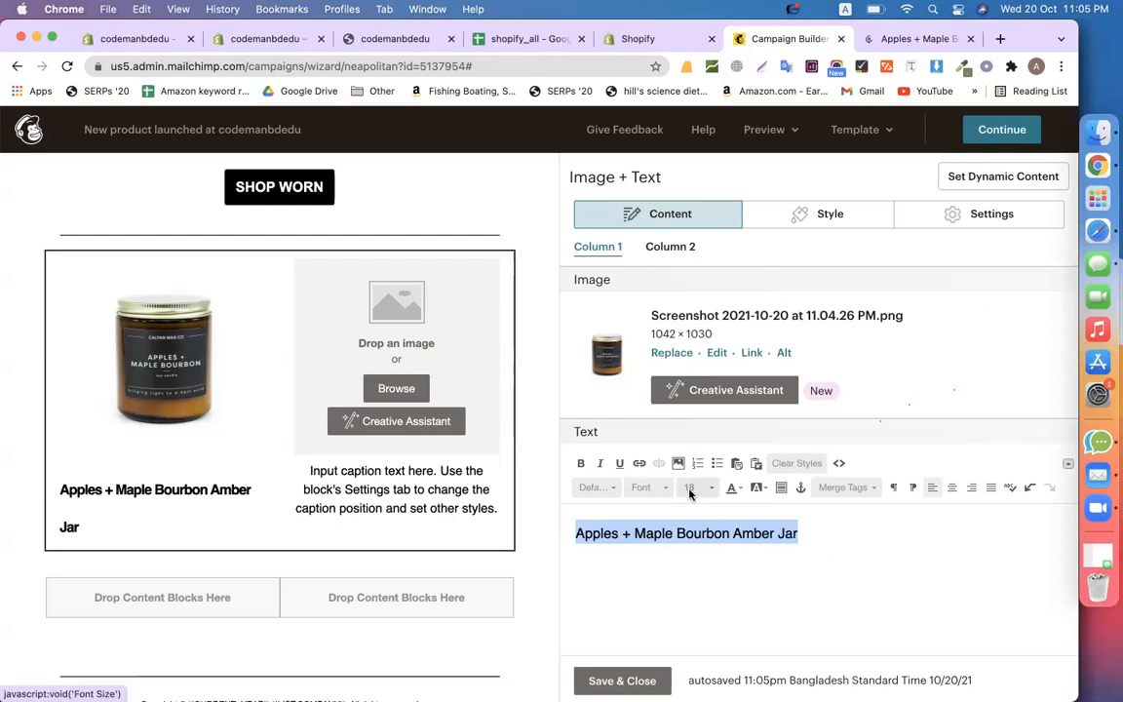
click(692, 488)
click(693, 541)
click(777, 560)
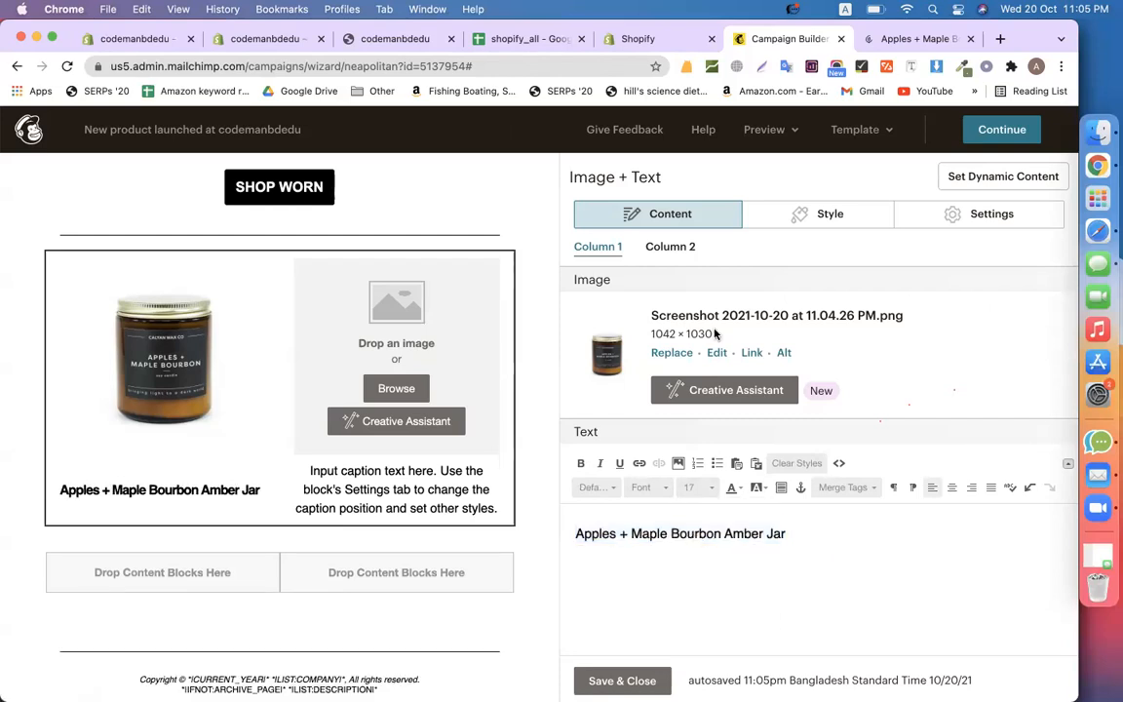
click(912, 39)
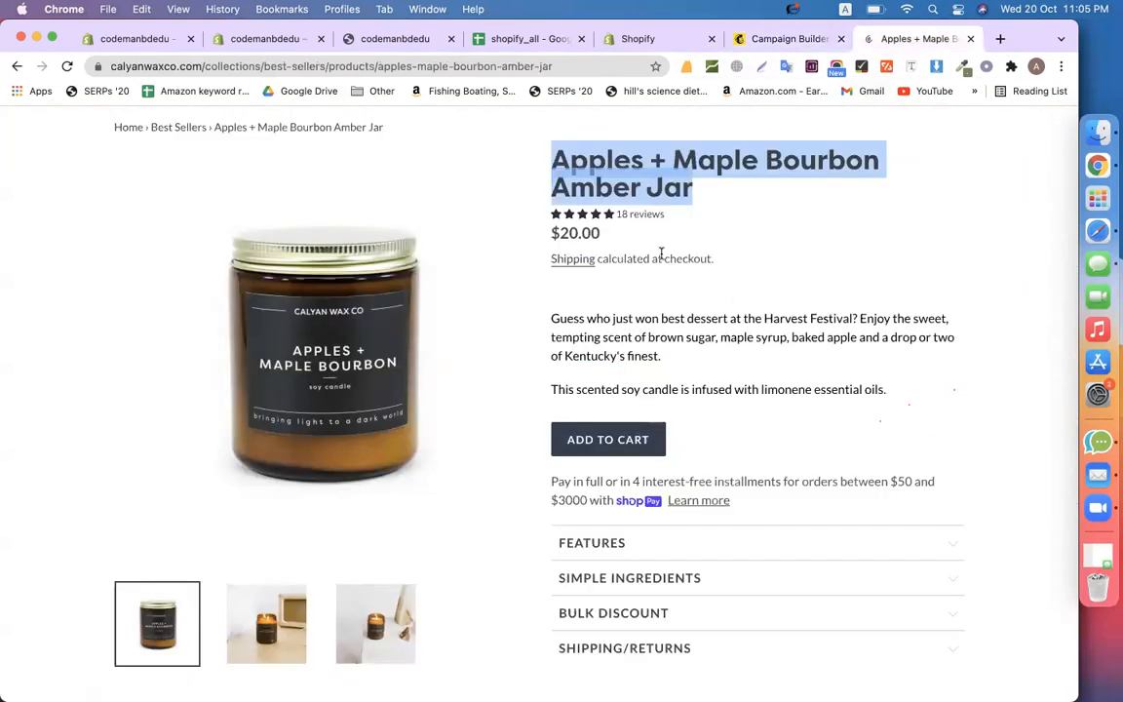
Paste the $20.00 price from the product page on a new line under the title
drag(604, 238, 546, 234)
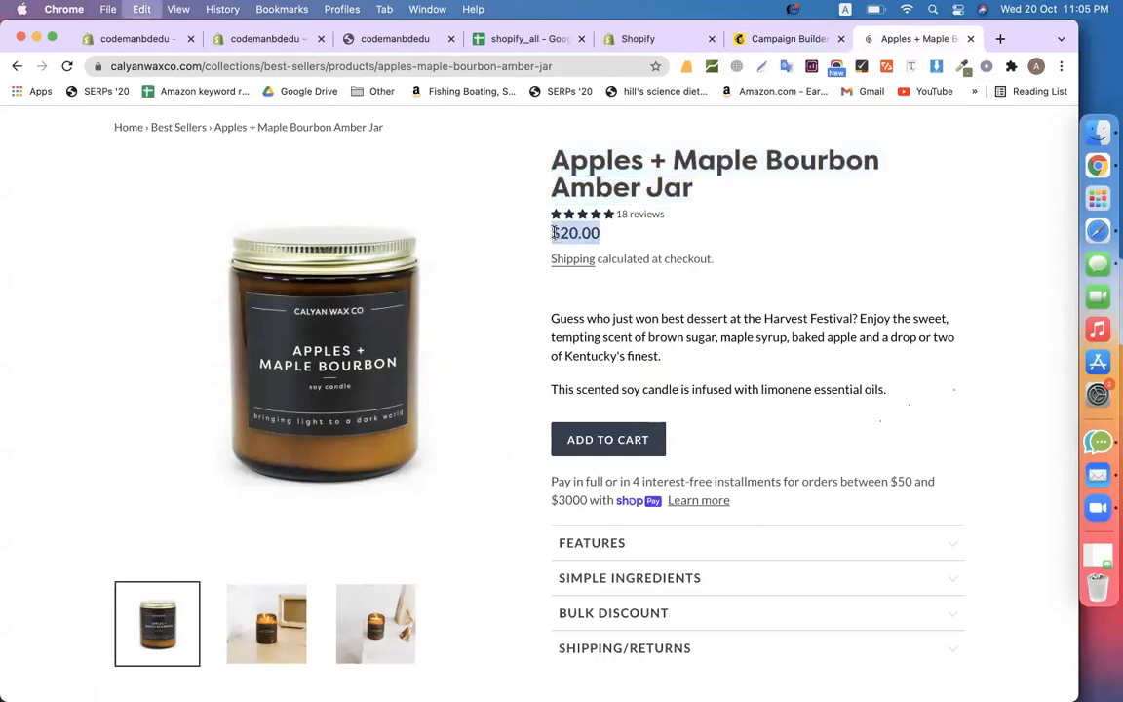
click(780, 41)
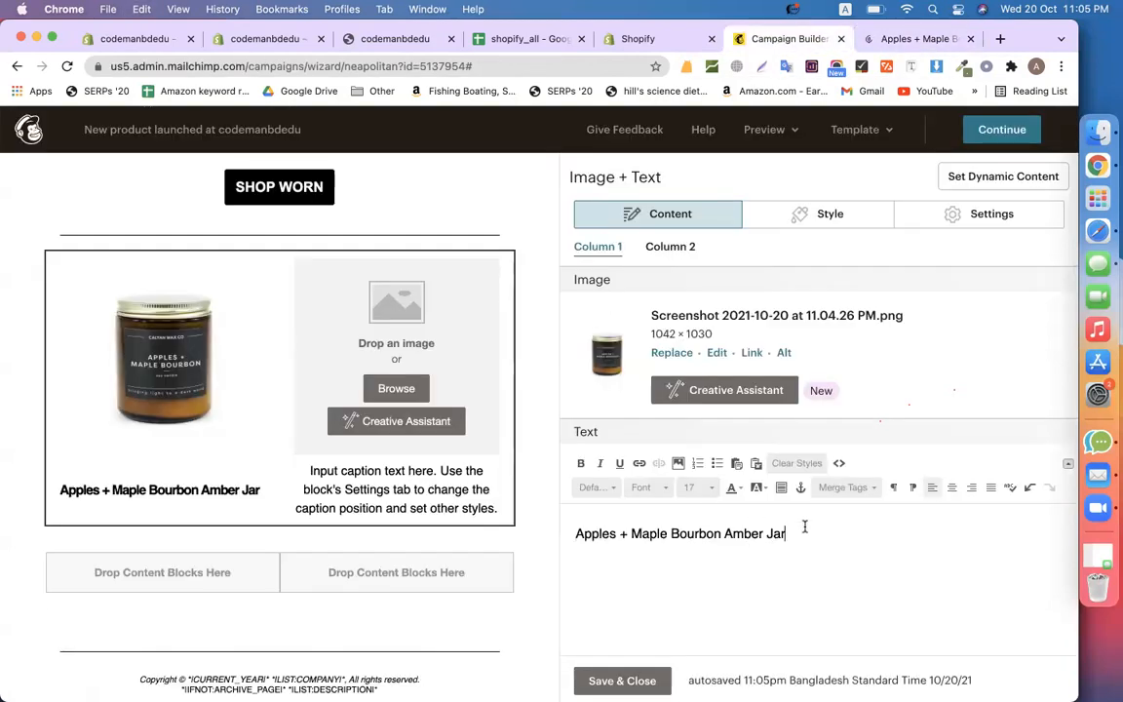
key(Return)
key(super+v)
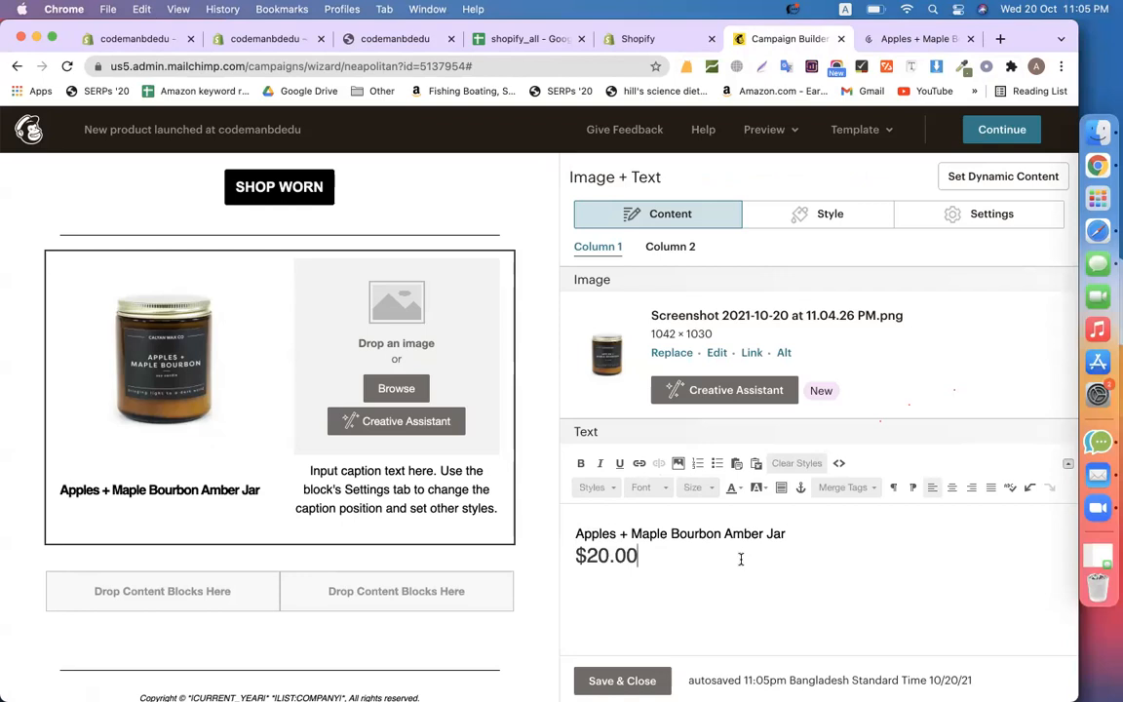
Colour the price Dark Orange at size 18 and centre both caption lines
drag(741, 559, 575, 556)
click(733, 487)
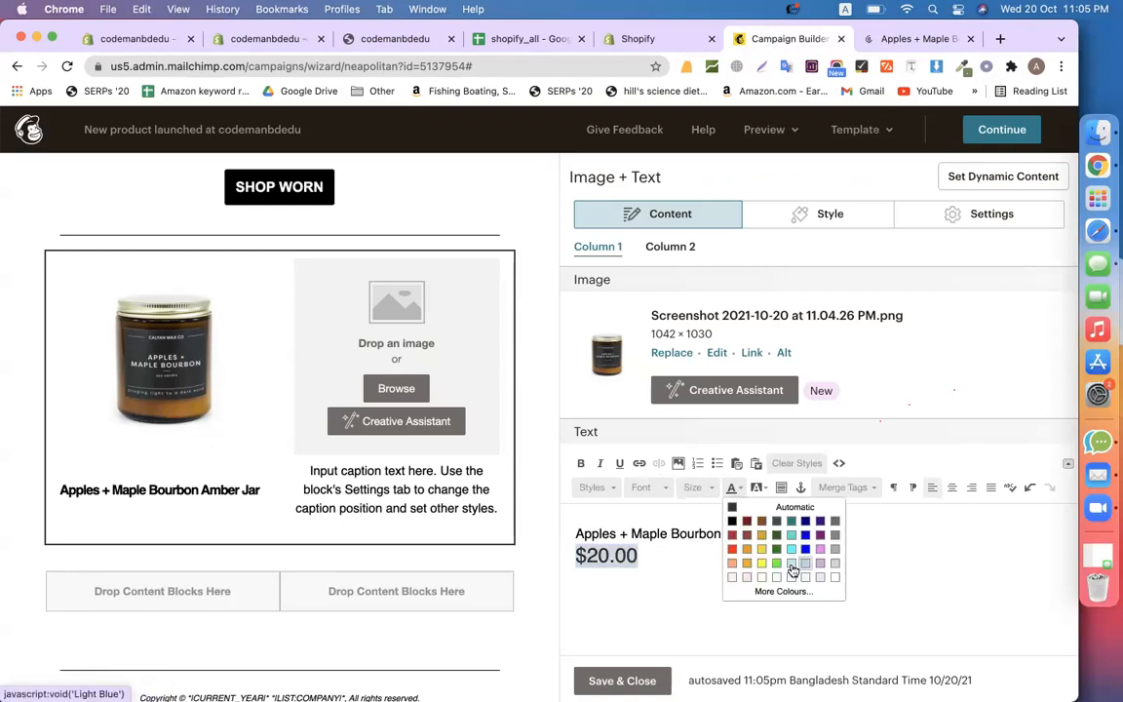
click(746, 550)
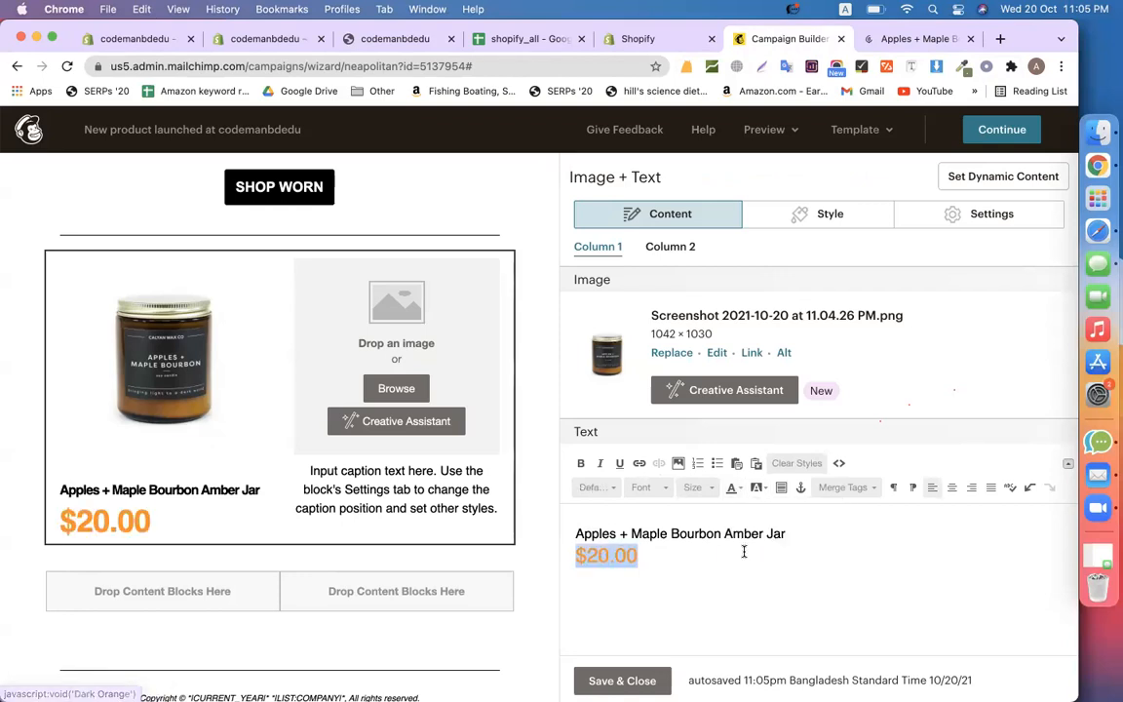
click(696, 487)
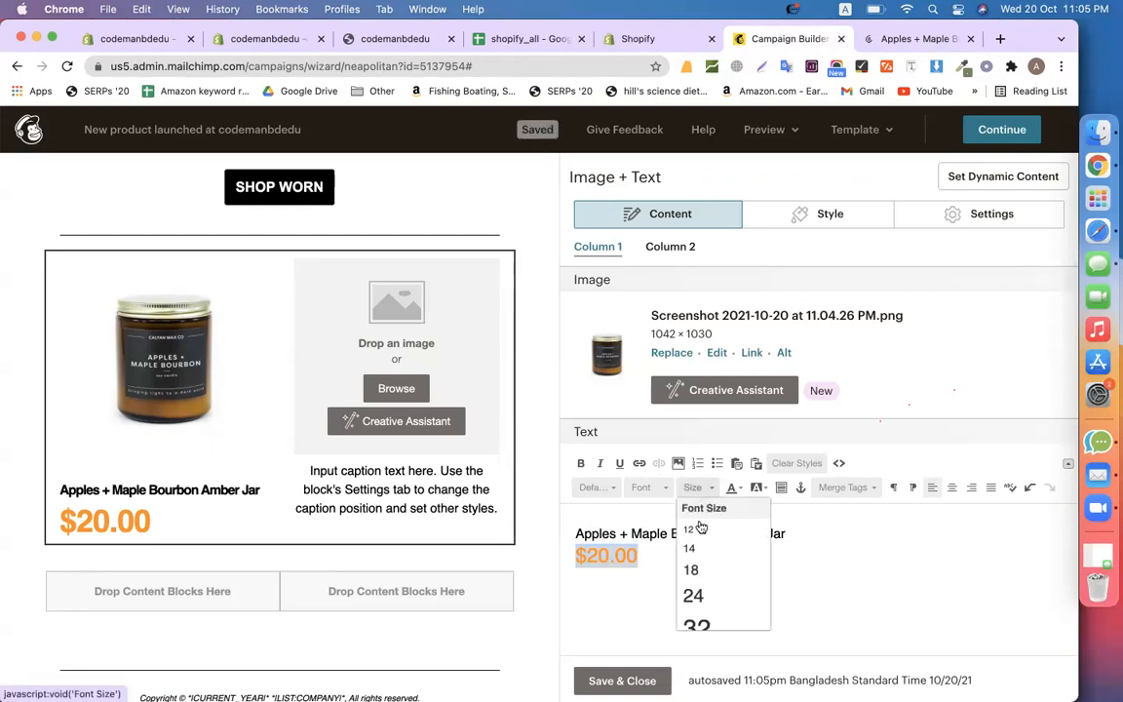
click(709, 584)
click(742, 574)
key(super+a)
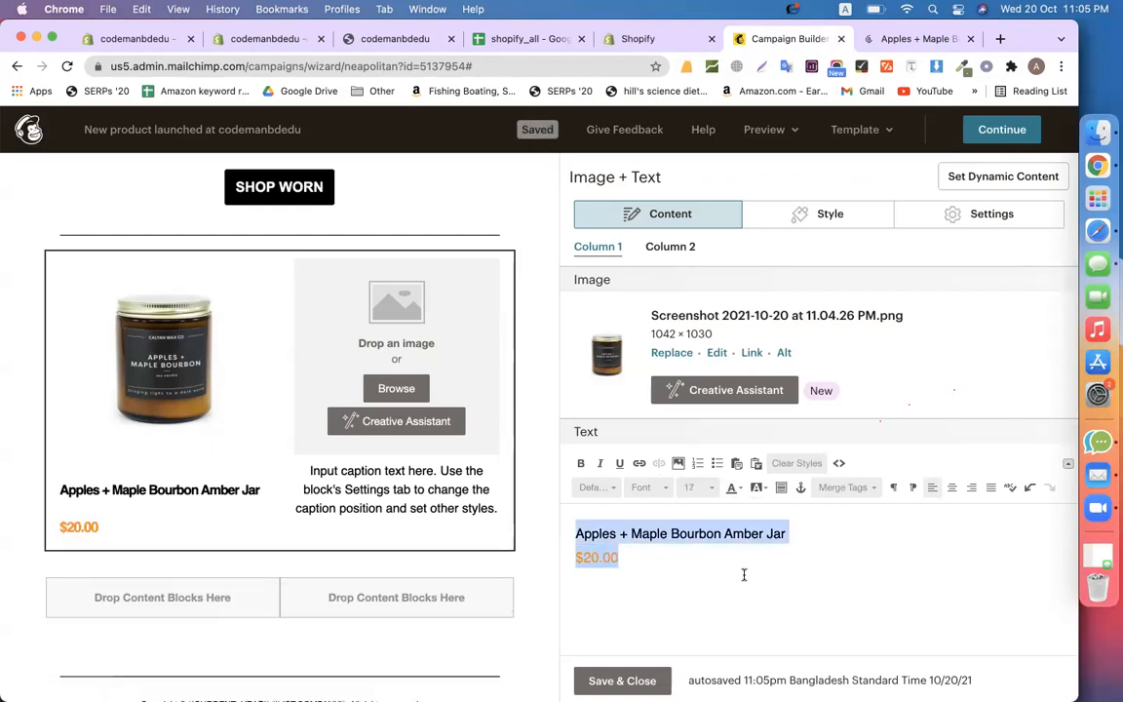
click(951, 487)
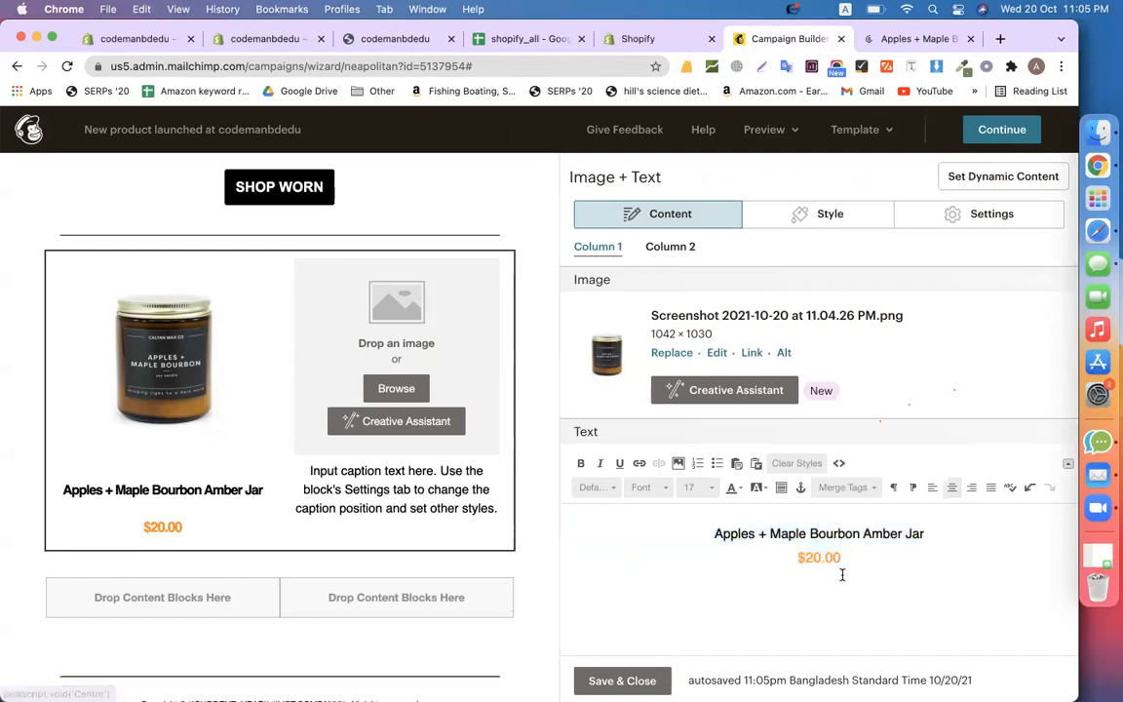
scroll(878, 557, down, 1)
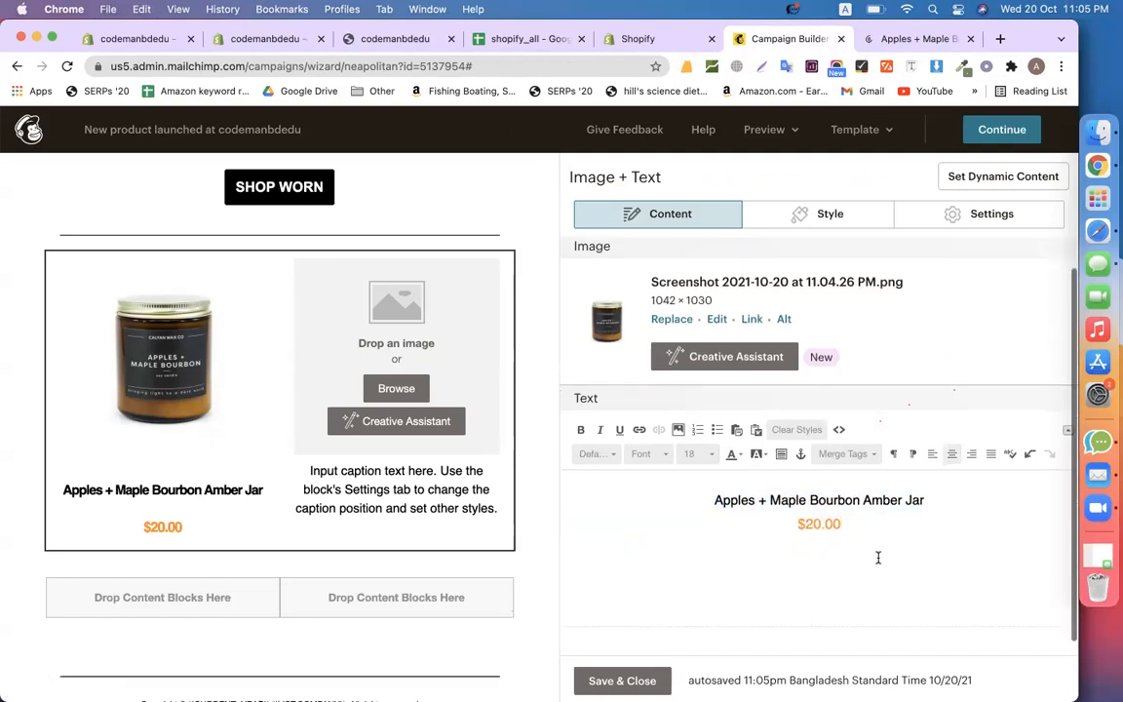
Add a 'Buy Now' line below the price and centre the caption
key(Return)
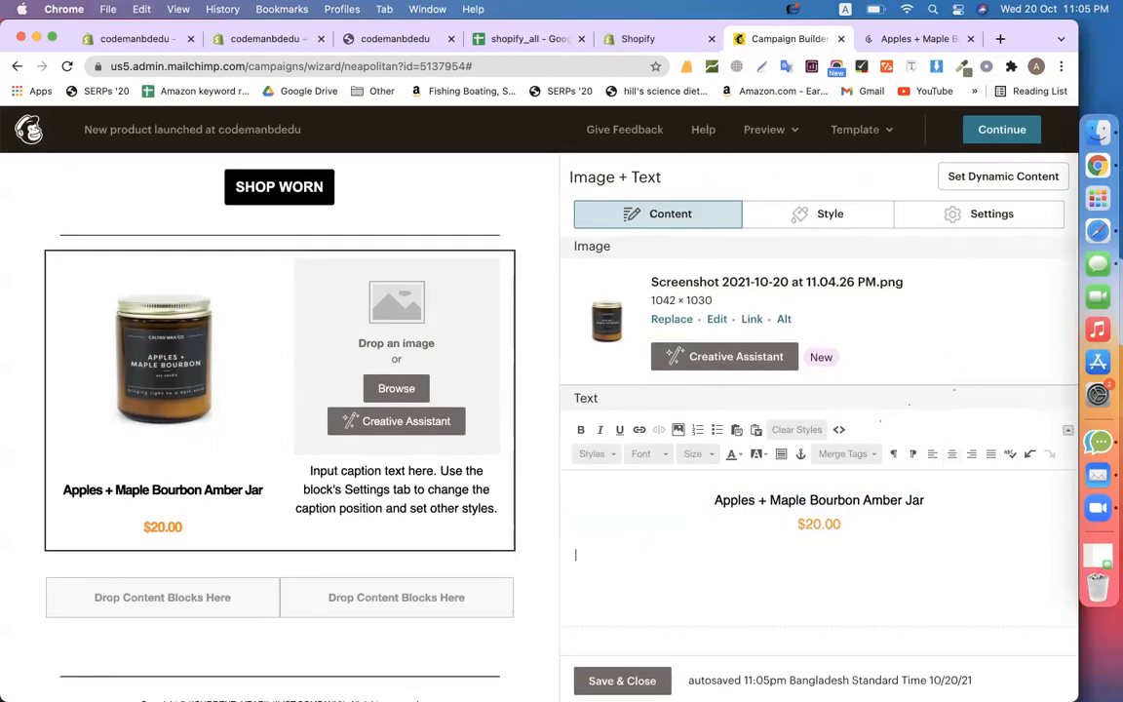
text(Buy Now)
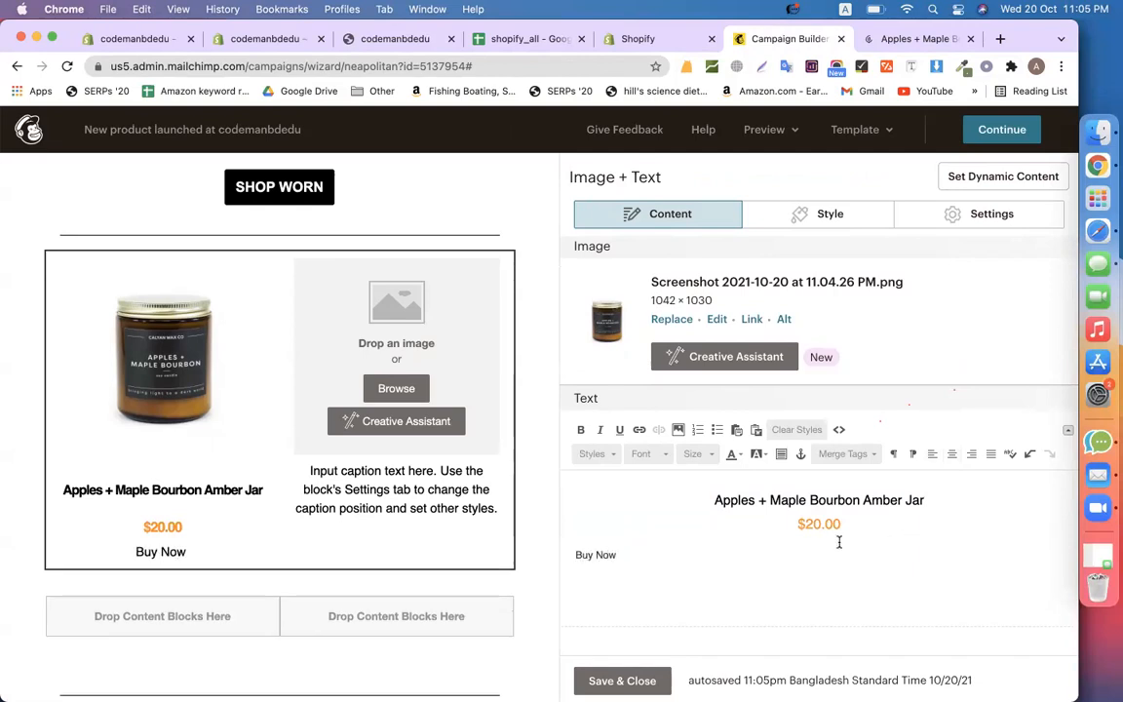
key(super+a)
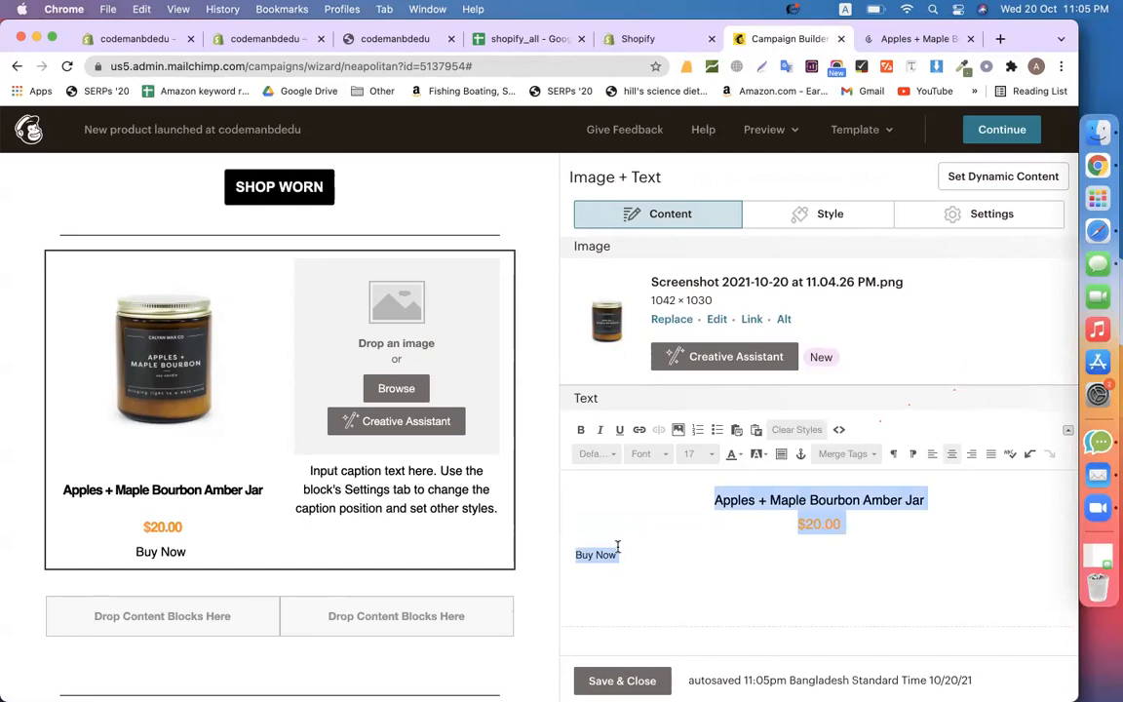
click(952, 456)
click(864, 603)
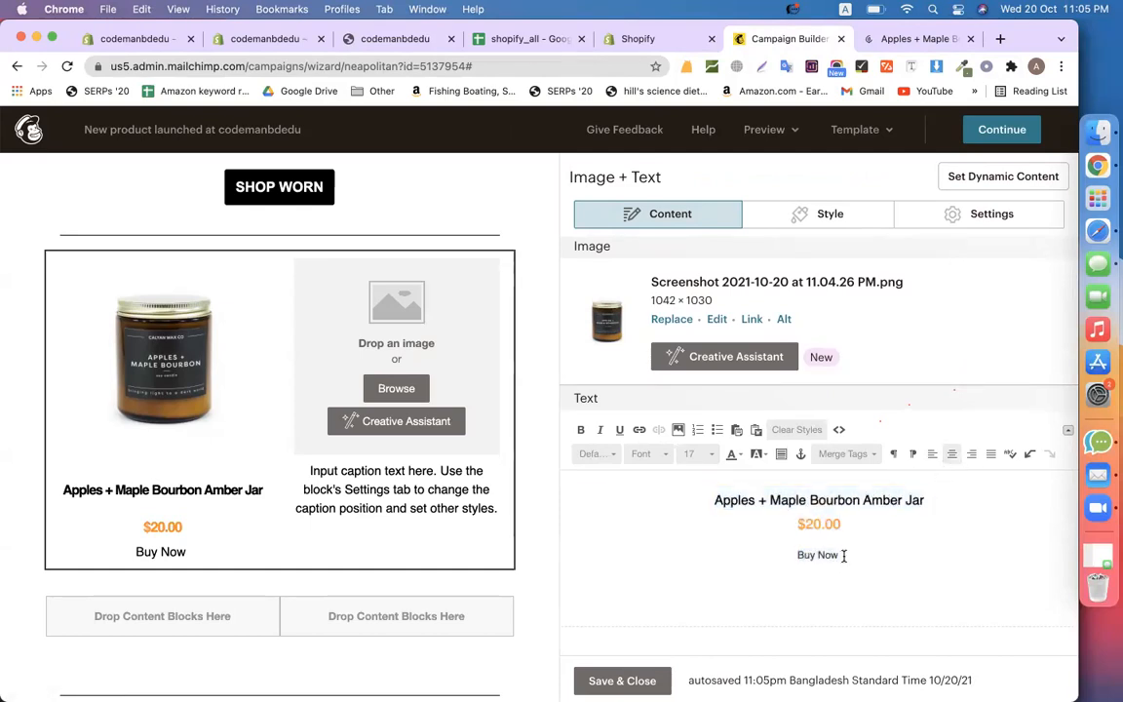
Link 'Buy Now' to the Apples + Maple Bourbon Amber Jar product page URL
drag(844, 556, 775, 555)
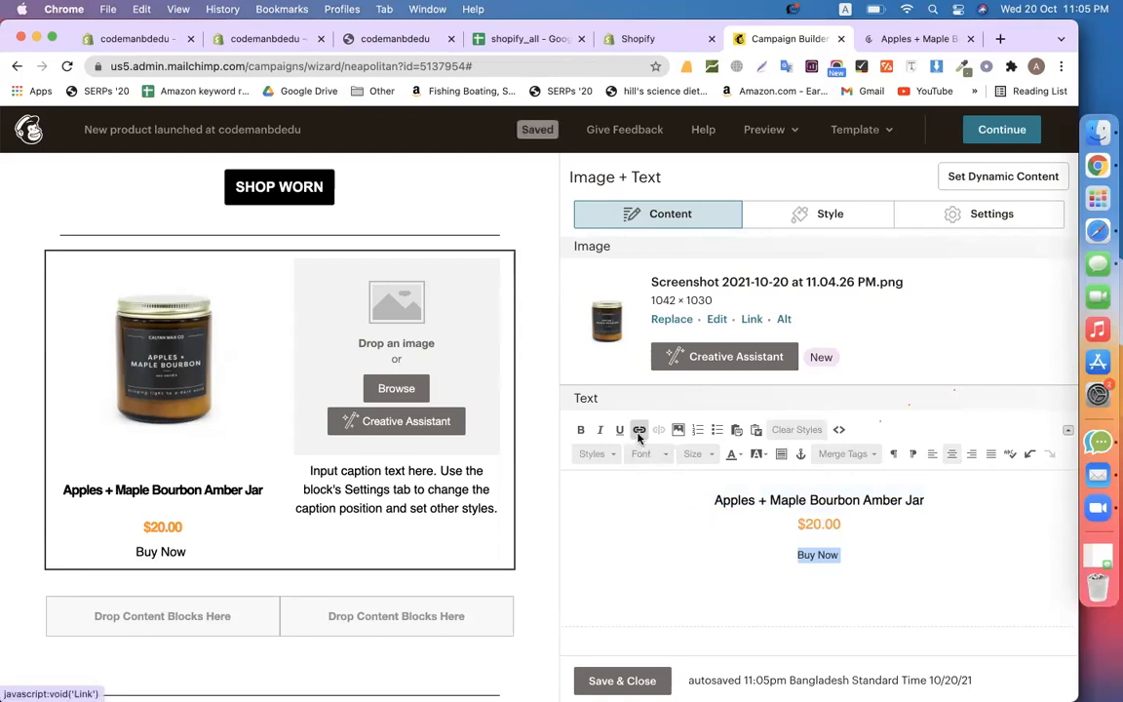
click(638, 430)
click(888, 39)
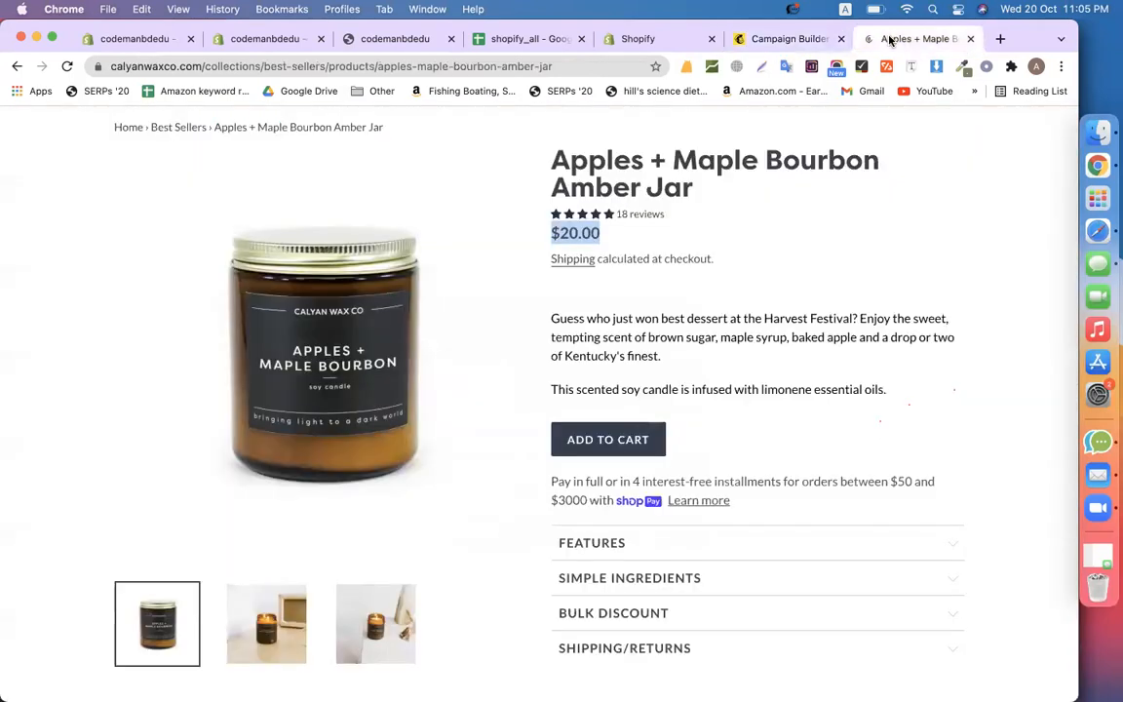
click(387, 66)
key(super+c)
click(765, 39)
key(super+v)
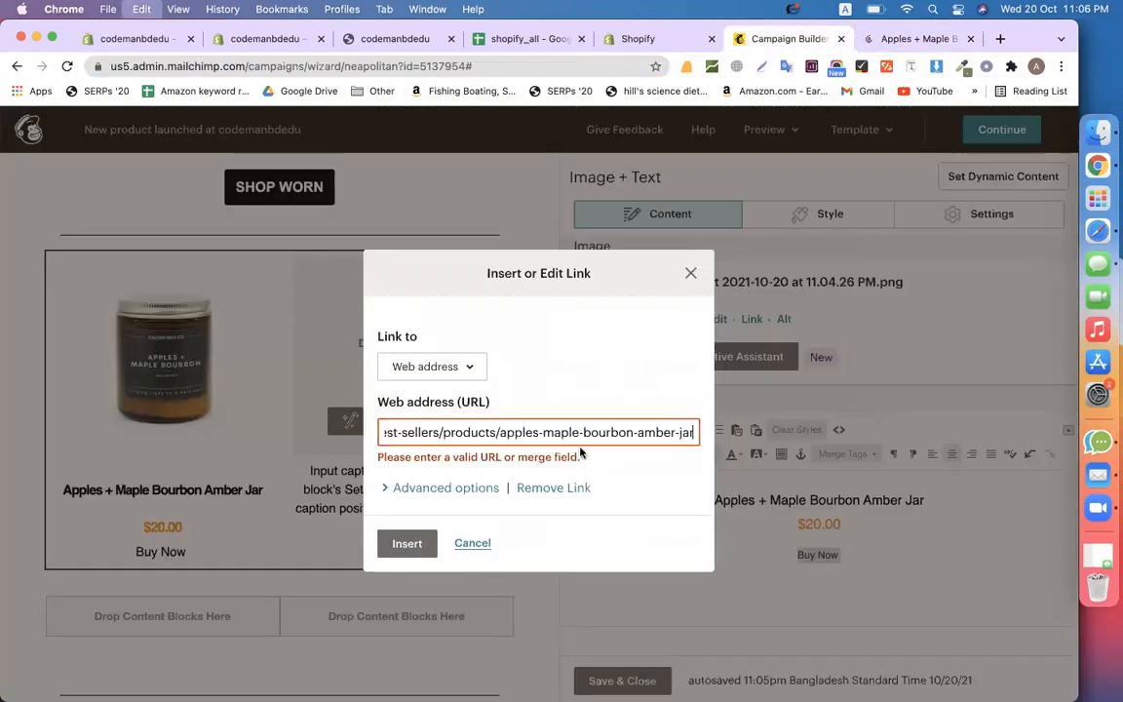
click(410, 542)
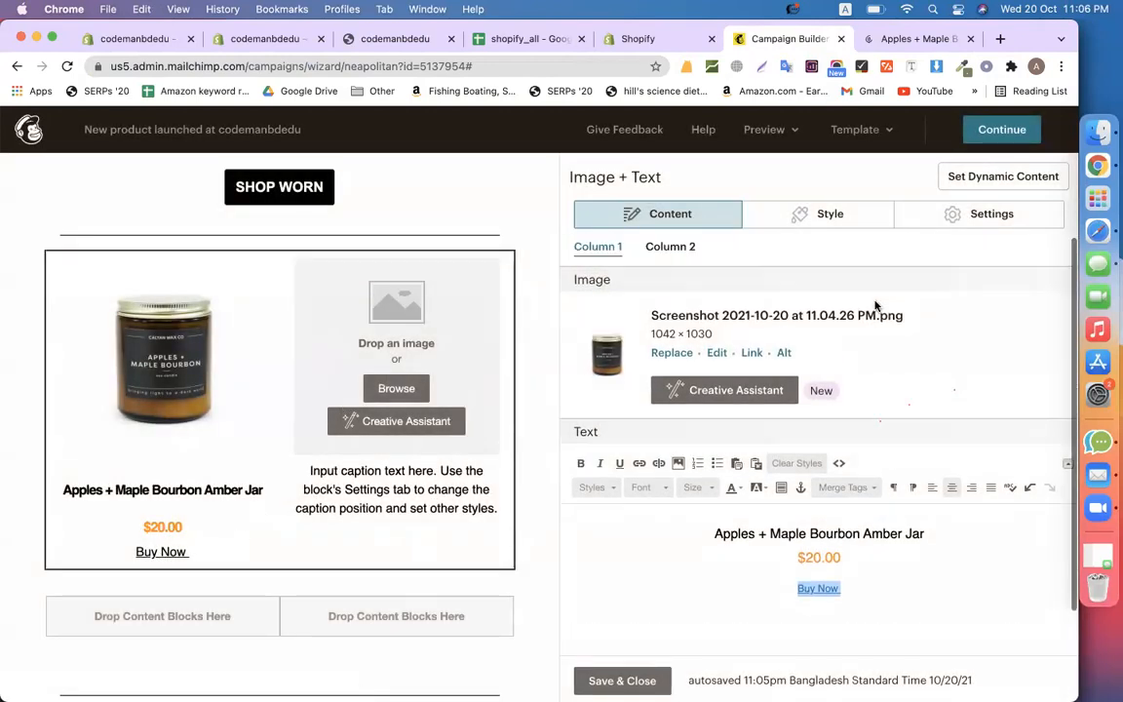
click(683, 245)
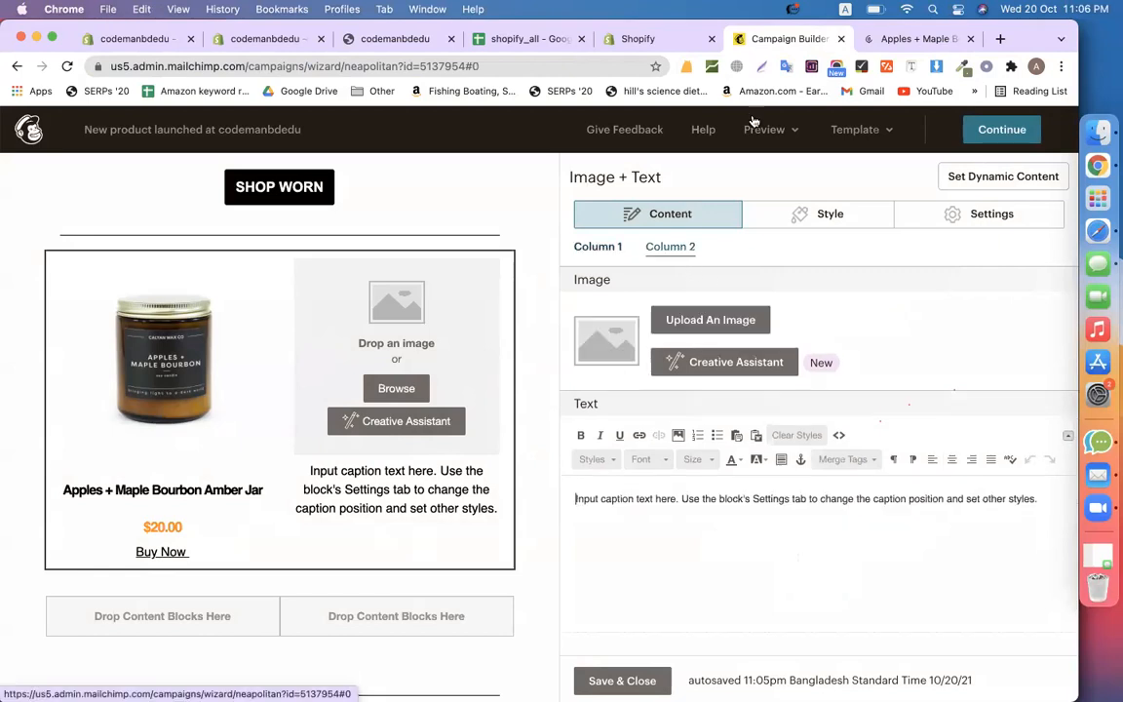
Return from the Calyan Wax Co product page to the Best Sellers candle collection
click(885, 41)
click(17, 66)
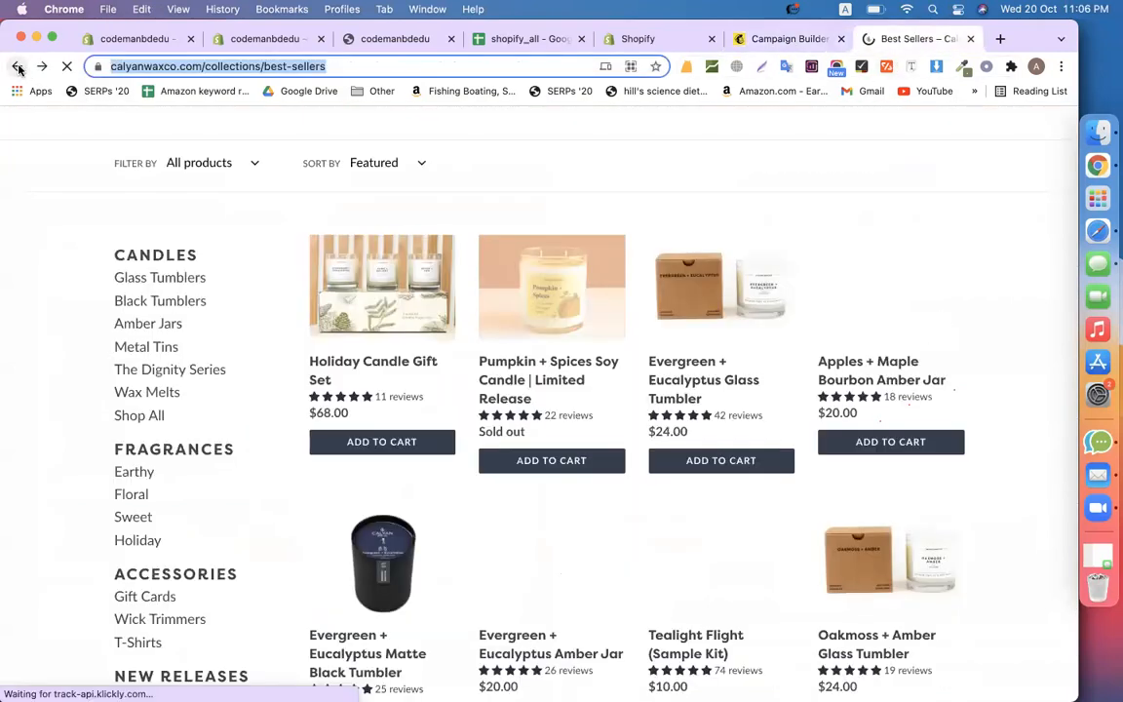
scroll(691, 469, down, 3)
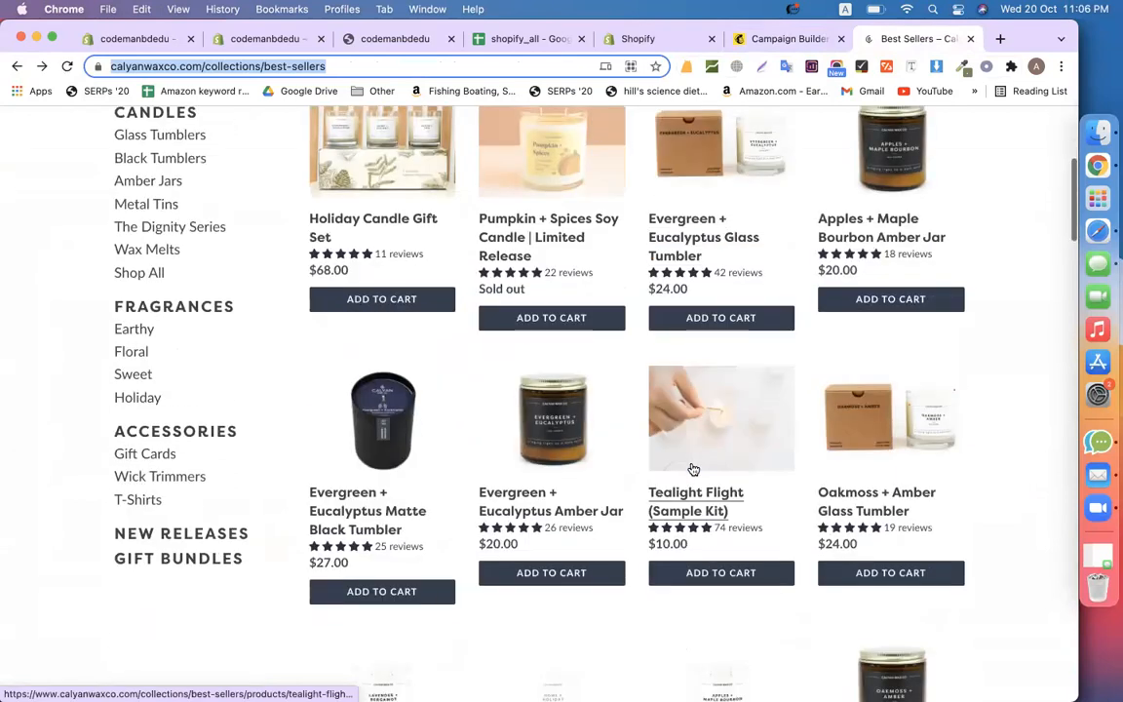
scroll(611, 520, down, 3)
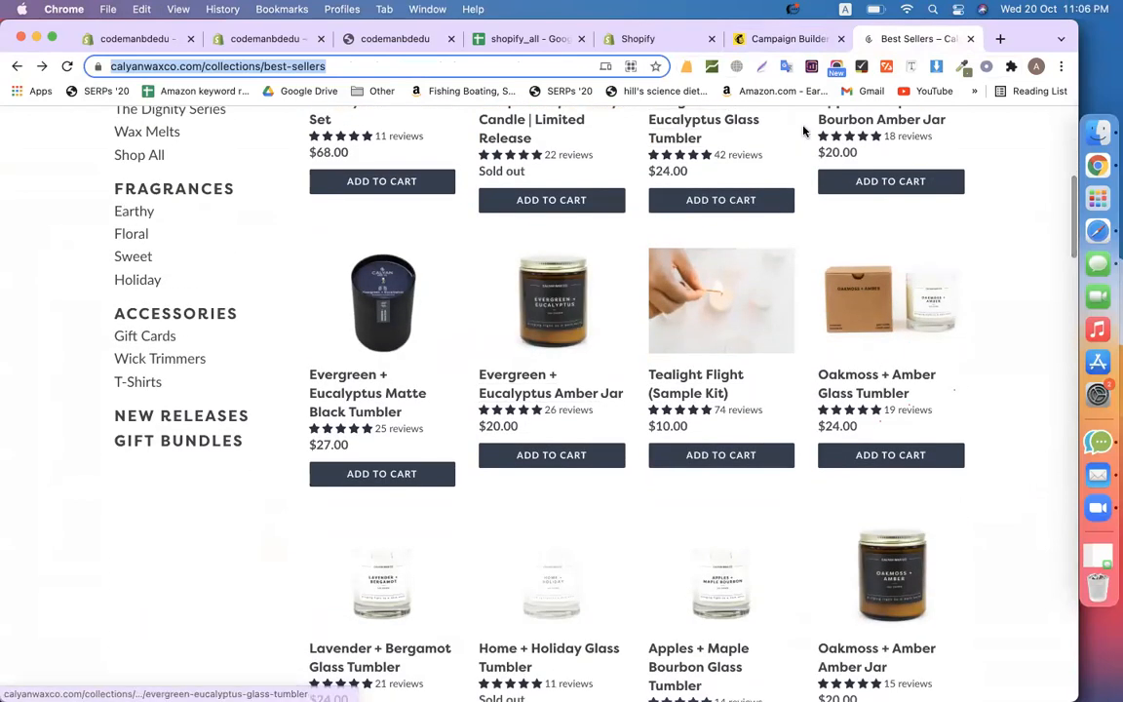
Compare the email builder against the Best Sellers collection, then leave the builder
click(760, 39)
scroll(456, 579, down, 3)
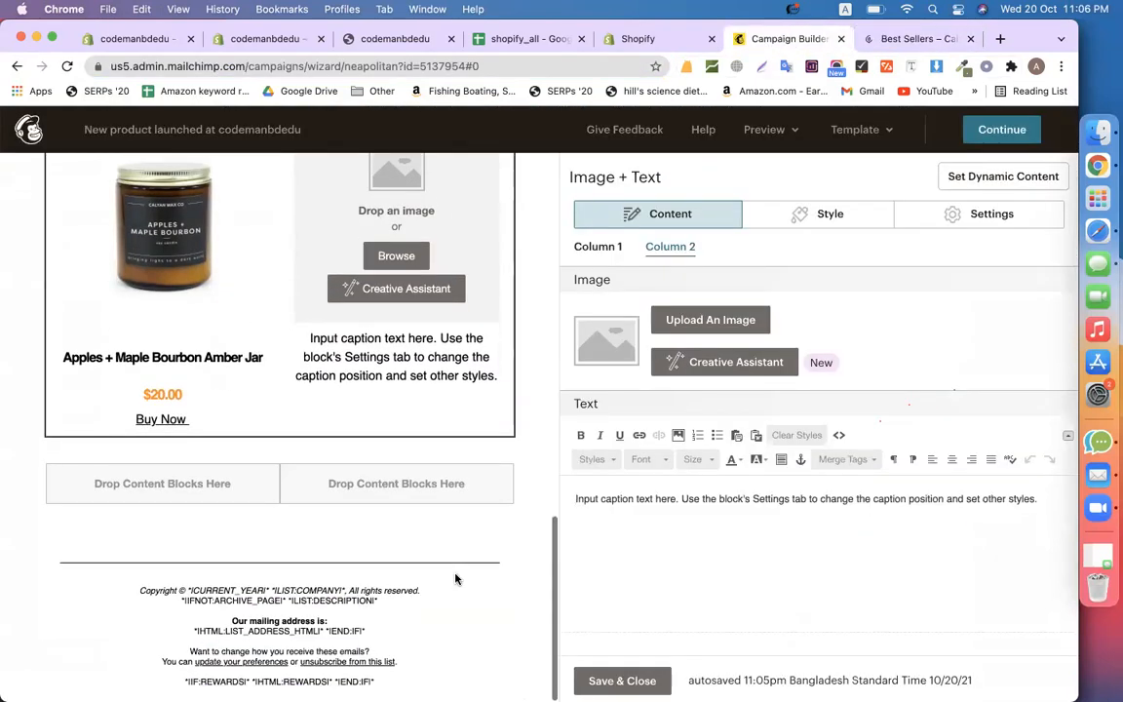
scroll(455, 579, up, 15)
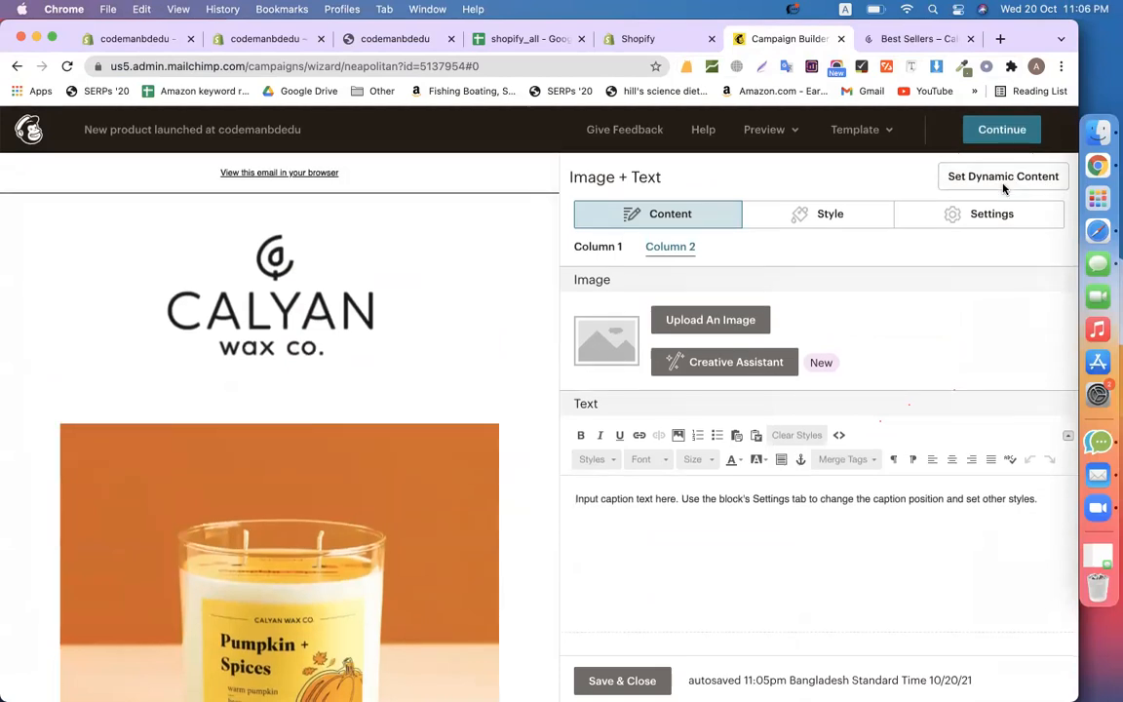
scroll(399, 451, down, 6)
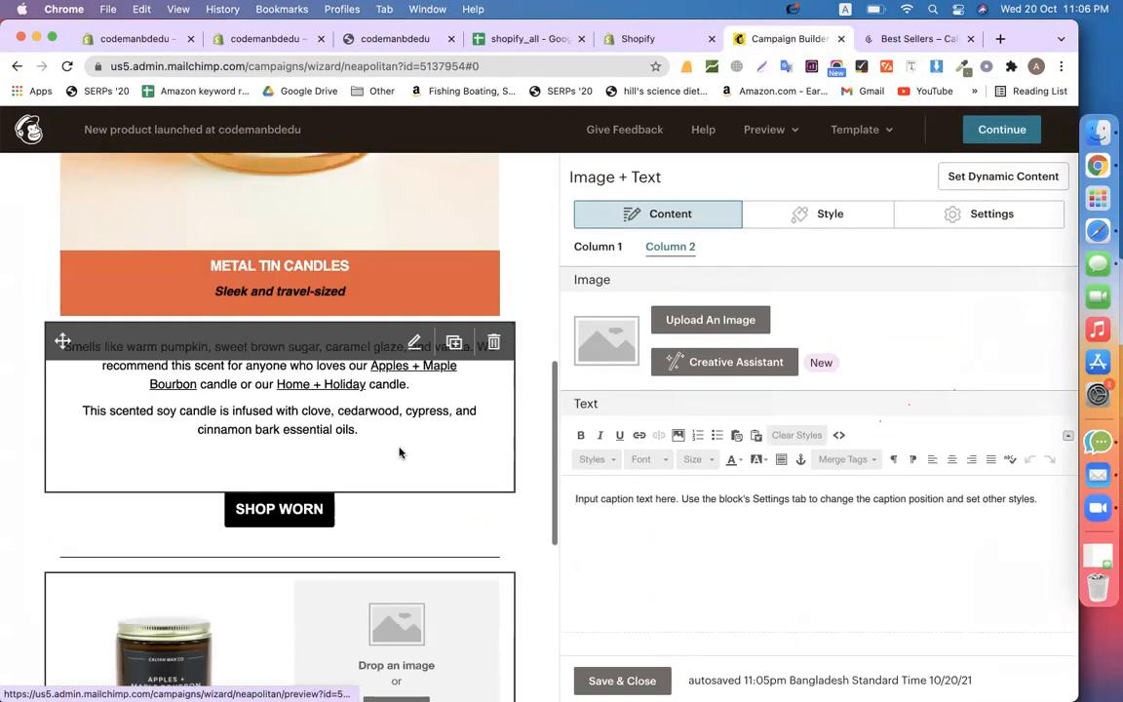
click(900, 37)
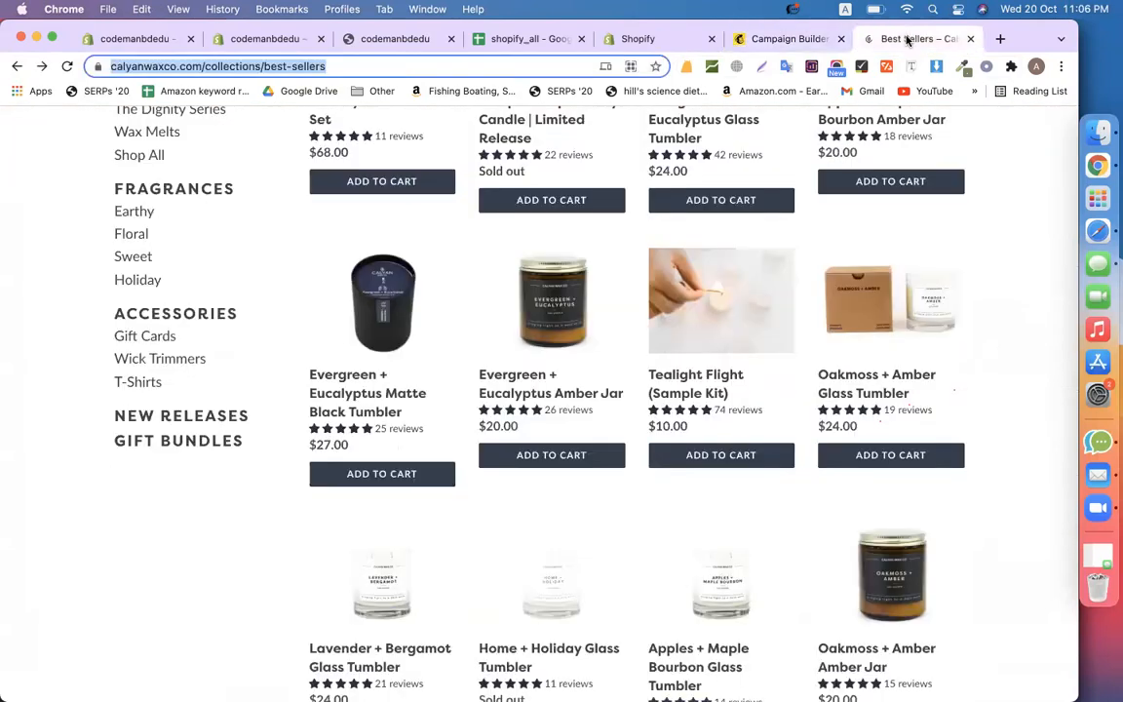
click(756, 44)
scroll(772, 435, down, 1)
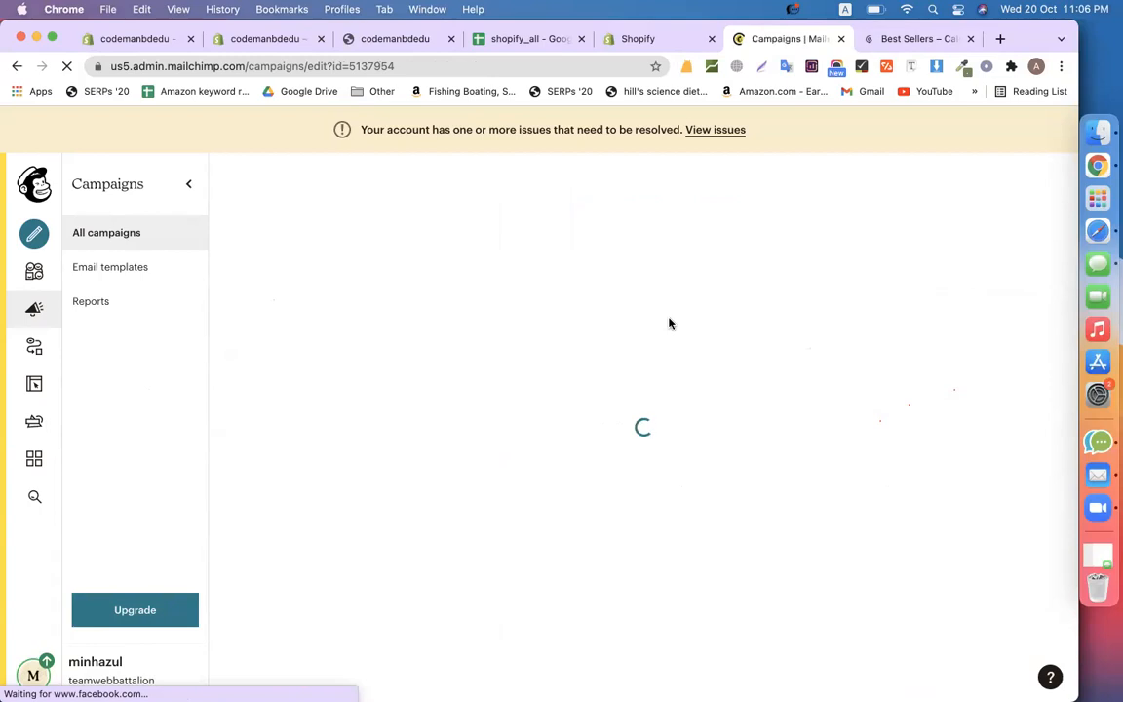
Reopen the email content from the Content section flagged for leftover placeholder caption text
scroll(324, 374, down, 3)
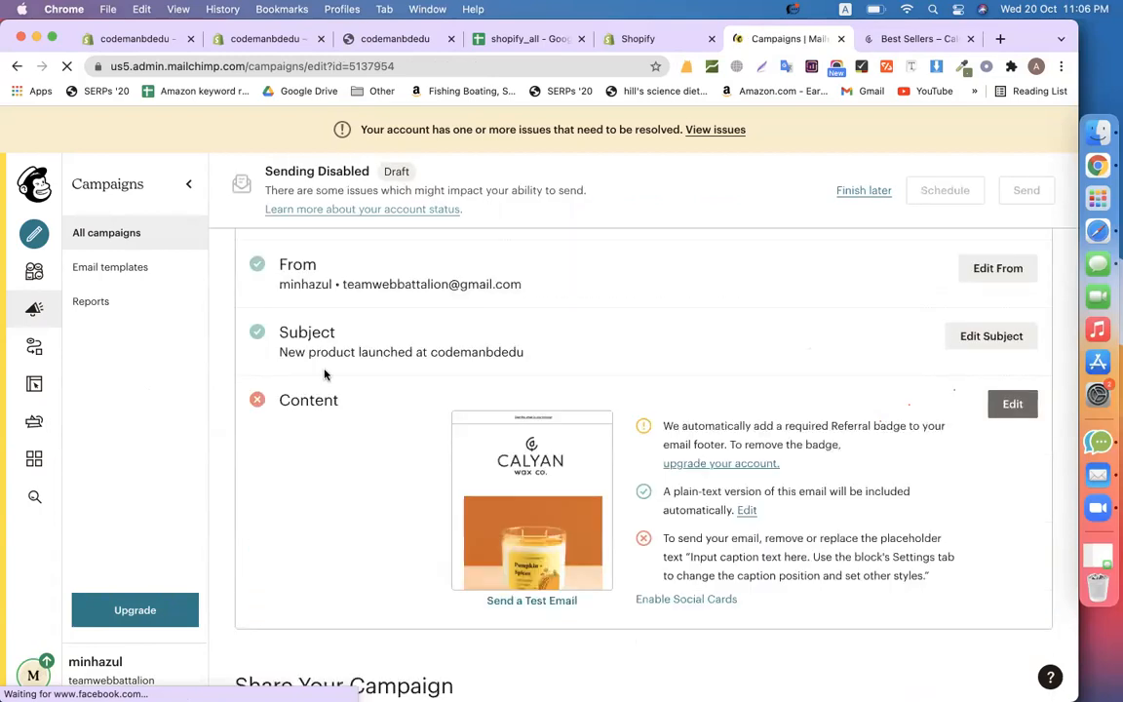
scroll(325, 373, down, 2)
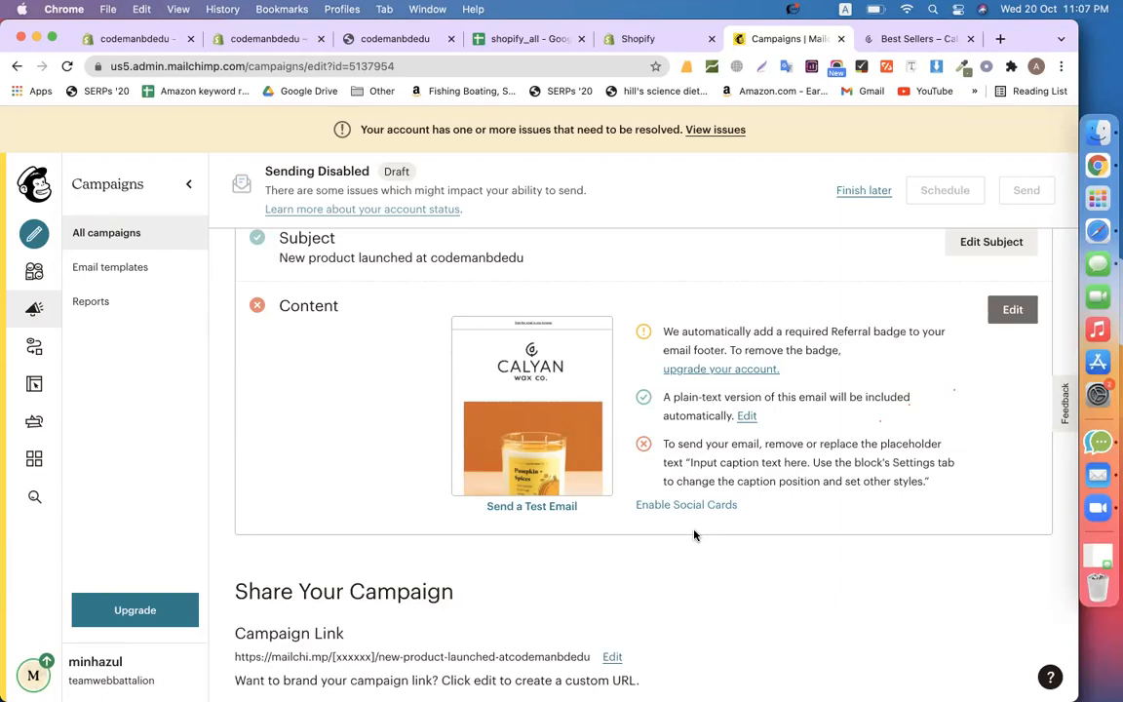
click(999, 310)
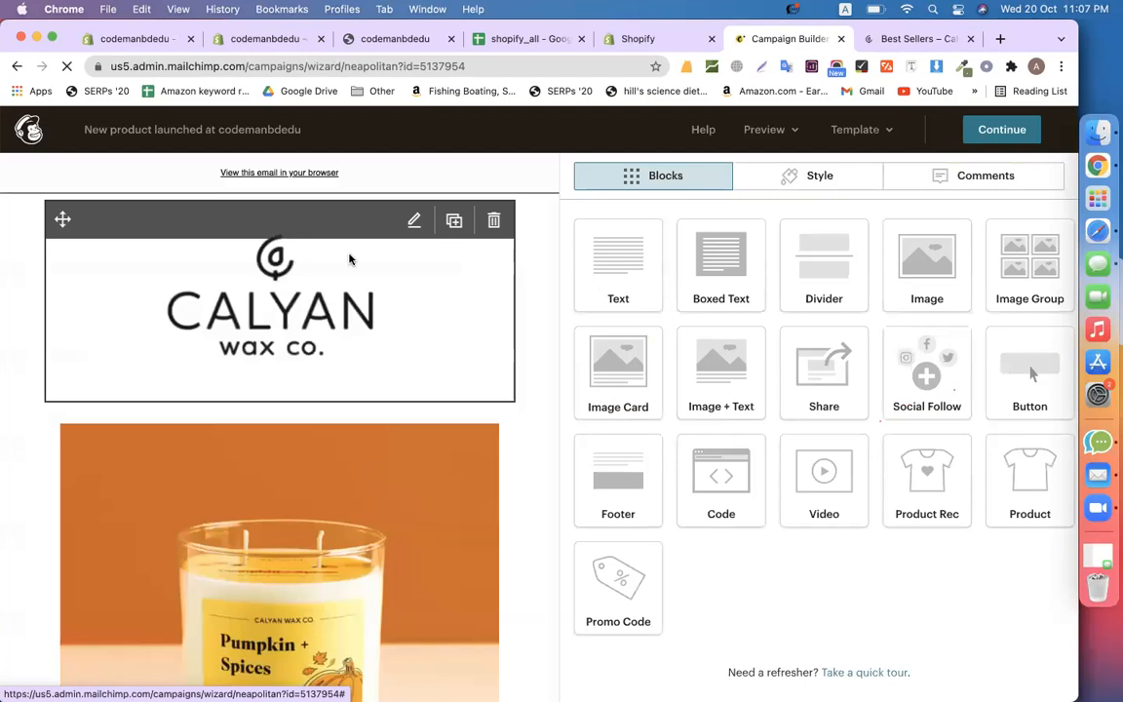
Set the Apples + Maple Bourbon product block to 1 image and save the email
scroll(348, 258, down, 5)
scroll(343, 437, down, 4)
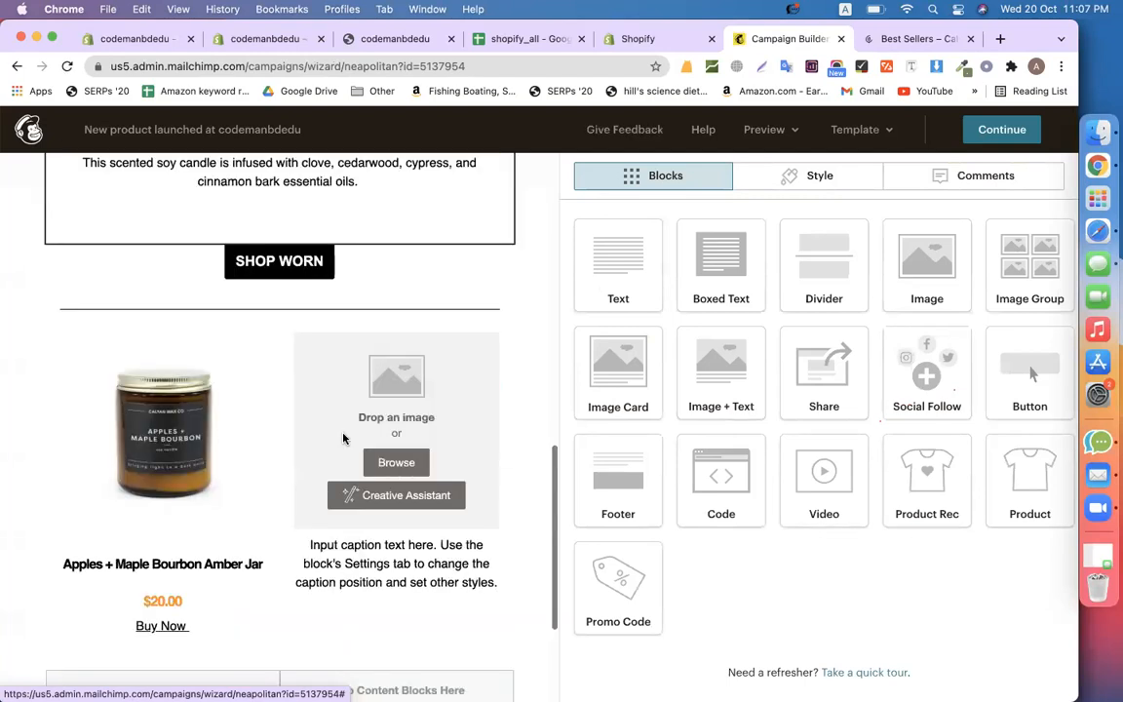
scroll(342, 339, down, 2)
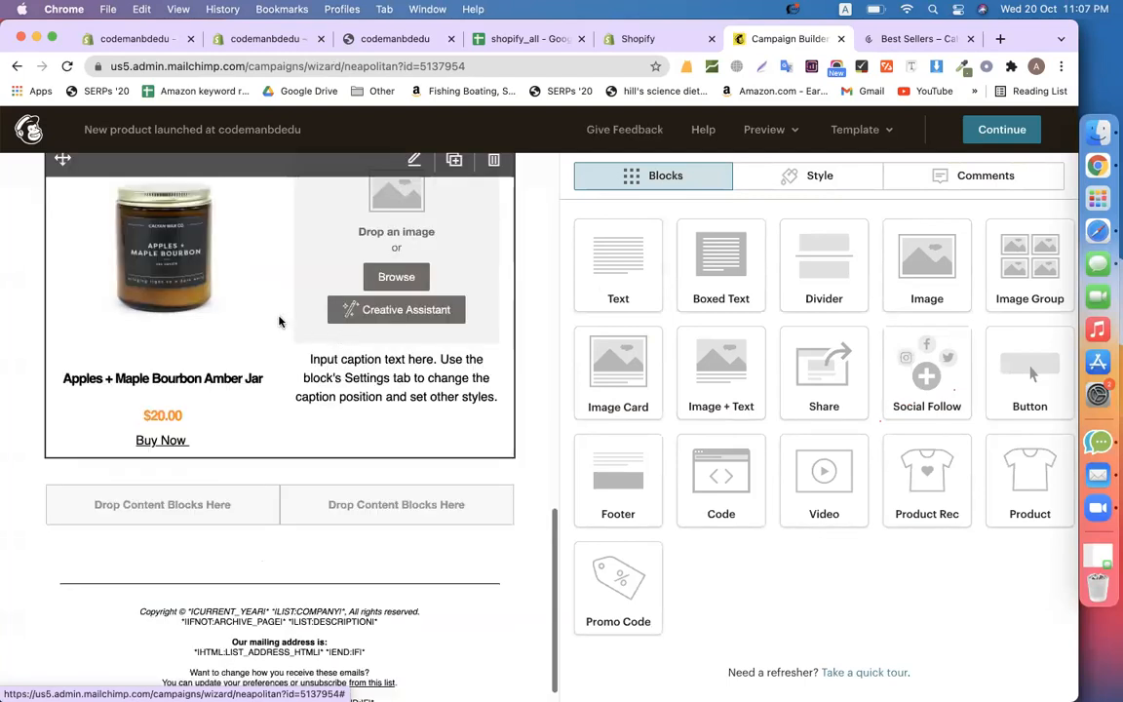
scroll(279, 321, up, 1)
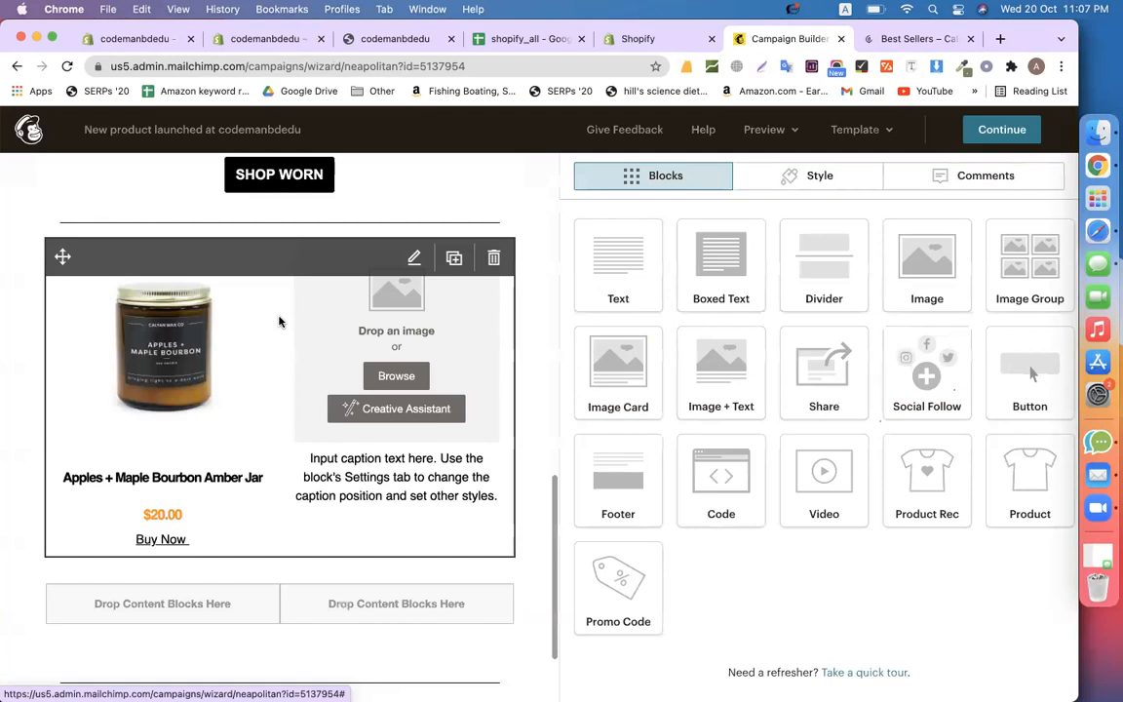
click(413, 259)
click(1017, 215)
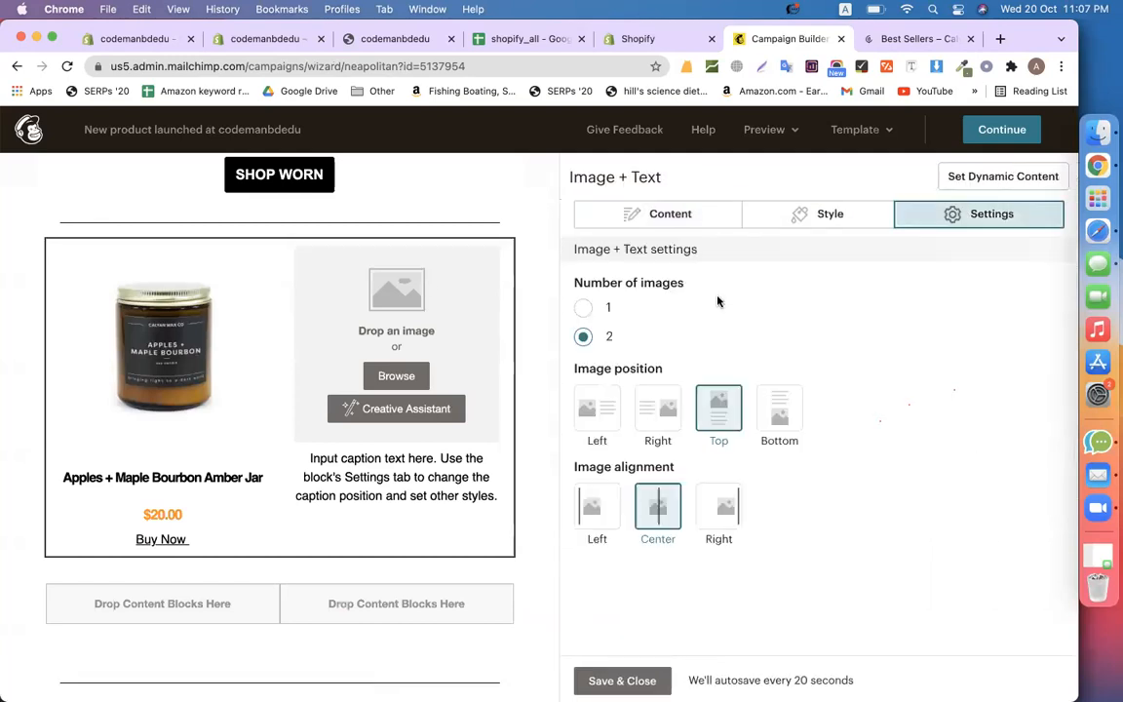
click(581, 308)
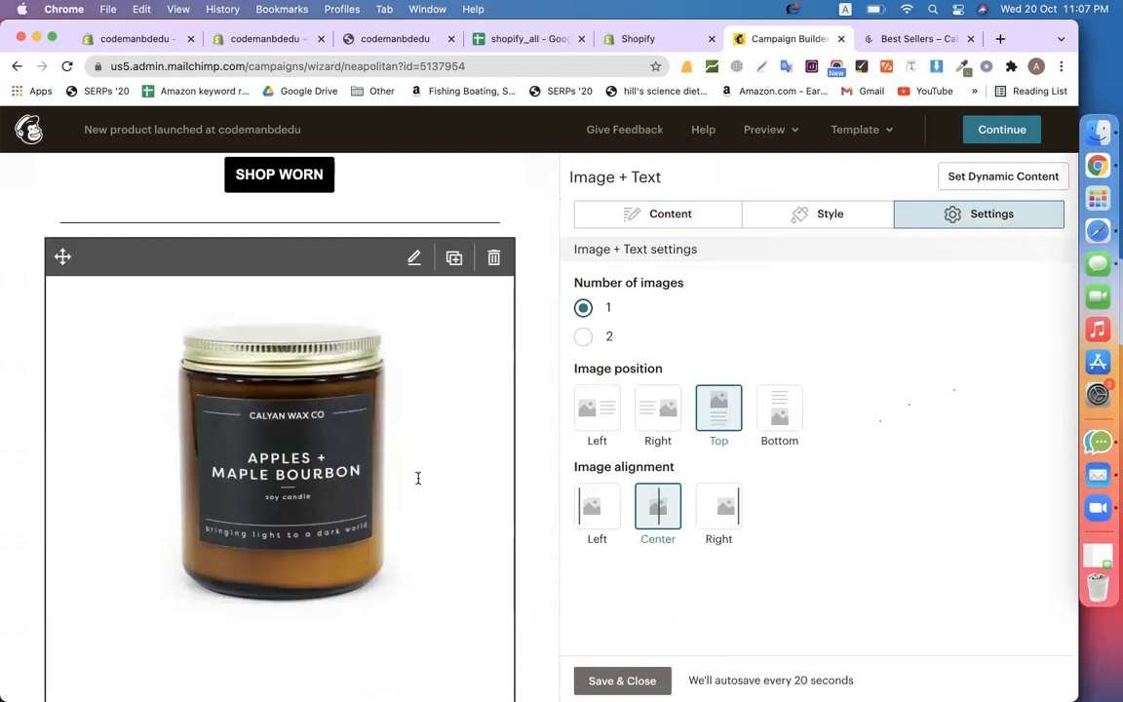
scroll(418, 477, down, 5)
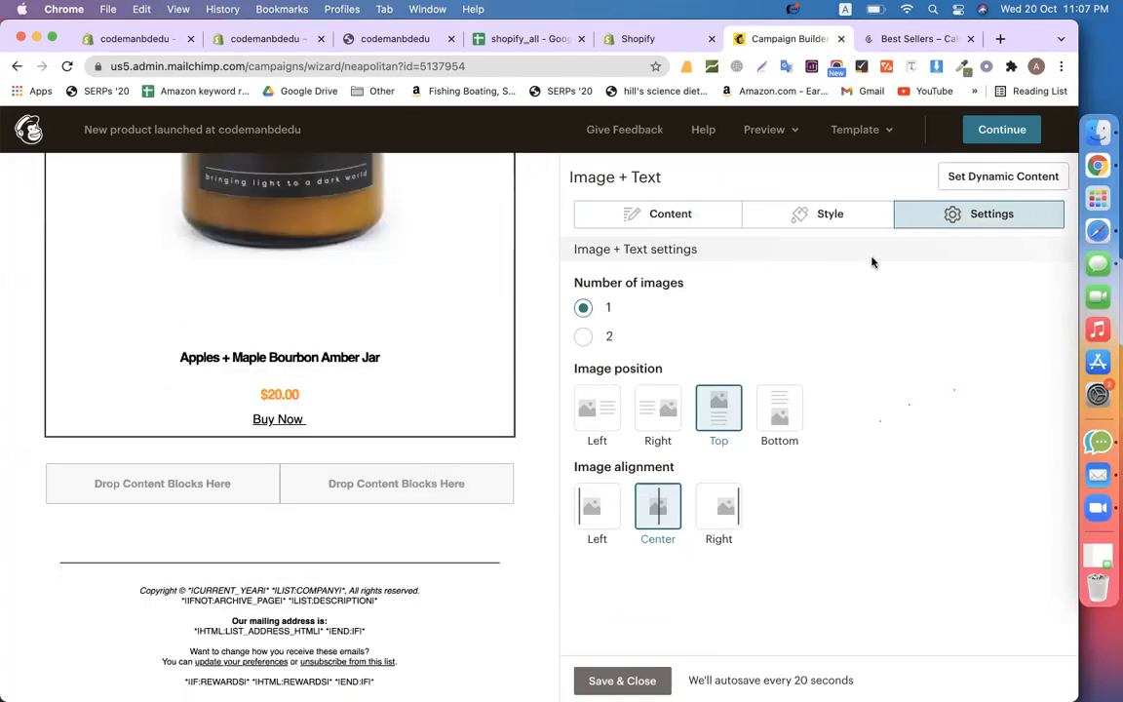
click(1001, 130)
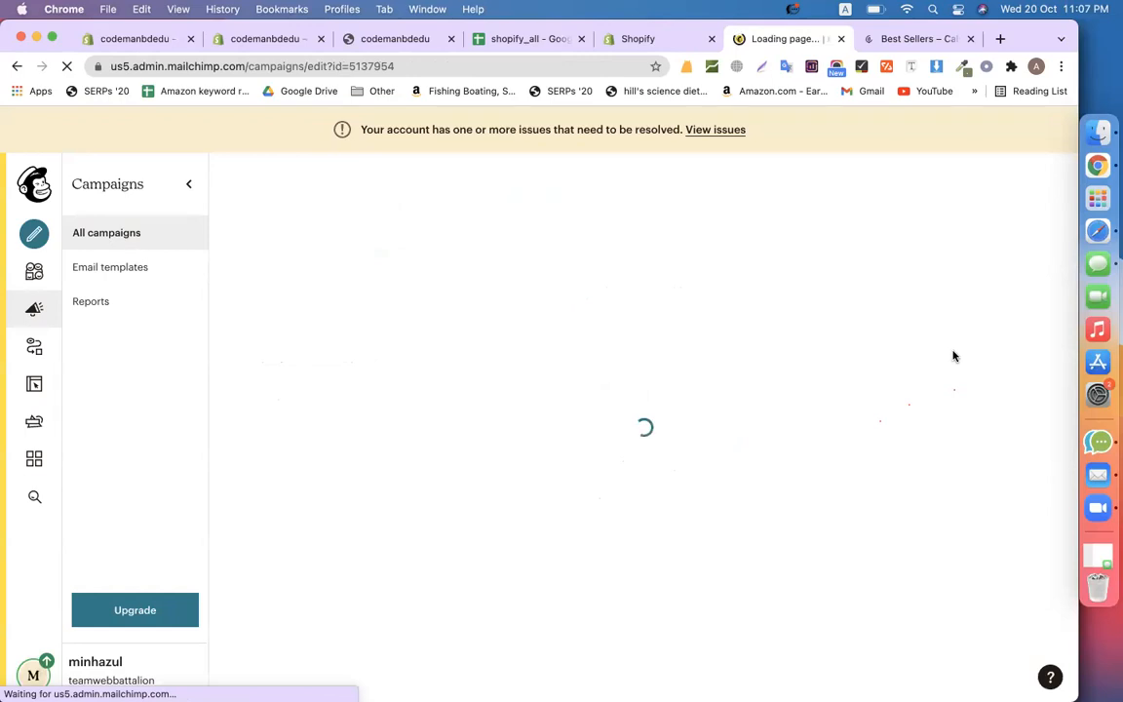
scroll(772, 448, down, 3)
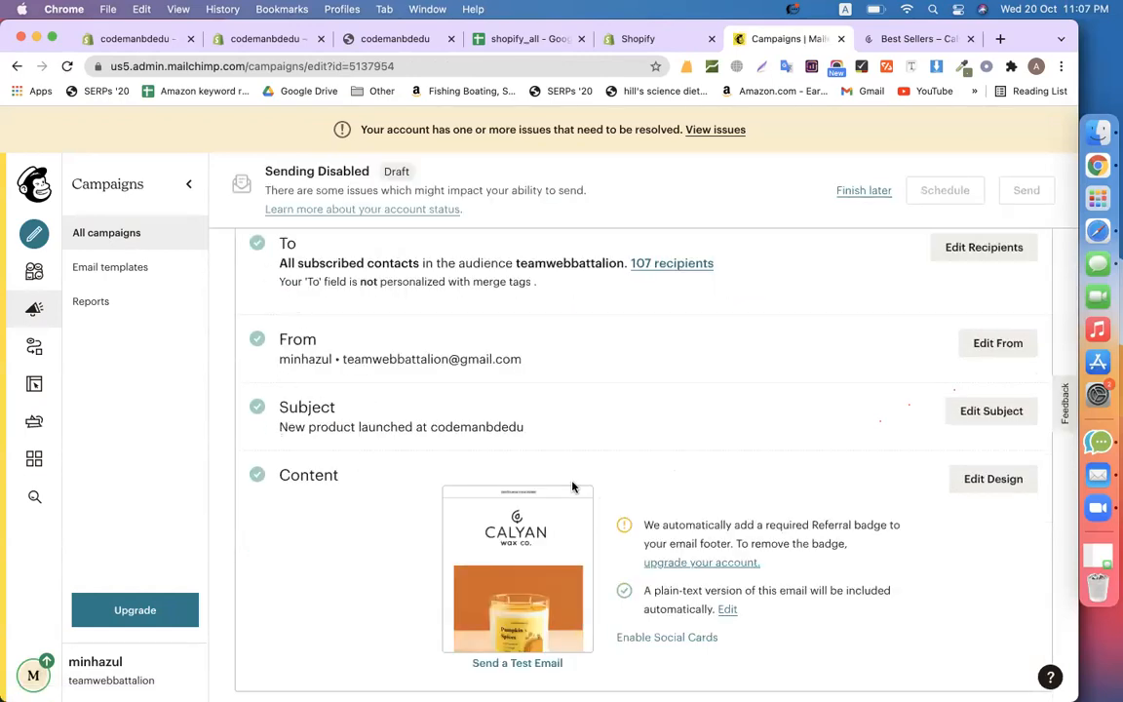
scroll(572, 483, down, 8)
scroll(705, 535, down, 6)
scroll(710, 431, up, 17)
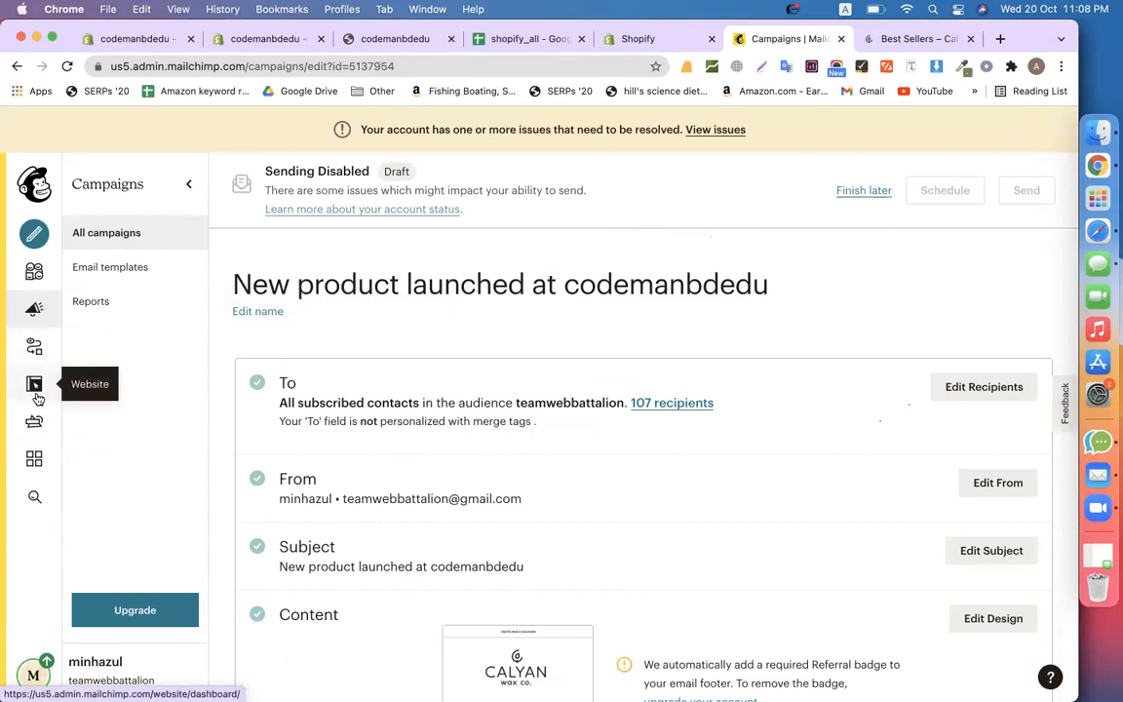
Go to Integrations and open the connected codemanbdedu store site's details
click(34, 458)
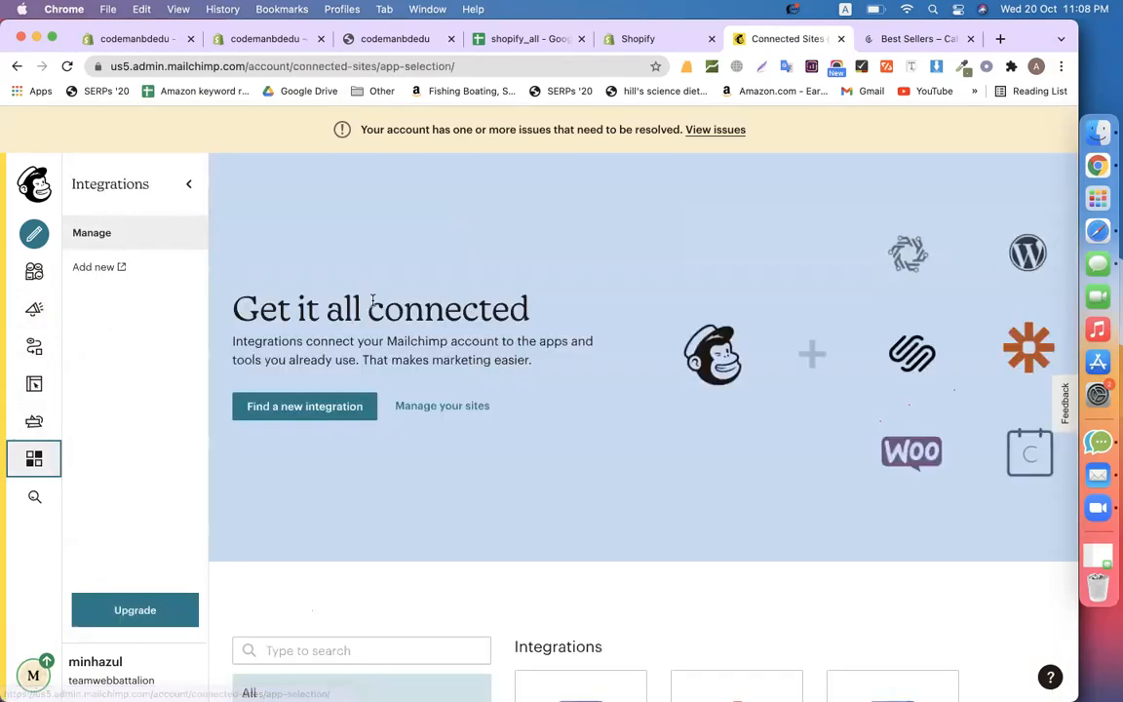
scroll(449, 462, down, 5)
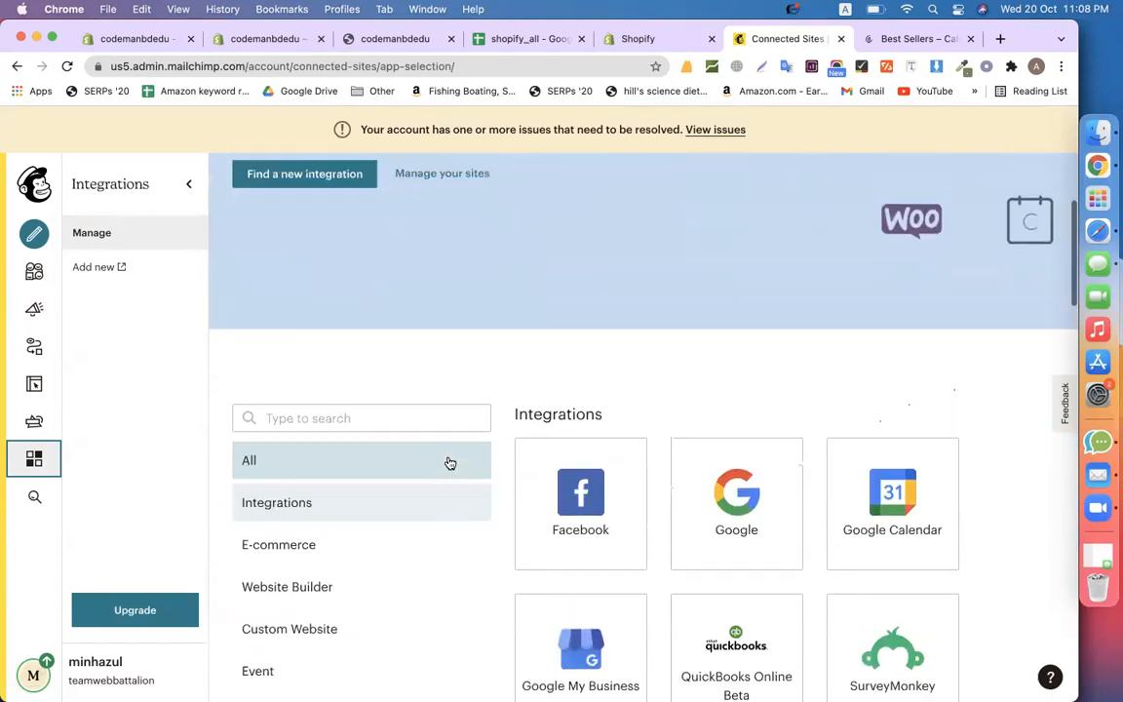
scroll(444, 410, up, 3)
click(433, 326)
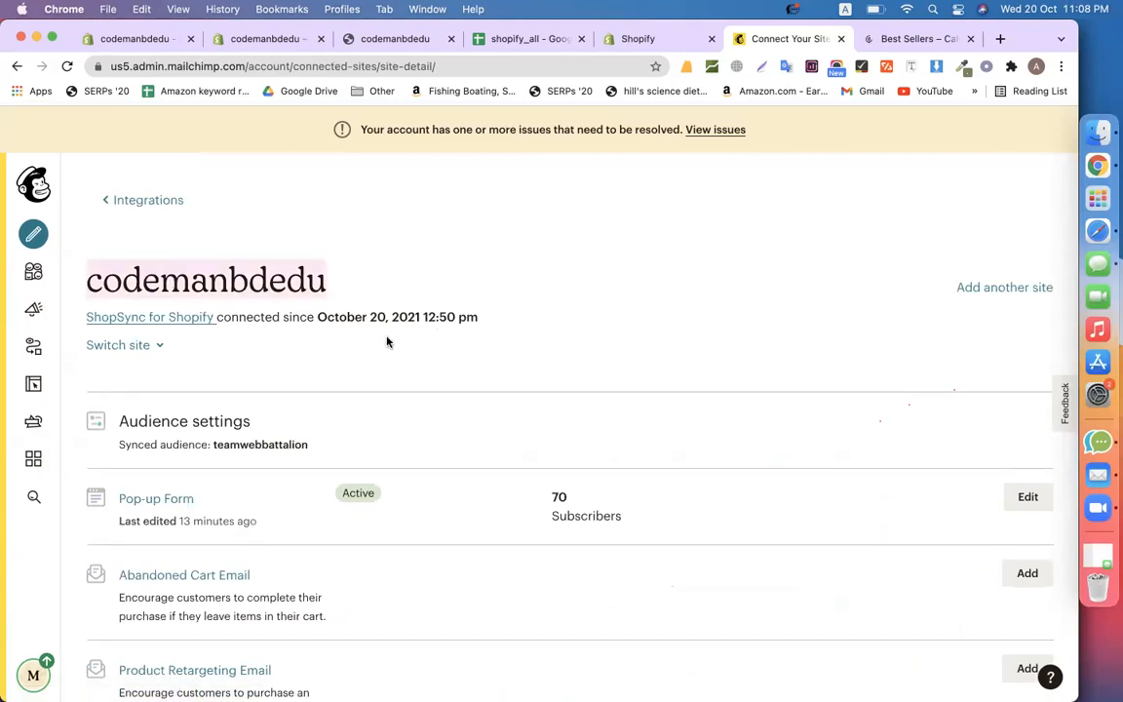
scroll(387, 341, down, 3)
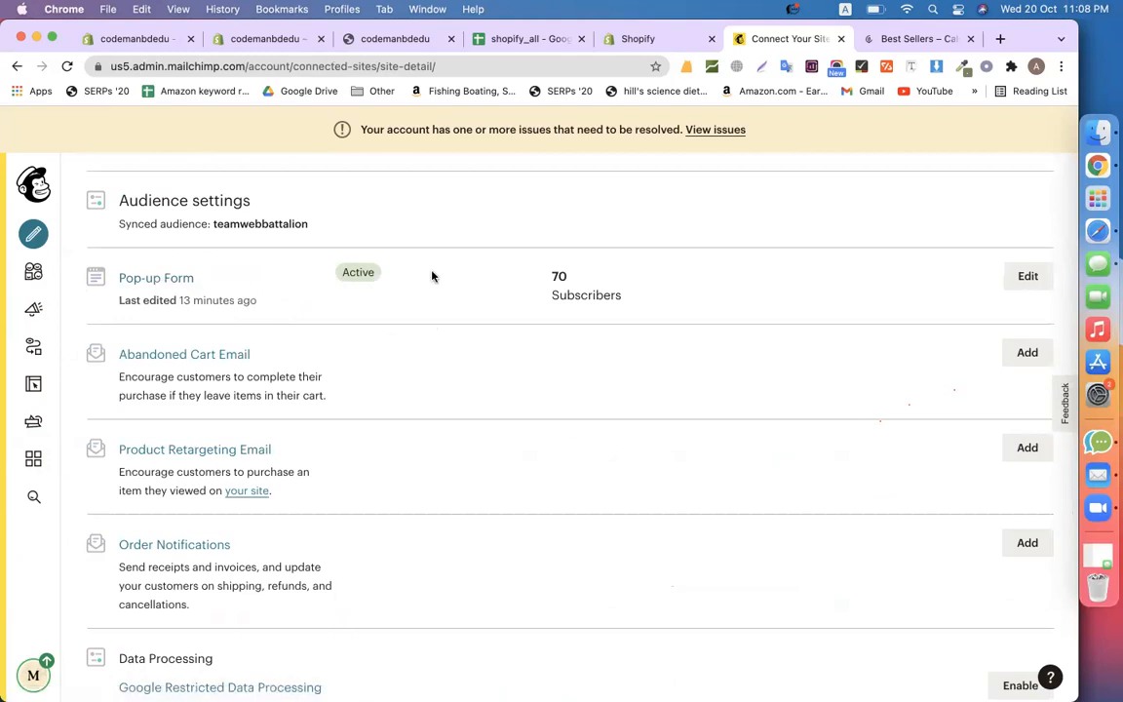
scroll(443, 418, down, 2)
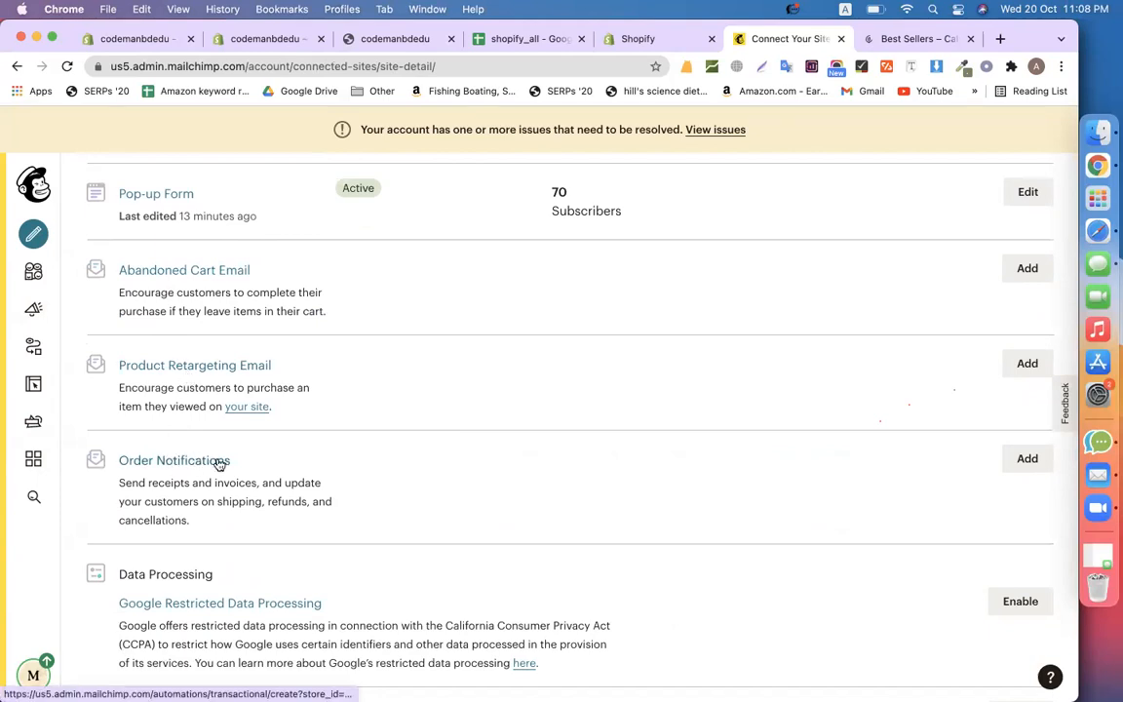
scroll(219, 464, down, 3)
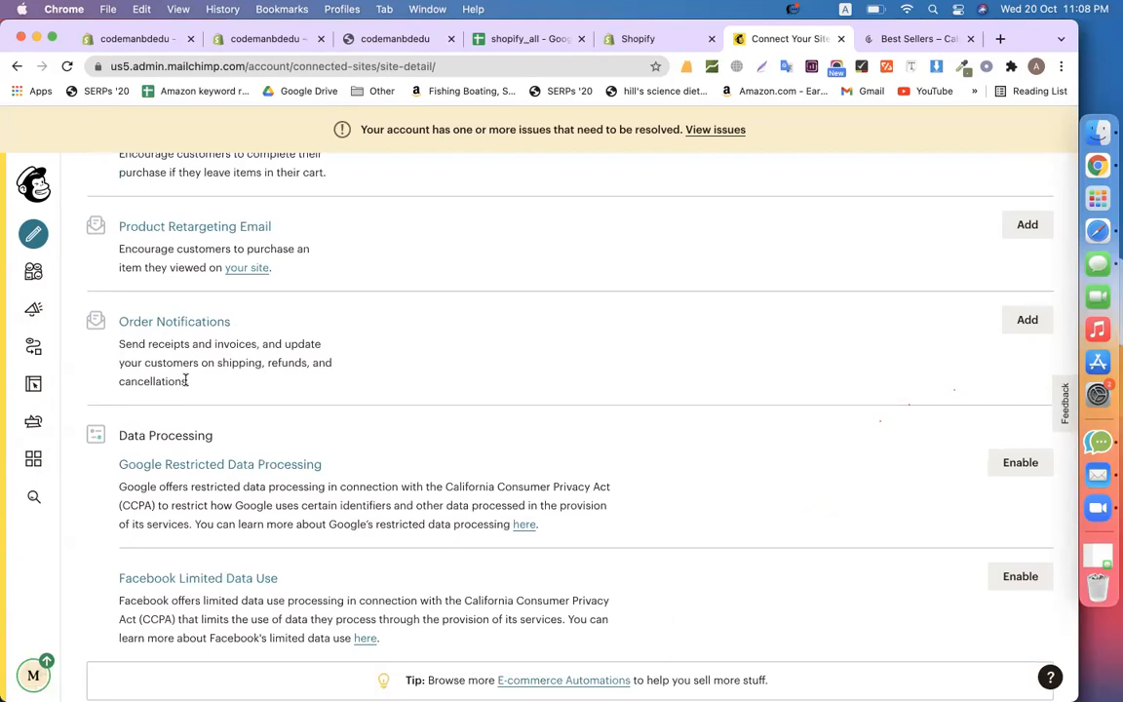
Add an Order Notifications automation and review its account warning and notification recipients
click(1012, 325)
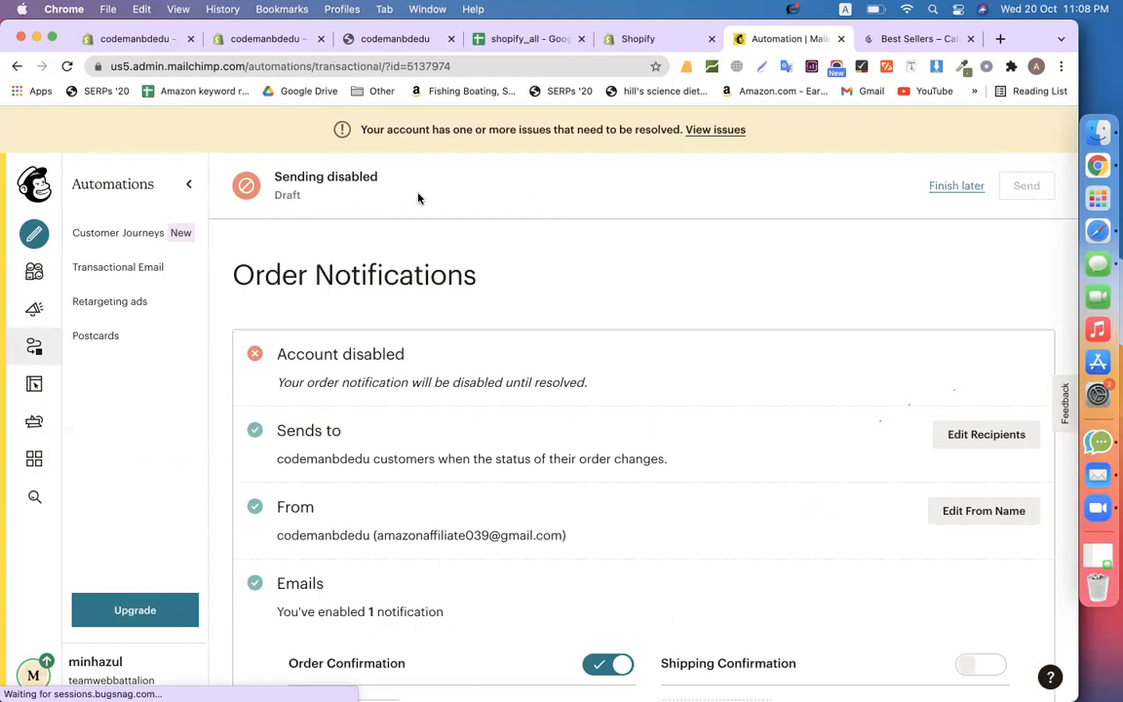
drag(418, 129, 577, 128)
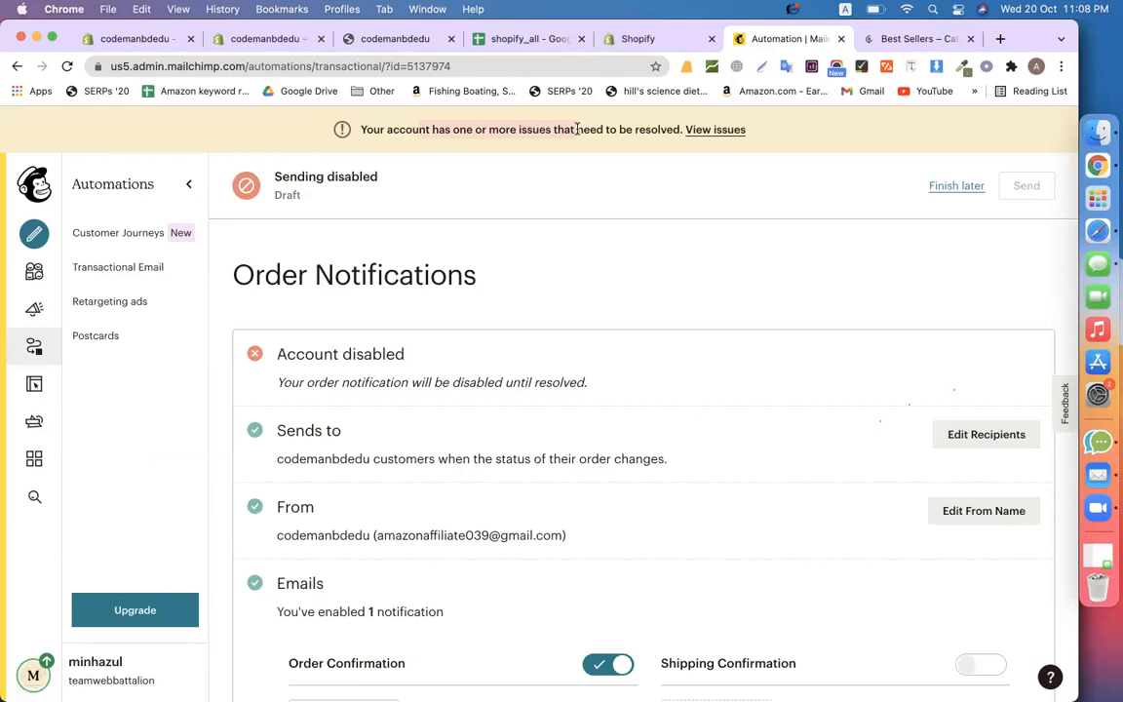
scroll(664, 233, down, 3)
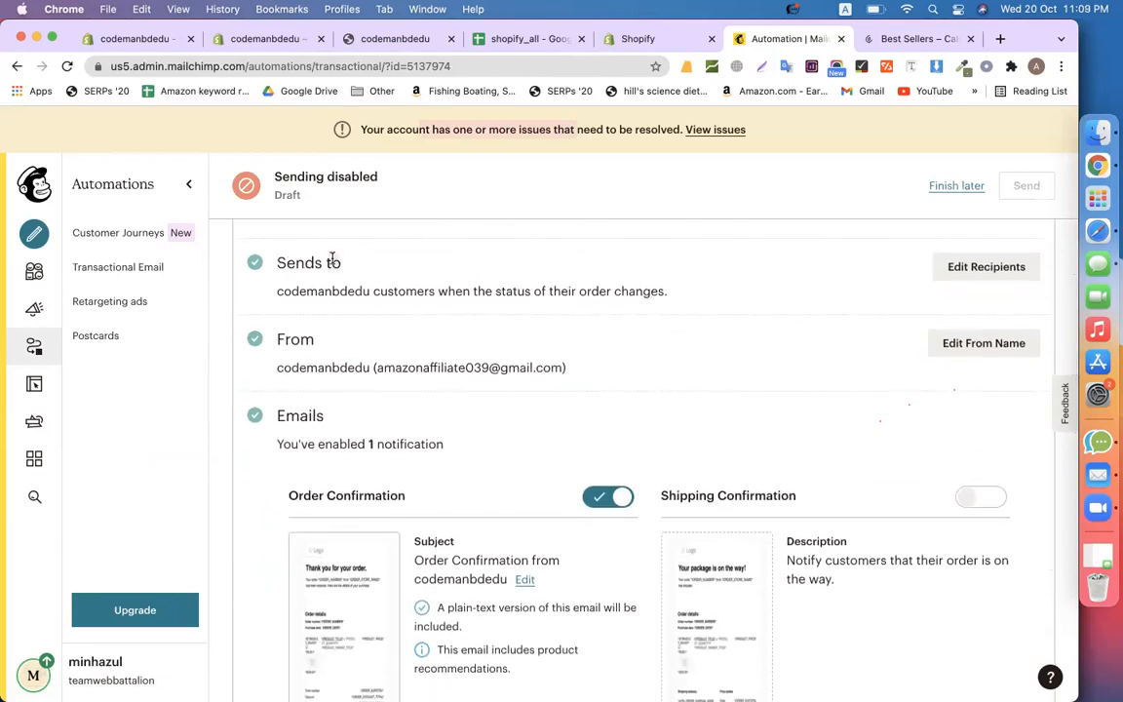
drag(277, 292, 491, 298)
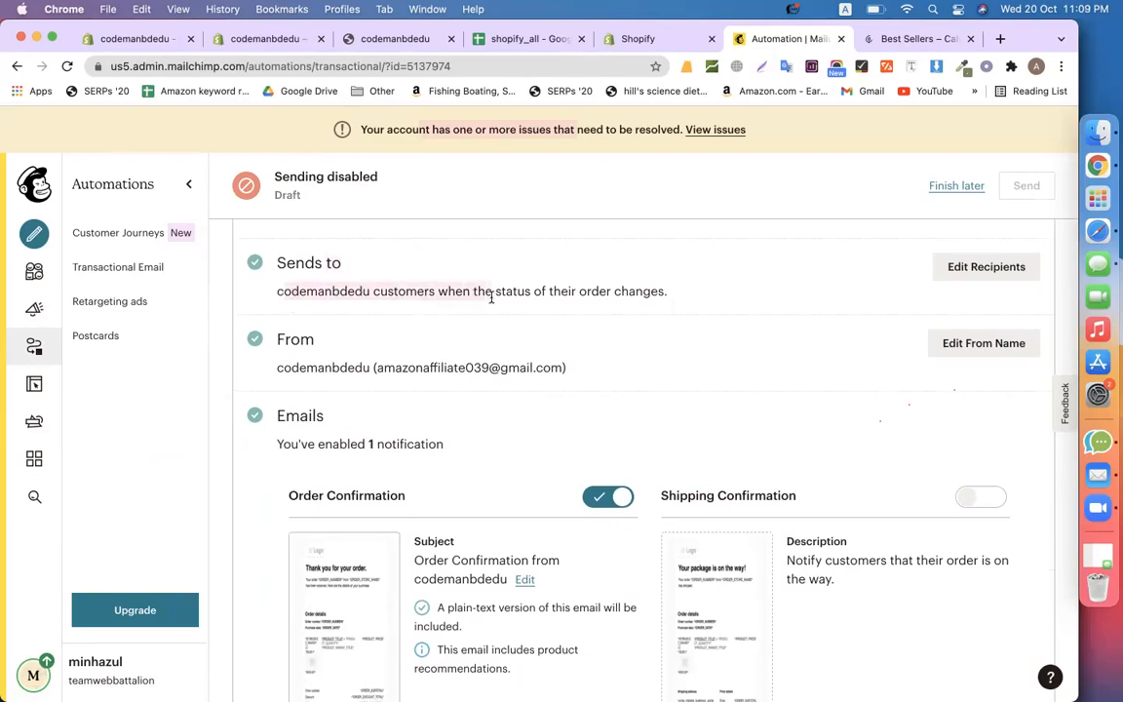
click(380, 363)
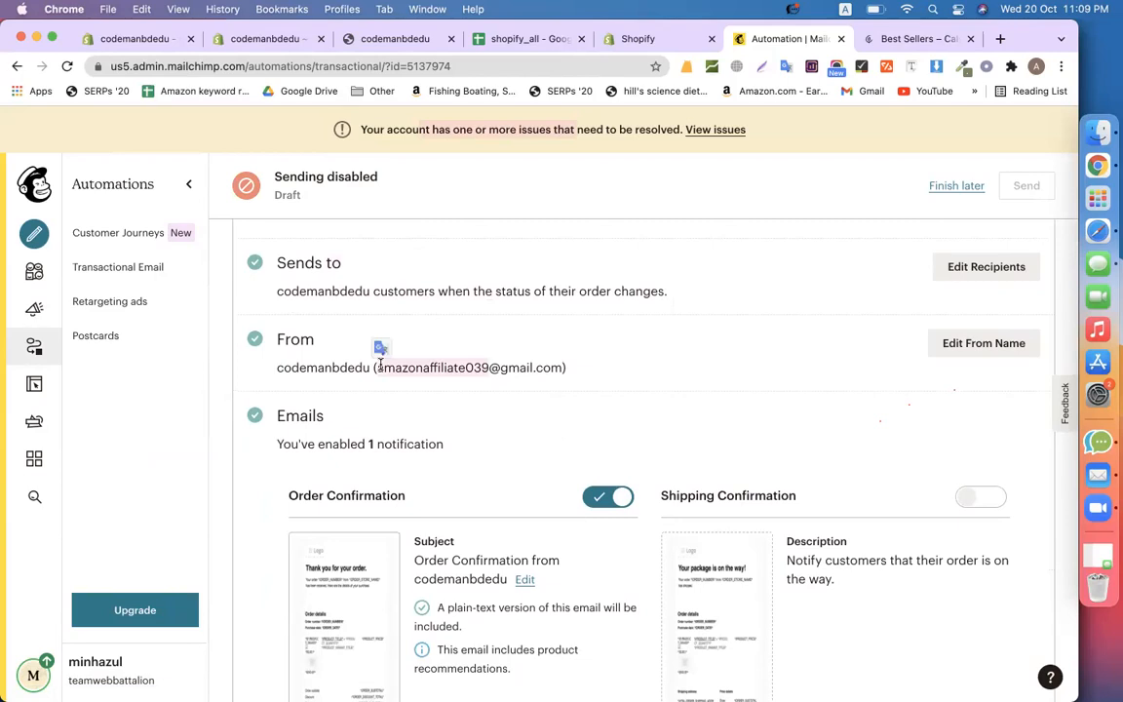
Review the Order Confirmation, Invoice, Shipping and Refund notification emails offered
scroll(438, 379, down, 3)
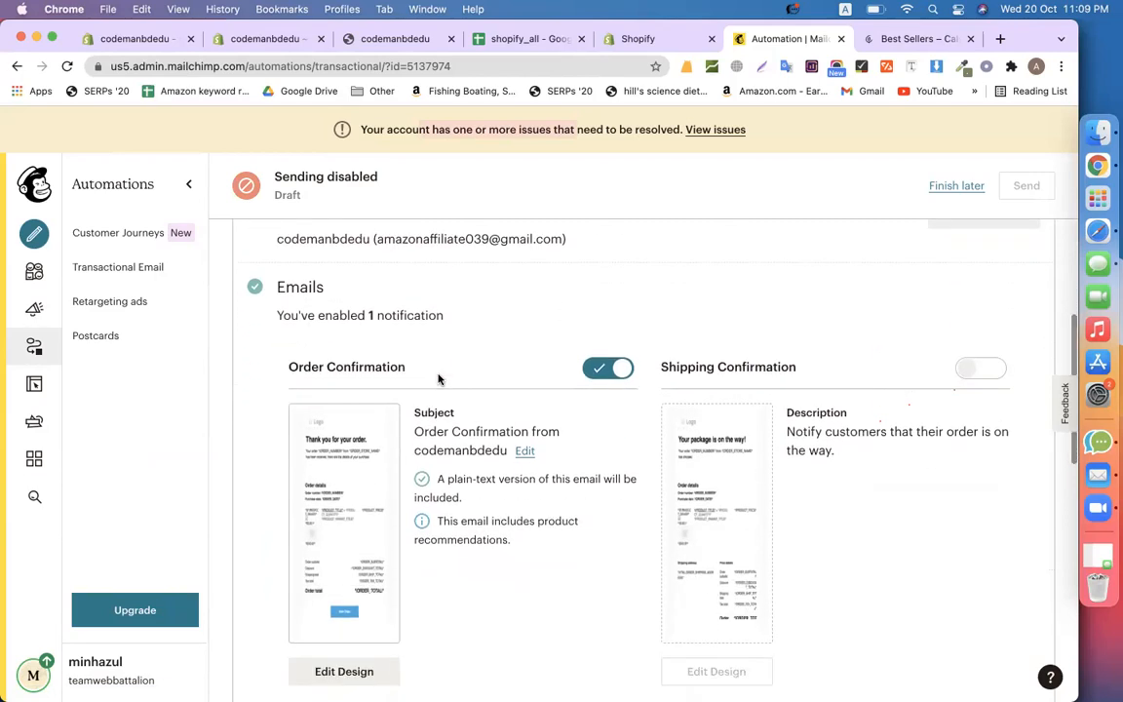
scroll(392, 338, down, 2)
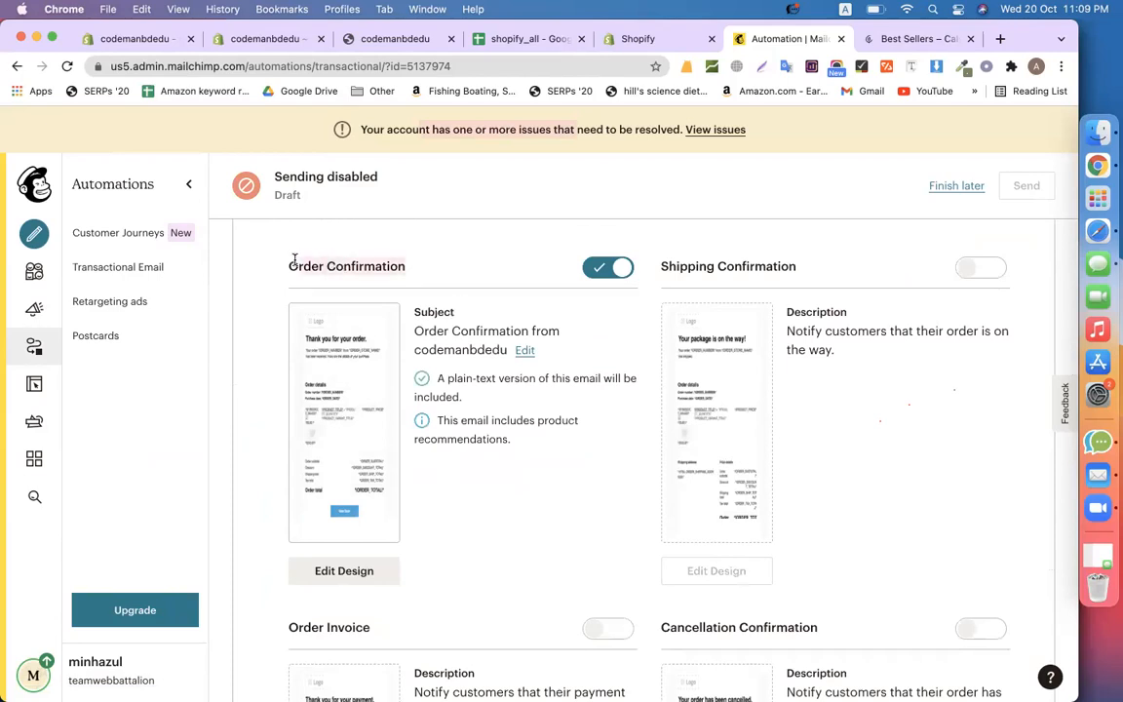
click(406, 208)
scroll(407, 209, down, 5)
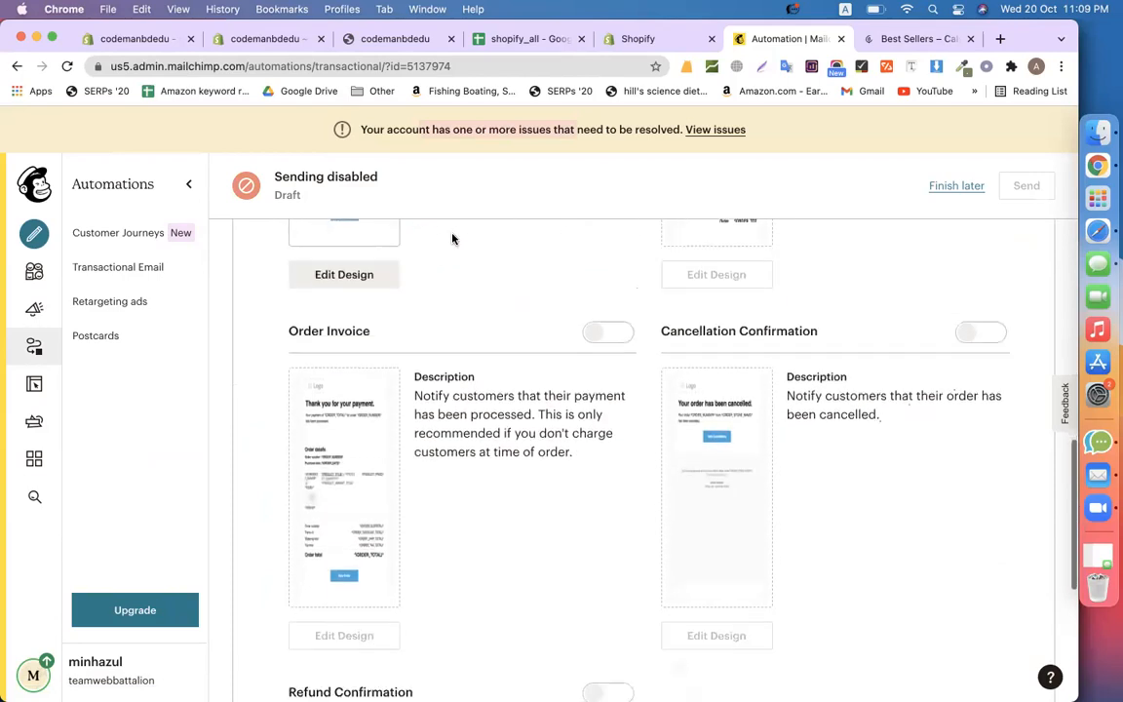
drag(367, 305, 292, 301)
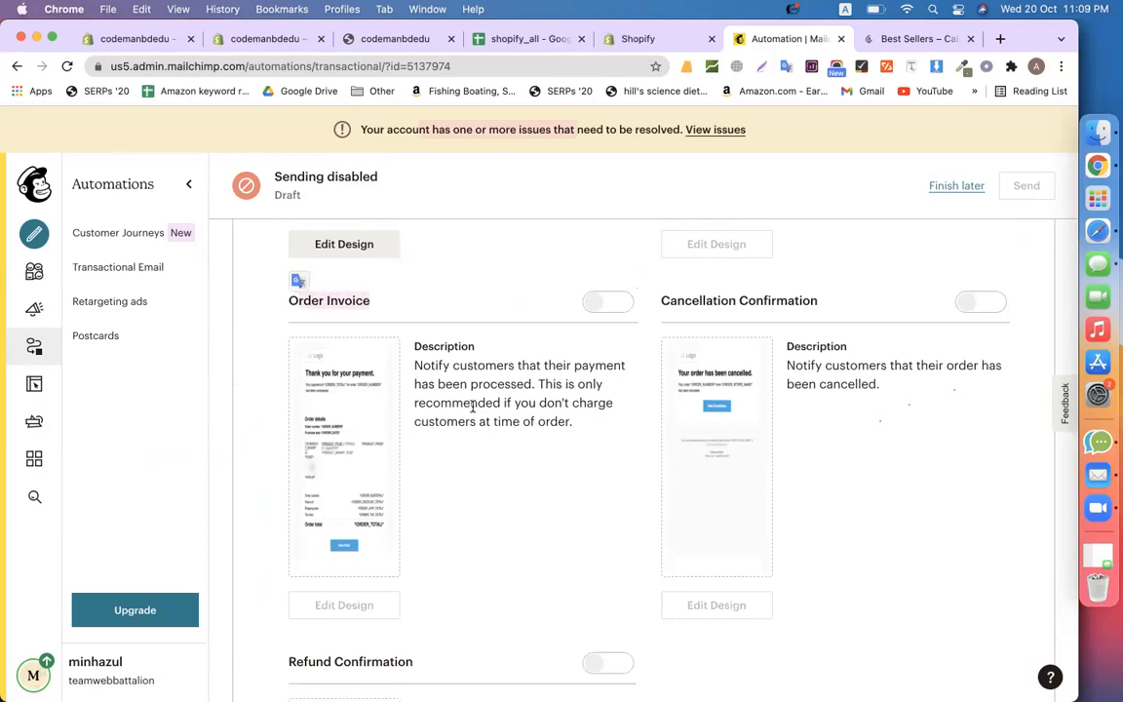
scroll(470, 407, down, 3)
drag(436, 477, 290, 468)
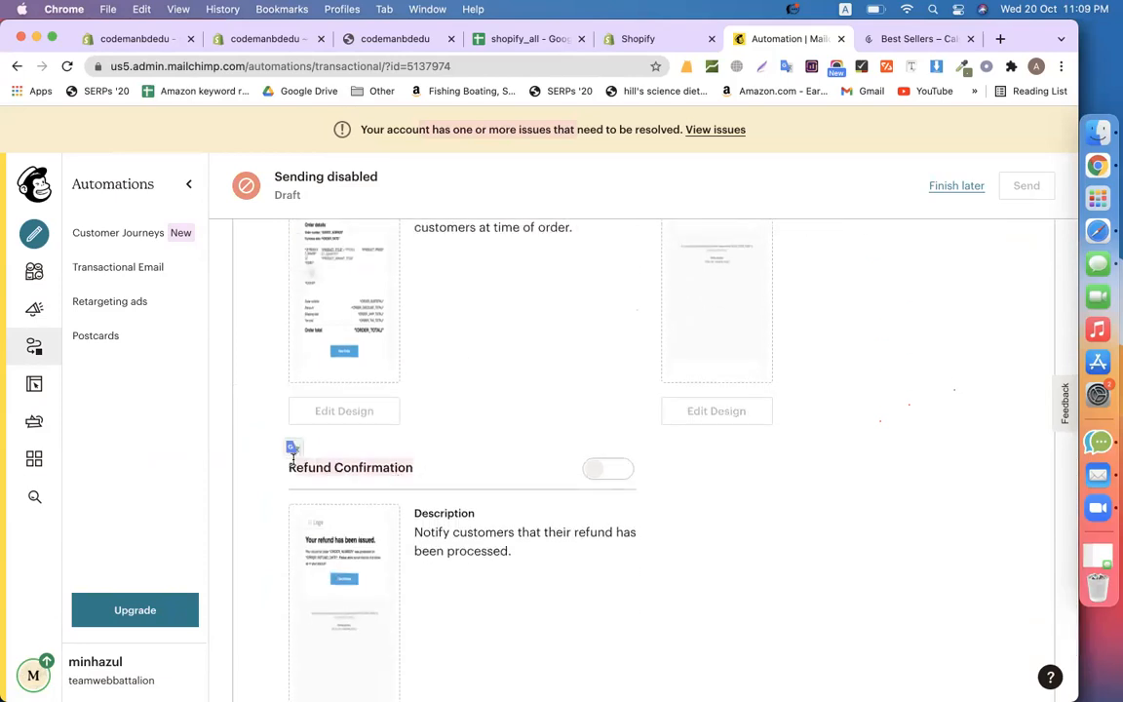
scroll(527, 417, up, 8)
drag(844, 316, 663, 312)
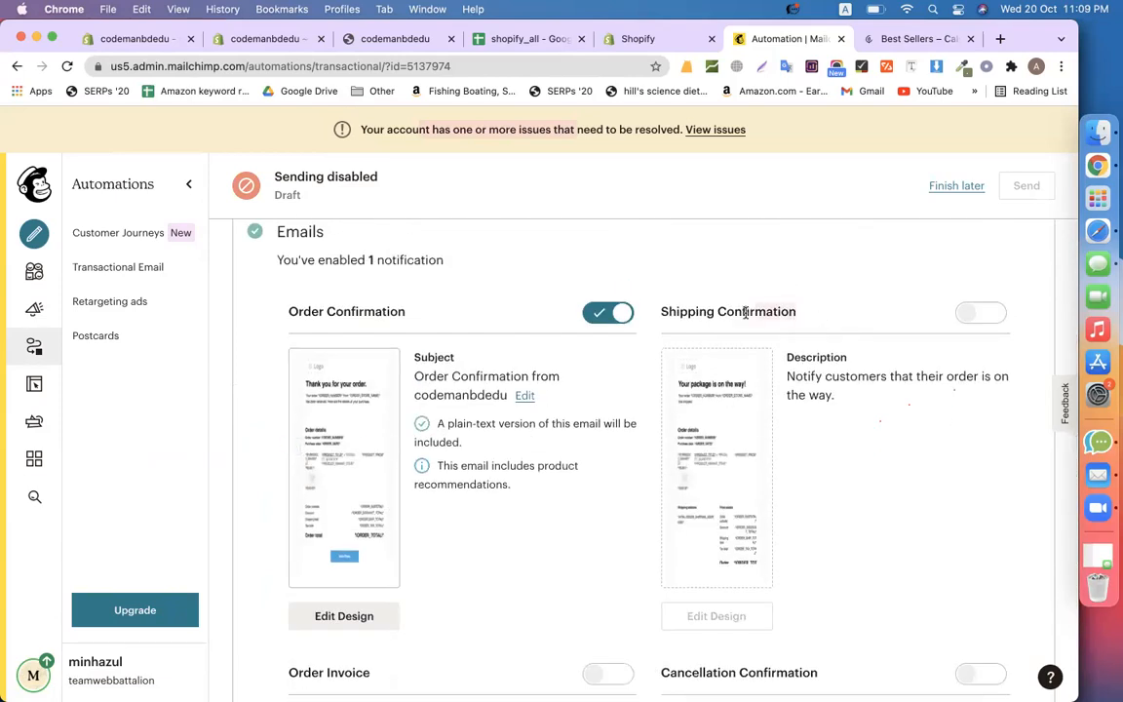
scroll(691, 413, down, 3)
scroll(691, 413, down, 2)
drag(821, 362, 660, 364)
scroll(546, 306, up, 6)
scroll(546, 306, down, 3)
drag(405, 259, 289, 261)
scroll(393, 587, down, 6)
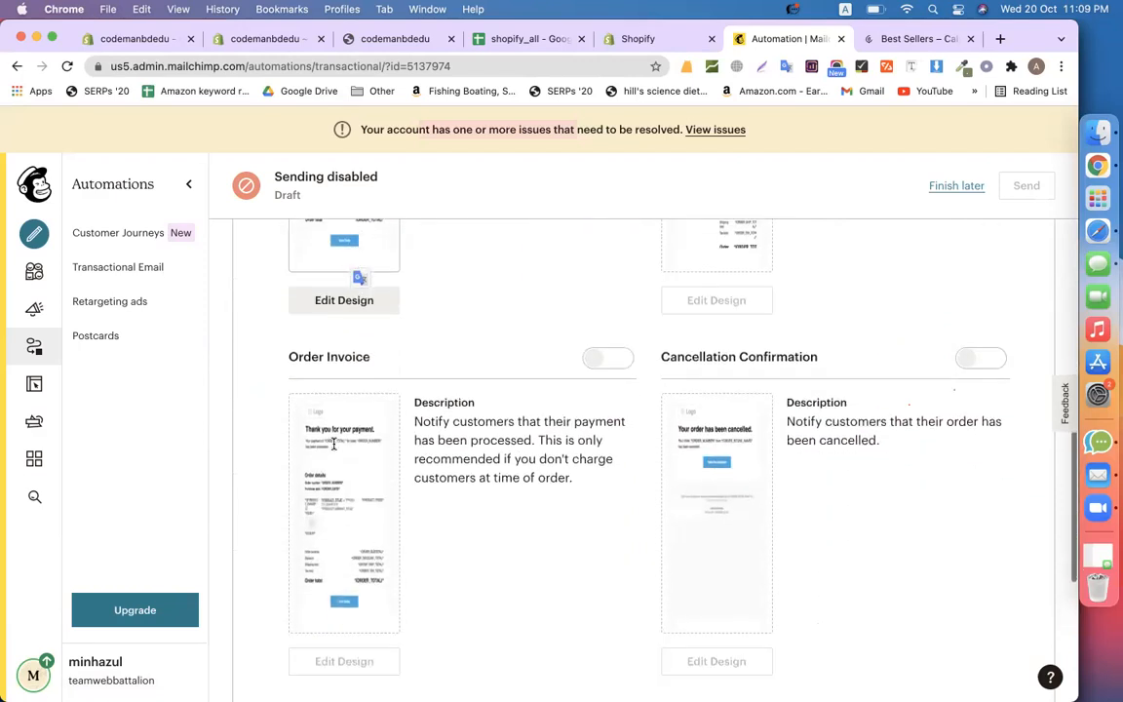
scroll(360, 293, up, 7)
scroll(760, 351, down, 5)
scroll(768, 353, up, 4)
scroll(421, 447, down, 1)
scroll(421, 446, up, 1)
scroll(313, 233, up, 1)
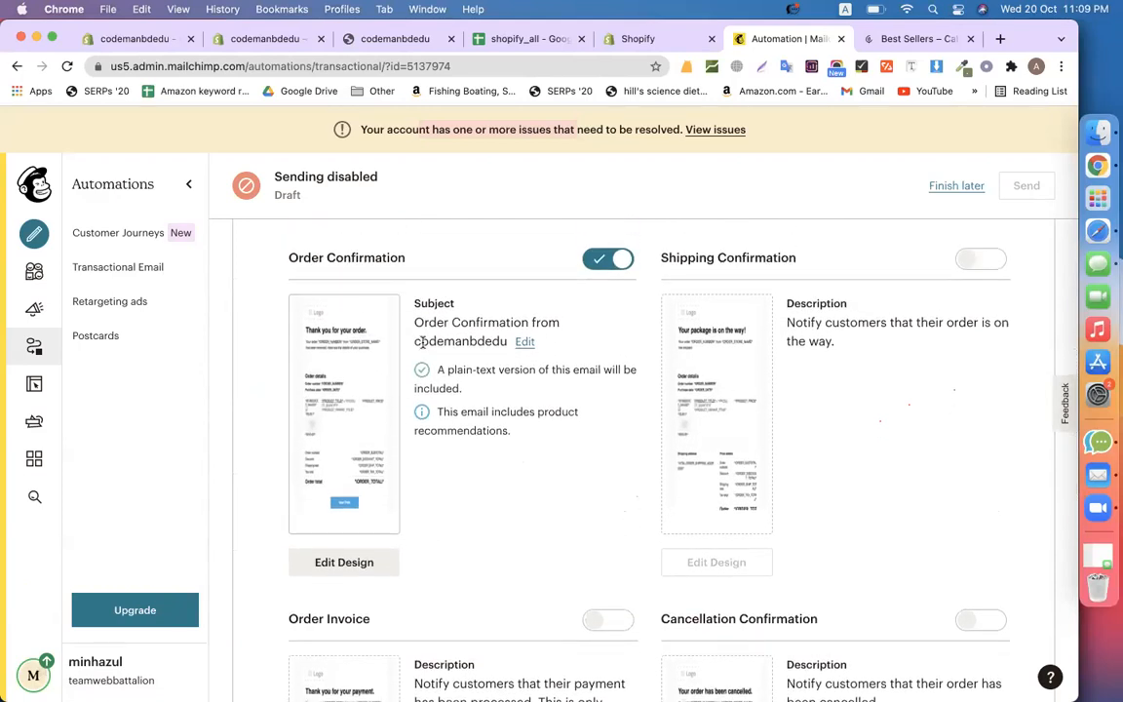
scroll(421, 348, down, 3)
scroll(442, 418, up, 5)
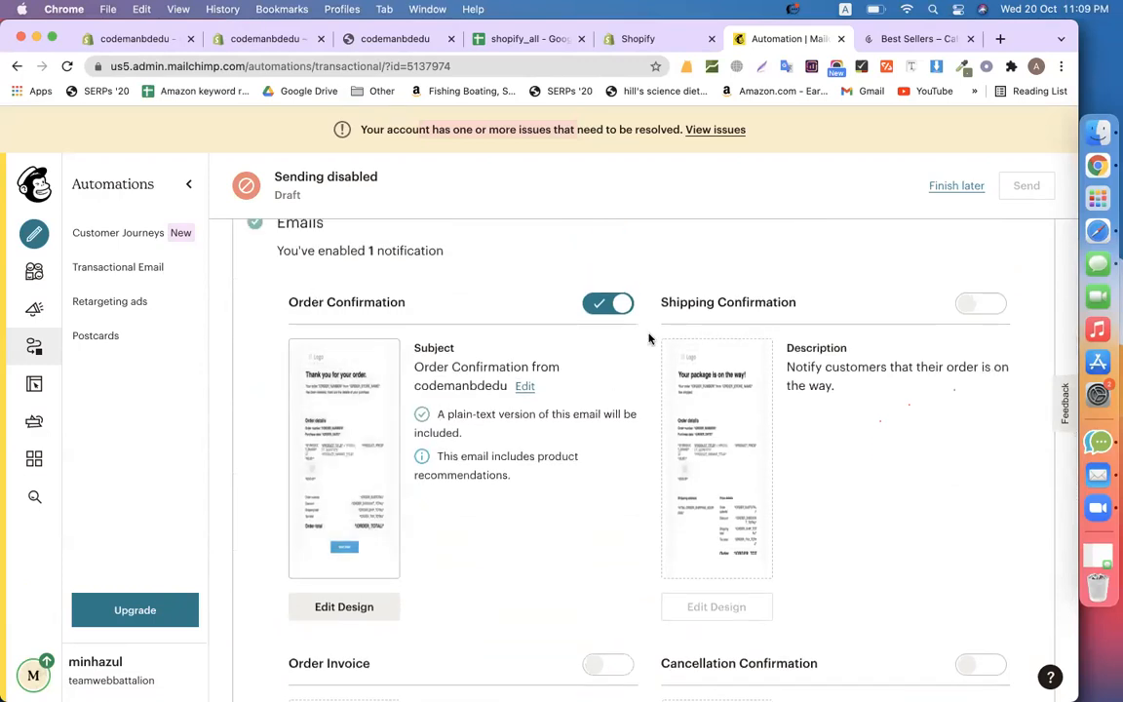
scroll(585, 390, down, 3)
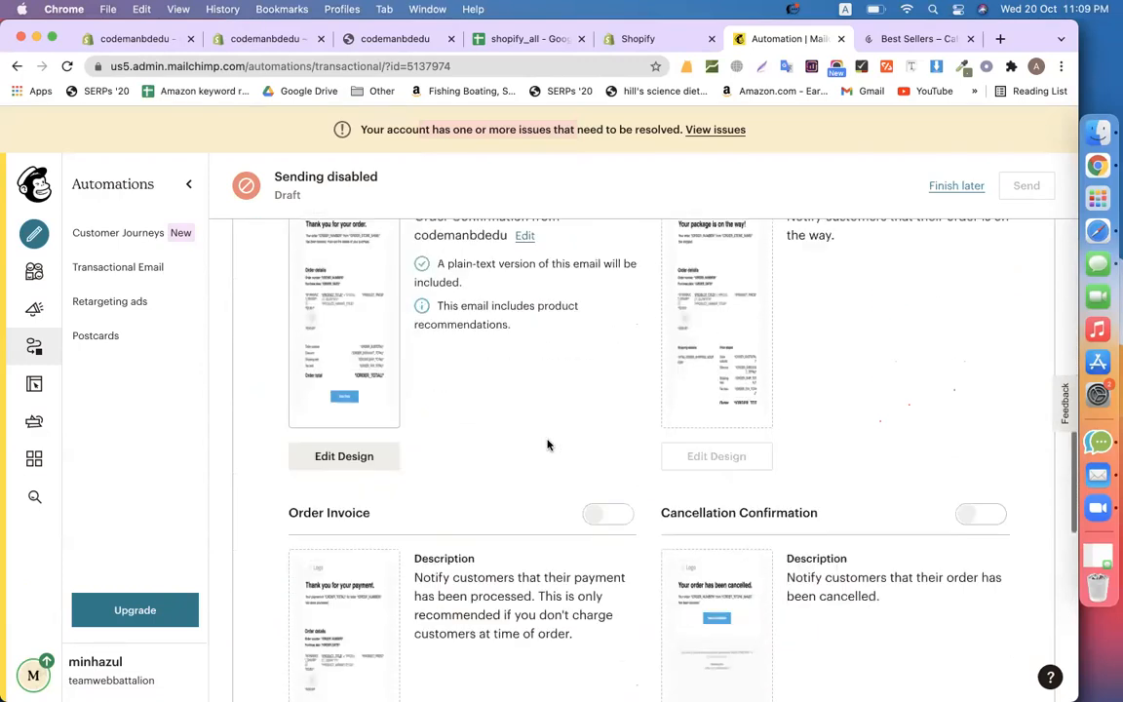
Open the Order Confirmation email design and inspect its order number, date and price merge tags
click(333, 467)
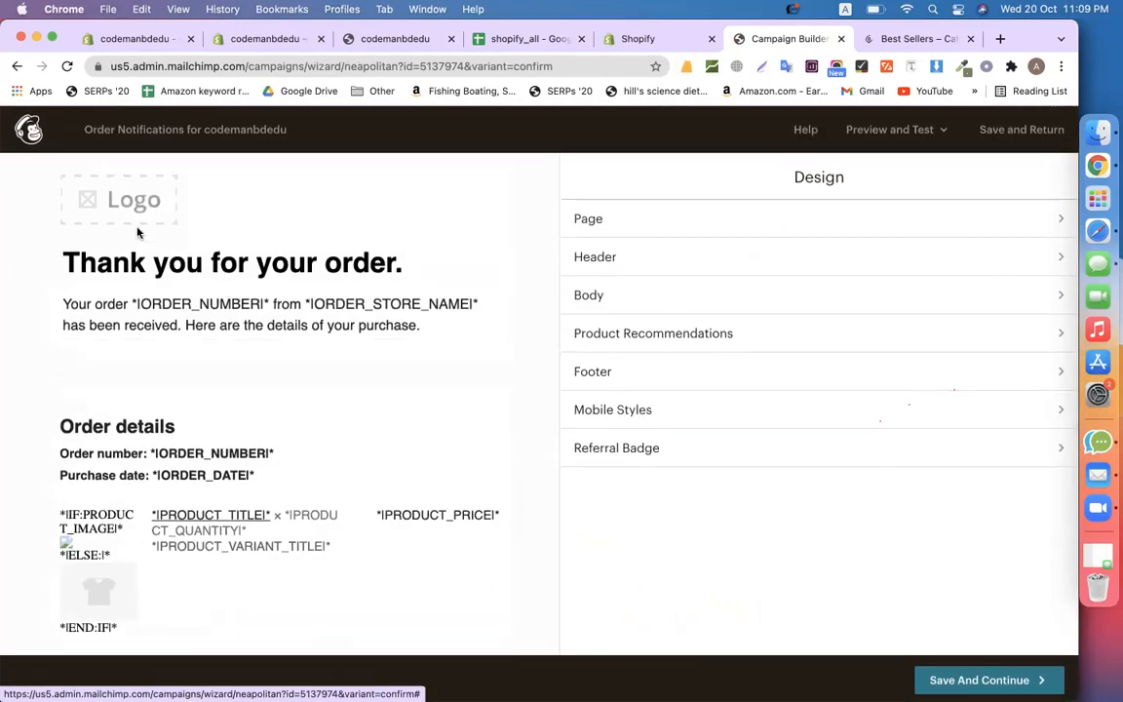
scroll(195, 409, down, 4)
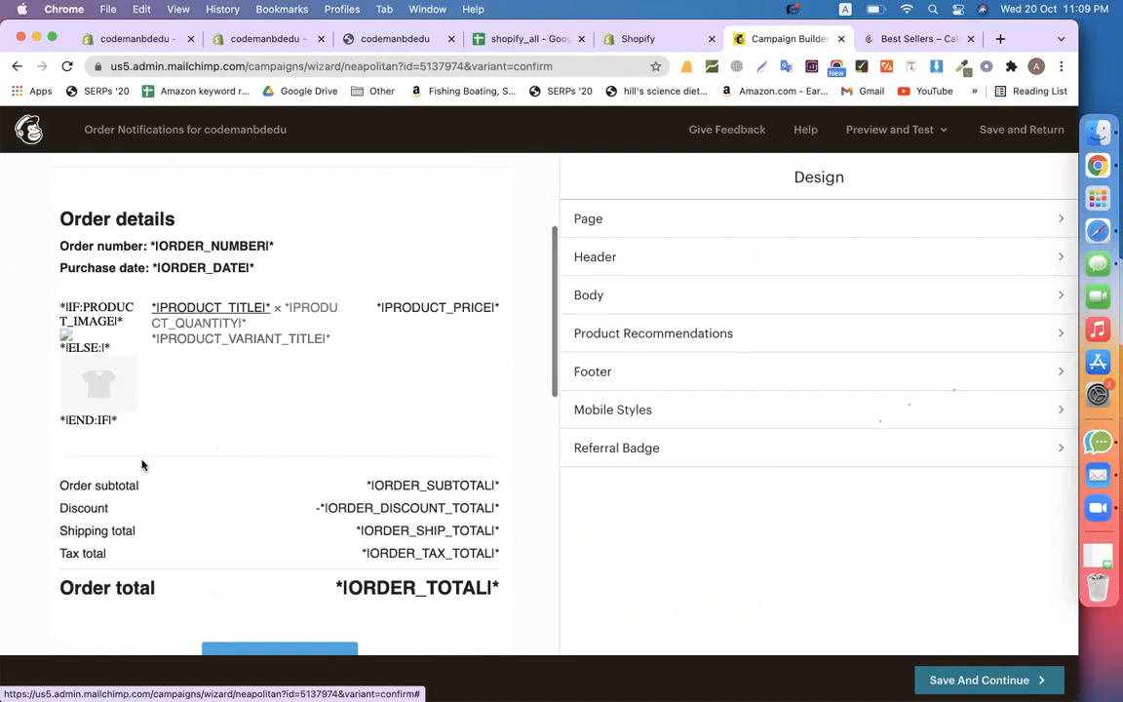
scroll(291, 393, up, 4)
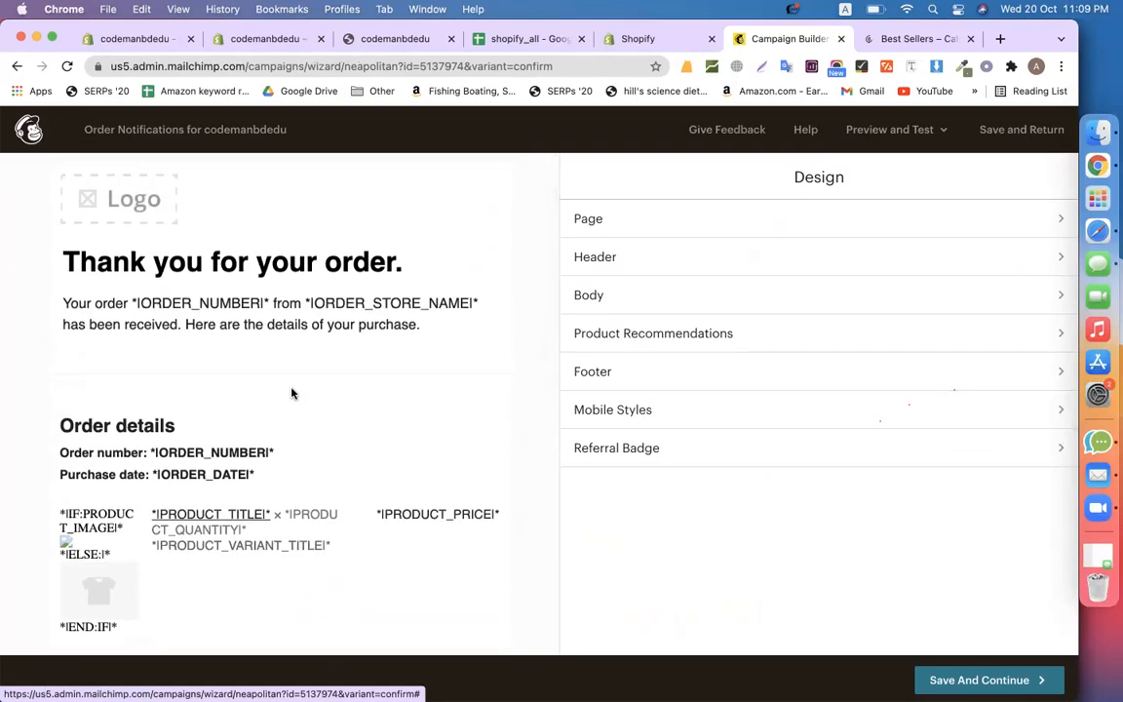
scroll(291, 392, down, 3)
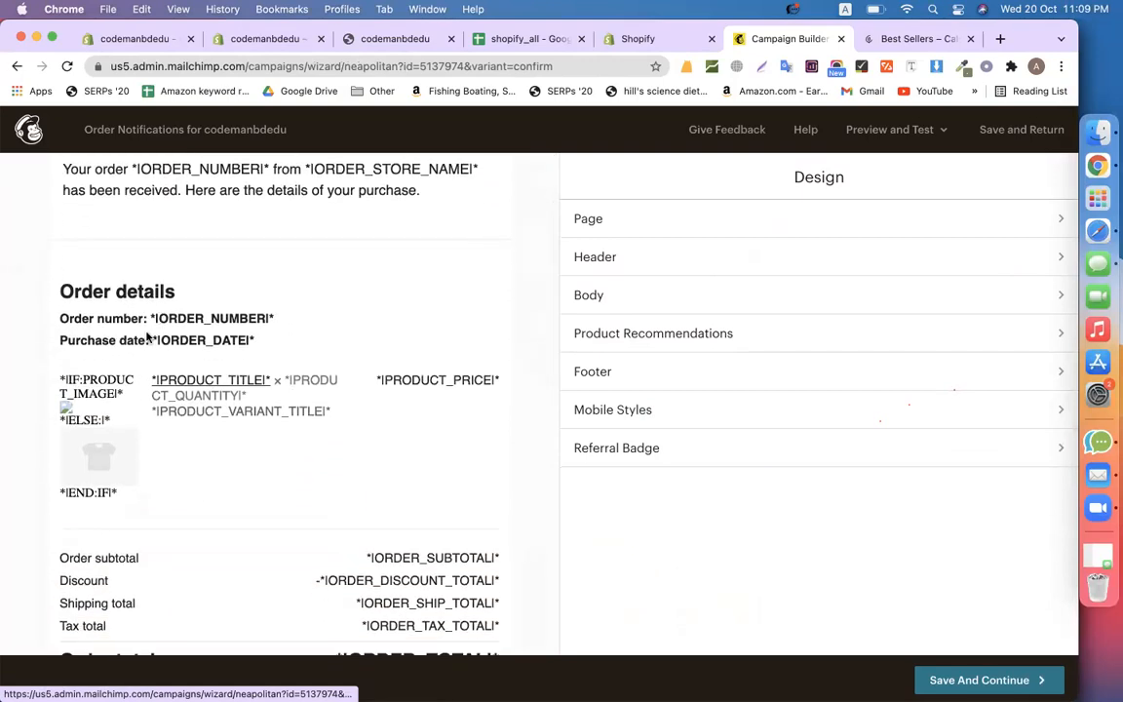
drag(160, 318, 266, 318)
drag(159, 340, 243, 337)
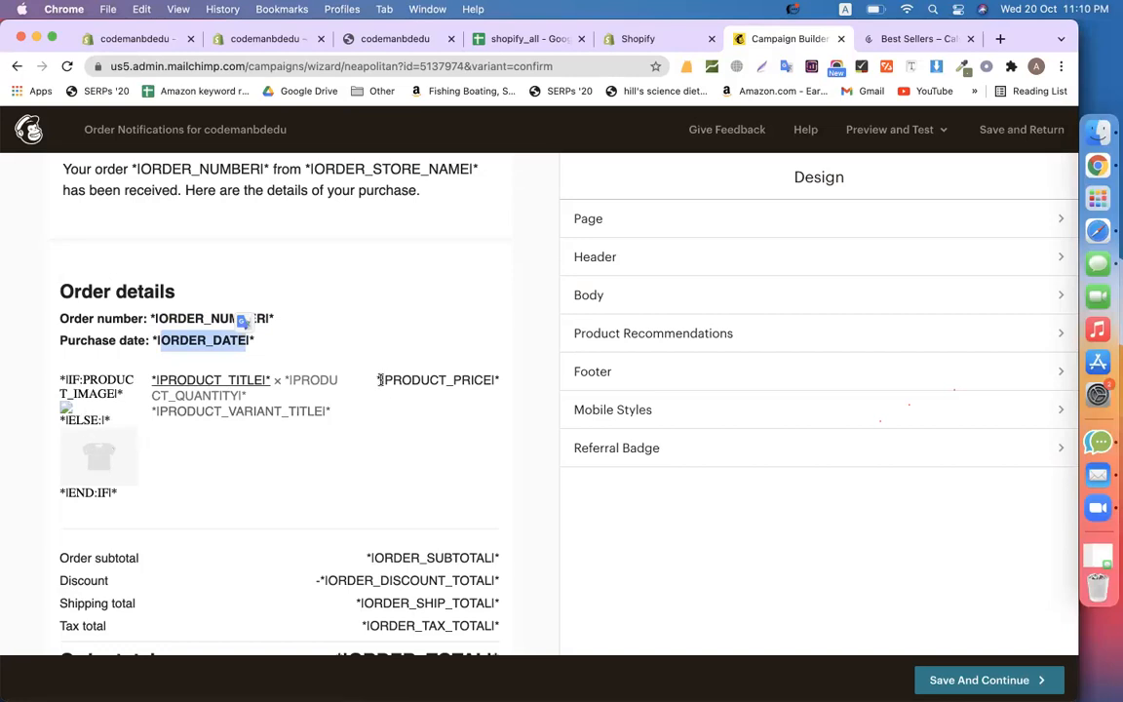
drag(380, 379, 499, 380)
click(530, 425)
Inspect the subtotal, discount, shipping and order total merge tags
scroll(529, 426, down, 2)
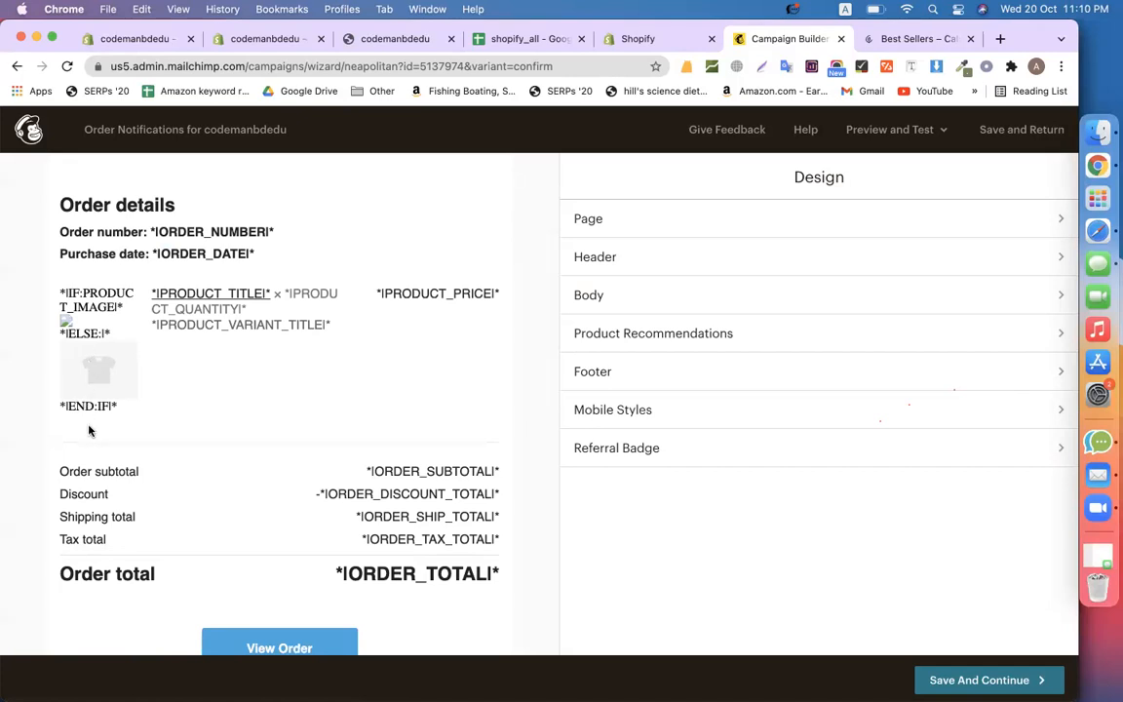
drag(366, 473, 488, 471)
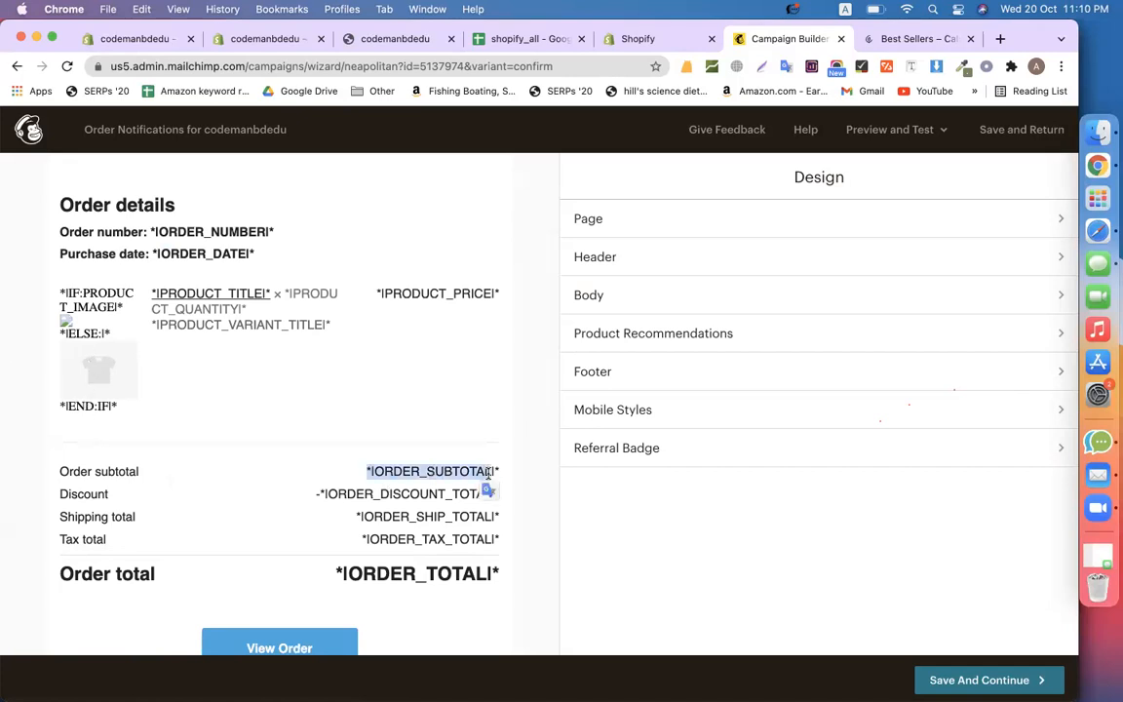
drag(374, 494, 451, 494)
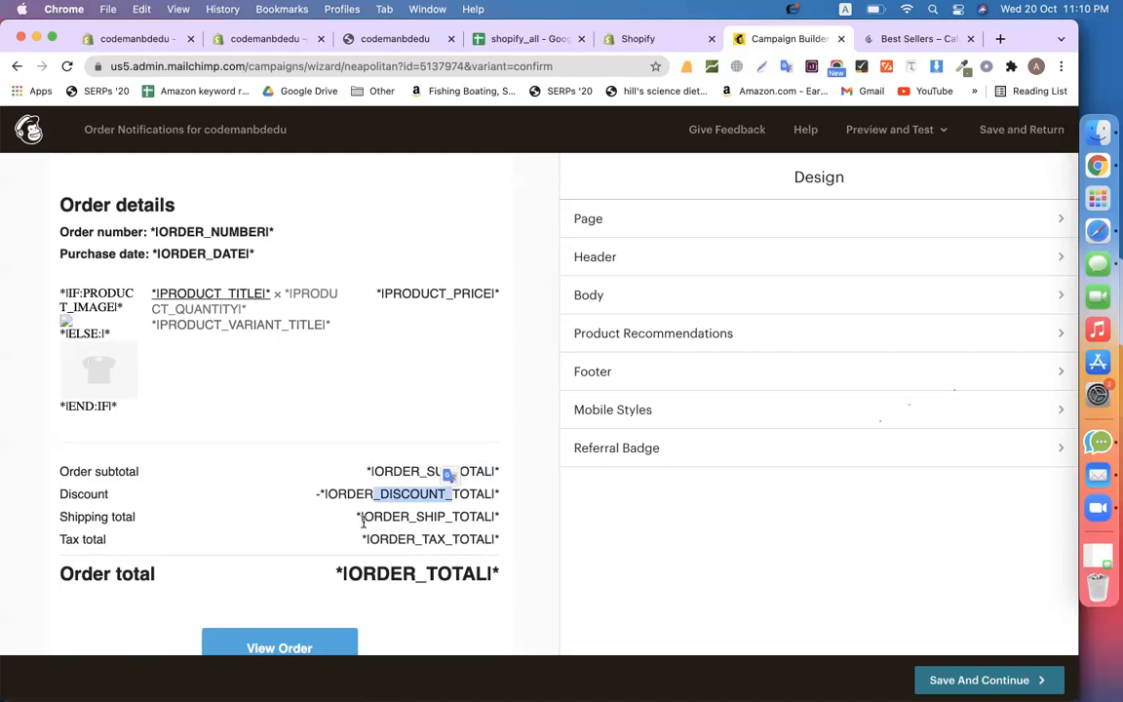
drag(363, 518, 475, 541)
drag(374, 573, 472, 575)
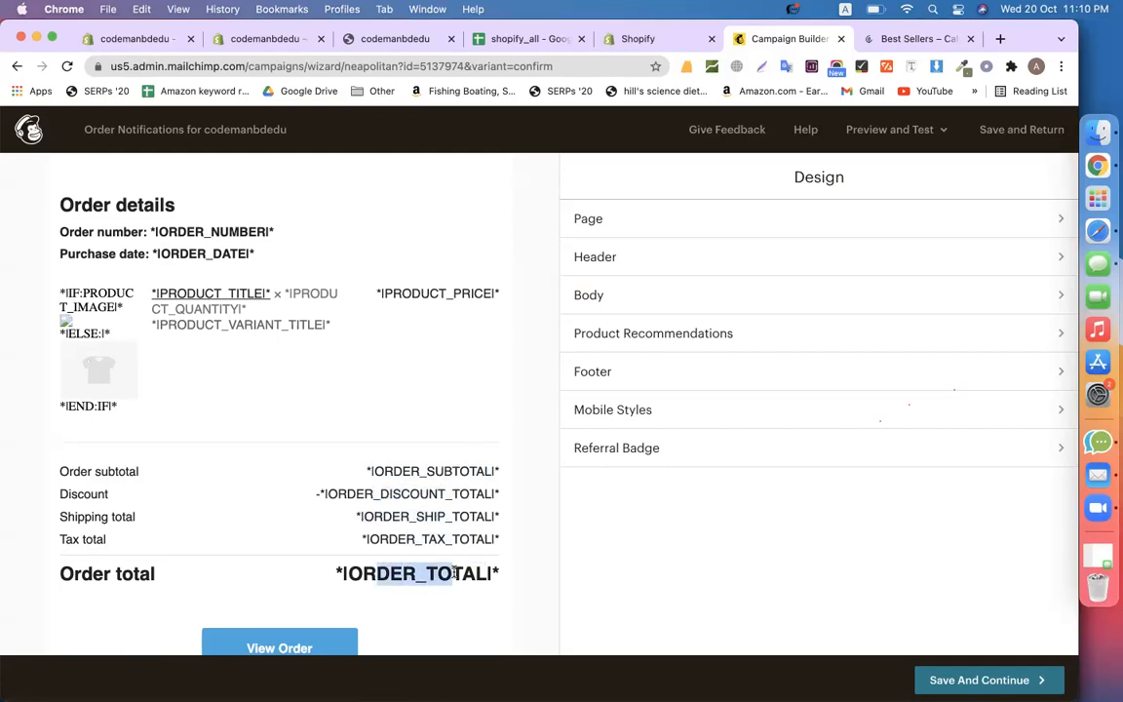
click(536, 599)
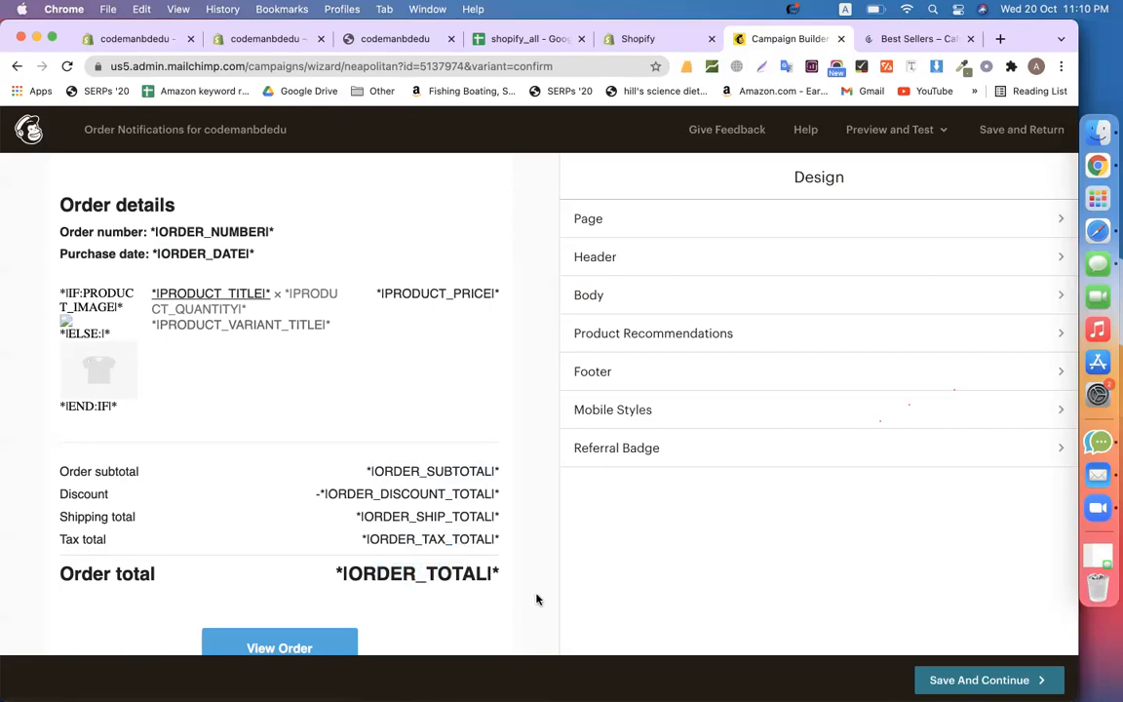
drag(349, 573, 481, 575)
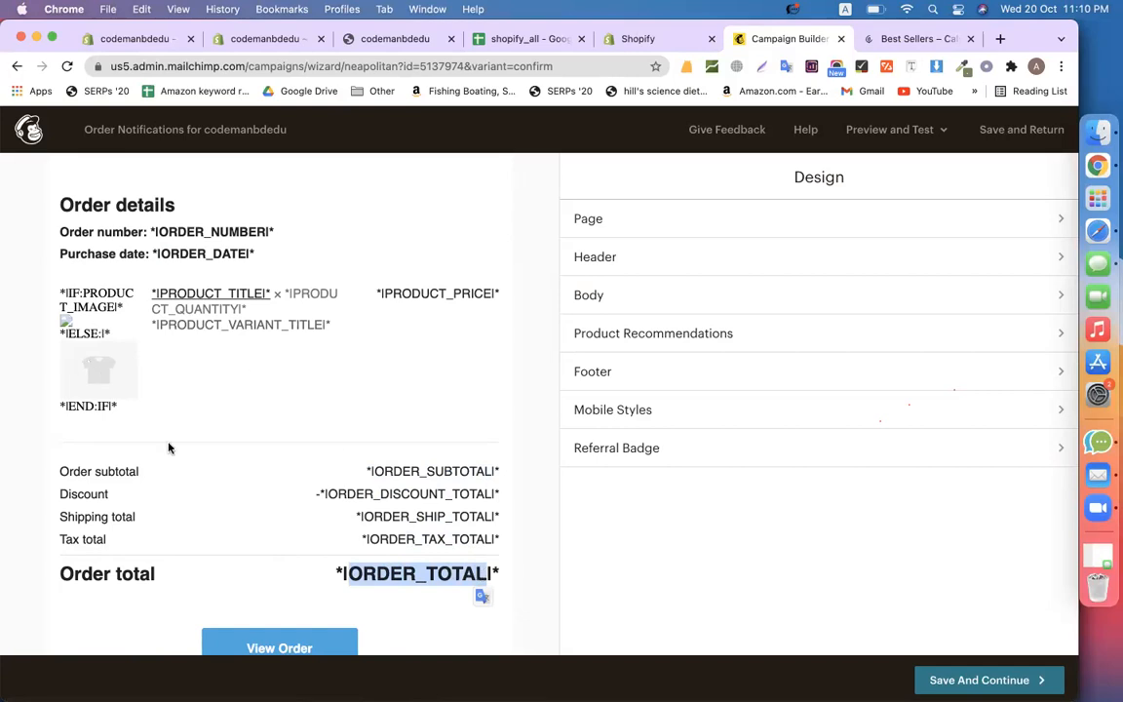
scroll(180, 448, down, 4)
scroll(501, 487, up, 1)
scroll(501, 486, down, 1)
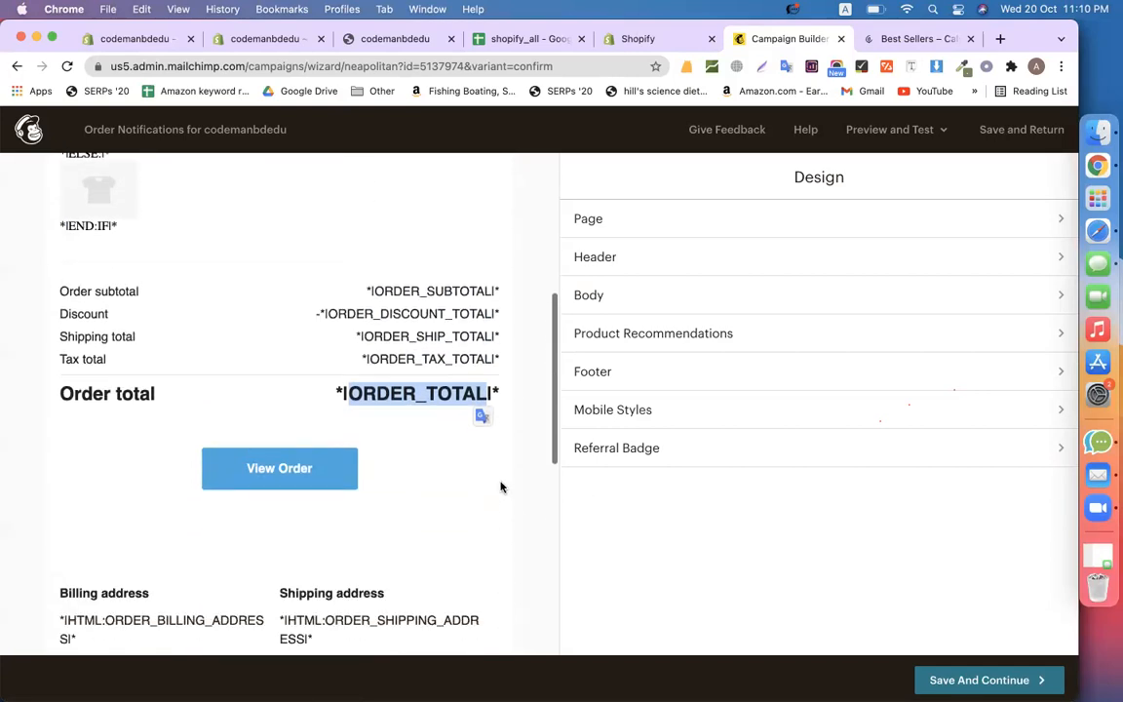
scroll(487, 534, up, 5)
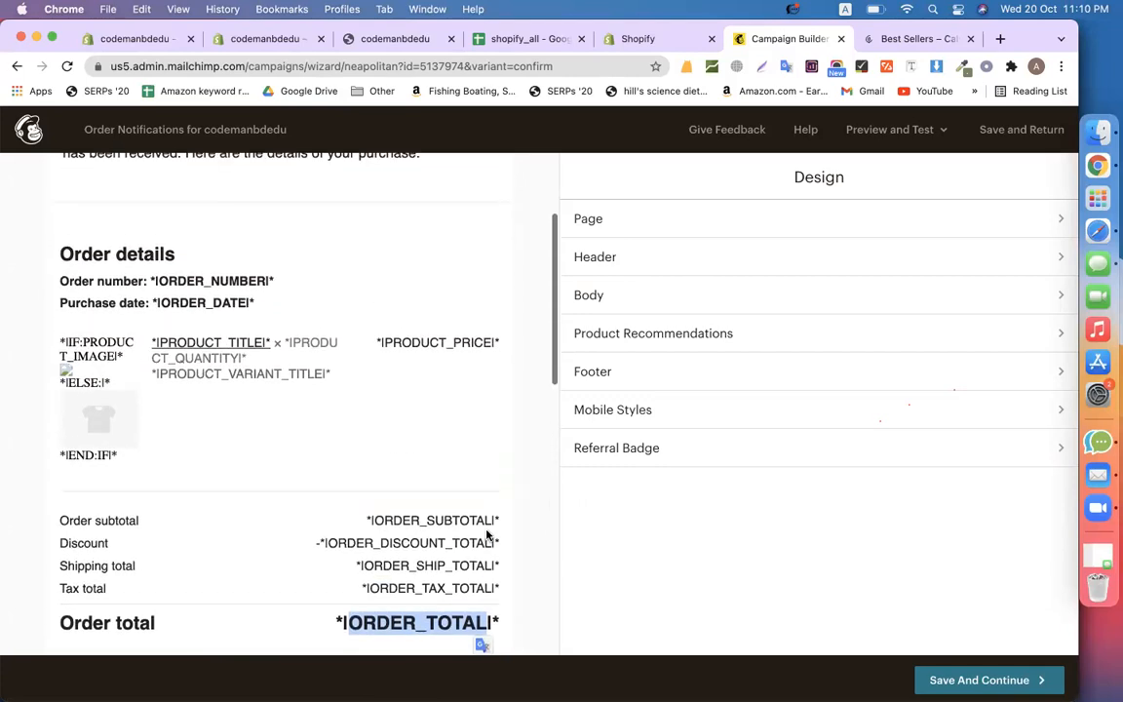
scroll(486, 534, up, 2)
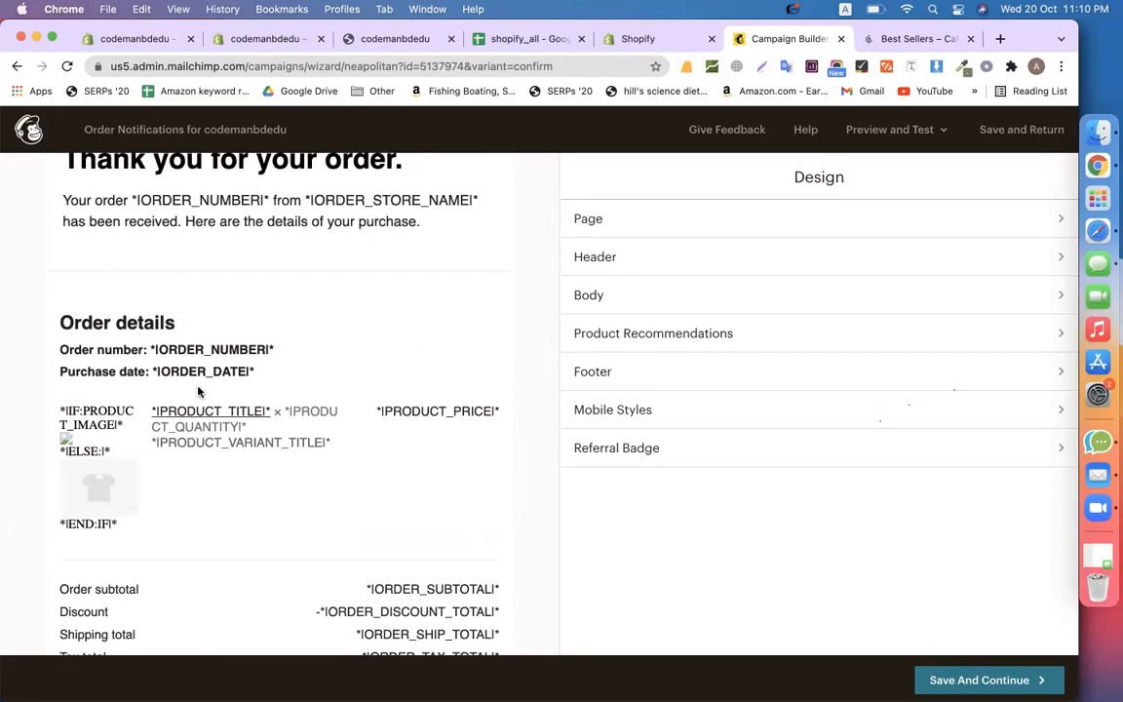
scroll(201, 389, up, 3)
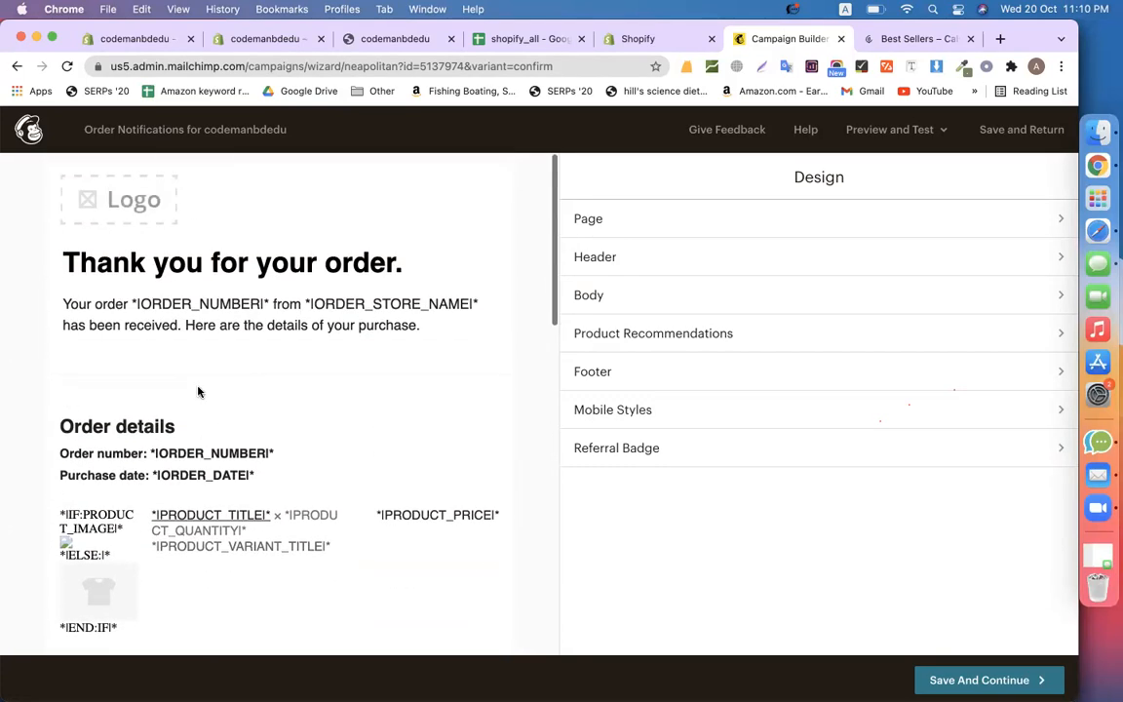
click(120, 216)
Replace the logo placeholder with the Calyan Wax Co. logo, then select the 'Thank you for your order.' heading
click(665, 293)
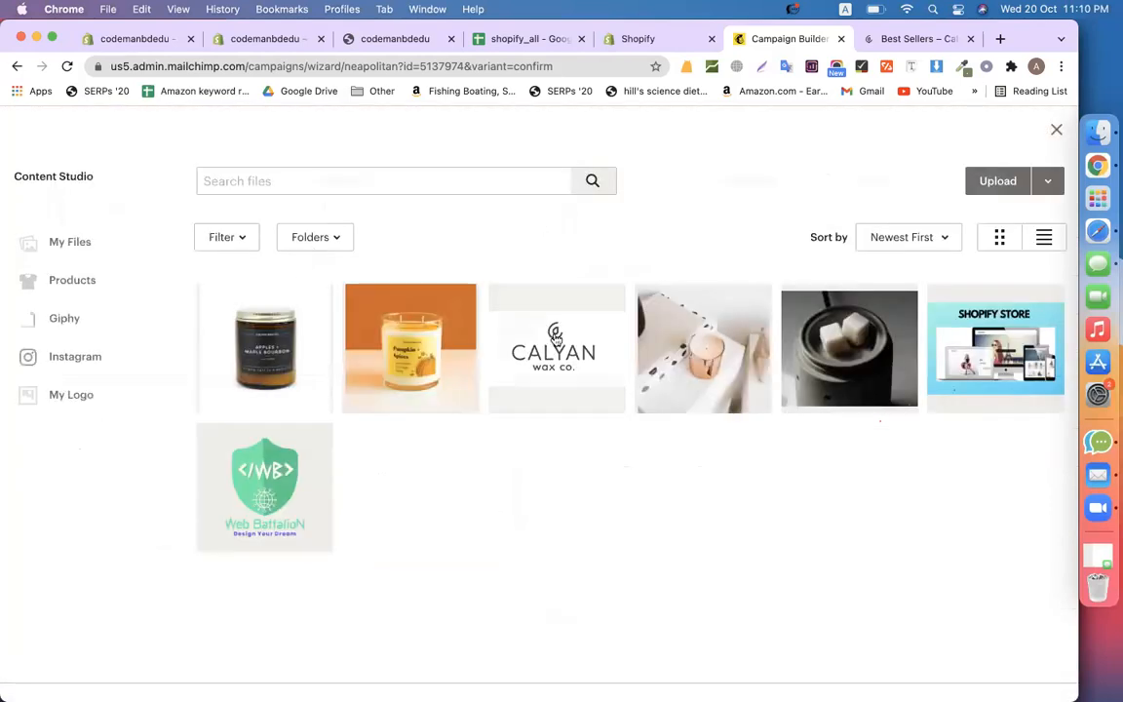
click(501, 306)
click(1028, 180)
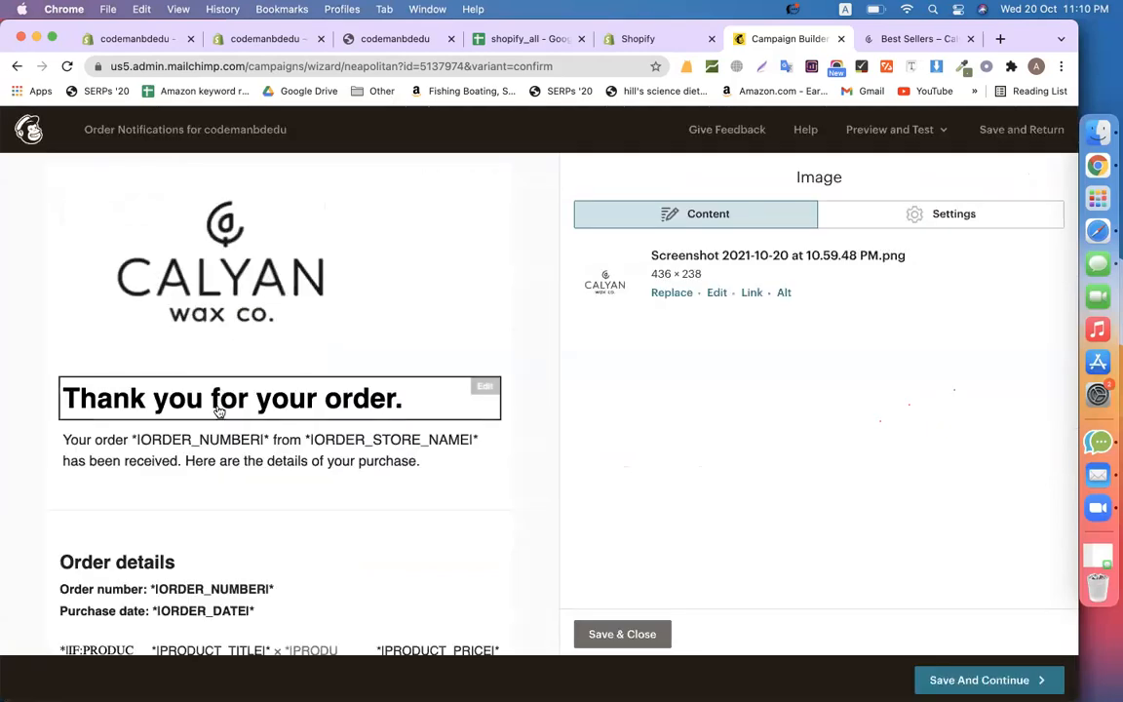
click(218, 411)
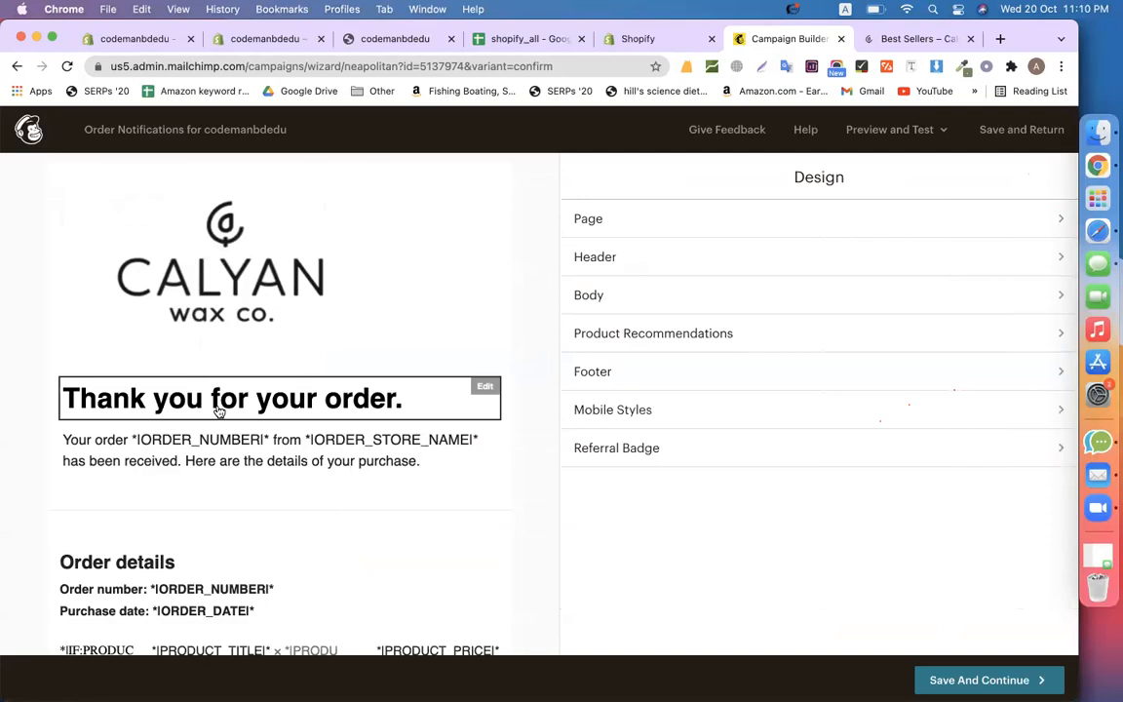
click(219, 411)
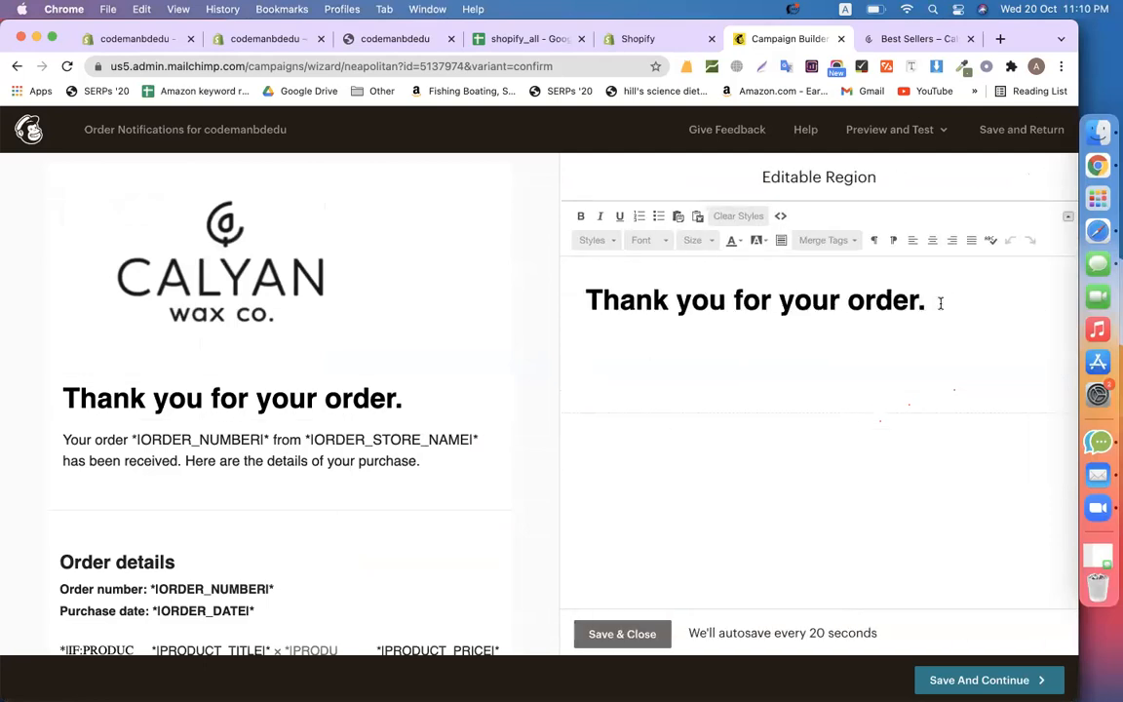
Review the CALYAN-branded Order Confirmation email and save its design
scroll(437, 438, down, 1)
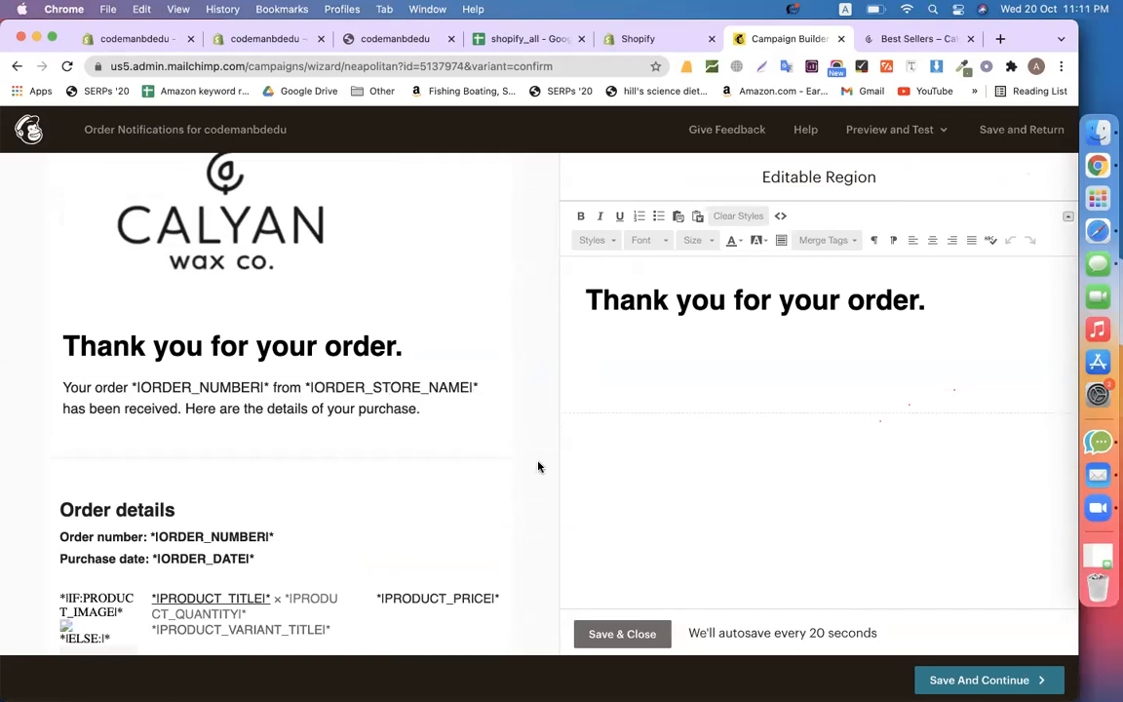
scroll(538, 467, down, 5)
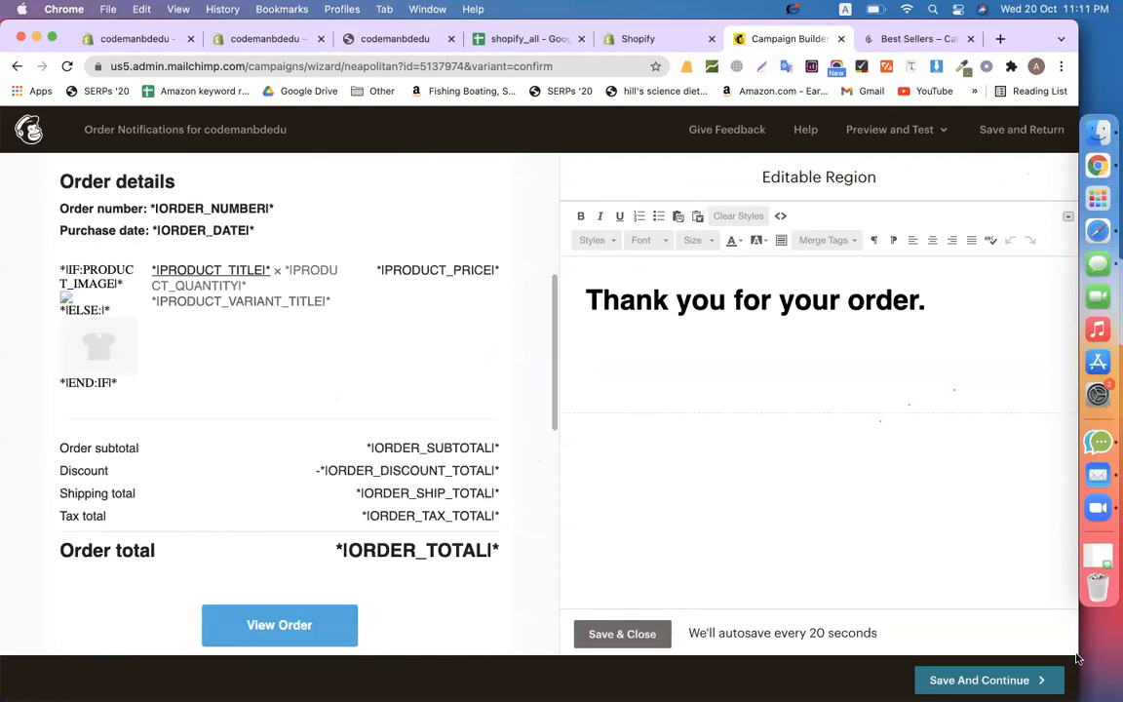
click(968, 679)
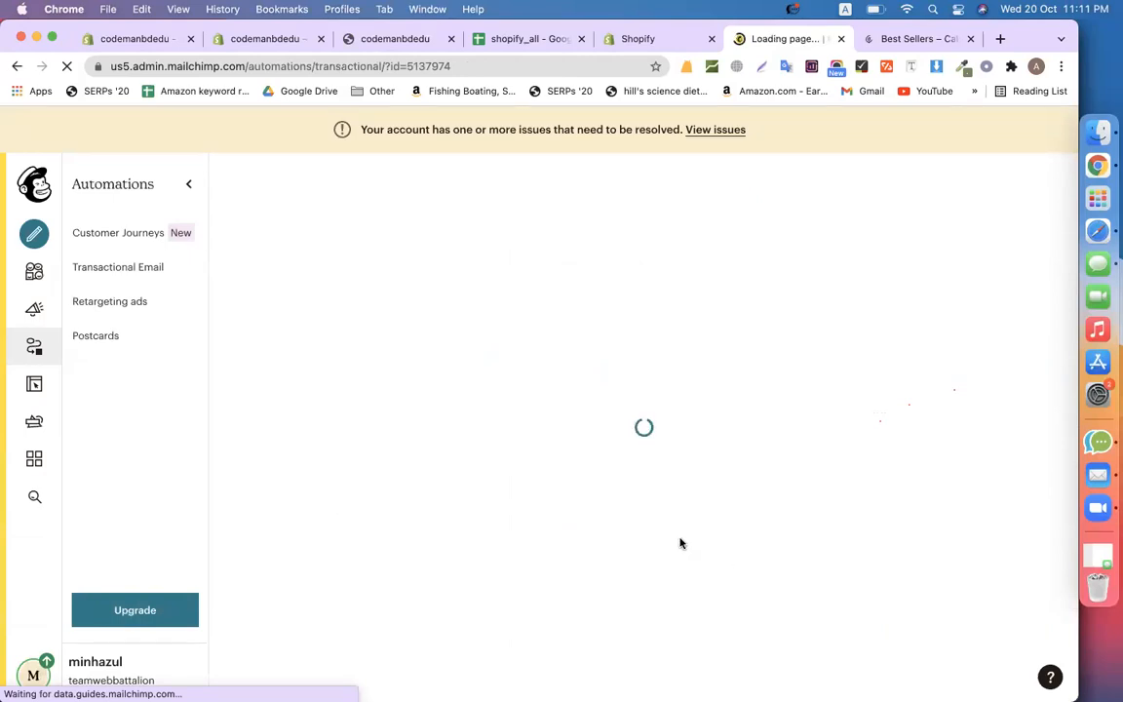
Switch on the Order Invoice notification email
scroll(680, 543, down, 10)
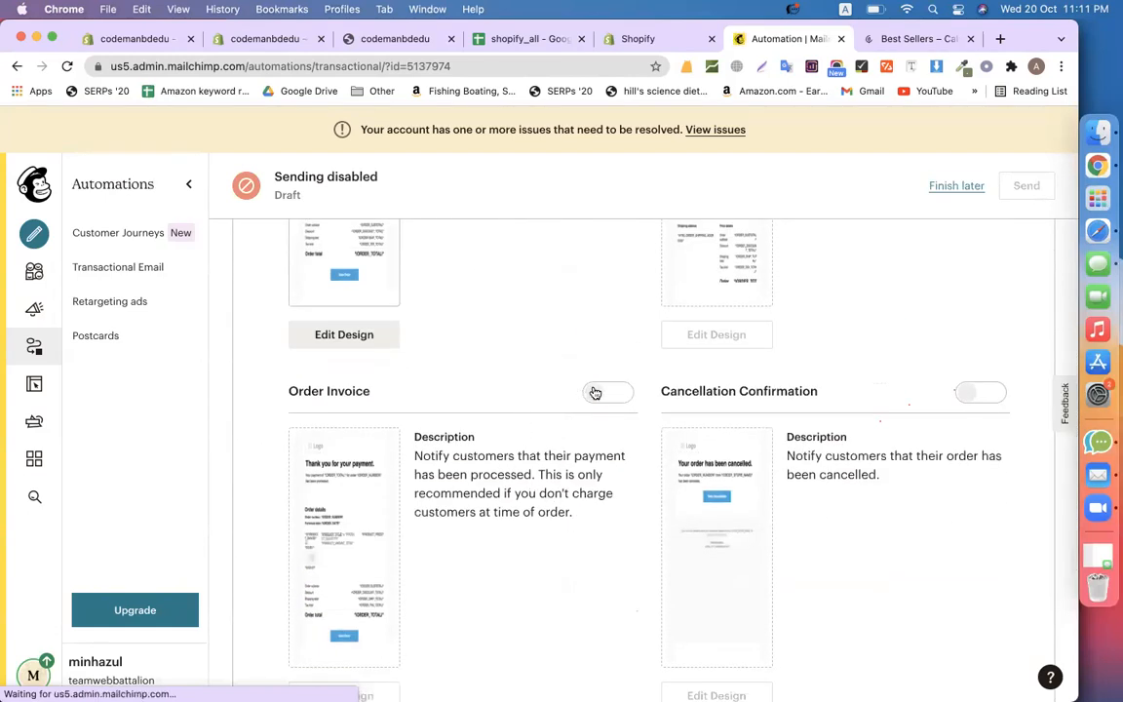
click(604, 392)
In the Order Invoice design, swap the placeholder logo for the CALYAN wax co. image
scroll(532, 373, down, 3)
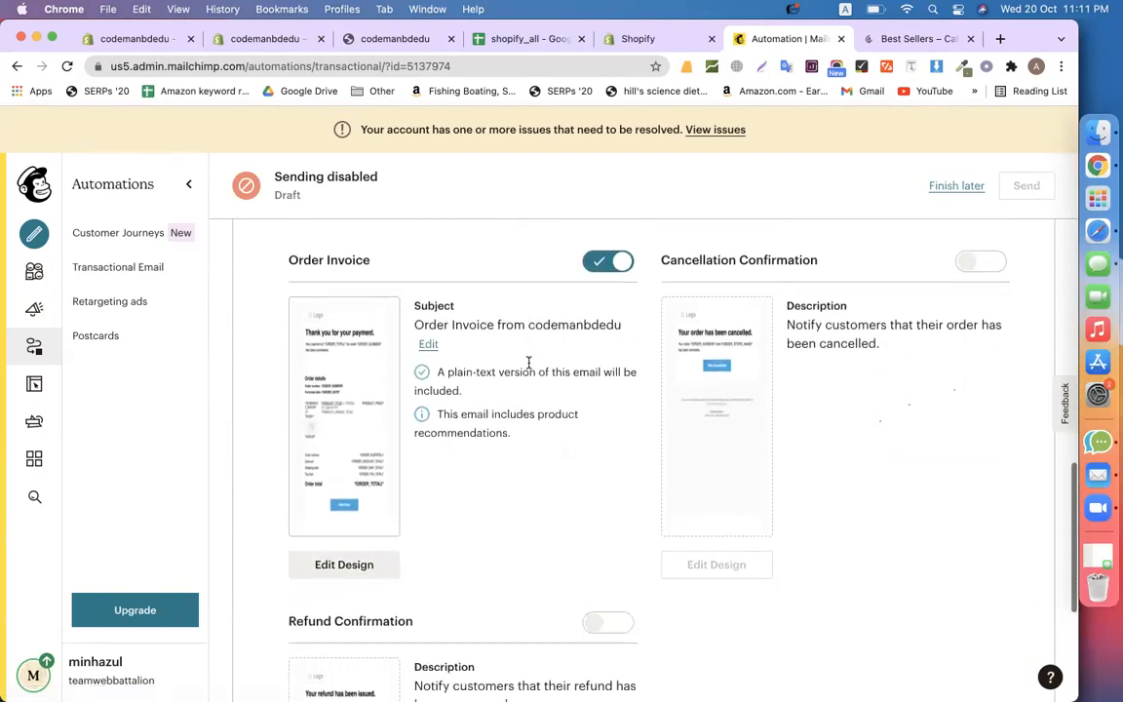
click(336, 568)
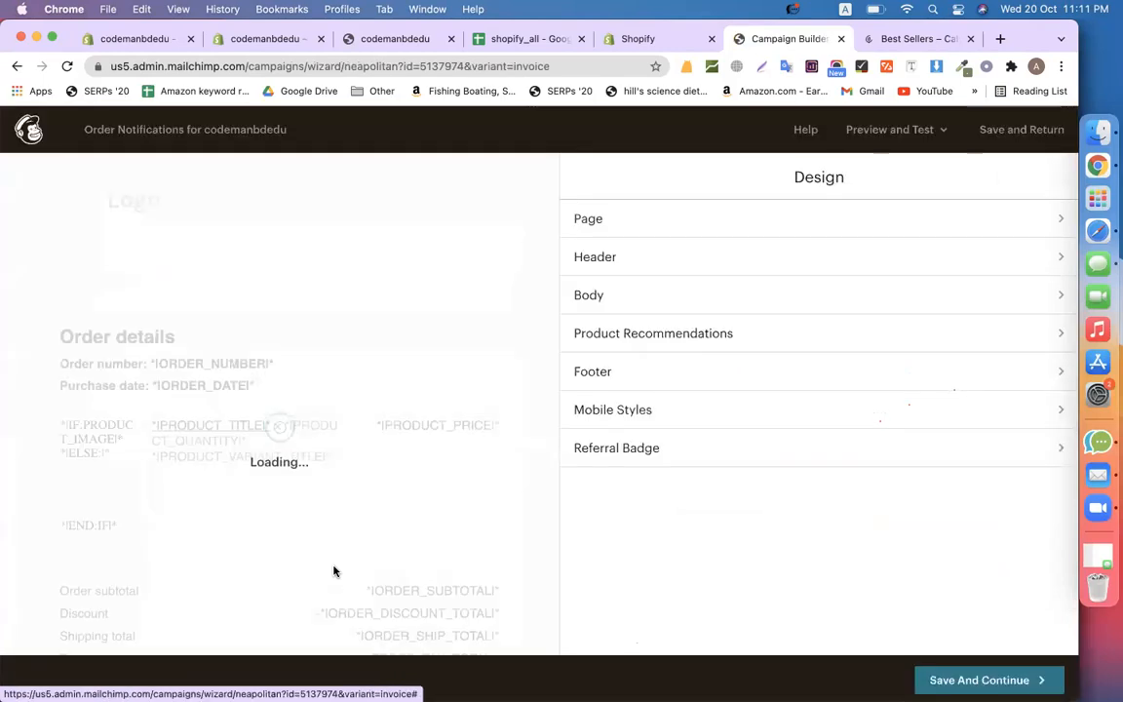
click(123, 203)
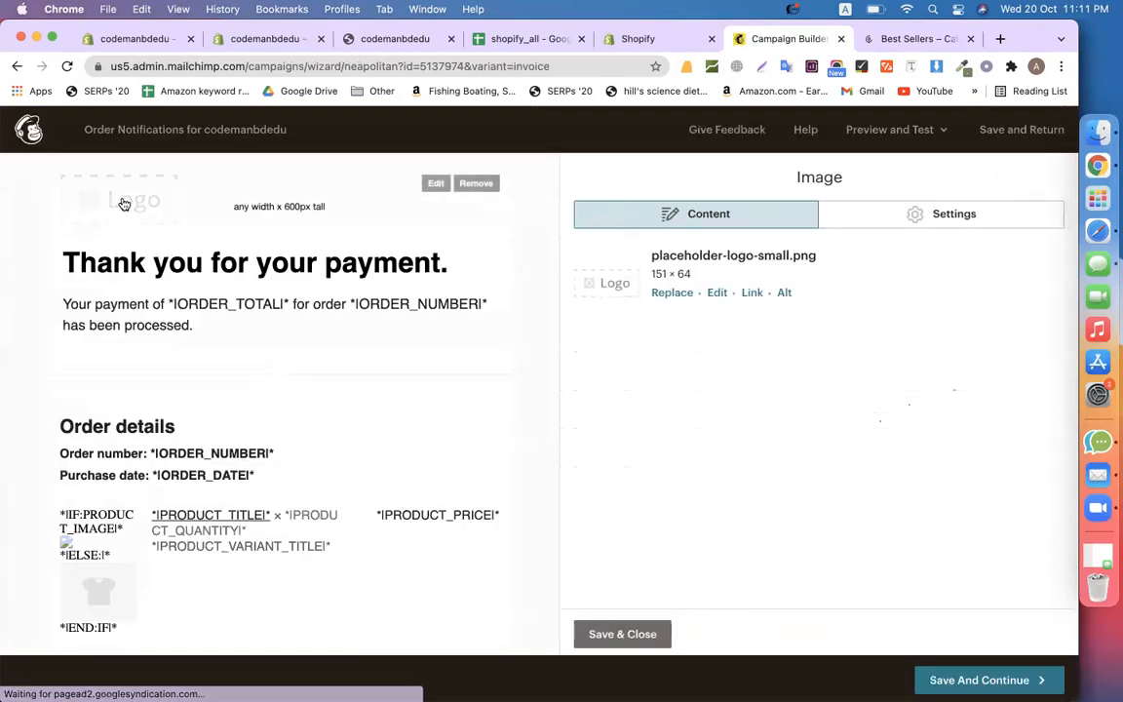
click(679, 295)
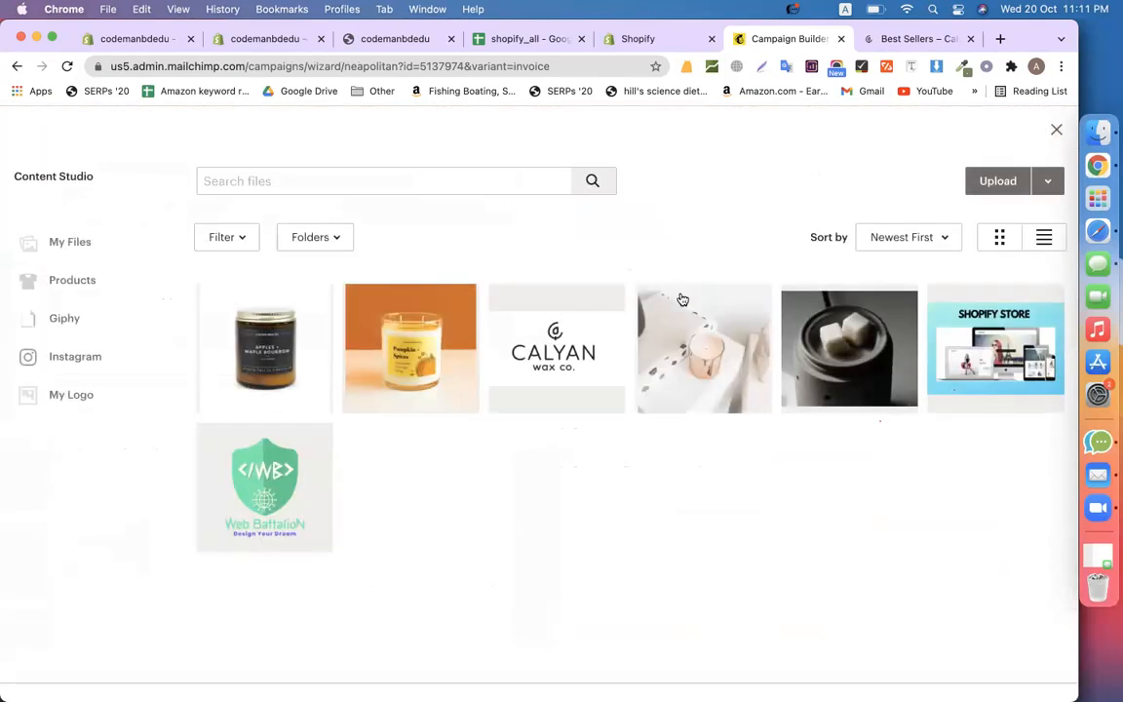
click(614, 358)
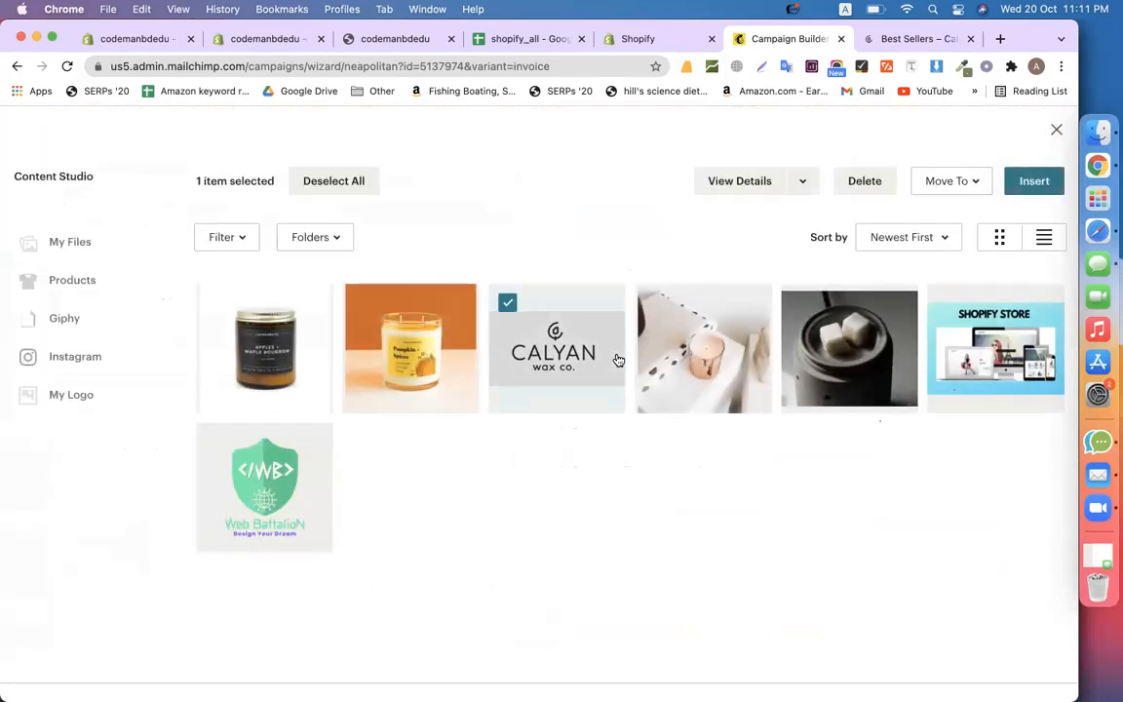
click(1033, 181)
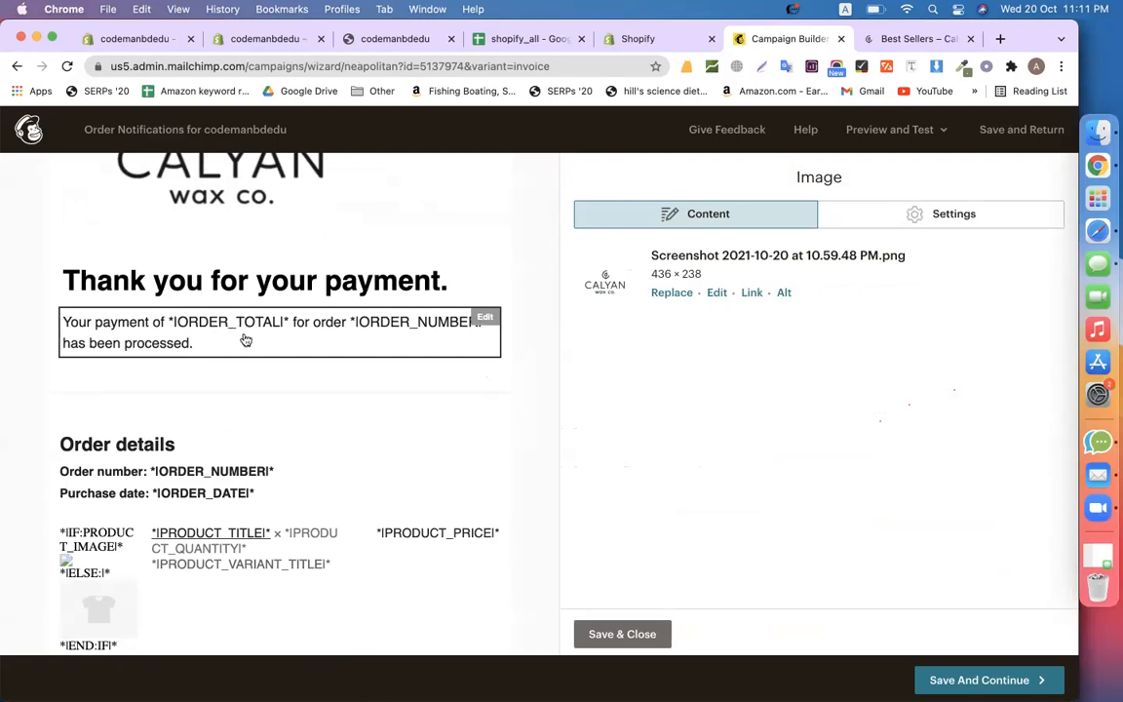
scroll(431, 338, down, 3)
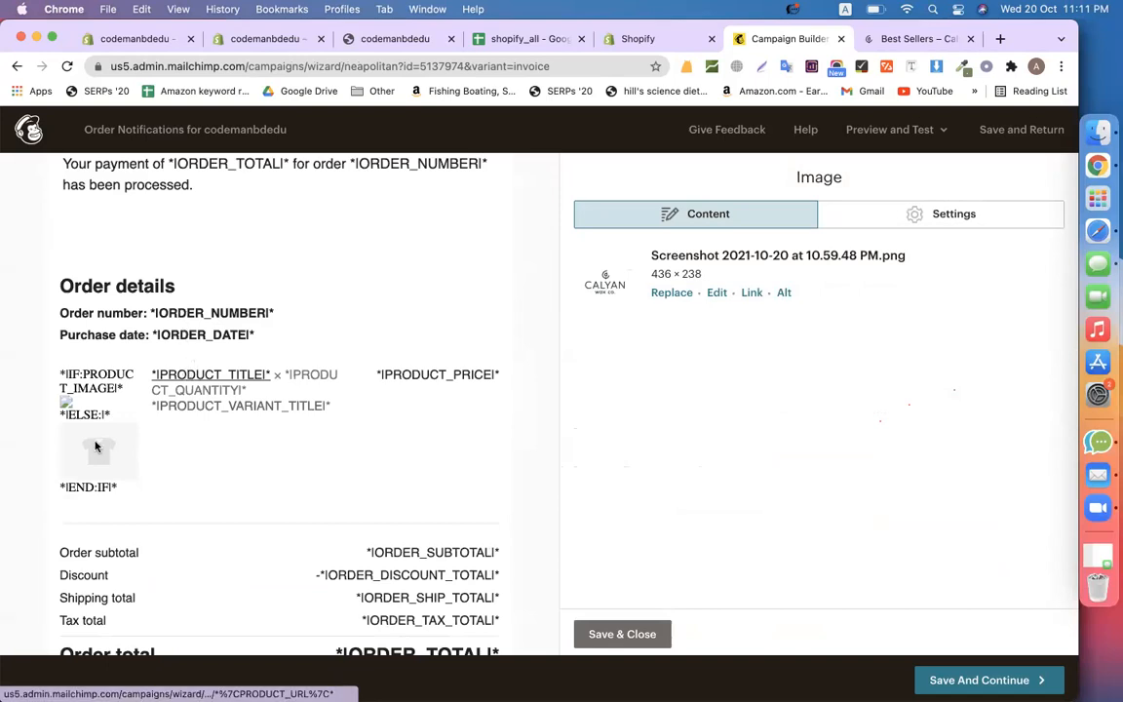
scroll(238, 433, down, 4)
drag(348, 448, 479, 448)
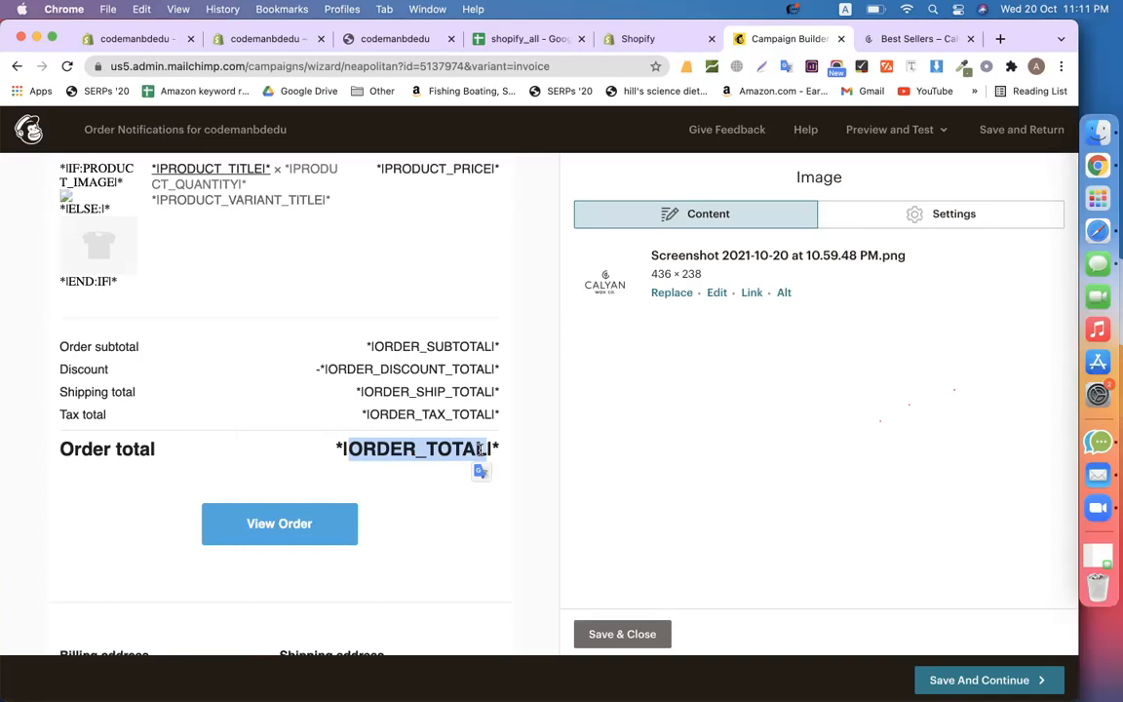
click(532, 371)
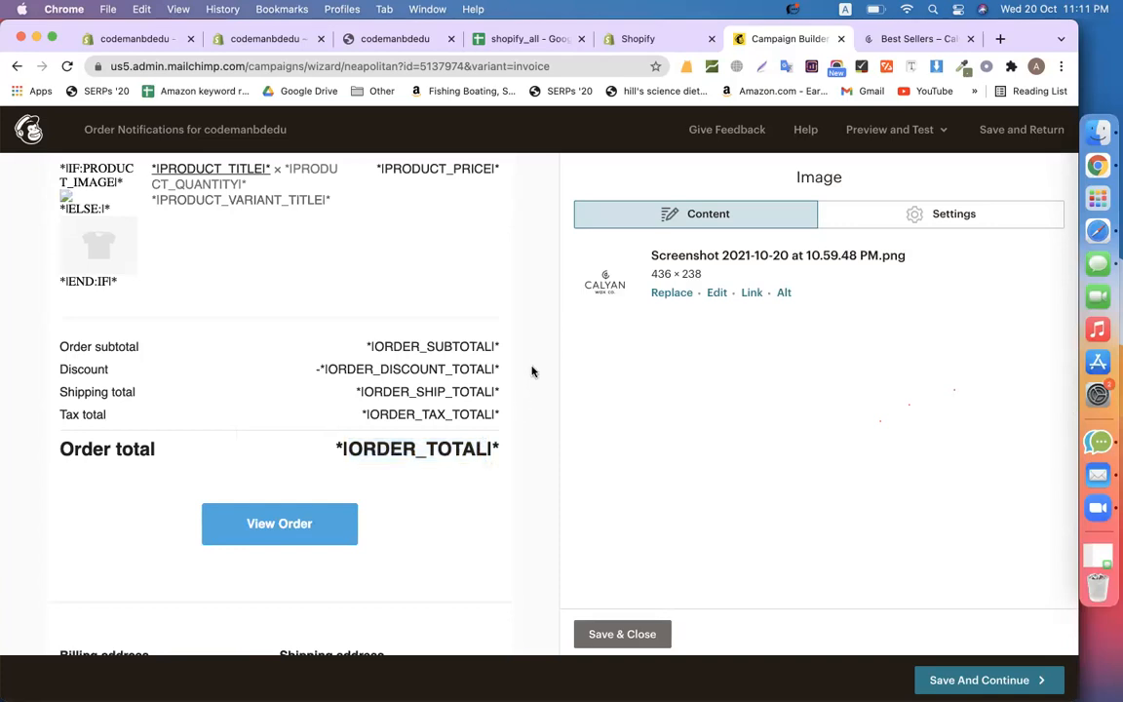
scroll(532, 371, up, 5)
scroll(430, 455, down, 5)
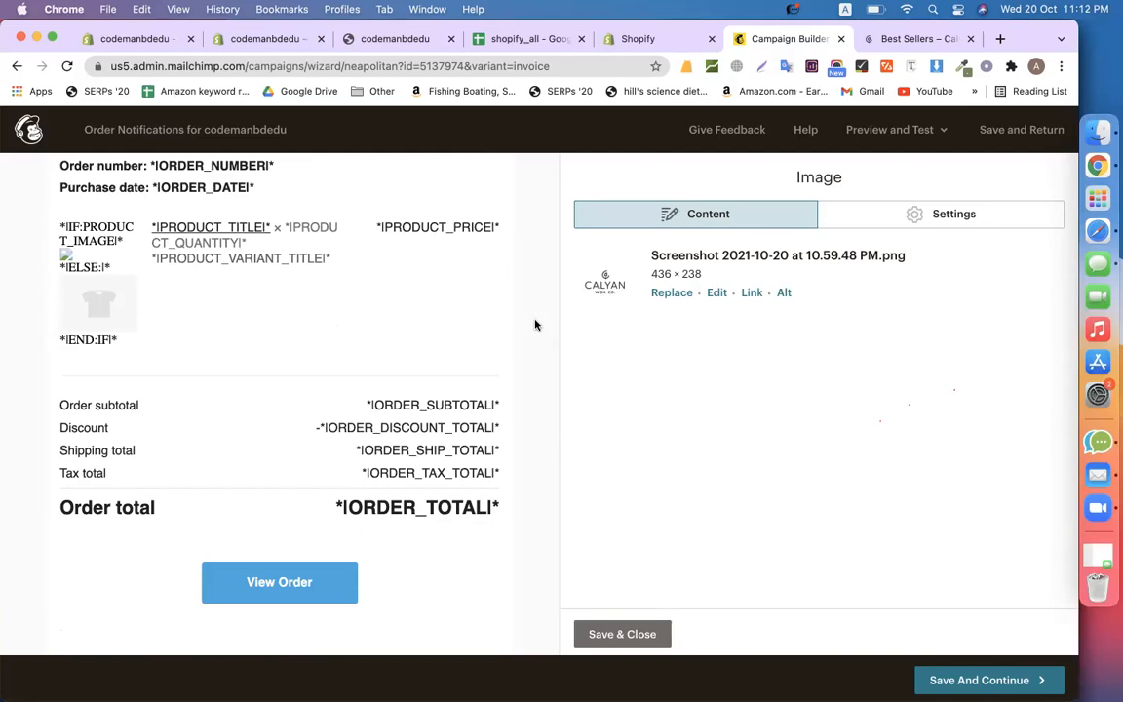
scroll(534, 325, up, 5)
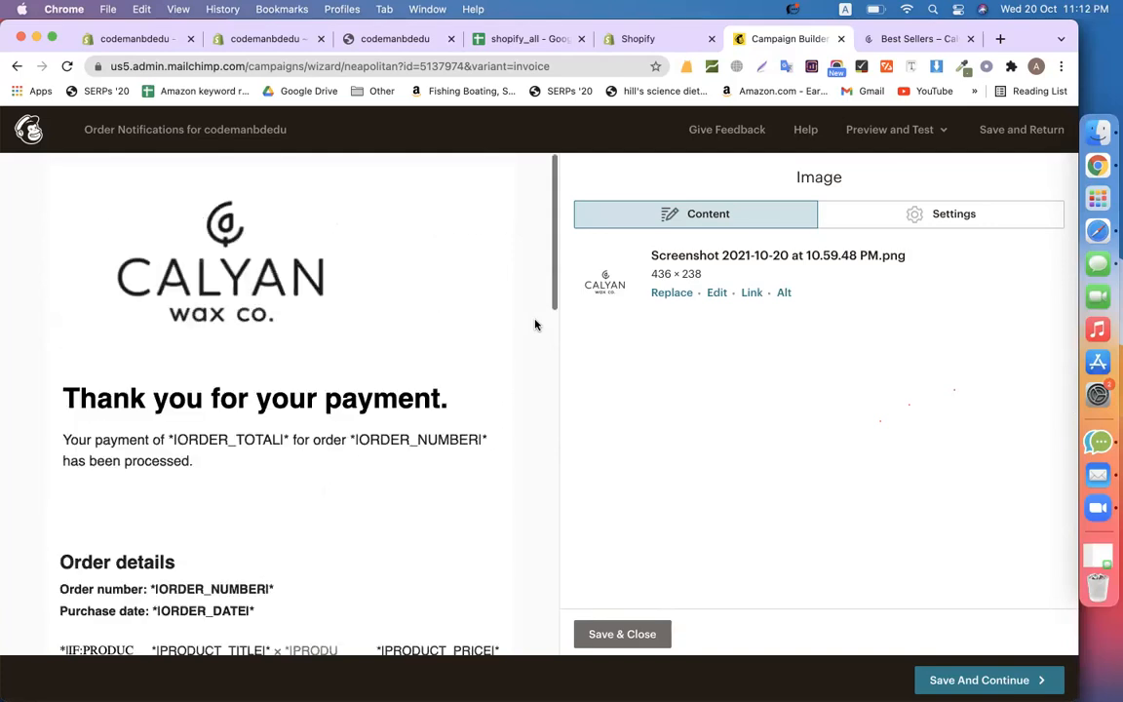
scroll(534, 325, down, 4)
Save the invoice email design and review both enabled emails on the Order Notifications page
click(988, 680)
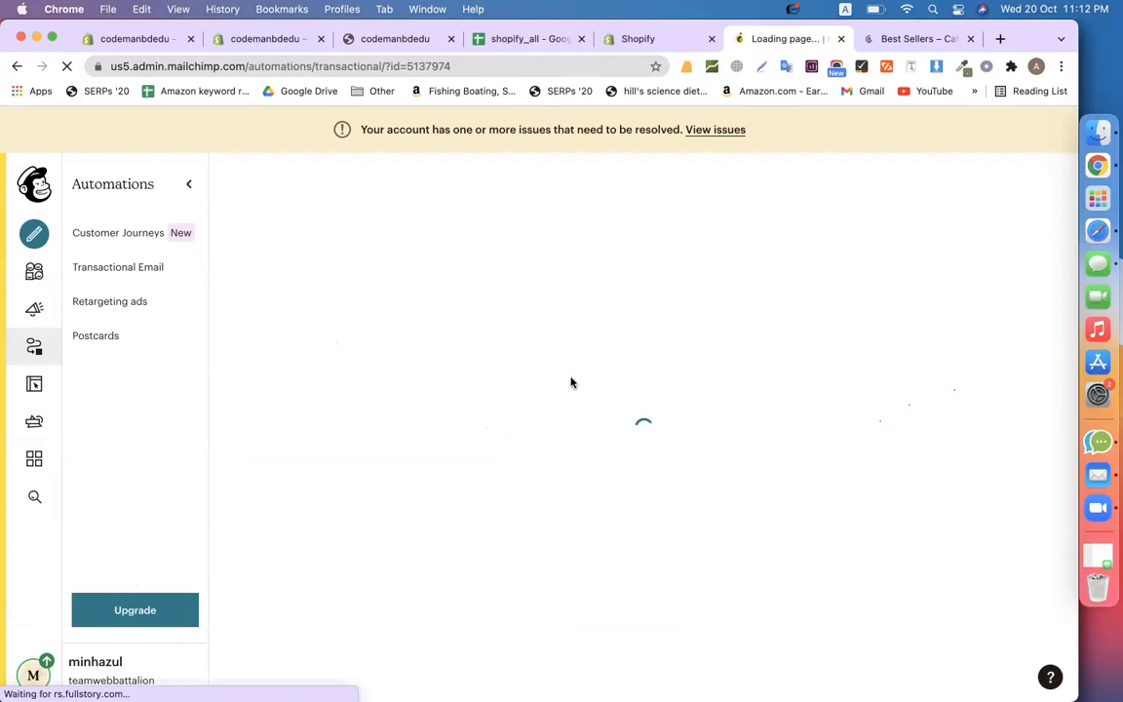
scroll(682, 390, down, 3)
scroll(704, 392, down, 5)
scroll(848, 306, up, 1)
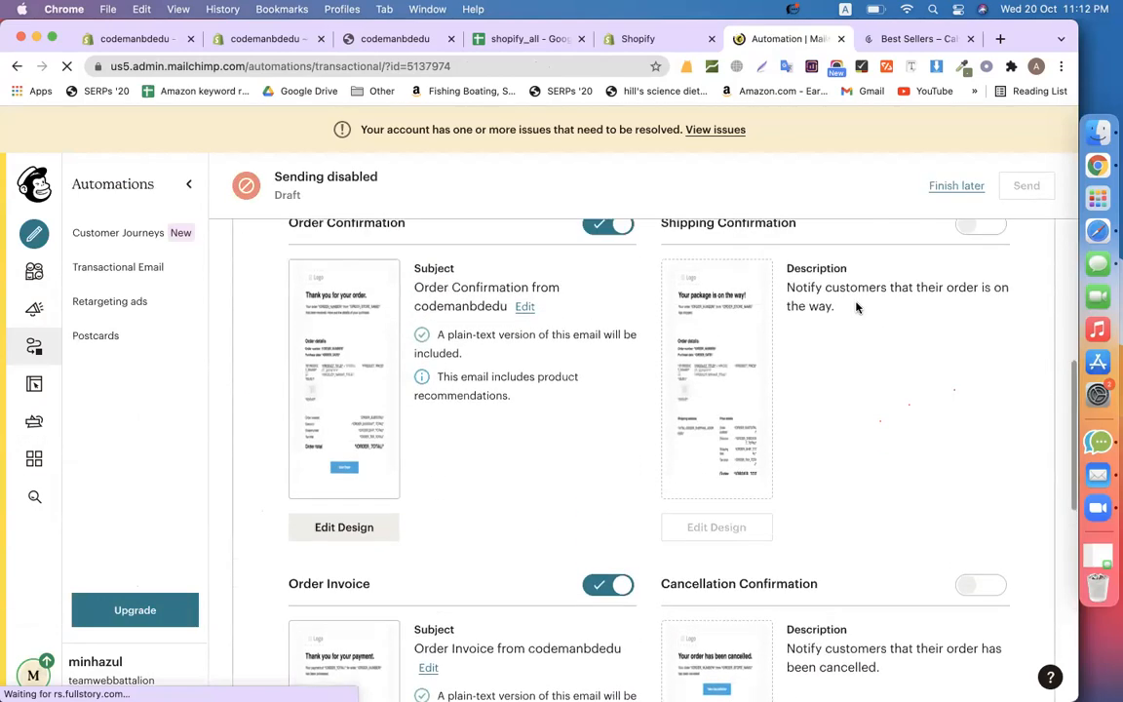
scroll(980, 245, down, 3)
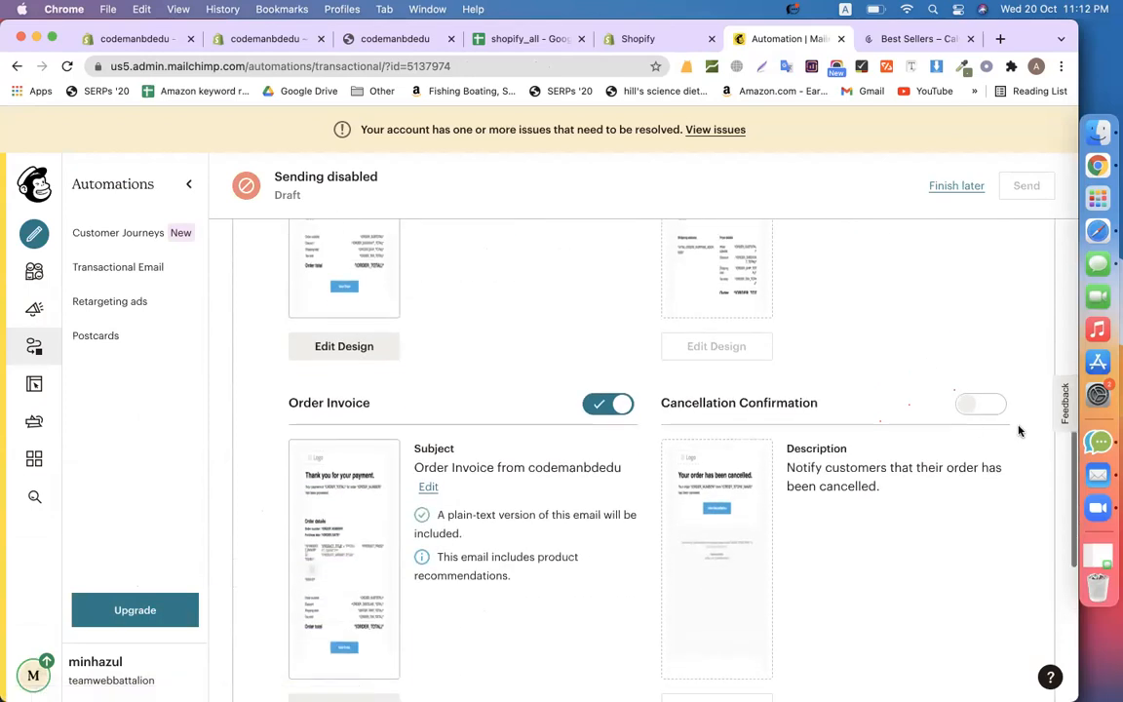
scroll(984, 416, down, 3)
scroll(984, 417, down, 2)
scroll(887, 381, up, 6)
scroll(584, 501, up, 8)
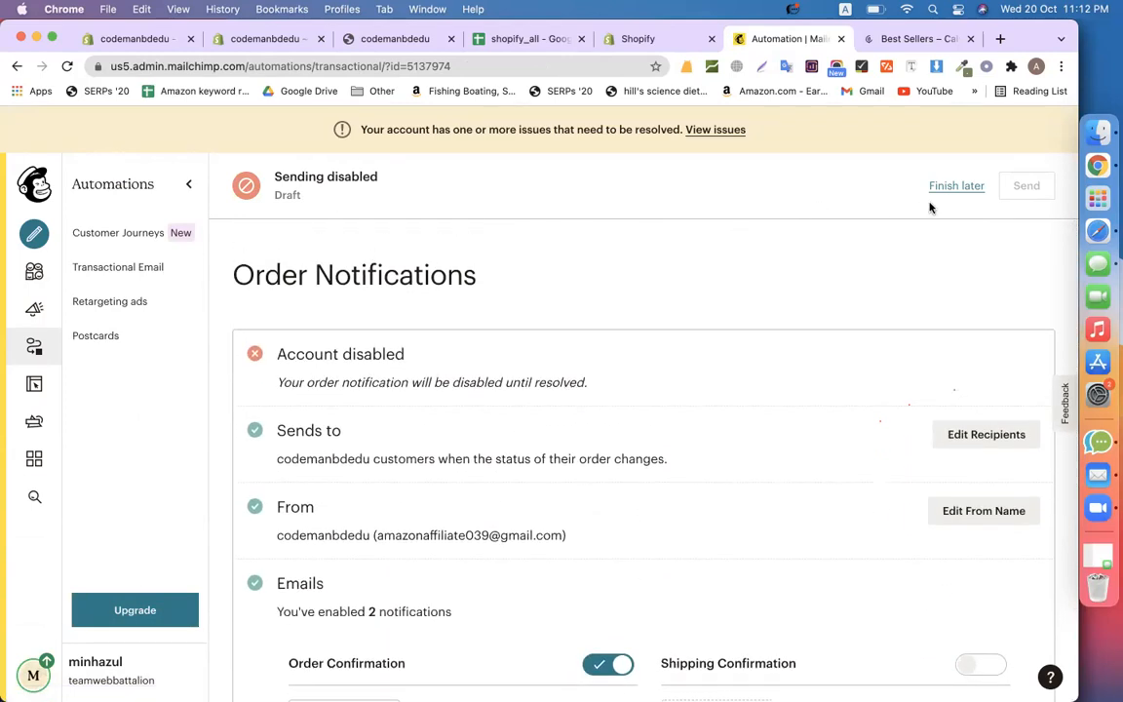
scroll(707, 343, down, 5)
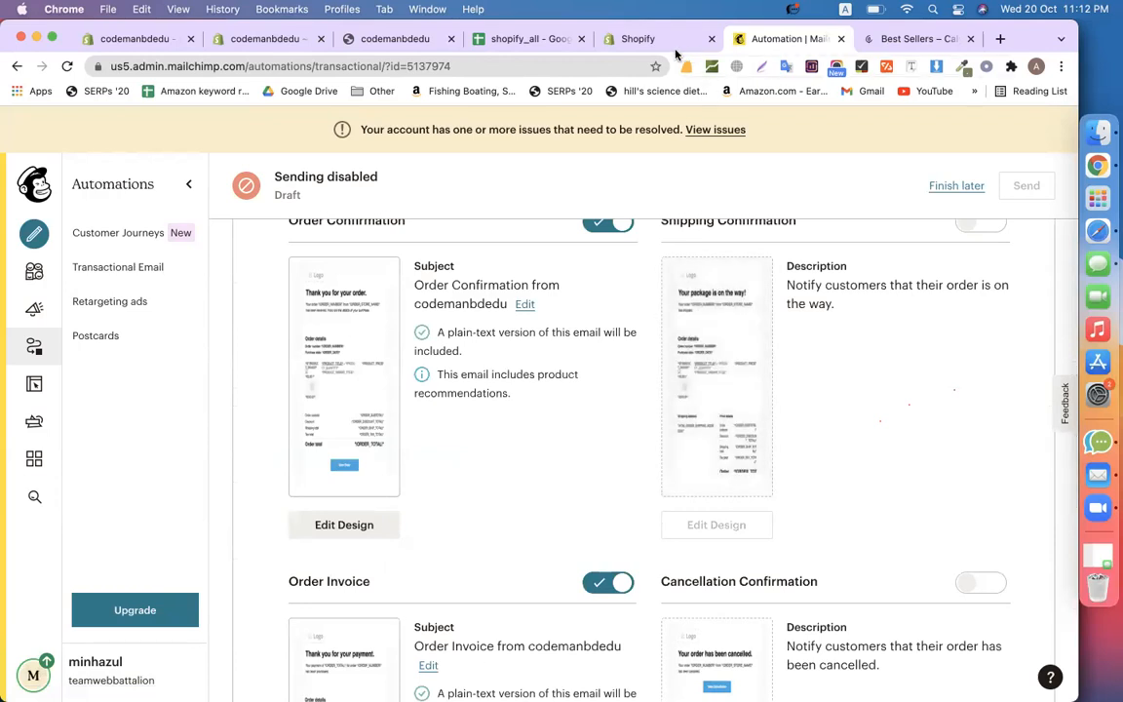
scroll(514, 446, up, 2)
scroll(439, 487, down, 1)
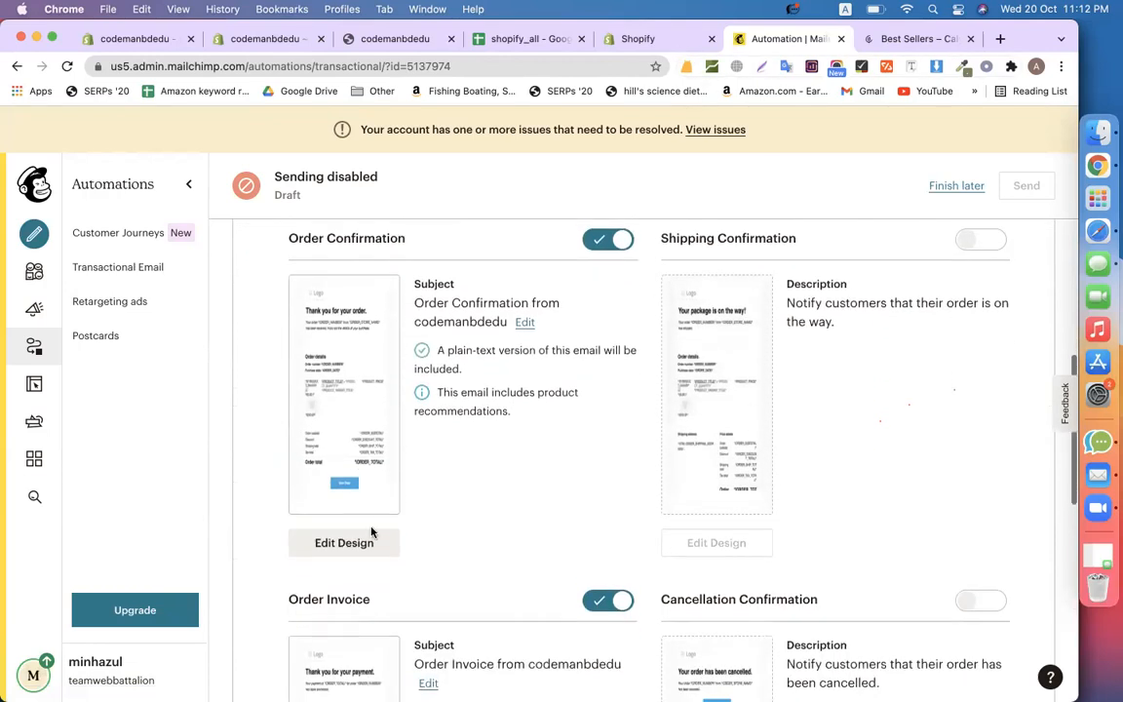
Screenshot the Order Confirmation email's CALYAN logo and heading area, then save its design
click(365, 546)
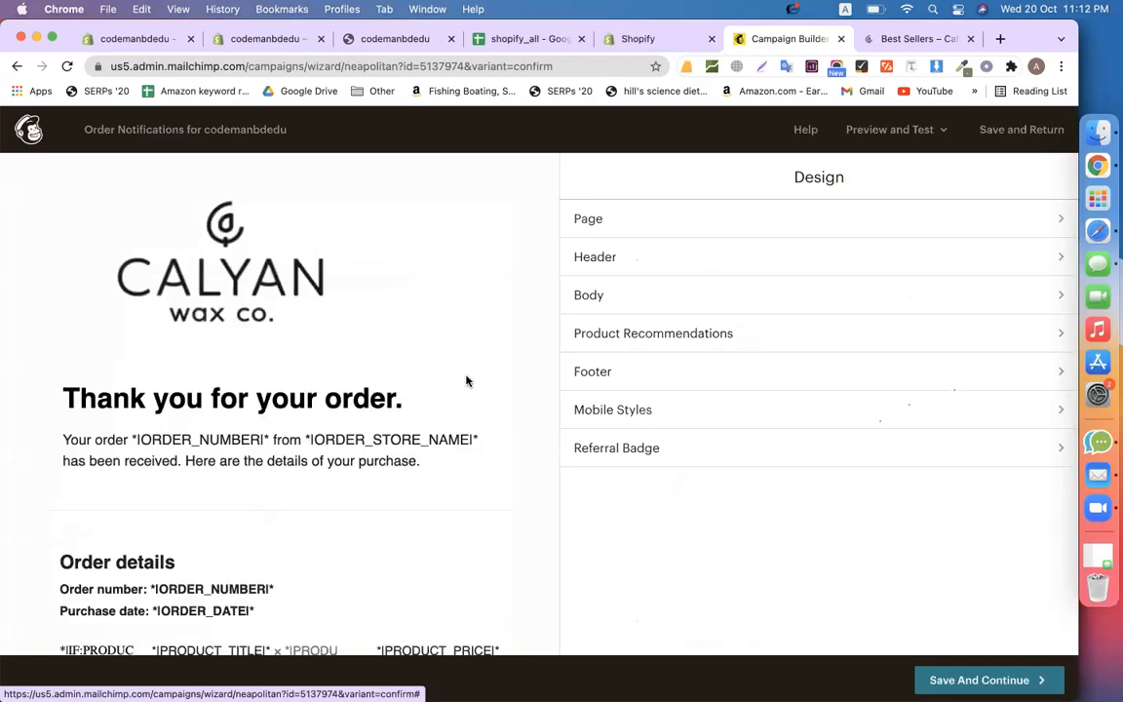
key(super+shift+5)
drag(362, 371, 237, 318)
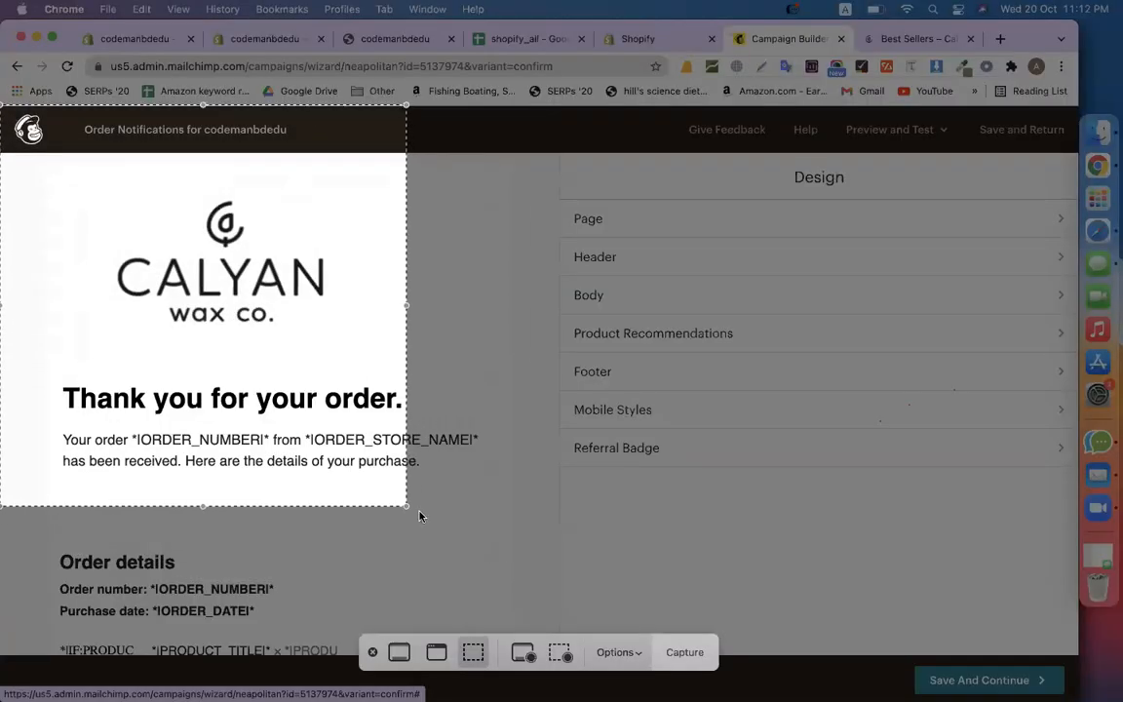
drag(410, 510, 661, 672)
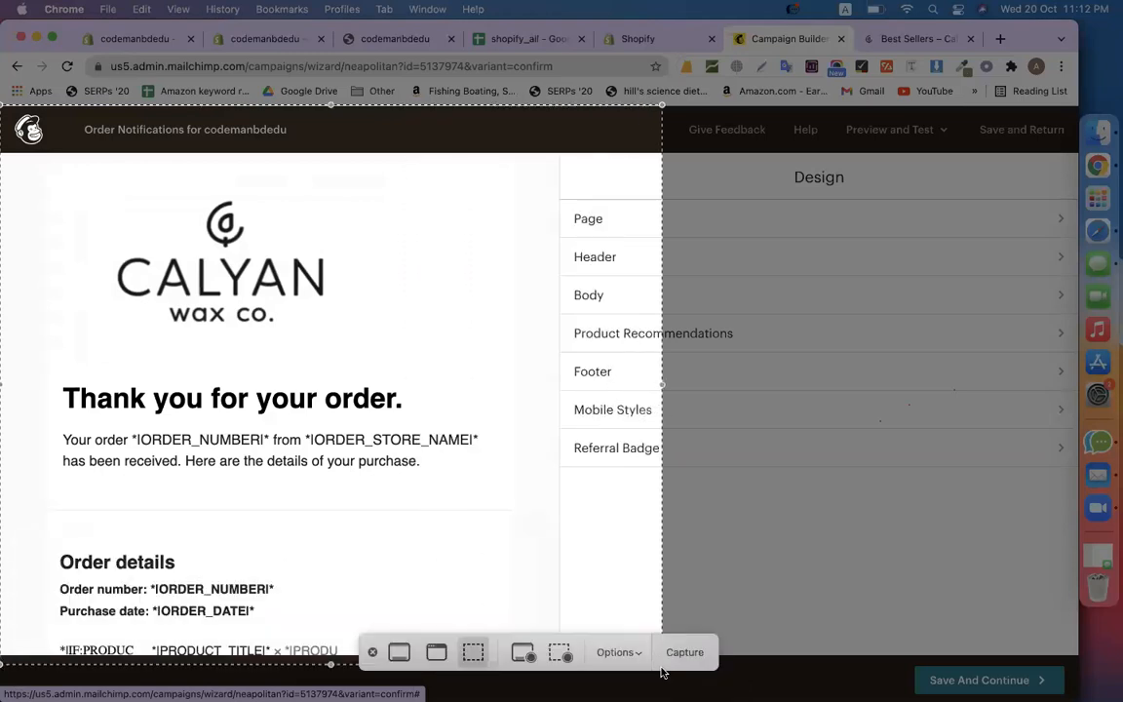
key(Escape)
click(18, 68)
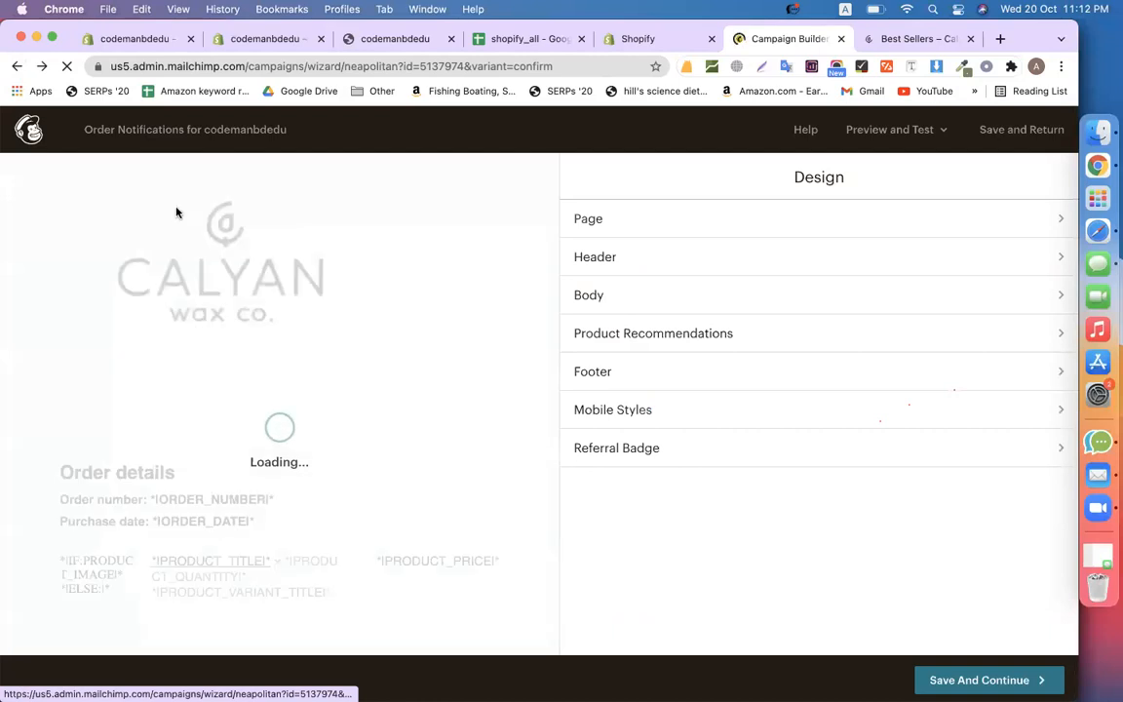
click(972, 680)
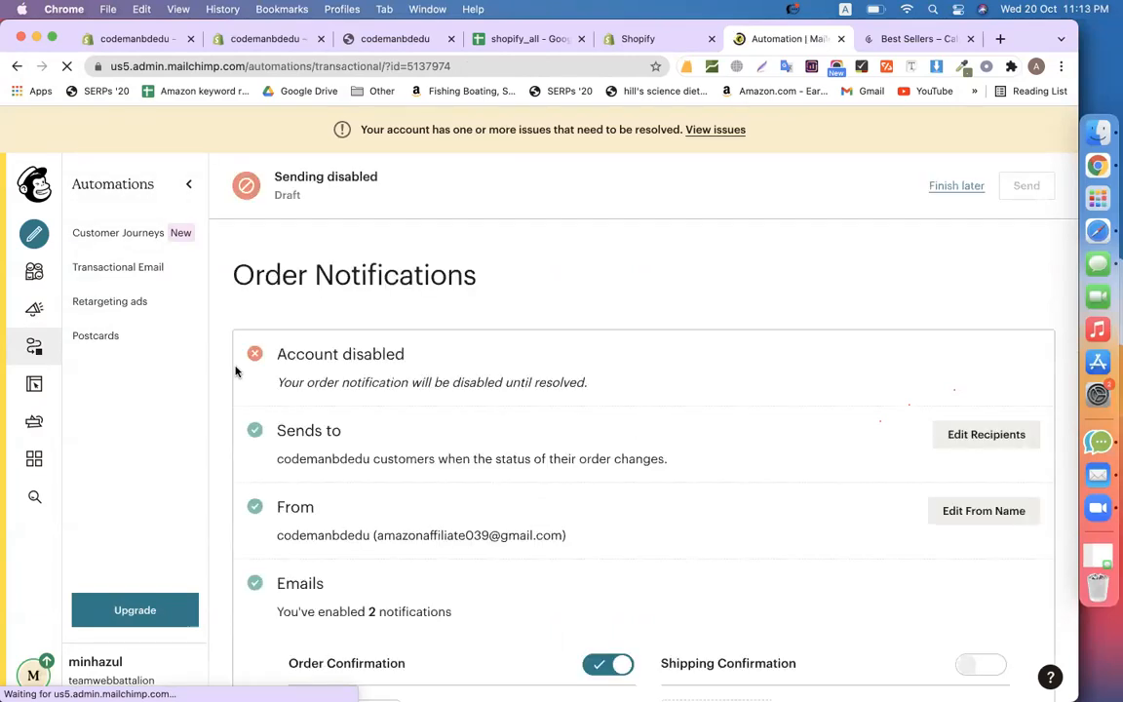
scroll(436, 439, down, 5)
scroll(438, 439, up, 3)
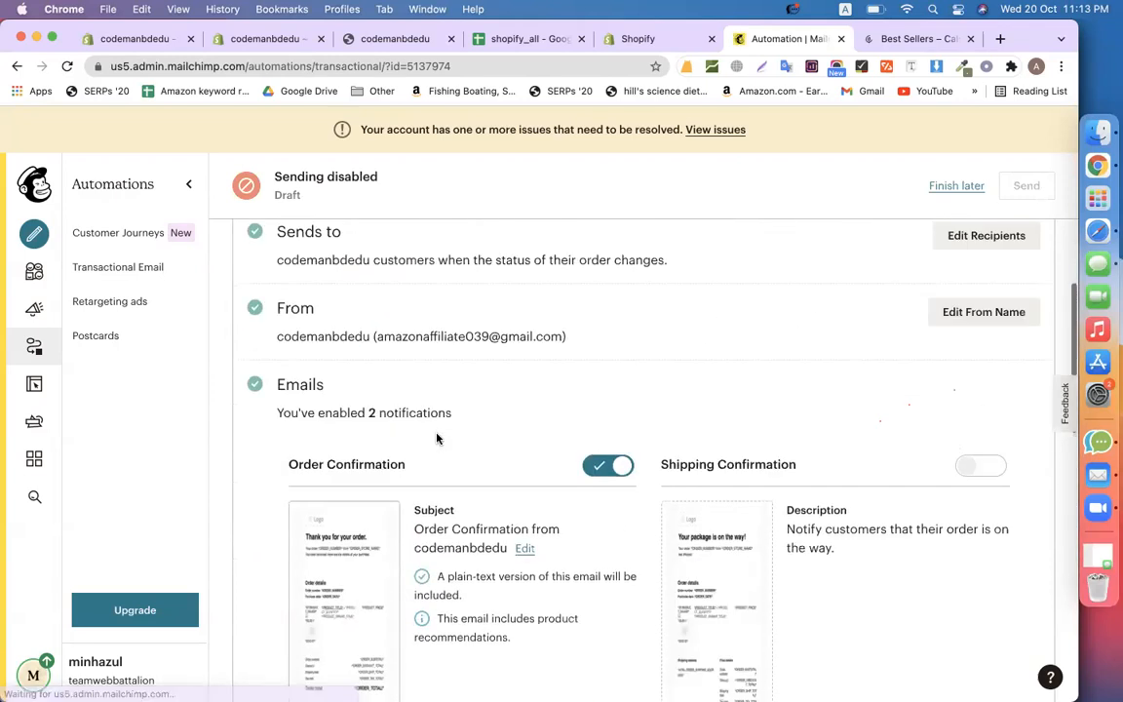
scroll(436, 438, up, 2)
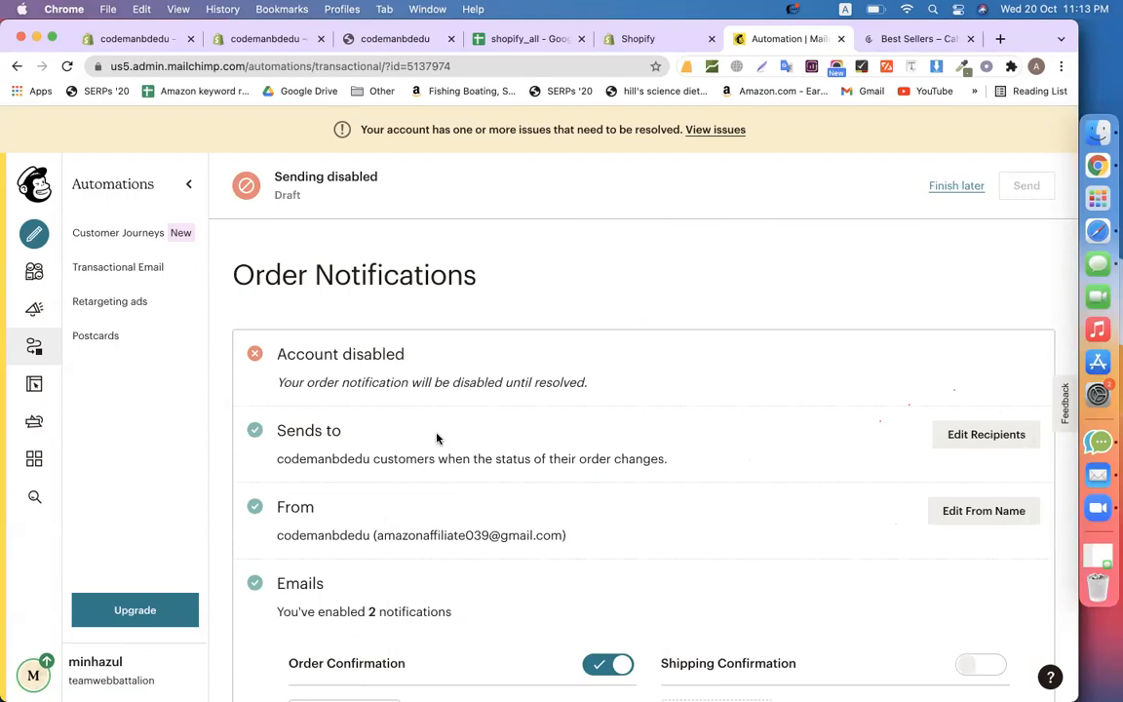
scroll(437, 438, down, 3)
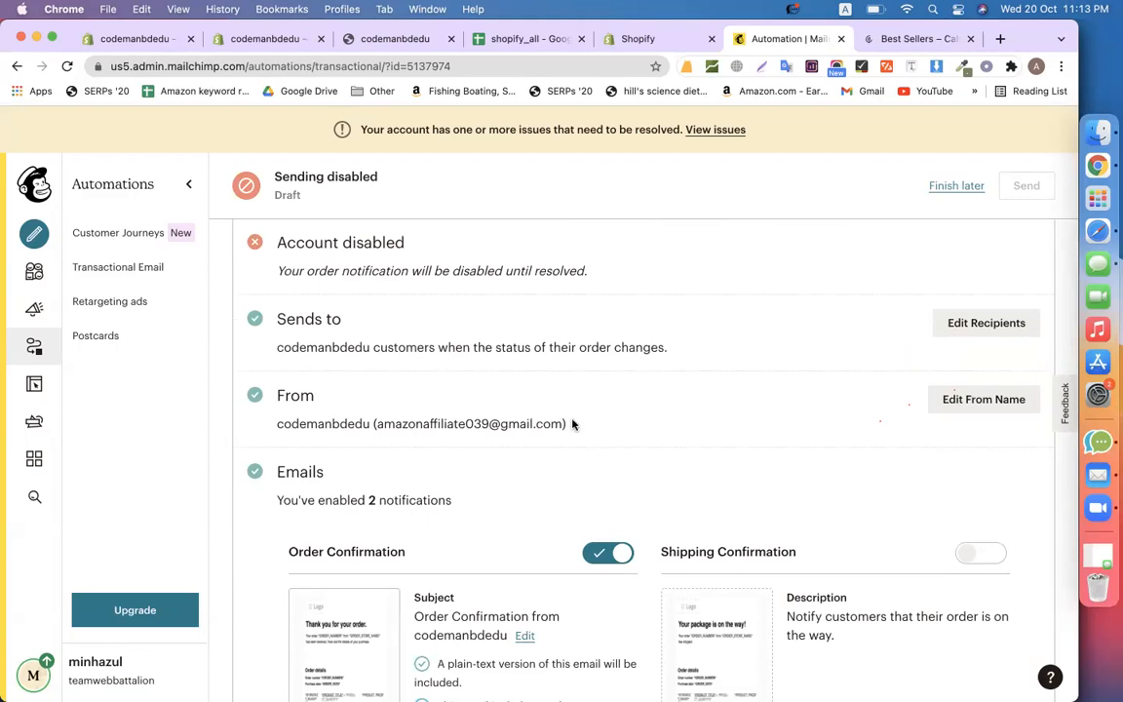
drag(563, 421, 379, 418)
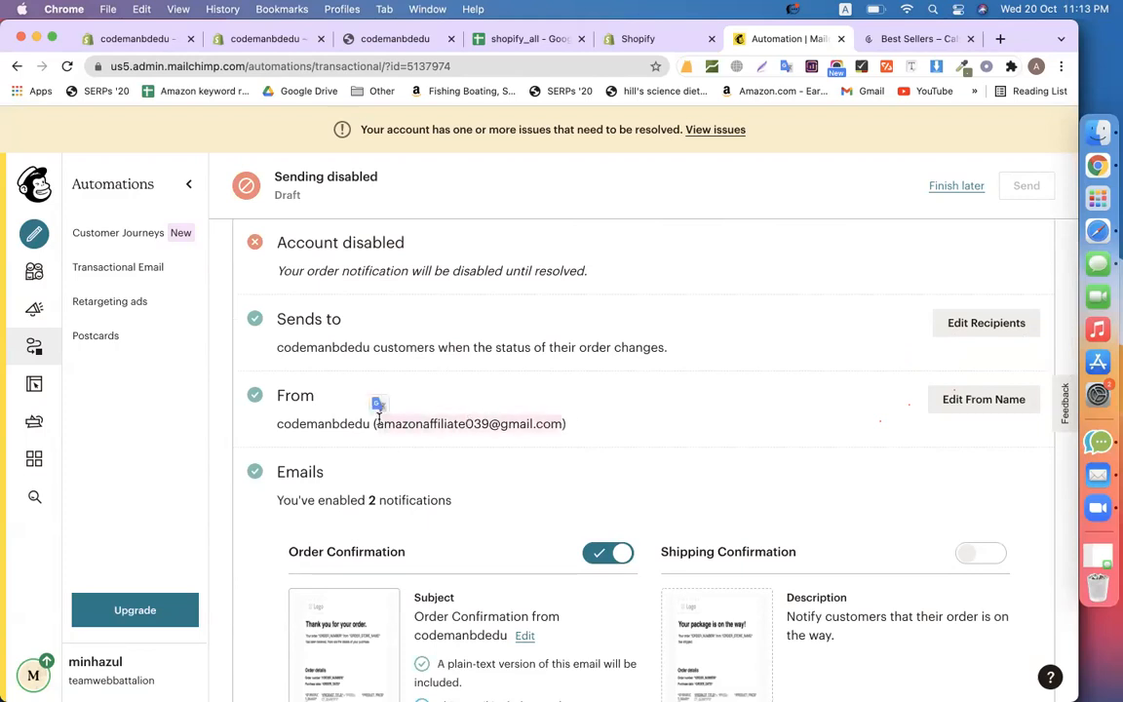
triple_click(421, 422)
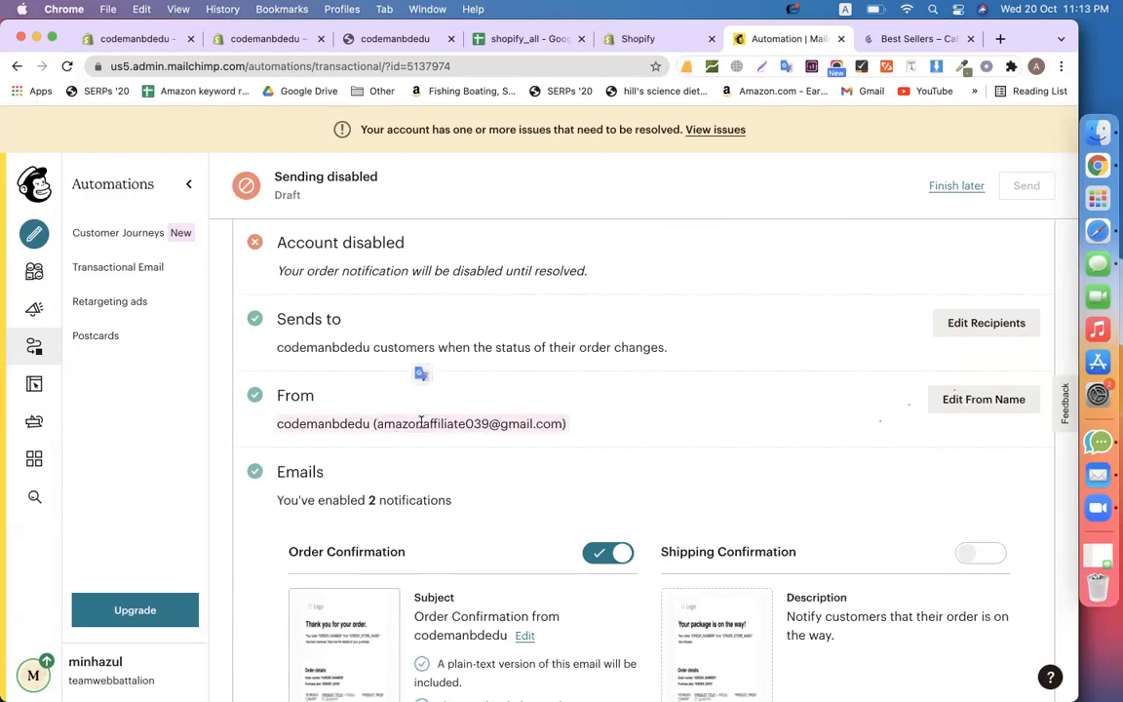
click(687, 424)
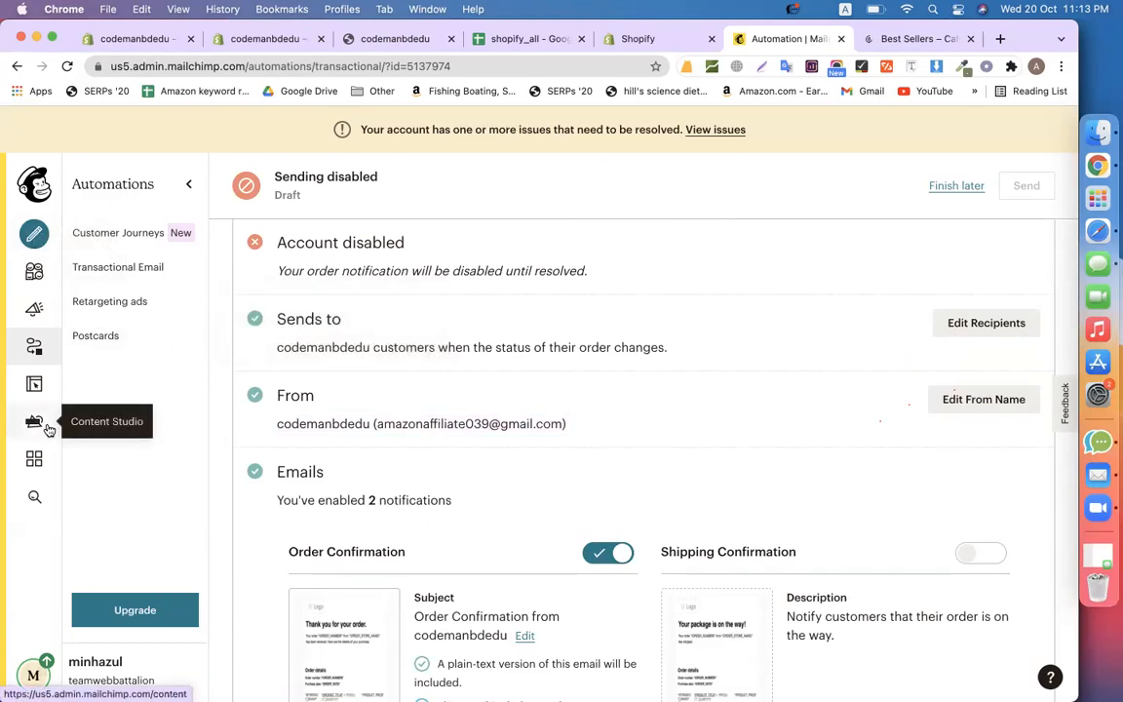
Open the codemanbdedu connected-site settings from Integrations and scroll to the Abandoned Cart Email option
click(35, 458)
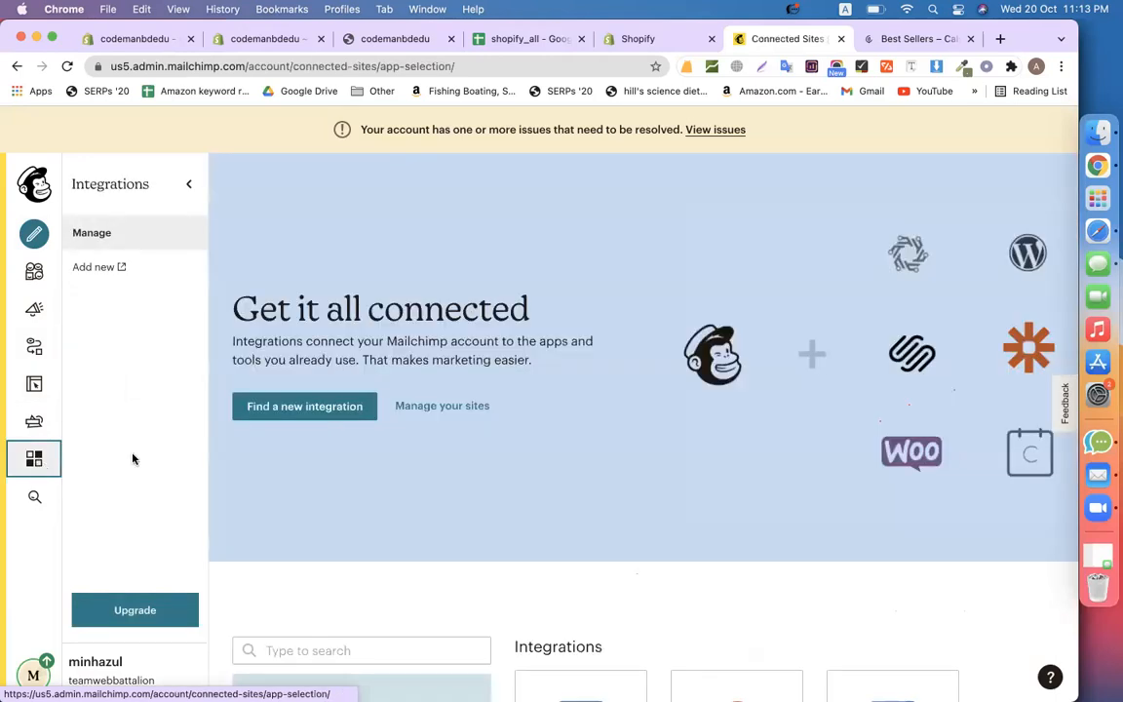
scroll(515, 519, down, 1)
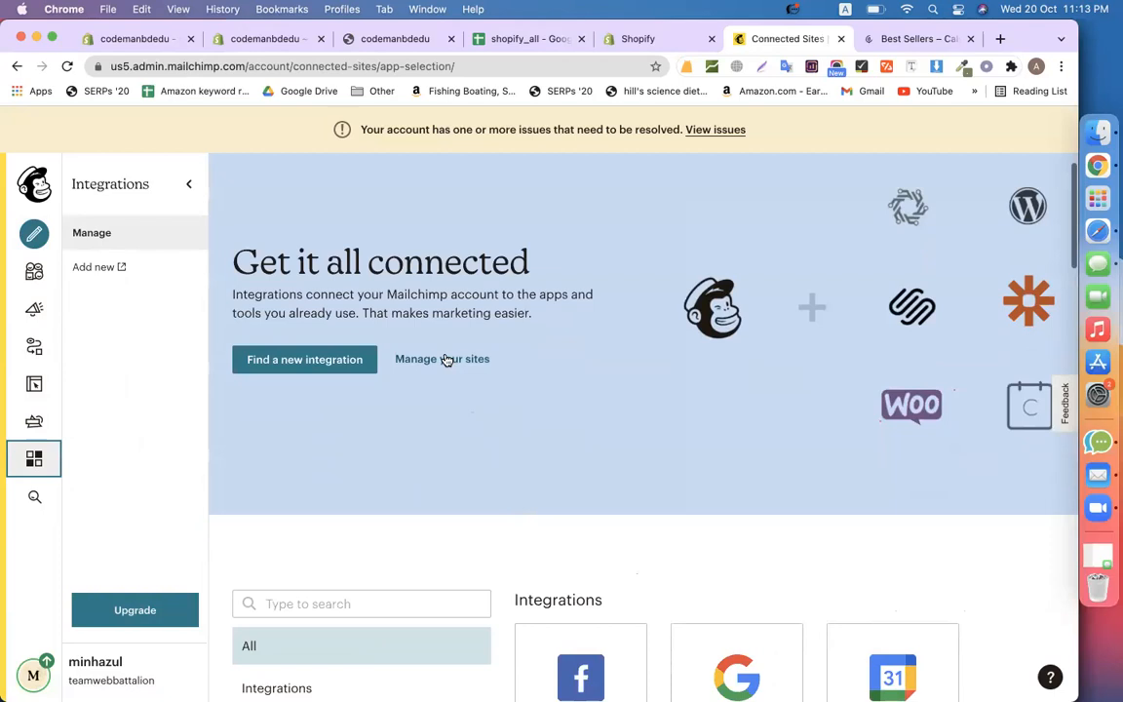
click(445, 359)
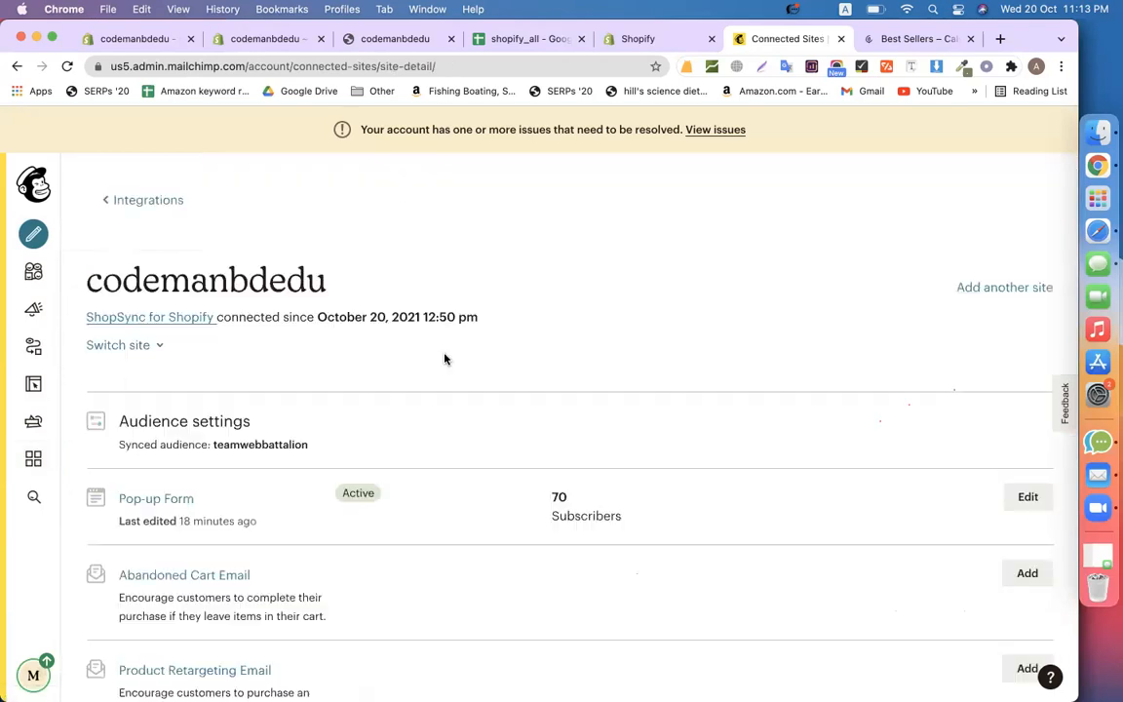
scroll(444, 360, down, 5)
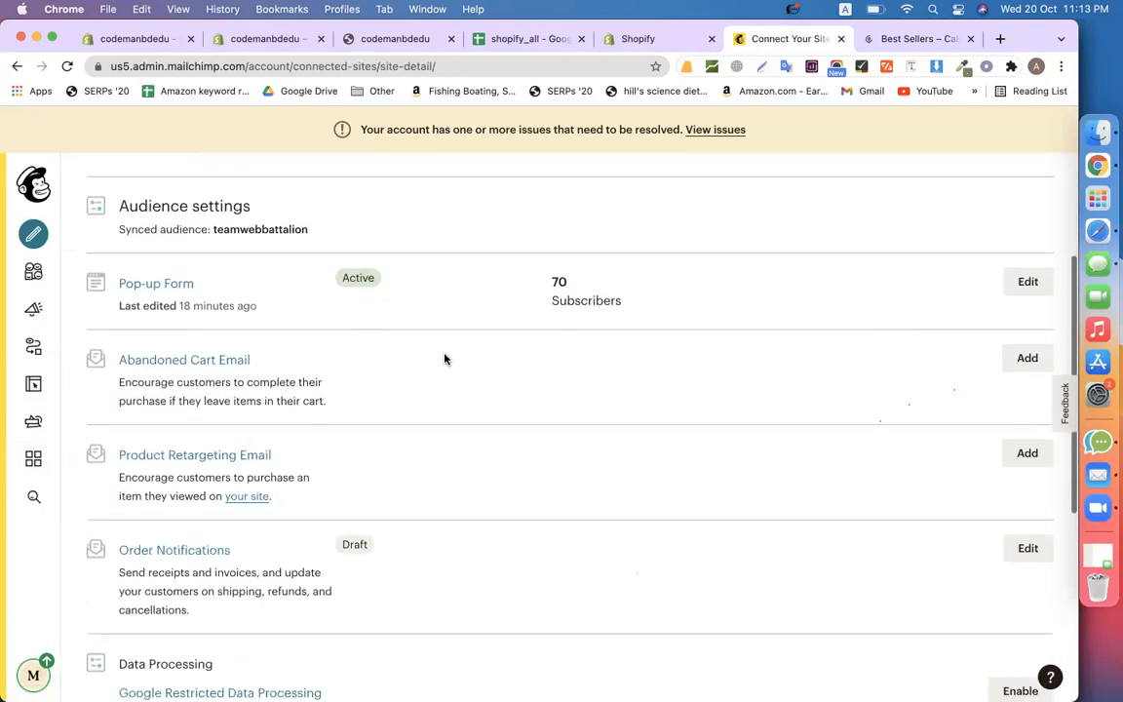
scroll(409, 446, down, 3)
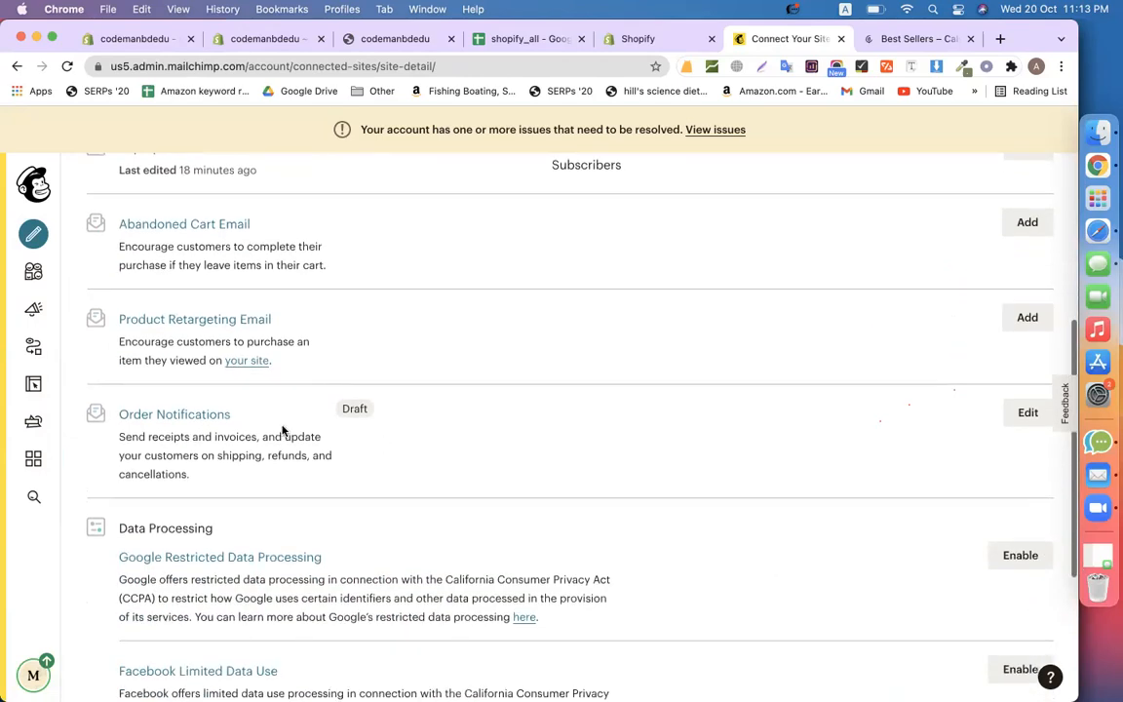
scroll(473, 431, up, 3)
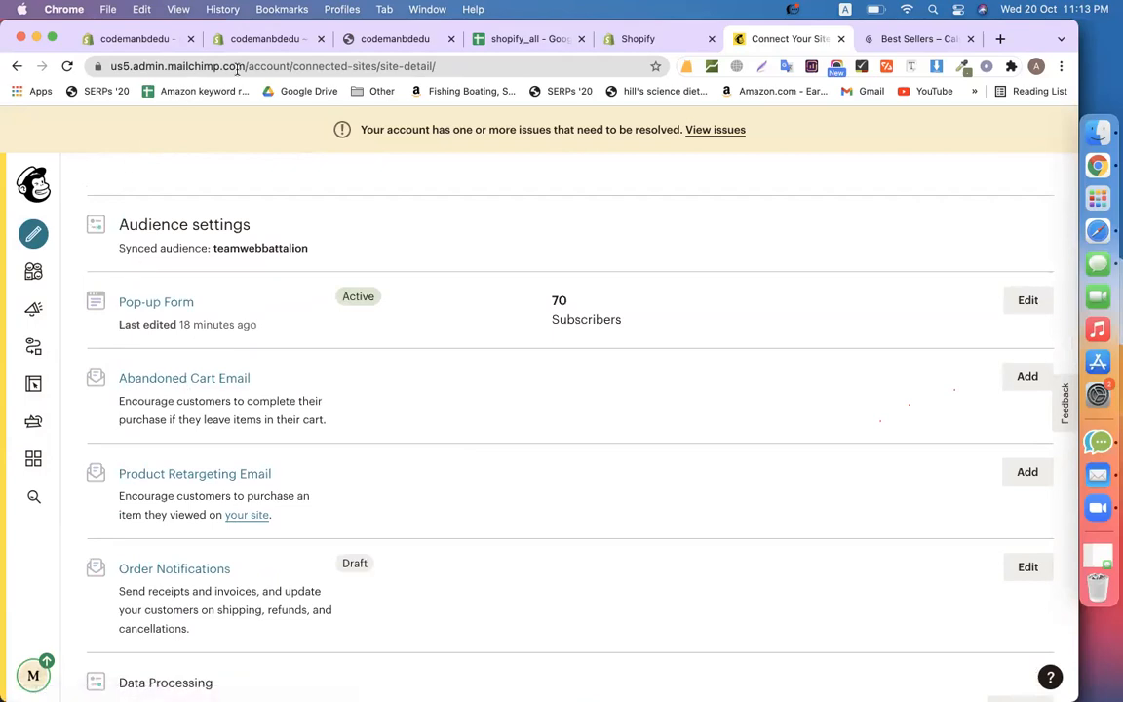
Open the Wax Product page ($50.00 USD) on the Shopify preview storefront
click(245, 41)
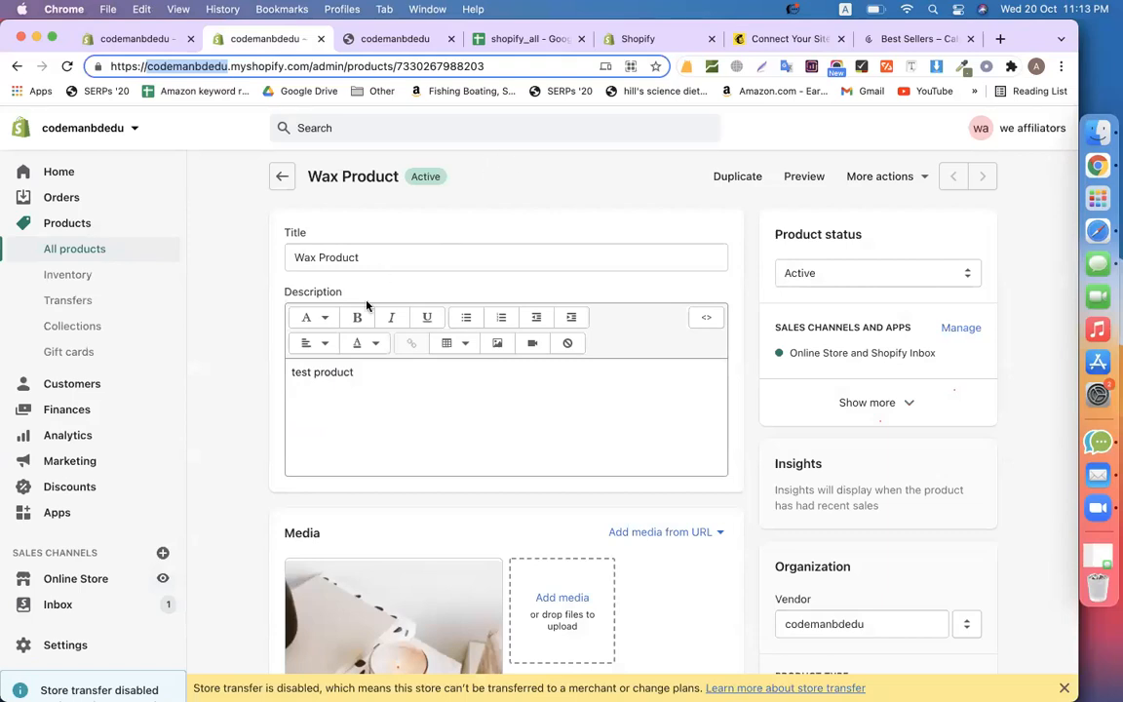
click(802, 183)
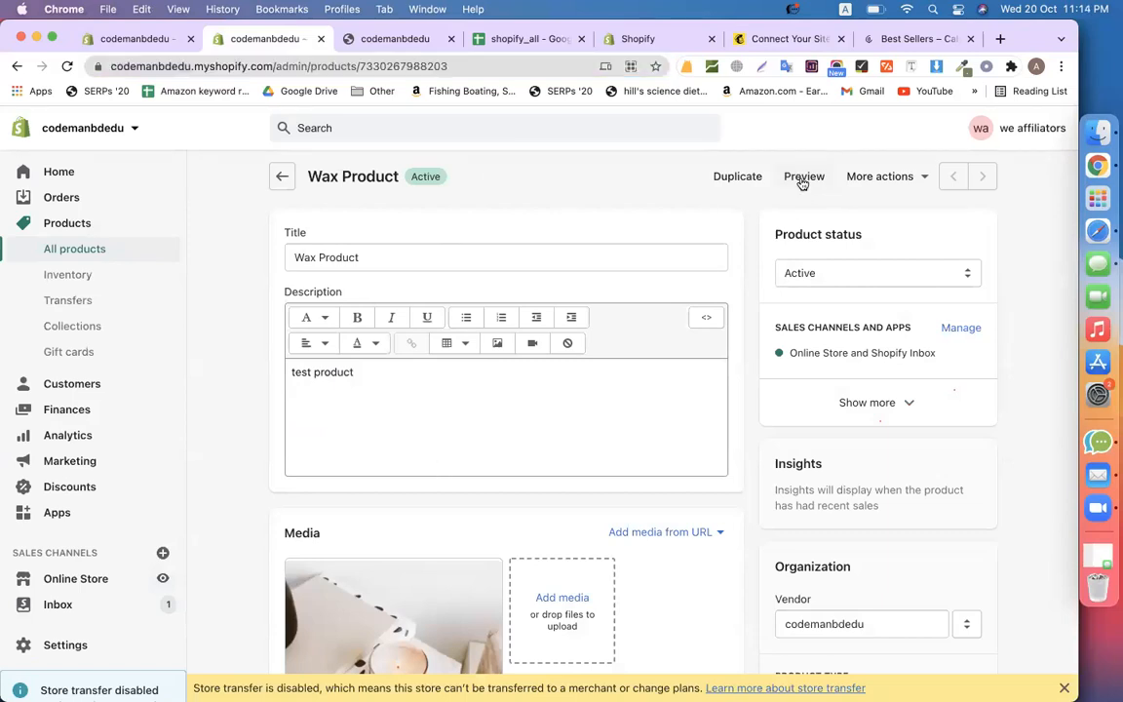
click(401, 39)
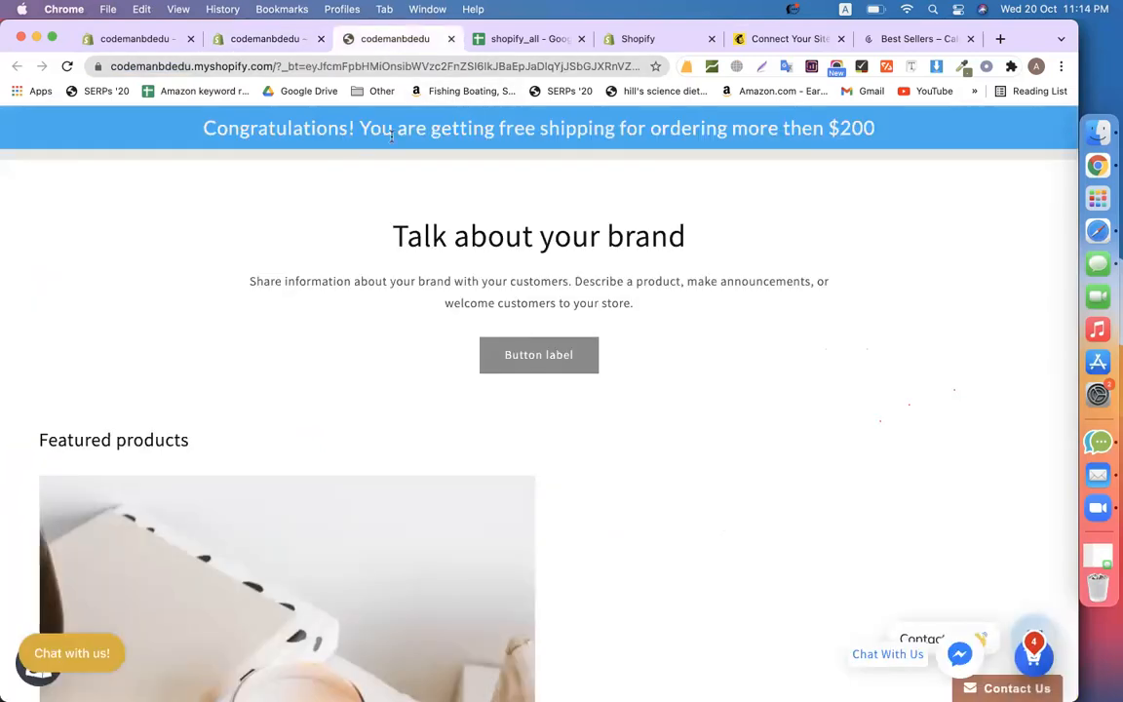
scroll(298, 506, down, 10)
click(78, 425)
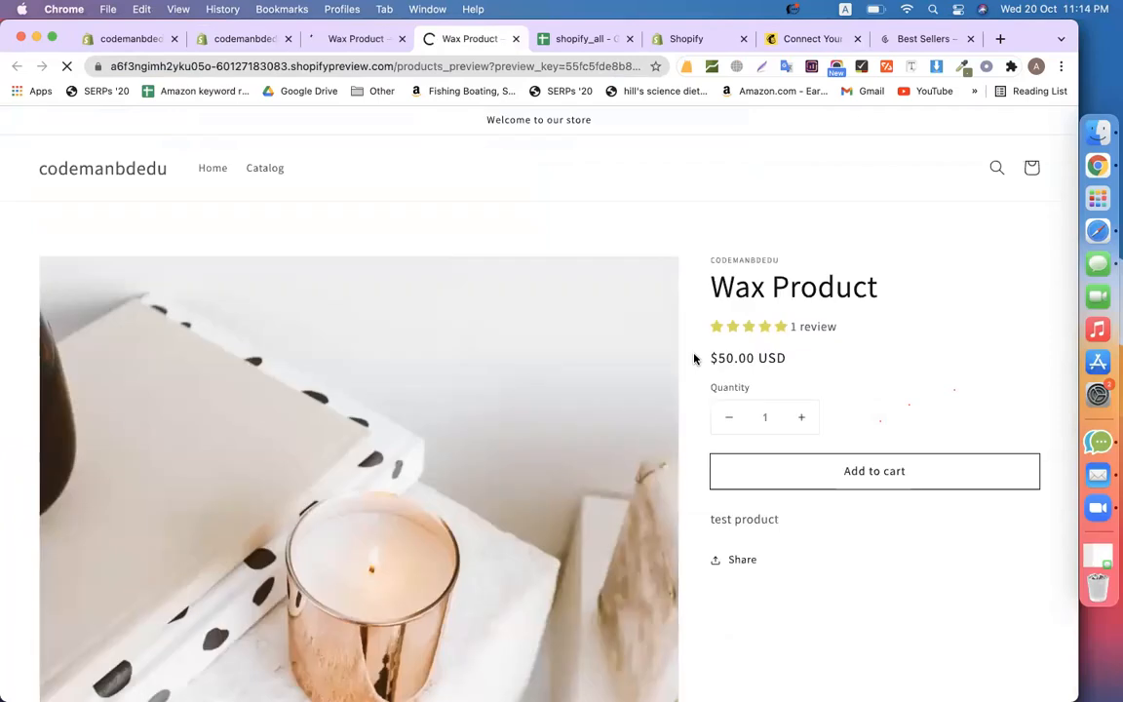
Add one Wax Product (50.00 USD) to the cart, close the popup and drawer, return to Mailchimp
click(845, 484)
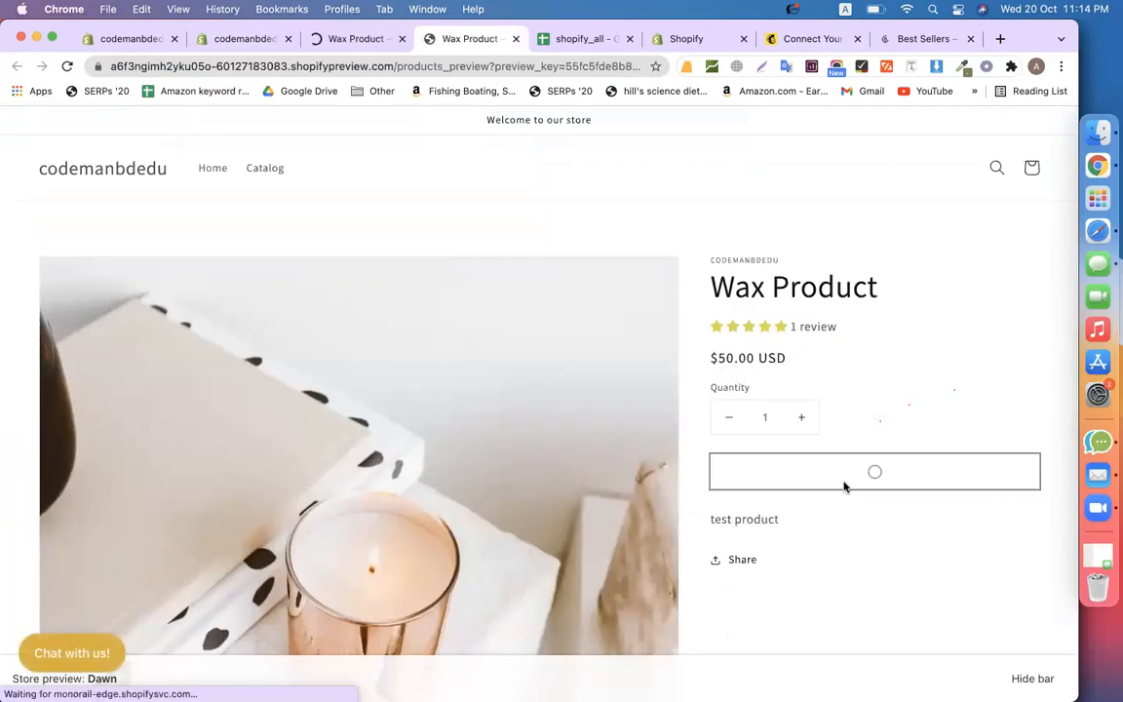
click(743, 245)
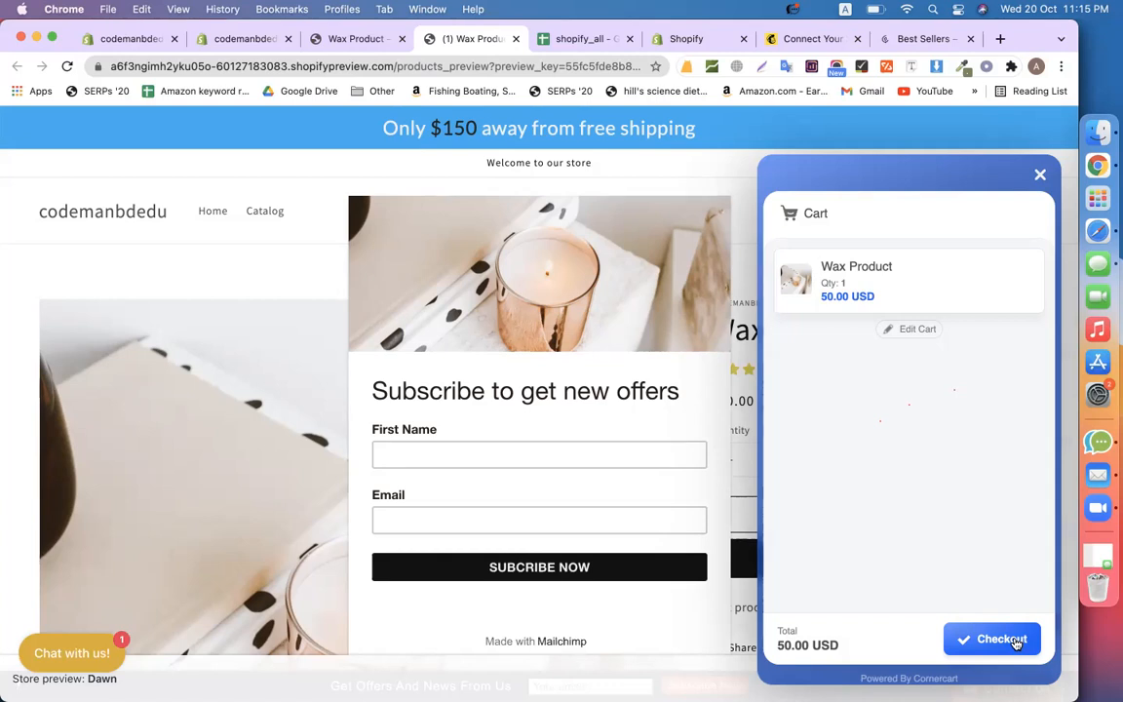
click(816, 159)
click(795, 46)
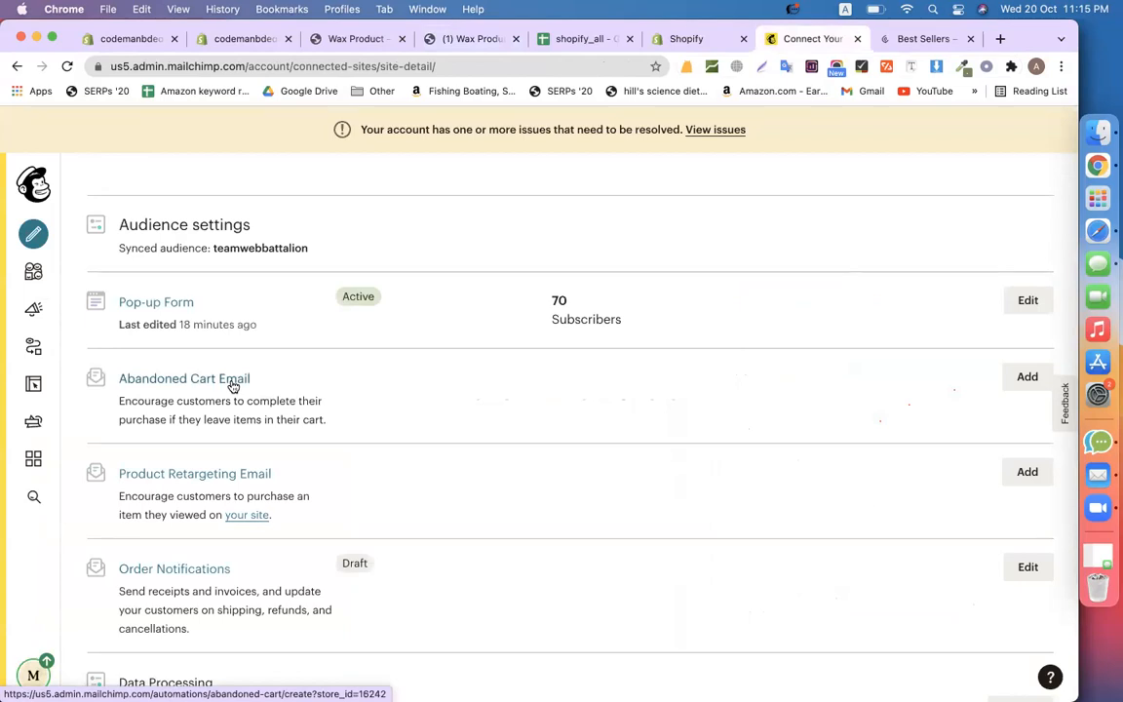
Add an Abandoned Cart Email sent 6 hours after abandonment and resolve its missing cart-link content
click(1009, 379)
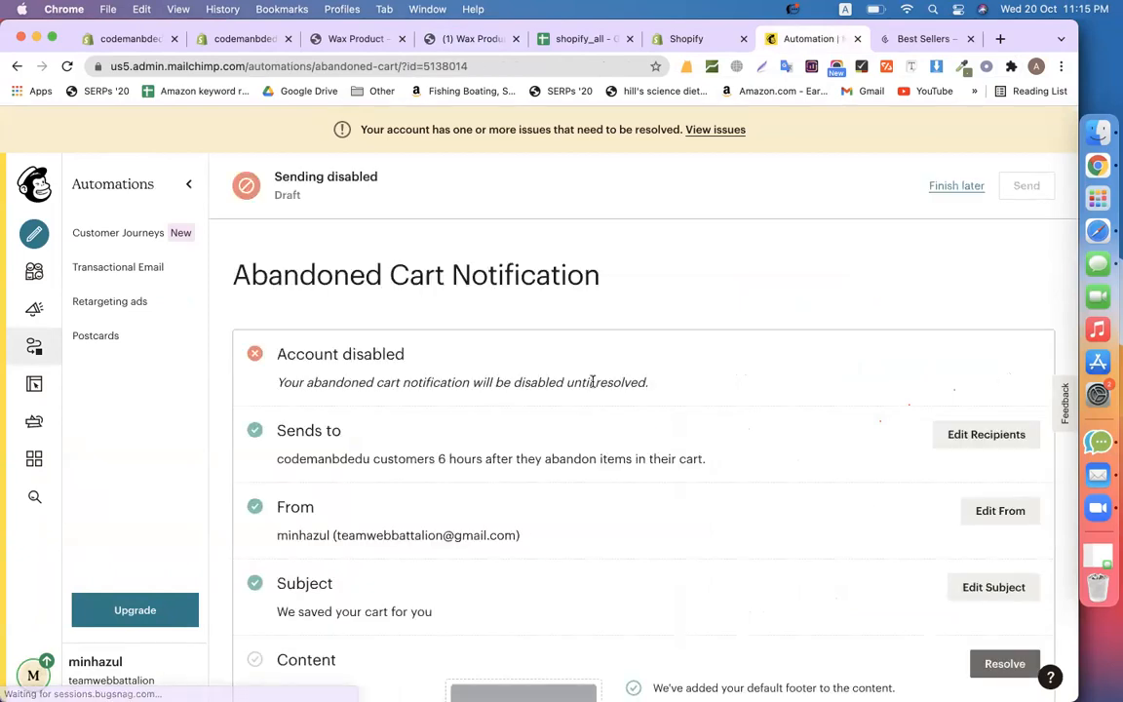
scroll(593, 384, down, 3)
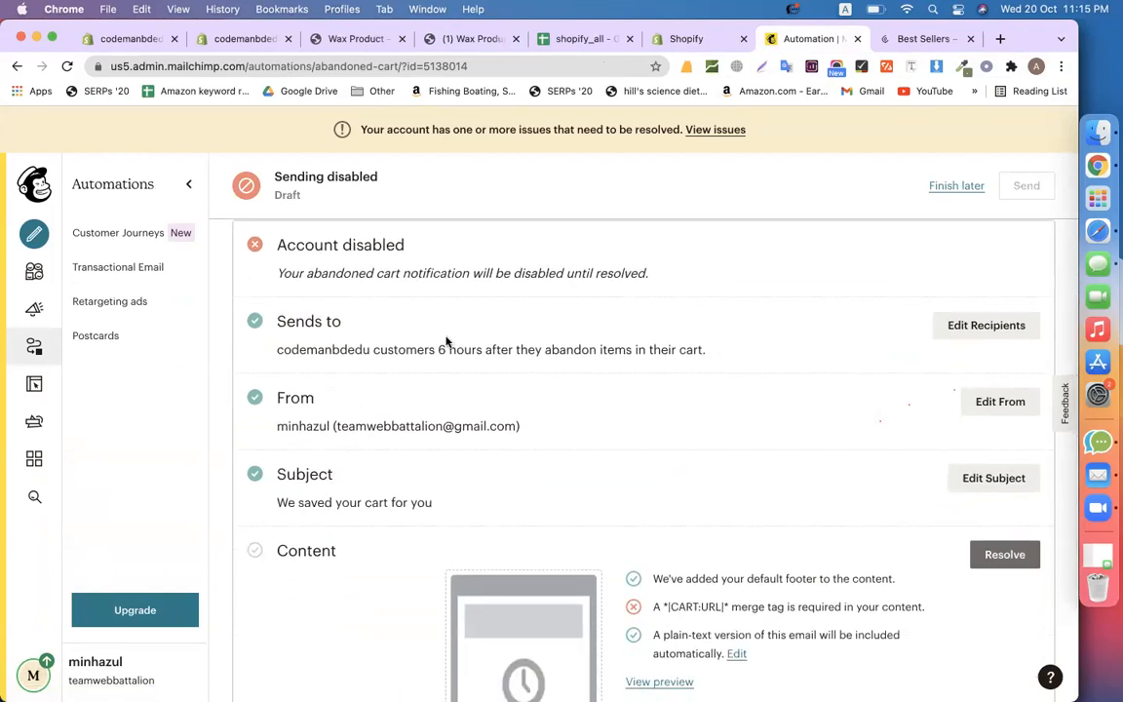
drag(438, 346, 739, 359)
scroll(738, 361, down, 3)
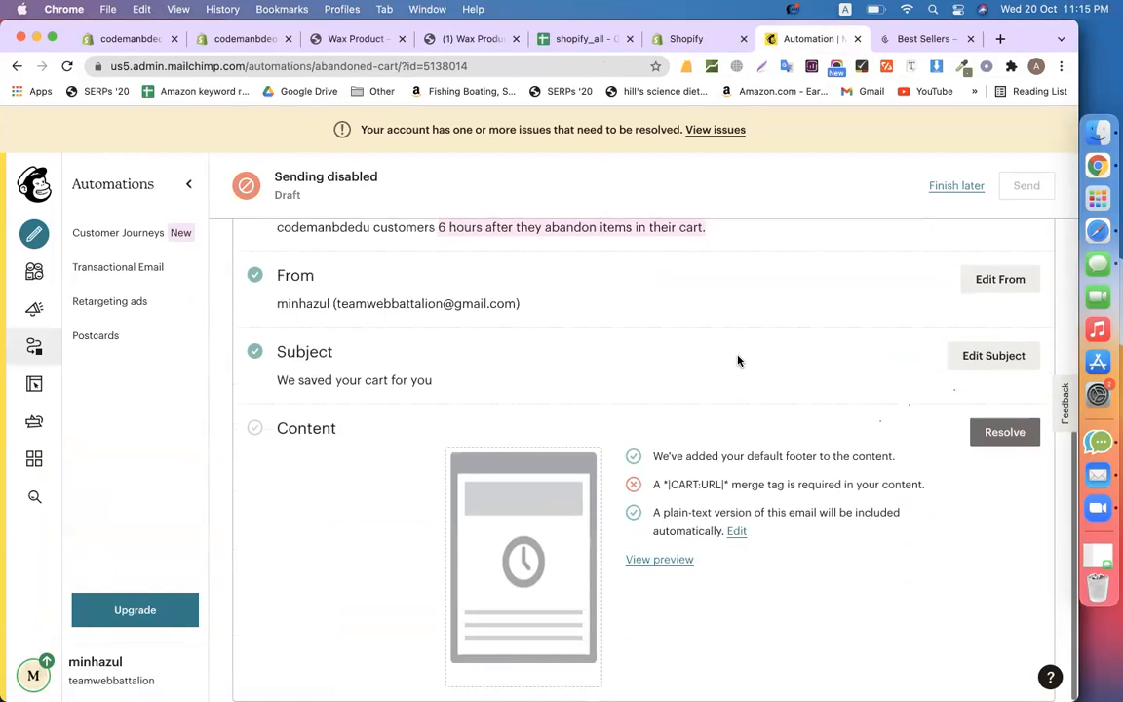
scroll(346, 430, up, 5)
double_click(311, 390)
scroll(307, 488, down, 4)
scroll(314, 532, down, 1)
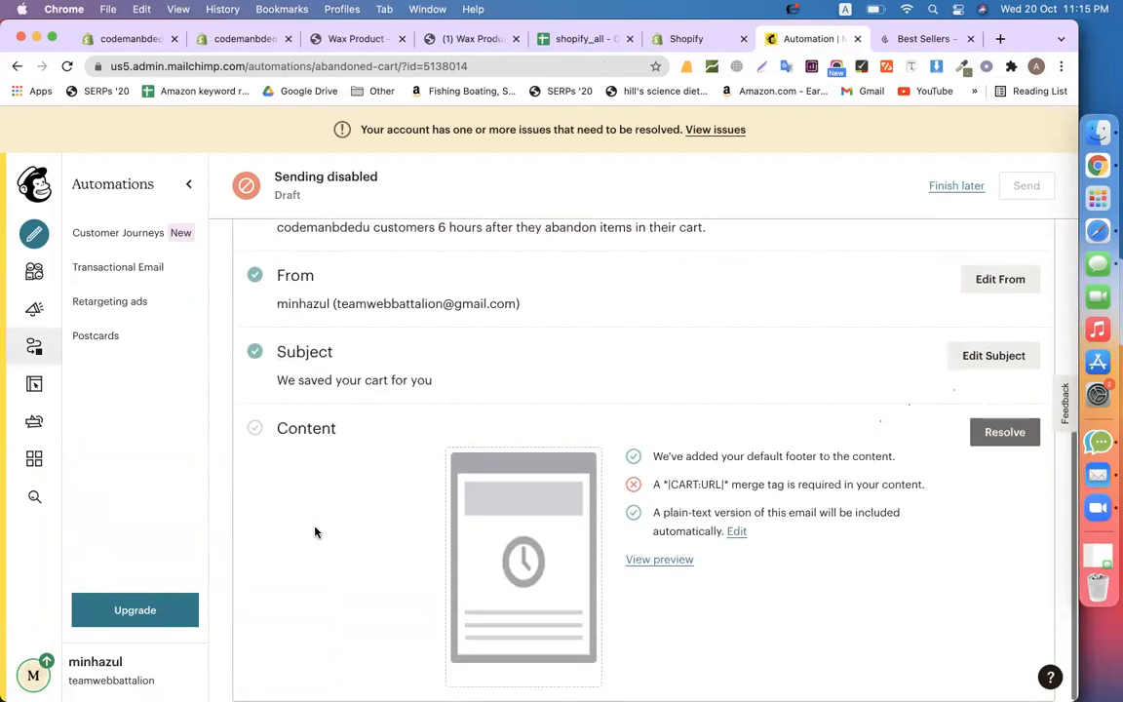
click(987, 435)
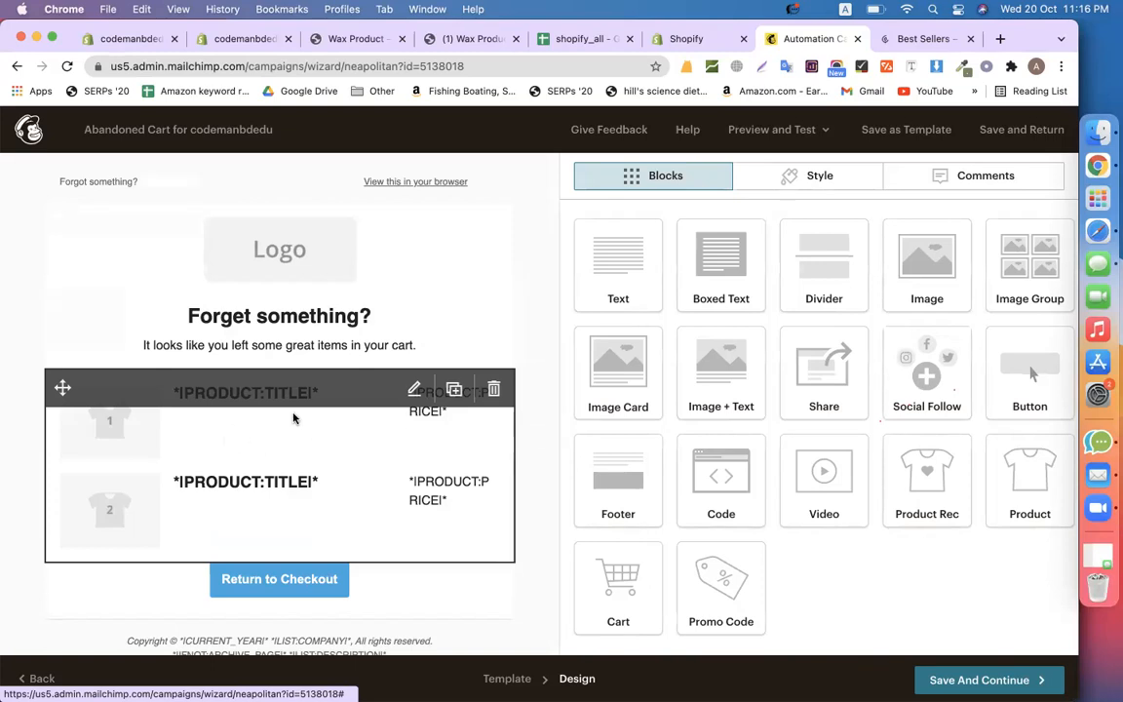
Replace the email's logo with the Calyan Wax Co image
click(299, 254)
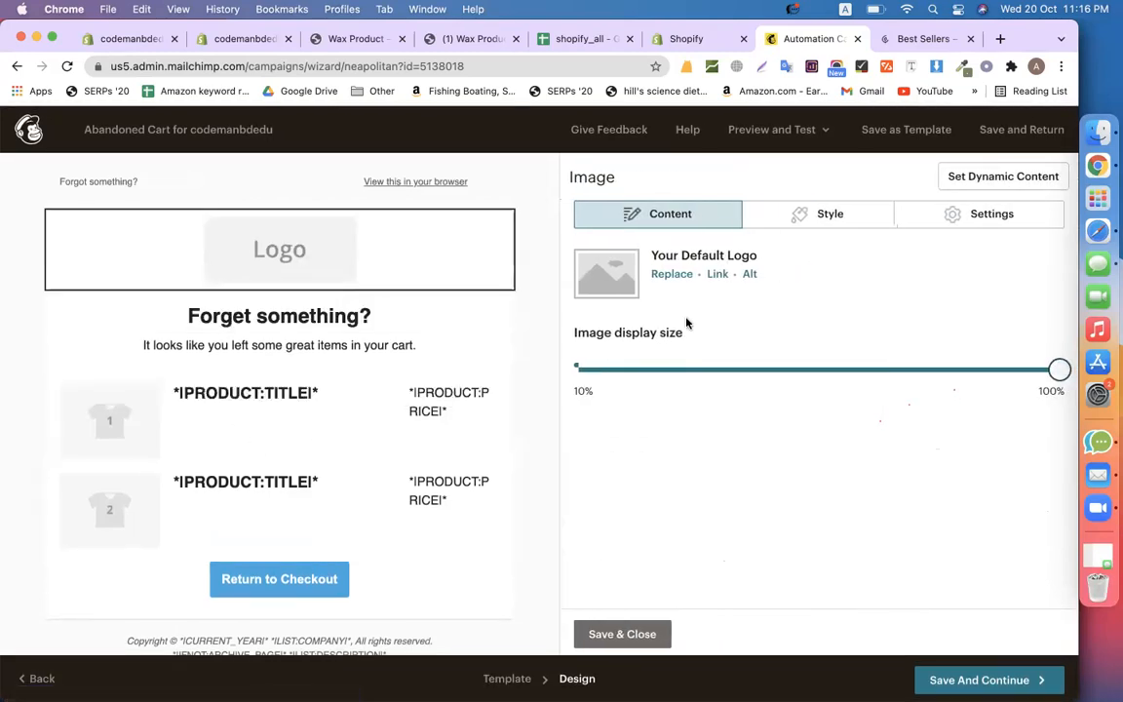
click(668, 275)
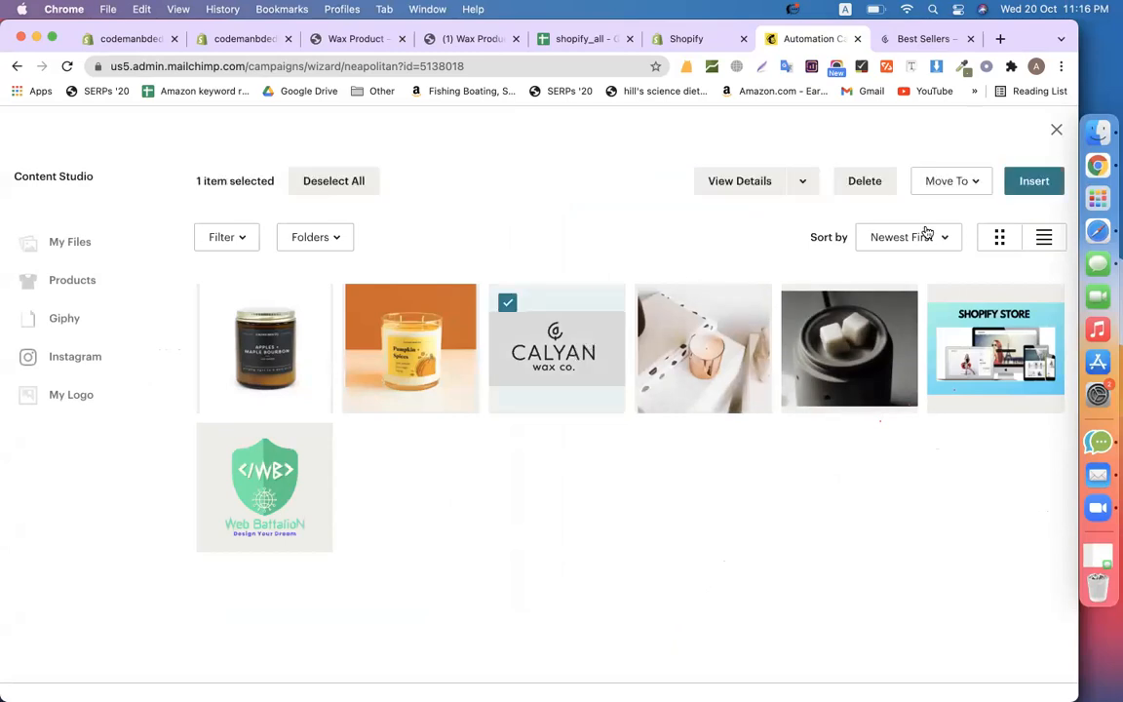
click(1033, 181)
Append "You can pay from below." to the 'Forget something?' intro sentence
scroll(346, 294, down, 3)
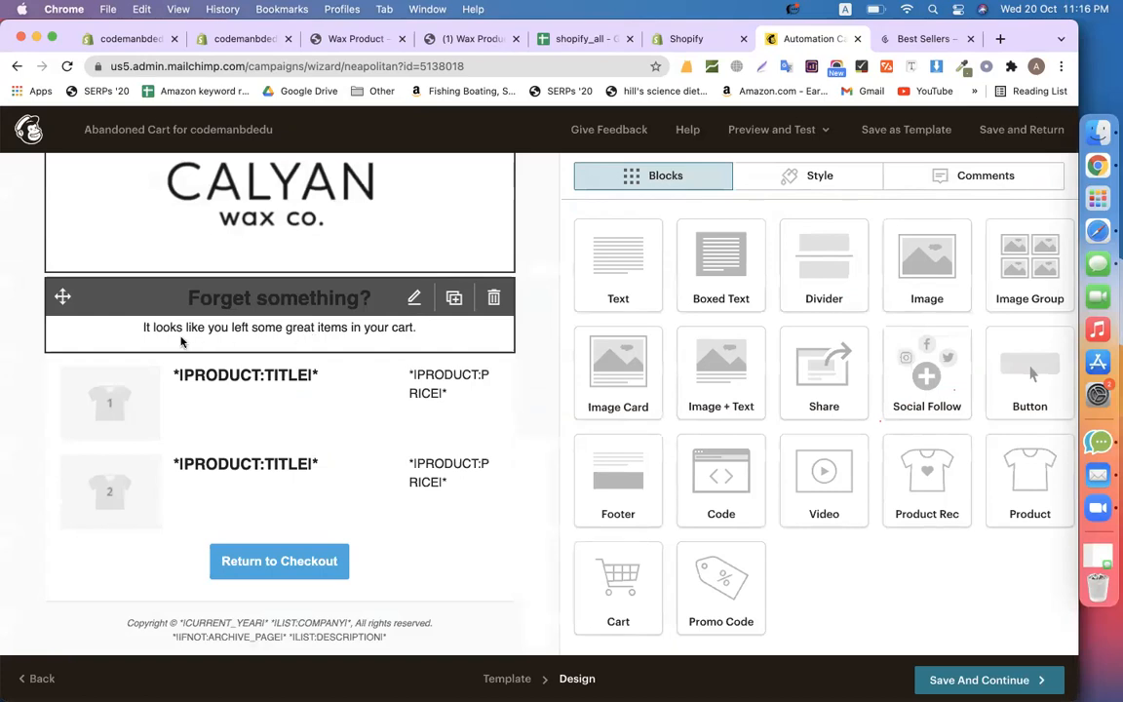
click(368, 340)
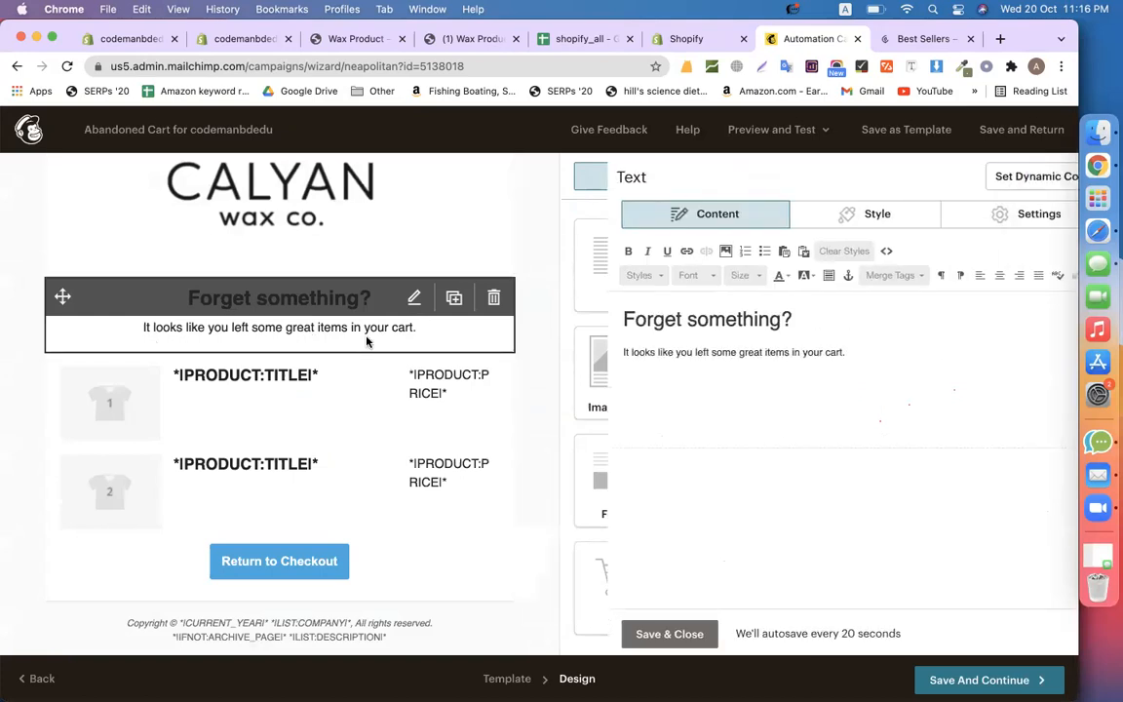
triple_click(669, 353)
click(820, 350)
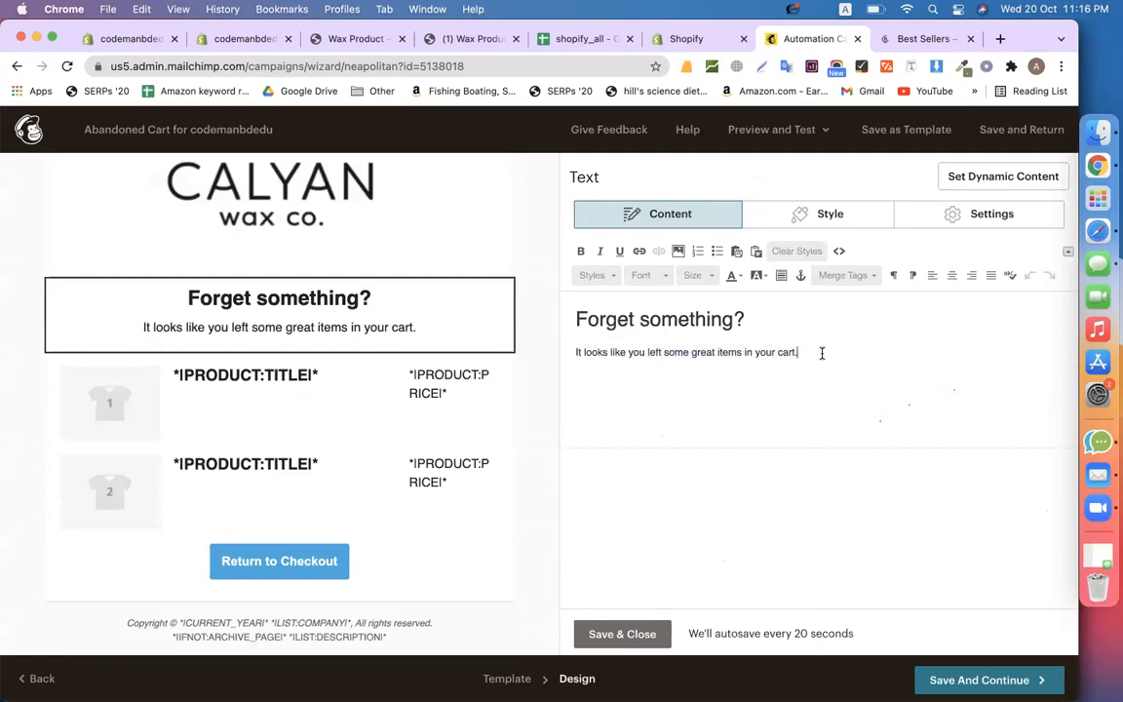
text(You can )
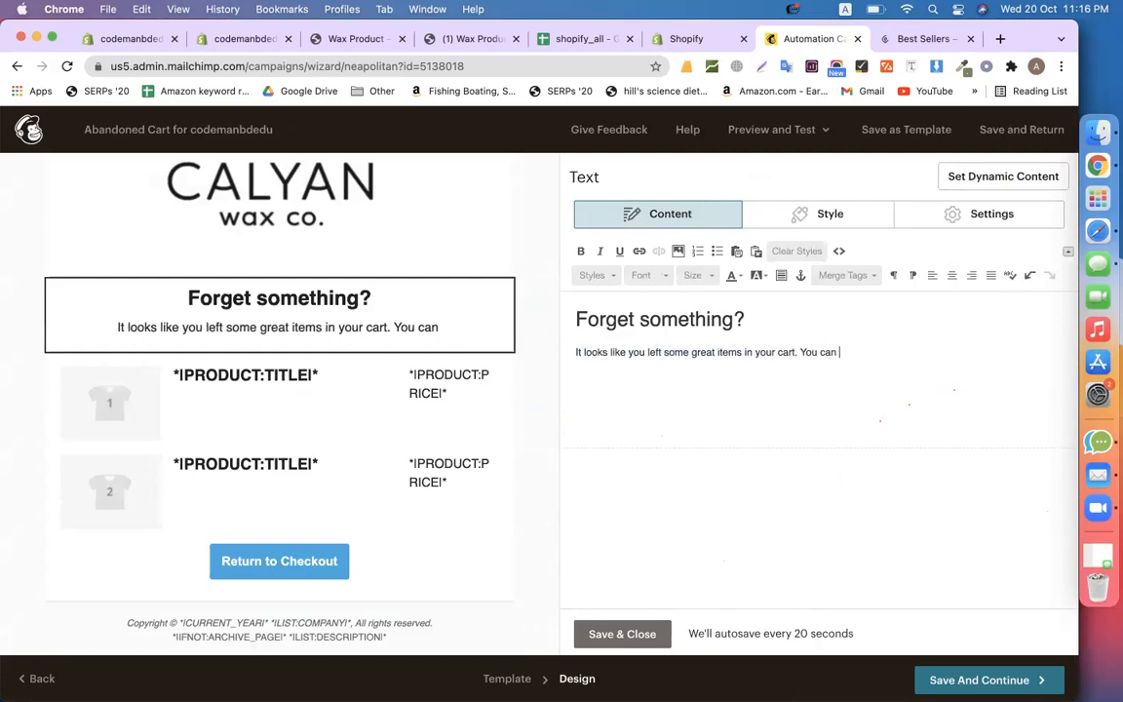
text(pay from )
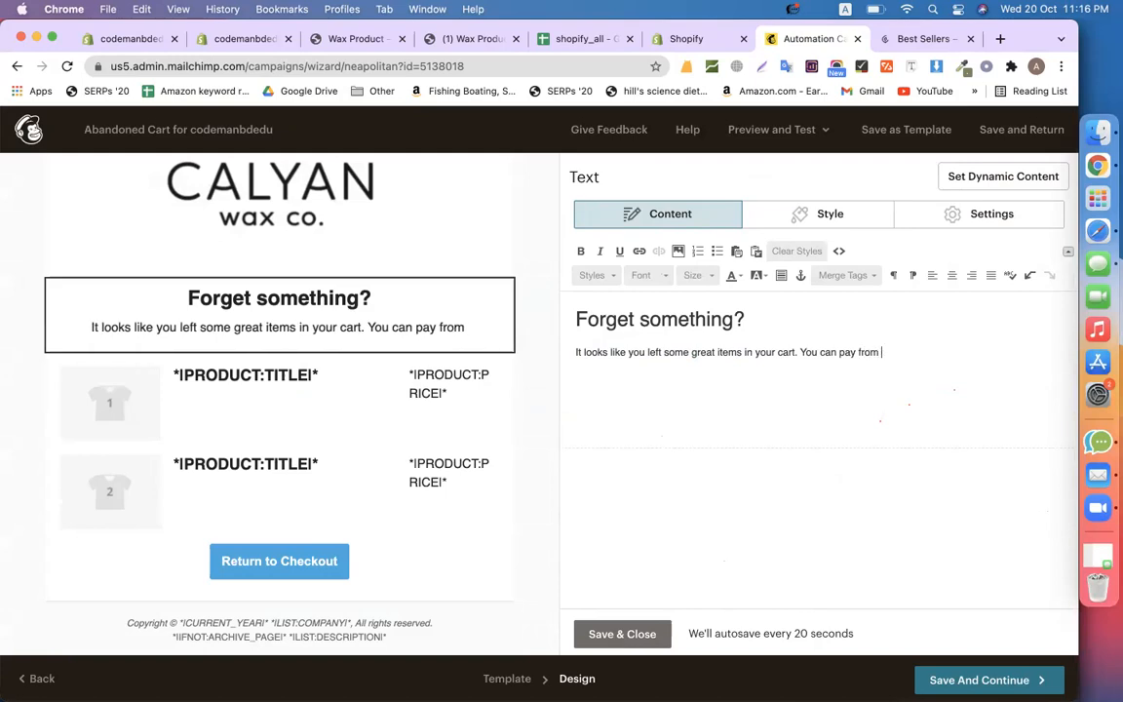
text(below.)
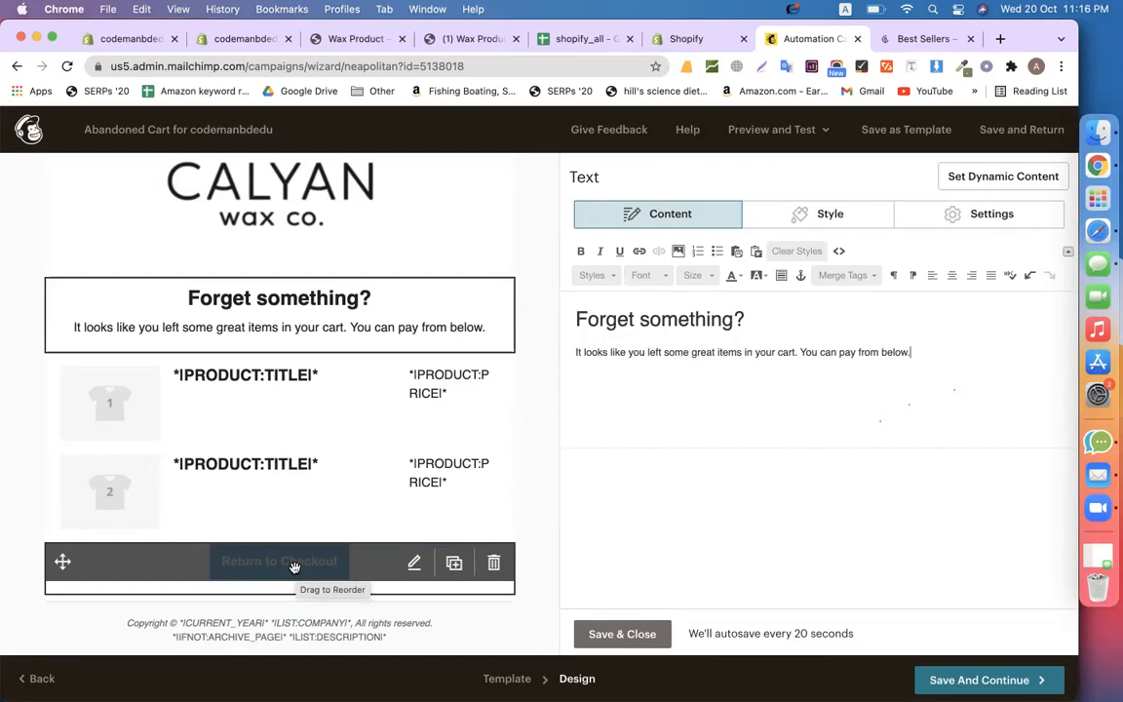
Start checkout for the Wax Product cart on the Shopify storefront
click(453, 39)
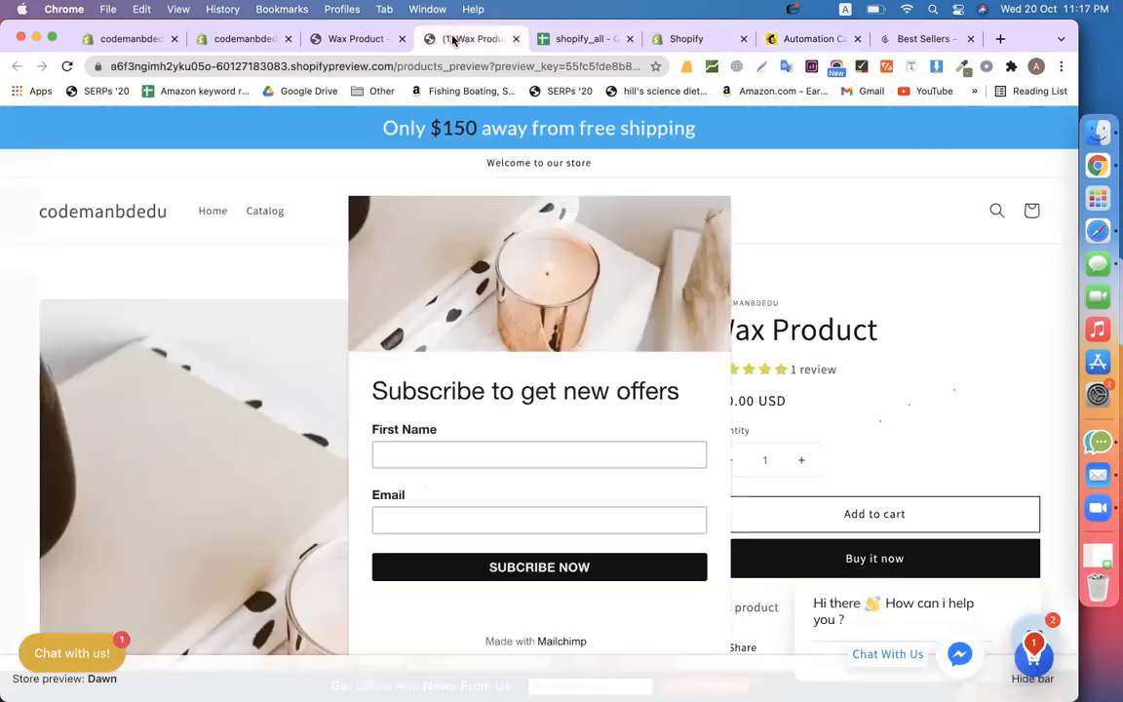
click(1025, 653)
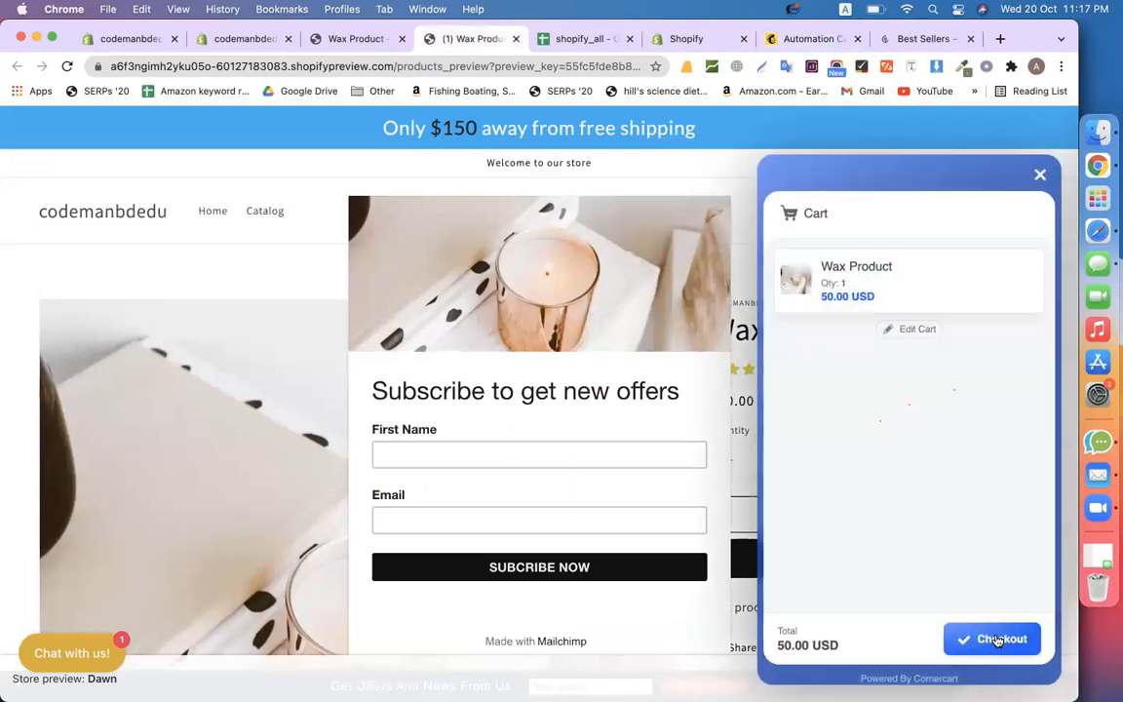
click(996, 639)
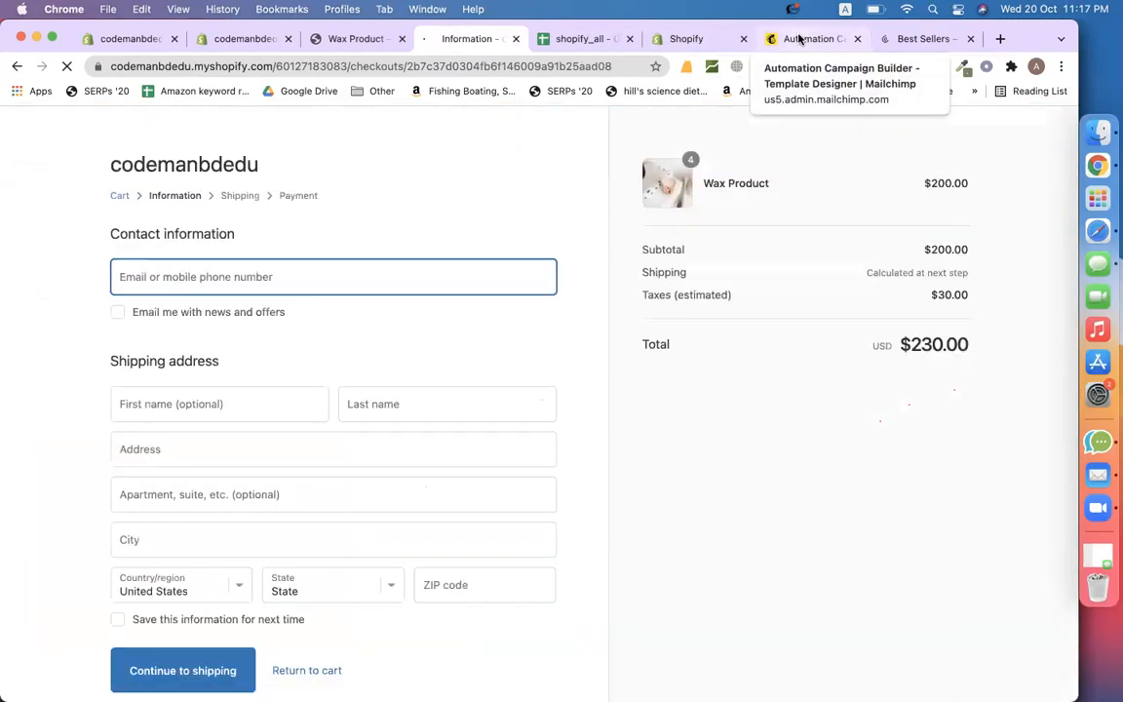
Save the abandoned-cart email design so its notification shows Content checked
click(798, 39)
click(993, 679)
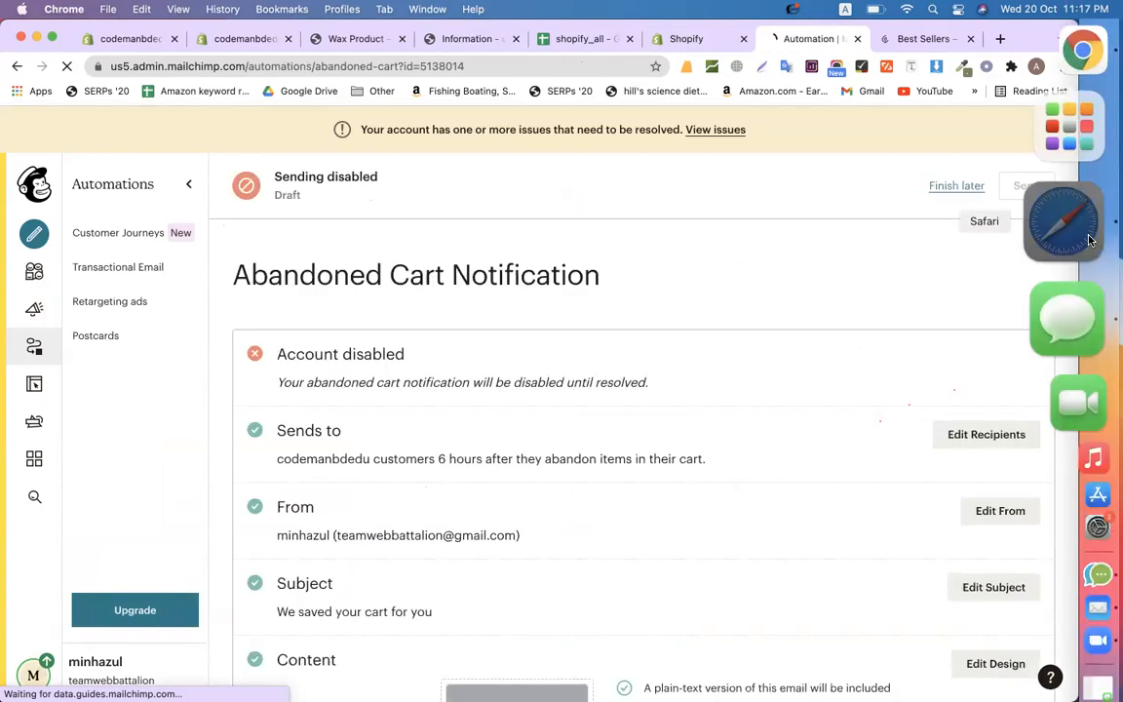
click(1067, 223)
Add the topic 'Epi-26(Mailchimp For Shopify)' to CMBD-101 Classwork and begin a new assignment
click(86, 68)
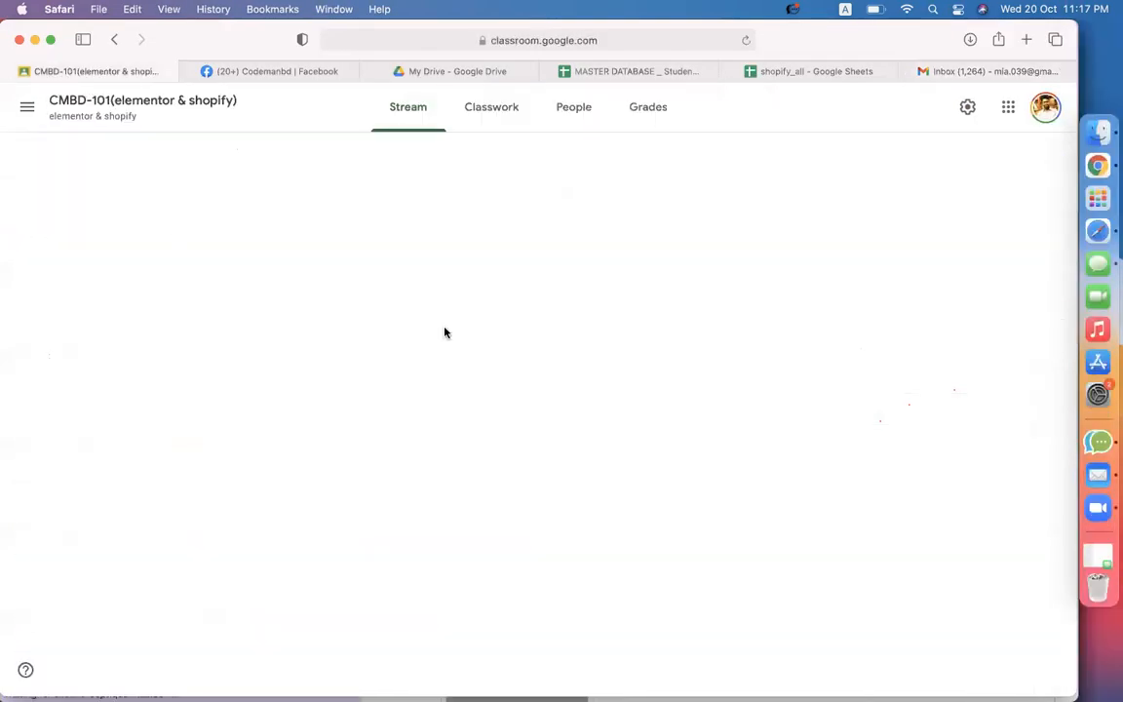
click(505, 116)
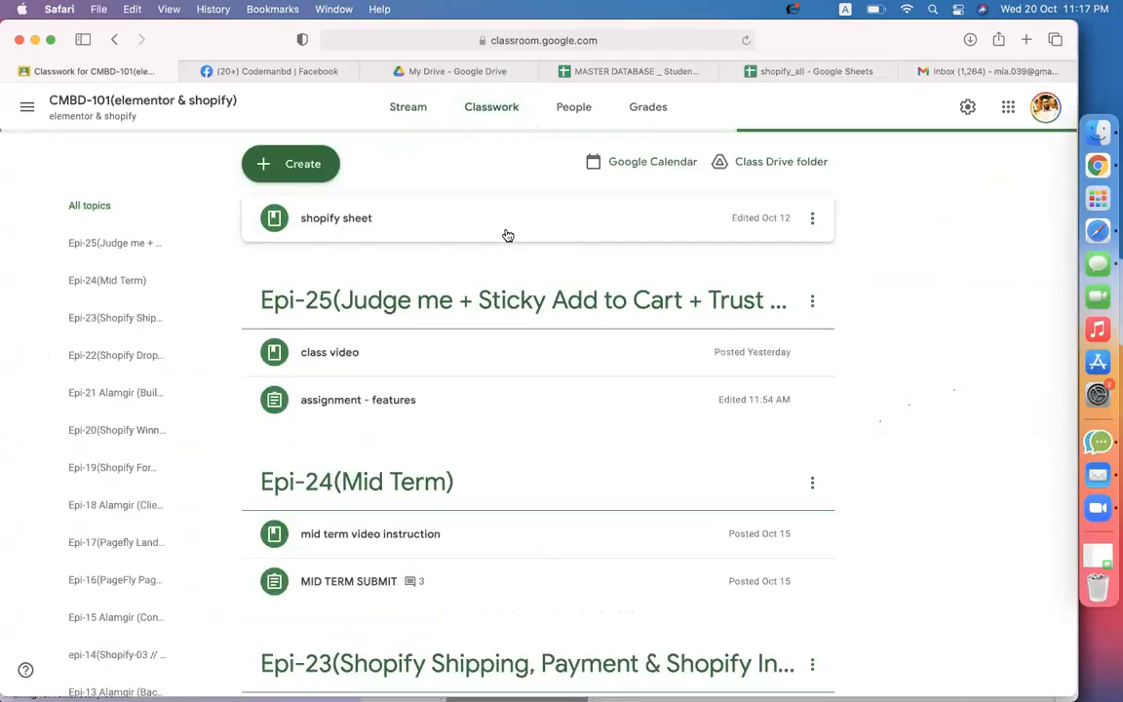
click(292, 164)
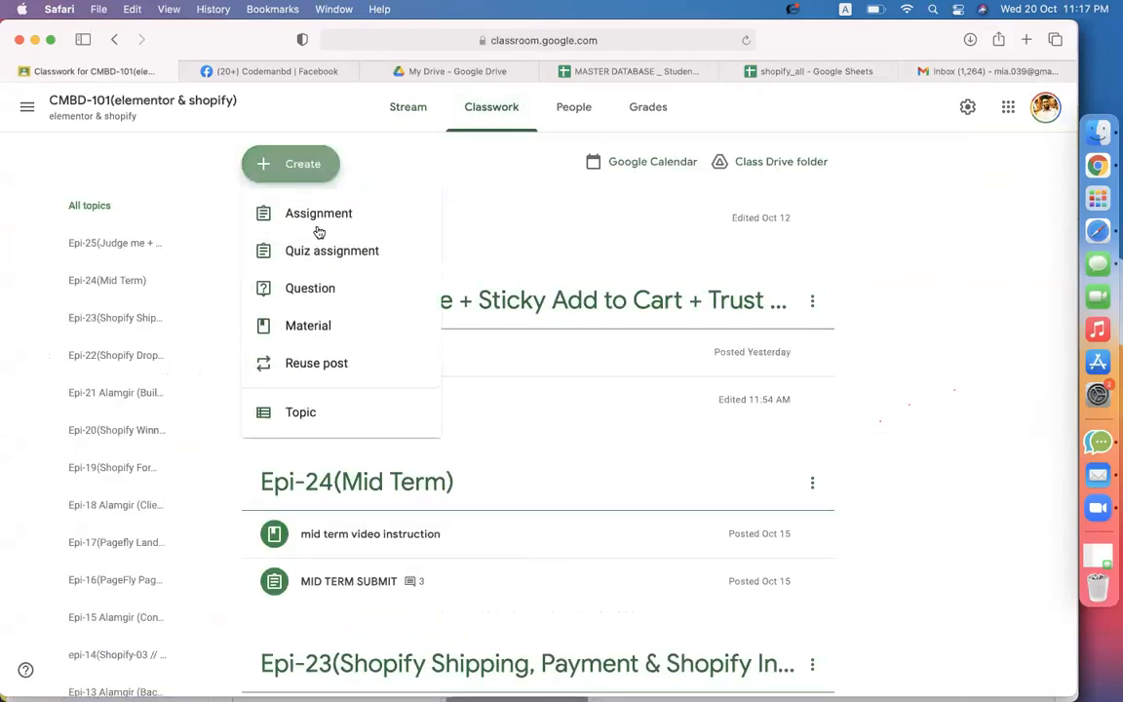
click(322, 413)
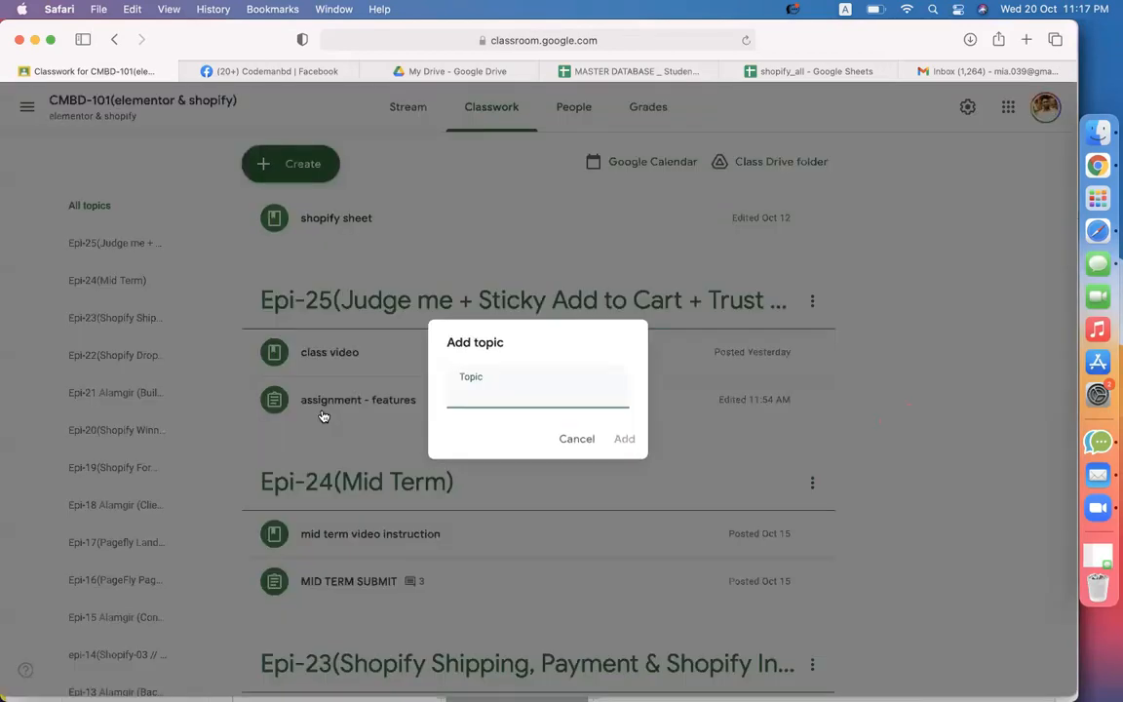
text(Epi-)
text(26)
text((Mailchimp Fo)
text(r Shopify)
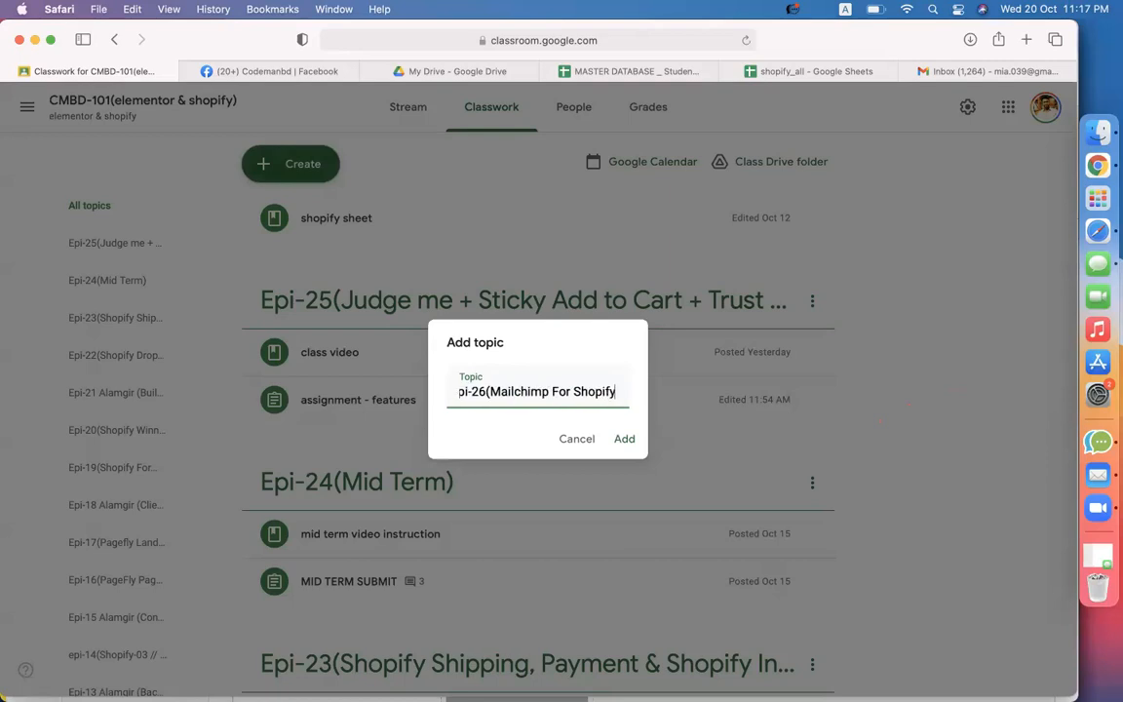
text())
key(Return)
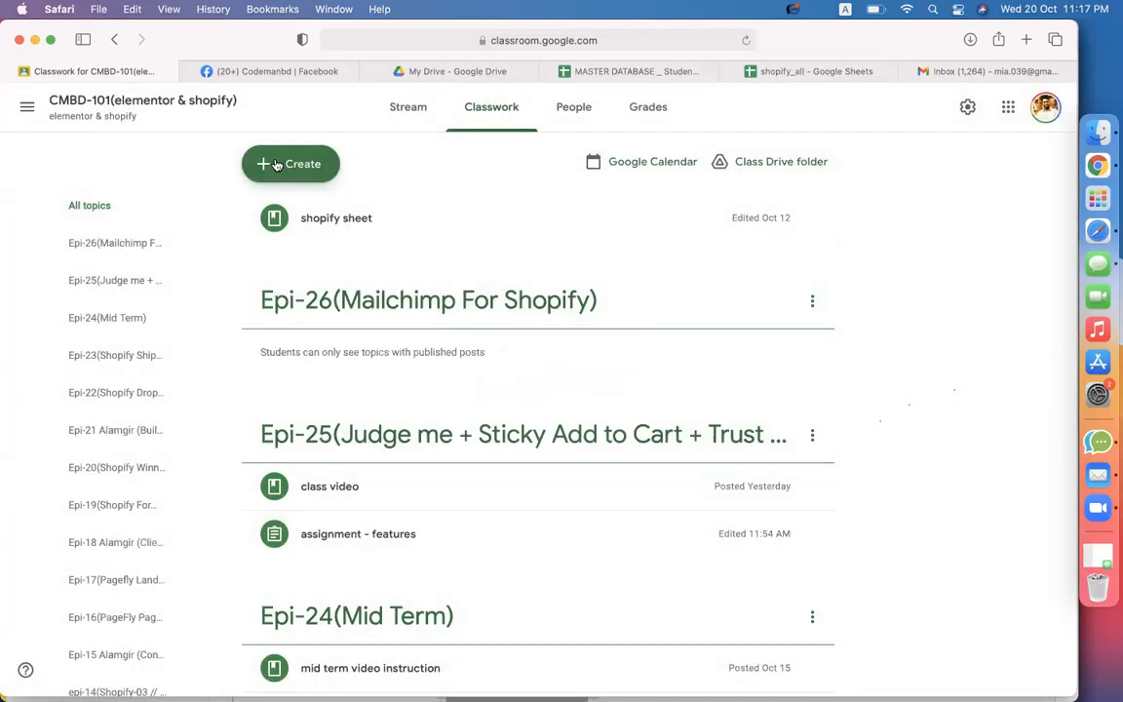
click(265, 164)
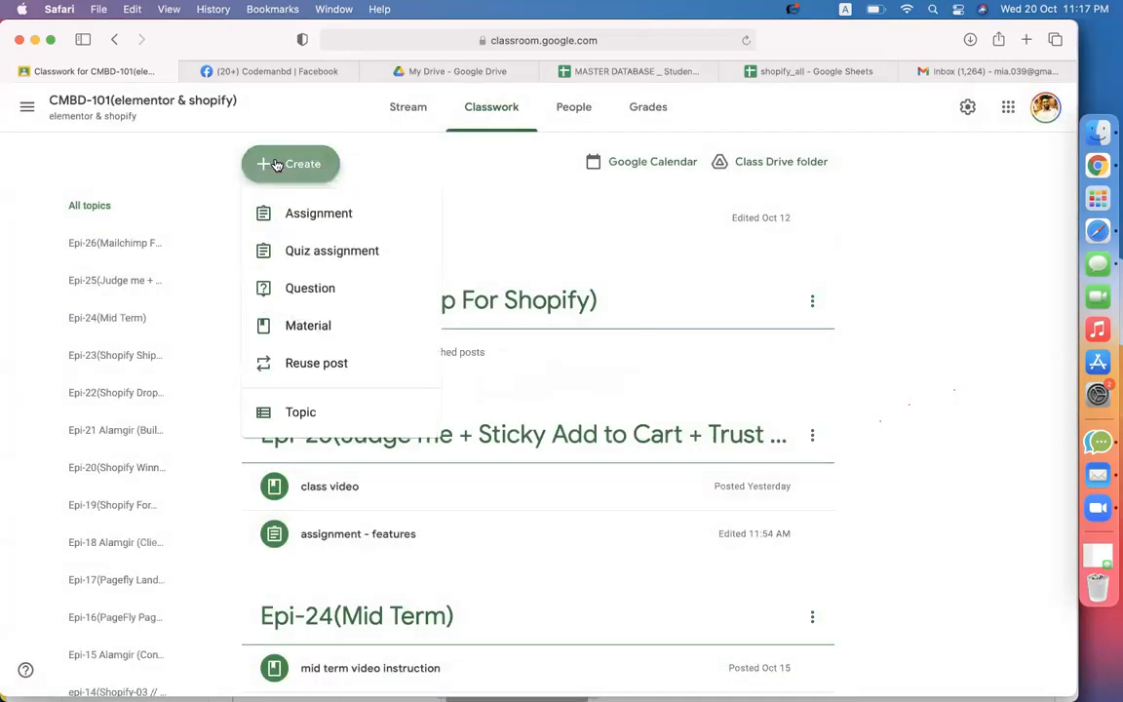
click(271, 212)
Title the assignment 'Assignment mailchimp' and list: open mailchimp account, connect to your website, make a pop up form
text(Assignment -)
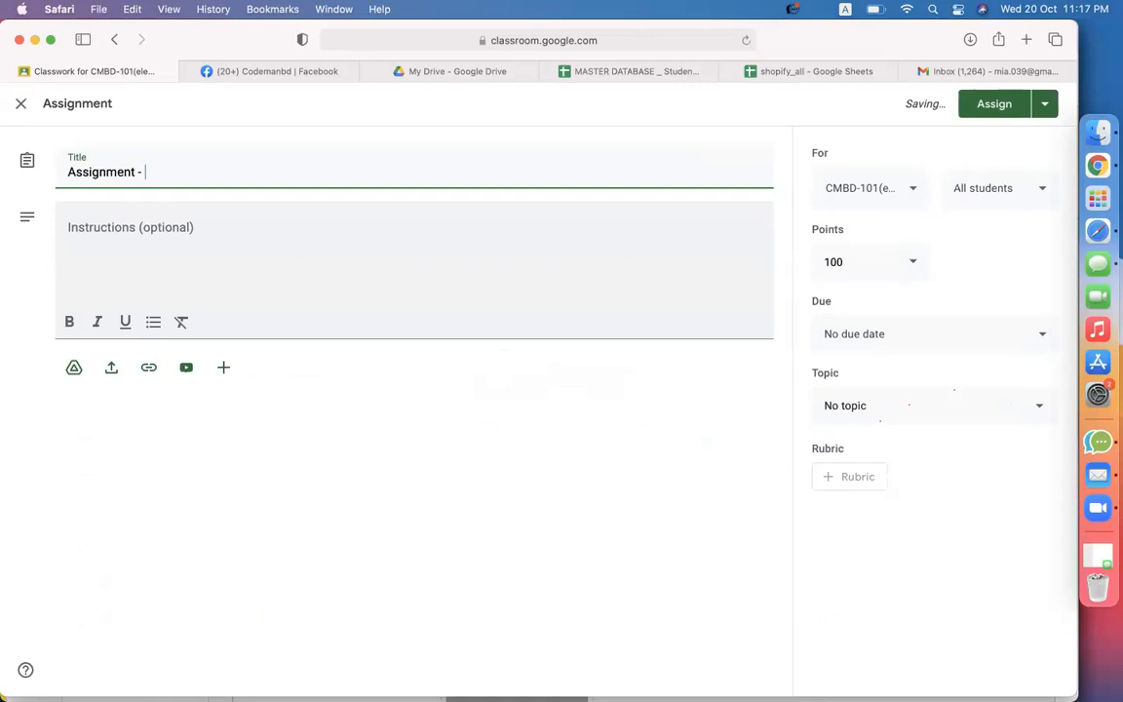
text(mailchimp)
click(280, 204)
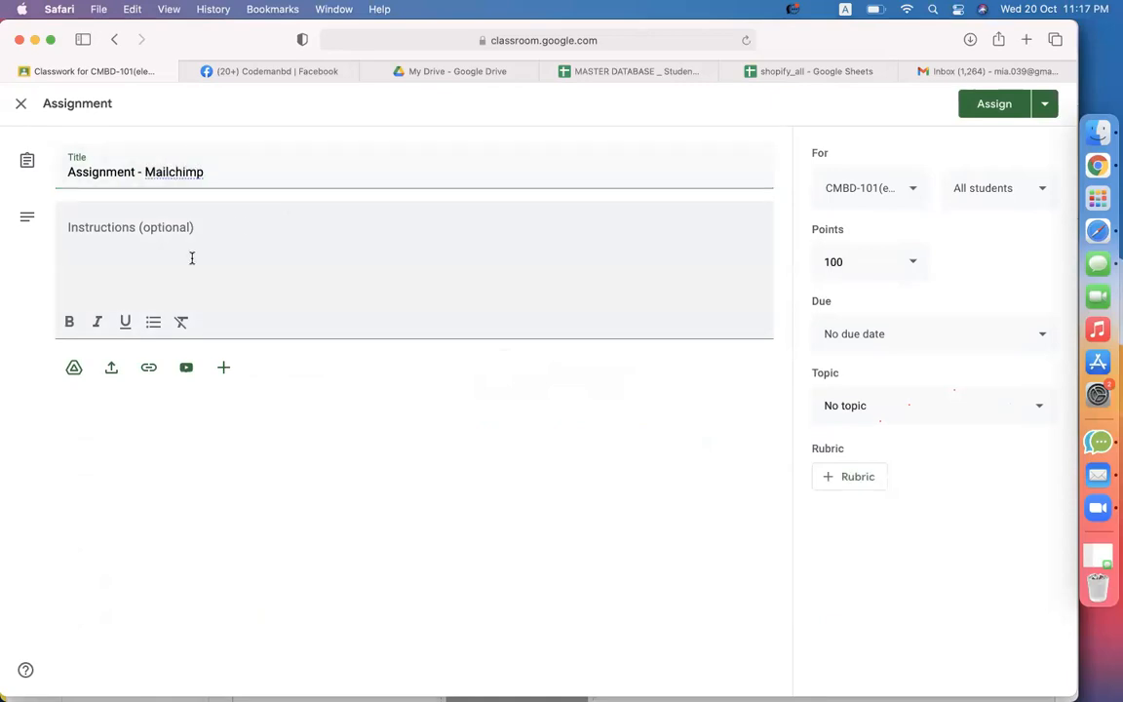
text(1. open )
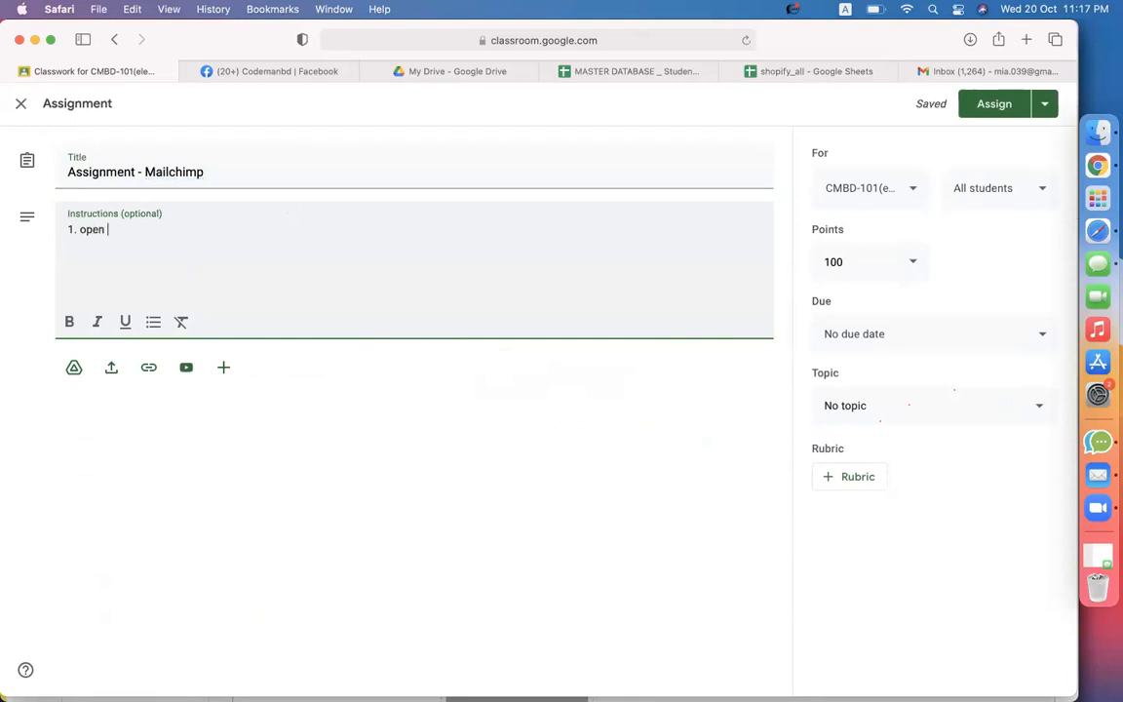
text(mailchimp account)
key(Return)
text(2. connect)
text(to your website)
key(Return)
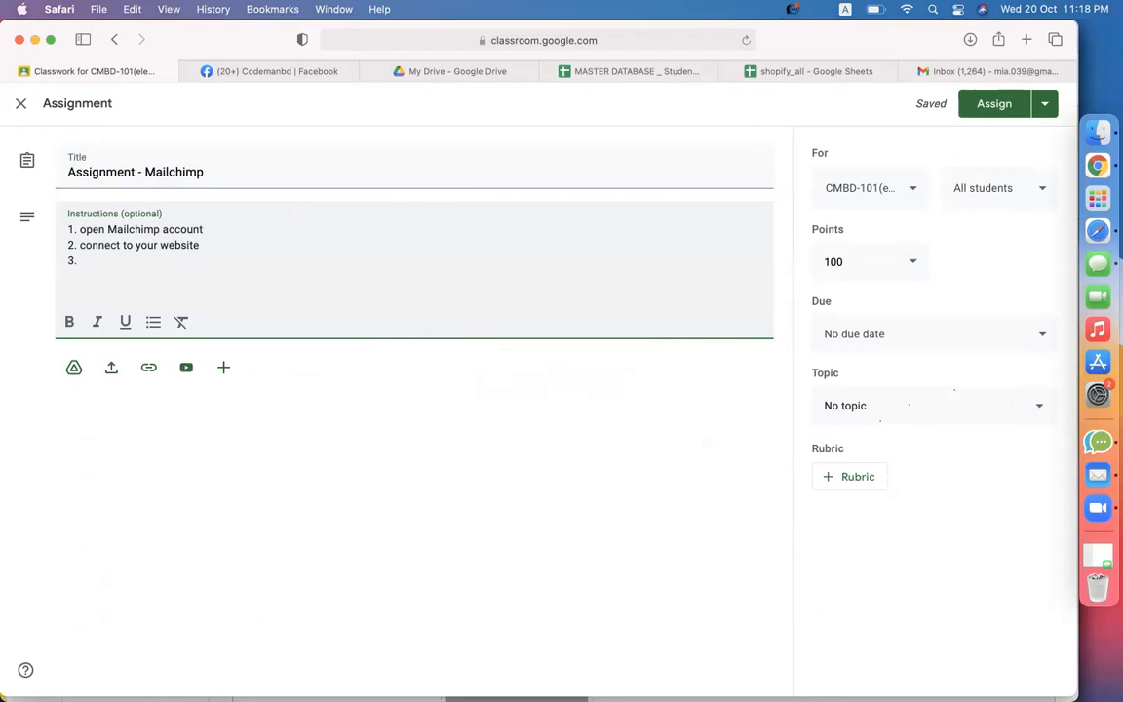
text(make a pop u)
text(p form )
text(4.)
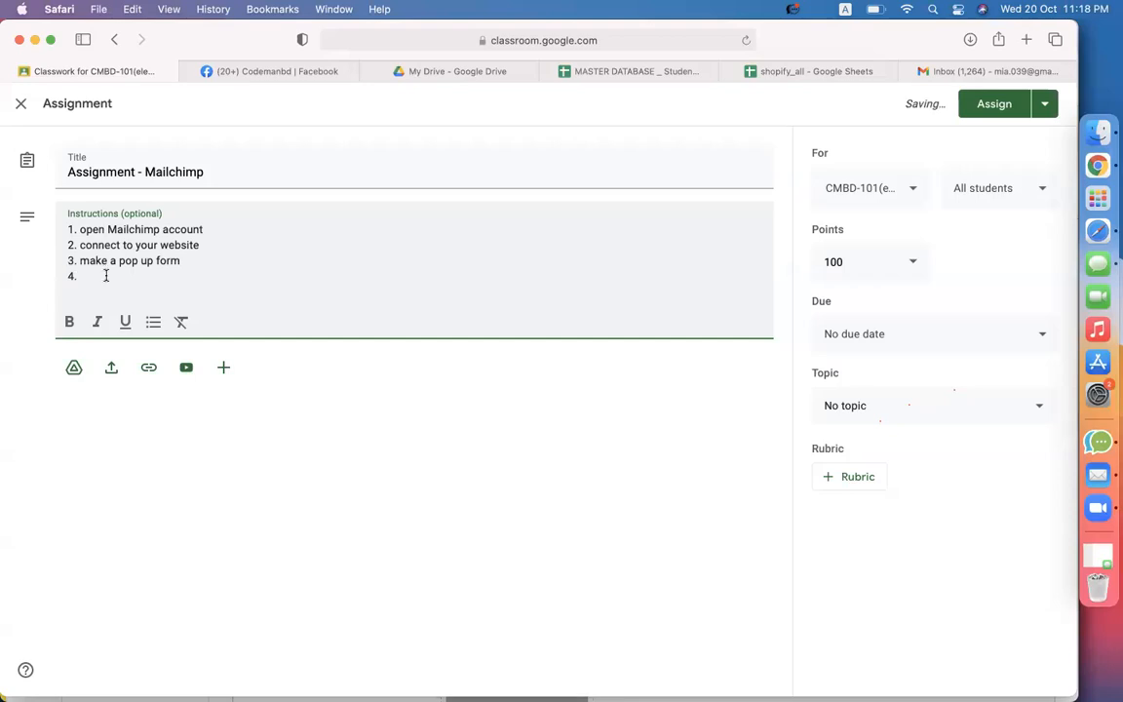
Add steps to design order/invoice notification and abandoned cart emails, plus a 'total 4 snaps' note
text(/ take snap 4. )
text(design )
text(order )
text(notificatio)
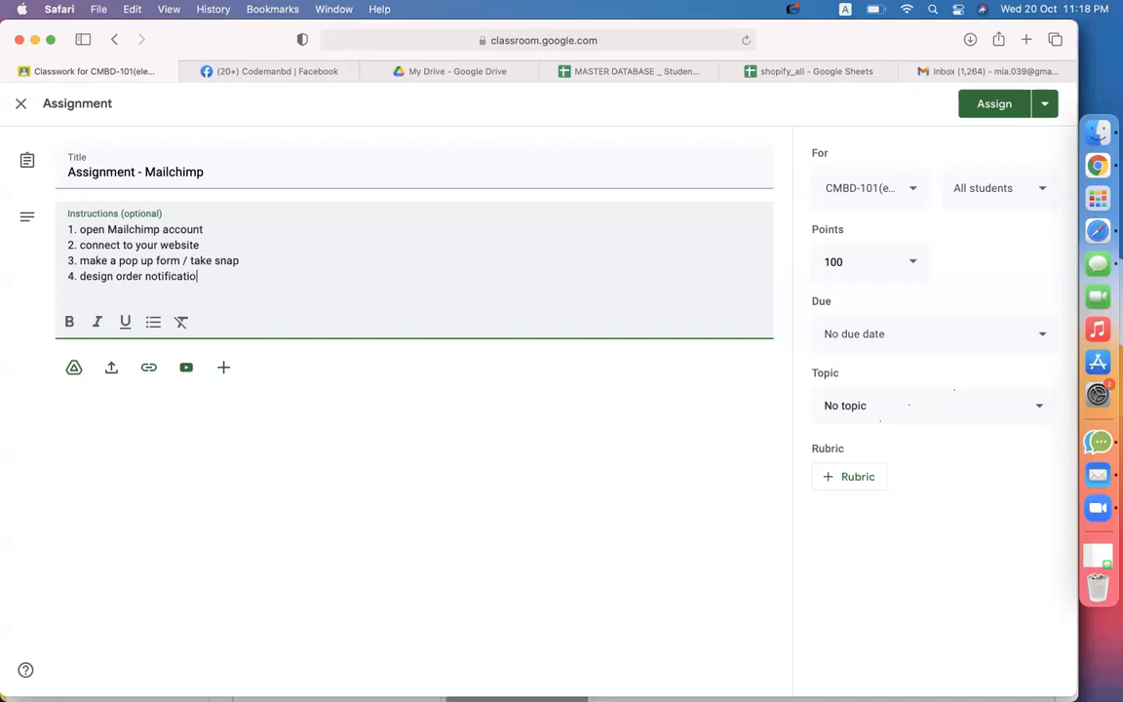
text(n + invoice notification ema)
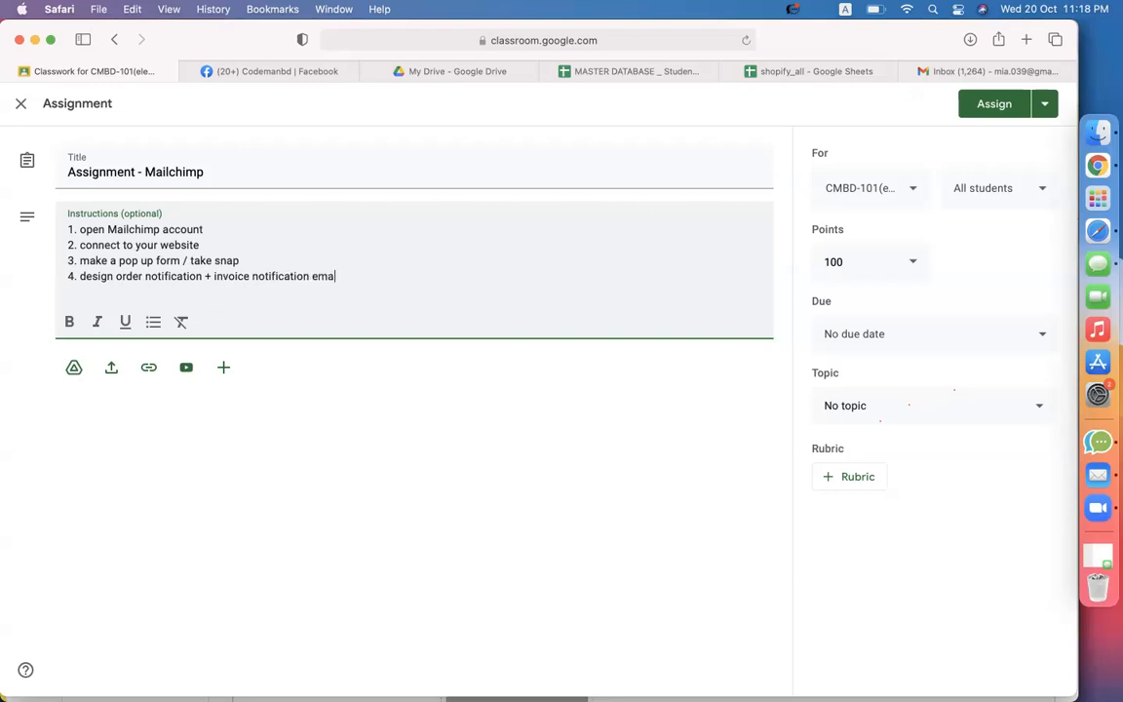
text(il / 2 ta snap)
key(Return)
text(5. design ab)
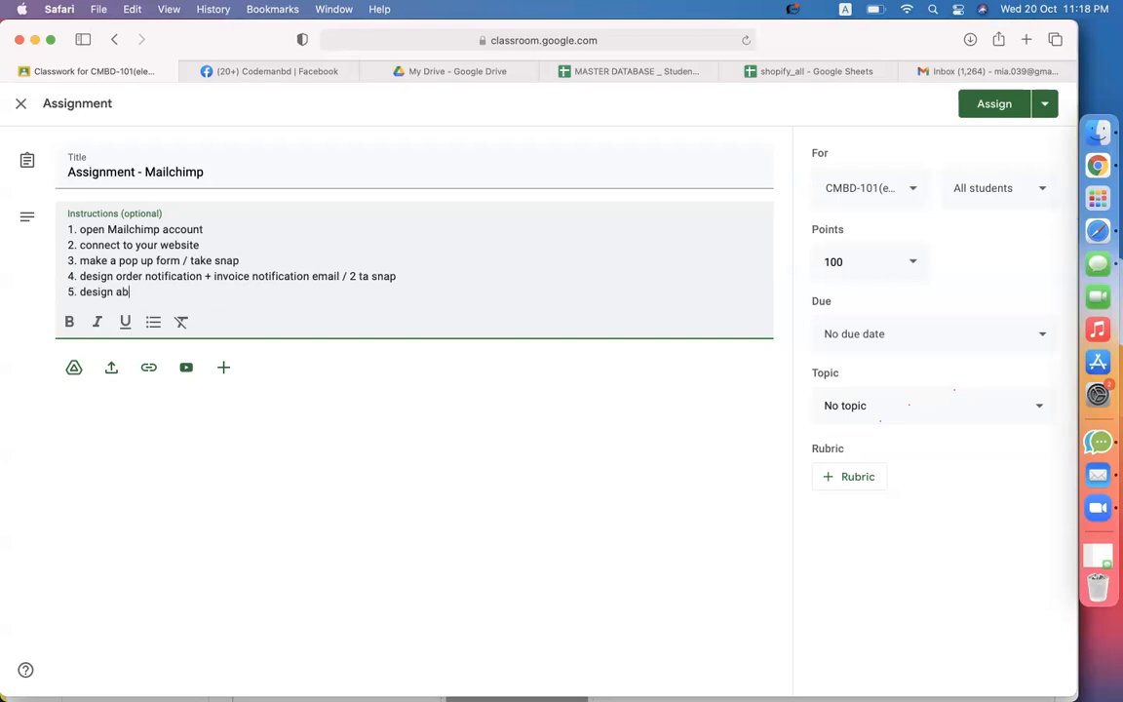
text(andoned cart email t)
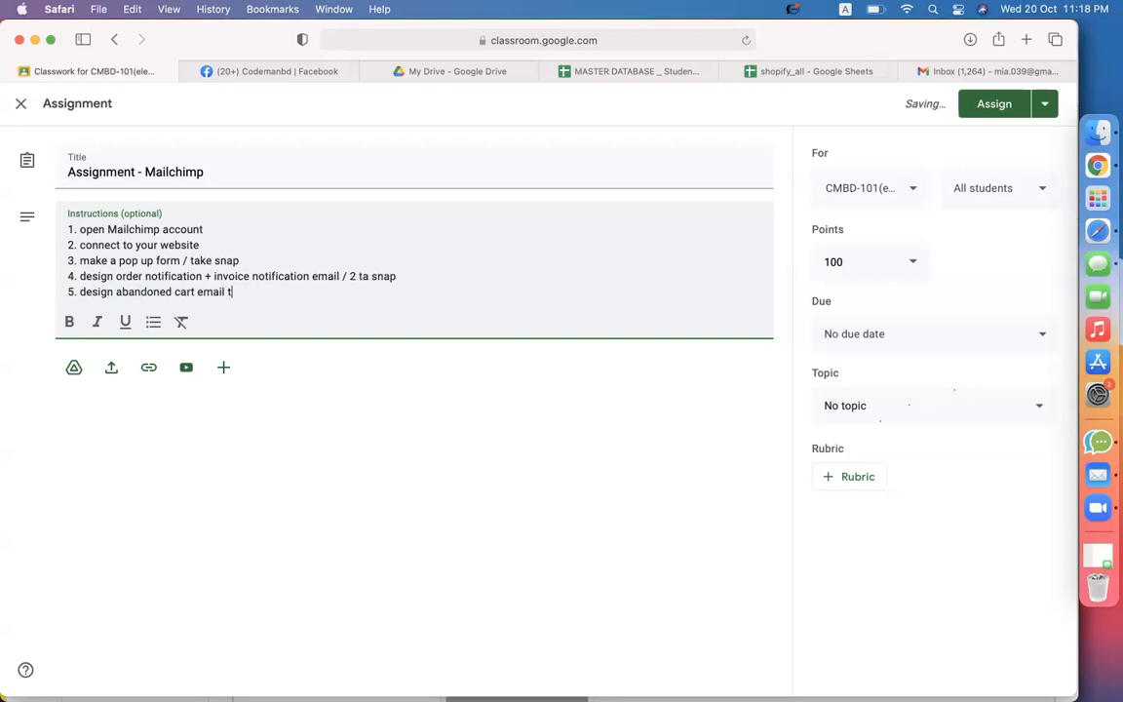
text(emplate / 1 ta snap)
key(Return)
key(Return)
text(total)
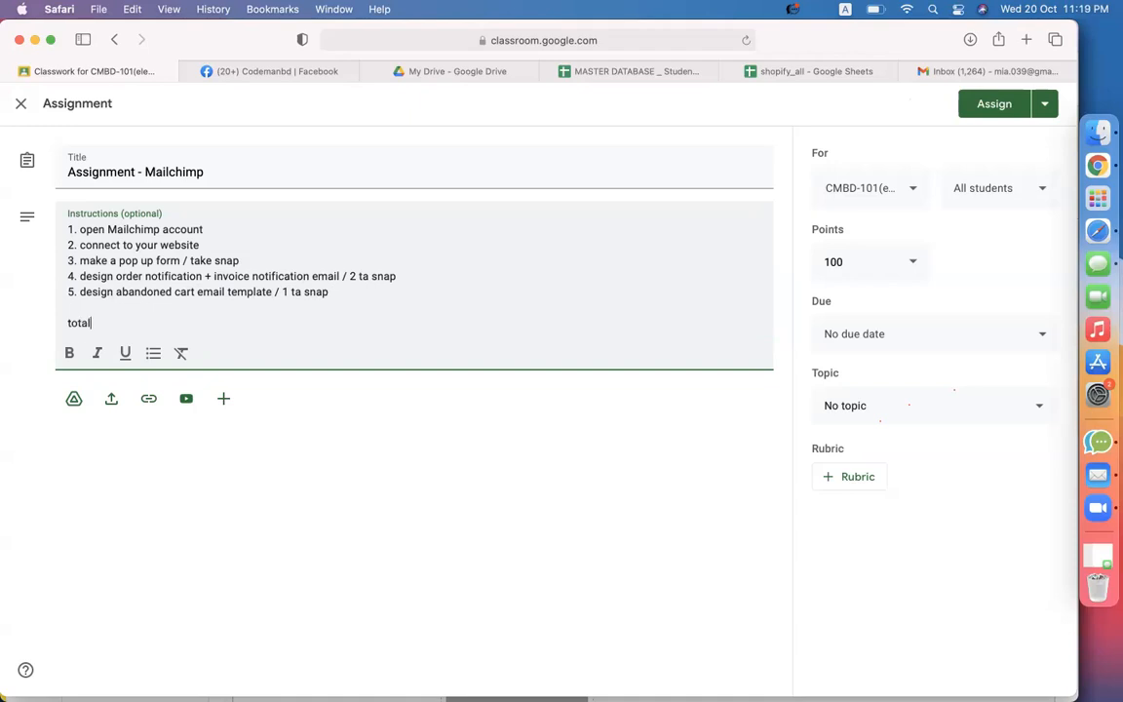
text( 4 snaps - upload a t a docs -)
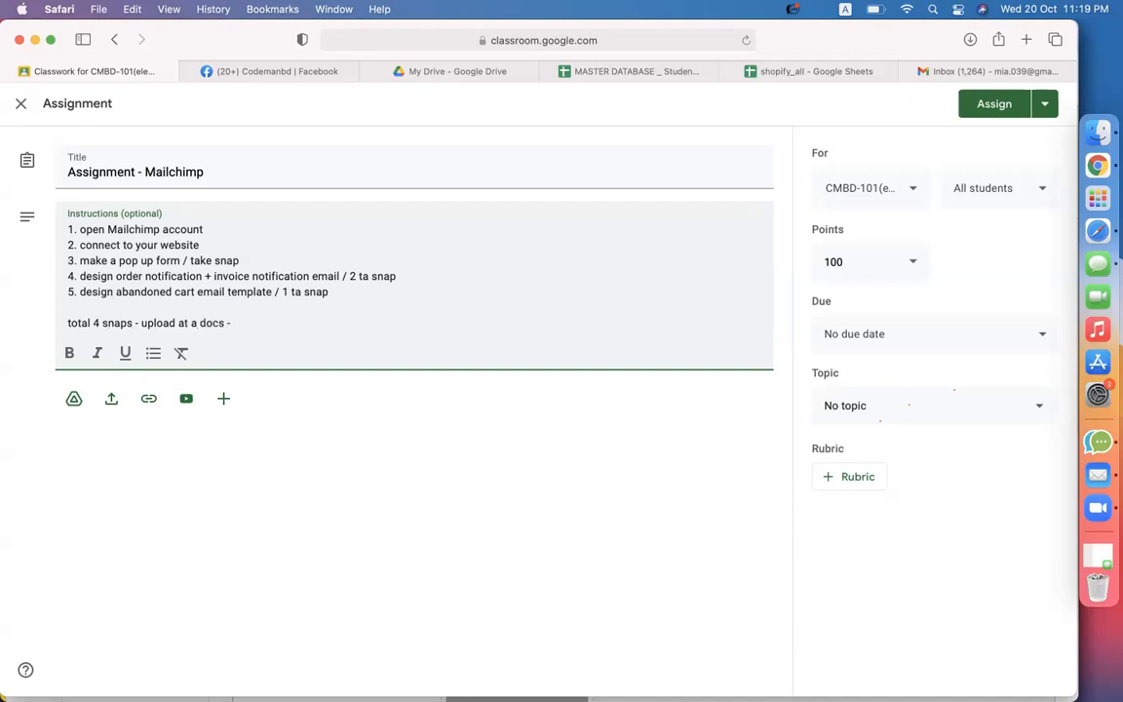
Insert a new step after item 3: '> run a campaign with new produc… take snap of email template'
click(273, 240)
key(Down)
key(Return)
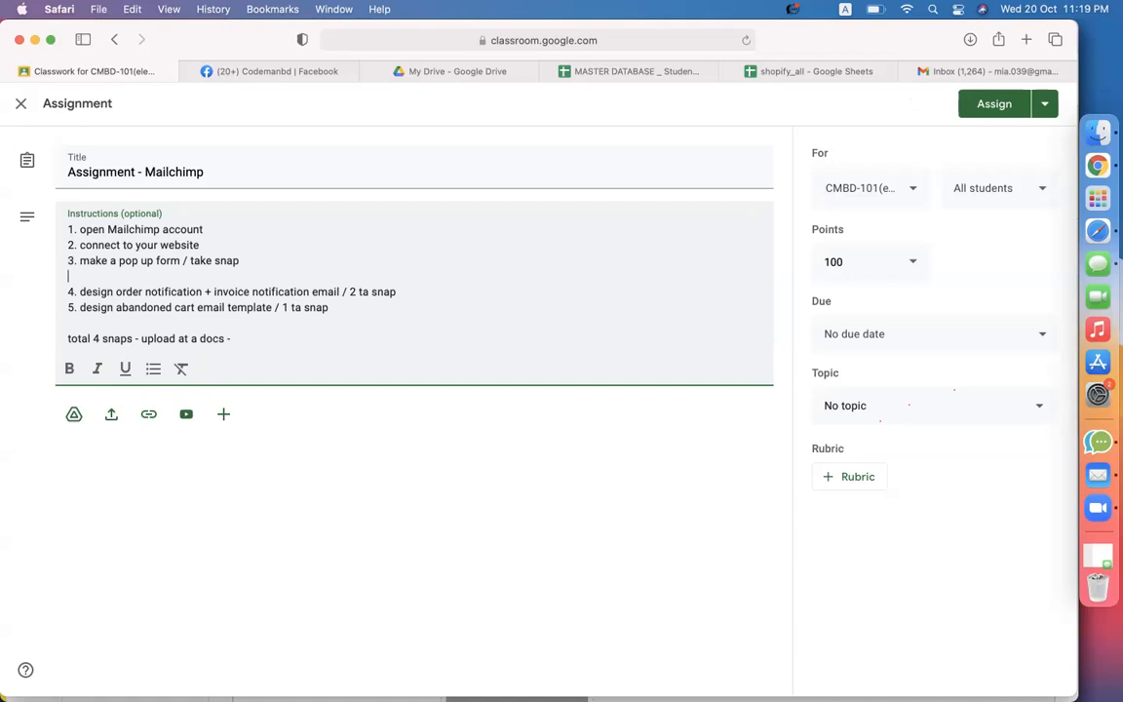
text(> run a campaign with new produc)
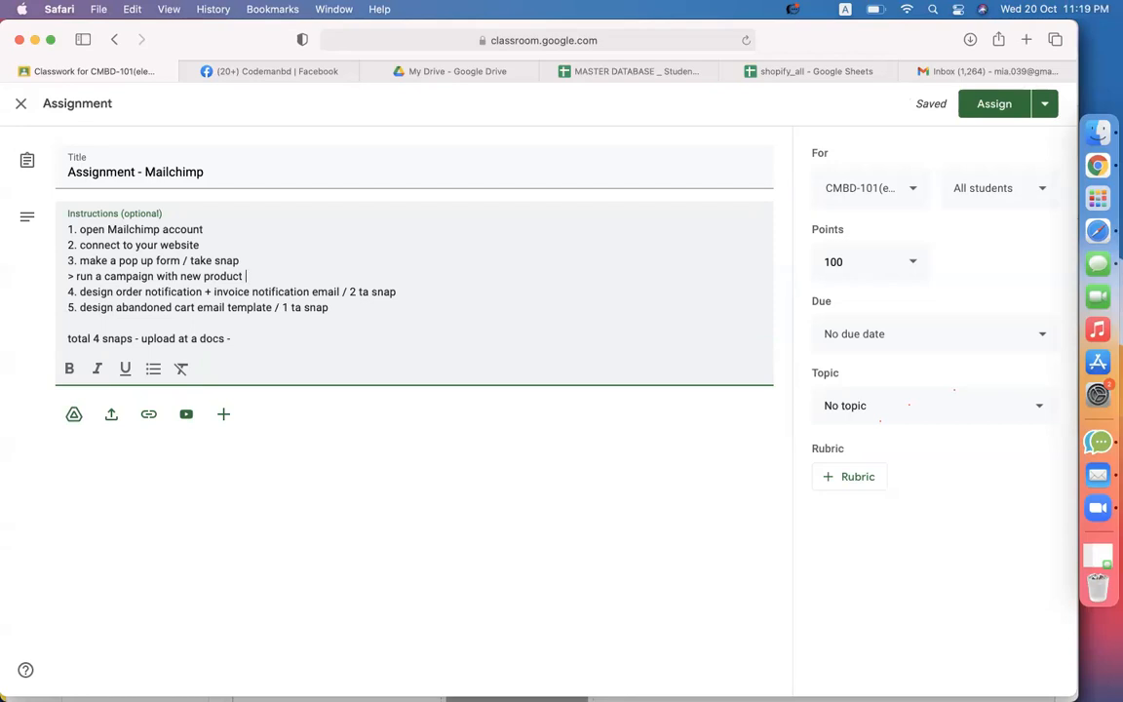
text(take snap of email template)
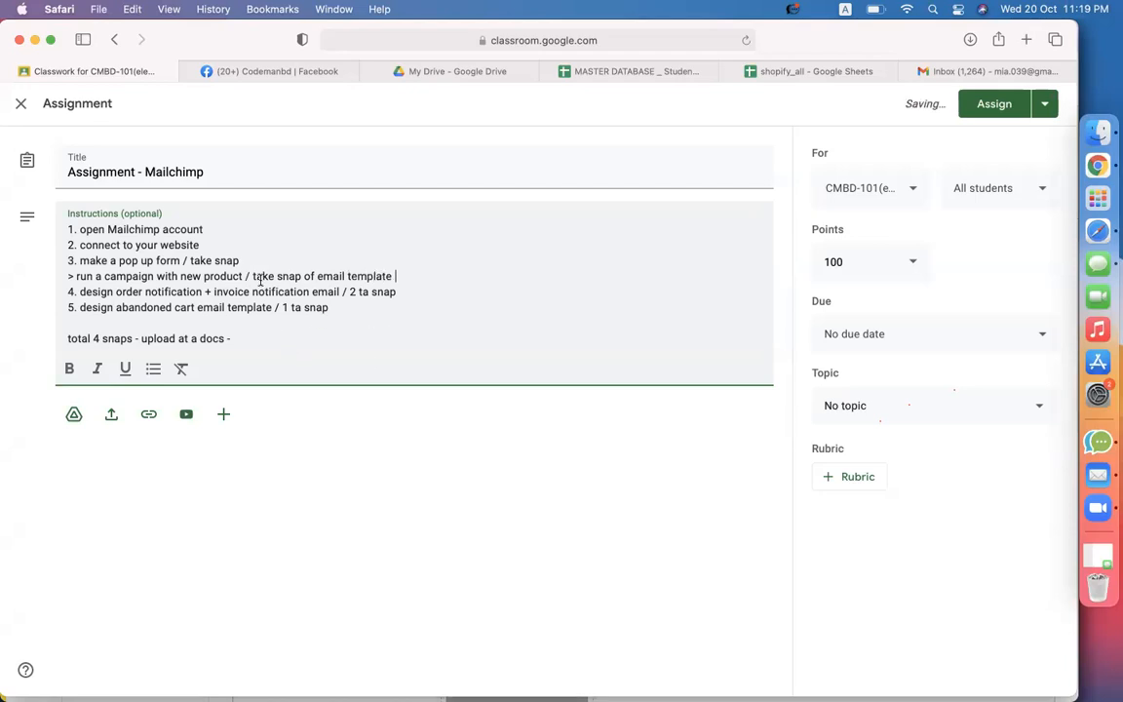
Change the closing note's snap count from 4 to 5 and append 'and submit the docs'
click(237, 338)
click(92, 338)
key(Delete)
text(5)
click(263, 338)
text(and submit the docs)
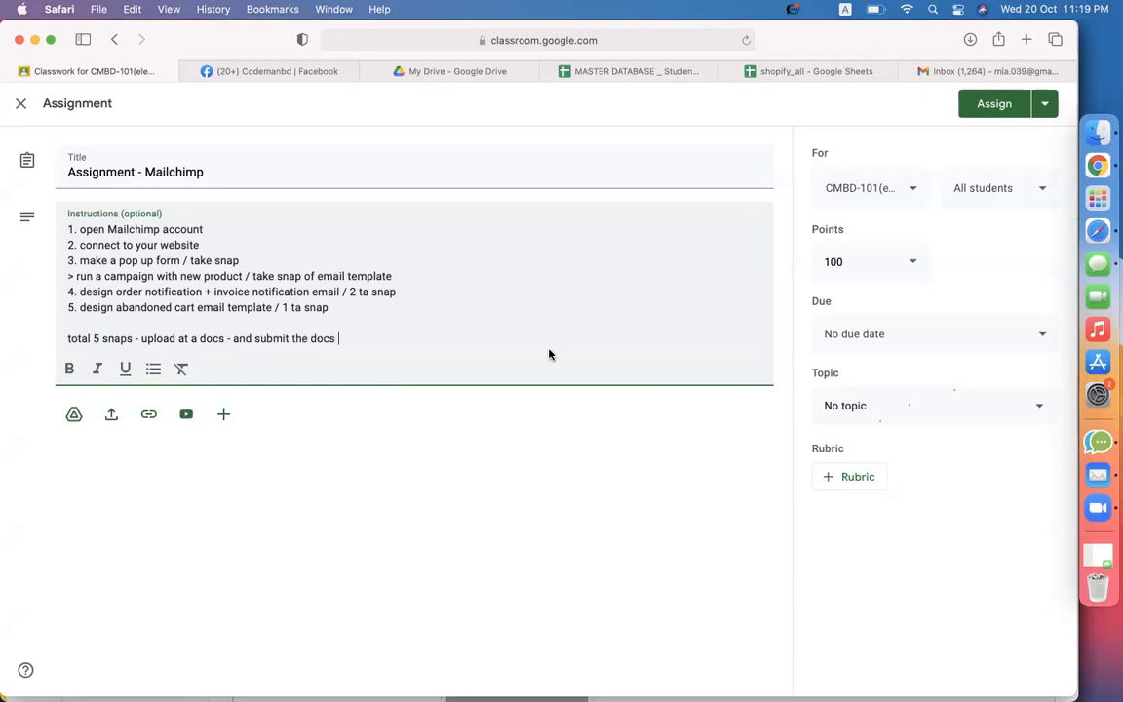
Review the pop-up form, campaign snap, order, invoice and abandoned cart steps by highlighting them
click(884, 413)
scroll(901, 506, down, 5)
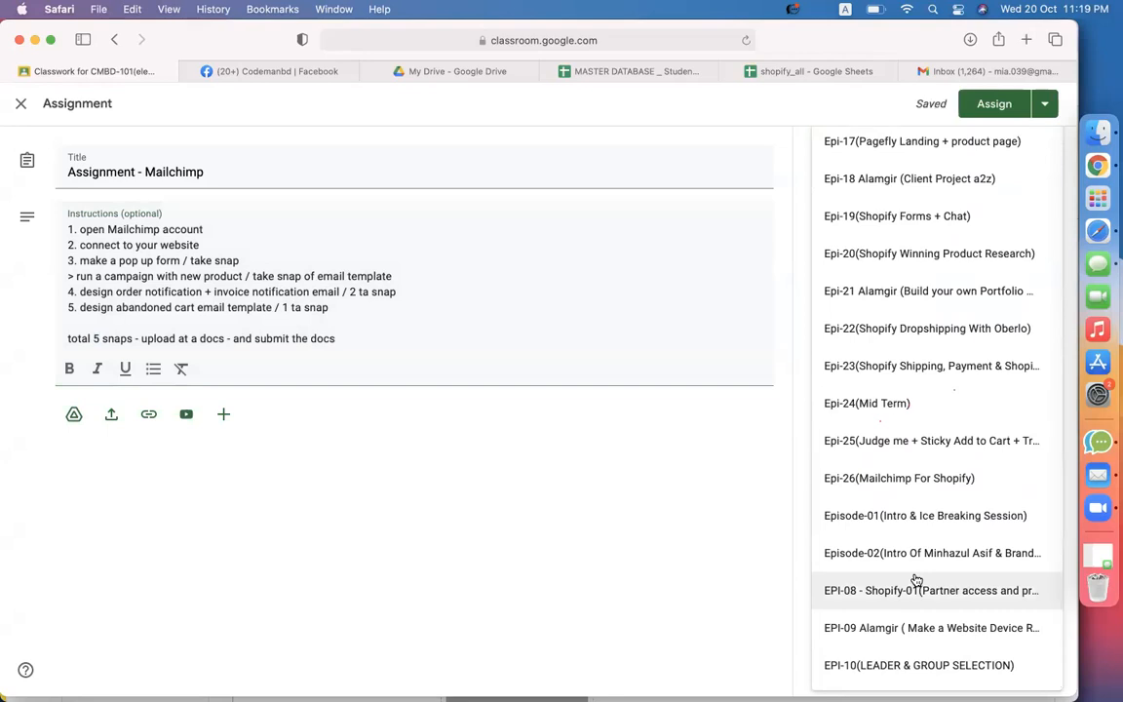
triple_click(149, 260)
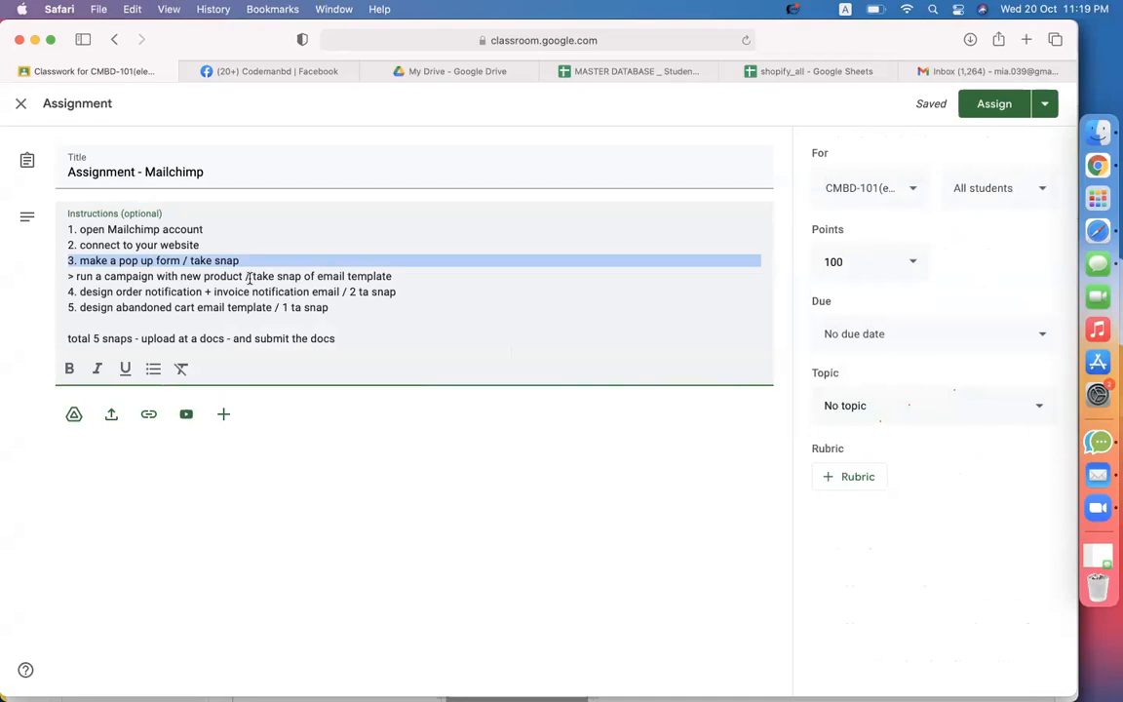
triple_click(258, 279)
drag(253, 277, 424, 277)
drag(102, 292, 189, 292)
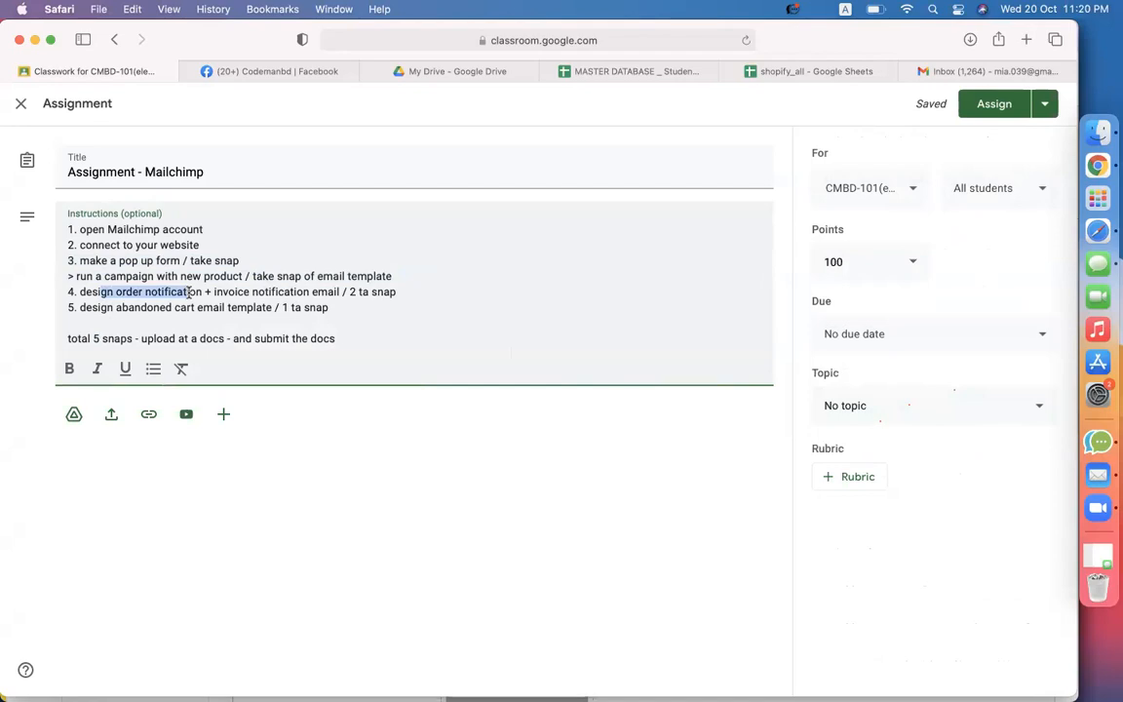
drag(236, 293, 300, 292)
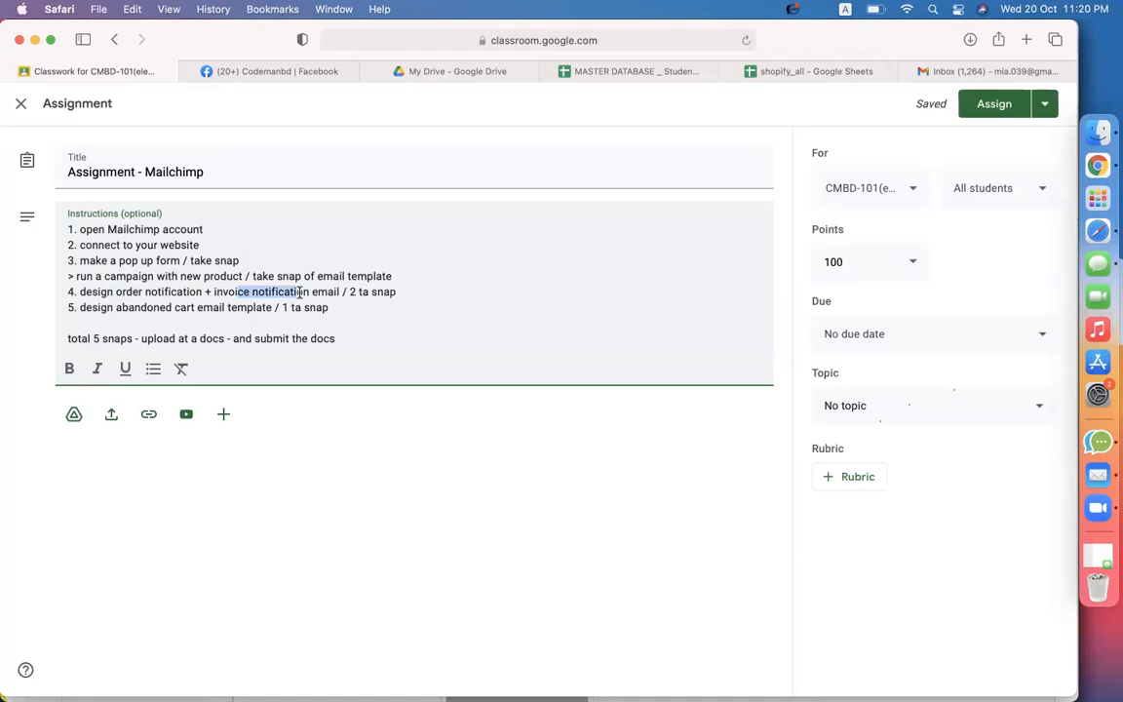
drag(115, 307, 154, 307)
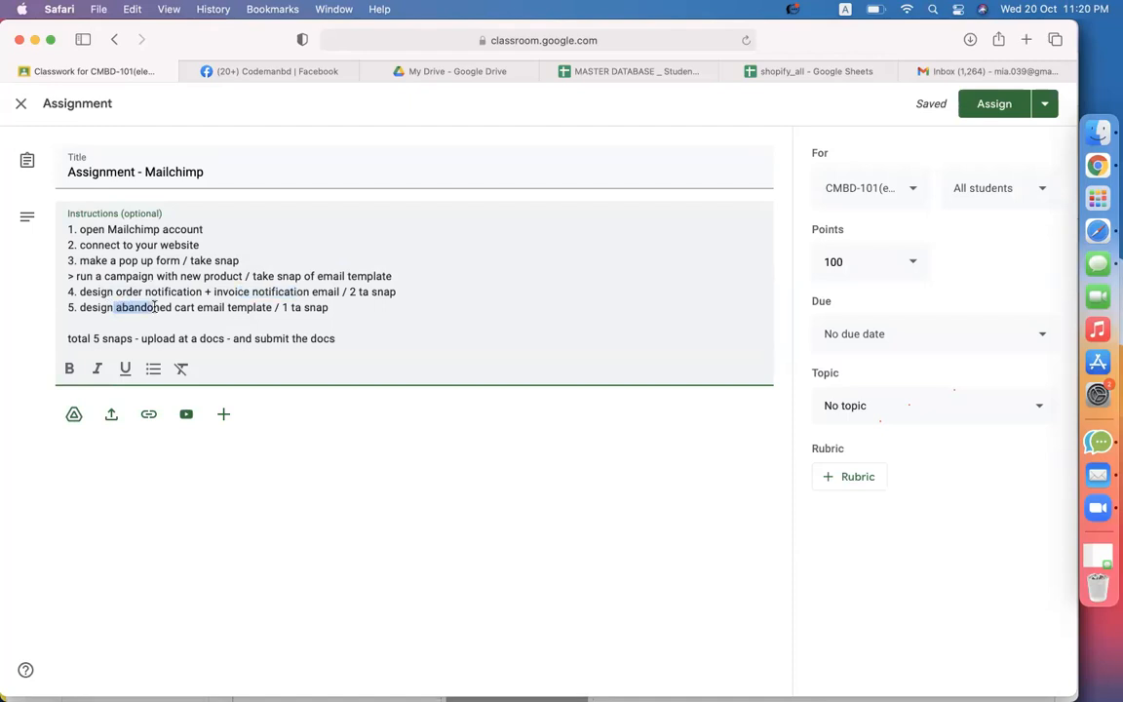
click(327, 308)
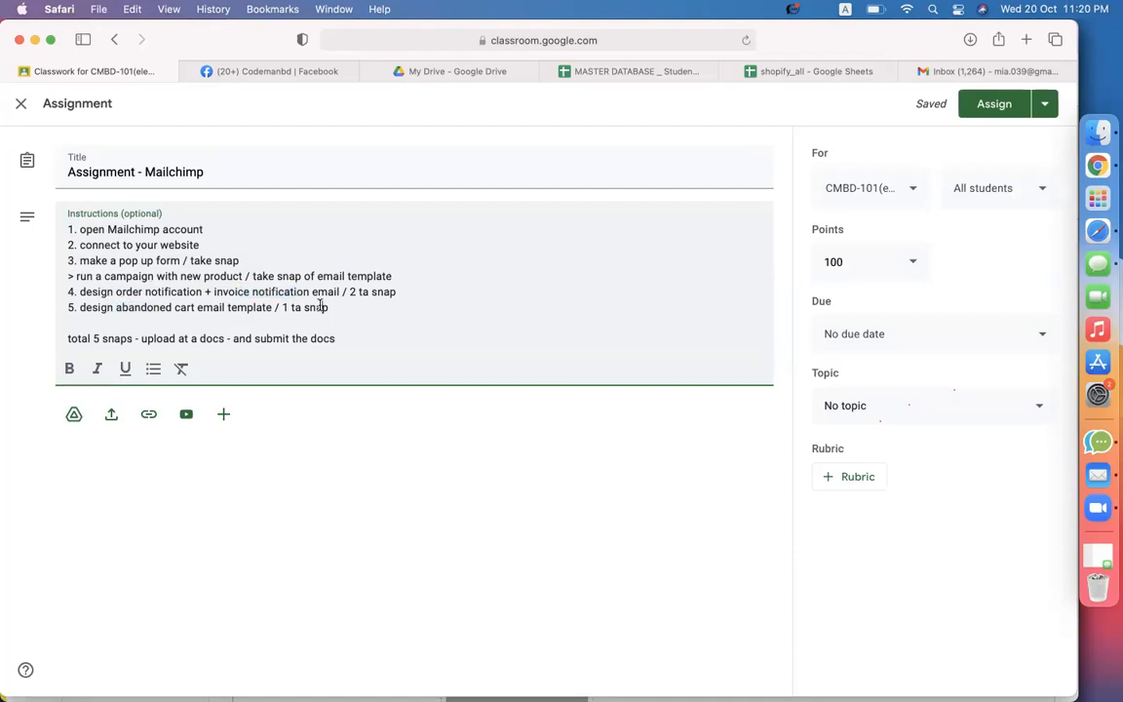
File the assignment under the Epi-26(Mailchimp For Shopify) topic
click(888, 419)
scroll(865, 576, down, 10)
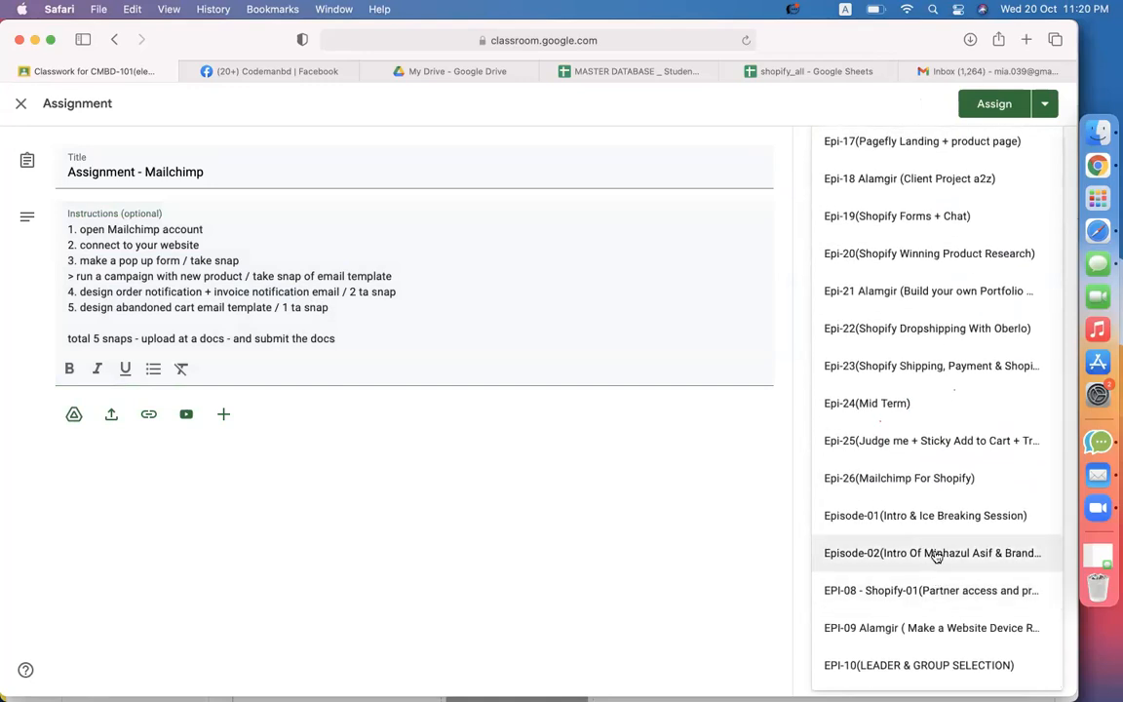
click(848, 477)
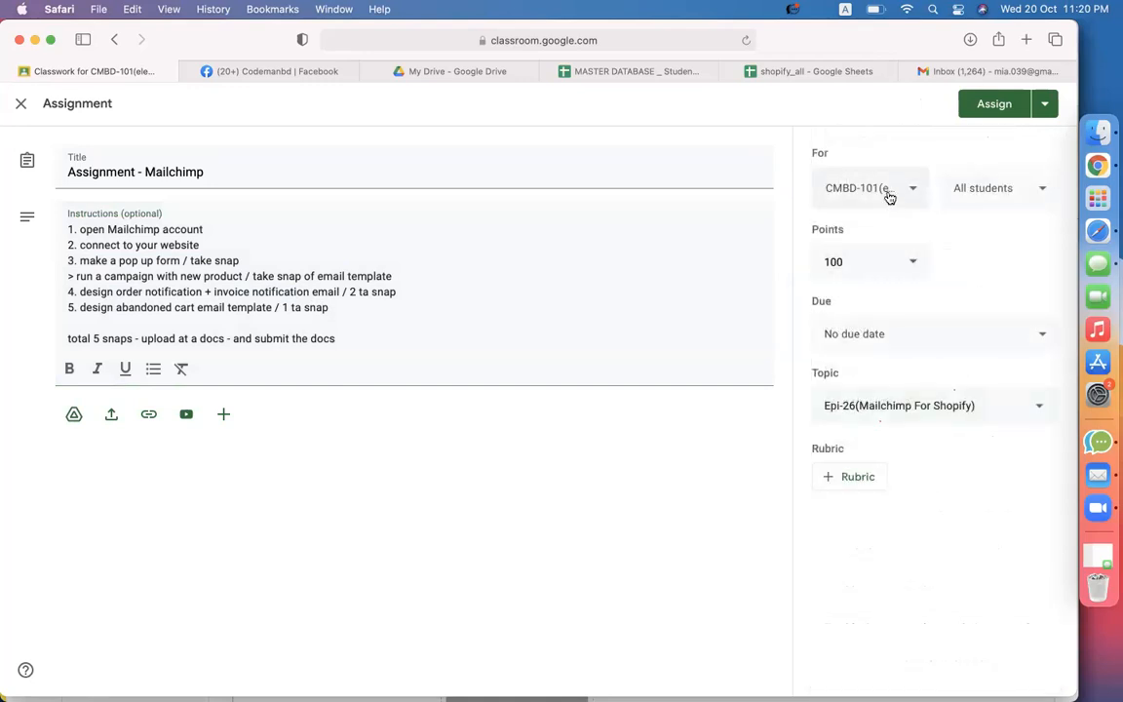
Also assign it to the CMBD-99 class and post the assignment
click(882, 188)
scroll(873, 527, down, 1)
click(872, 527)
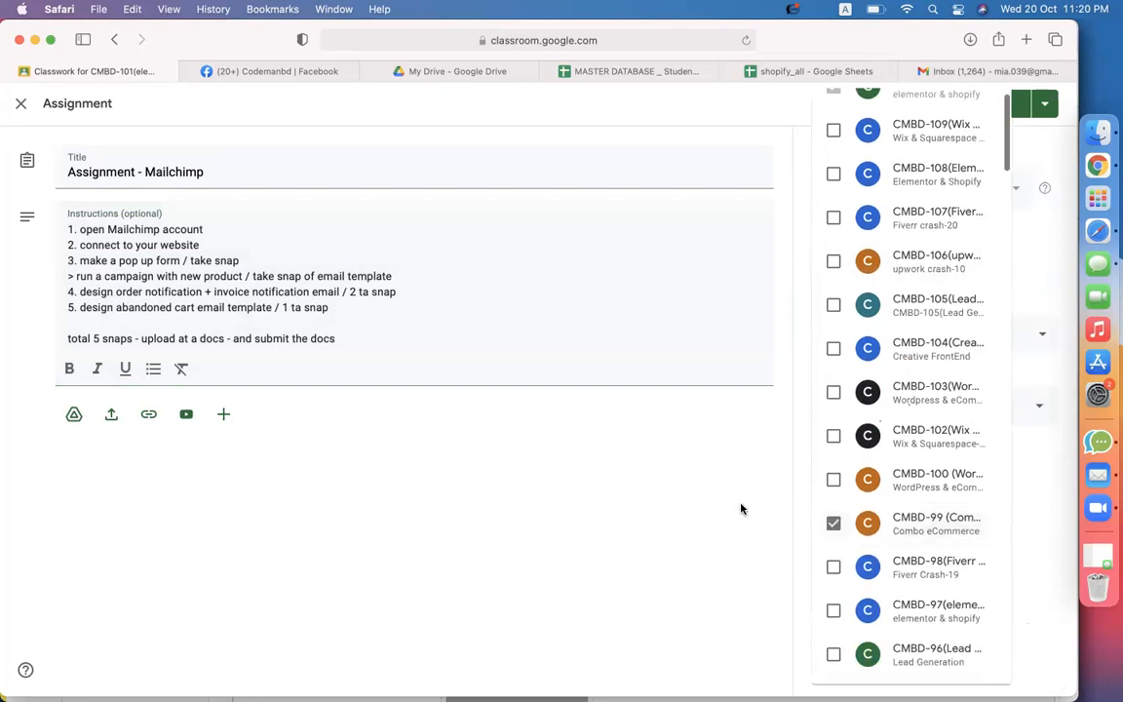
click(741, 509)
click(994, 105)
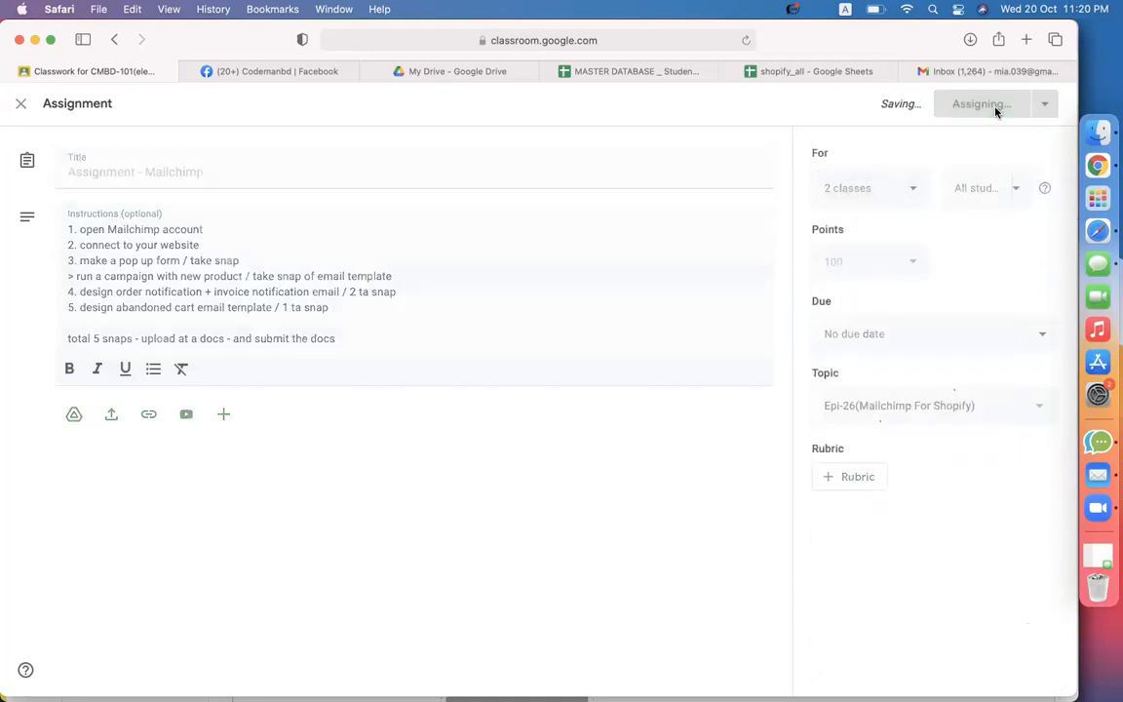